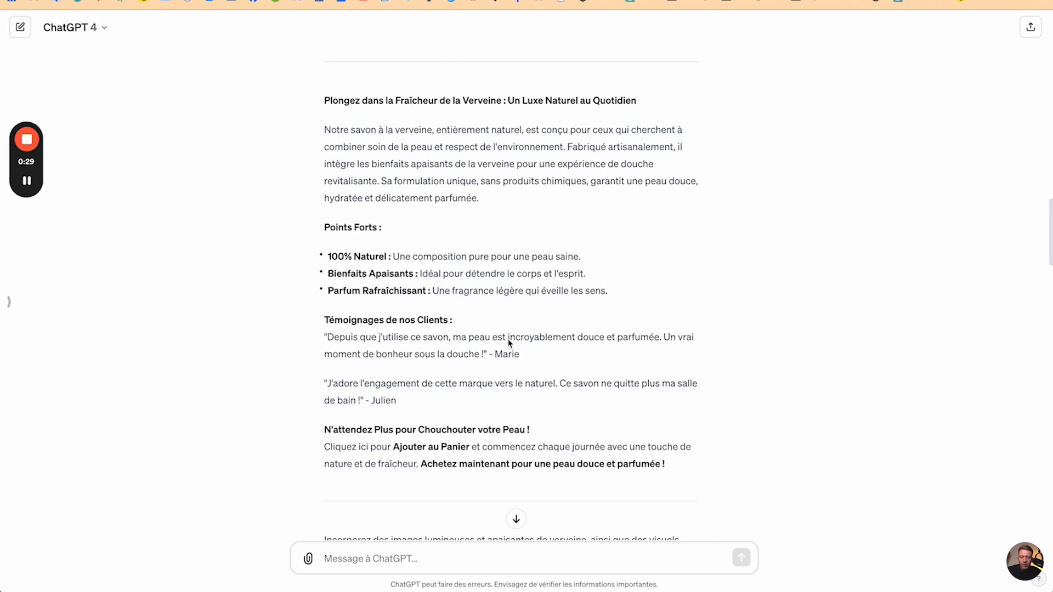
Step: Review the verbena soap sales-page copy and product images in the ChatGPT conversation
scroll(508, 343, down, 20)
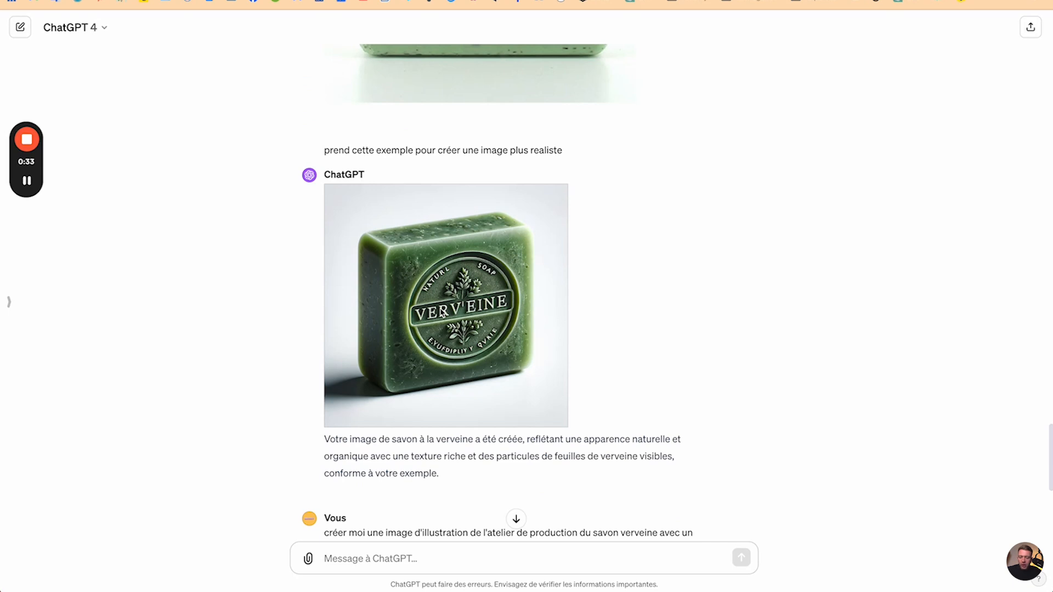
scroll(442, 312, up, 5)
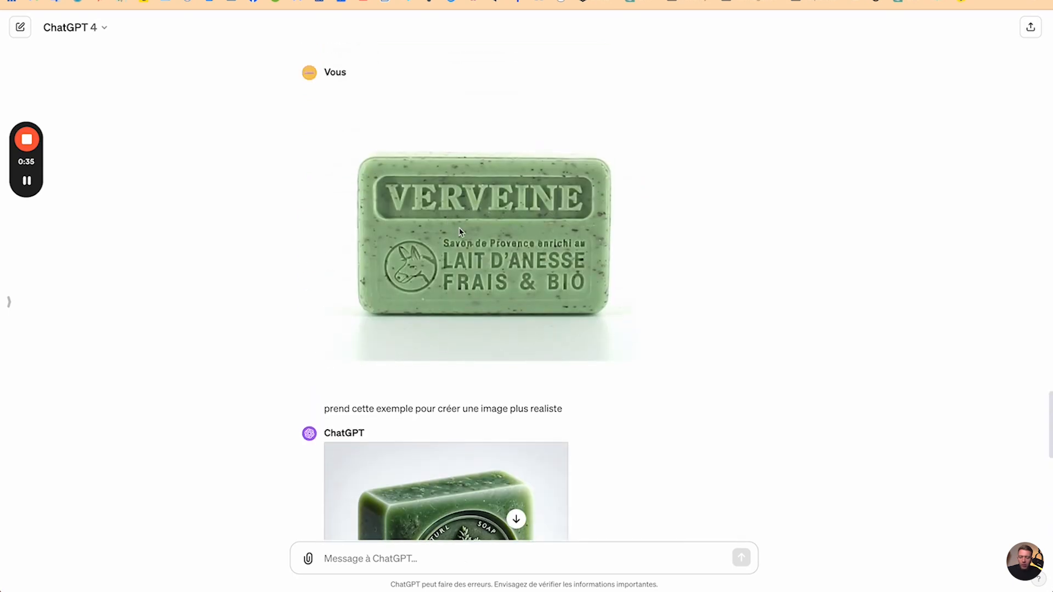
scroll(502, 264, down, 3)
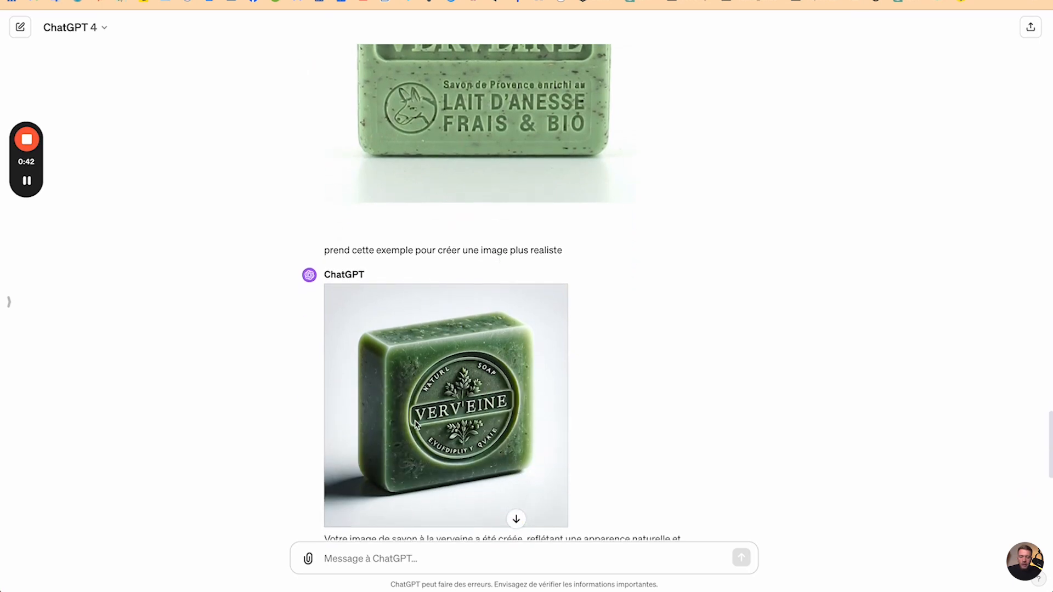
scroll(417, 417, down, 1)
scroll(415, 423, up, 15)
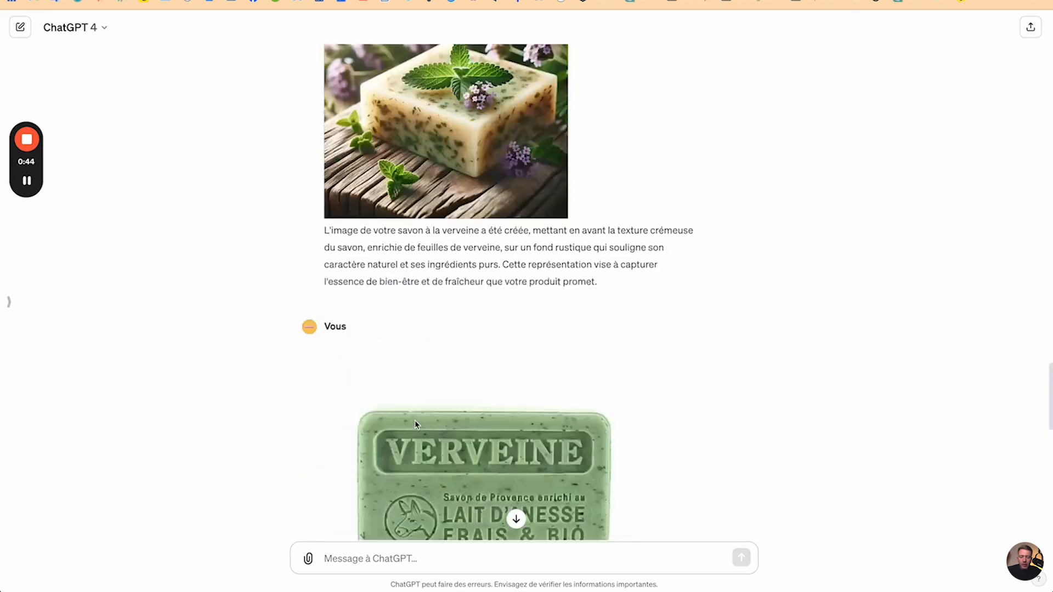
scroll(415, 424, down, 6)
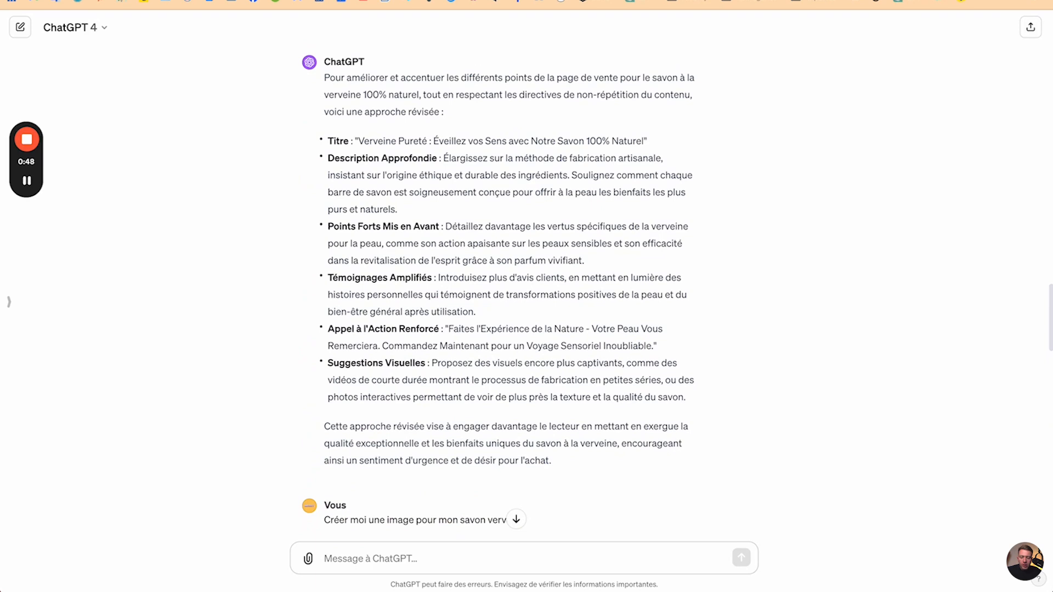
Step: Switch to the ChatGPT Révolution Notion board and look through its training courses, prompt library, prompt database and GPT assistants
key(ctrl+Tab)
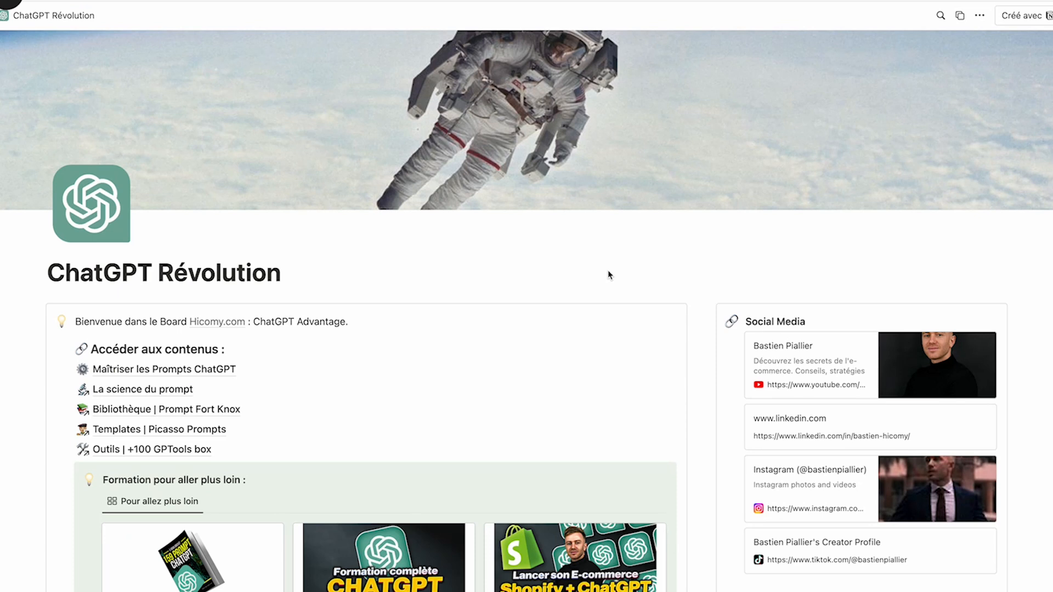
scroll(609, 275, down, 5)
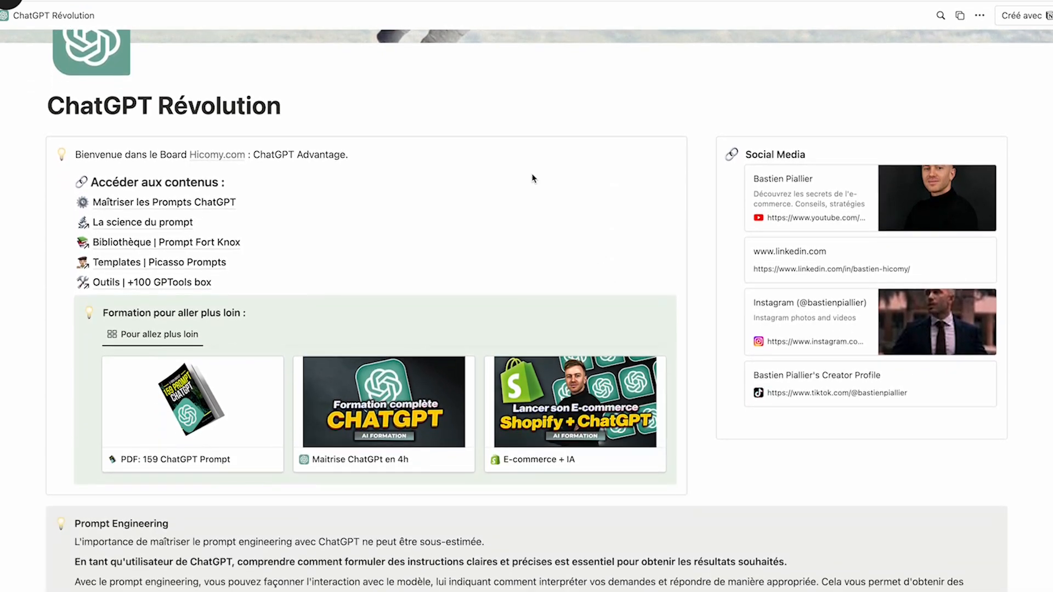
scroll(341, 167, down, 20)
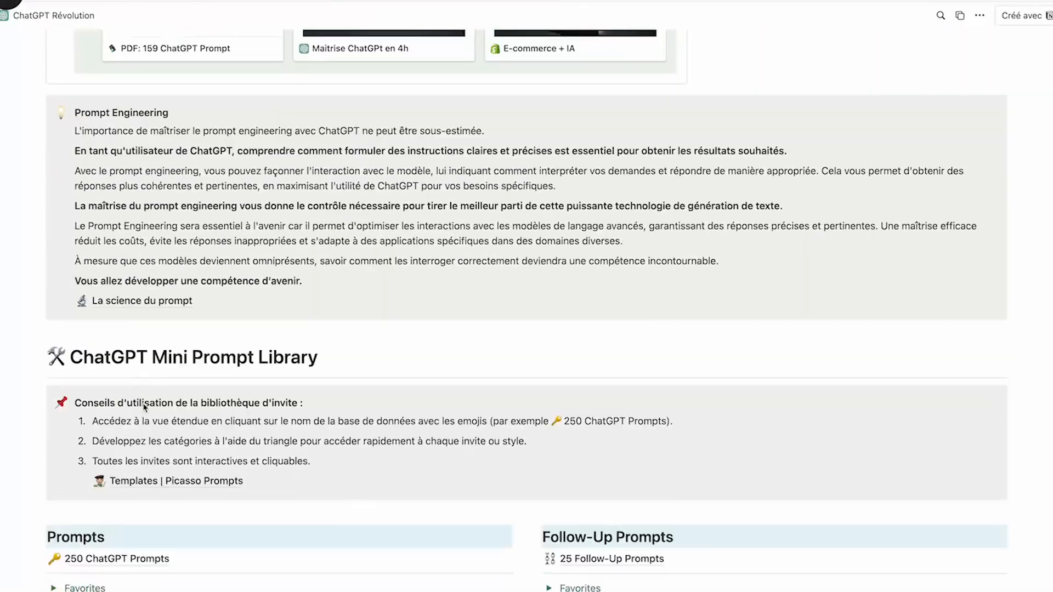
scroll(144, 408, down, 20)
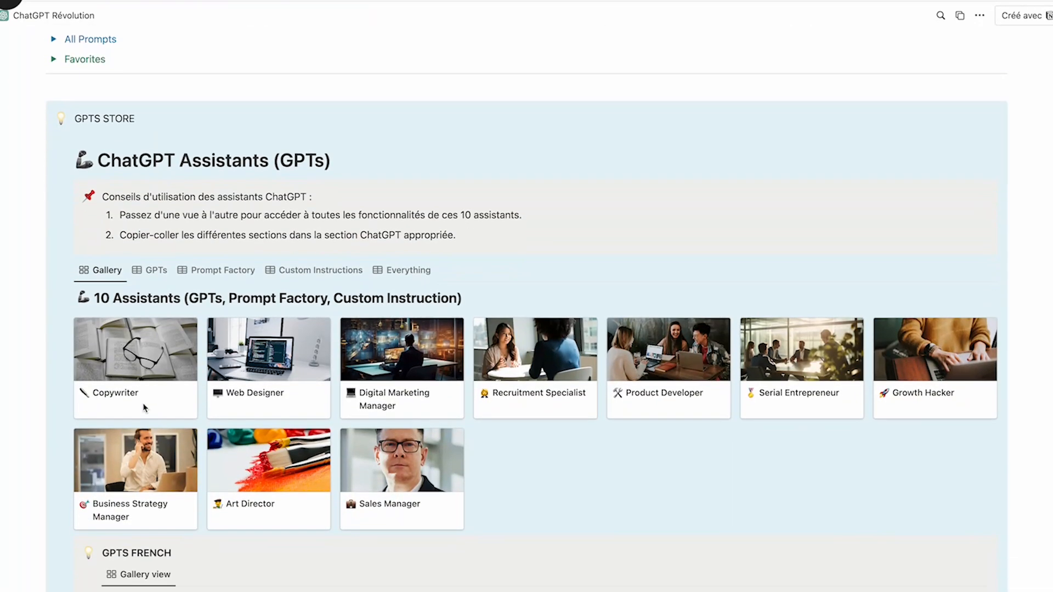
scroll(145, 407, up, 9)
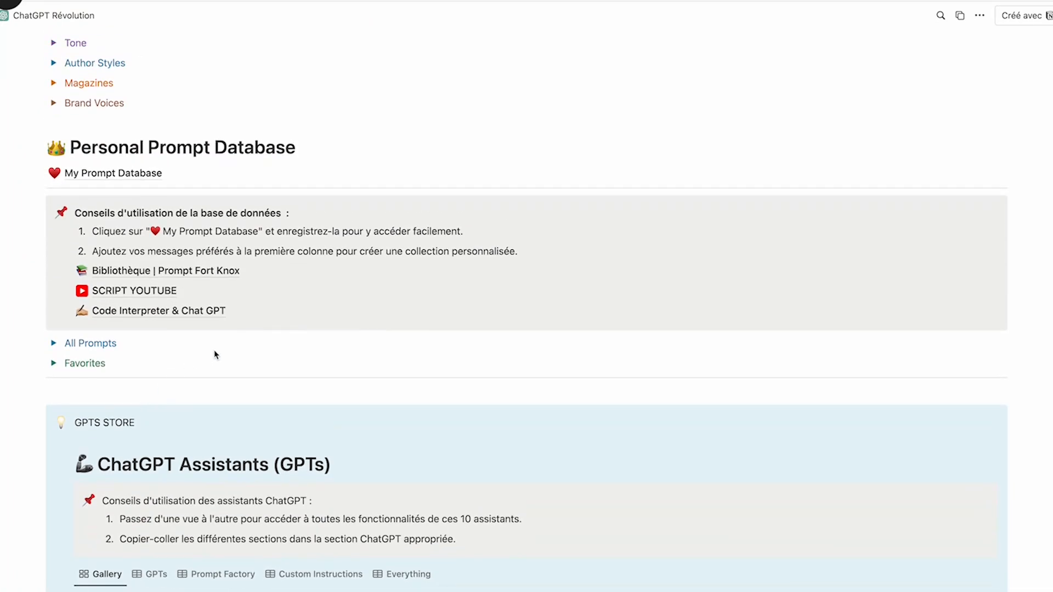
scroll(215, 354, up, 20)
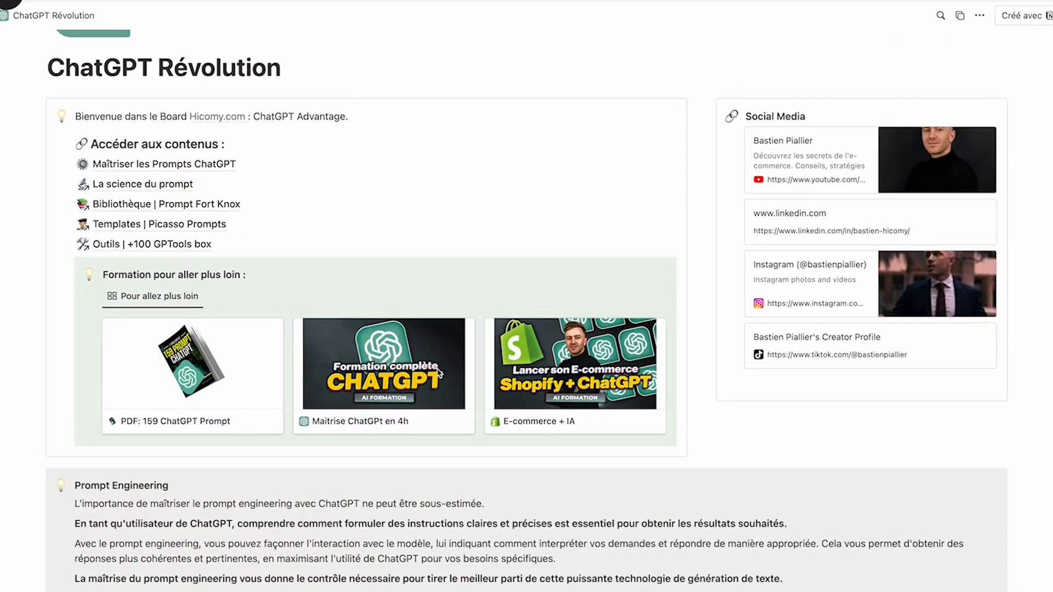
scroll(439, 373, up, 2)
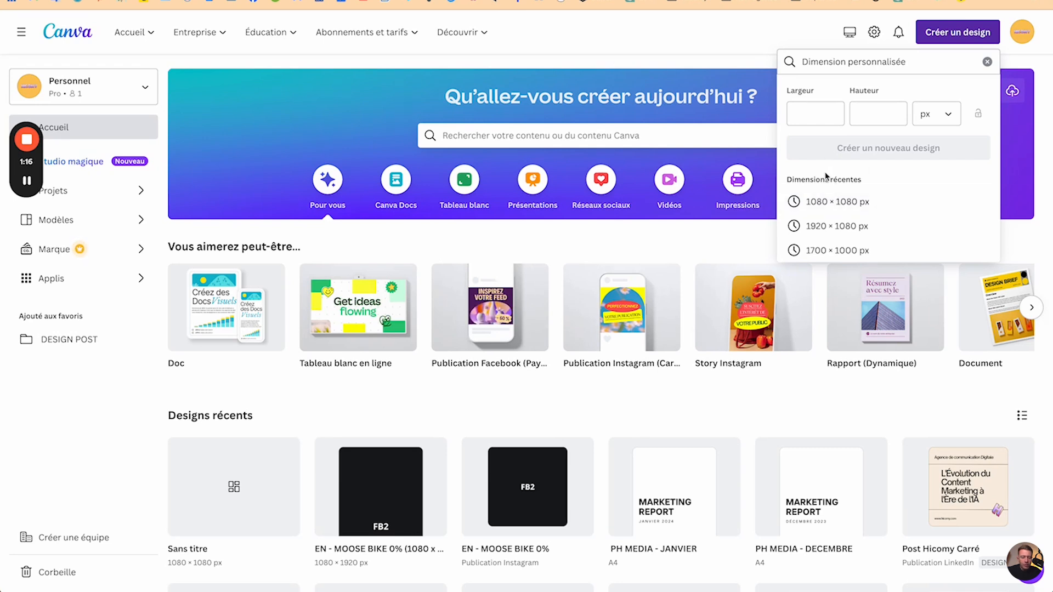
Step: Create a 1080 × 1080 px design in Canva and add savon-verveine.jpg, enlarged to nearly fill the page
click(822, 202)
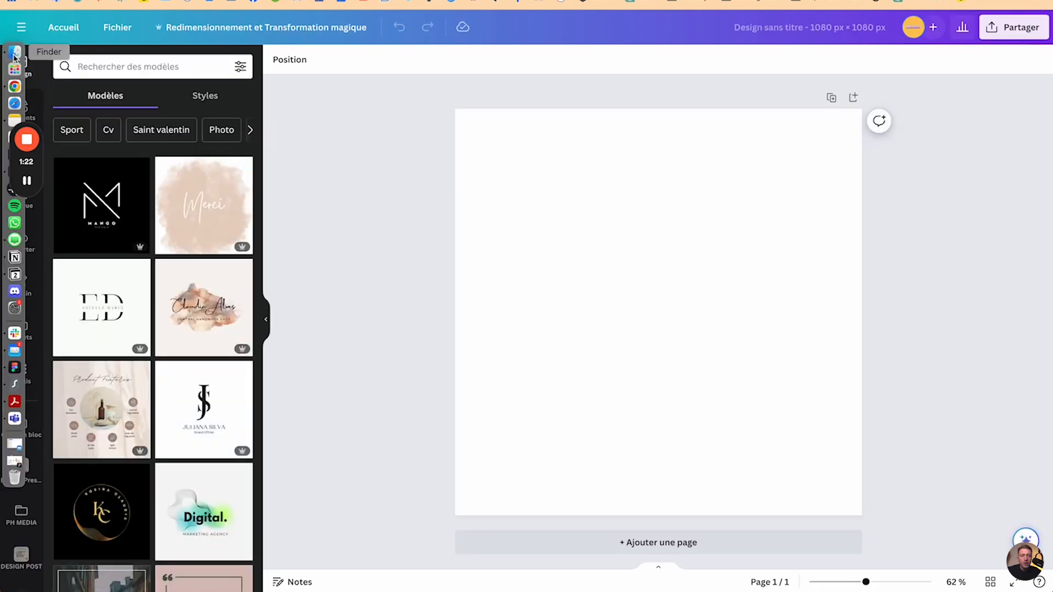
click(12, 52)
key(space)
key(space)
drag(170, 23, 838, 138)
drag(533, 437, 470, 488)
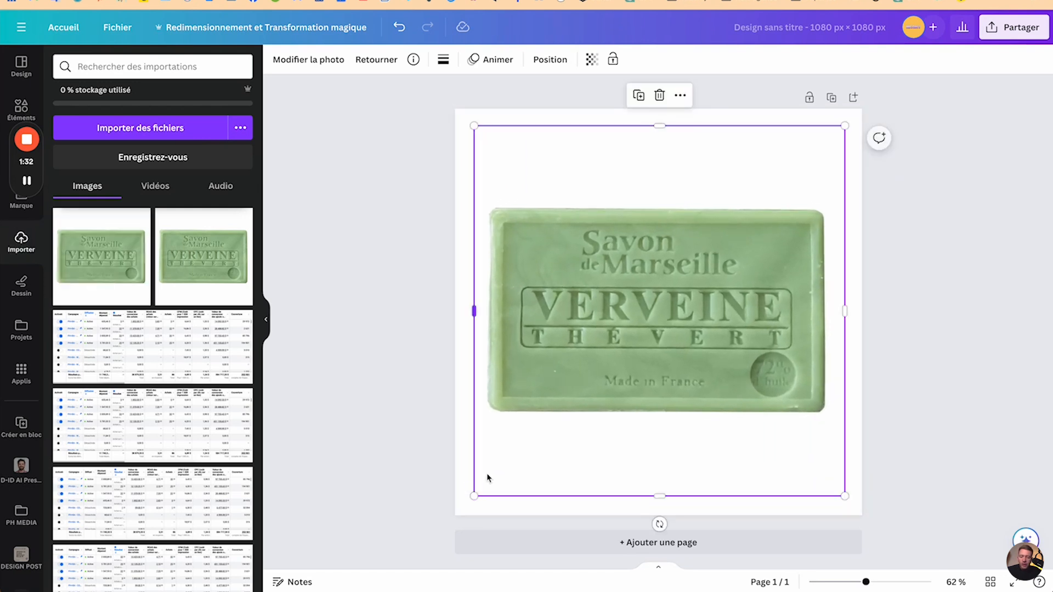
click(958, 290)
Step: Duplicate the soap page, then enlarge the copy's soap photo and shift it partly off the page's right edge
scroll(687, 308, down, 2)
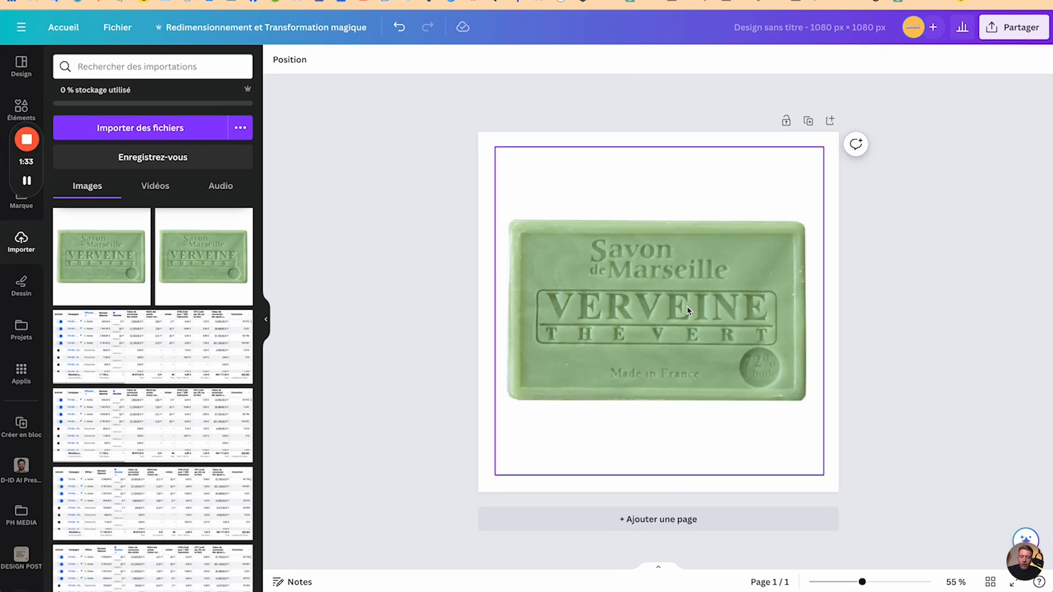
click(808, 120)
click(667, 359)
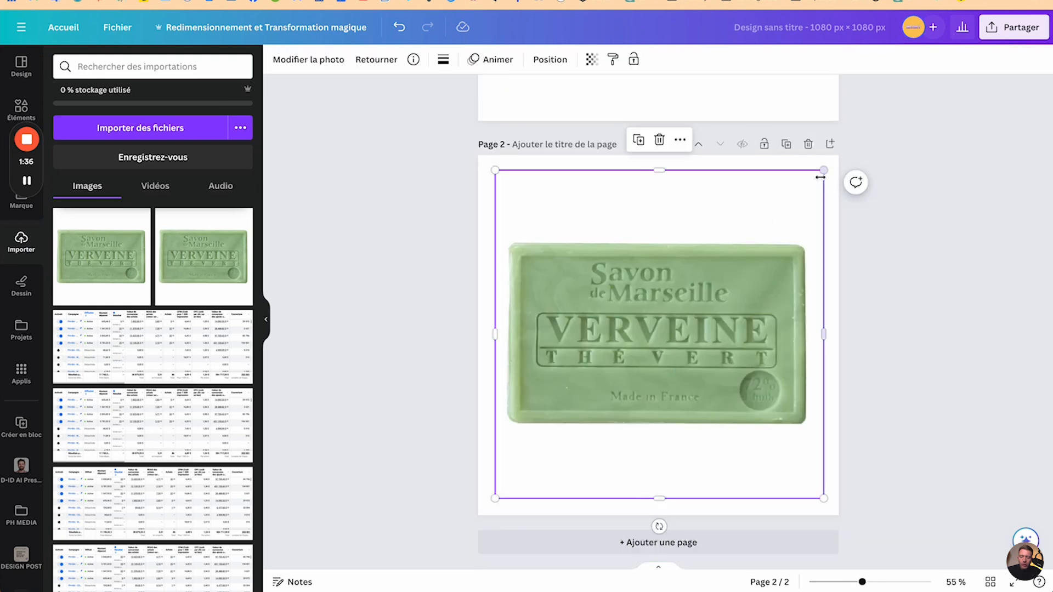
drag(824, 171, 891, 97)
drag(730, 265, 872, 298)
Step: Duplicate page 2 as a third page, shift its soap photo partly off the left edge and tilt it counterclockwise
scroll(536, 266, down, 5)
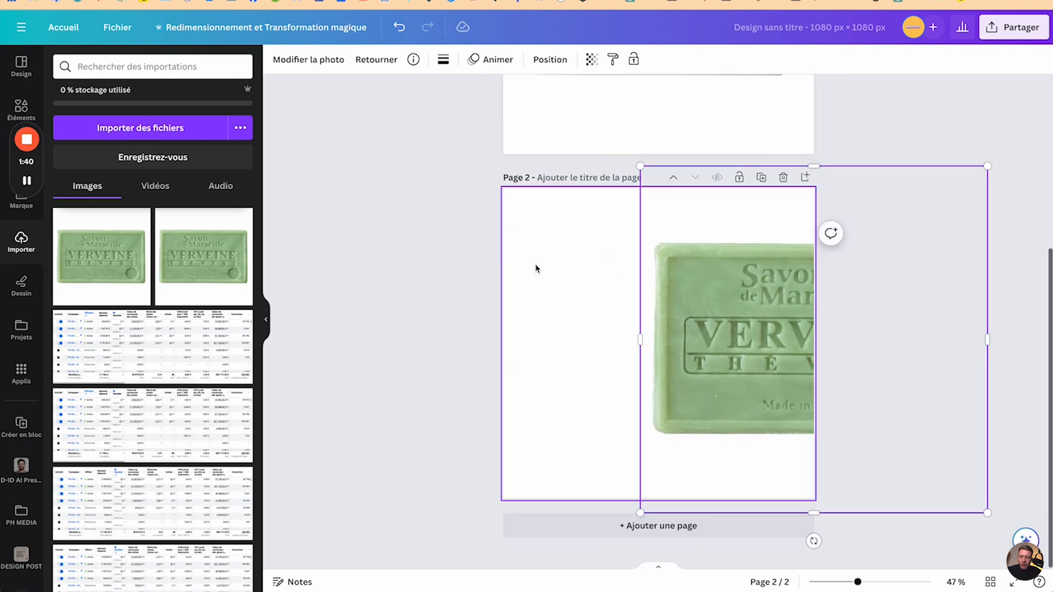
click(736, 230)
click(682, 357)
drag(682, 357, 450, 363)
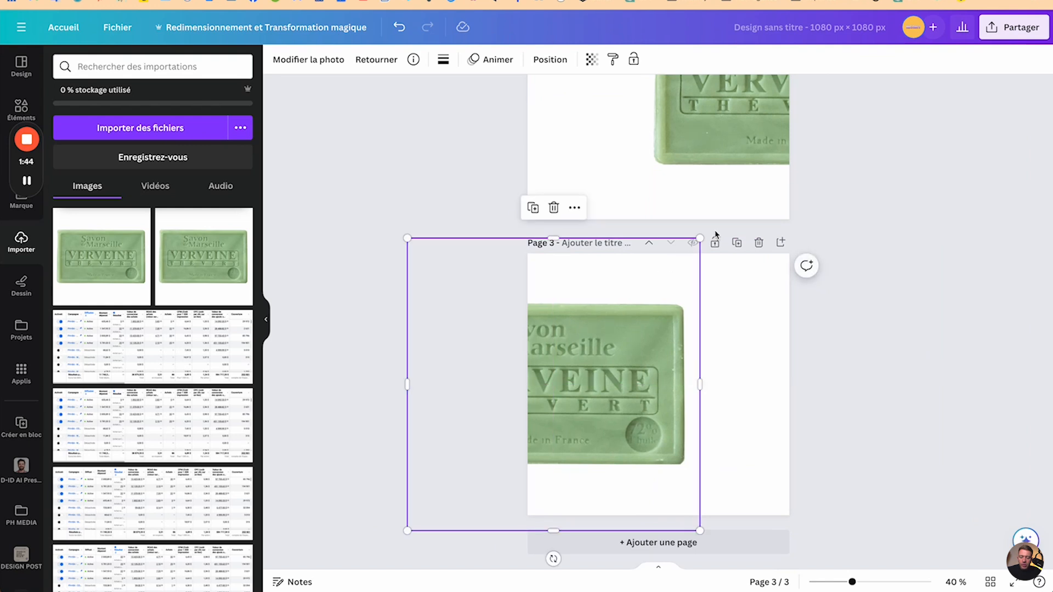
drag(553, 559, 616, 531)
click(592, 388)
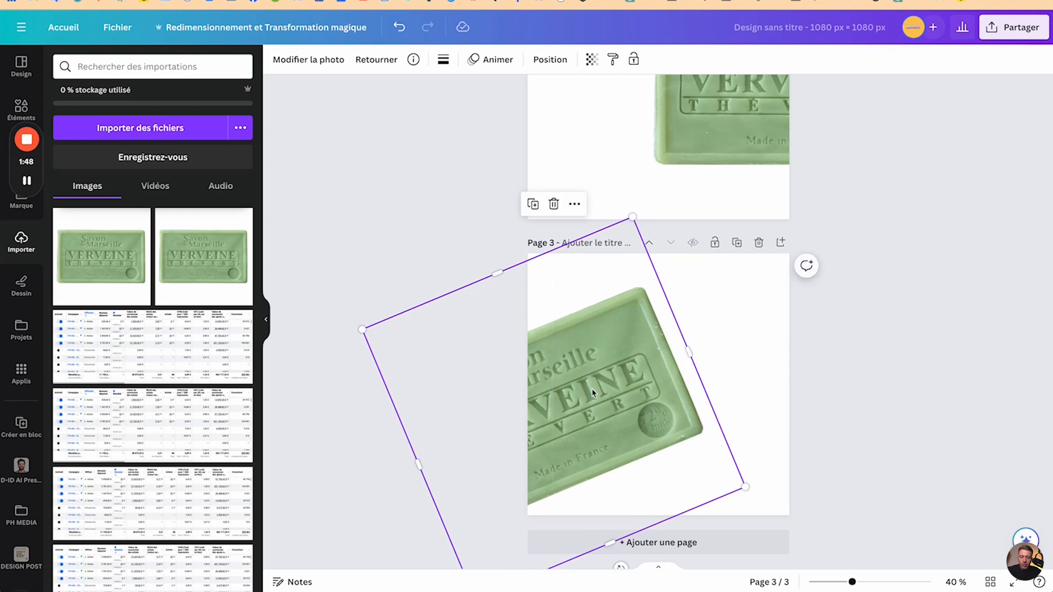
click(982, 262)
Step: Add a blank fourth page after the tilted soap page
scroll(713, 343, down, 5)
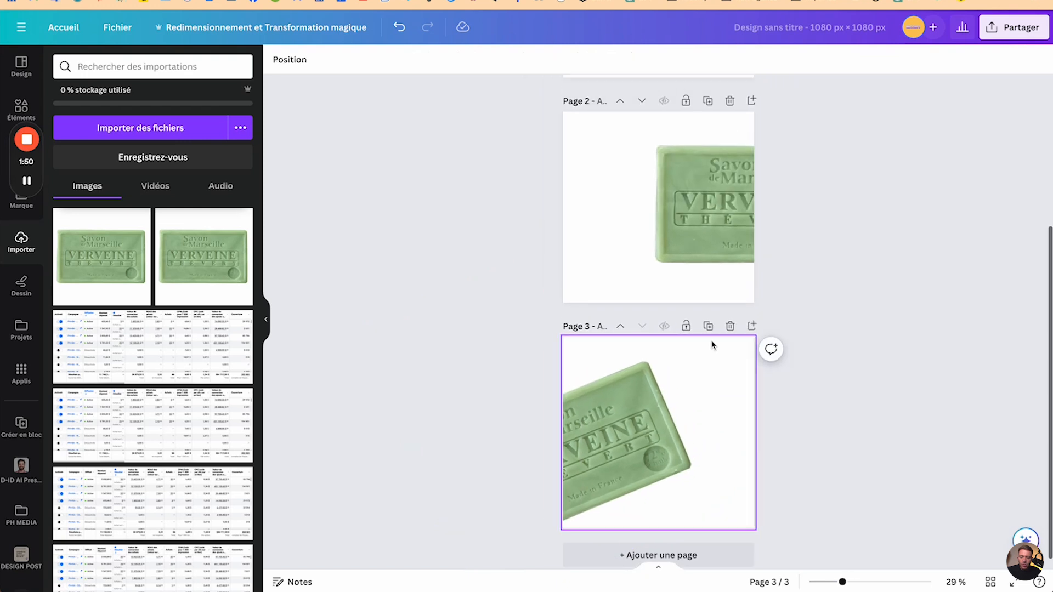
scroll(712, 343, down, 4)
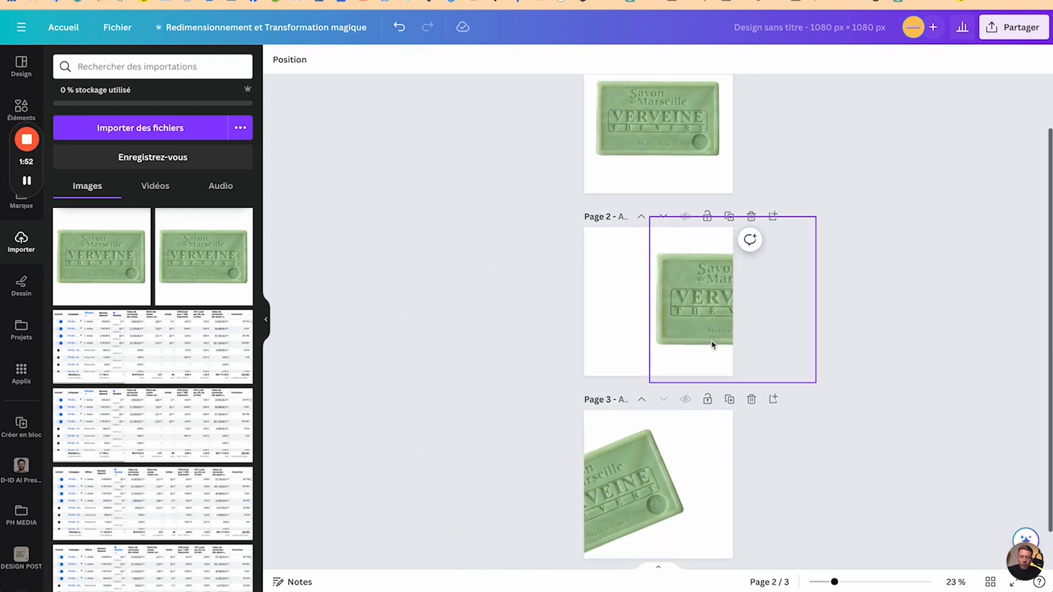
click(665, 560)
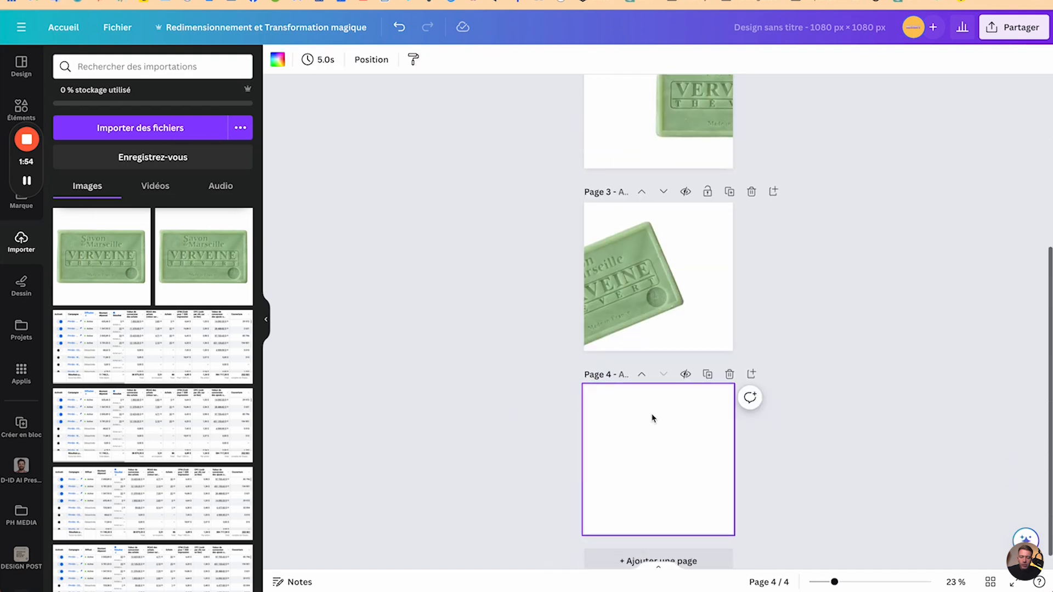
Step: Preview the DALL·E soap workshop illustration in the Téléchargements folder and upload it to the design's images
scroll(653, 419, up, 5)
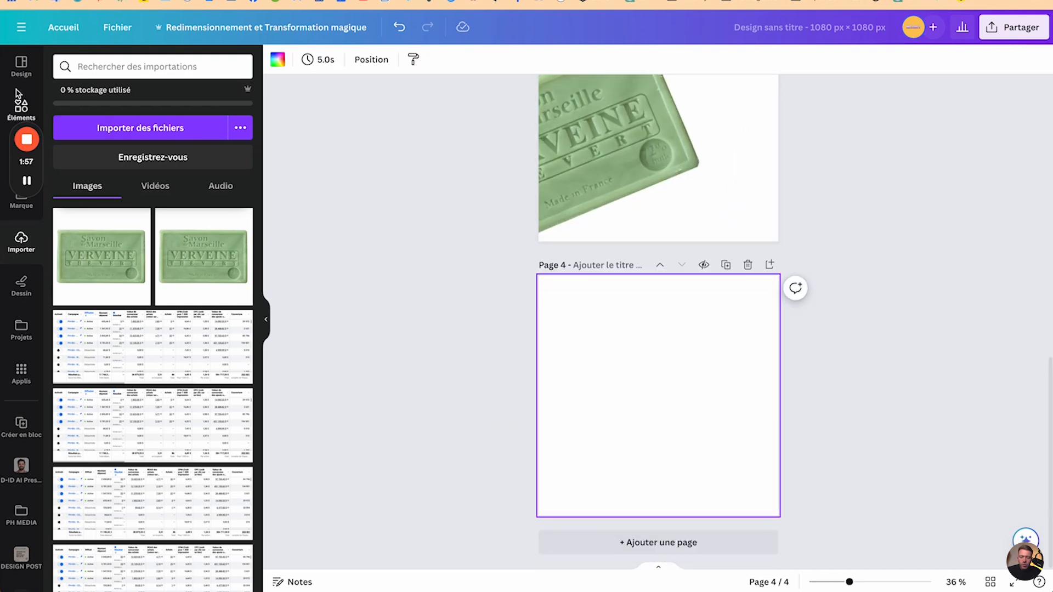
click(15, 52)
click(218, 60)
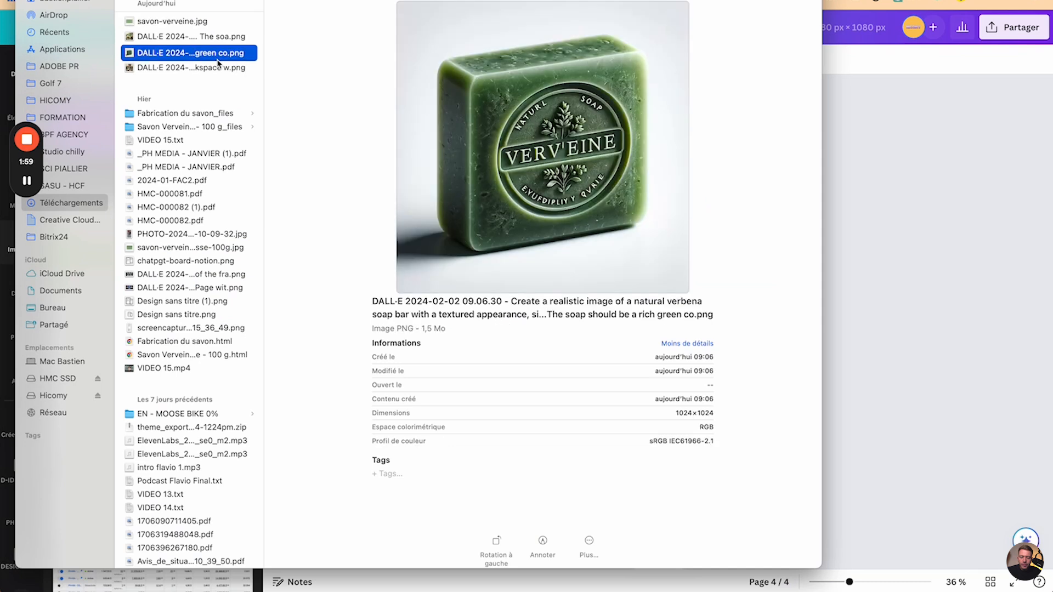
key(Down)
key(space)
key(space)
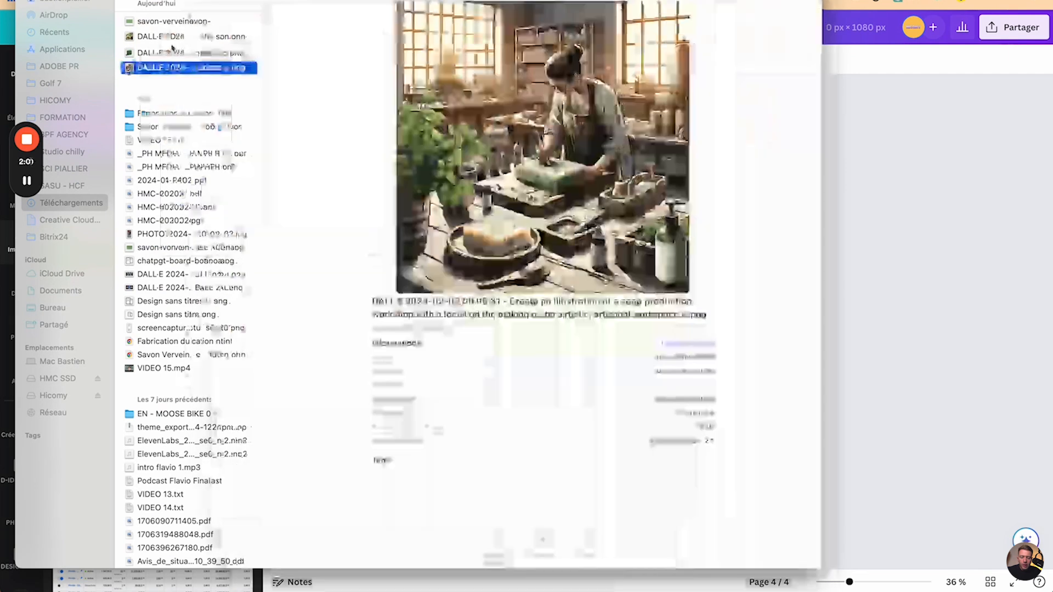
drag(160, 69, 867, 214)
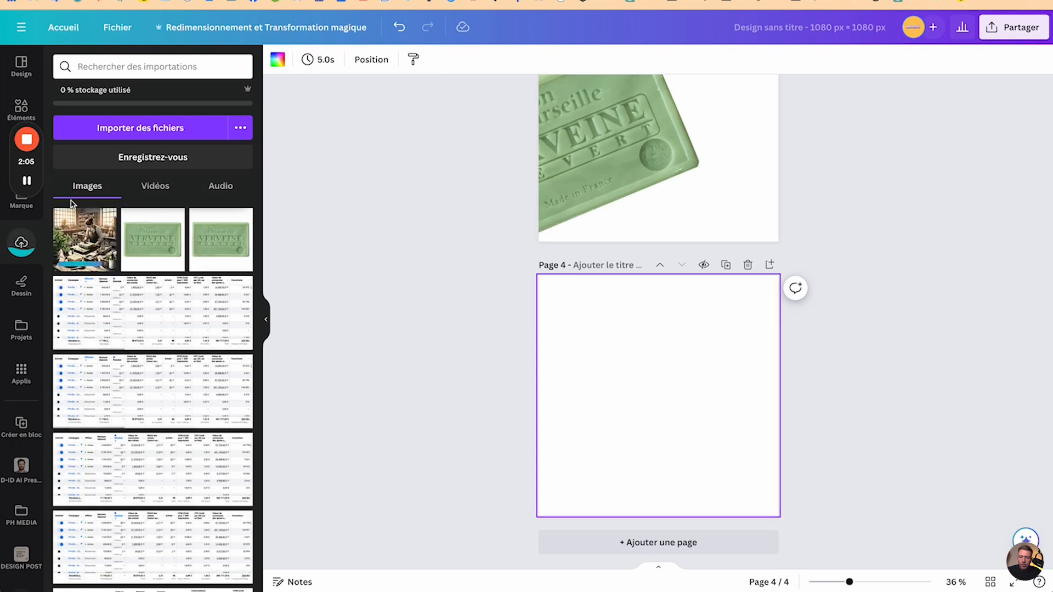
Step: Place the soap workshop illustration on page 4 and set it as the page background
click(90, 244)
right_click(656, 337)
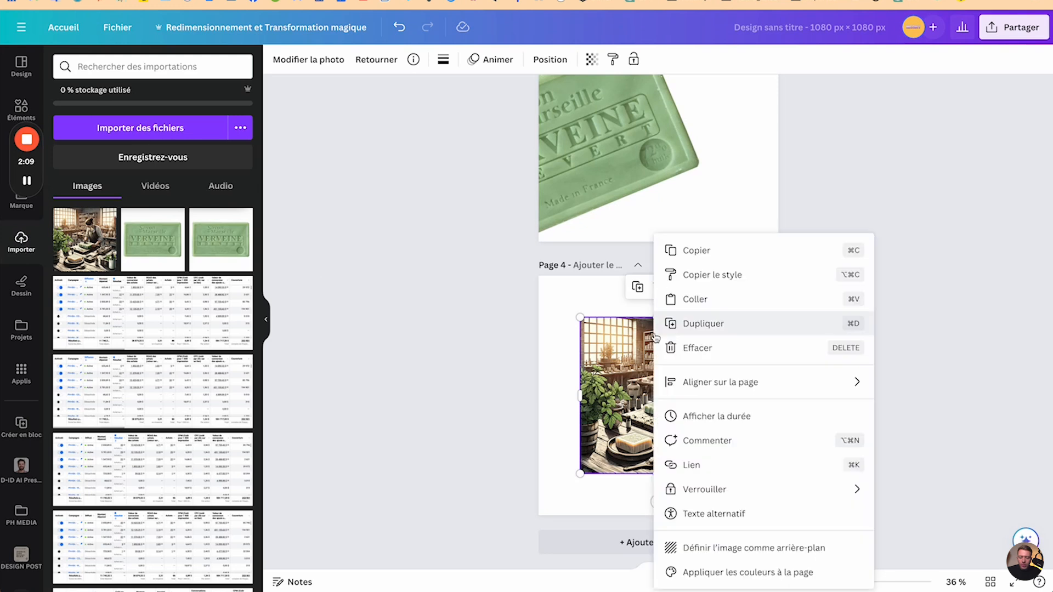
click(724, 547)
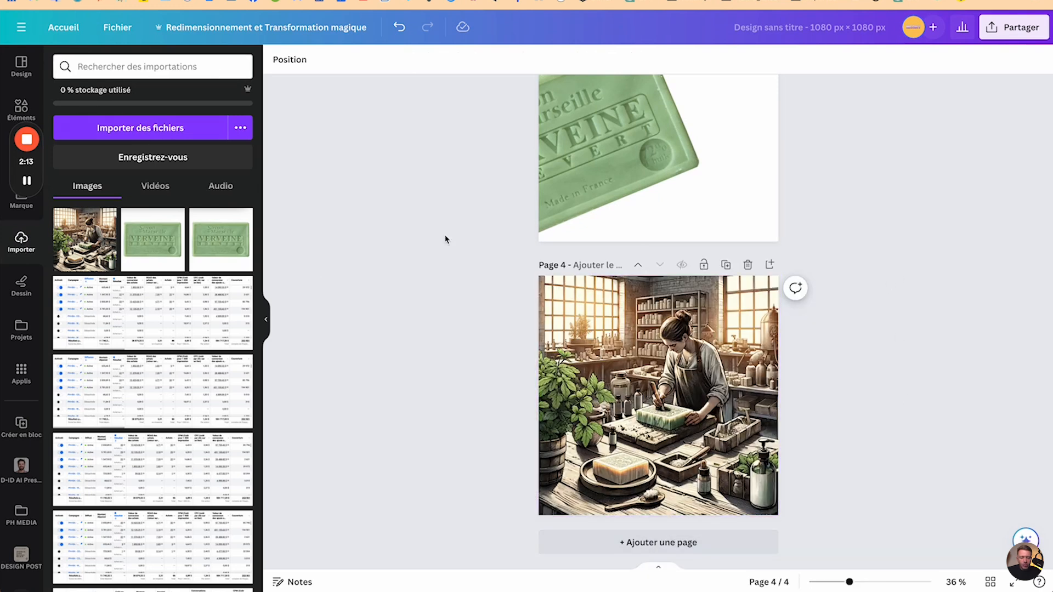
drag(26, 115, 968, 3)
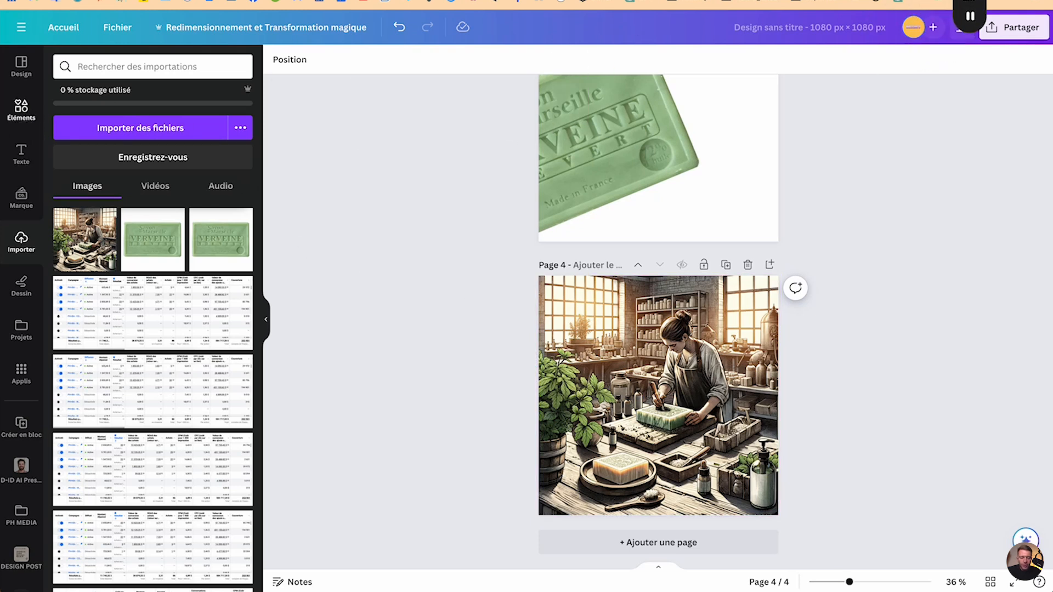
click(21, 65)
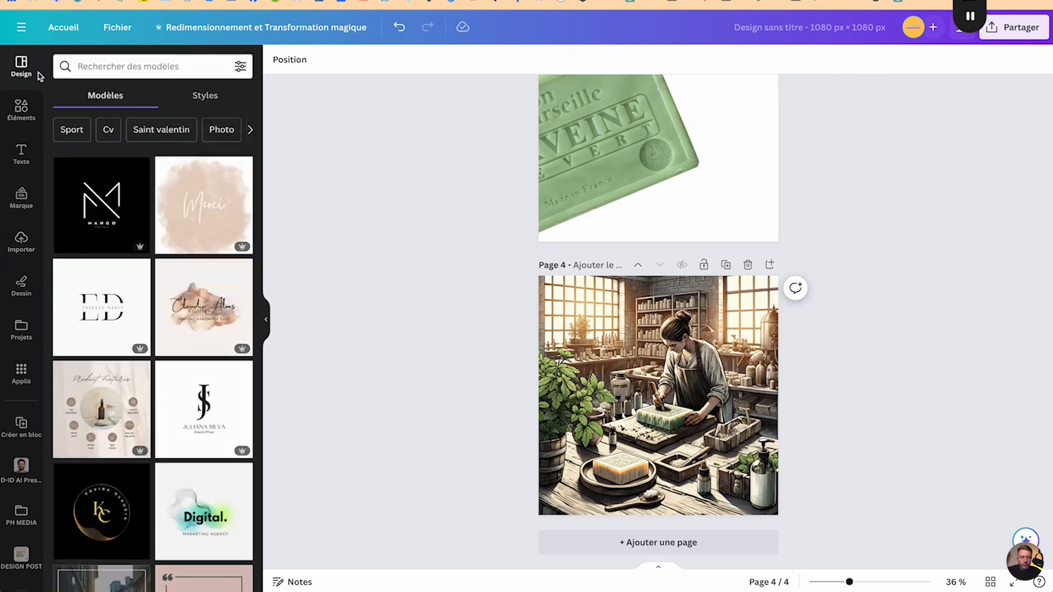
click(110, 69)
Step: Search the design elements for "secure payment" and show all matching illustrations
click(34, 114)
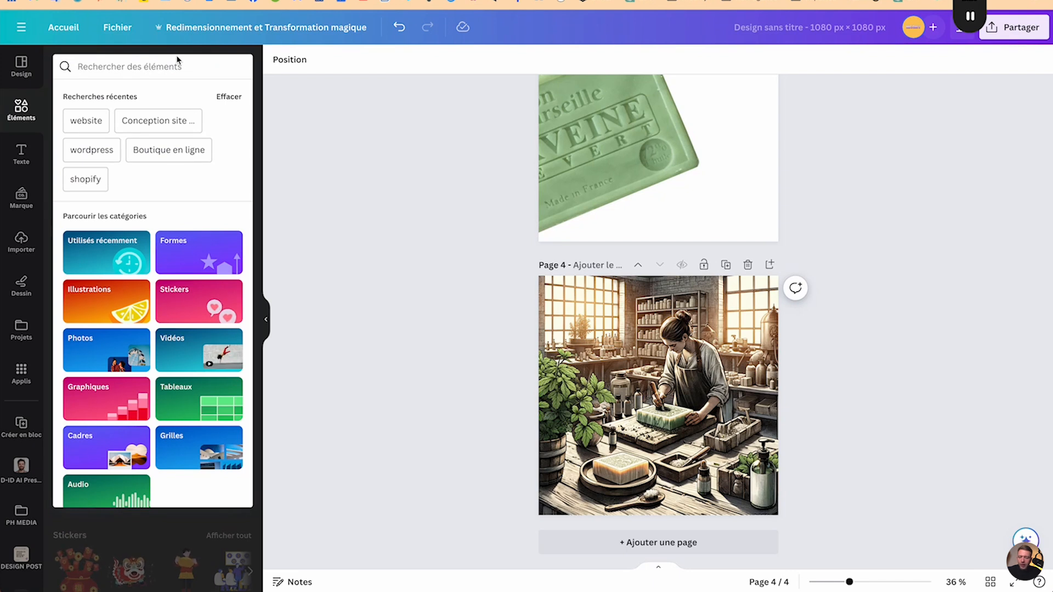
text(payement)
key(BackSpace)
key(BackSpace)
key(BackSpace)
key(BackSpace)
key(BackSpace)
text(ment)
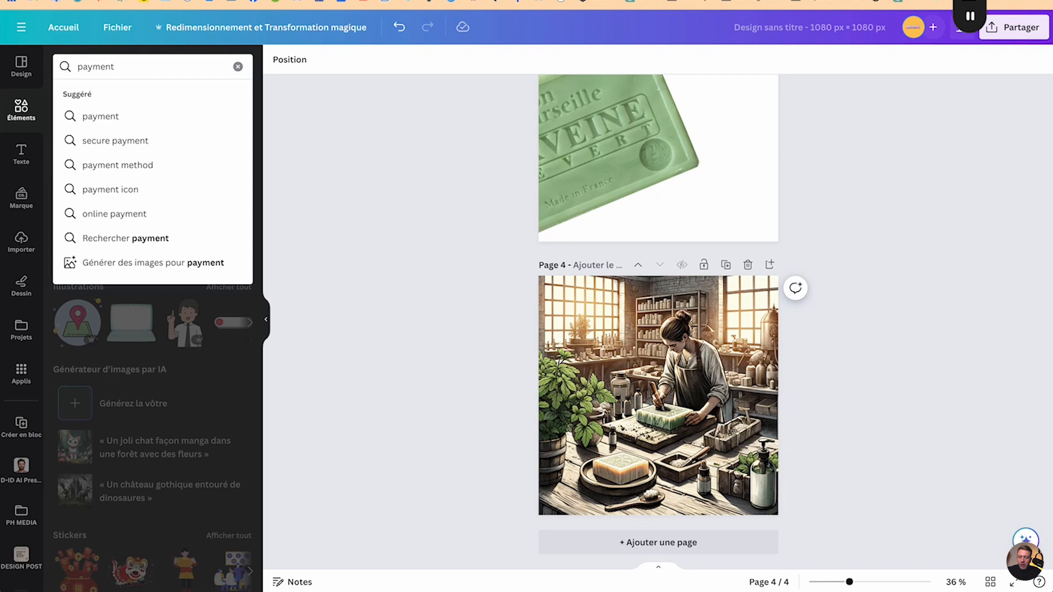
click(163, 141)
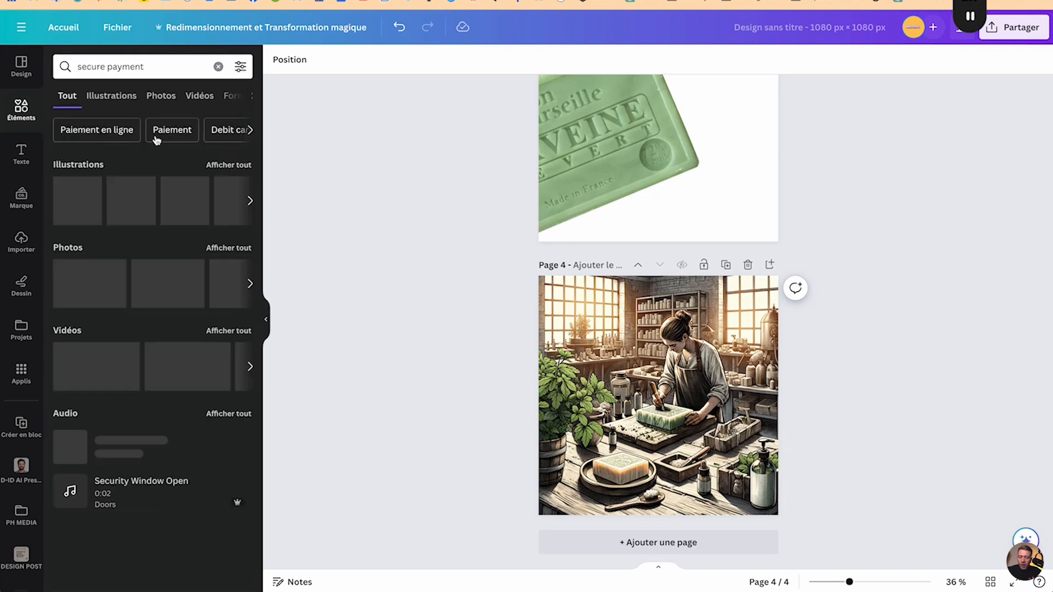
click(235, 167)
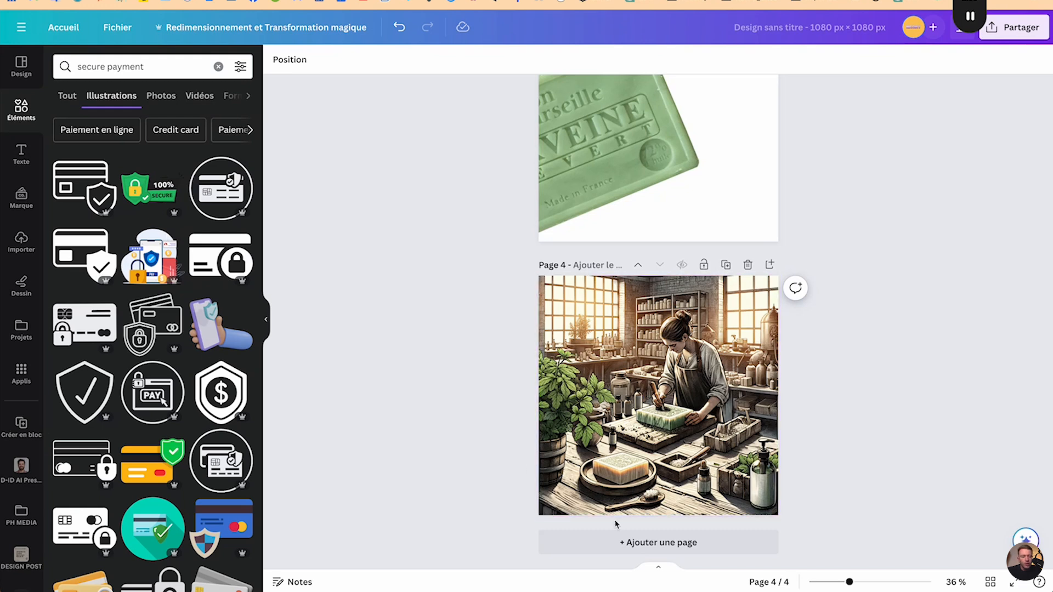
Step: Add a blank fifth page after the soap workshop page
click(559, 542)
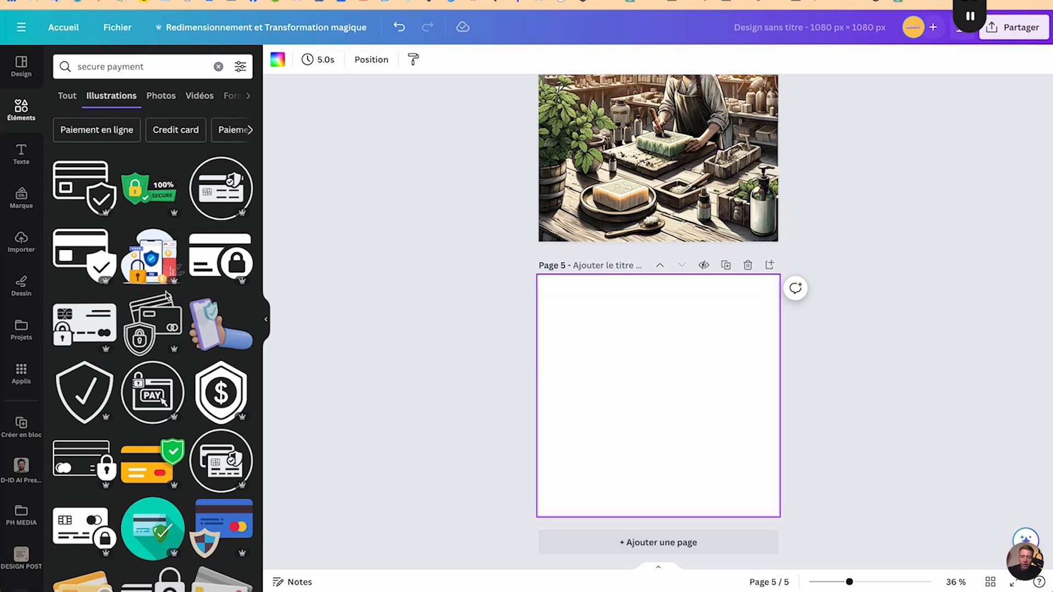
Step: Find the illustration of green and pink bank cards with a yellow padlock and add it to page 5
scroll(204, 436, down, 5)
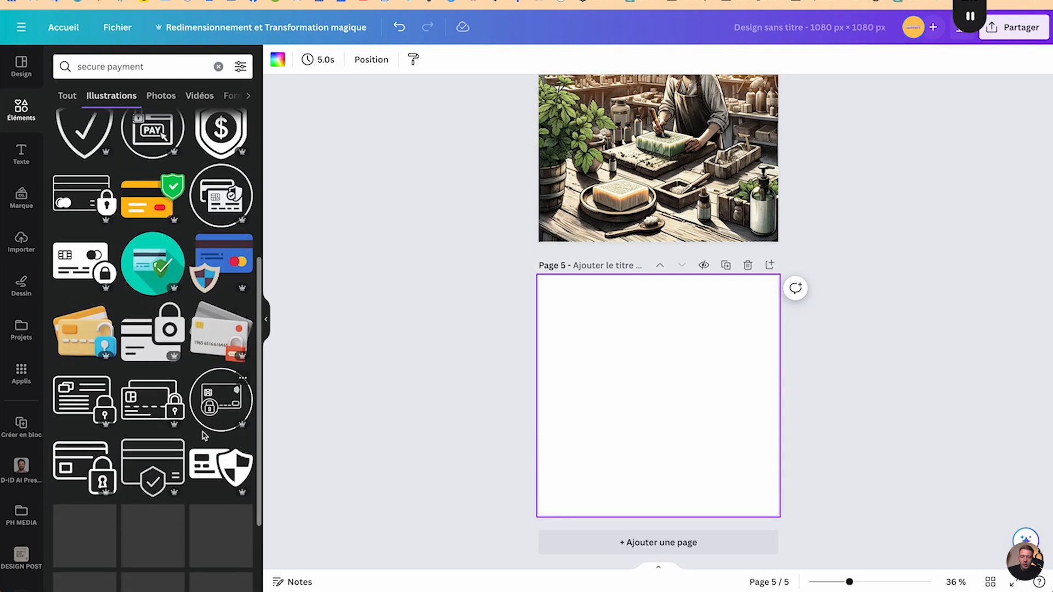
scroll(204, 436, down, 3)
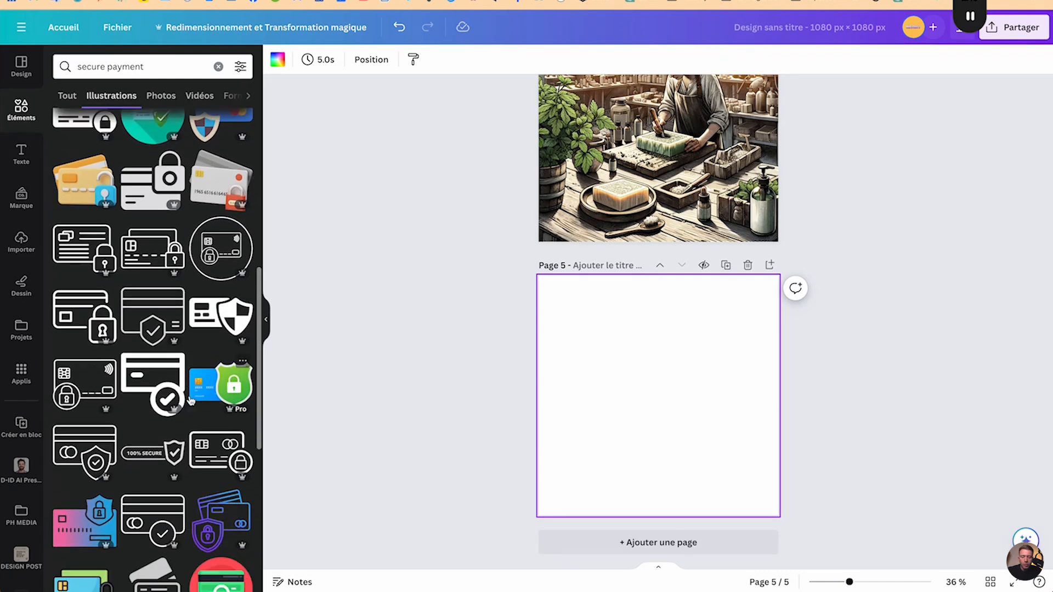
scroll(191, 402, down, 5)
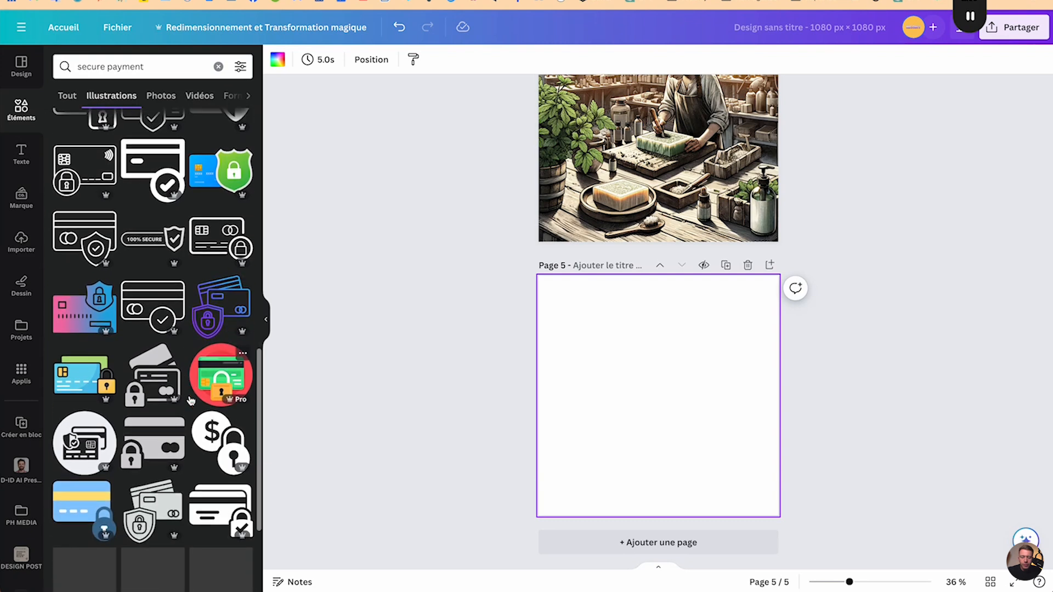
scroll(191, 401, down, 2)
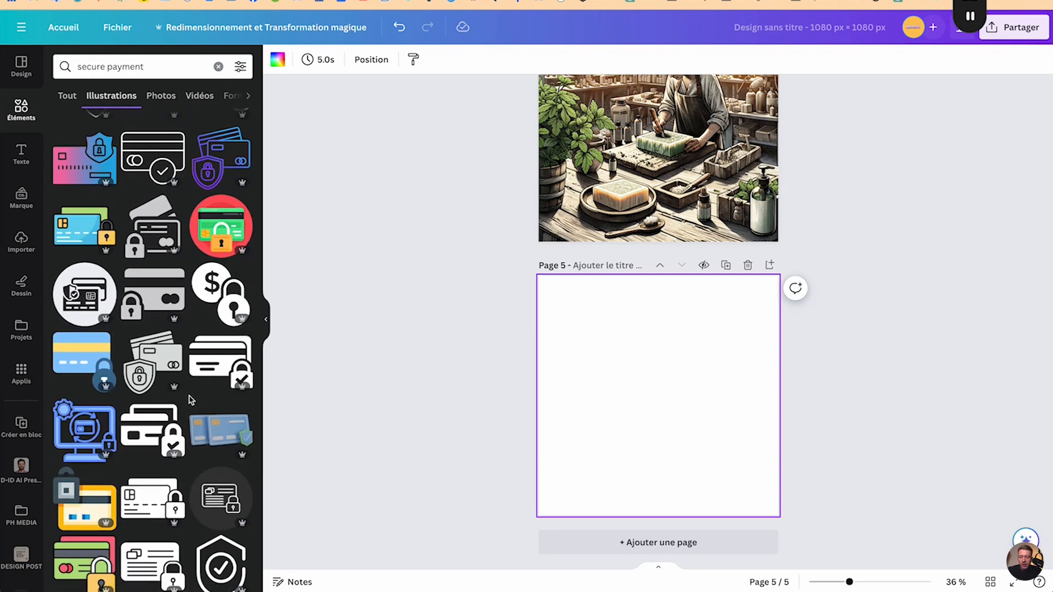
scroll(101, 414, down, 3)
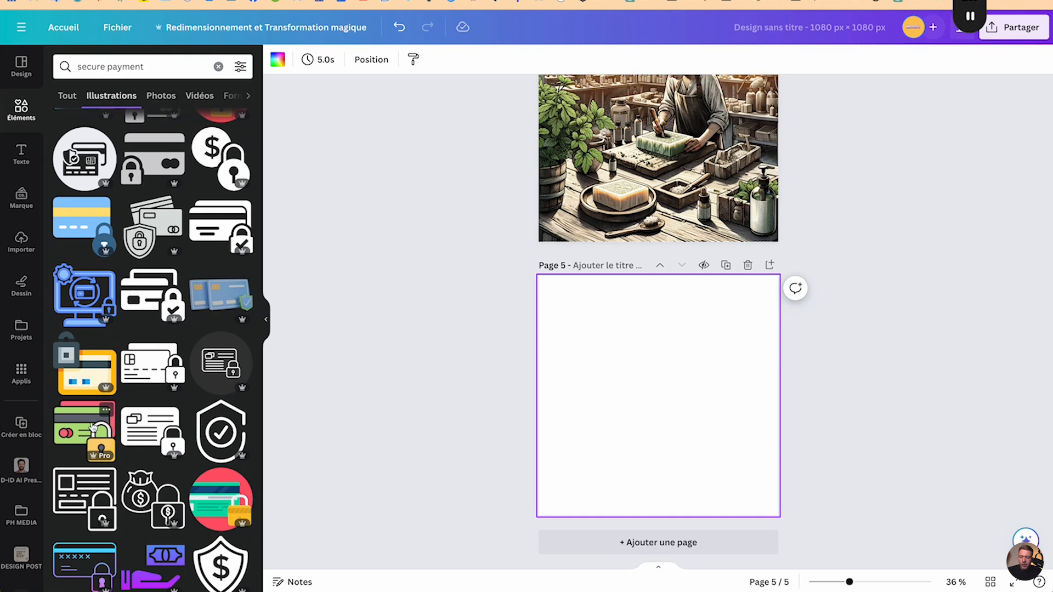
click(93, 427)
Step: Enlarge the card-and-padlock illustration to fill most of page 5 and centre it on the page
drag(610, 354, 555, 296)
drag(707, 444, 758, 488)
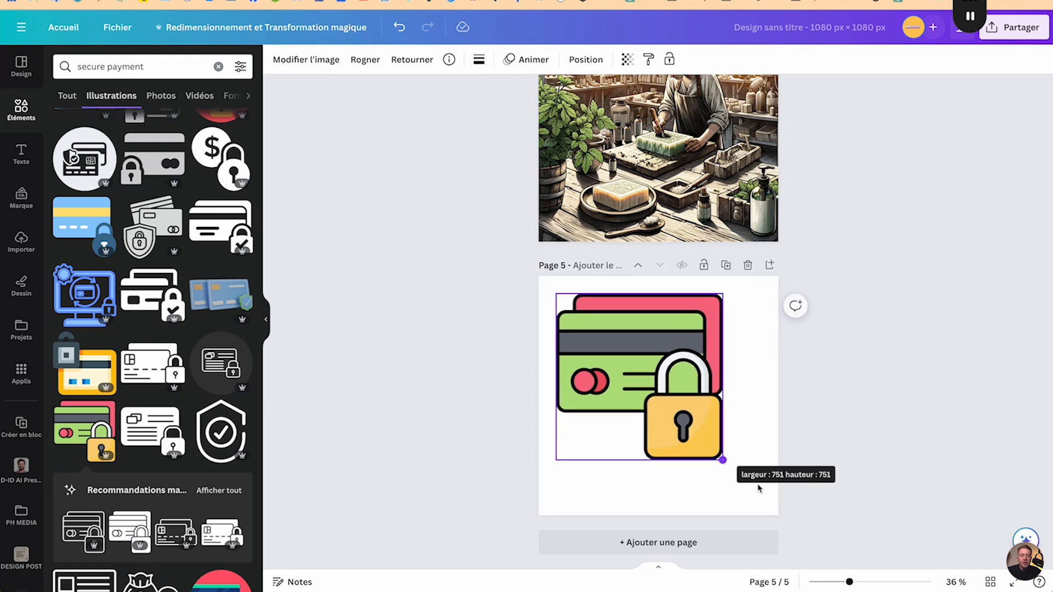
drag(692, 403, 676, 388)
drag(543, 282, 587, 322)
mouse_move(650, 360)
mouse_down()
mouse_move(613, 352)
mouse_move(637, 353)
mouse_up()
drag(630, 348, 632, 351)
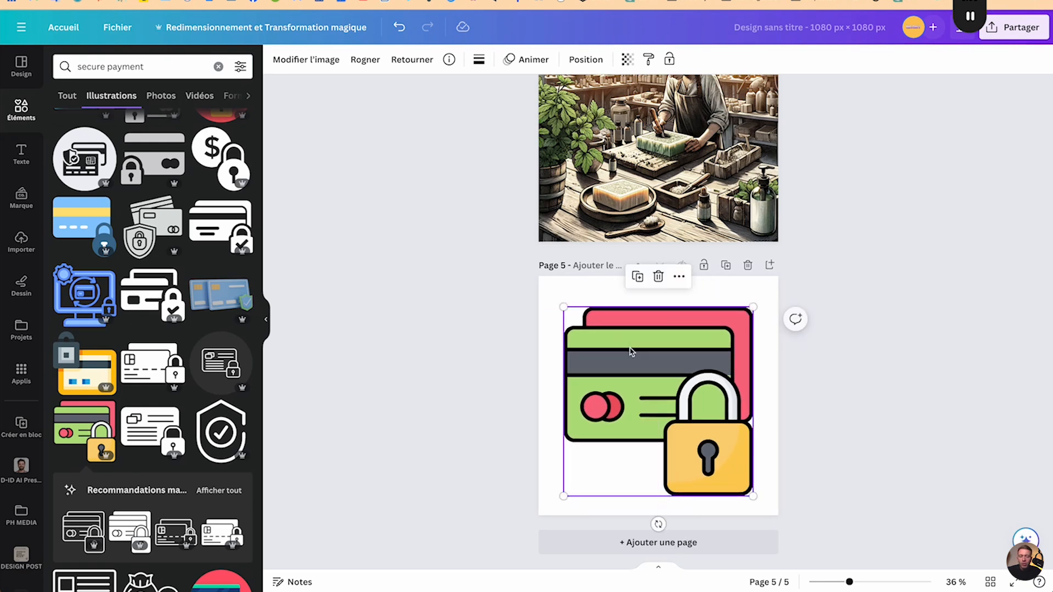
Step: Search the illustrations for "livraison" and browse for a delivery visual
double_click(132, 67)
triple_click(132, 67)
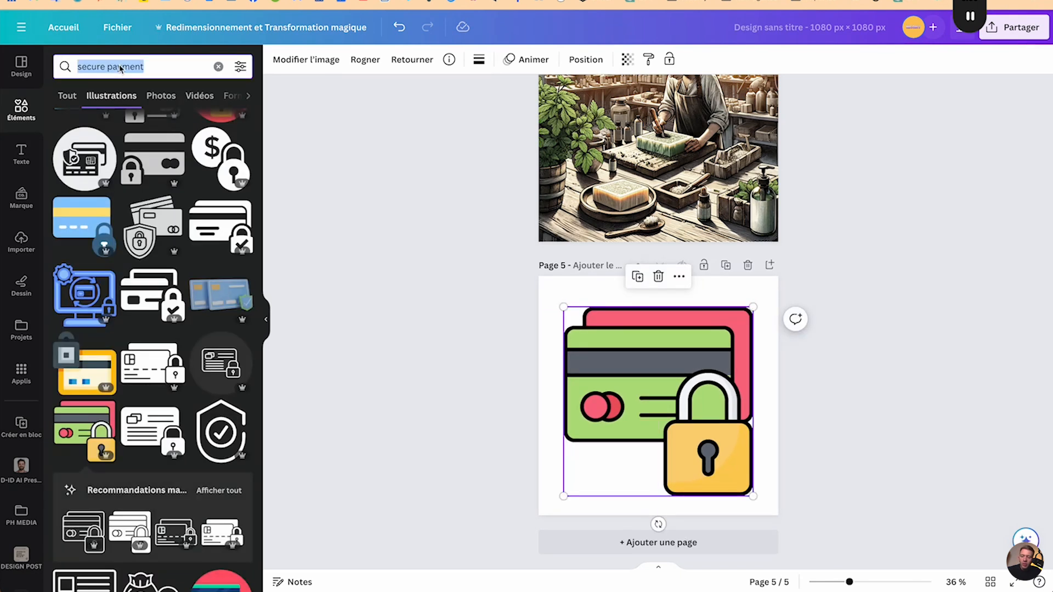
text(livriason)
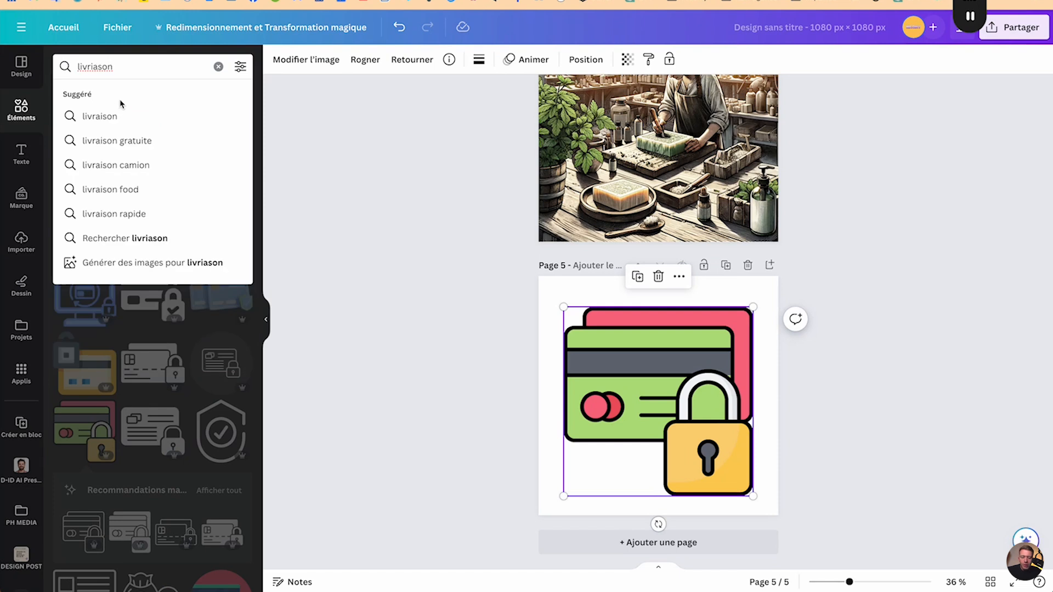
click(124, 116)
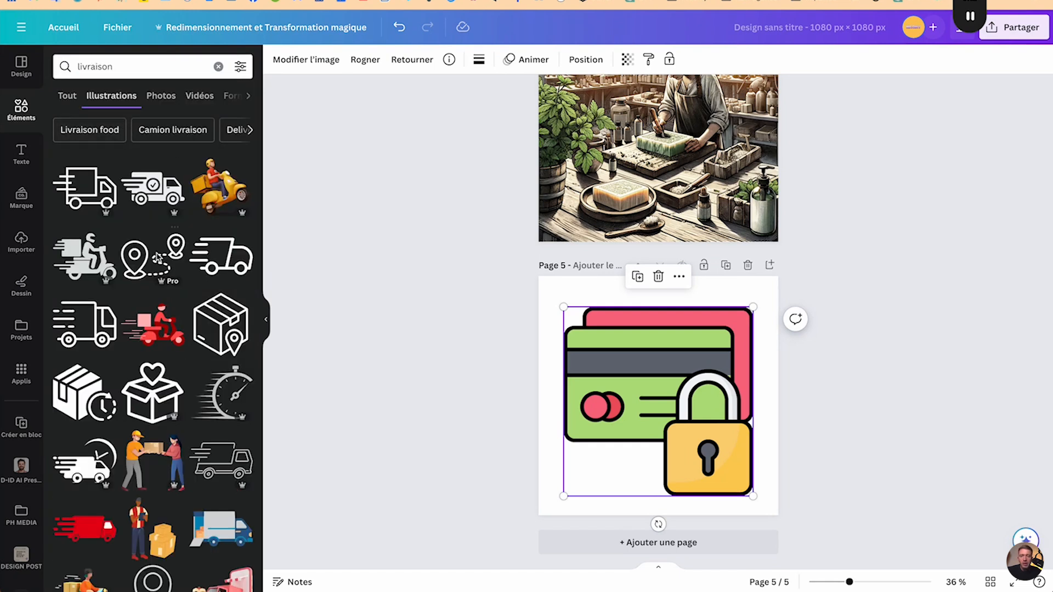
scroll(225, 419, down, 3)
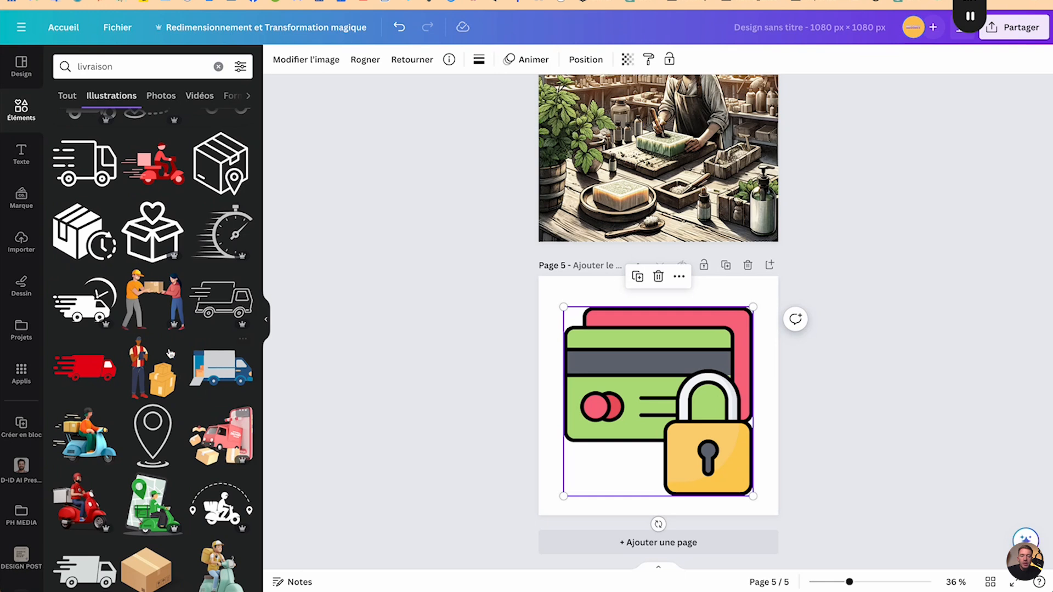
Step: Add a sixth page, place the deliveryman with stacked cardboard boxes on it and enlarge him to nearly the full page height
click(658, 542)
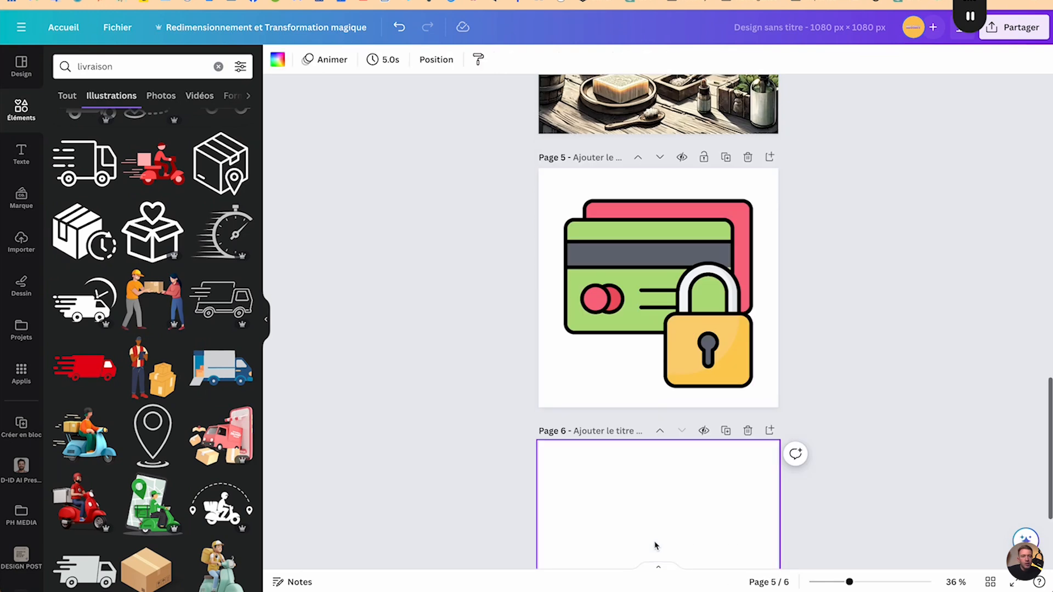
click(152, 369)
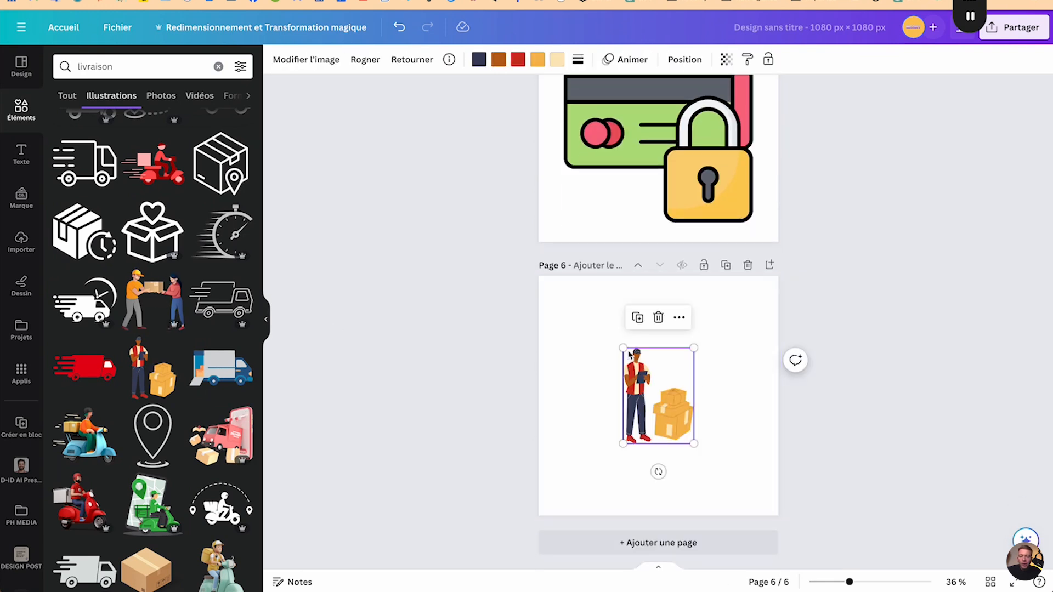
drag(623, 348, 572, 307)
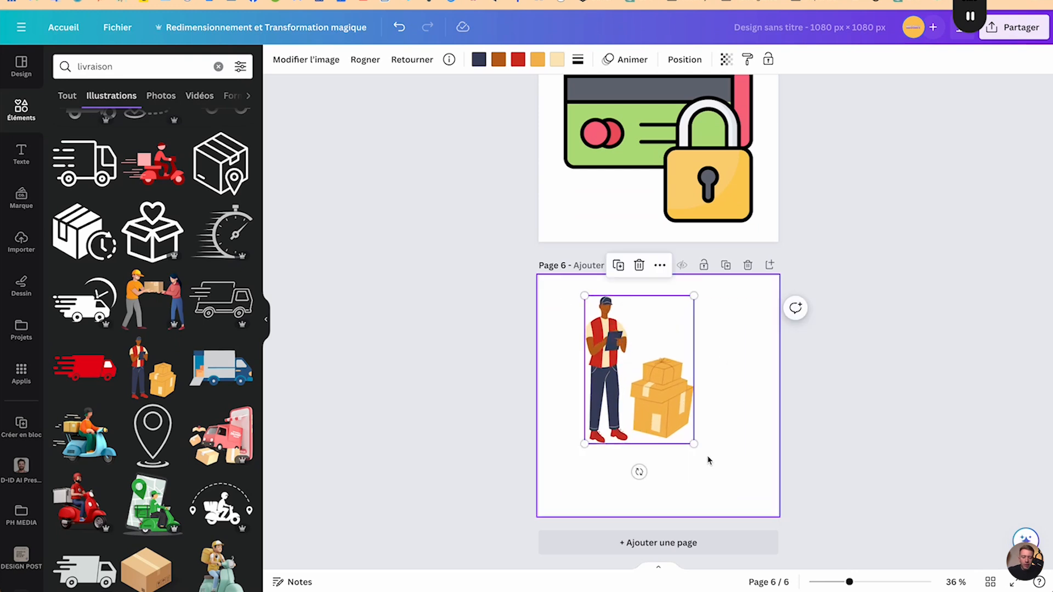
drag(694, 442, 735, 498)
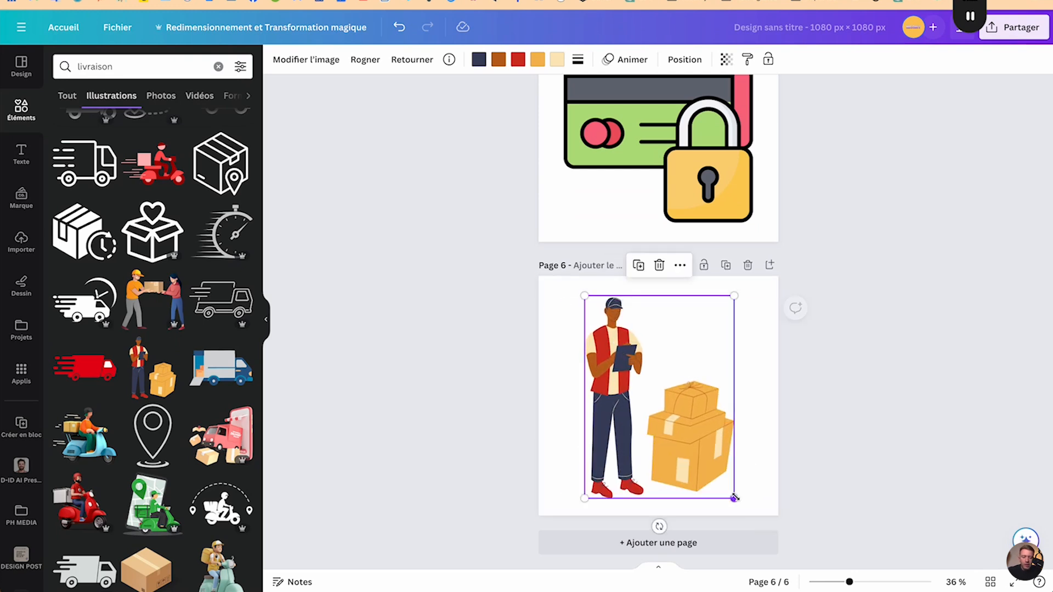
scroll(126, 478, down, 3)
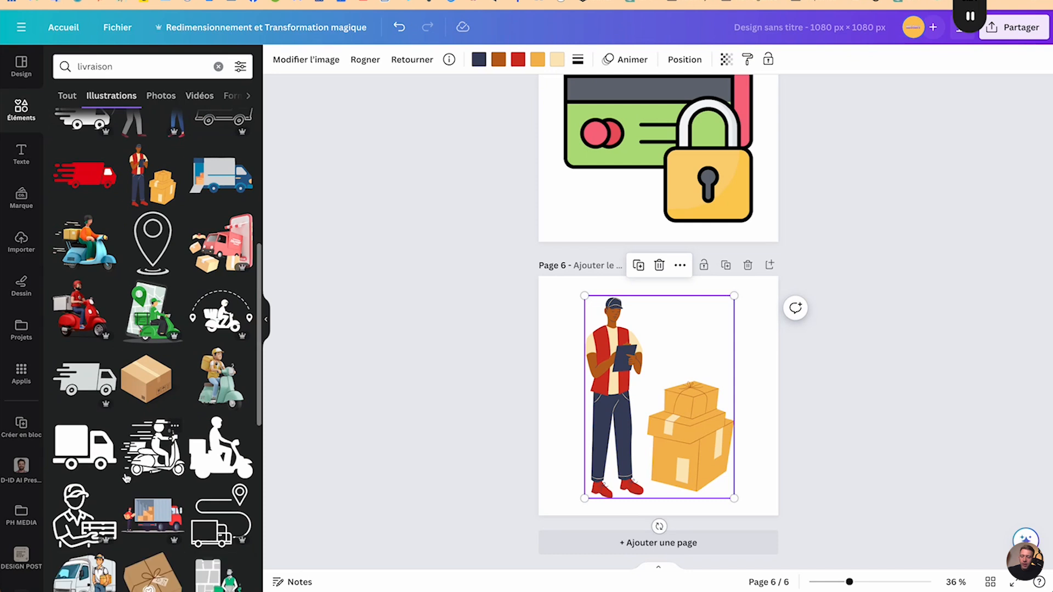
Step: Search the illustrations for "produit francais" and browse for a French-origin visual
click(132, 68)
text(produit francais)
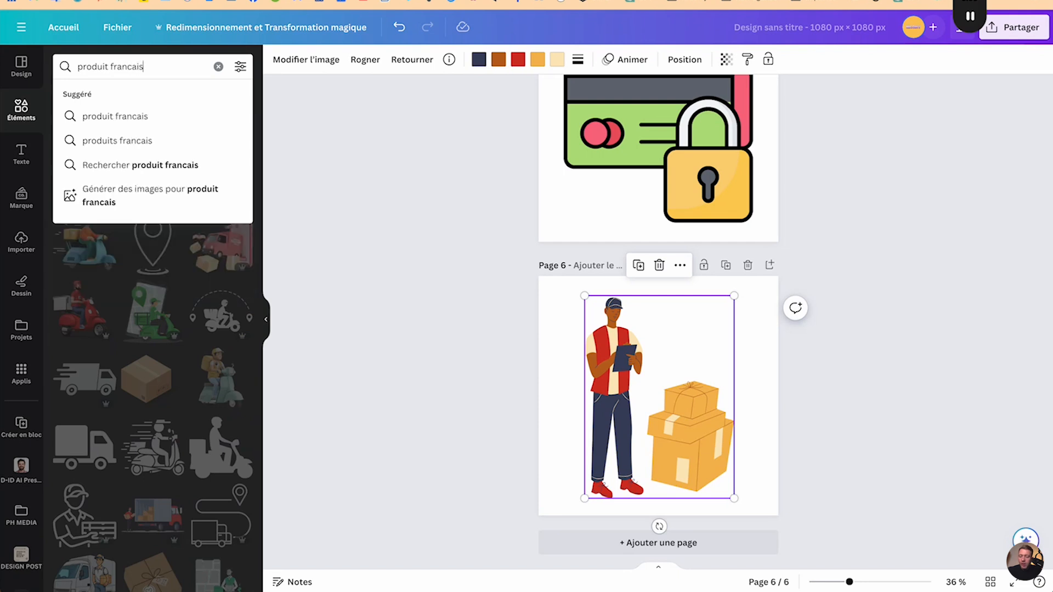
click(132, 116)
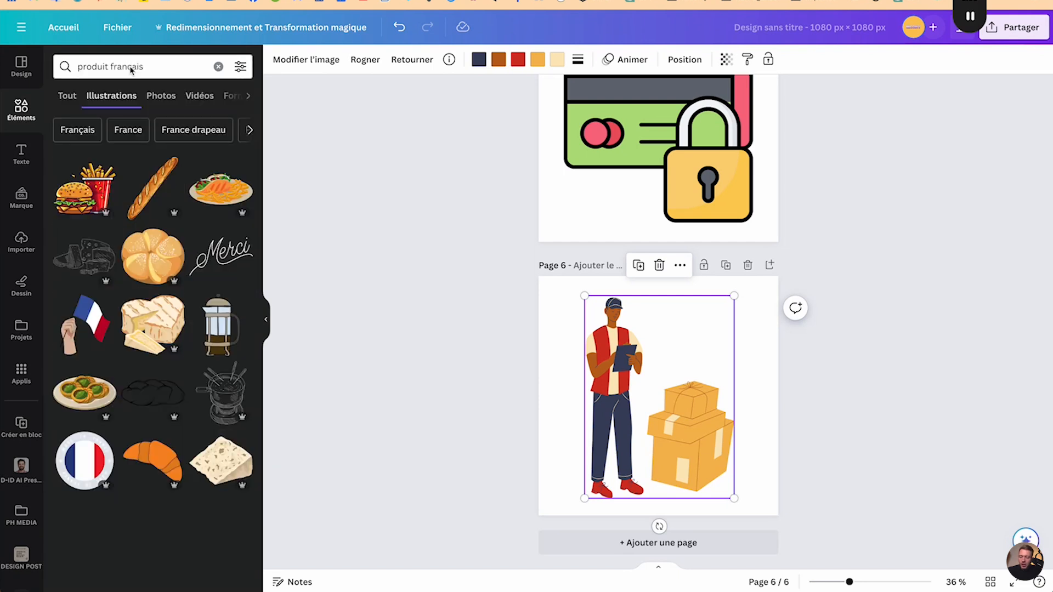
scroll(77, 328, down, 2)
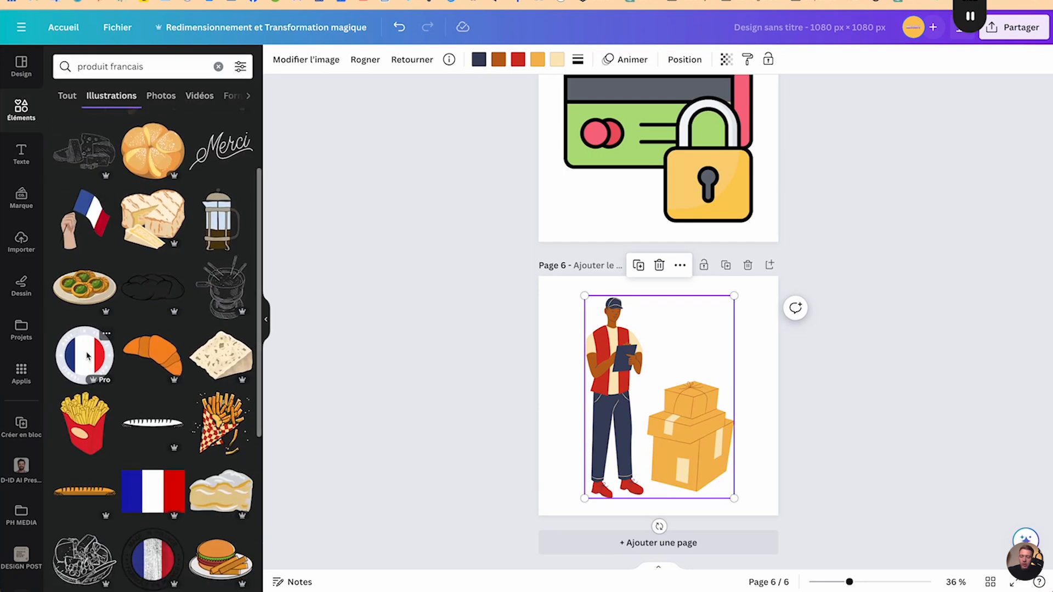
Step: Add a seventh page and place the round "Made in France – Fabriqué en France" flag stamp on it, enlarged to fill most of the page
click(657, 541)
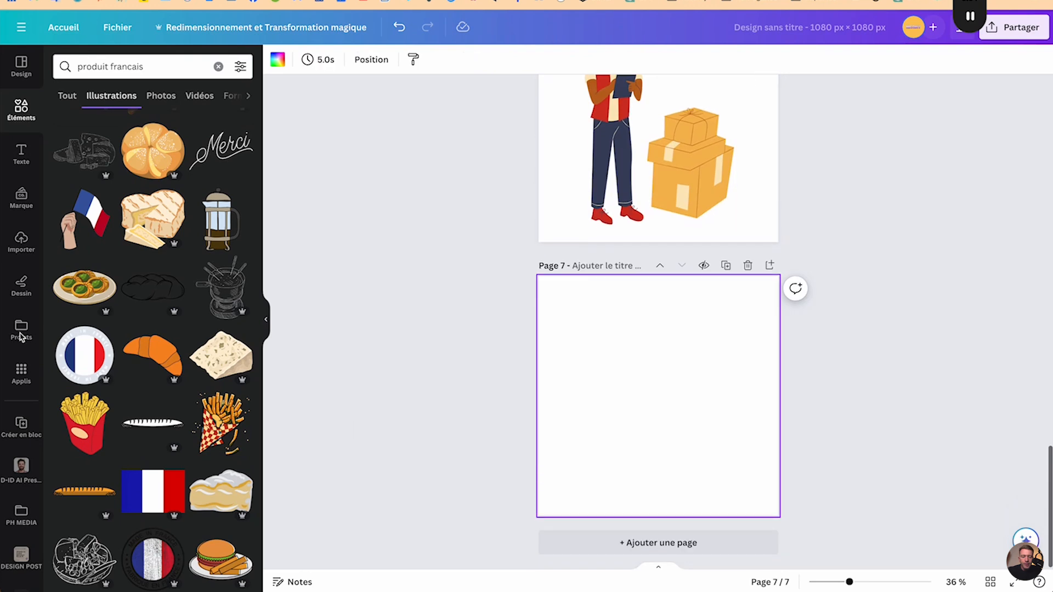
scroll(159, 461, down, 2)
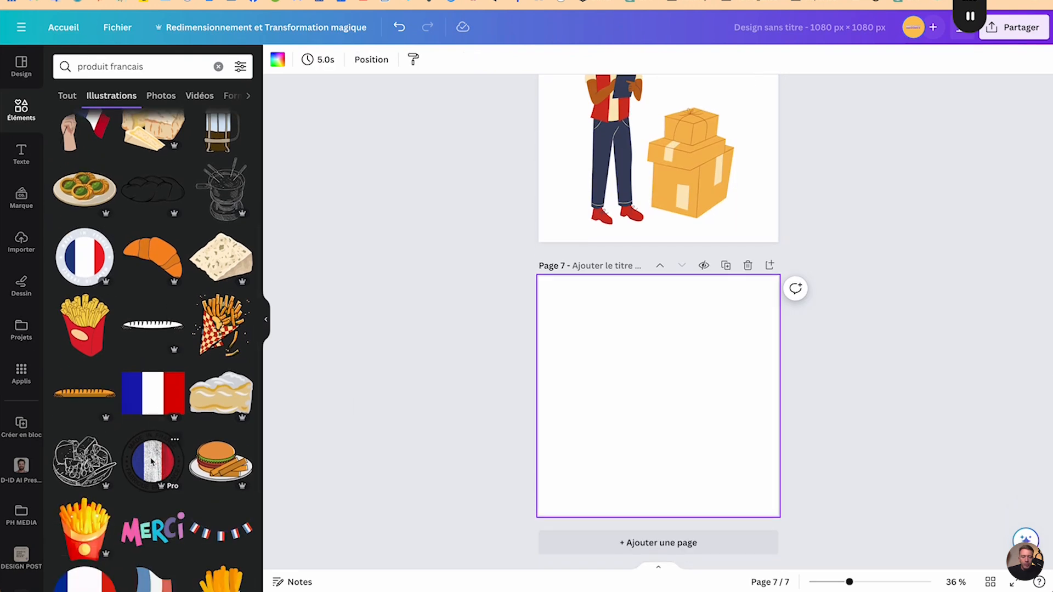
click(152, 462)
drag(711, 343, 756, 292)
drag(610, 445, 553, 501)
click(864, 324)
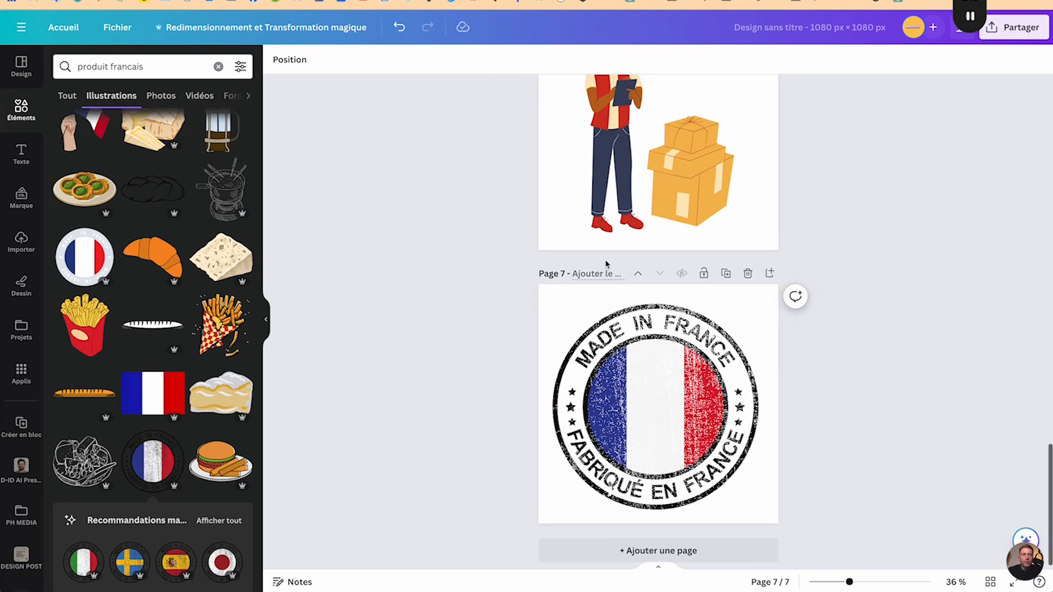
Step: Zoom out and show all pages of the design in a grid overview
scroll(605, 265, down, 3)
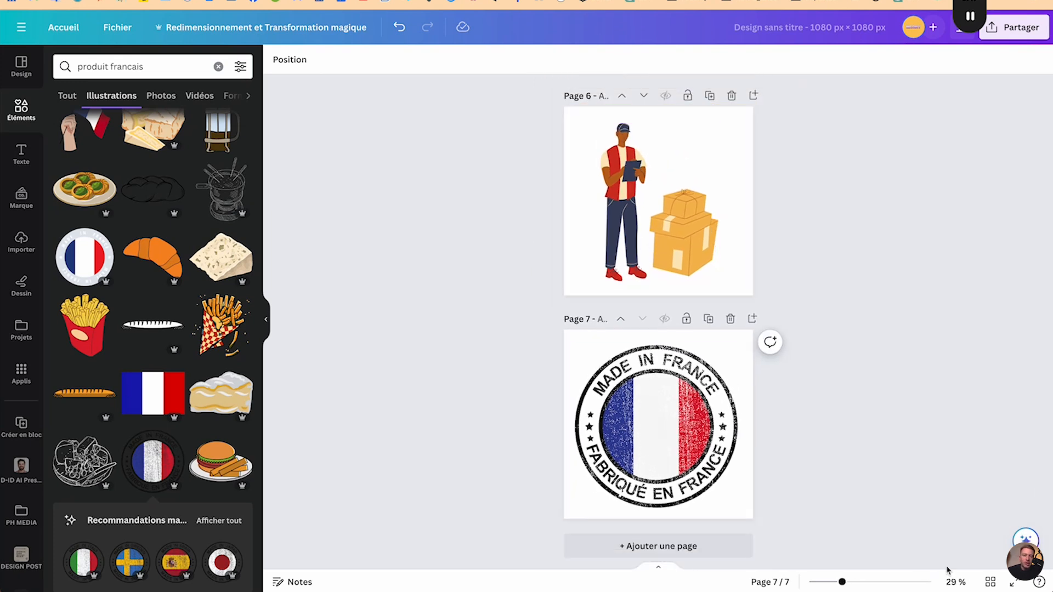
click(991, 582)
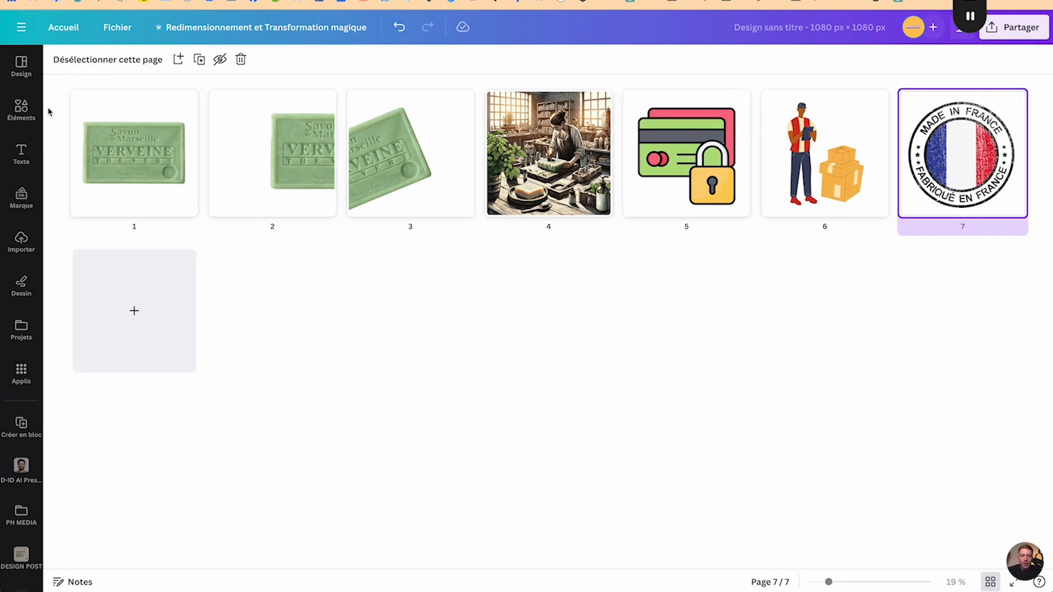
Step: Search the design elements for "createur de savon" and browse all matching photos
click(25, 108)
click(88, 70)
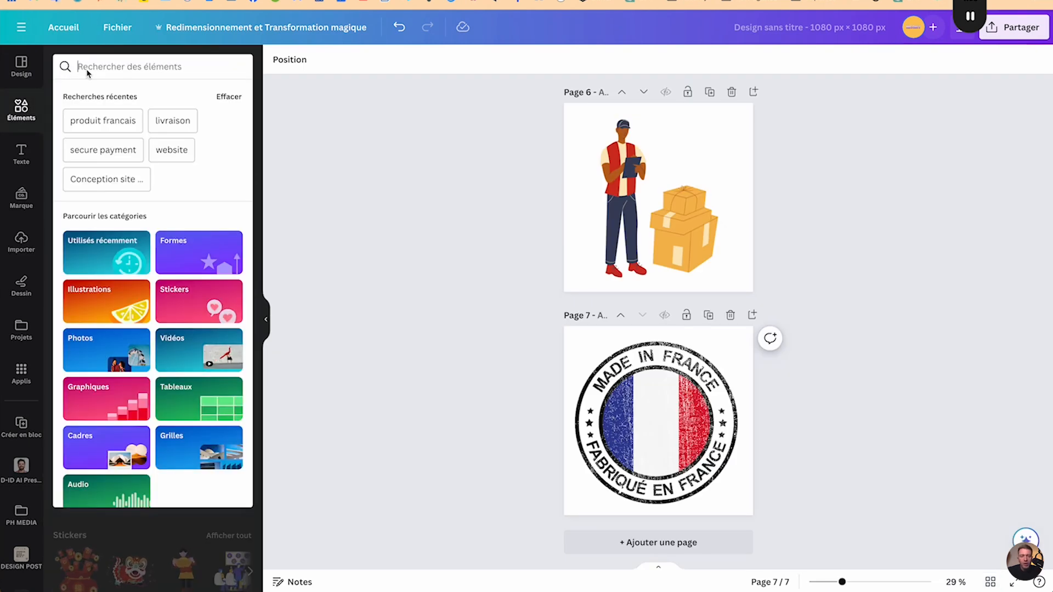
text(atelier)
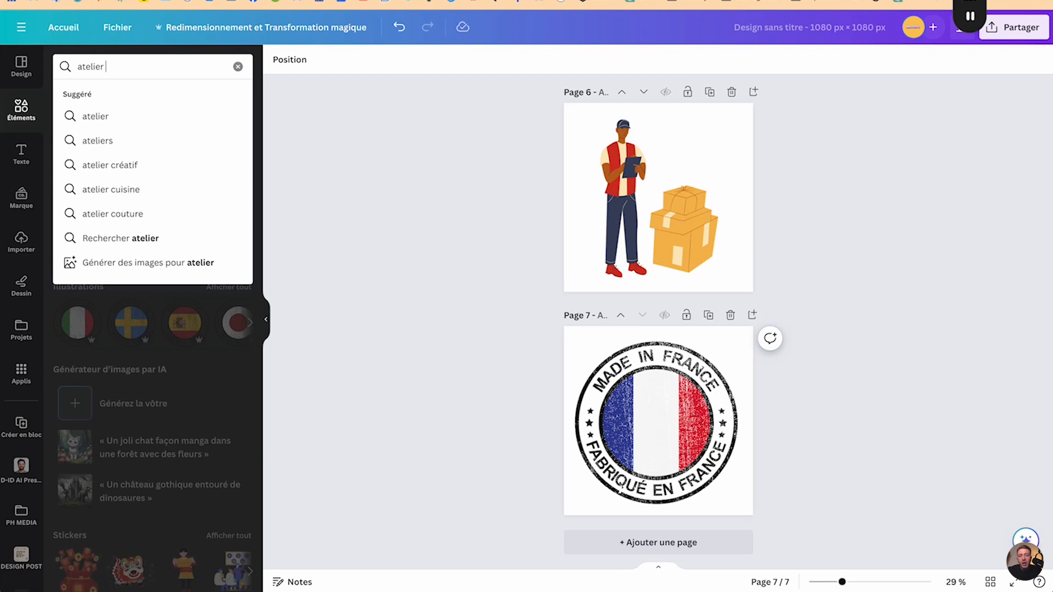
text(homme)
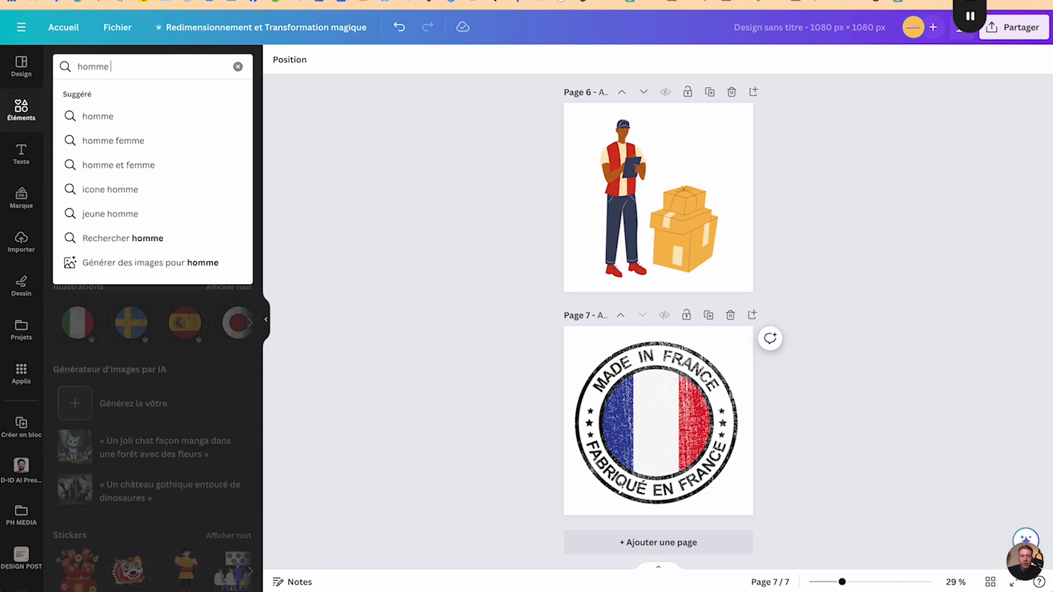
text(createur de savon)
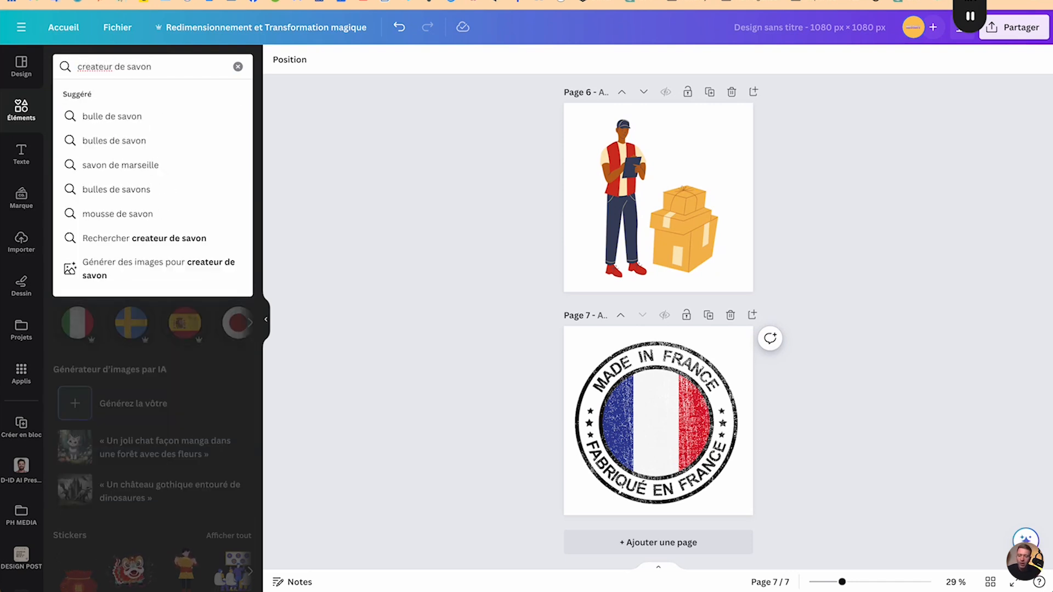
key(Return)
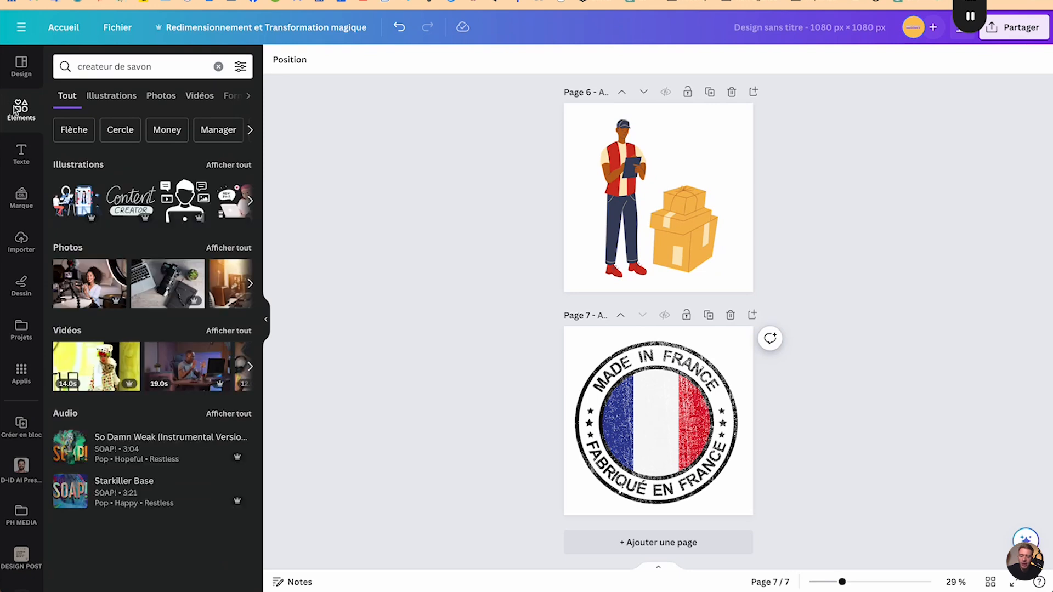
click(236, 248)
scroll(169, 323, down, 4)
scroll(169, 324, down, 1)
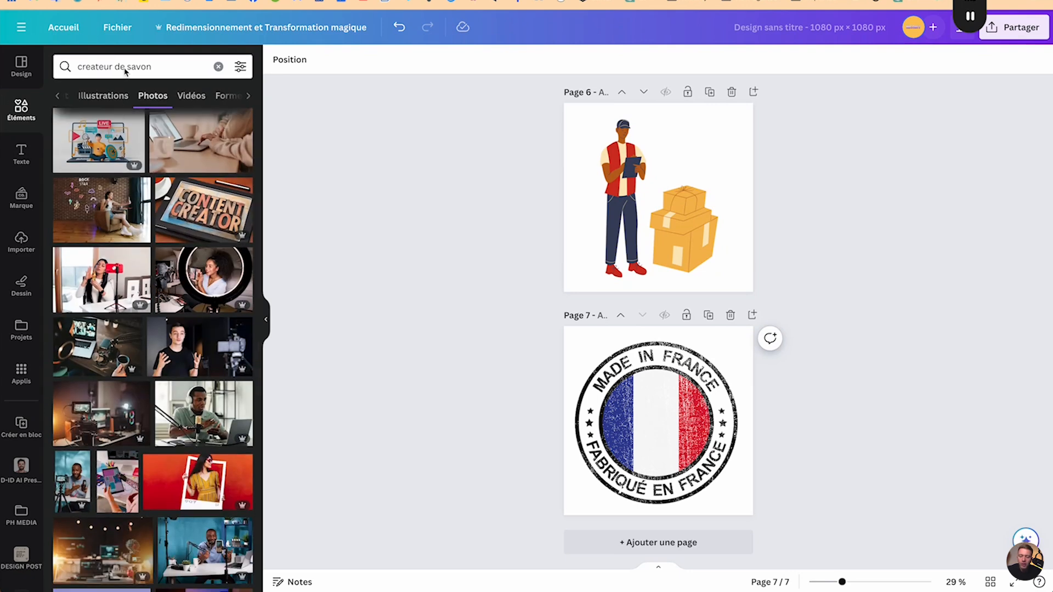
Step: Shorten the photo search to "savon" and run it again
drag(127, 66, 90, 66)
key(BackSpace)
key(BackSpace)
key(BackSpace)
key(BackSpace)
key(Return)
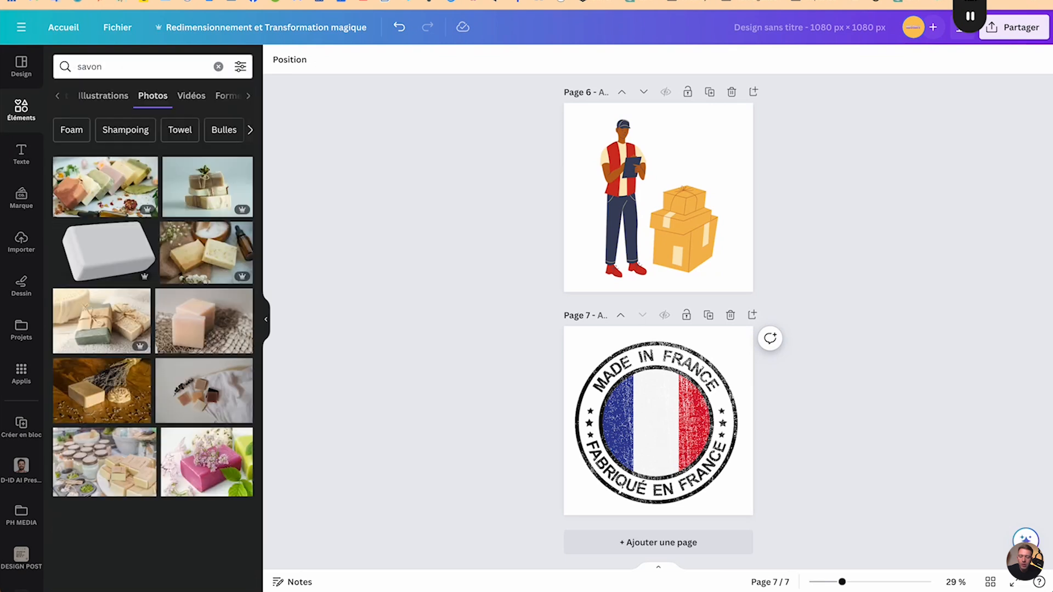
Step: Browse the soap photos and add a blank eighth page after the Made in France page
scroll(176, 327, down, 5)
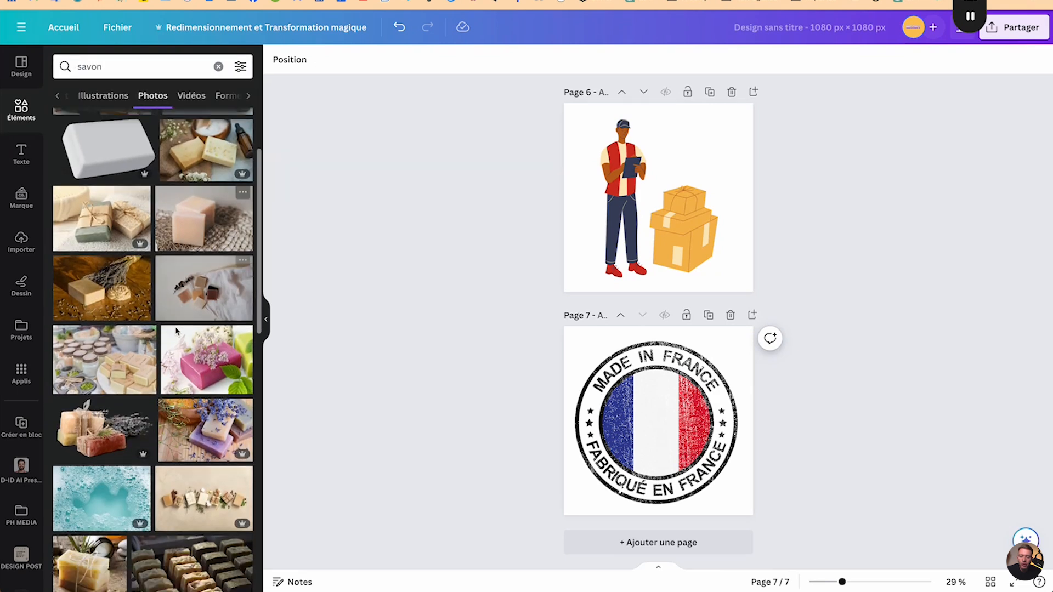
scroll(176, 331, down, 6)
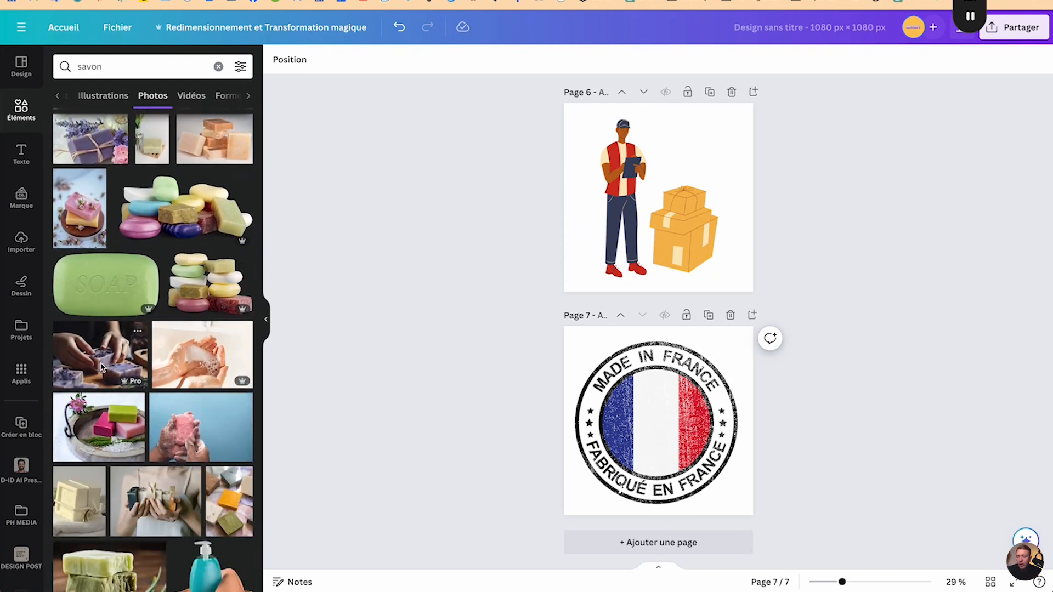
scroll(102, 367, down, 3)
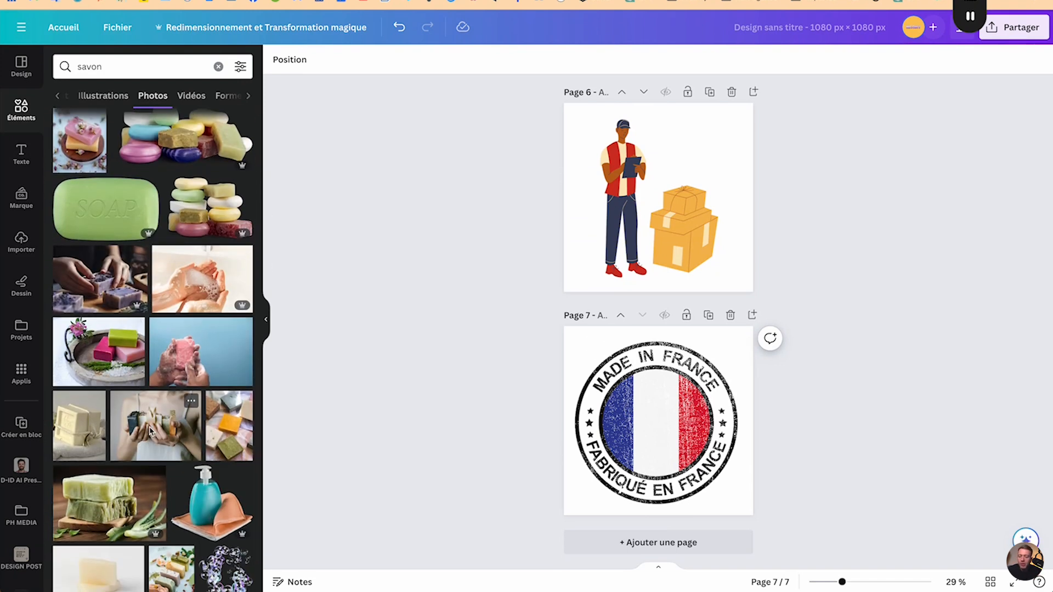
scroll(151, 431, down, 4)
click(627, 548)
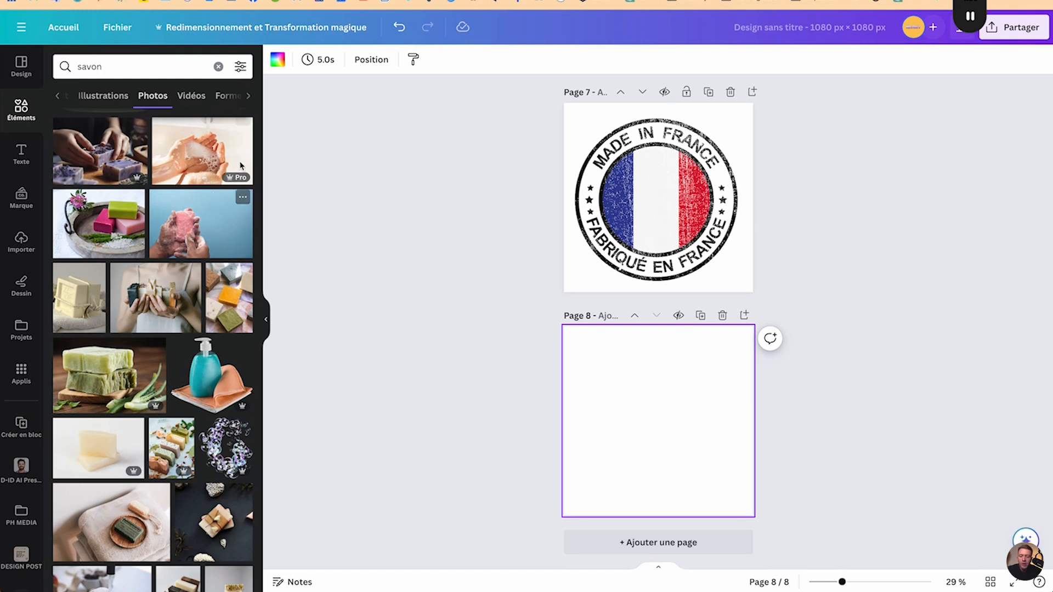
Step: Place the photo of foamy cupped hands under running water on page 8 and set it as the page background
click(205, 150)
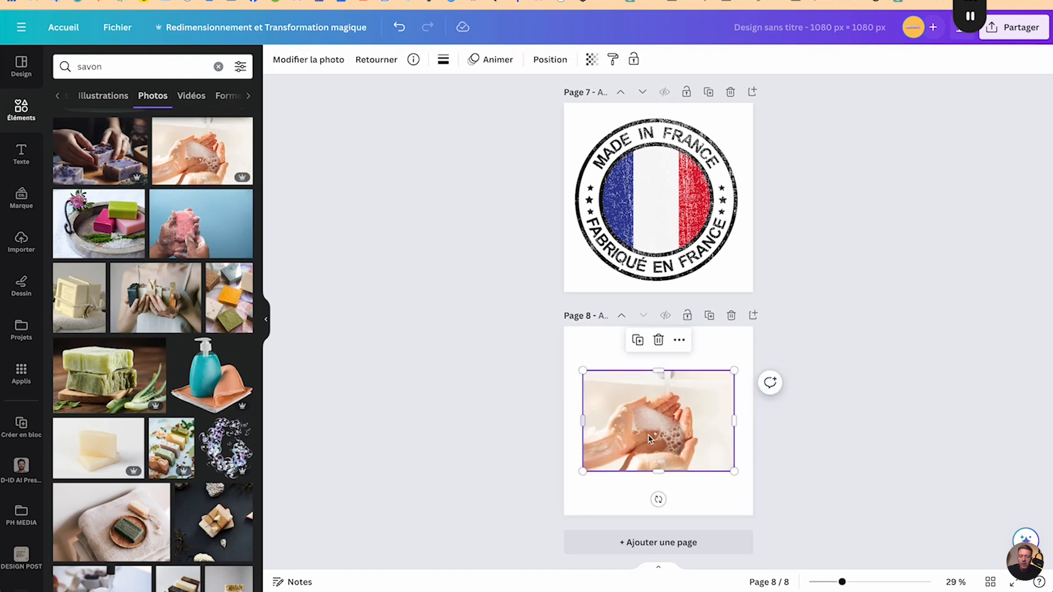
right_click(670, 441)
click(713, 546)
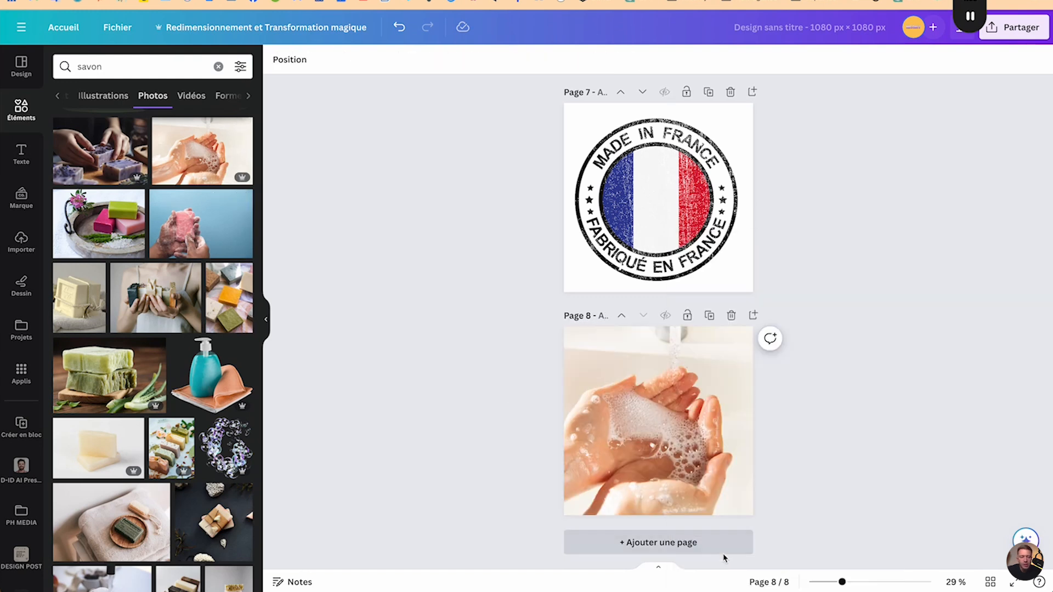
Step: Shift the crop of page 8's background so the hands sit slightly further right, and add a blank ninth page
double_click(674, 460)
drag(655, 446, 667, 445)
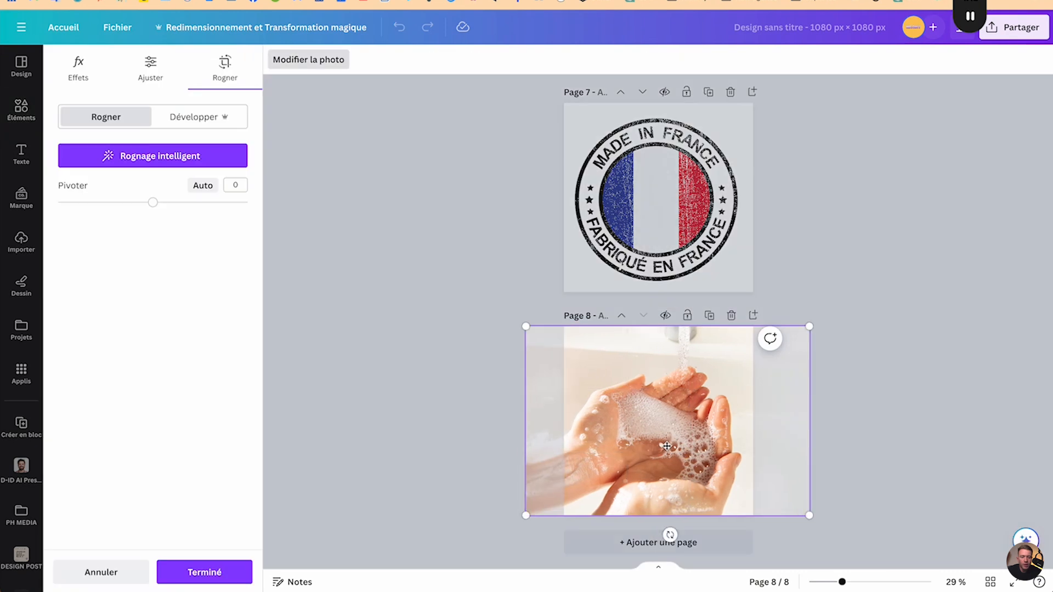
click(636, 520)
click(657, 542)
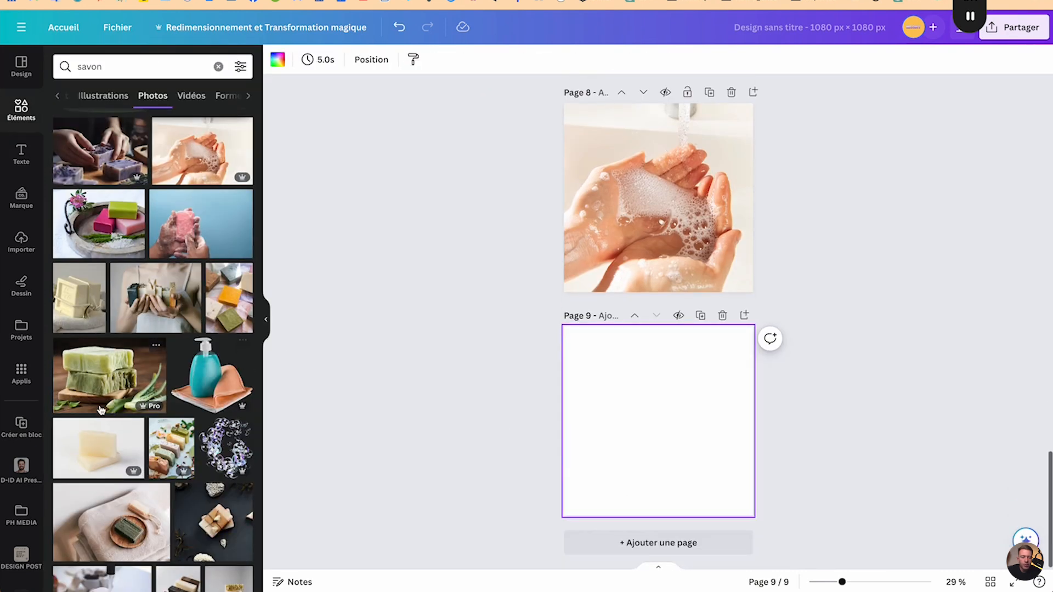
Step: Browse further through the soap photos for a picture suited to page 9
scroll(100, 410, down, 6)
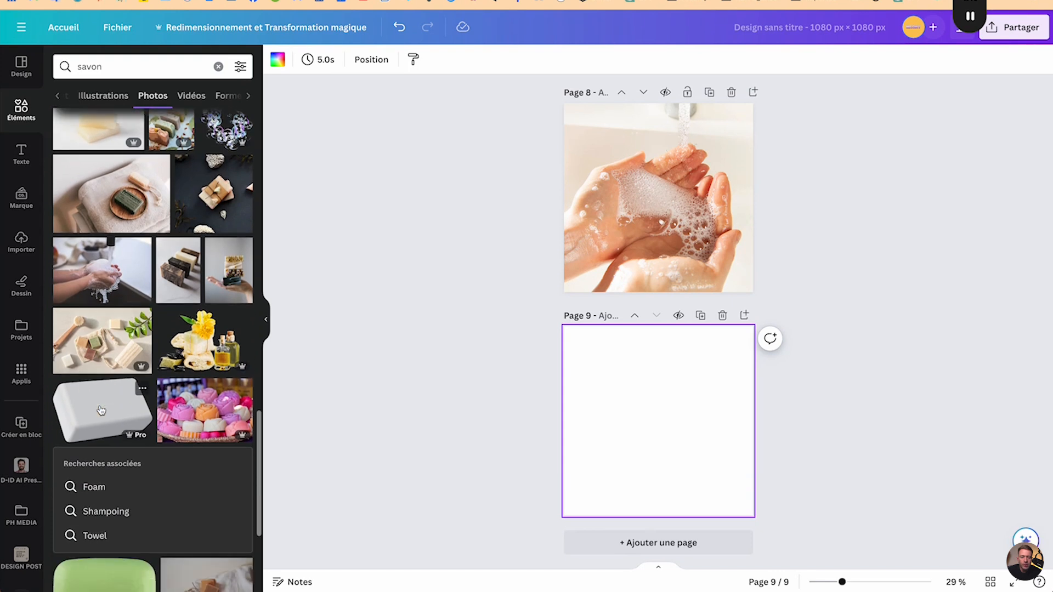
scroll(100, 410, down, 6)
scroll(100, 410, down, 6)
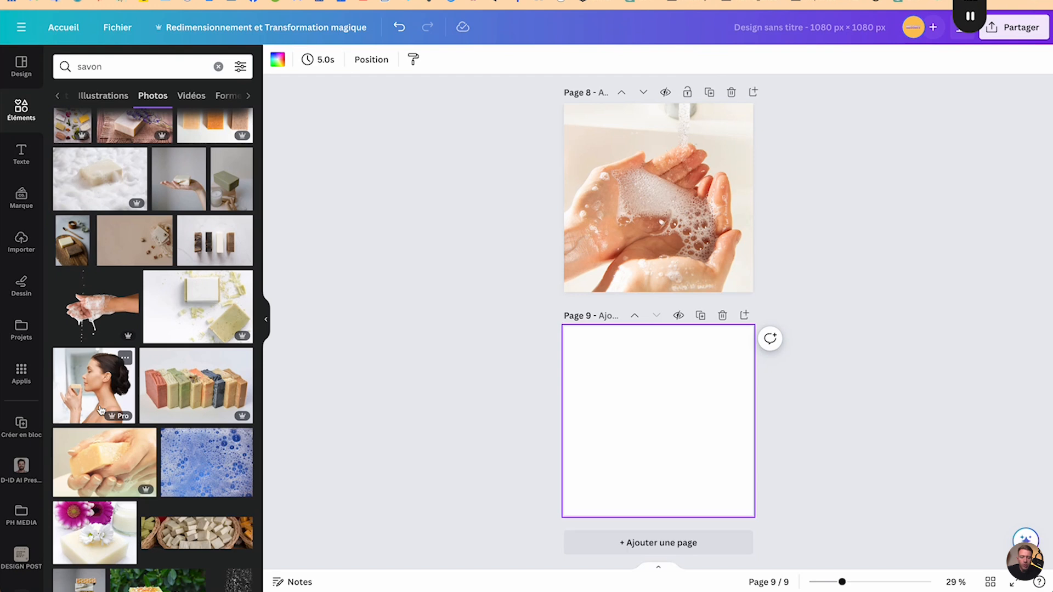
scroll(100, 410, down, 3)
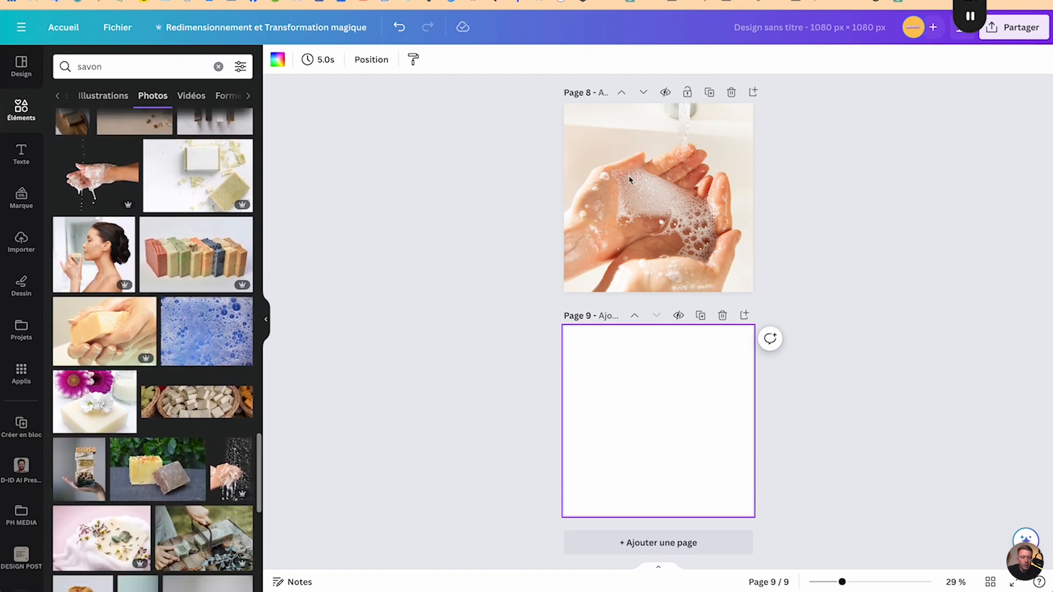
scroll(121, 422, down, 7)
scroll(121, 423, down, 6)
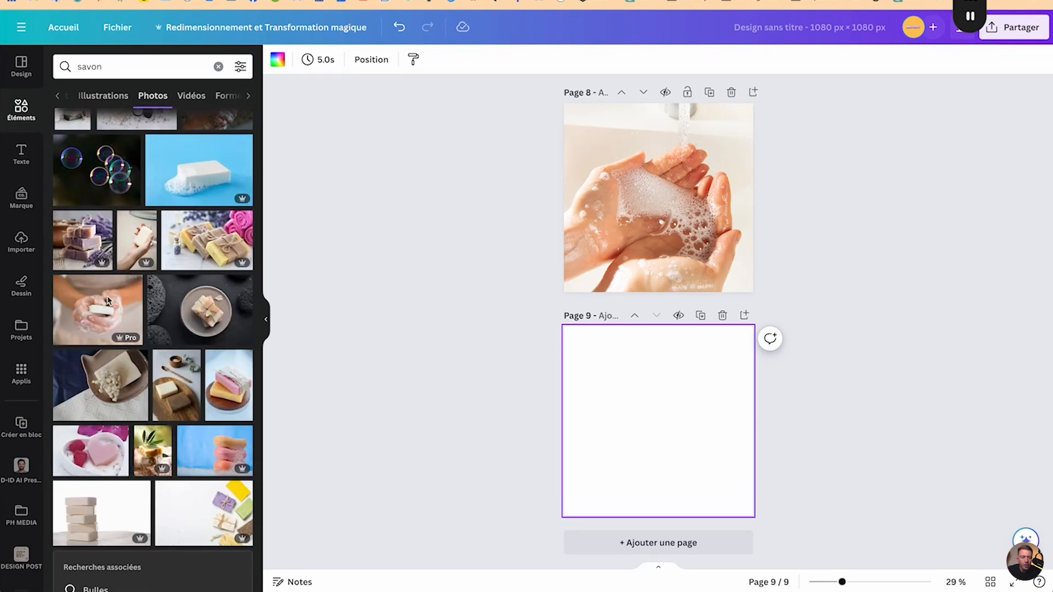
scroll(106, 308, up, 12)
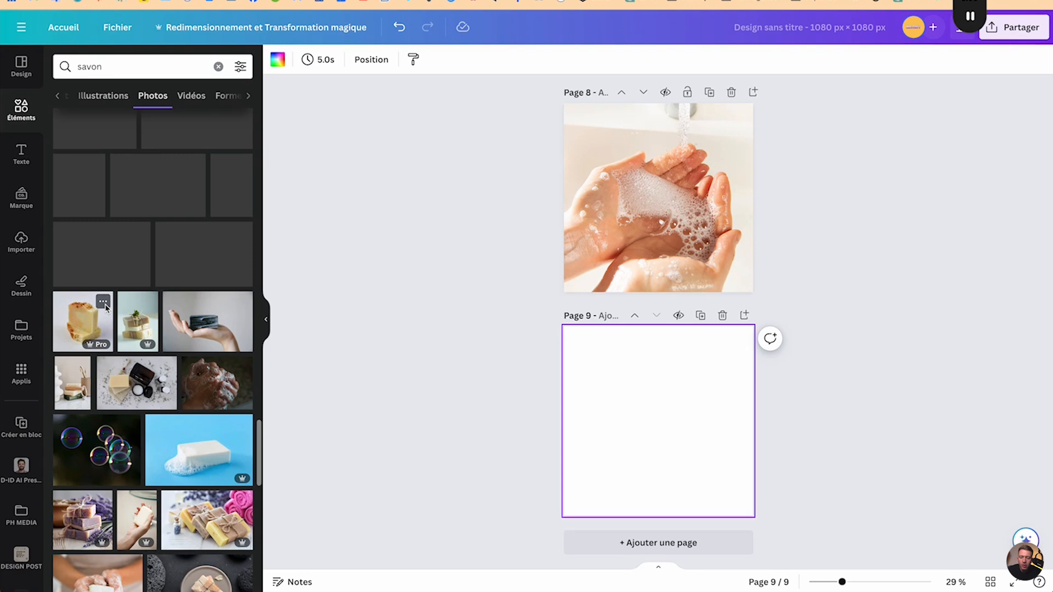
scroll(106, 308, up, 5)
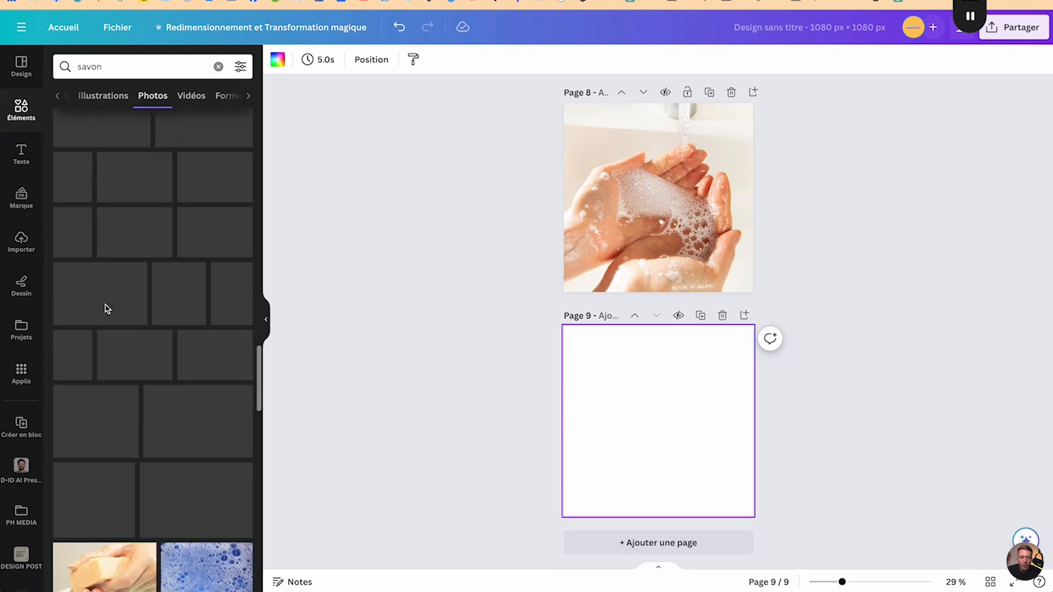
scroll(106, 308, up, 7)
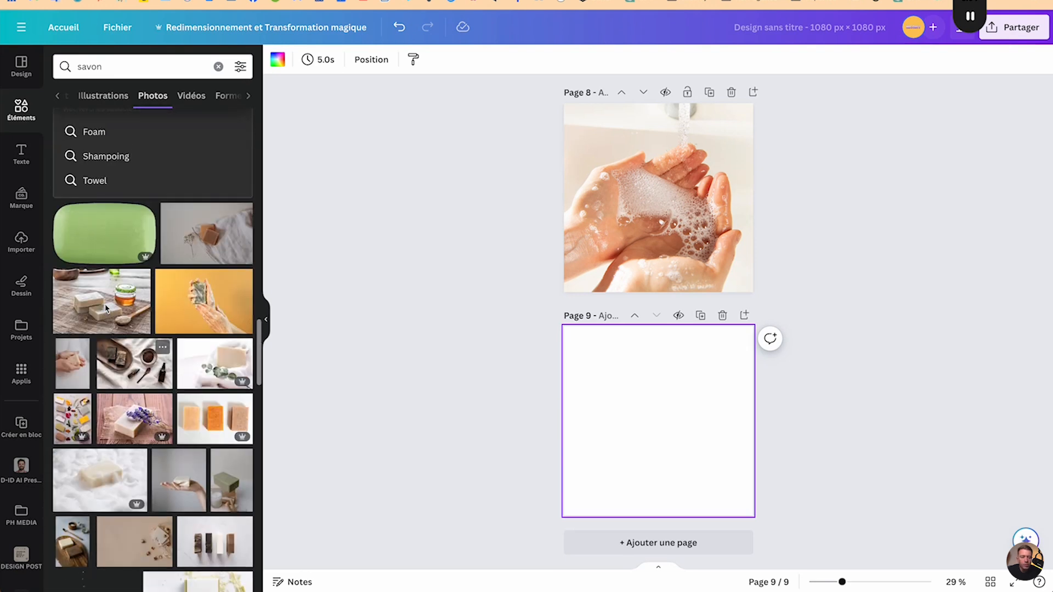
scroll(104, 306, up, 5)
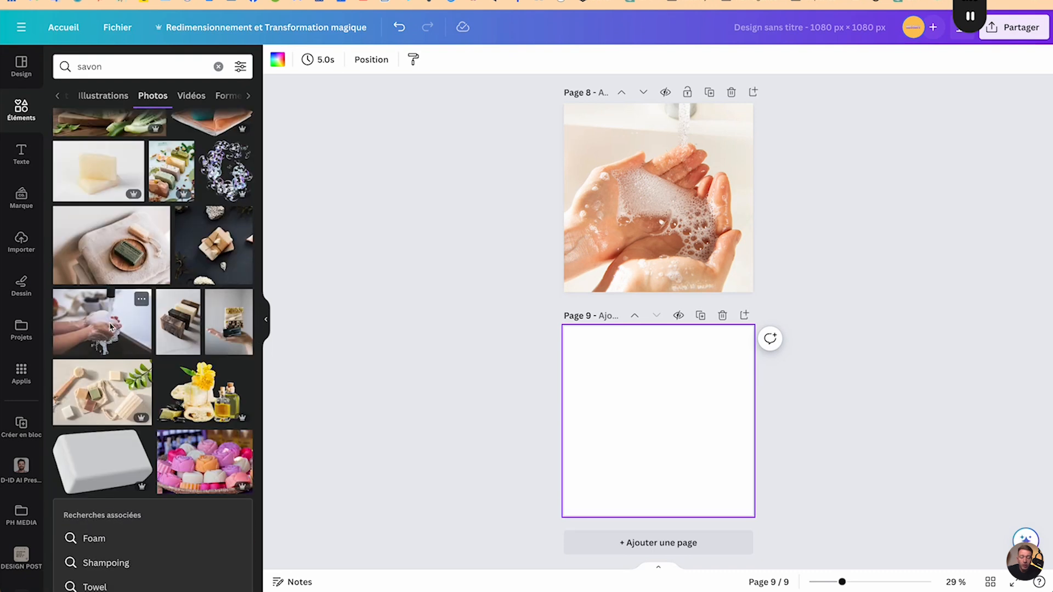
Step: Set the photo of hands being washed under a black tap as page 9's background and add a blank tenth page
click(109, 325)
right_click(652, 434)
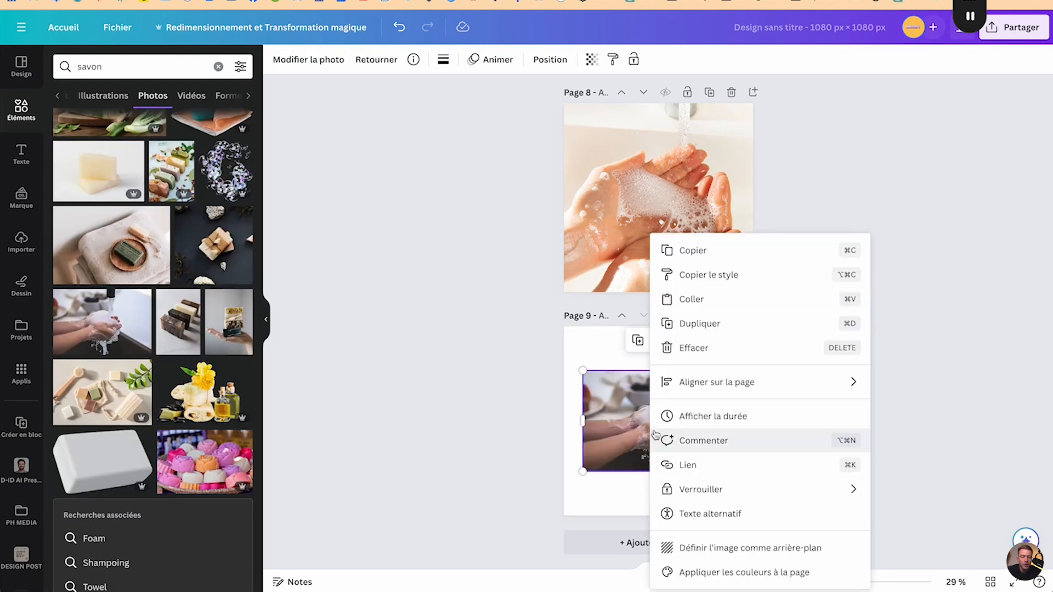
click(711, 547)
click(707, 544)
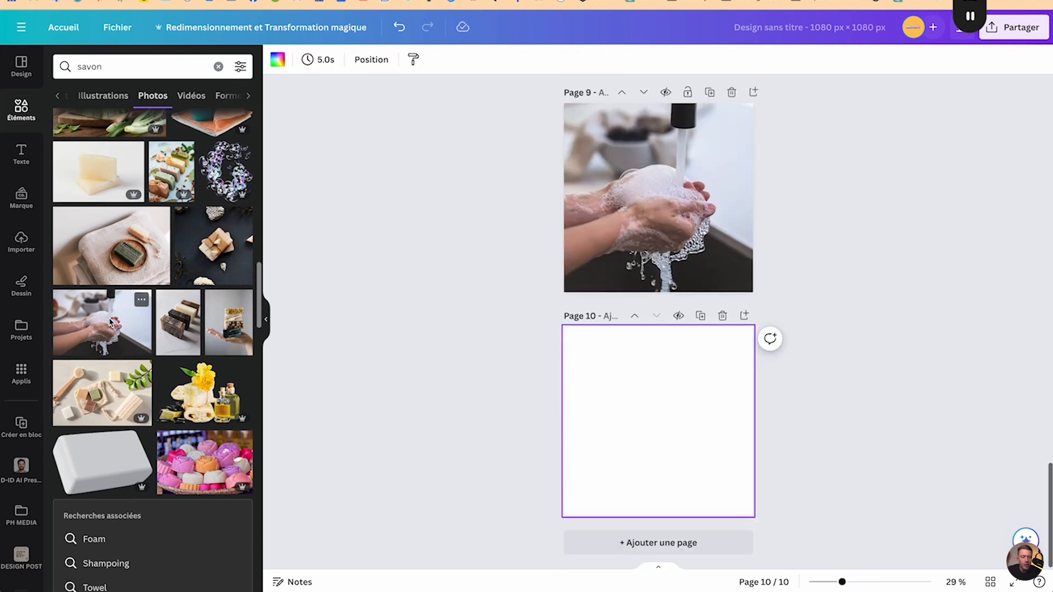
Step: Add the cut-out soap bubbles photo to page 10
scroll(110, 323, up, 5)
scroll(110, 322, up, 3)
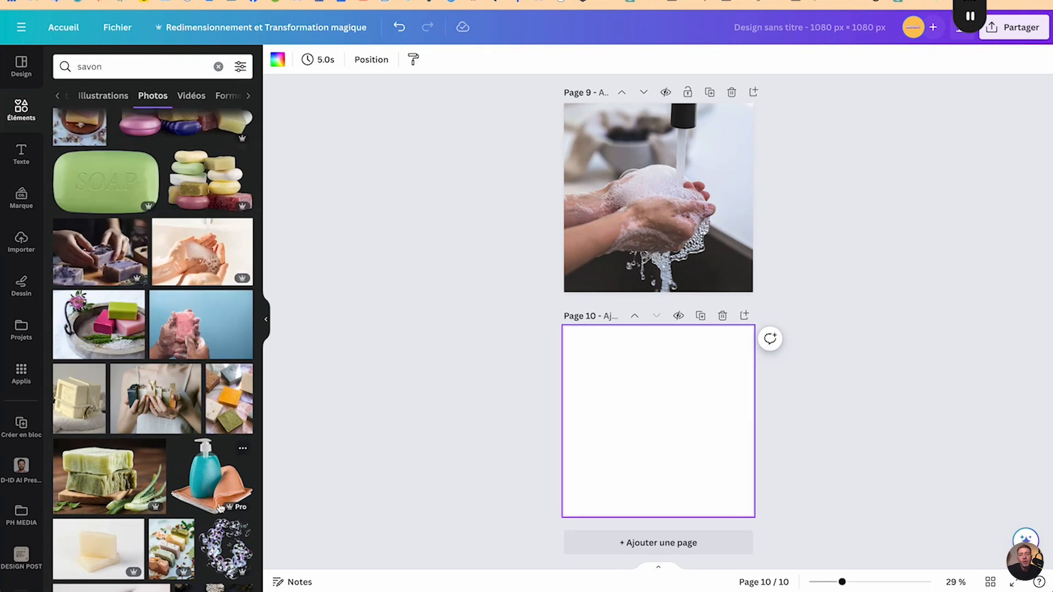
click(228, 543)
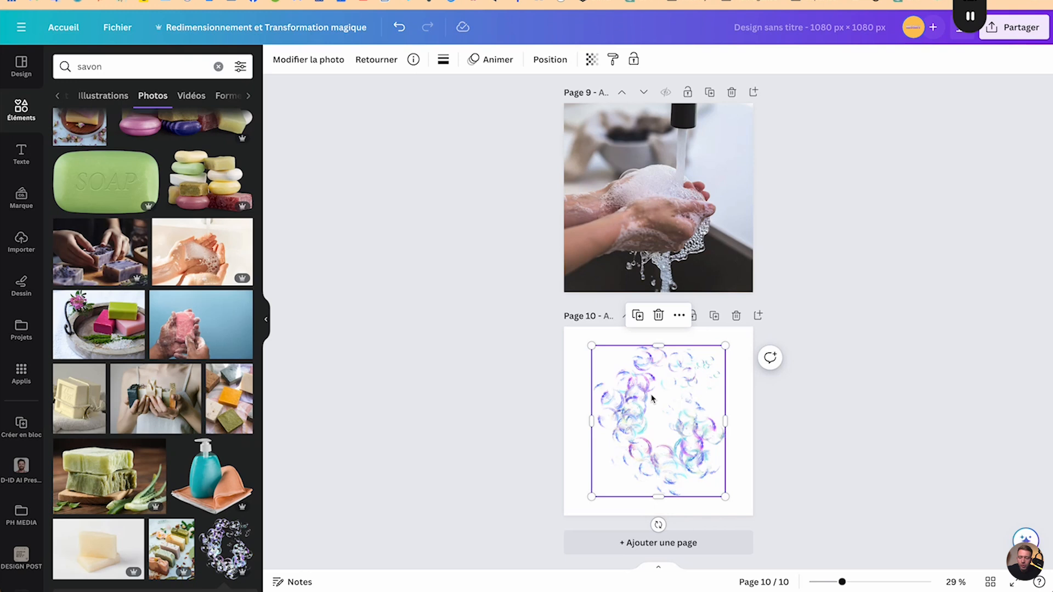
Step: Copy the verbena soap photo from the design's first pages onto page 10 over the bubbles and remove its background
scroll(658, 384, up, 15)
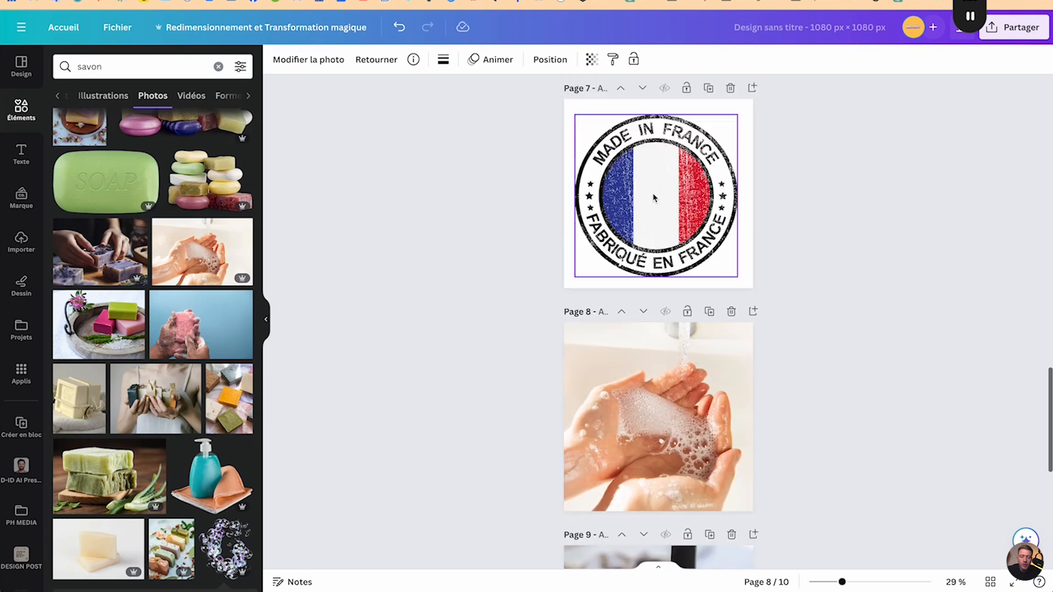
scroll(652, 193, up, 15)
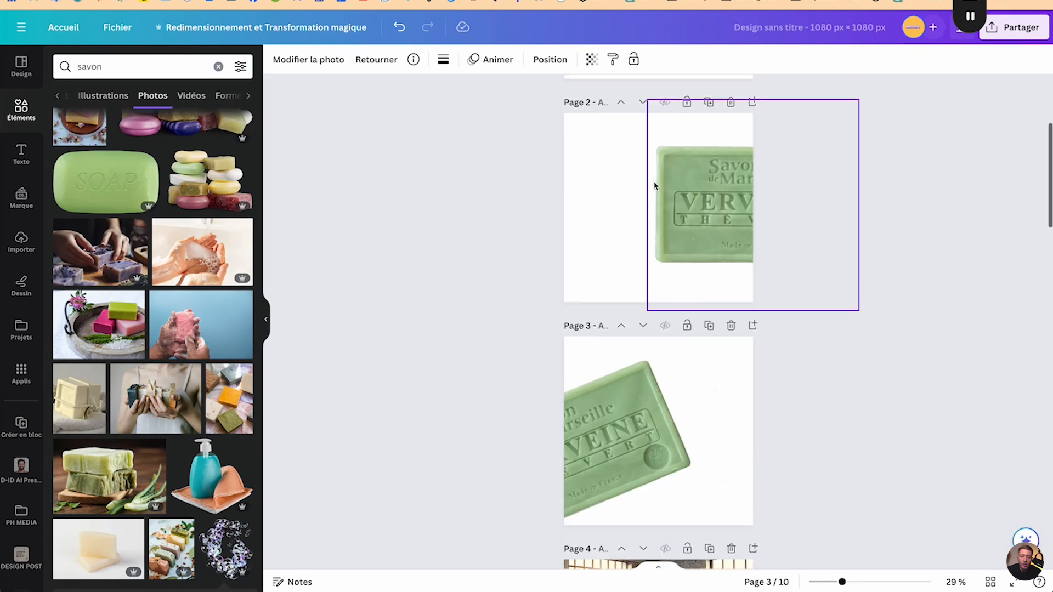
scroll(646, 336, down, 20)
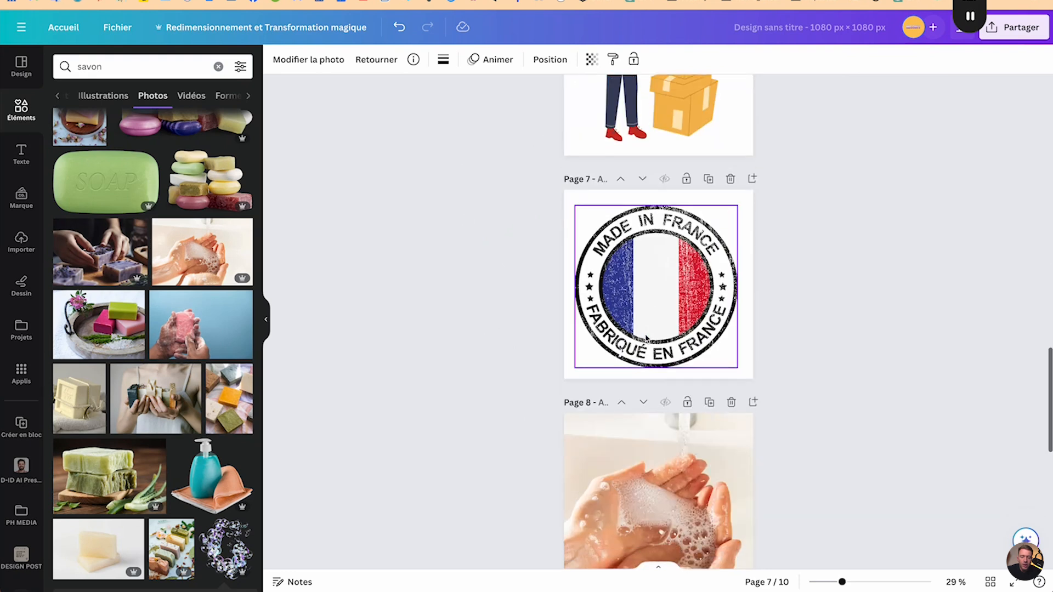
key(super+v)
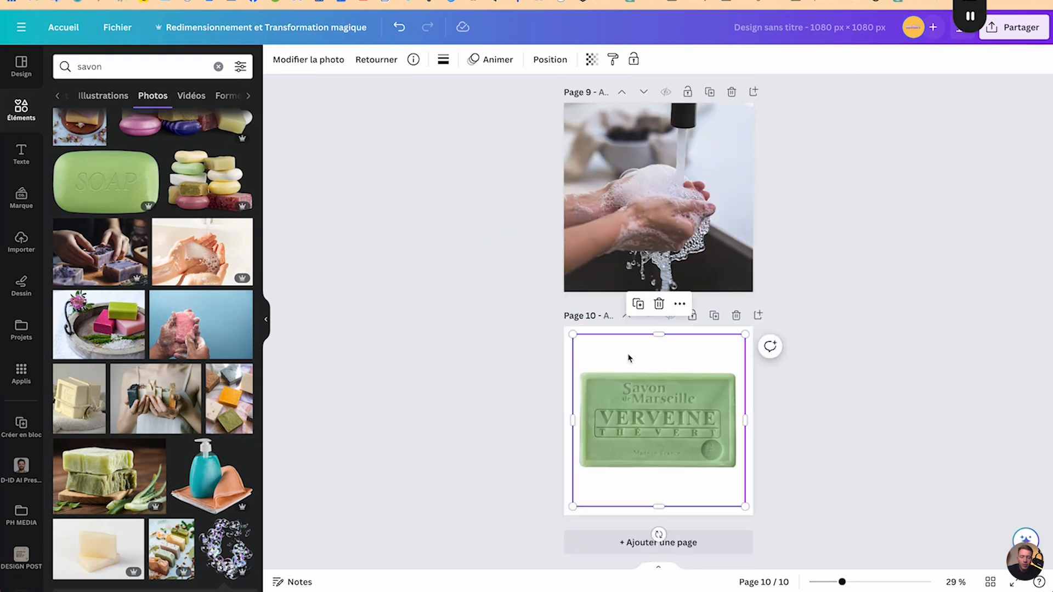
click(308, 59)
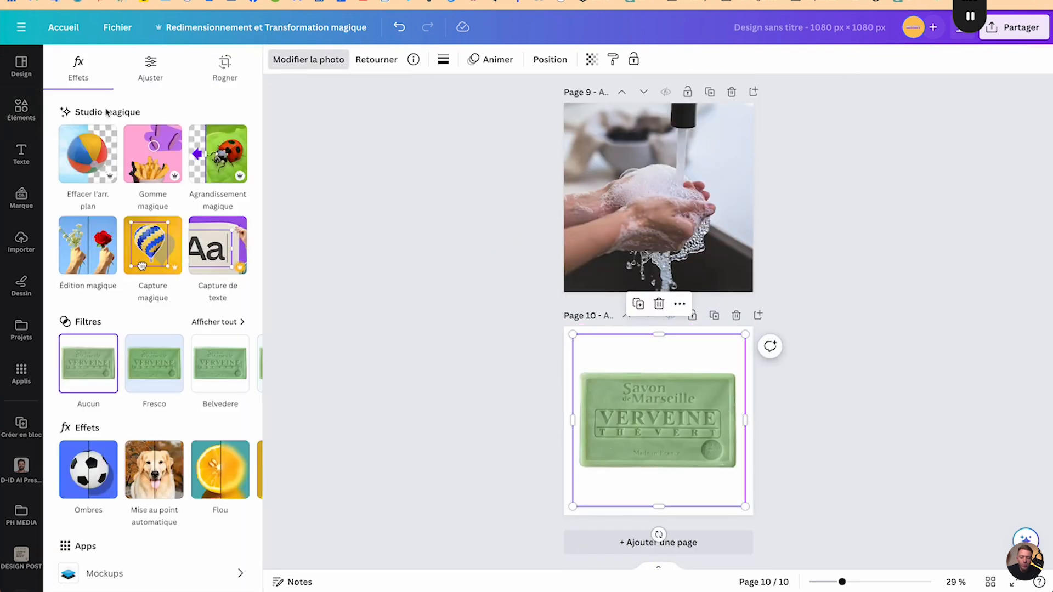
click(89, 154)
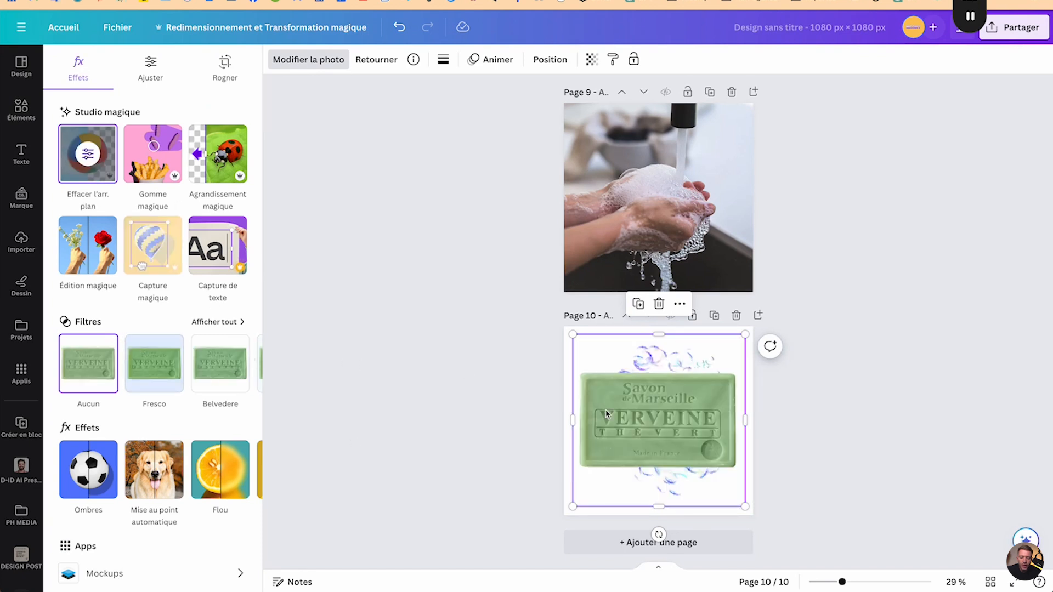
Step: Shrink the verbena soap on page 10, tilt it slightly counterclockwise and centre it over the bubbles
scroll(704, 434, down, 3)
drag(715, 380, 696, 404)
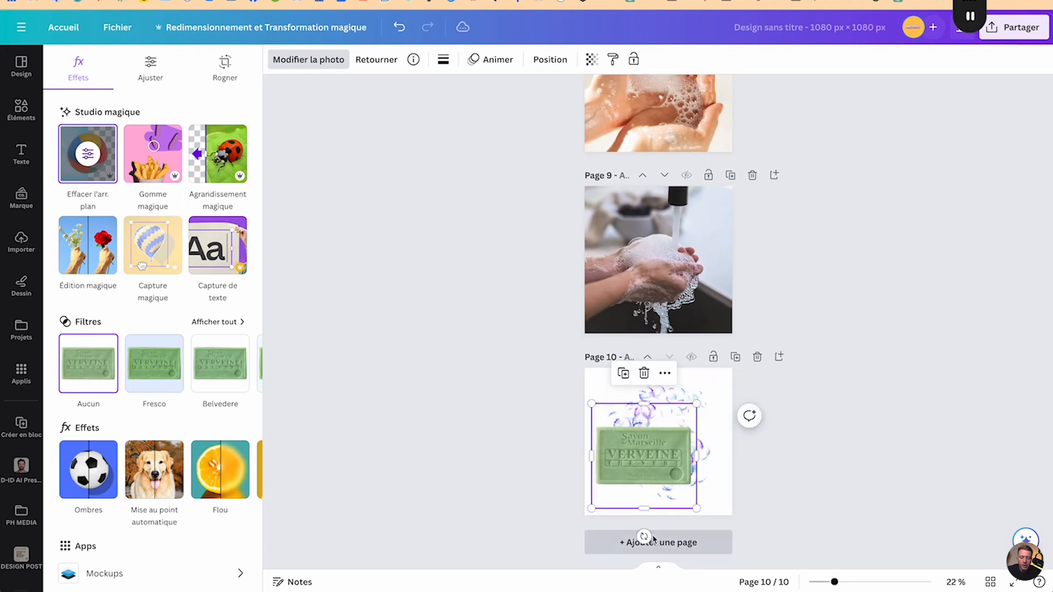
drag(645, 537, 680, 540)
mouse_move(652, 453)
mouse_down()
mouse_move(662, 423)
mouse_move(662, 442)
mouse_up()
click(644, 436)
scroll(644, 436, up, 2)
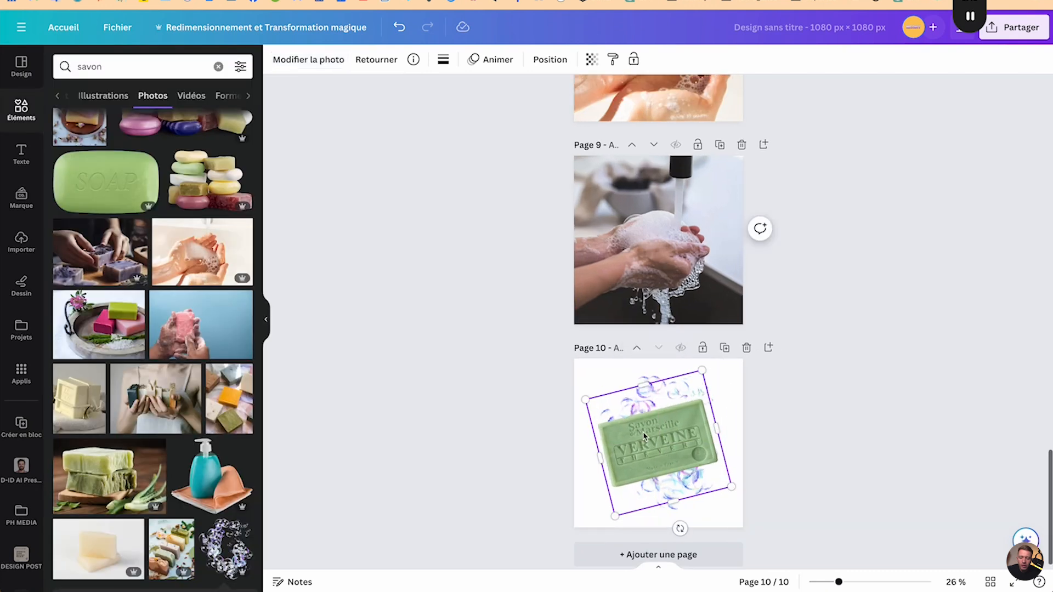
scroll(644, 436, up, 4)
click(914, 349)
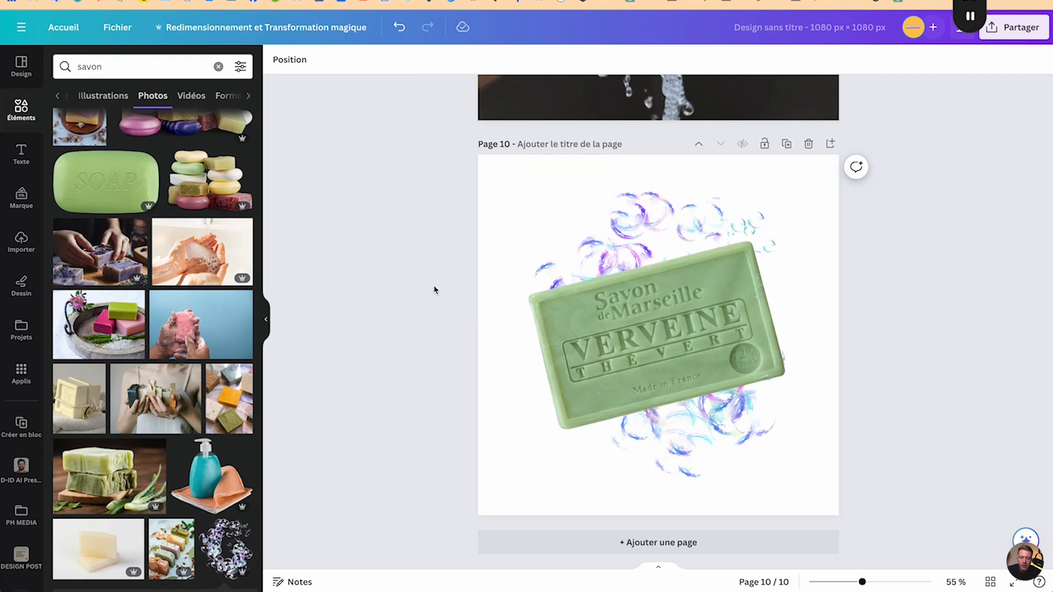
Step: Look through the whole list of soap photos again for another picture for the sales page
scroll(203, 372, up, 6)
scroll(127, 399, up, 2)
scroll(162, 291, up, 5)
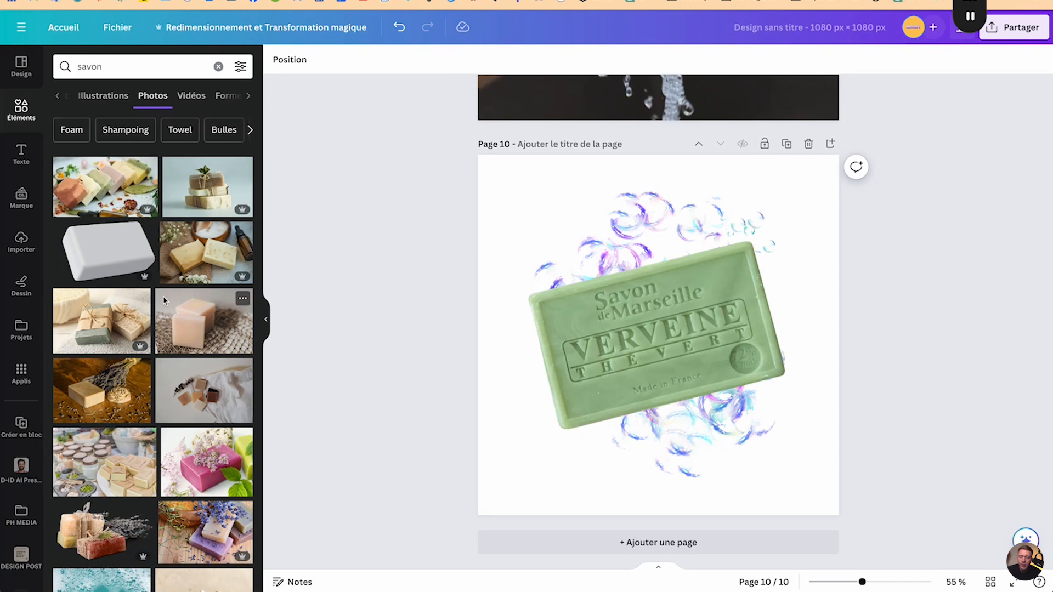
scroll(162, 300, down, 8)
scroll(163, 300, down, 7)
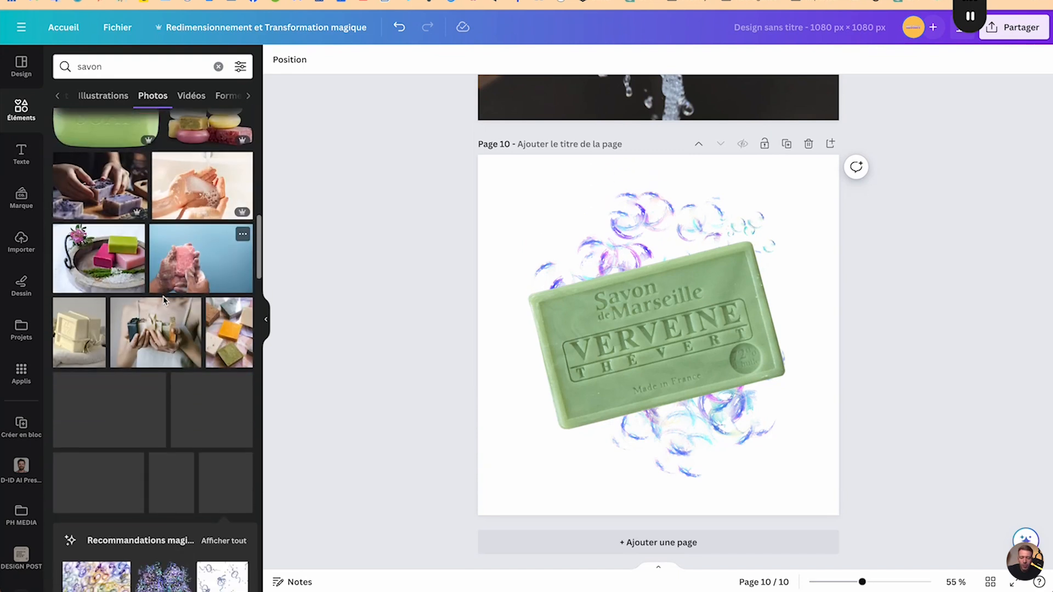
scroll(163, 300, down, 3)
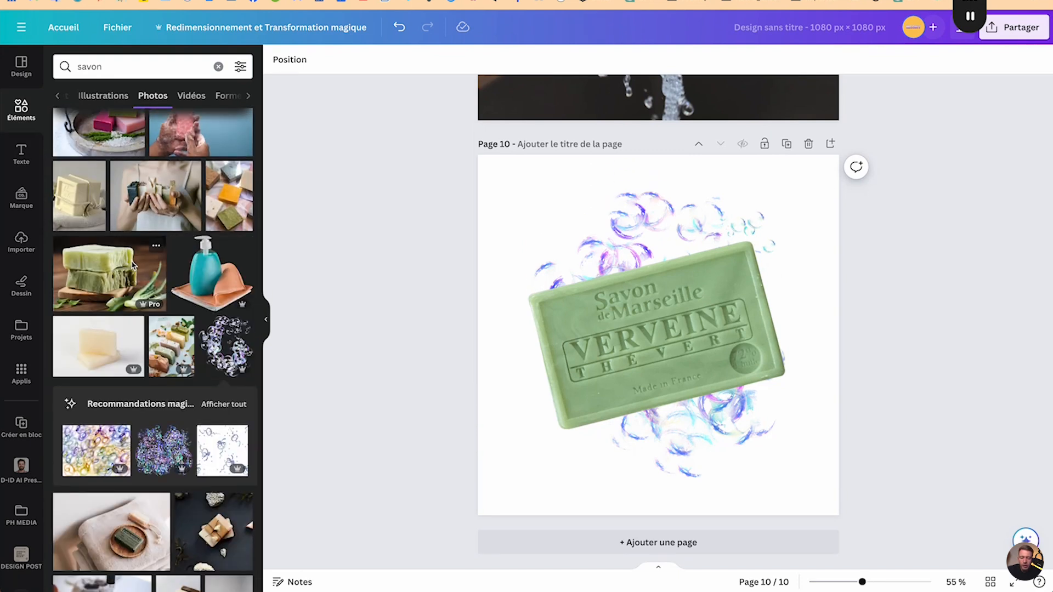
scroll(132, 265, down, 4)
scroll(131, 265, down, 15)
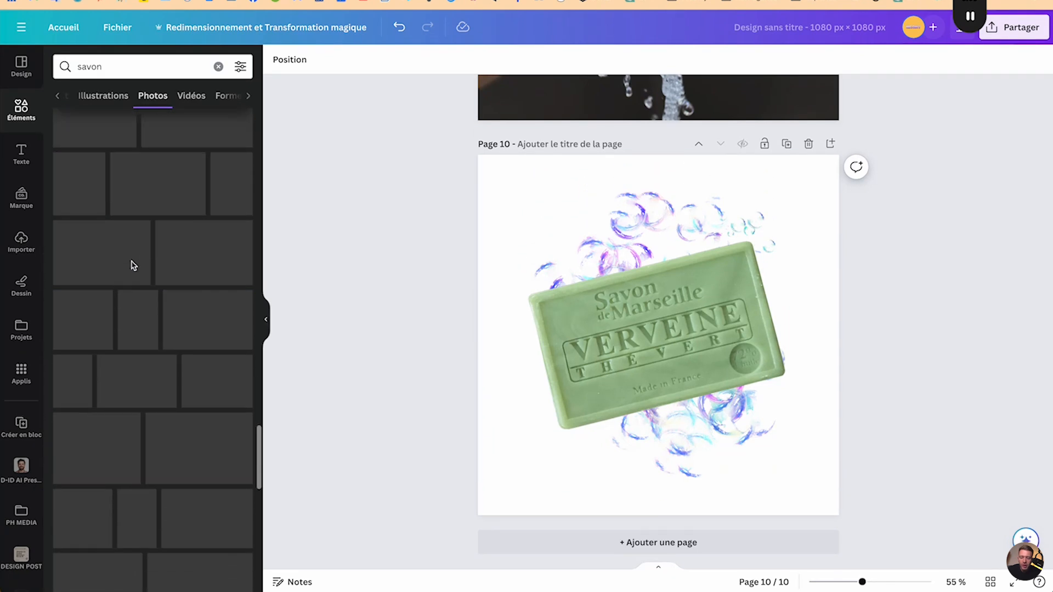
scroll(192, 384, down, 6)
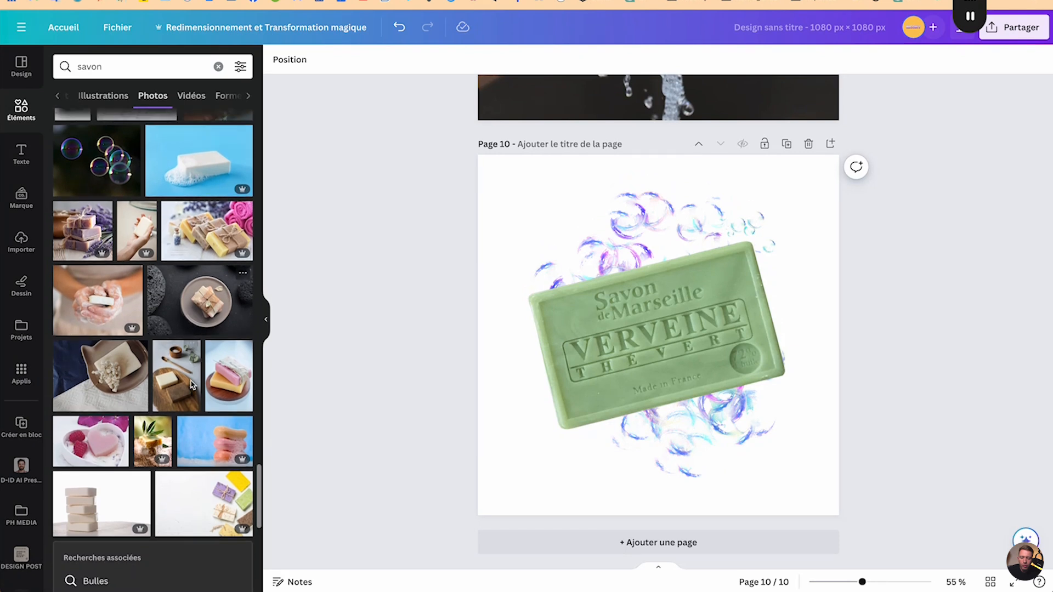
scroll(192, 383, down, 3)
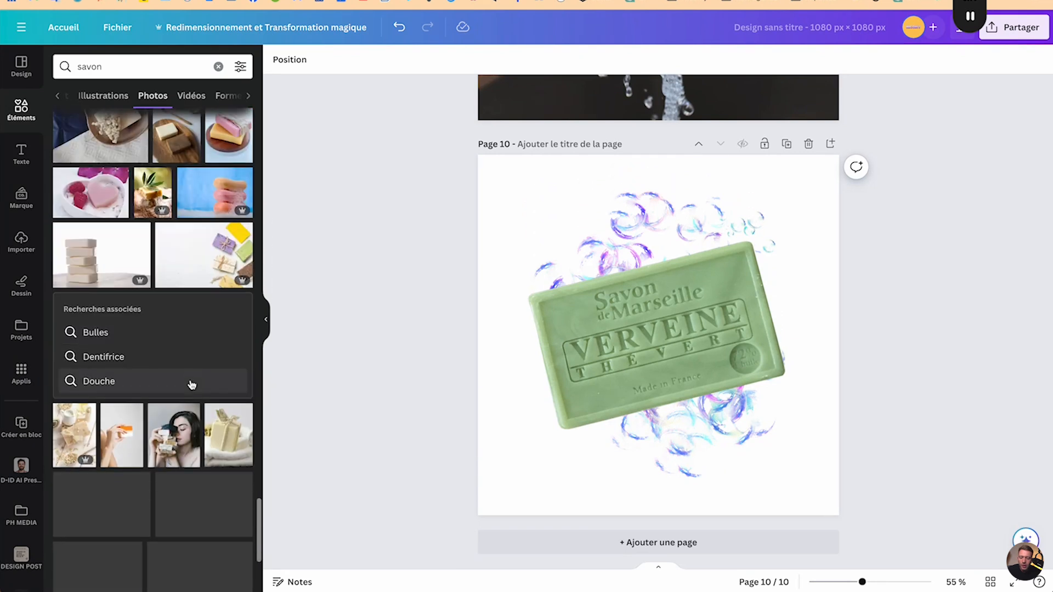
scroll(197, 389, down, 4)
scroll(212, 413, down, 2)
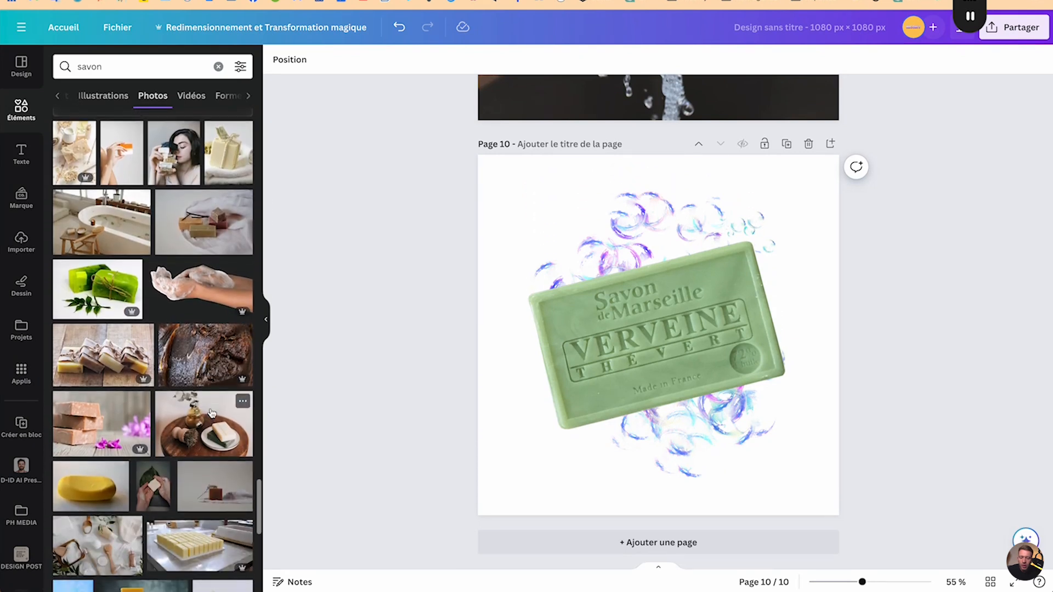
scroll(211, 413, down, 5)
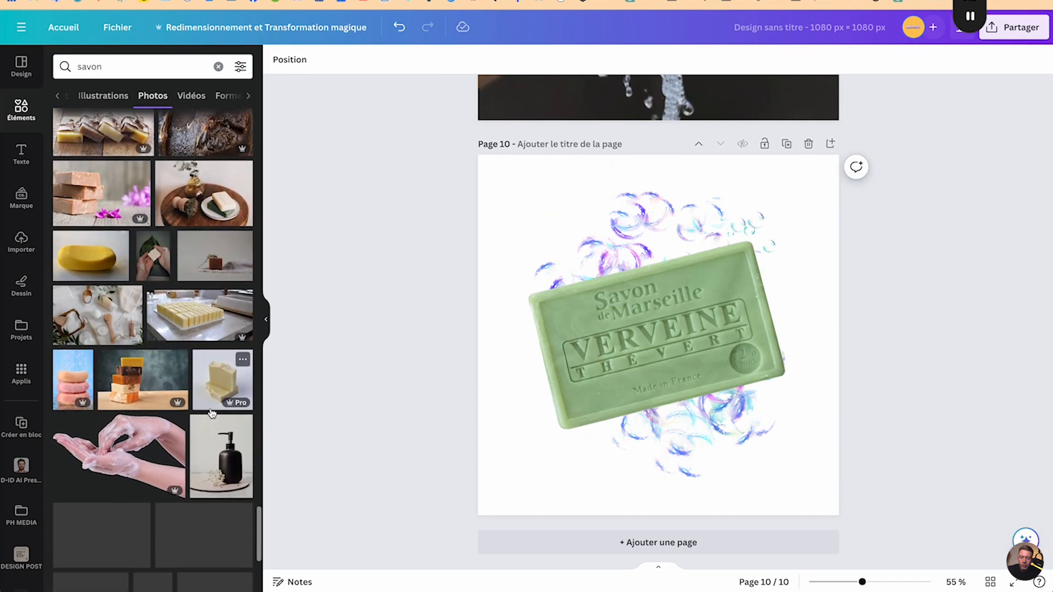
scroll(191, 387, down, 2)
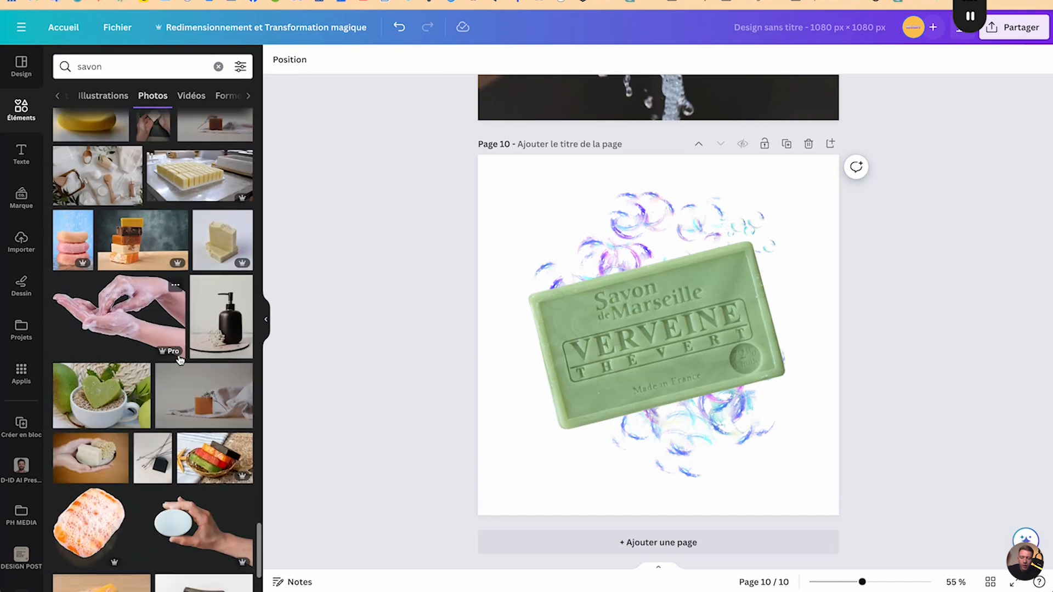
scroll(180, 359, down, 7)
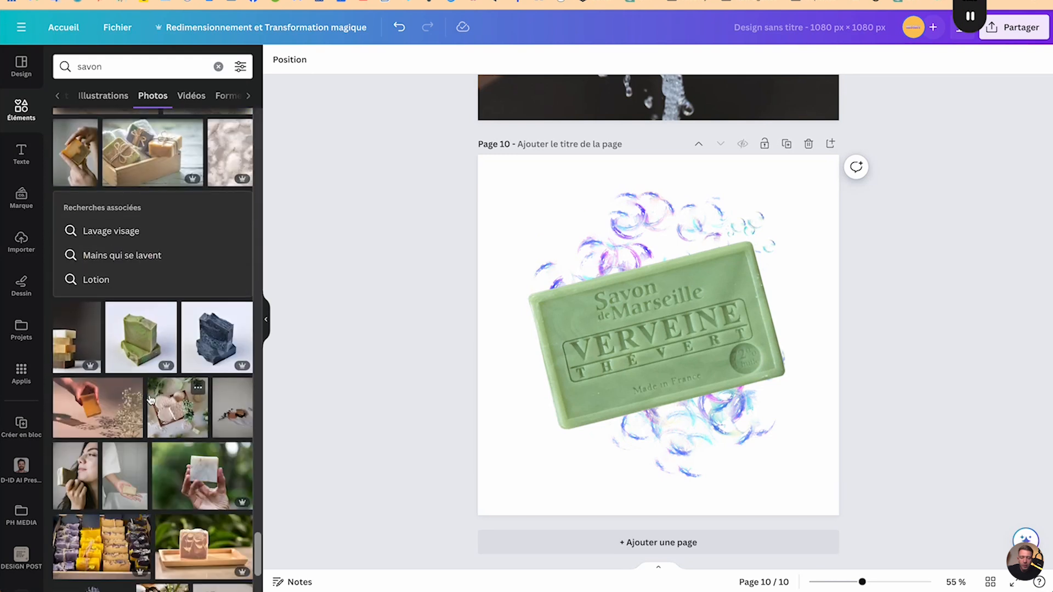
Step: Browse more soap photos and review all the design's pages in the grid overview
scroll(149, 399, down, 2)
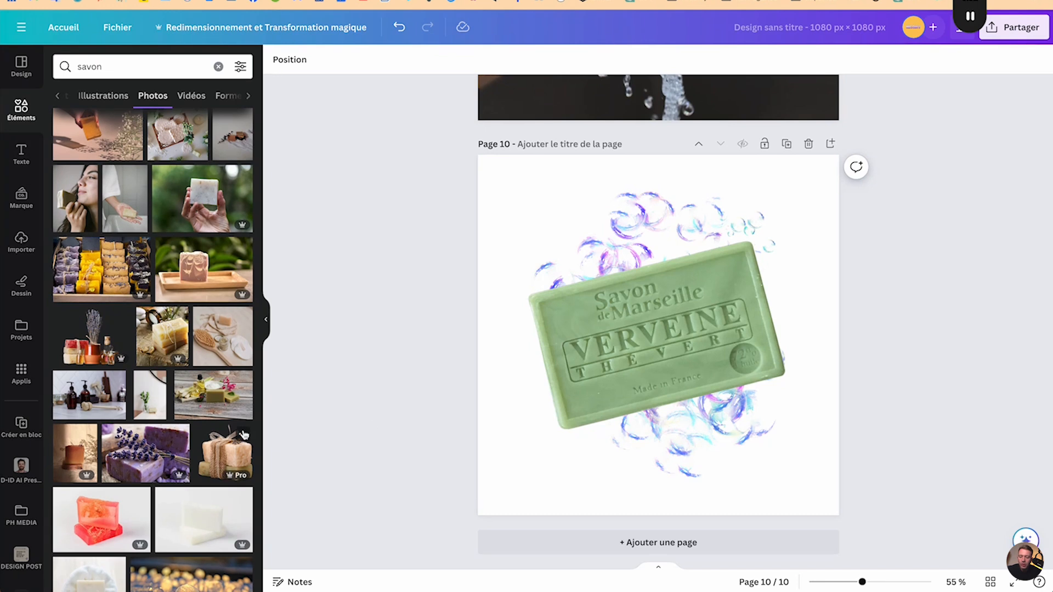
scroll(222, 452, down, 5)
scroll(529, 426, down, 2)
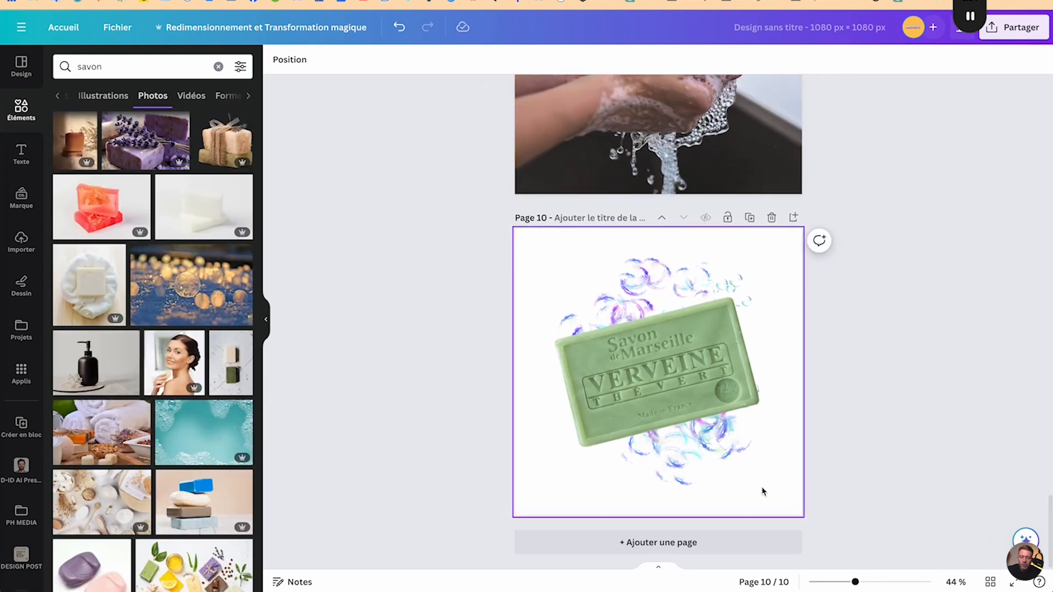
click(988, 582)
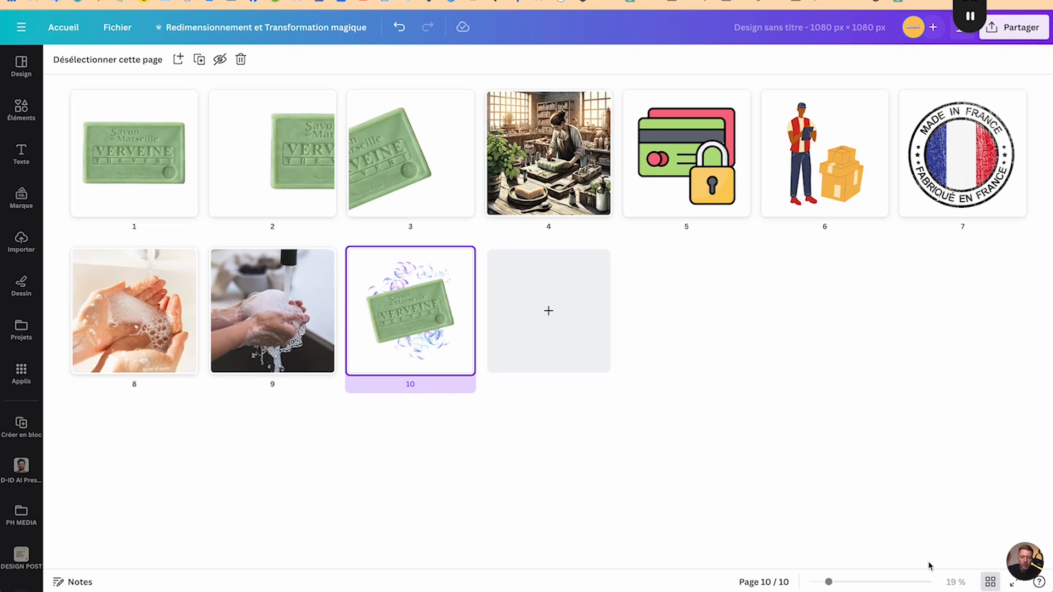
click(990, 581)
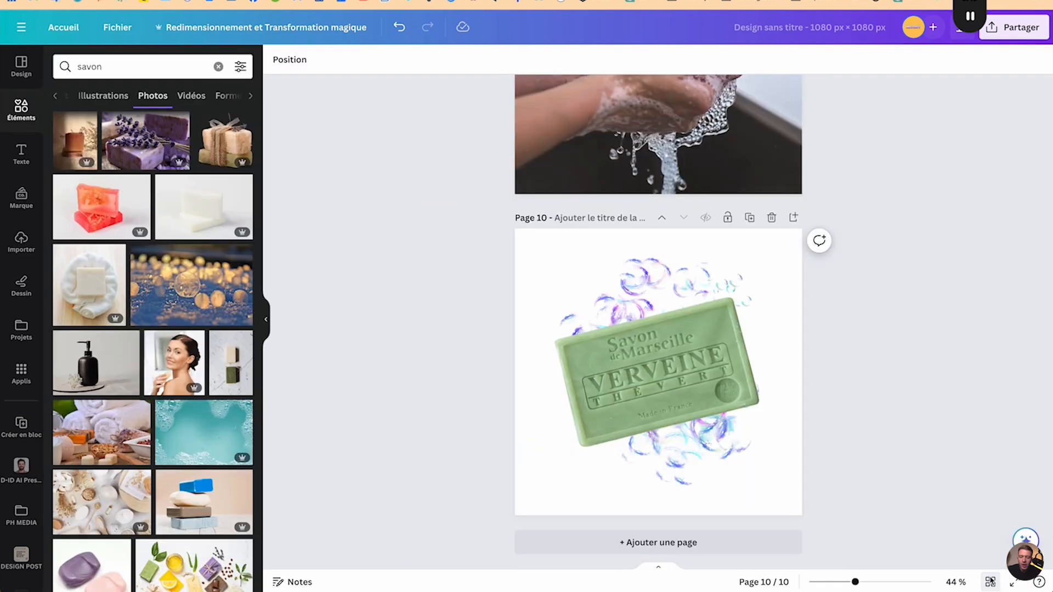
Step: Open the design's download settings and set the file type to JPG
click(1017, 32)
click(864, 334)
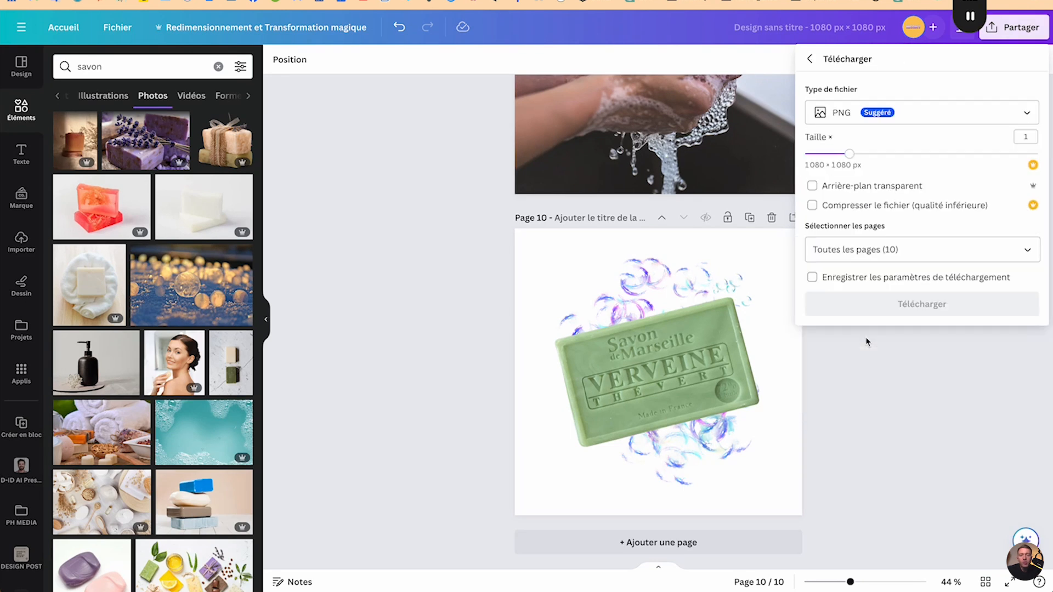
click(894, 112)
click(836, 153)
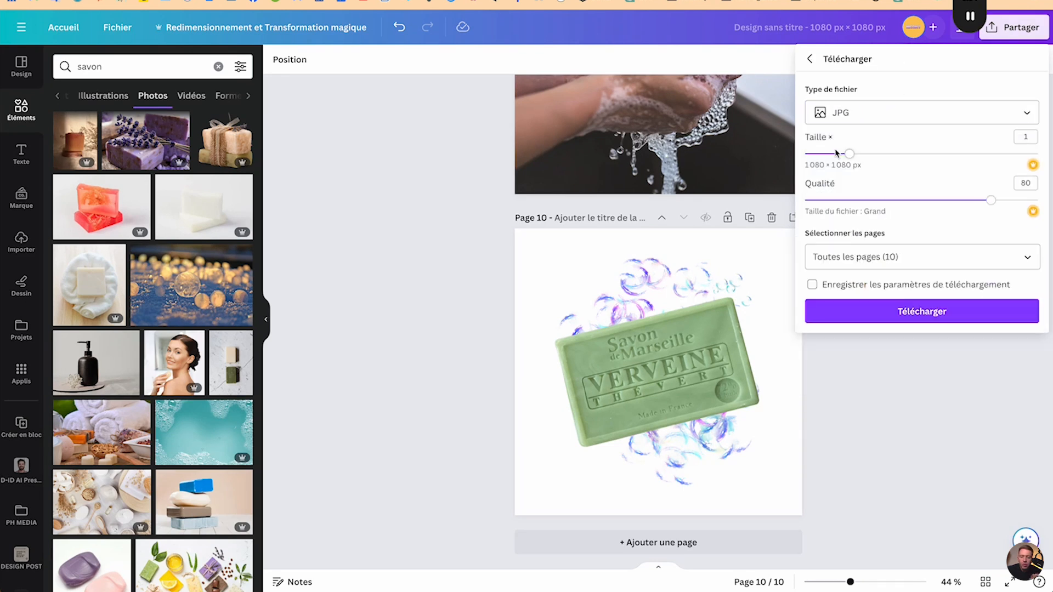
scroll(561, 271, up, 15)
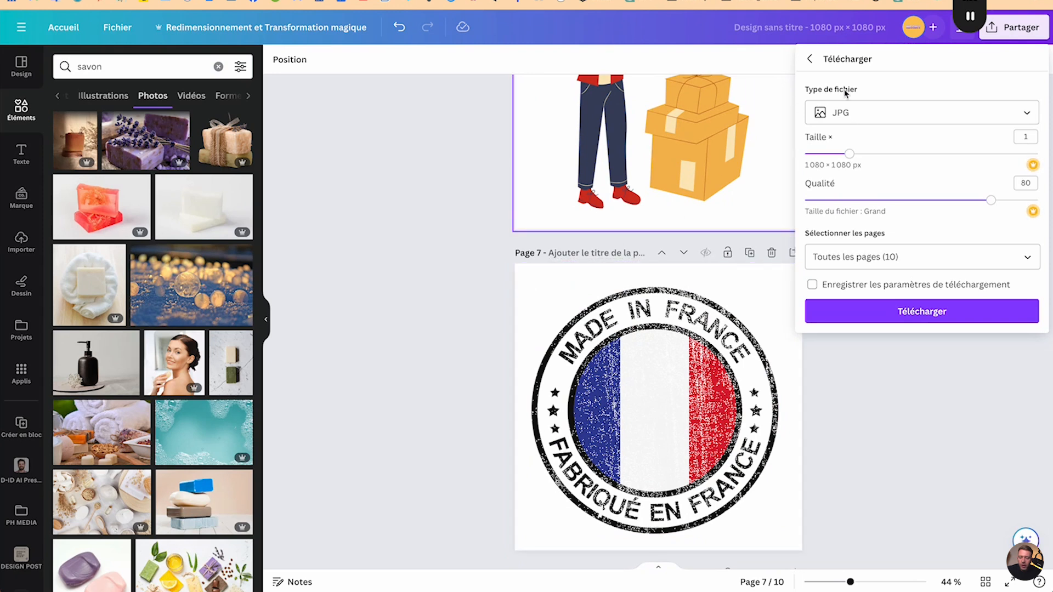
click(847, 111)
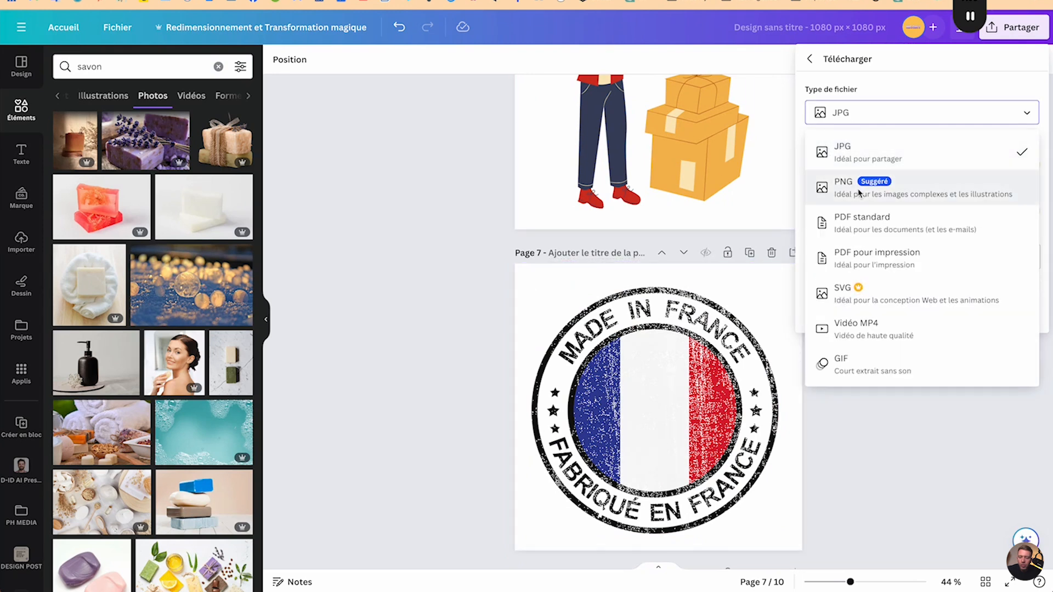
click(852, 155)
Step: Restrict the JPG download to pages 1–4, 8 and 9 and download the images
click(877, 266)
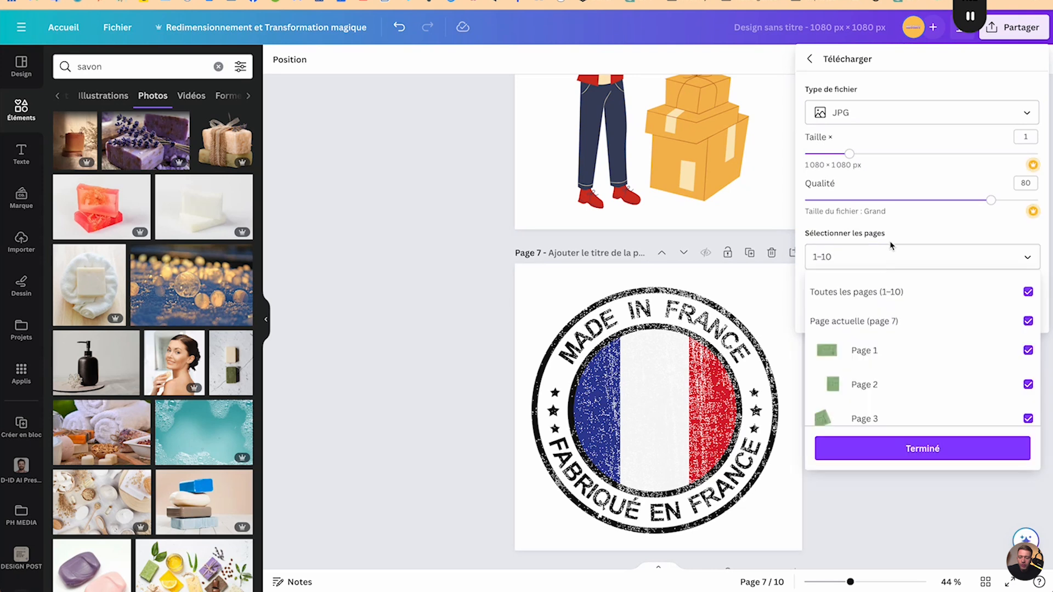
click(929, 304)
scroll(927, 329, down, 3)
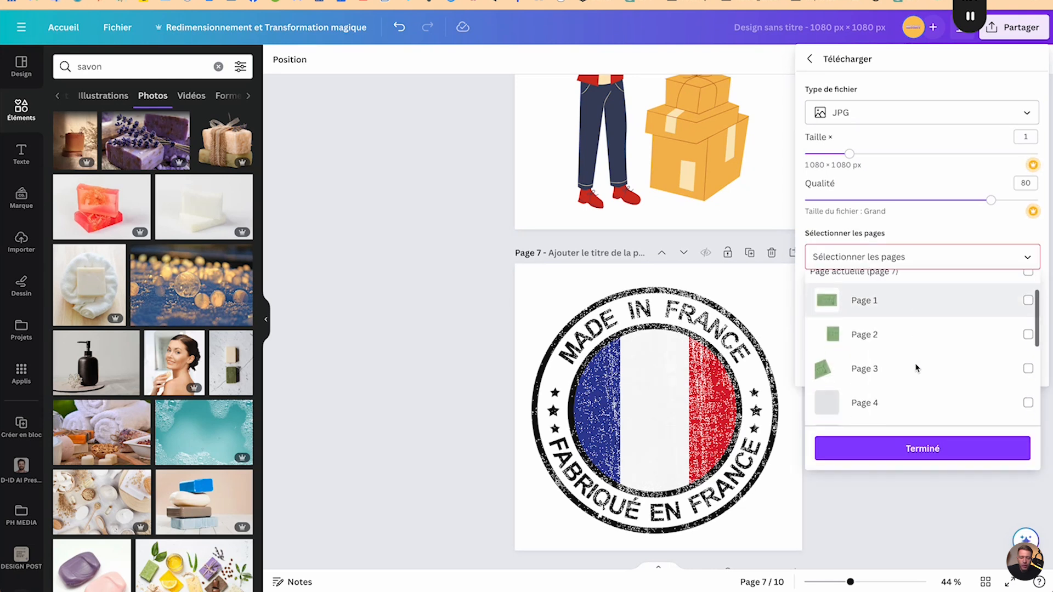
click(910, 279)
click(921, 308)
click(919, 339)
scroll(918, 329, down, 2)
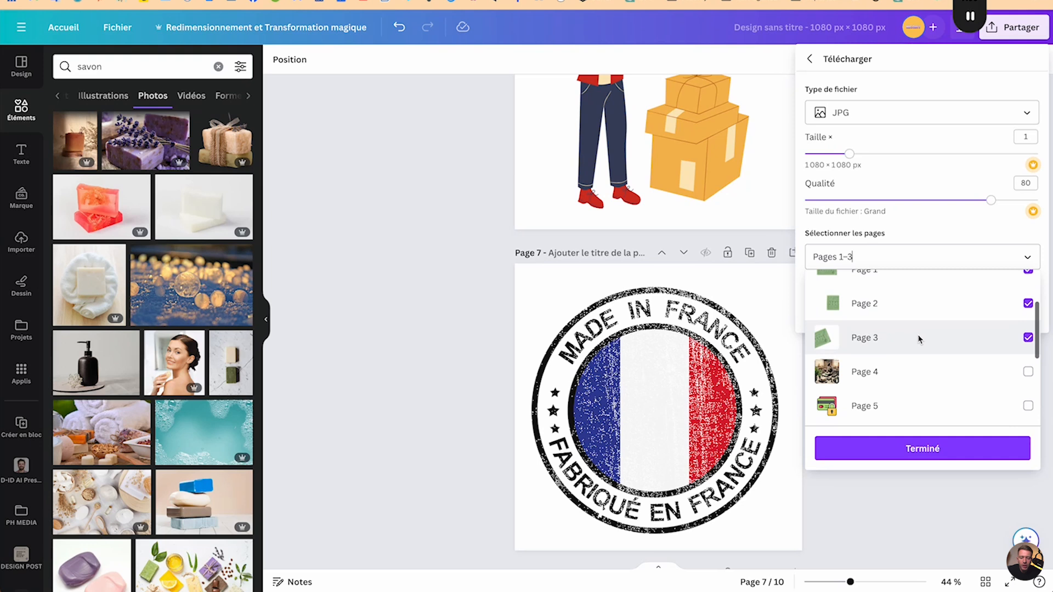
click(915, 301)
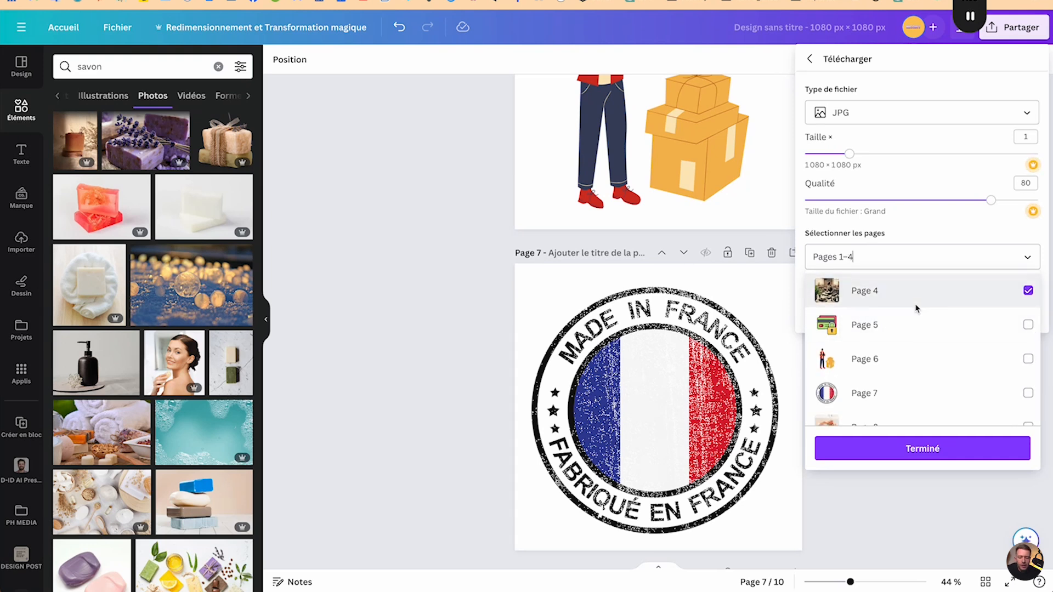
scroll(900, 329, down, 3)
click(876, 344)
click(879, 371)
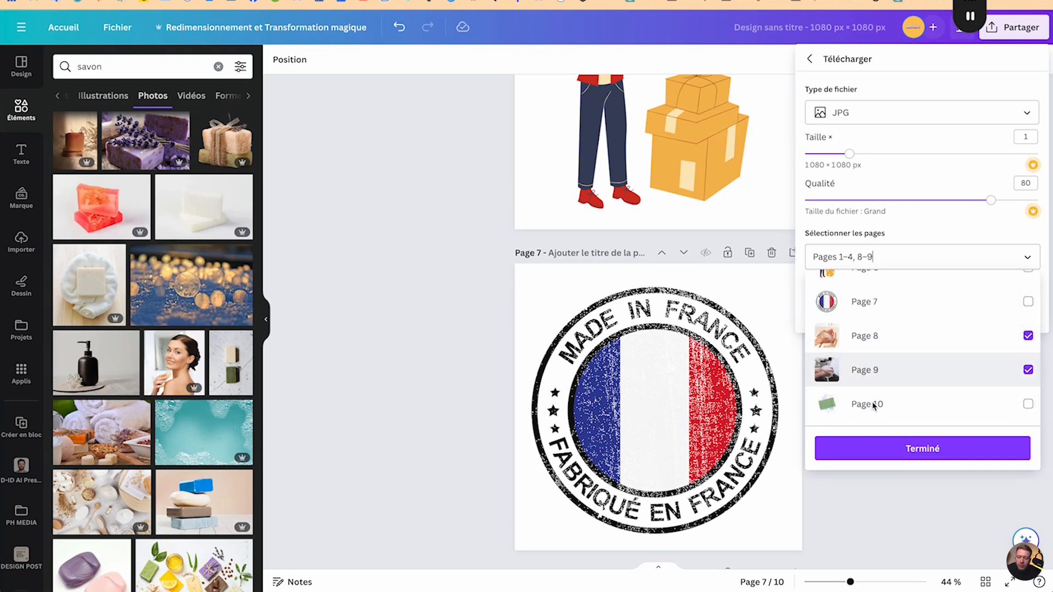
click(924, 450)
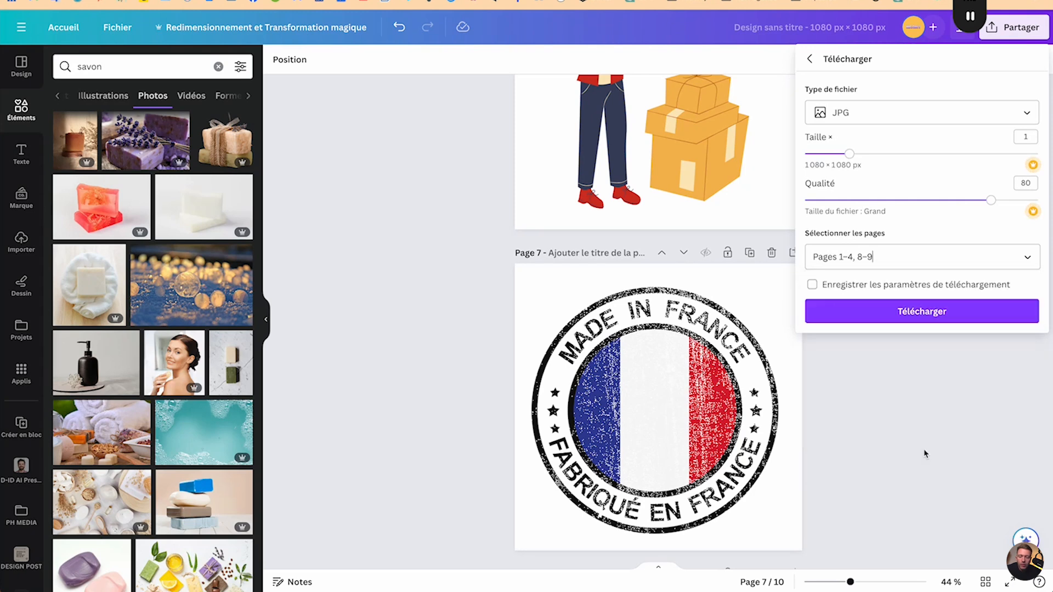
click(895, 322)
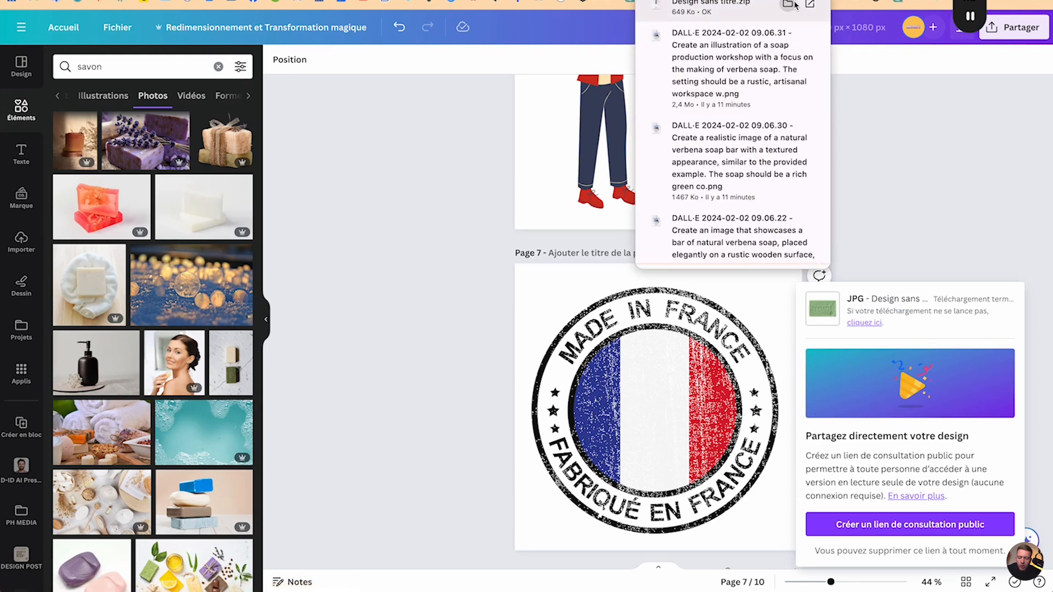
Step: Reopen the download settings and enable a transparent background for the PNG file type
click(1022, 34)
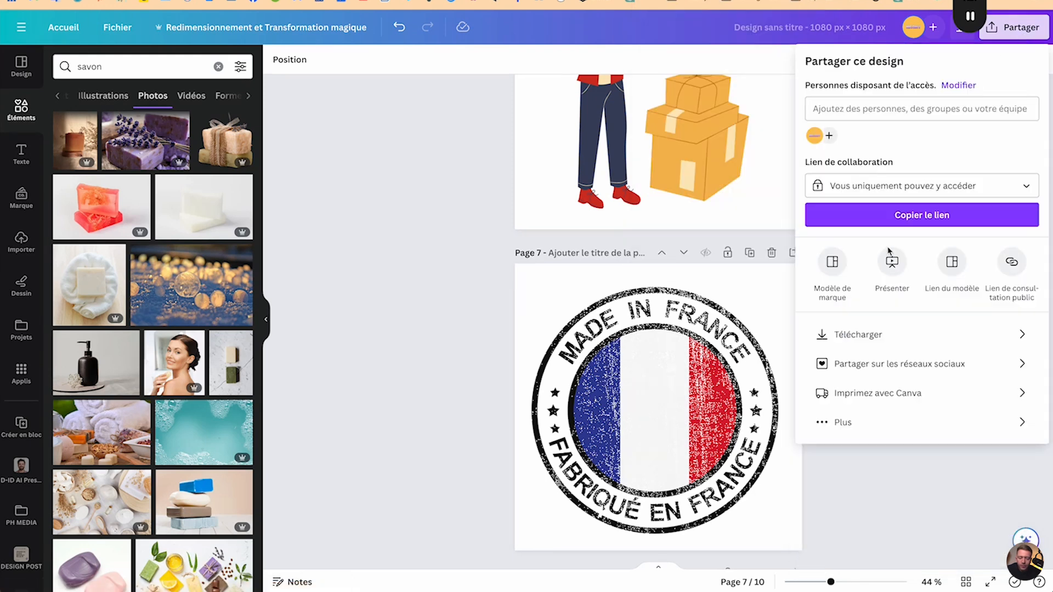
click(904, 335)
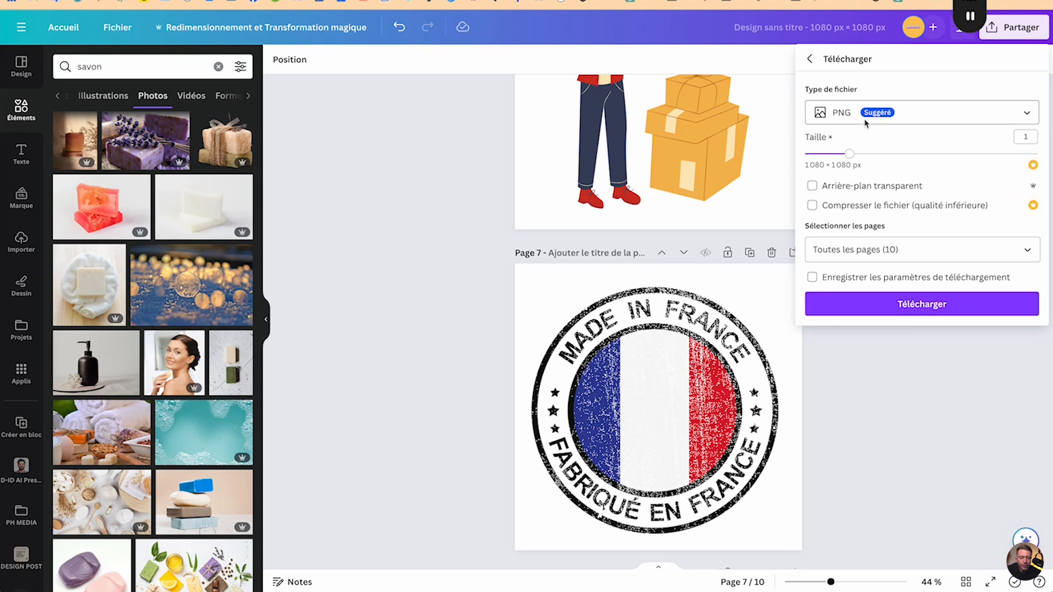
click(813, 187)
Step: Restrict the PNG download to pages 5–7 and 10 and download the images
click(859, 248)
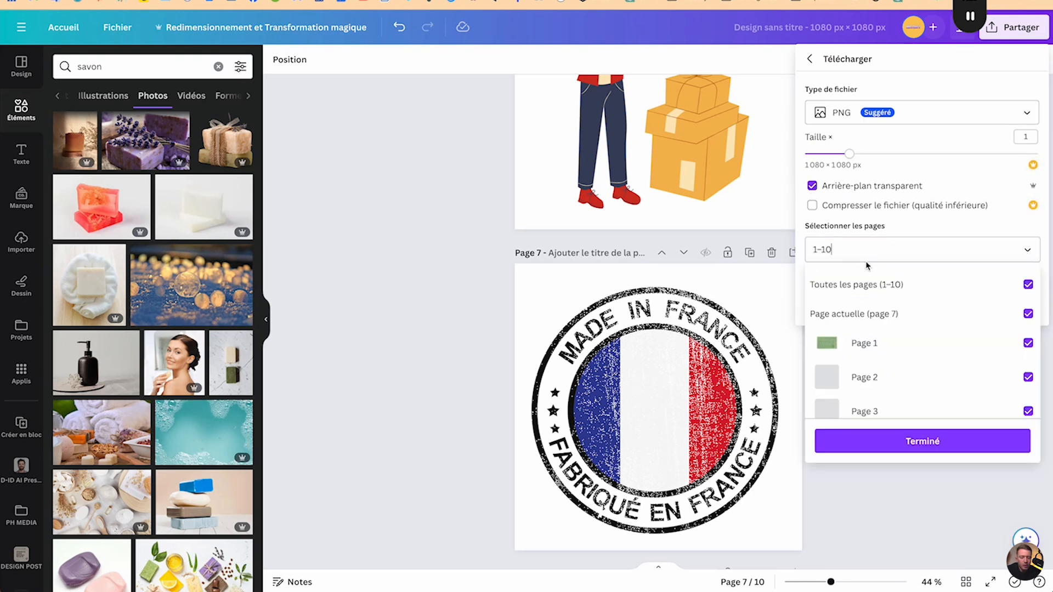
scroll(876, 331, down, 3)
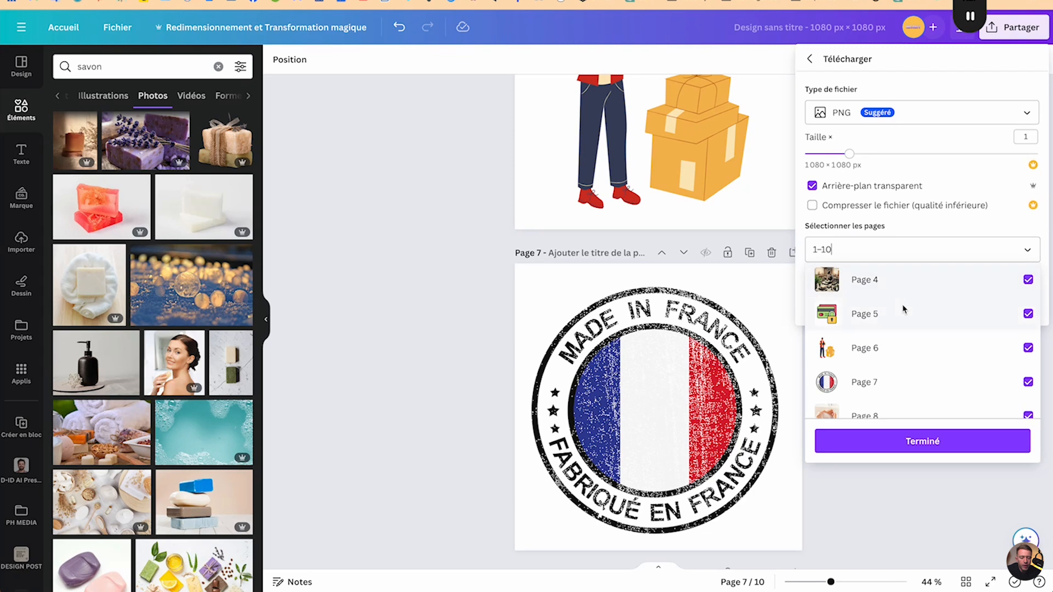
scroll(905, 307, up, 3)
click(867, 283)
scroll(877, 340, down, 3)
click(884, 297)
click(884, 331)
click(884, 364)
scroll(884, 361, down, 2)
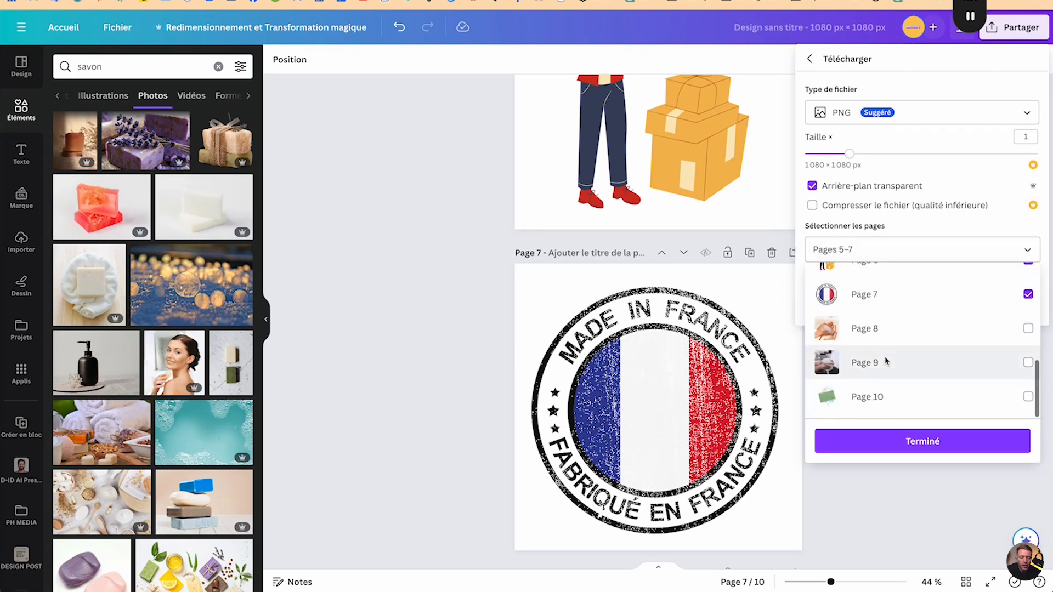
click(878, 399)
click(897, 440)
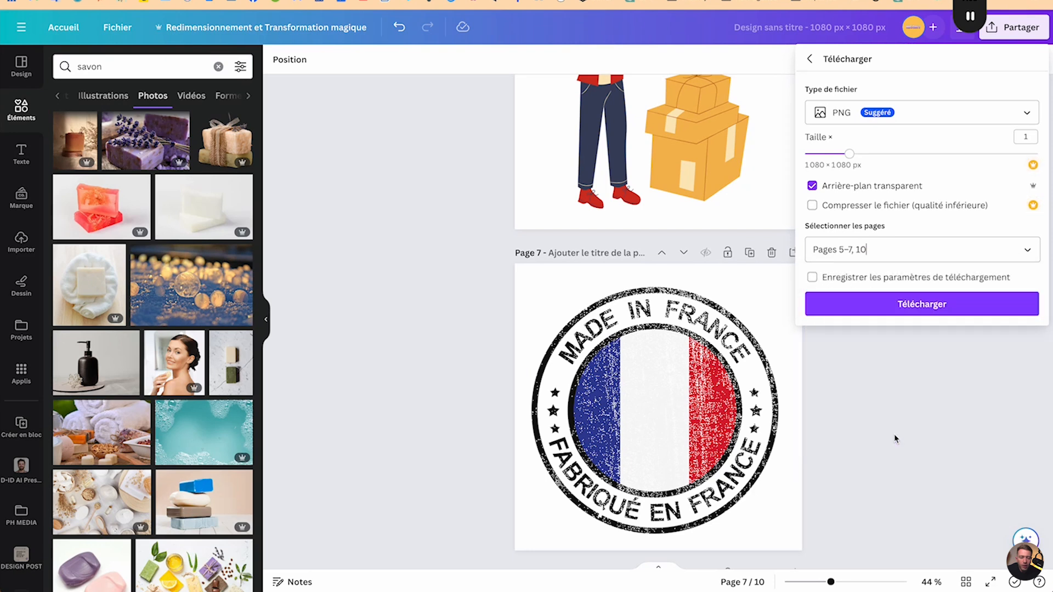
click(896, 305)
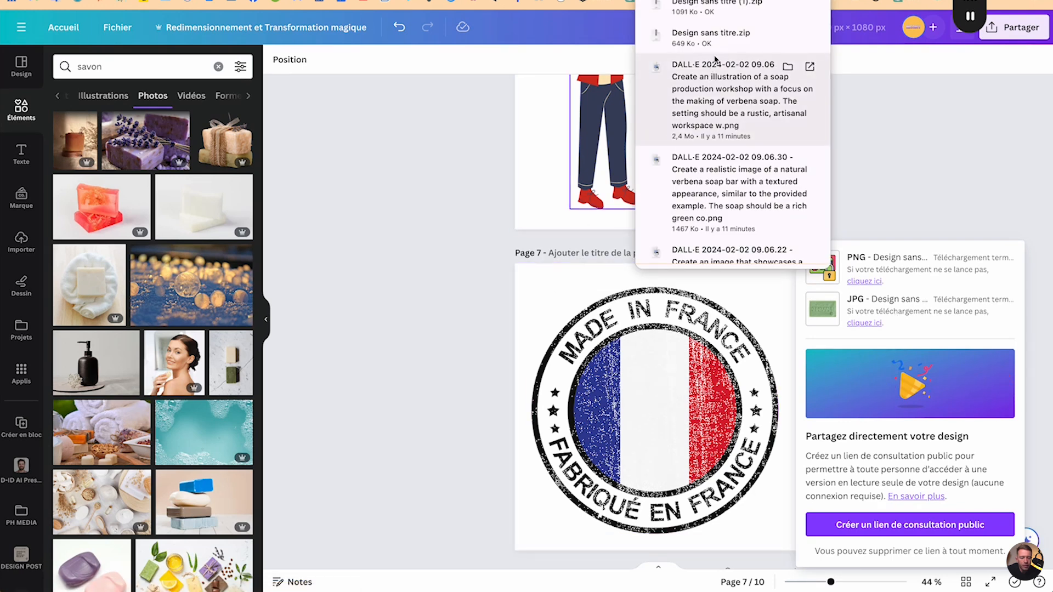
Step: Show the latest download in Finder and extract both archives, Design sans titre (1).zip and Design sans titre.zip
click(787, 11)
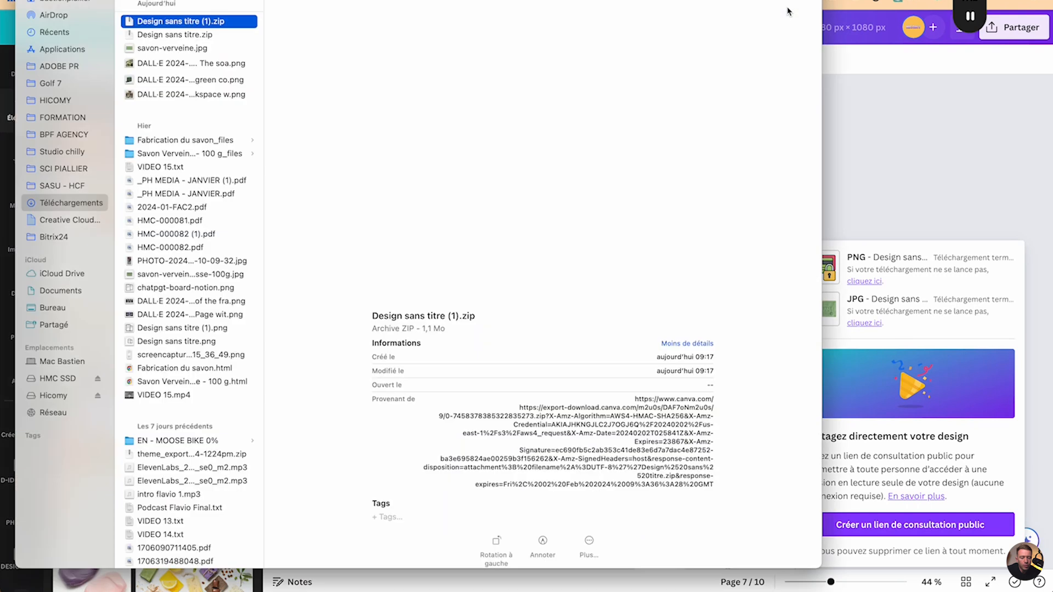
double_click(201, 22)
click(168, 50)
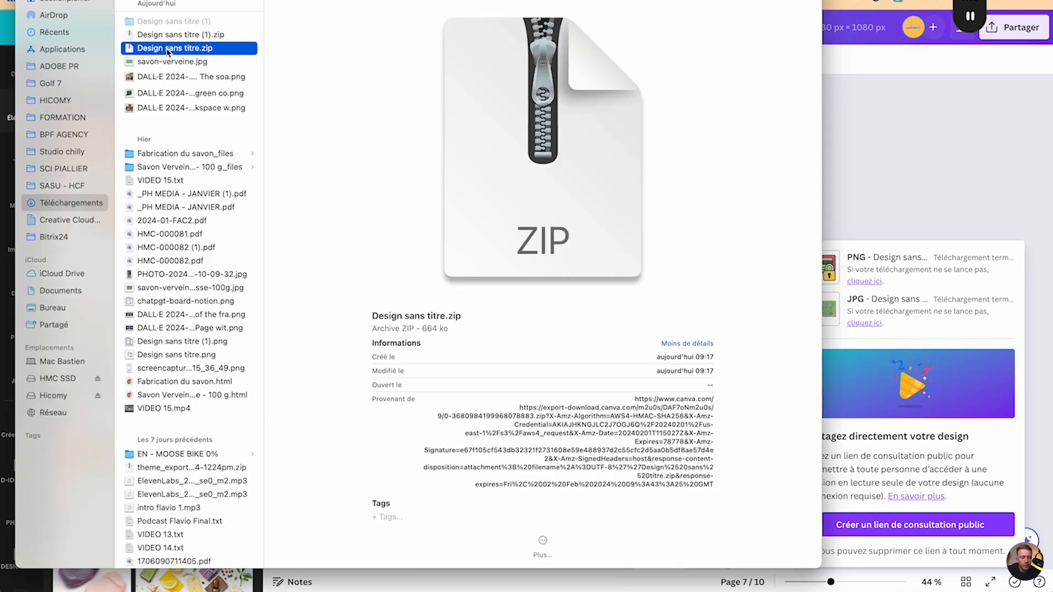
double_click(170, 46)
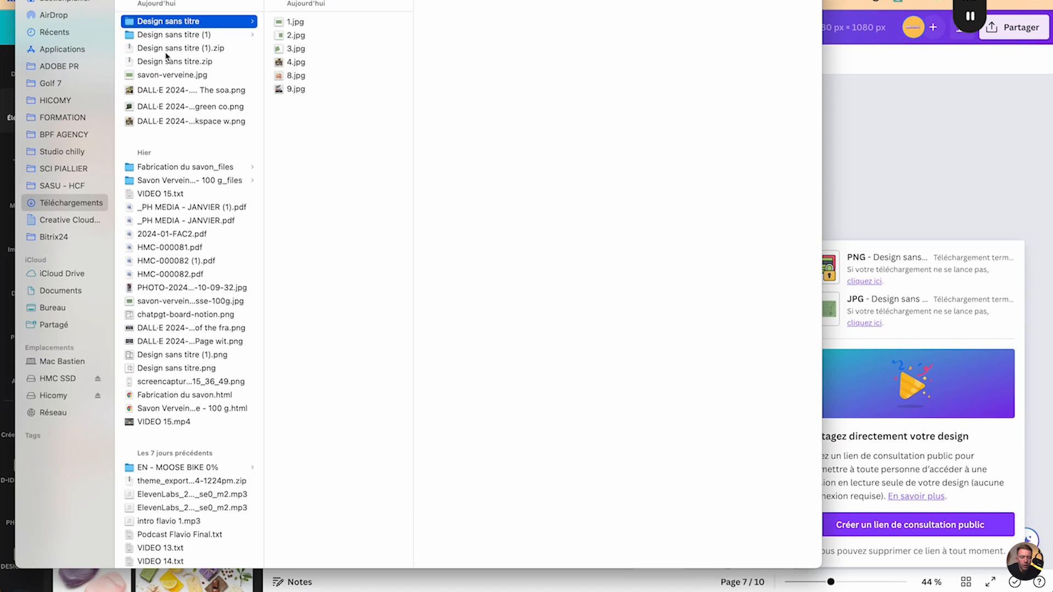
Step: Delete the two downloaded ZIP archives from the Téléchargements folder
click(166, 52)
key(super+BackSpace)
key(super+BackSpace)
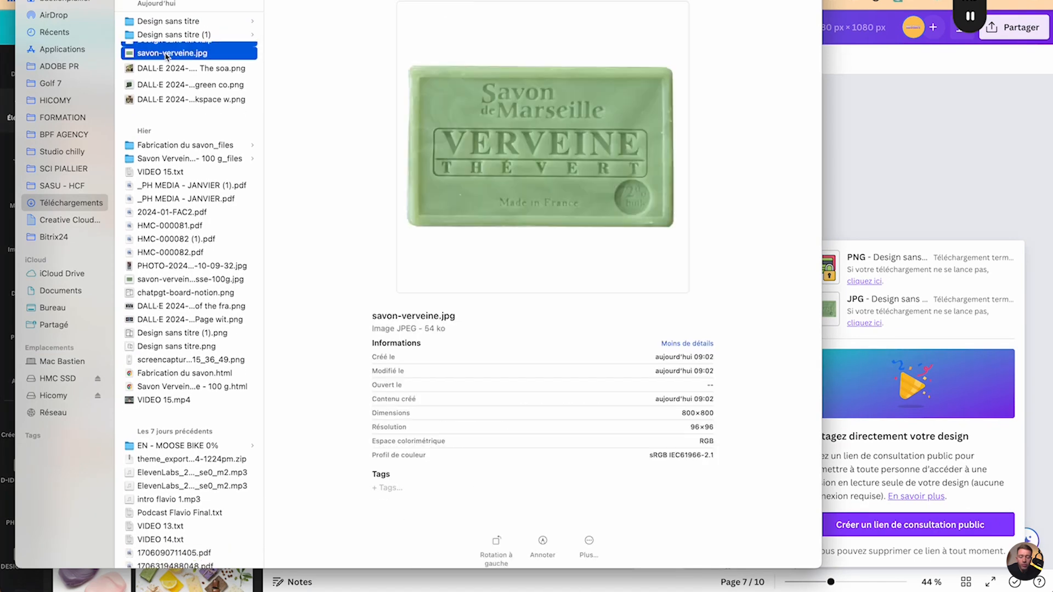
Step: Batch-rename the six JPG files in the Design sans titre folder with the base name savon-verveine-naturel-bio- and a number after it
key(Up)
key(Up)
key(Right)
drag(301, 111, 296, 19)
right_click(295, 63)
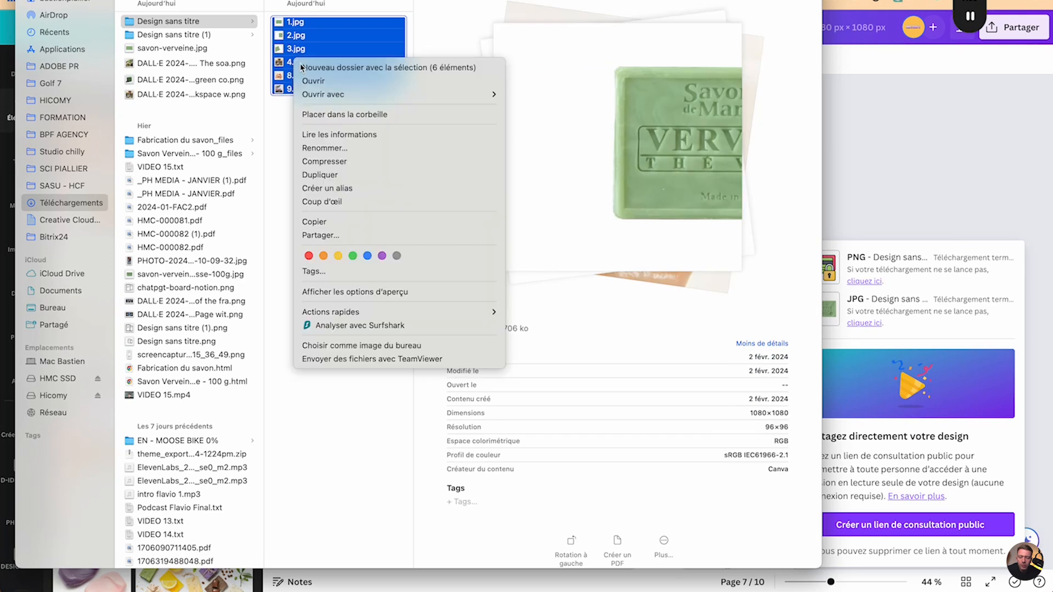
click(335, 153)
text(sav)
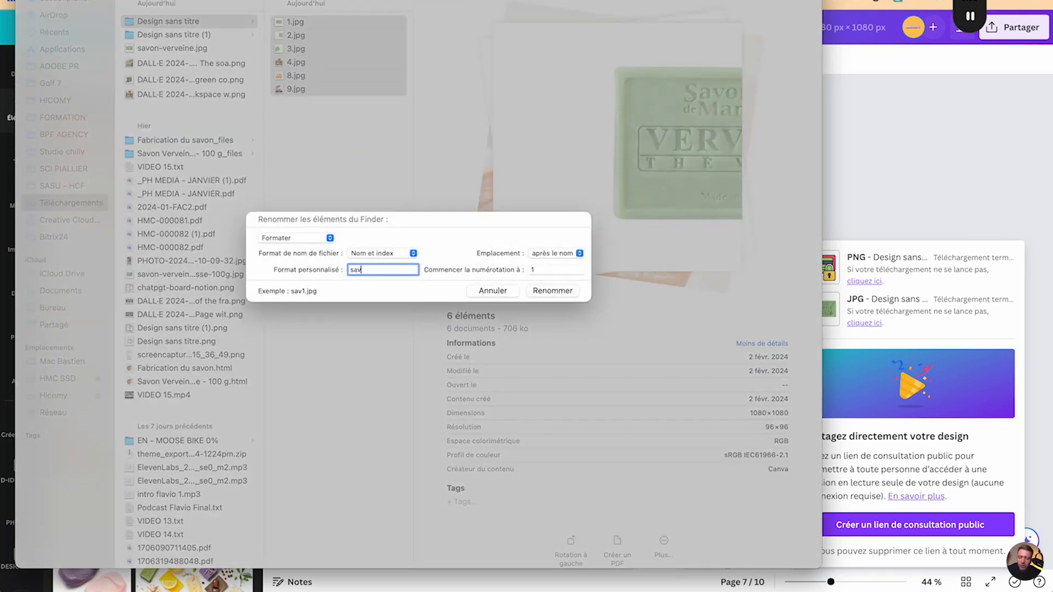
text(on-verveine)
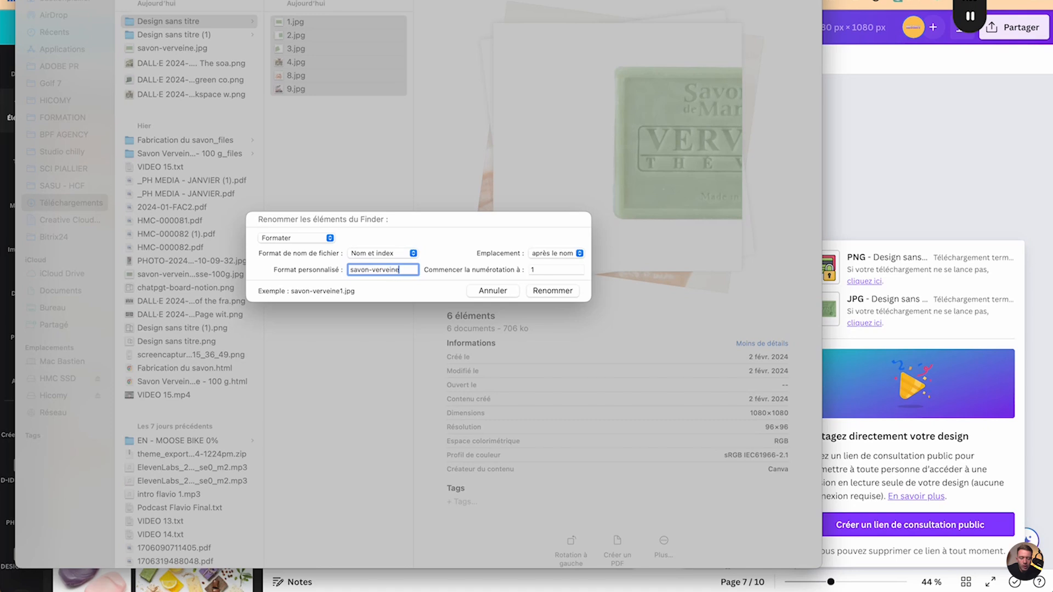
text(-naturel)
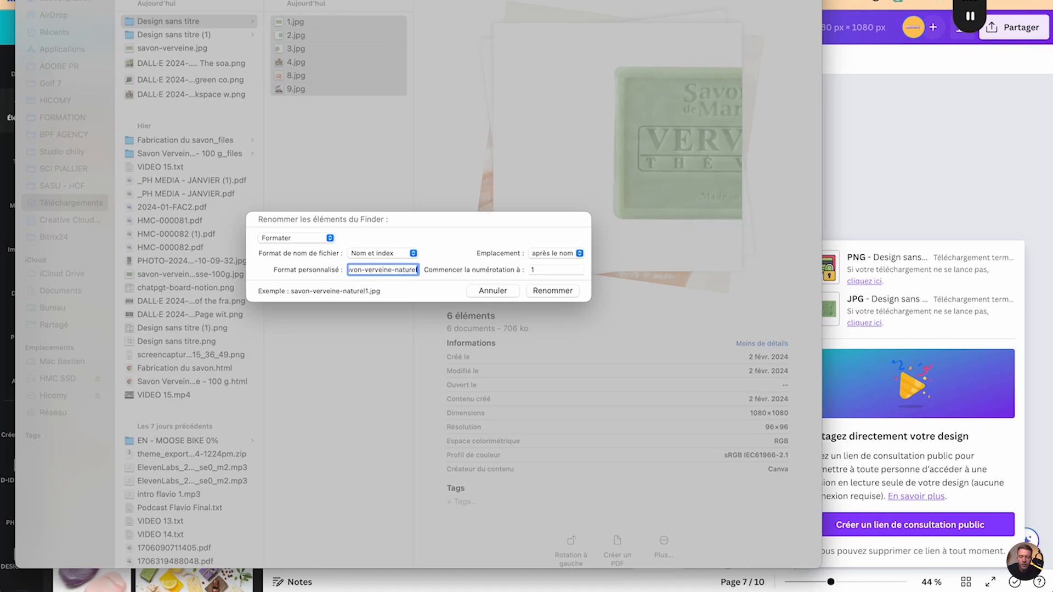
text(-bio-)
click(553, 290)
Step: Show the contents of the Design sans titre (1) folder and open the name of 5.png for editing
click(178, 34)
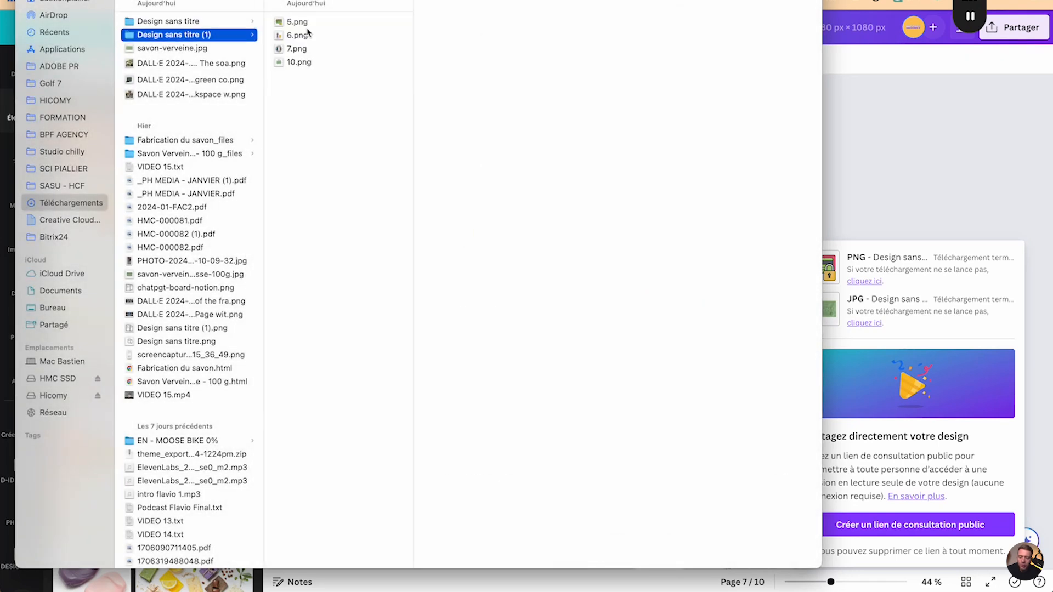
click(305, 27)
click(292, 23)
text(livraison-)
key(BackSpace)
key(BackSpace)
key(BackSpace)
key(BackSpace)
key(BackSpace)
key(BackSpace)
key(BackSpace)
key(BackSpace)
key(BackSpace)
key(BackSpace)
Step: Rename the bank card and padlock image as payment-securise-savonshop.png
text(payment-securise-)
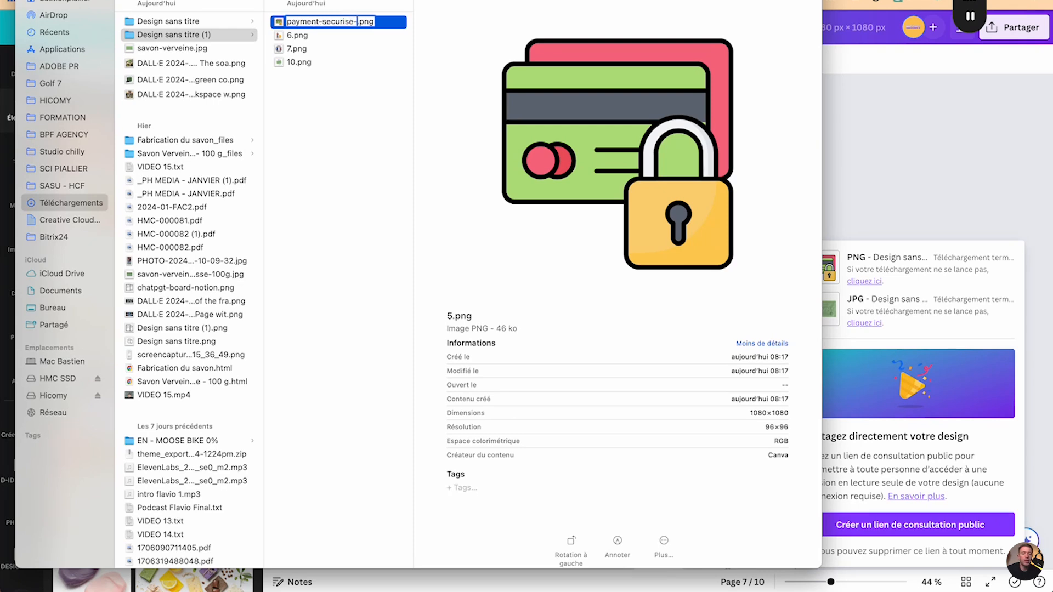
text(savonshop)
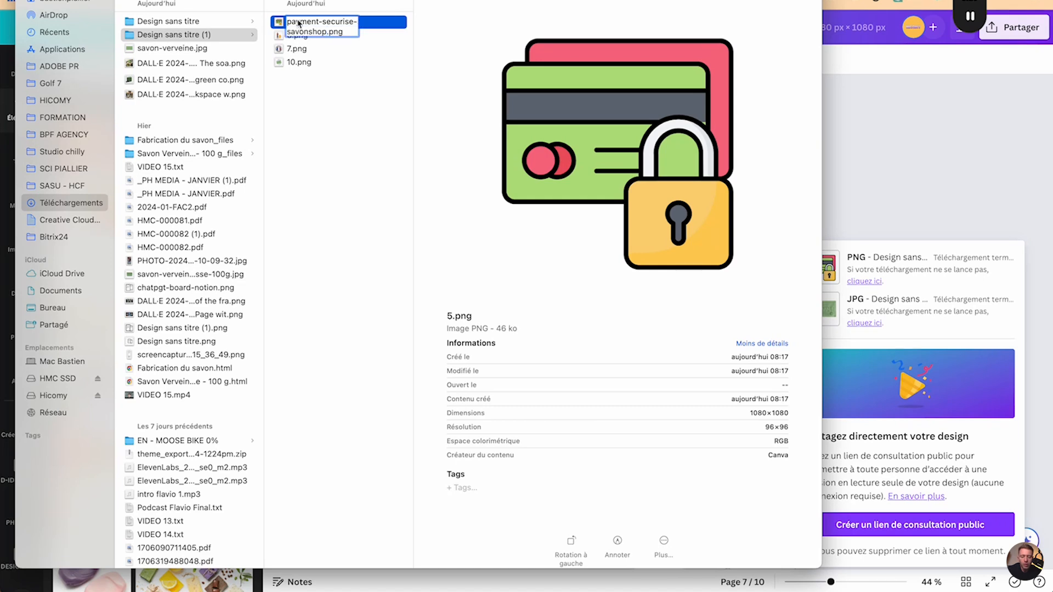
key(super+a)
click(308, 48)
Step: Rename 10.png, the verbena soap with bubbles, as savon-verveine.png
click(301, 36)
click(284, 51)
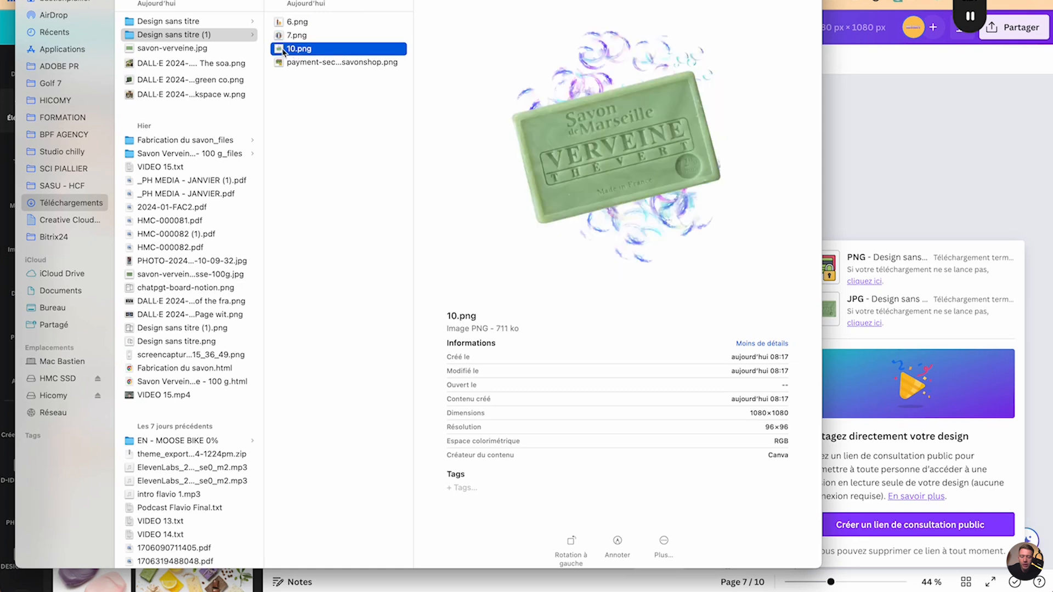
click(291, 51)
text(savon-v)
text(erveine)
key(Return)
Step: Rename 7.png, the Made in France badge, as savon-verveine-fabrication-française.png
click(300, 37)
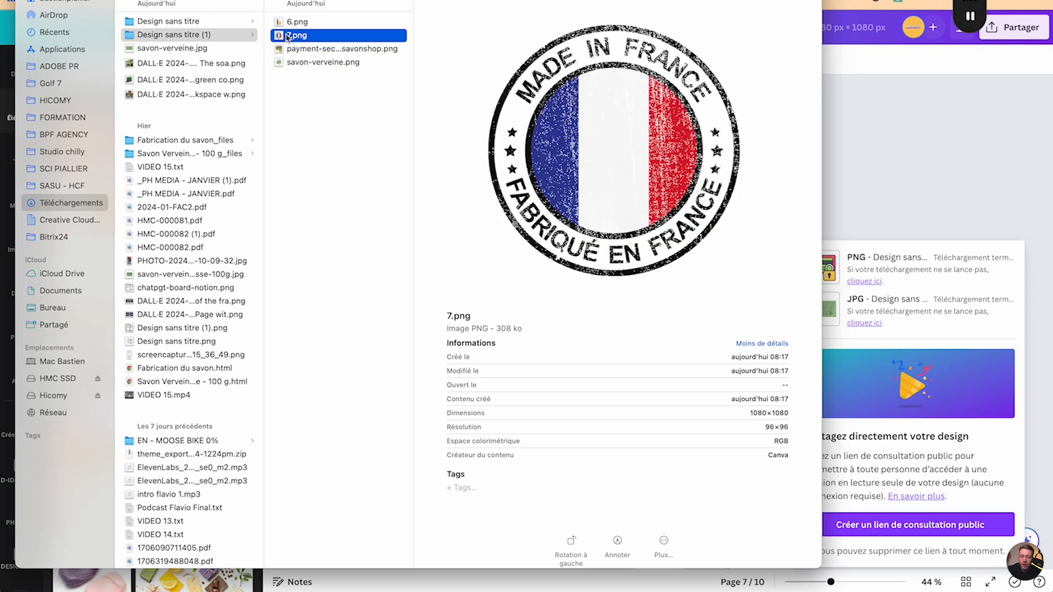
click(290, 36)
text(savon-verveine-fabrication)
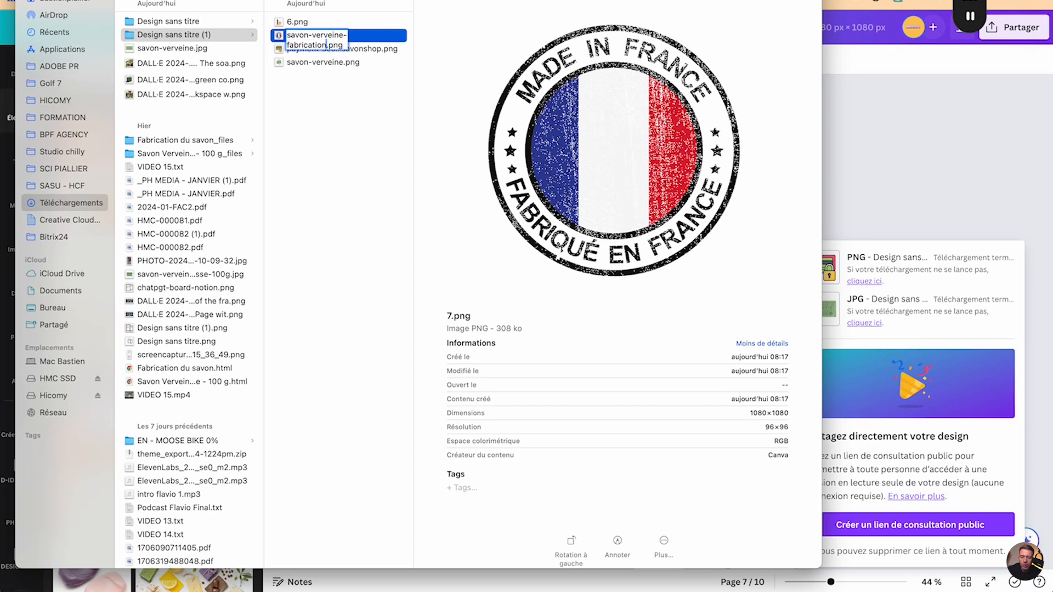
text(-français)
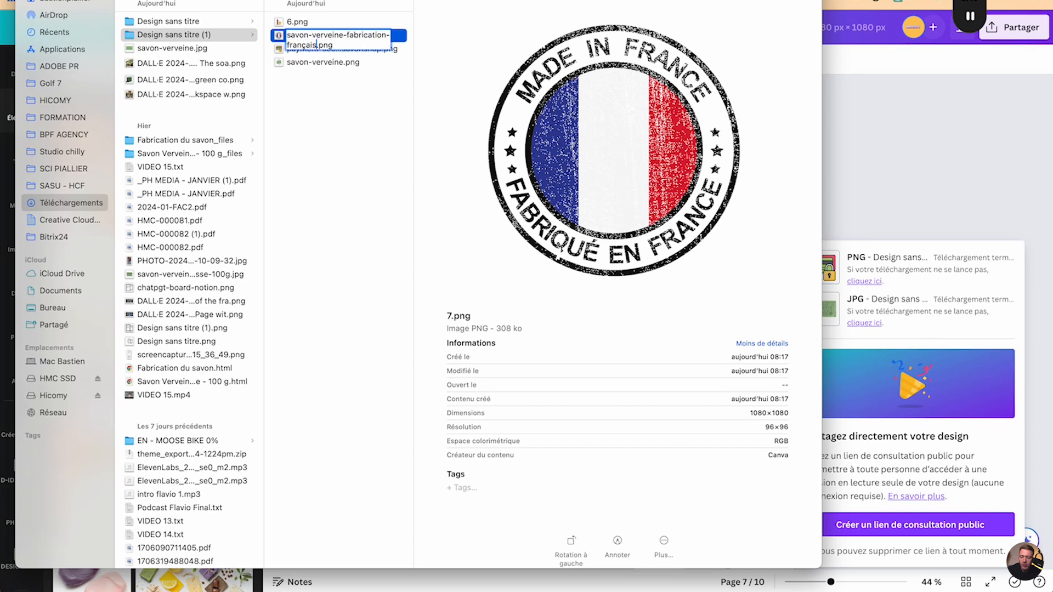
text(e)
key(Return)
Step: Rename 6.png, the delivery man with parcels, as livraison-en-france-savon-verveine.png
click(298, 23)
key(Return)
text(livraison-)
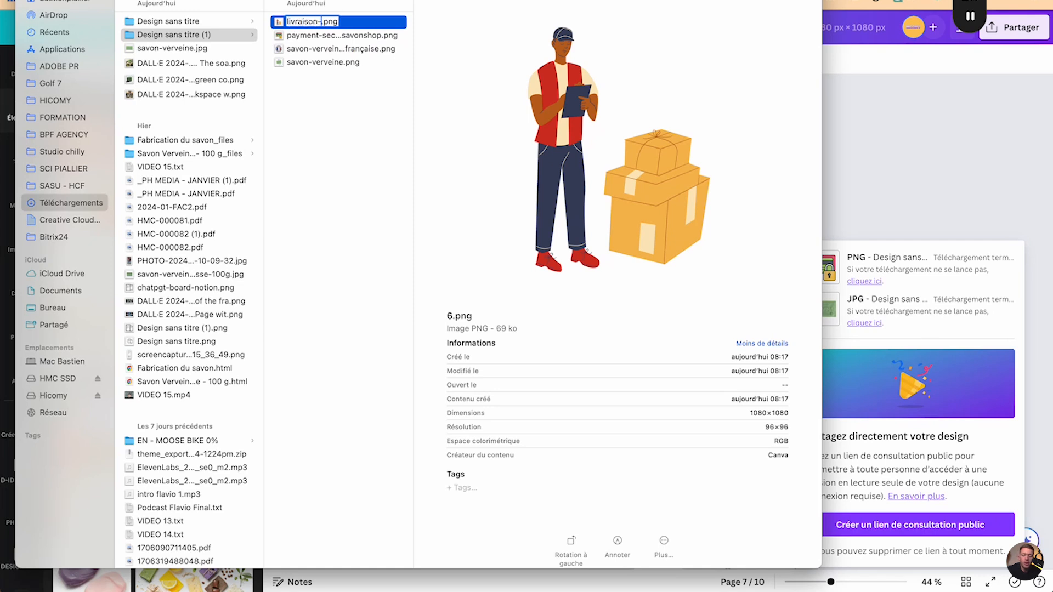
text(en-france-)
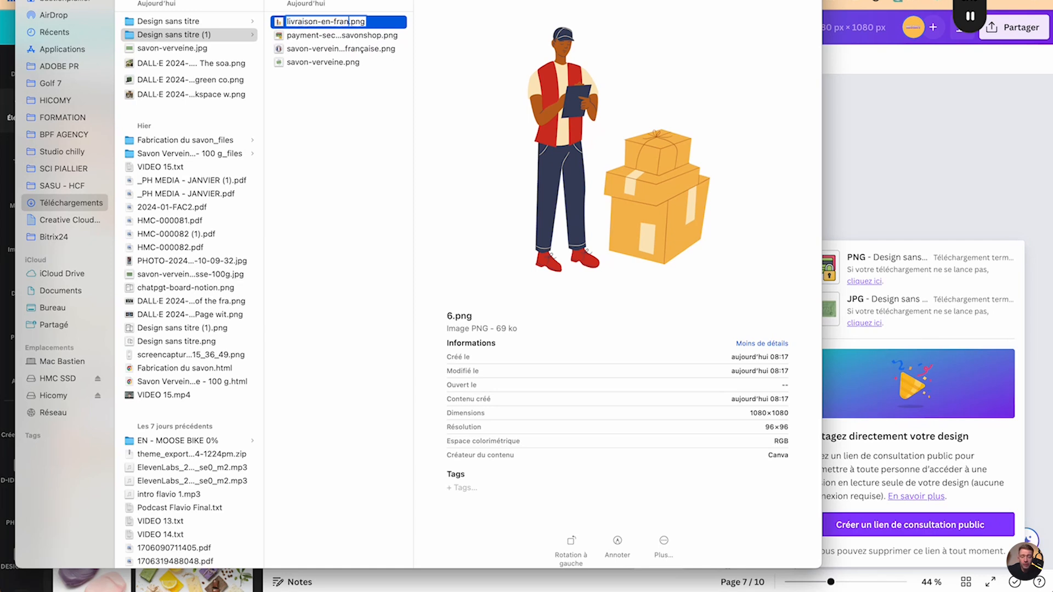
text(savon-vervein)
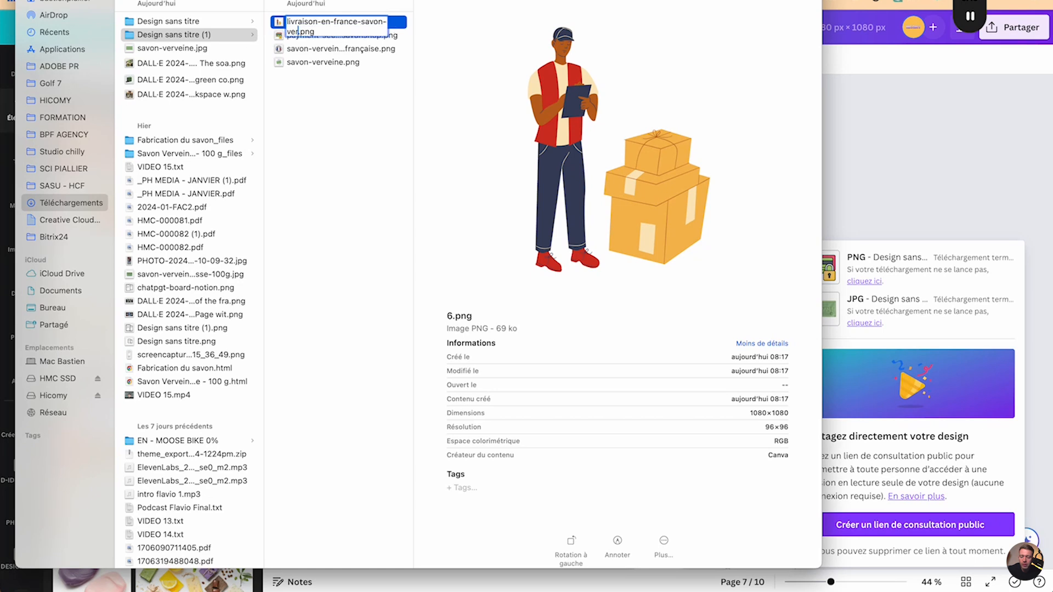
text(e)
key(Return)
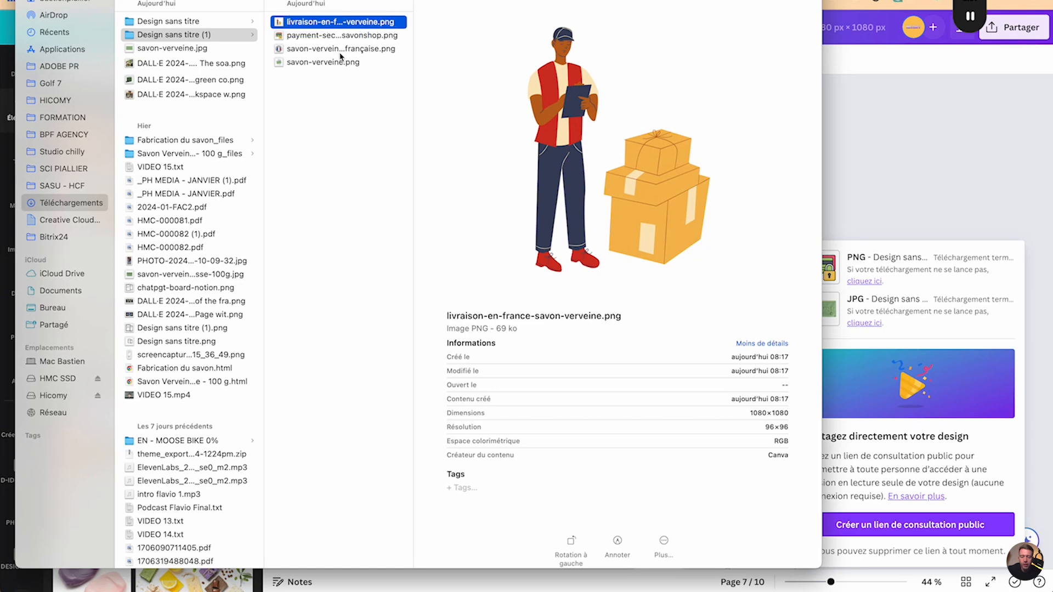
Step: Move the four renamed PNG files into the Design sans titre folder and delete the emptied Design sans titre (1) folder
click(228, 21)
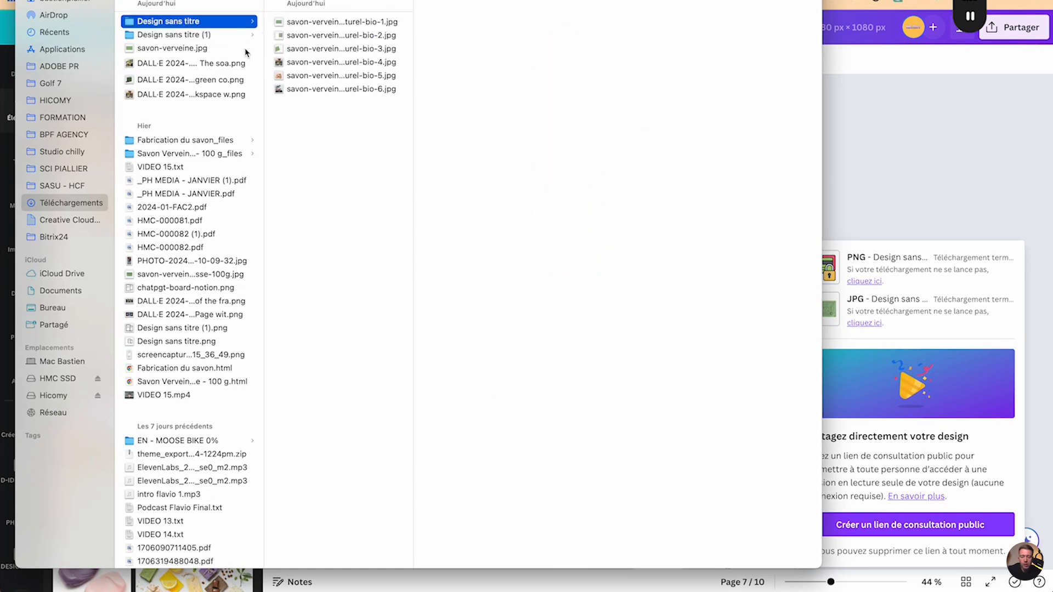
click(228, 34)
drag(298, 76, 167, 22)
click(157, 34)
key(super+BackSpace)
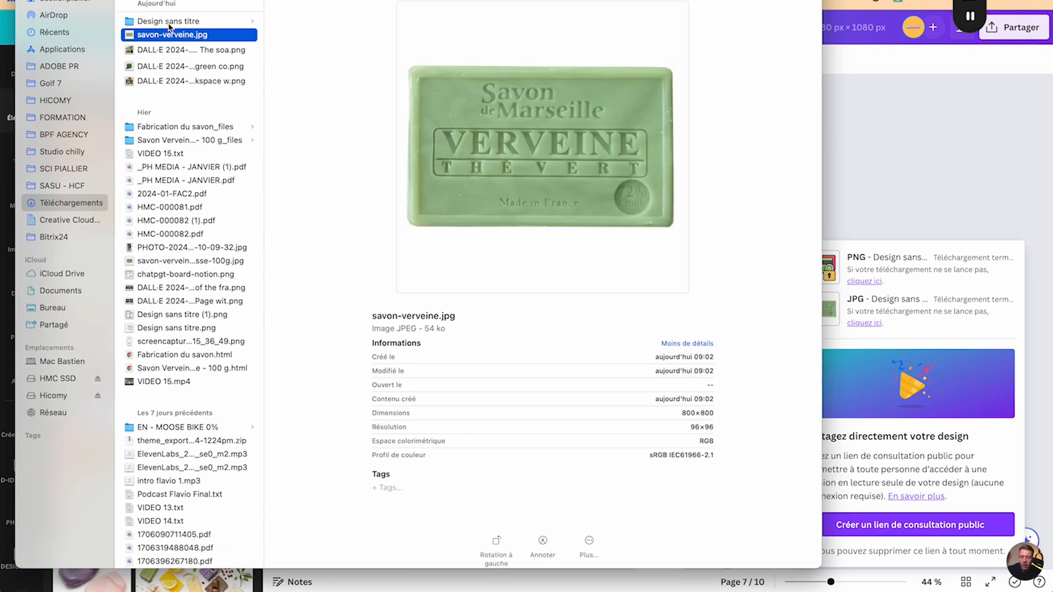
Step: Browse the previews of all the renamed JPG and PNG visuals in the Design sans titre folder
click(169, 22)
click(356, 35)
key(Down)
key(Down)
key(Down)
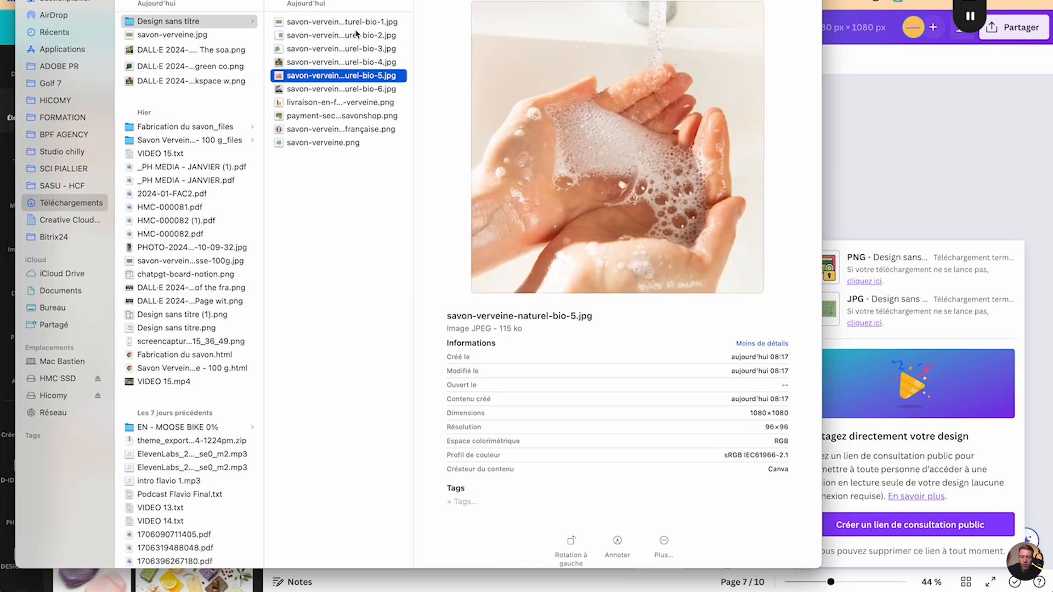
key(Down)
key(Down)
key(Down)
key(Down)
key(Down)
key(Up)
key(Up)
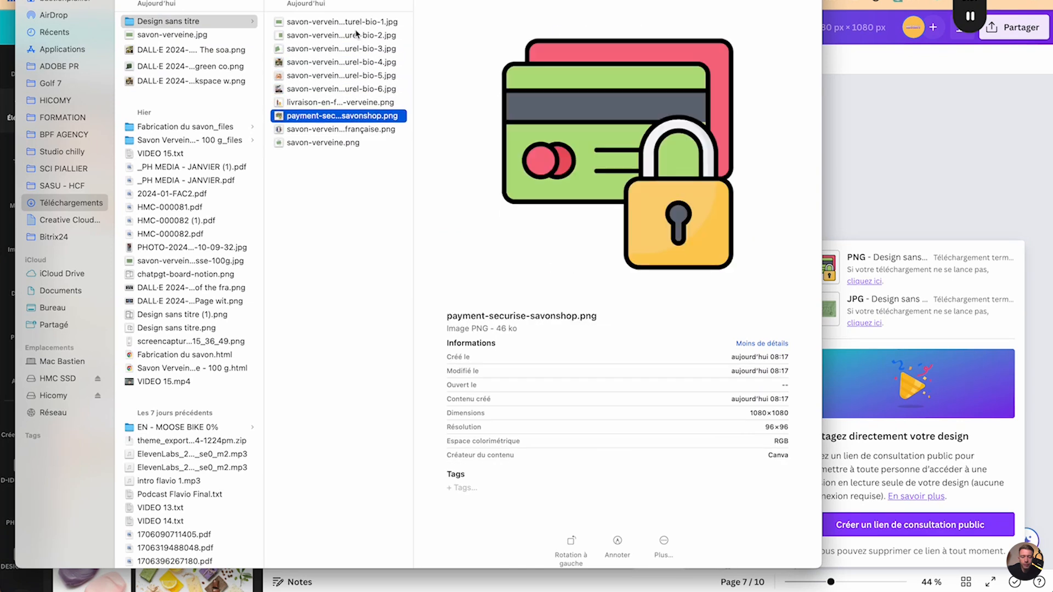
key(Up)
key(Up)
key(Up)
key(Up)
key(Up)
key(Up)
key(Up)
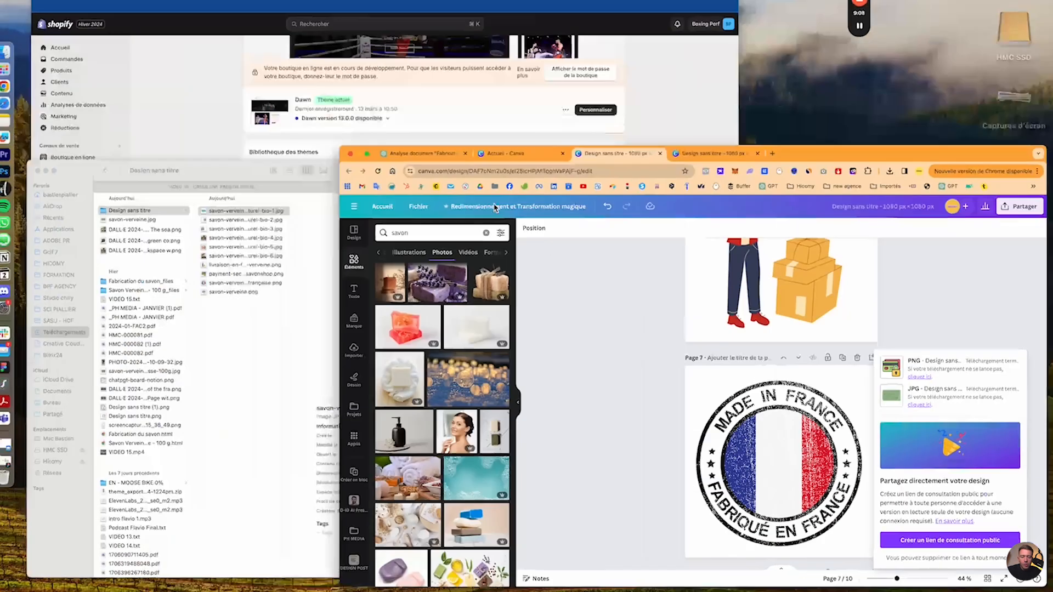
Step: Switch to the Shopify admin and start adding a new product to the store
key(ctrl+Up)
click(318, 94)
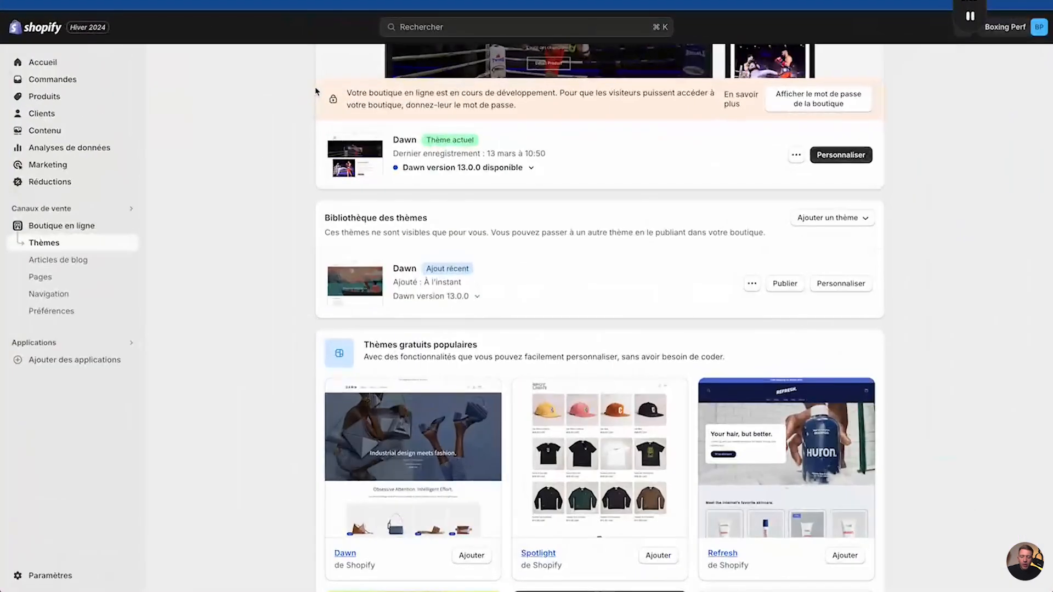
scroll(373, 164, up, 5)
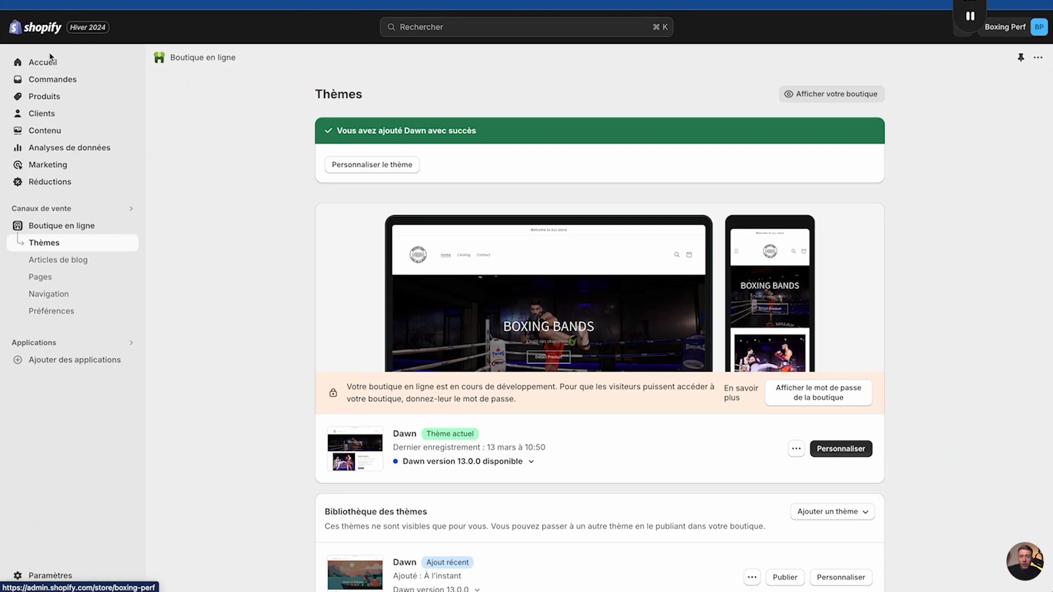
click(47, 94)
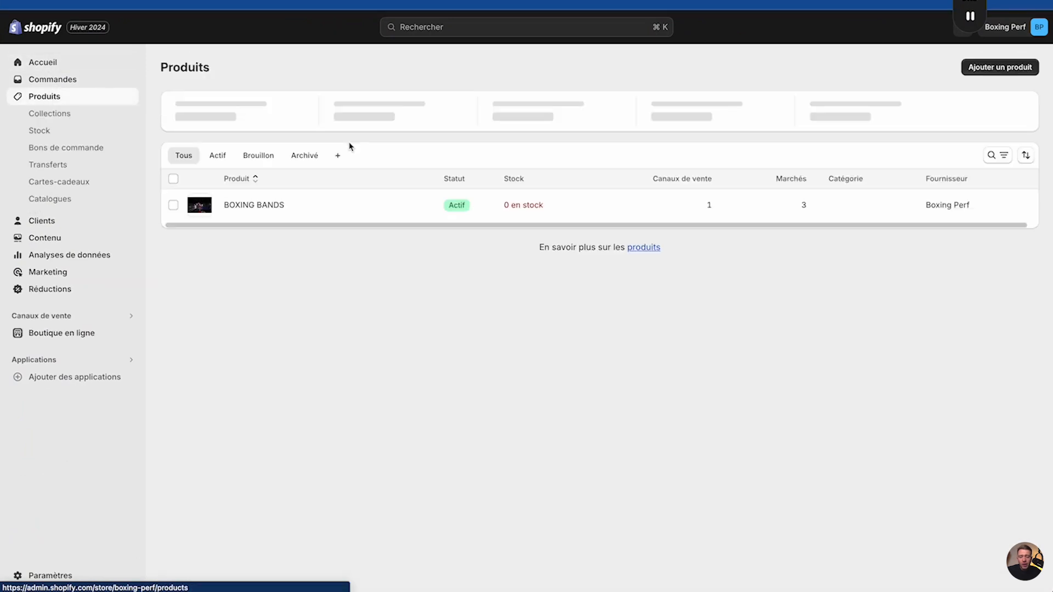
click(1010, 68)
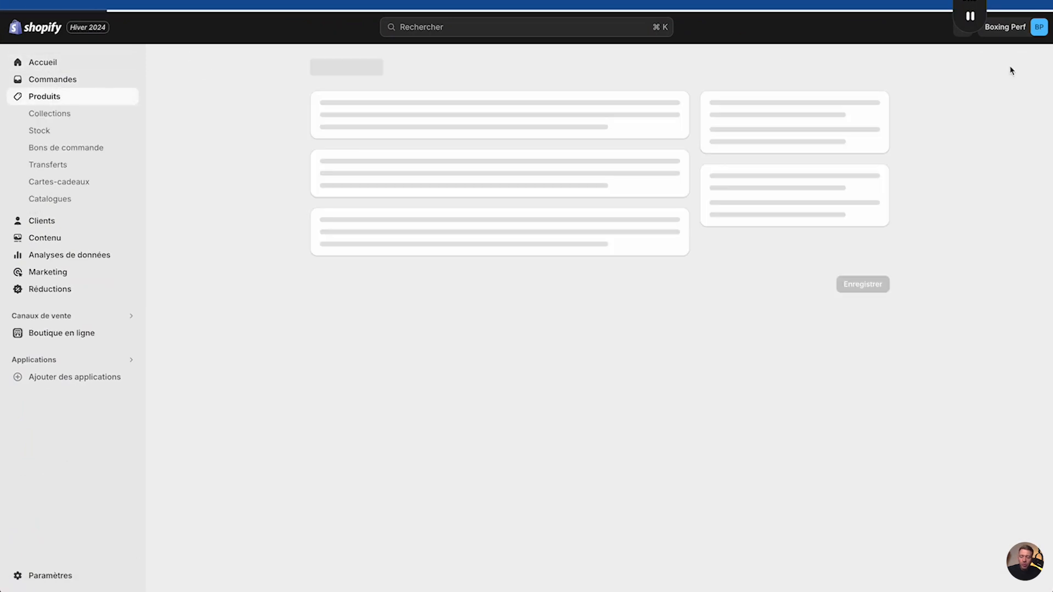
click(471, 127)
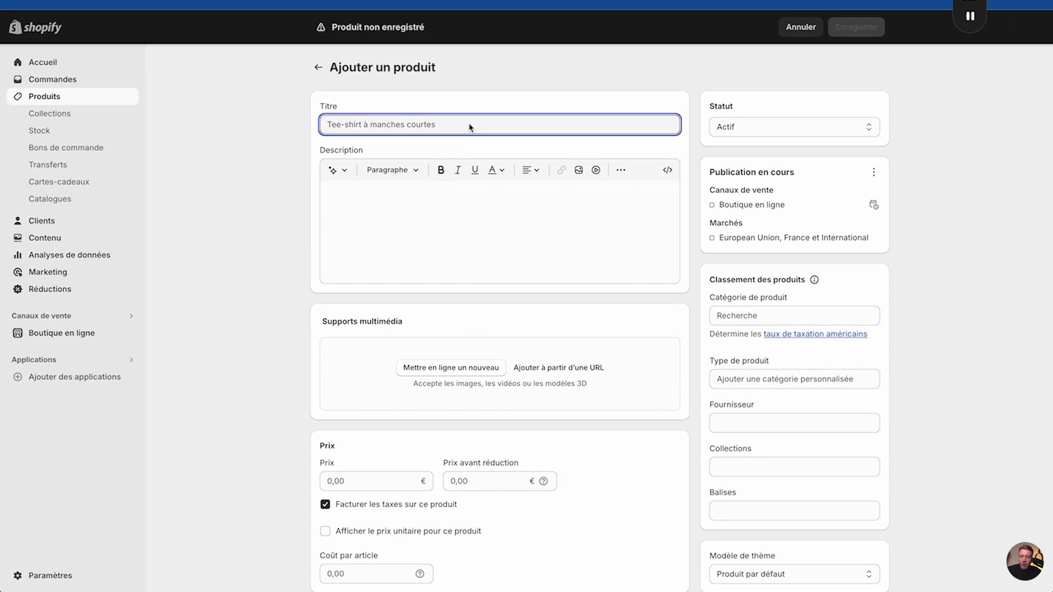
Step: Switch to the ChatGPT conversation and copy the suggested title "Verveine Pureté : Éveillez vos Sens avec Notre Savon 100% Naturel"
key(ctrl+Up)
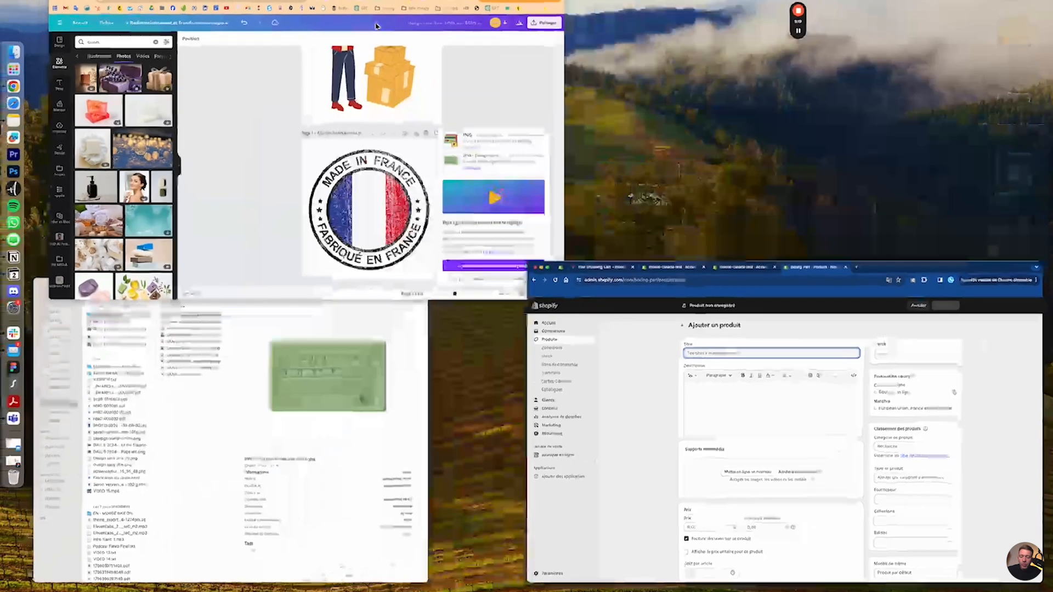
click(285, 183)
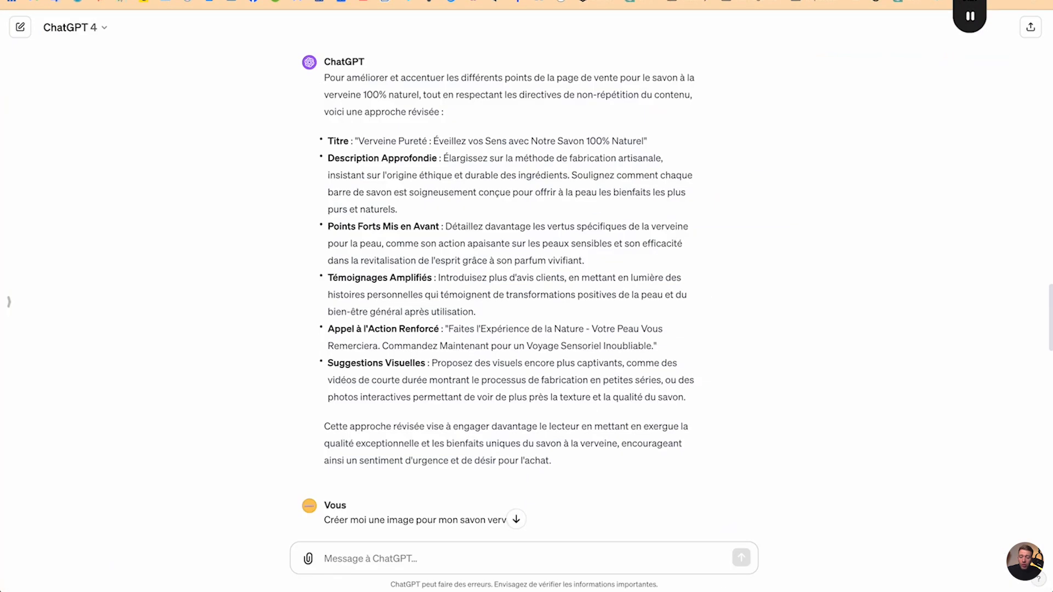
scroll(385, 141, up, 2)
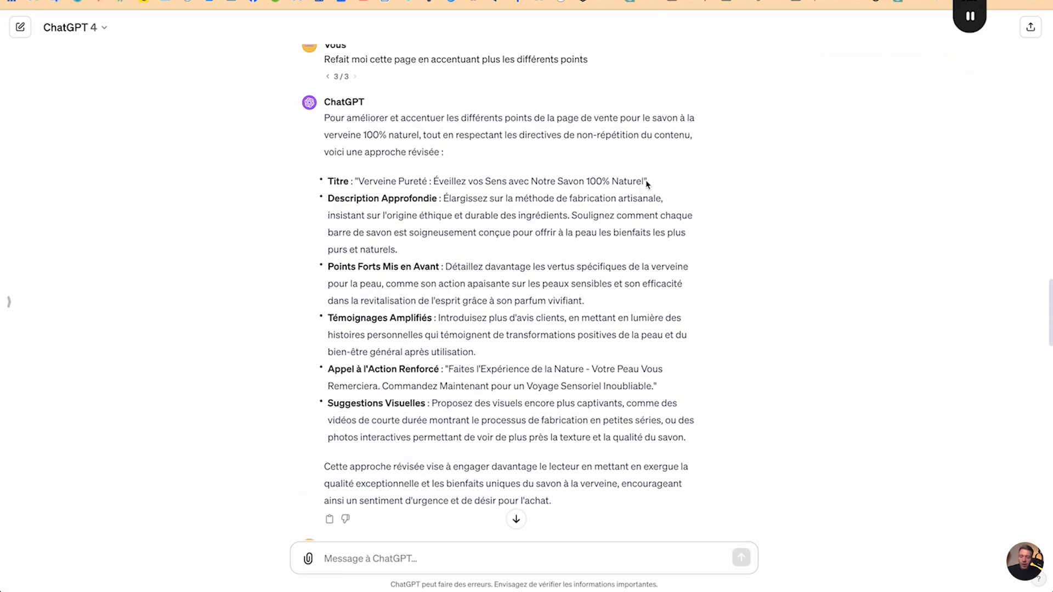
drag(644, 180, 357, 182)
key(super+c)
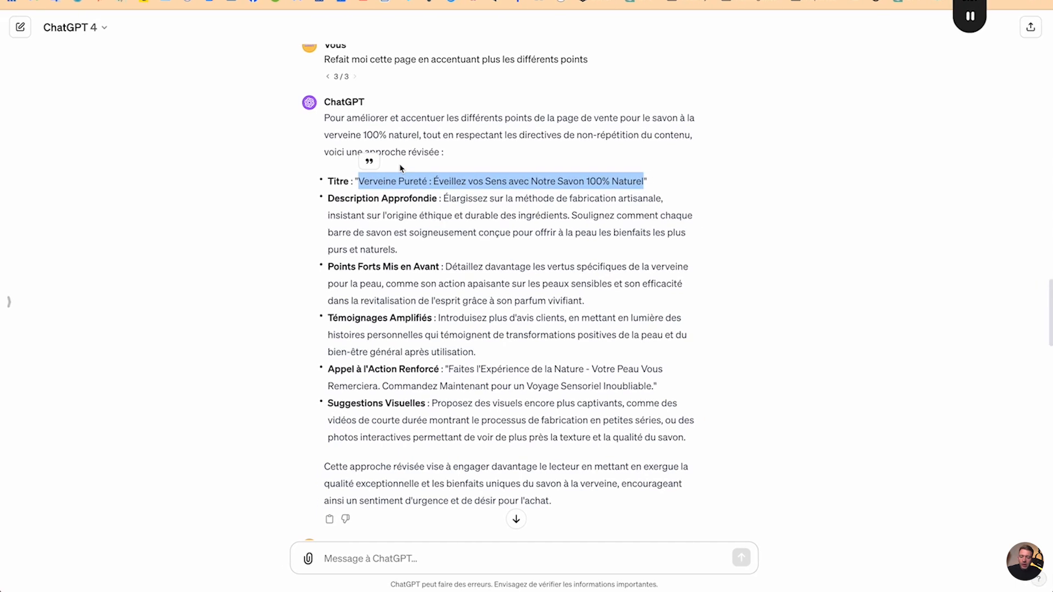
Step: Switch back to Shopify and paste "Verveine Pureté : Éveillez vos Sens avec Notre Savon 100% Naturel" as the product title
key(ctrl+Up)
click(417, 224)
click(367, 134)
key(super+v)
click(246, 156)
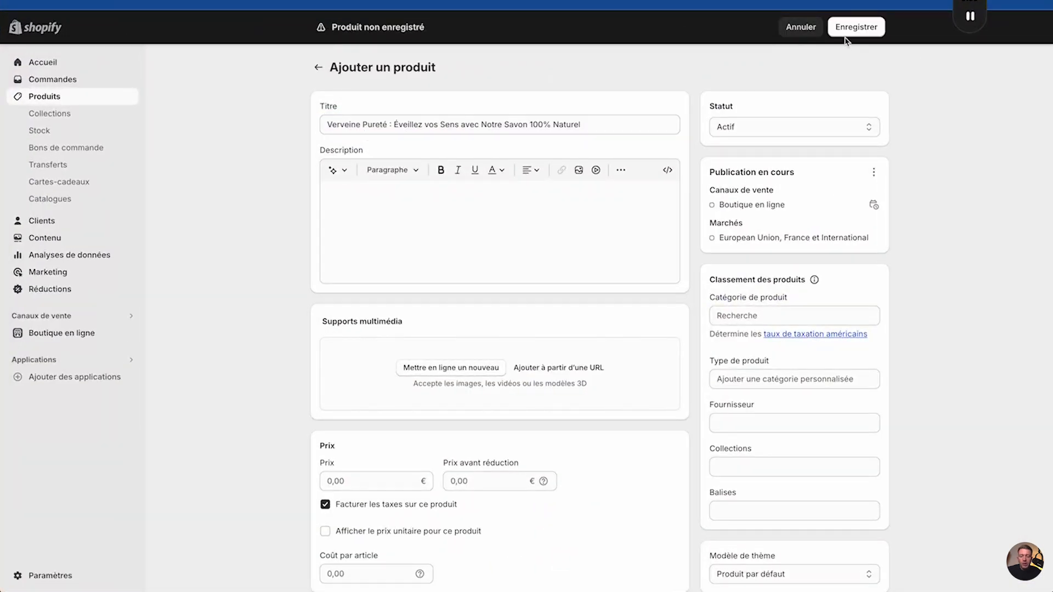
Step: Set the product's price to 9,90 €
scroll(505, 376, down, 5)
click(331, 337)
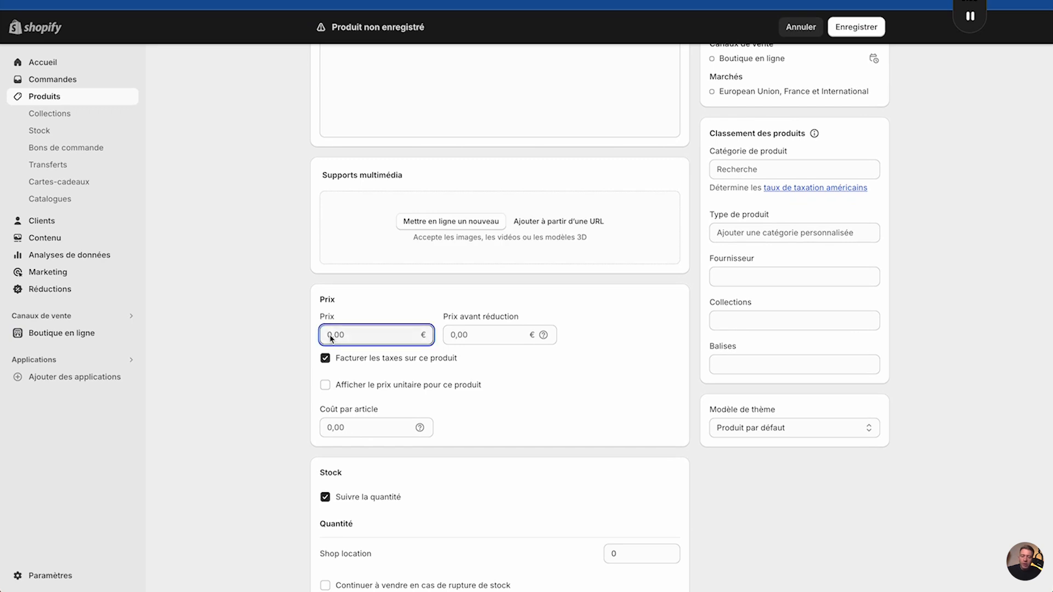
click(315, 339)
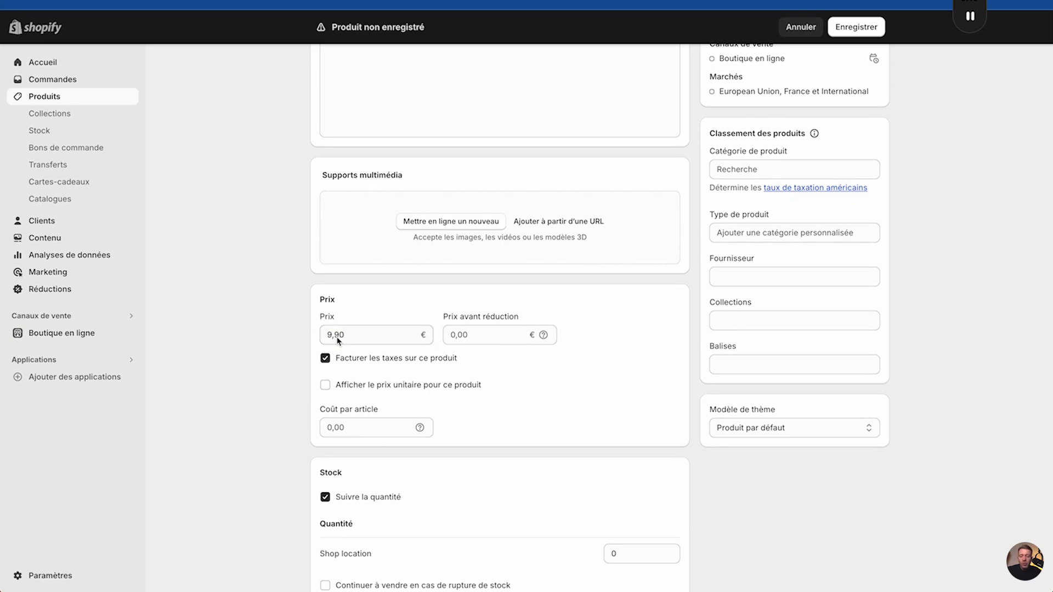
Step: Upload savon-verveine-naturel-bio-1.jpg, -2.jpg and -3.jpg from the Design sans titre folder in Téléchargements as product media
scroll(369, 465, down, 7)
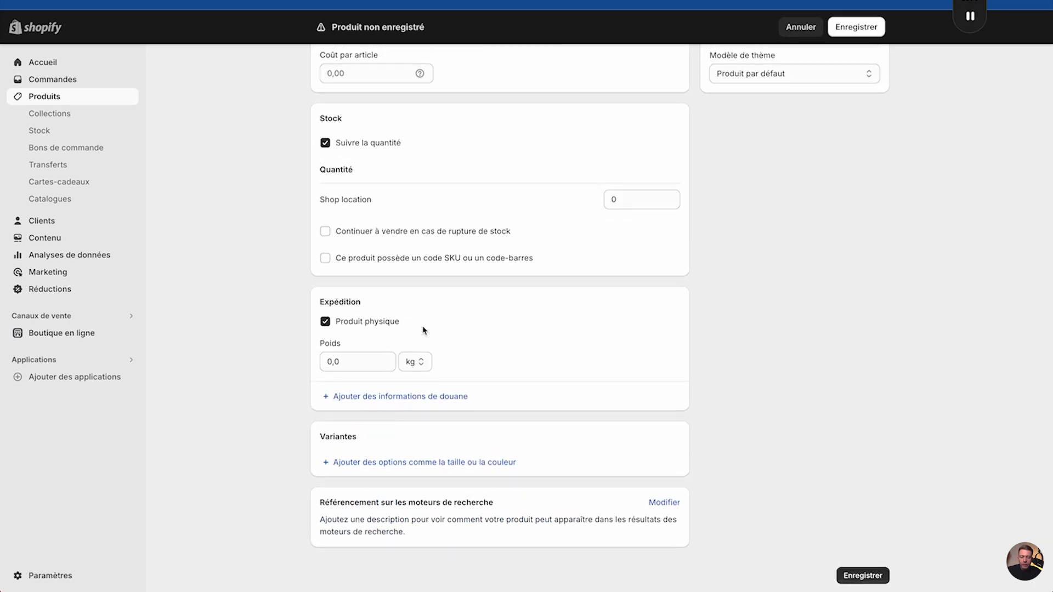
scroll(422, 331, up, 10)
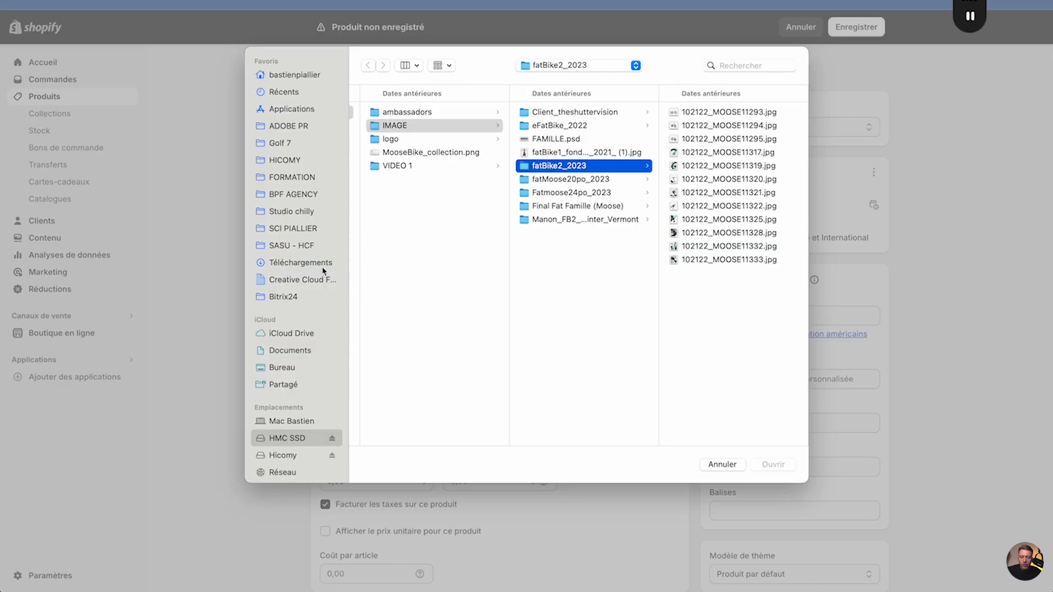
click(301, 263)
click(405, 154)
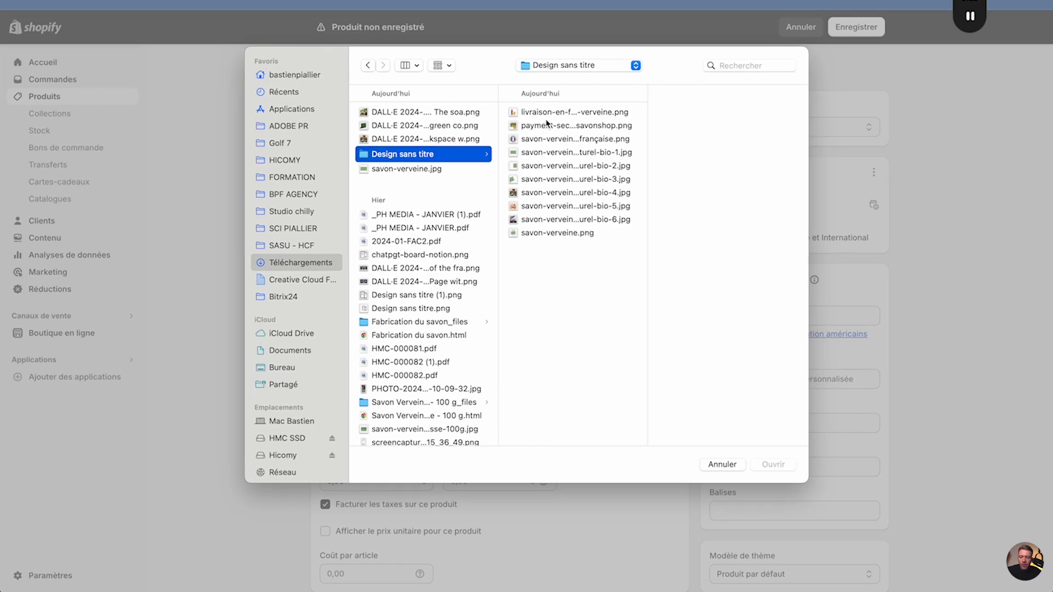
click(550, 153)
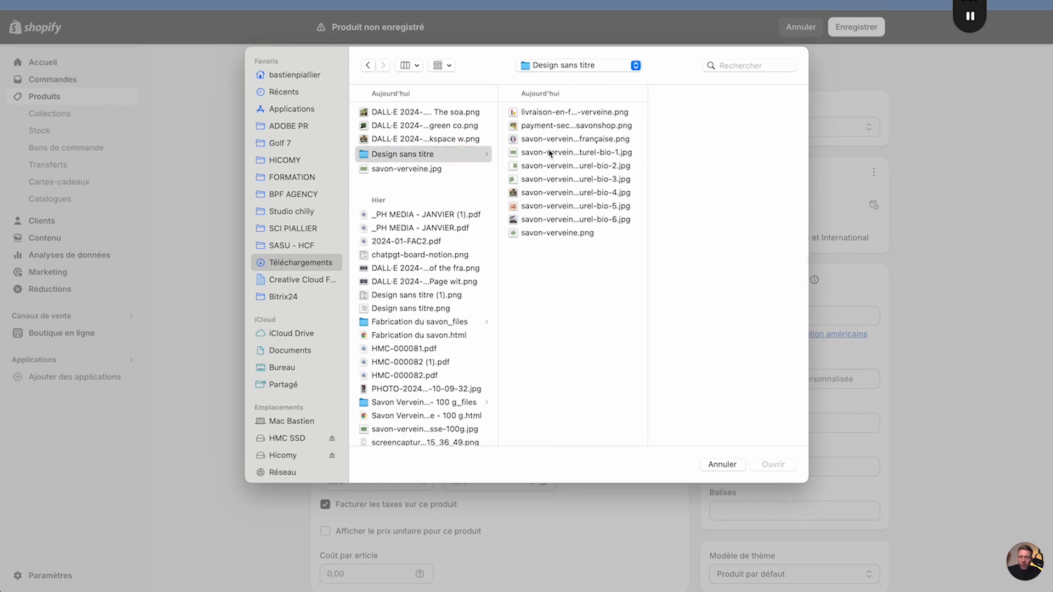
shift+click(532, 181)
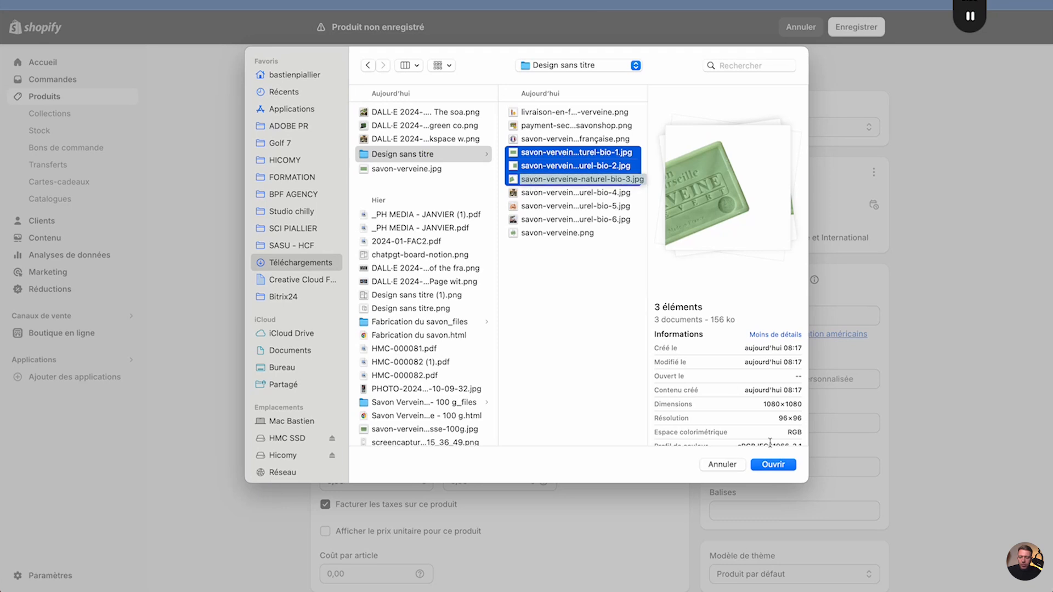
click(773, 464)
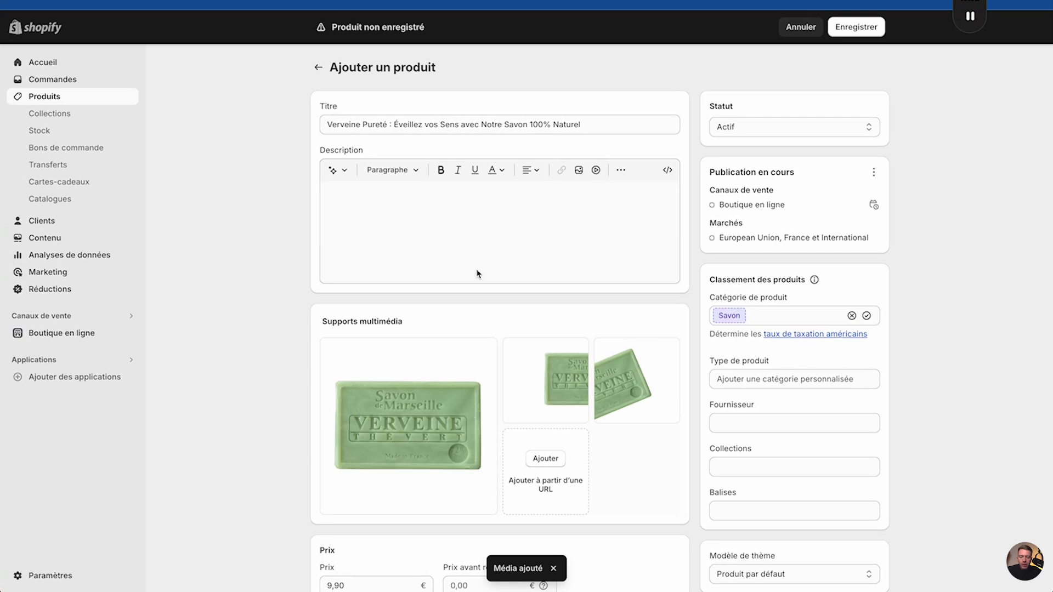
Step: Remove the second and third soap images from the product media, keeping only the full front view
click(514, 348)
click(603, 348)
click(658, 321)
click(667, 343)
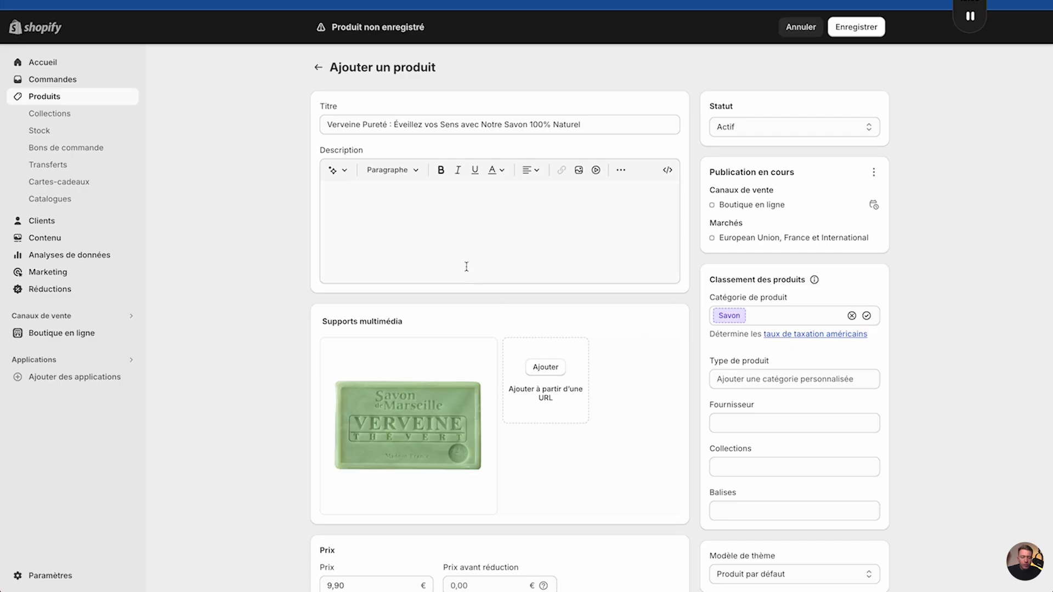
Step: Save the new product and preview its page in the online store
click(852, 33)
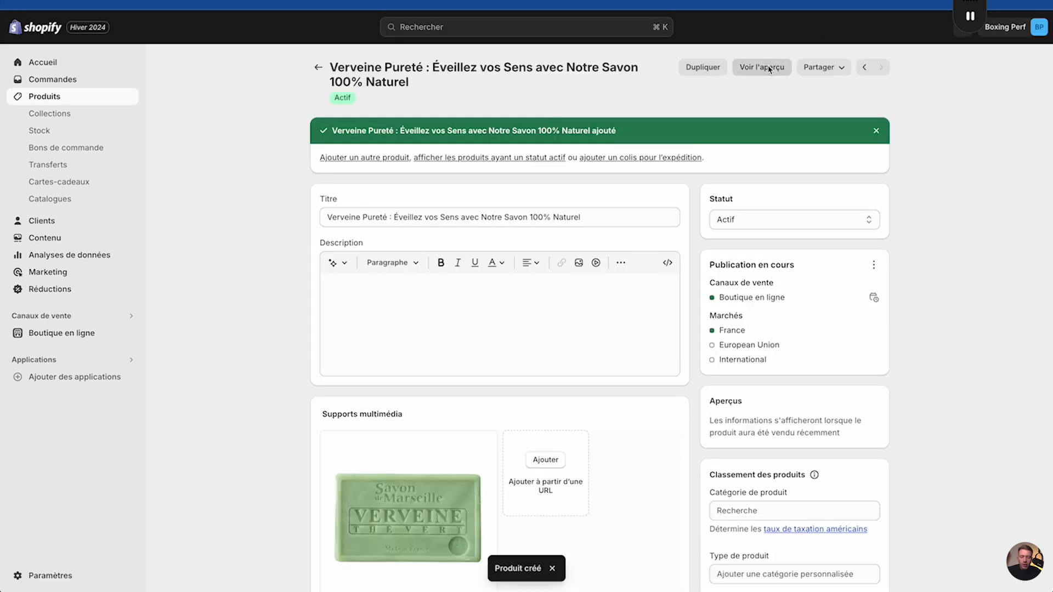
click(769, 67)
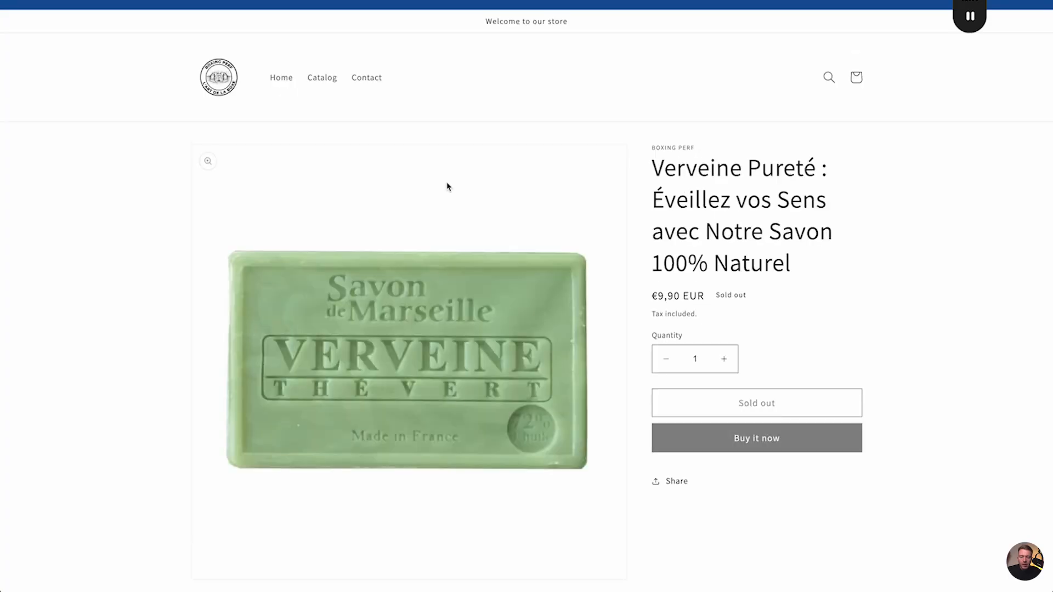
scroll(450, 289, down, 3)
scroll(450, 289, up, 3)
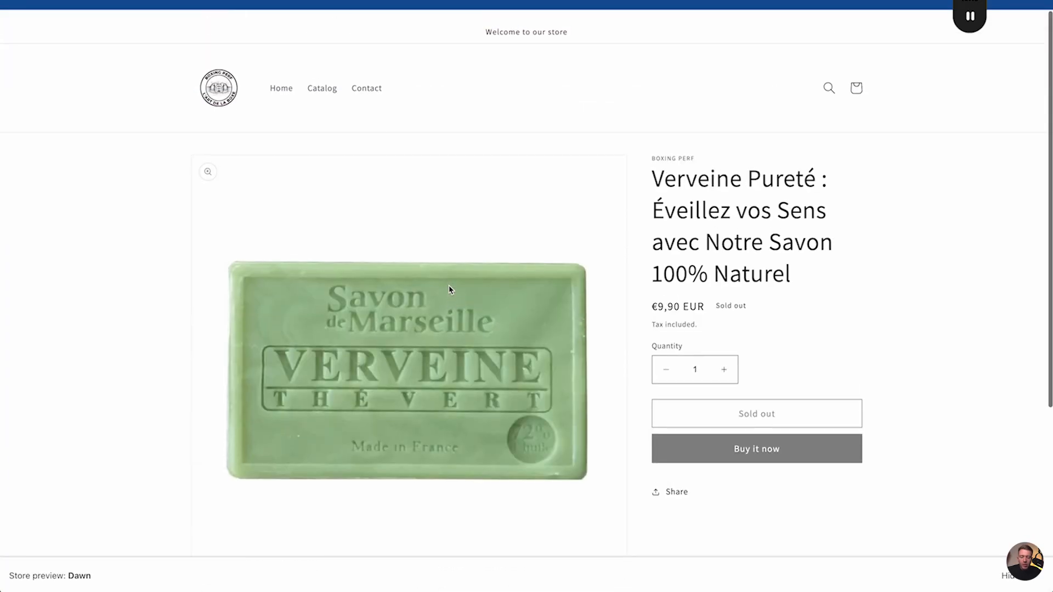
scroll(449, 289, down, 2)
scroll(450, 289, down, 2)
scroll(450, 290, up, 4)
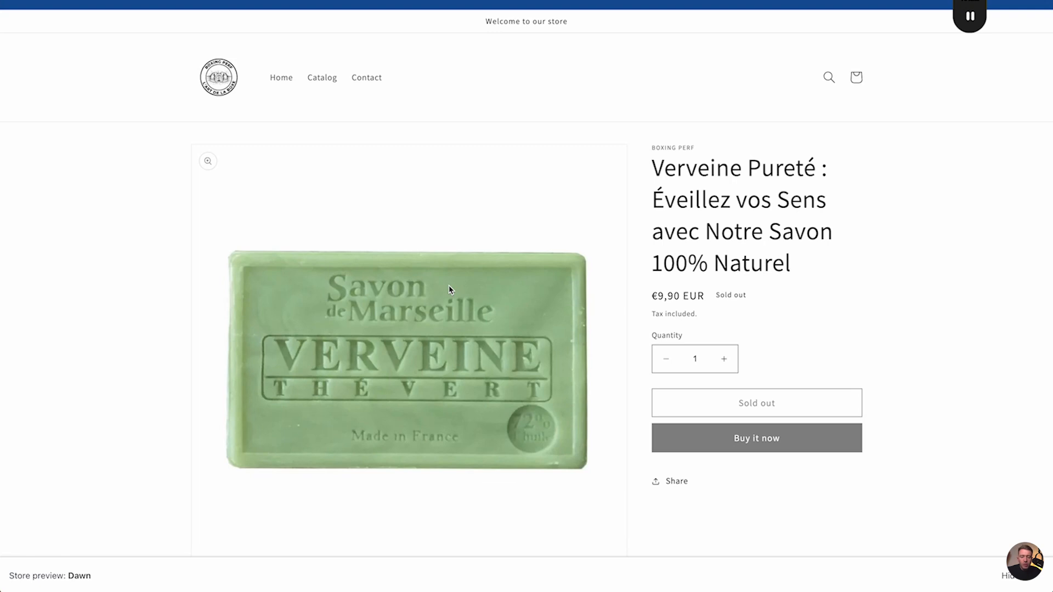
Step: Return to the product's Shopify admin page and adjust its on-hand stock at Shop location by 29
click(427, 4)
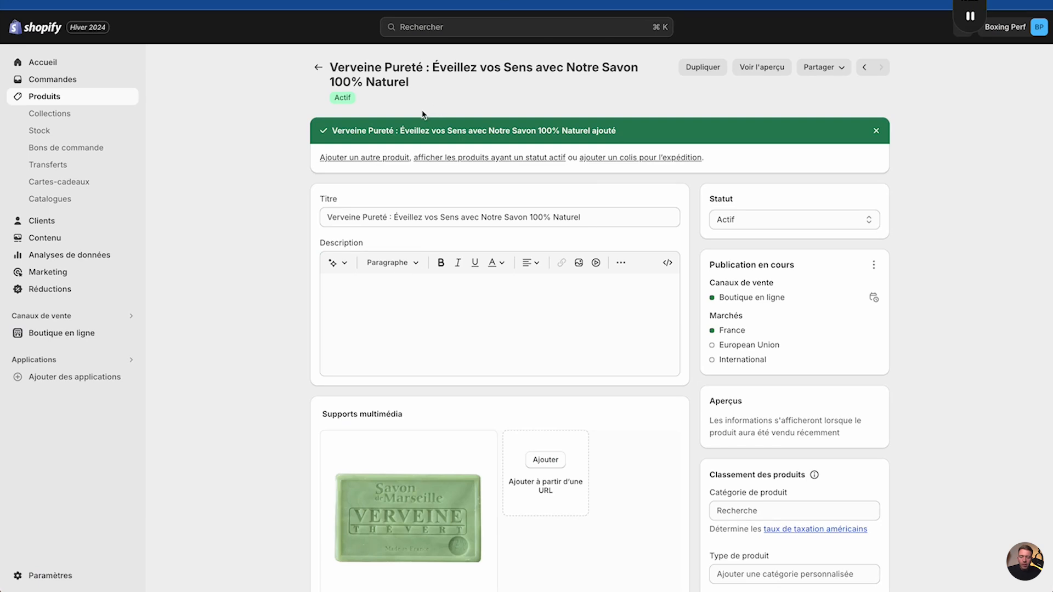
scroll(249, 335, down, 10)
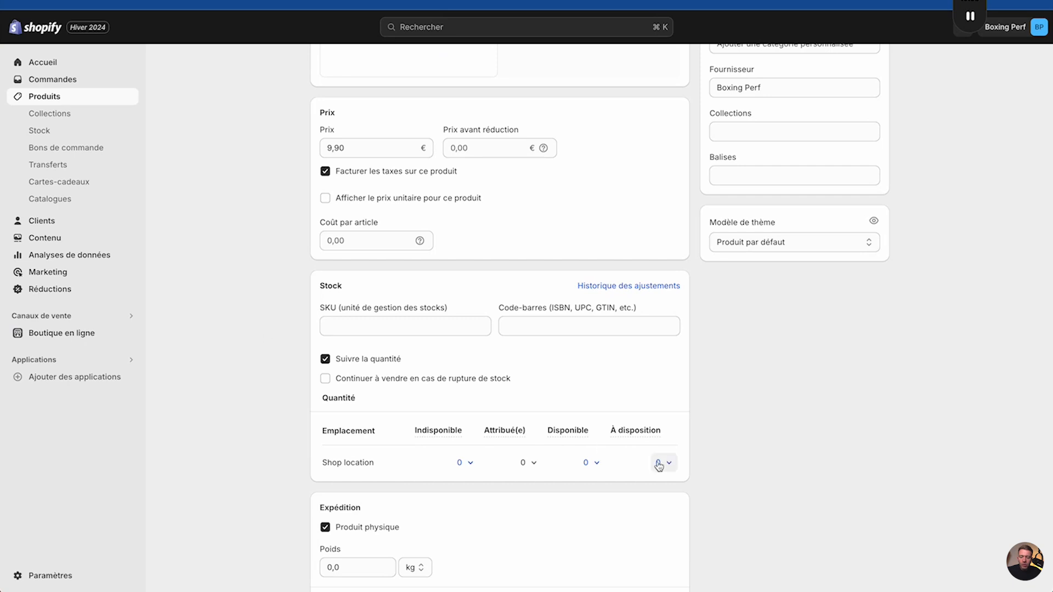
click(659, 463)
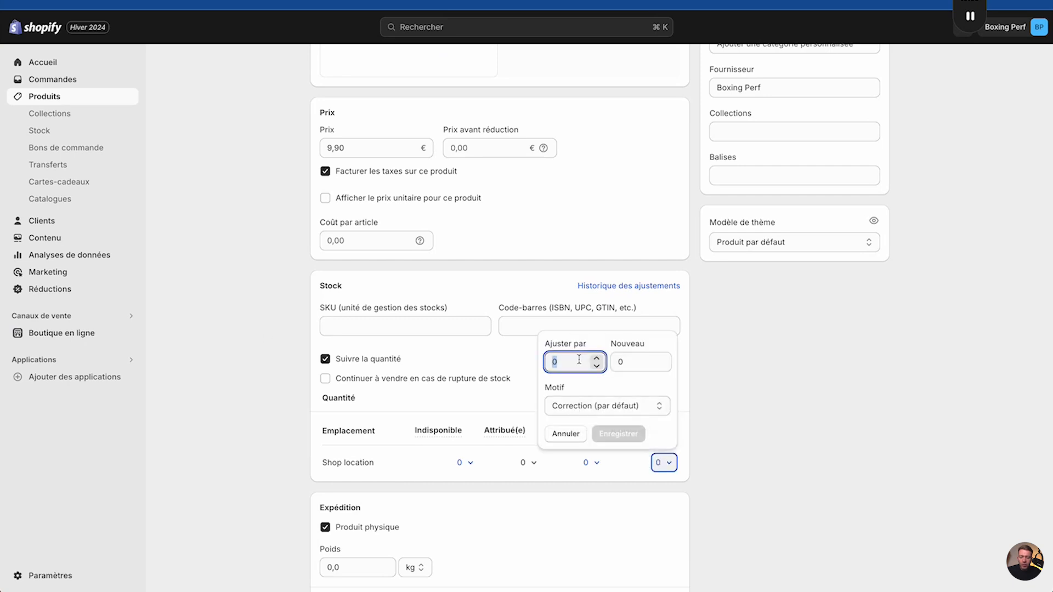
text(29)
click(618, 433)
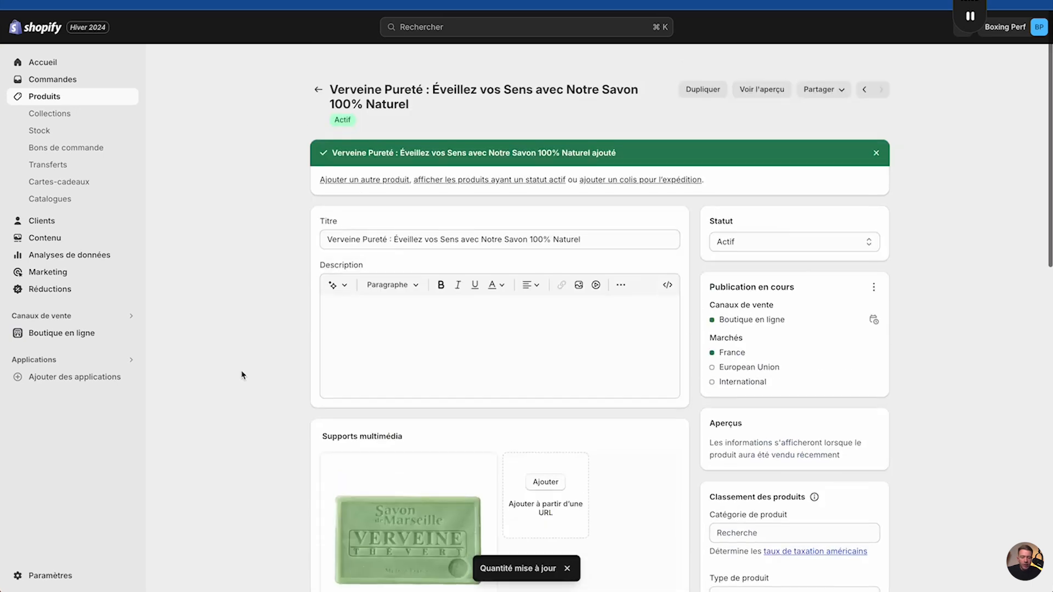
Step: Publish the Dawn 13.0.0 theme from the online store's theme library as the current theme
click(74, 333)
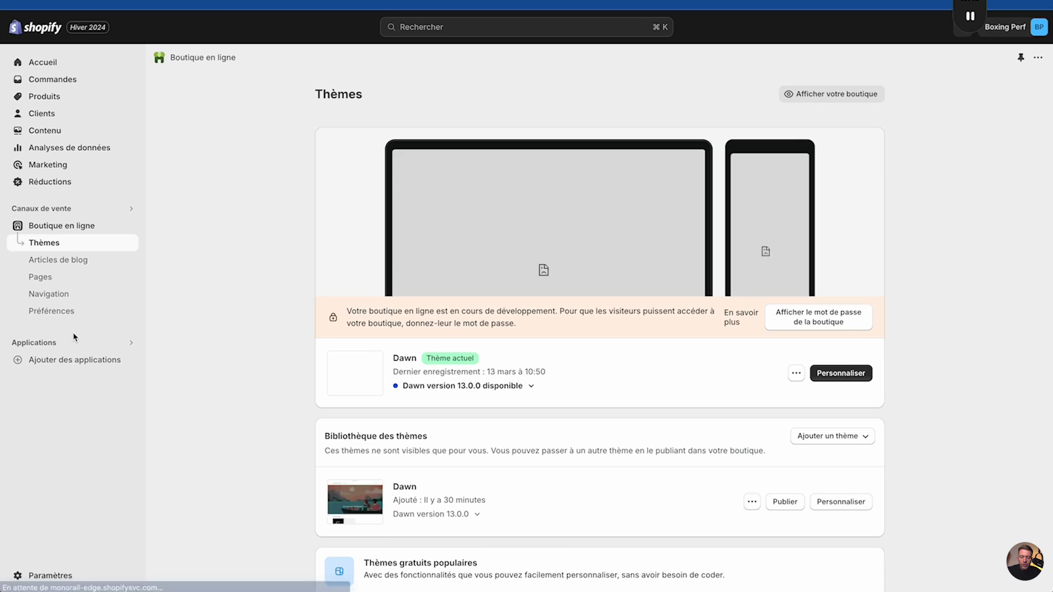
click(784, 501)
click(681, 388)
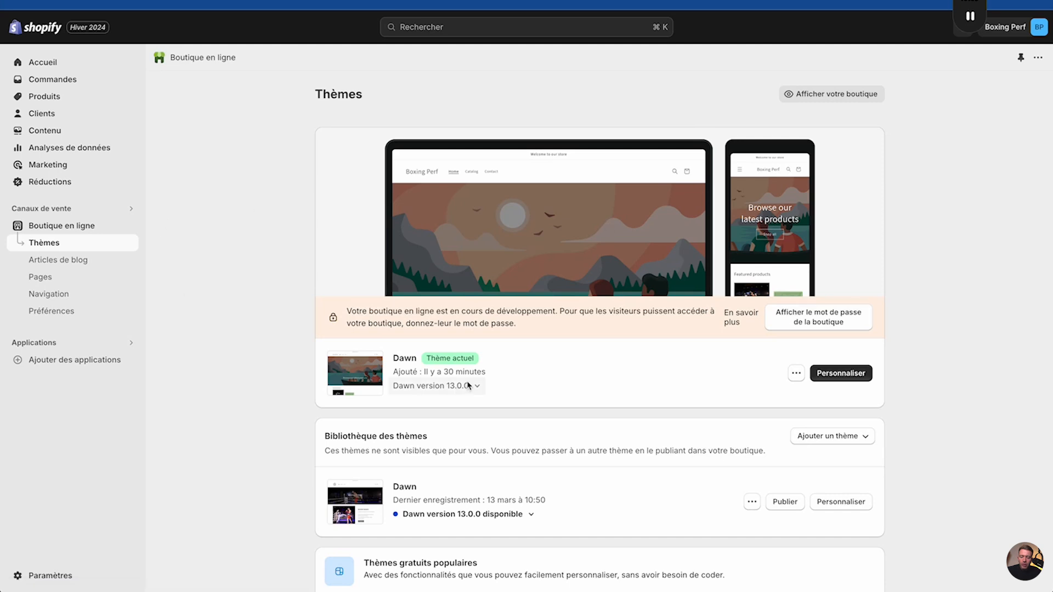
Step: Create a product template named savon-verveine based on Produit par défaut in the published Dawn theme, and preview it with the Verveine Pureté soap
click(838, 376)
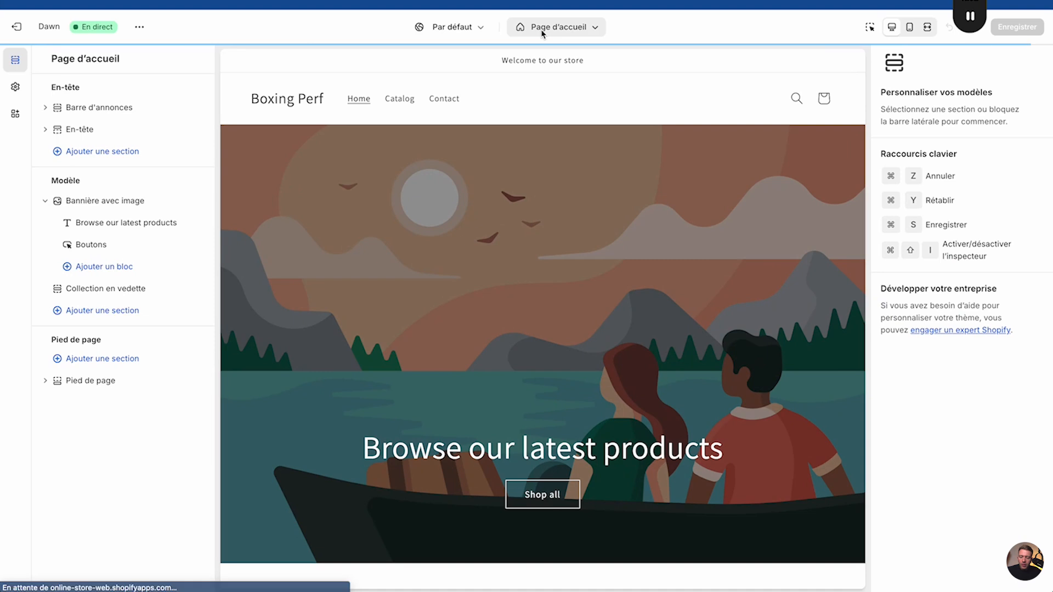
click(543, 30)
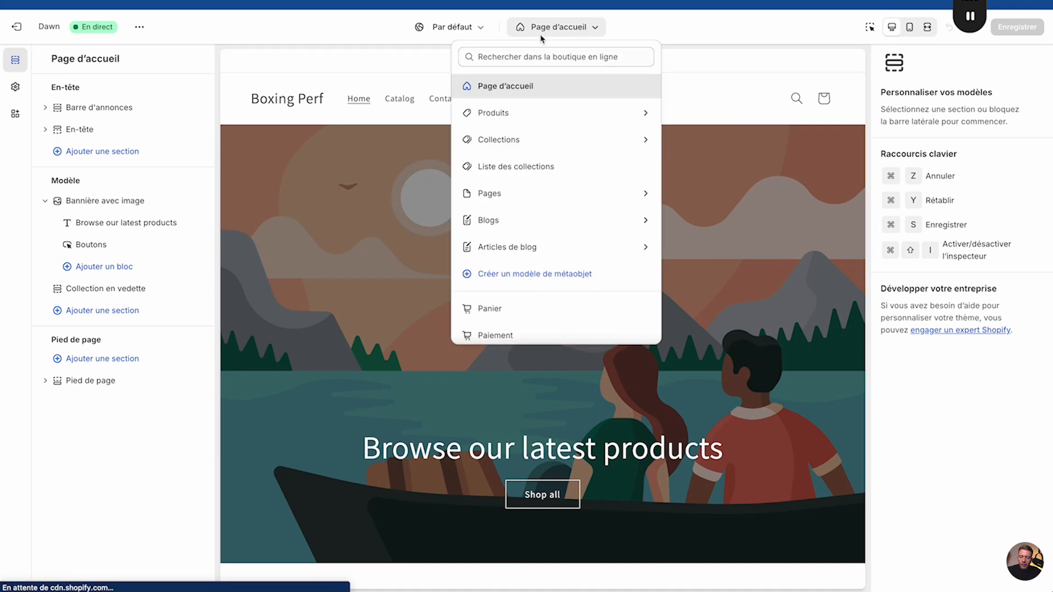
click(515, 112)
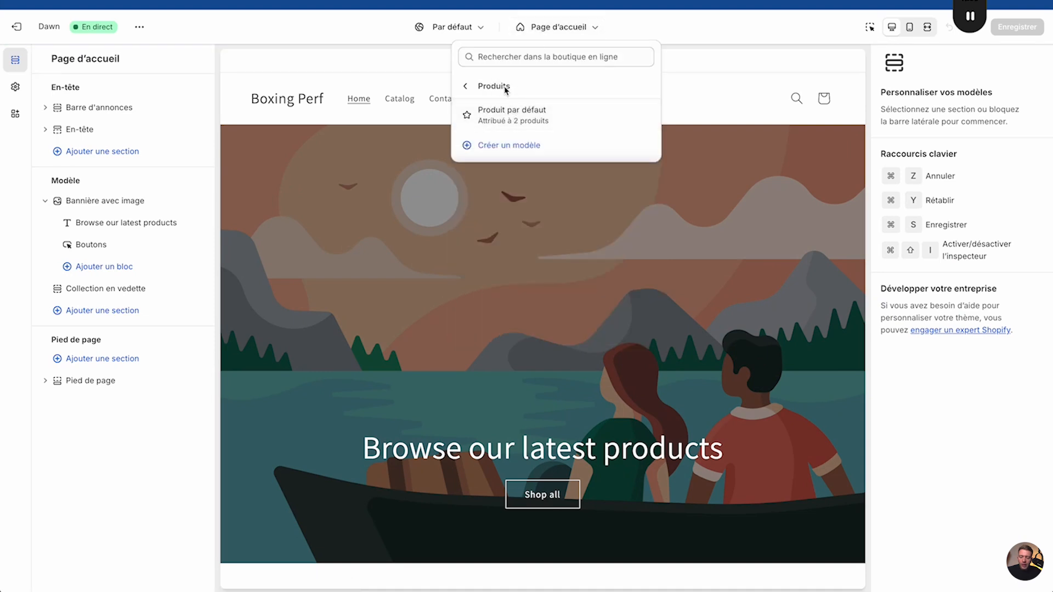
click(506, 146)
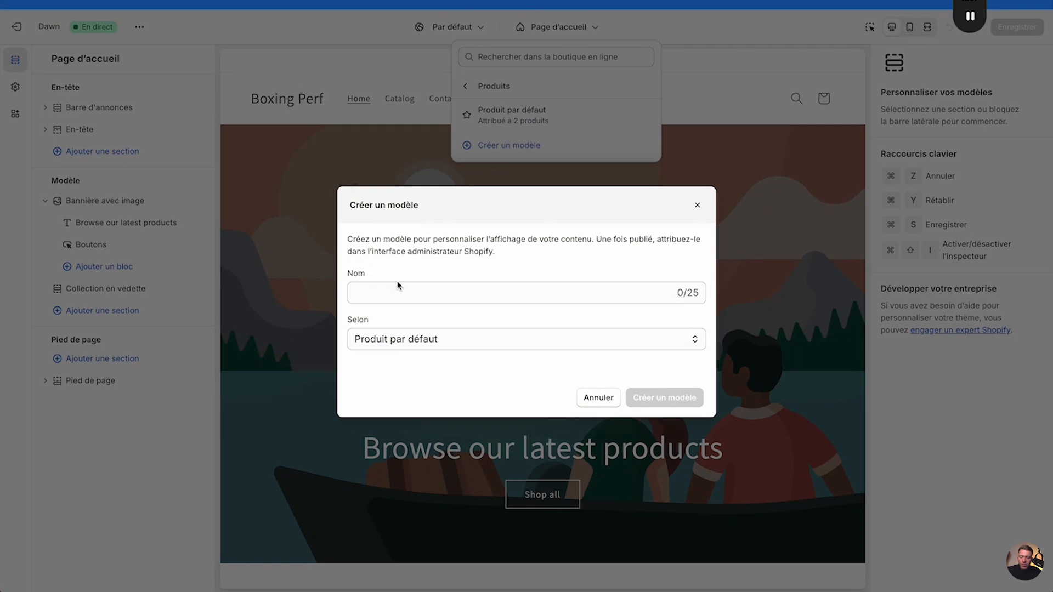
click(382, 296)
text(Savon)
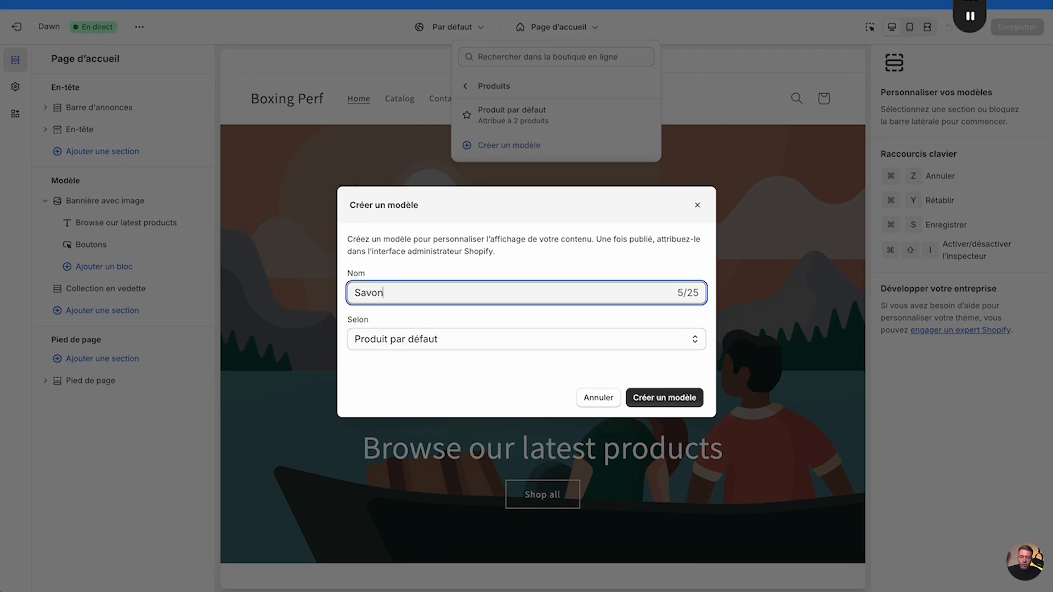
text(-verveine)
click(674, 398)
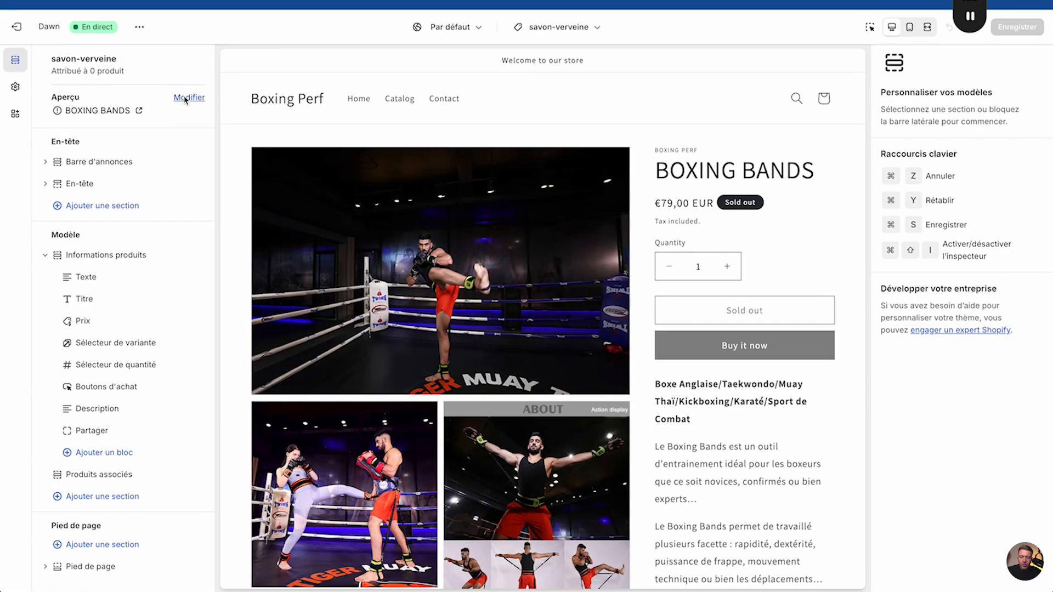
click(186, 99)
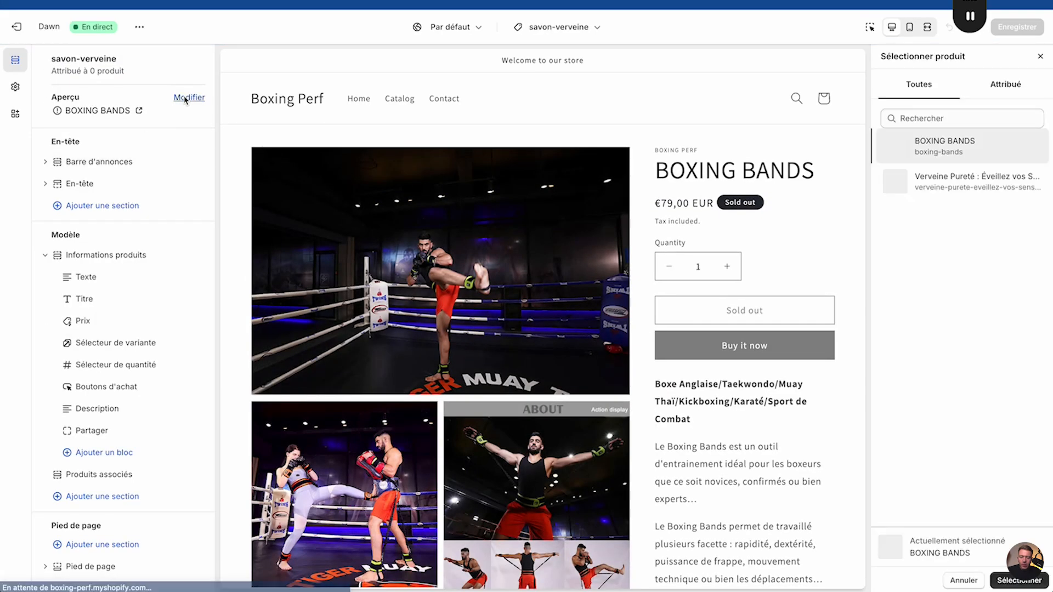
click(924, 182)
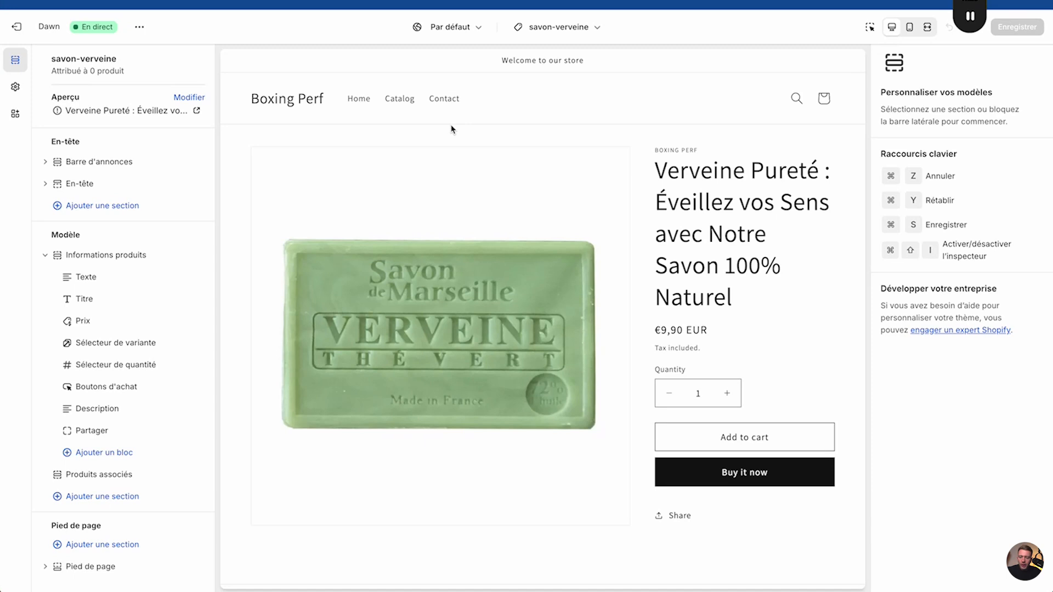
Step: Add an Image avec texte section to the savon-verveine template and place it above Informations produits
click(45, 255)
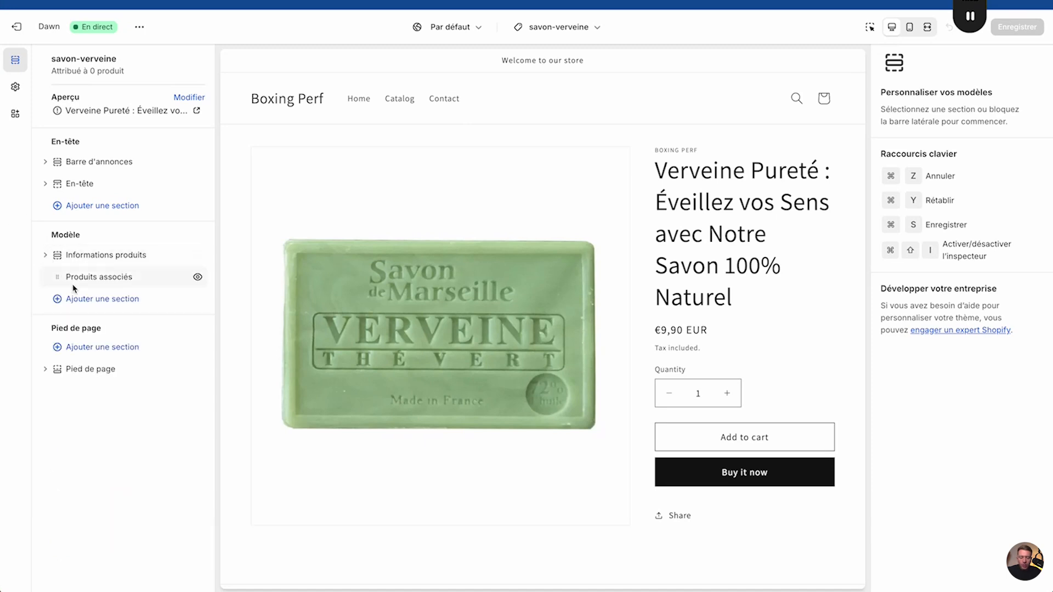
click(101, 302)
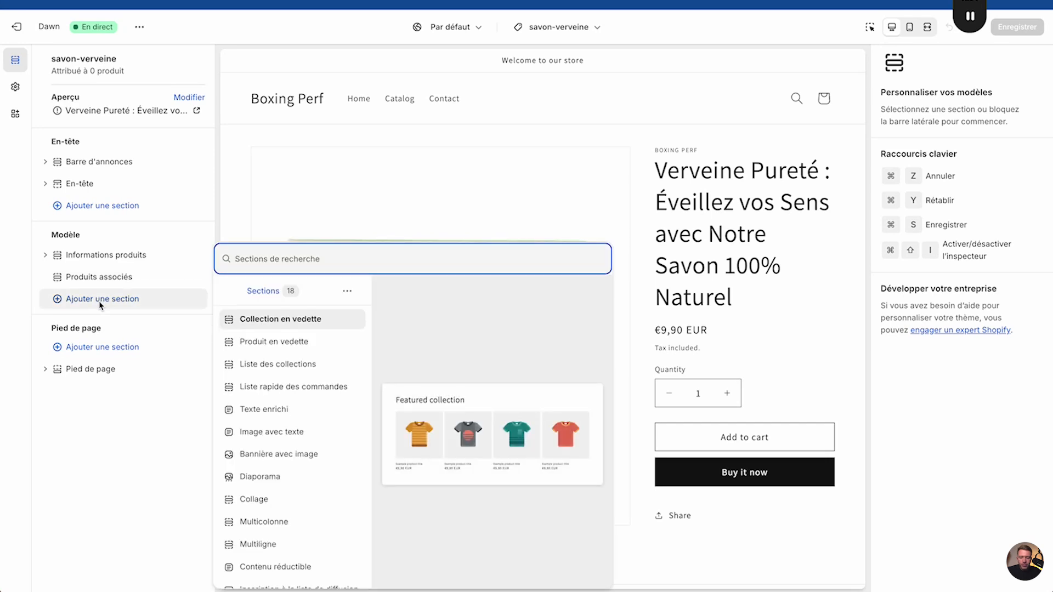
scroll(272, 479, down, 1)
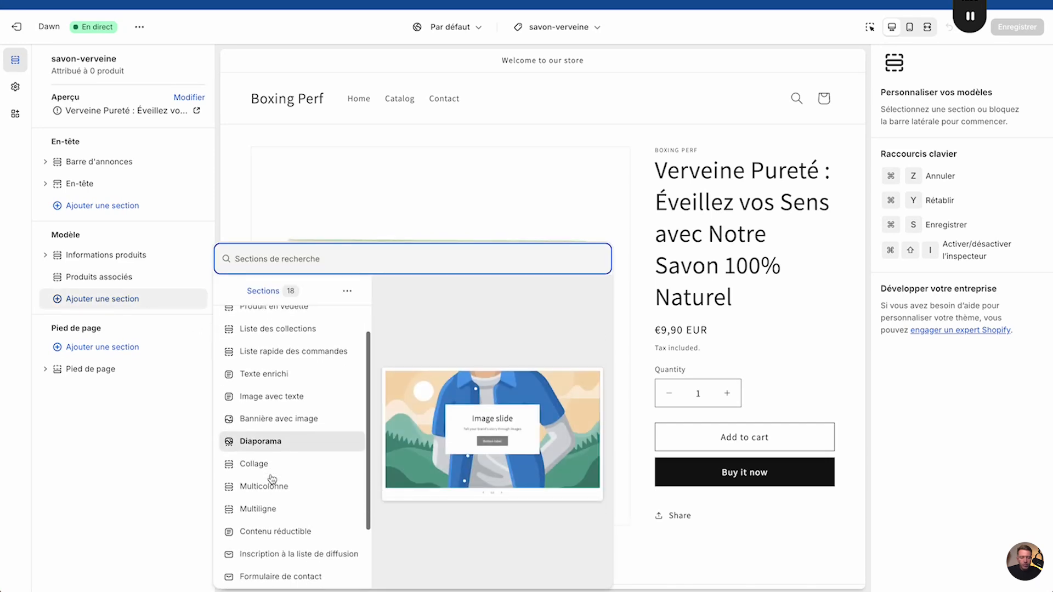
scroll(272, 474, up, 1)
scroll(274, 454, down, 1)
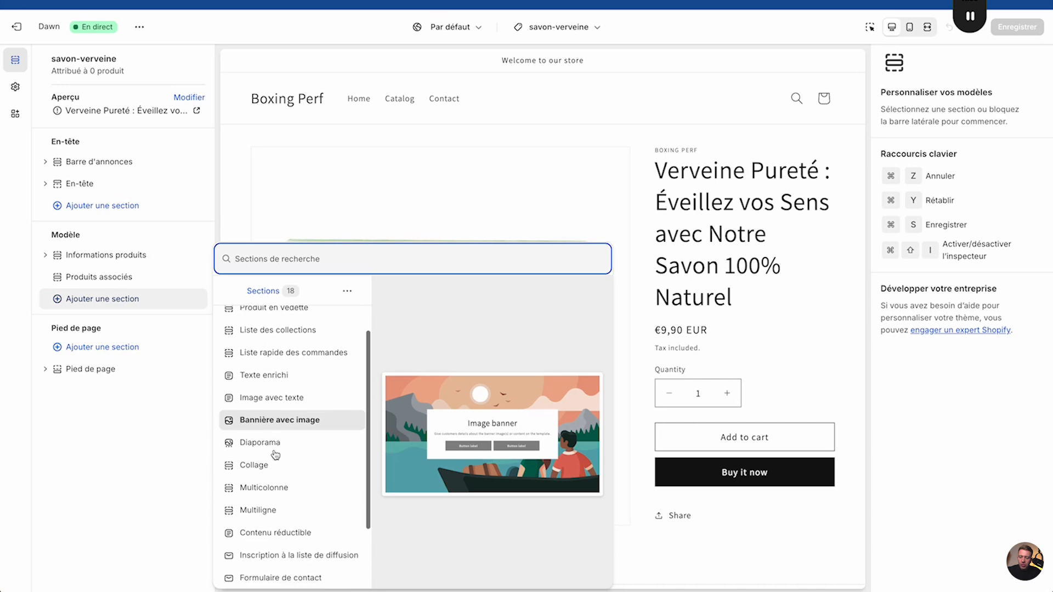
scroll(275, 455, down, 2)
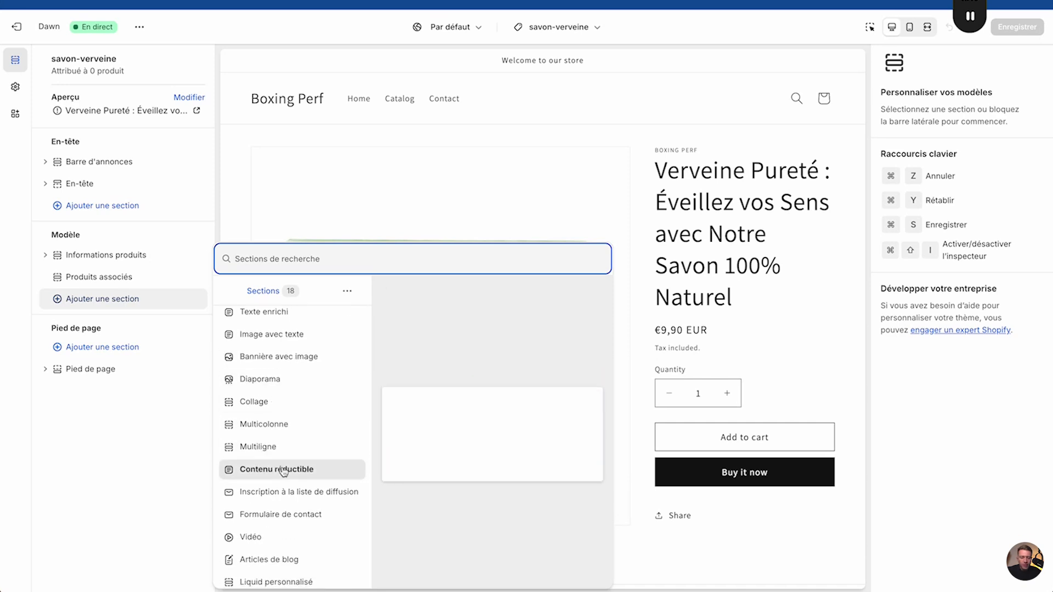
scroll(283, 470, down, 1)
scroll(283, 471, up, 3)
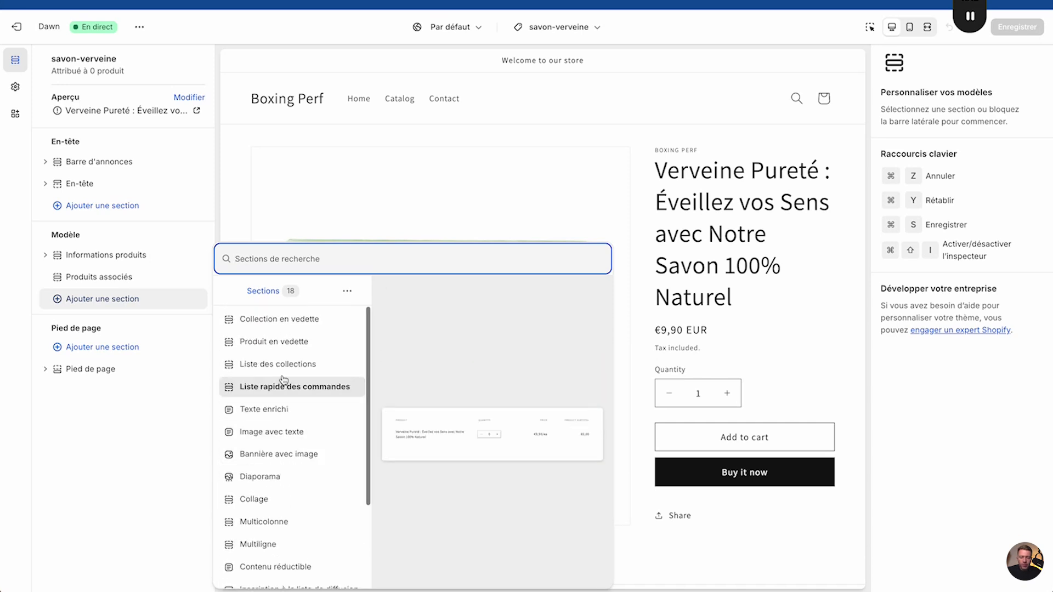
click(271, 433)
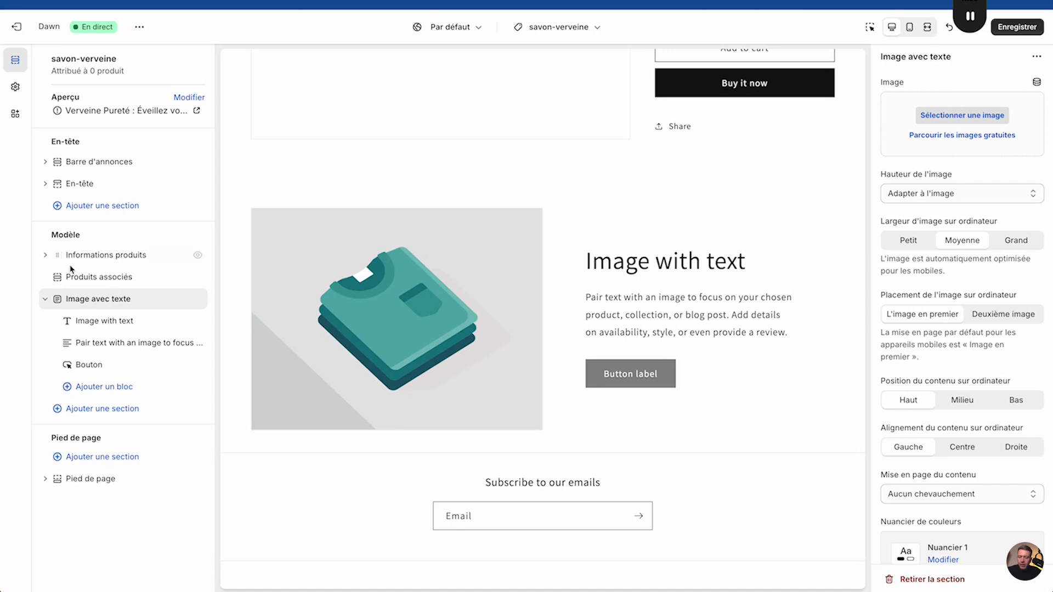
drag(57, 301, 56, 256)
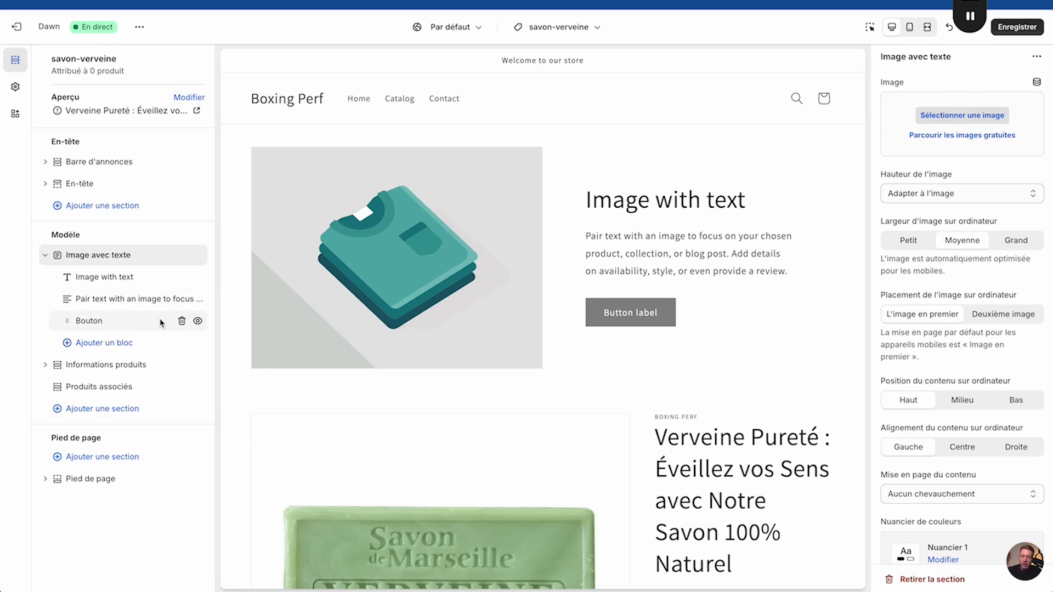
Step: Remove the button block from the Image avec texte section and set its image to savon-verveine-naturel-bio-1 from the store library
click(182, 321)
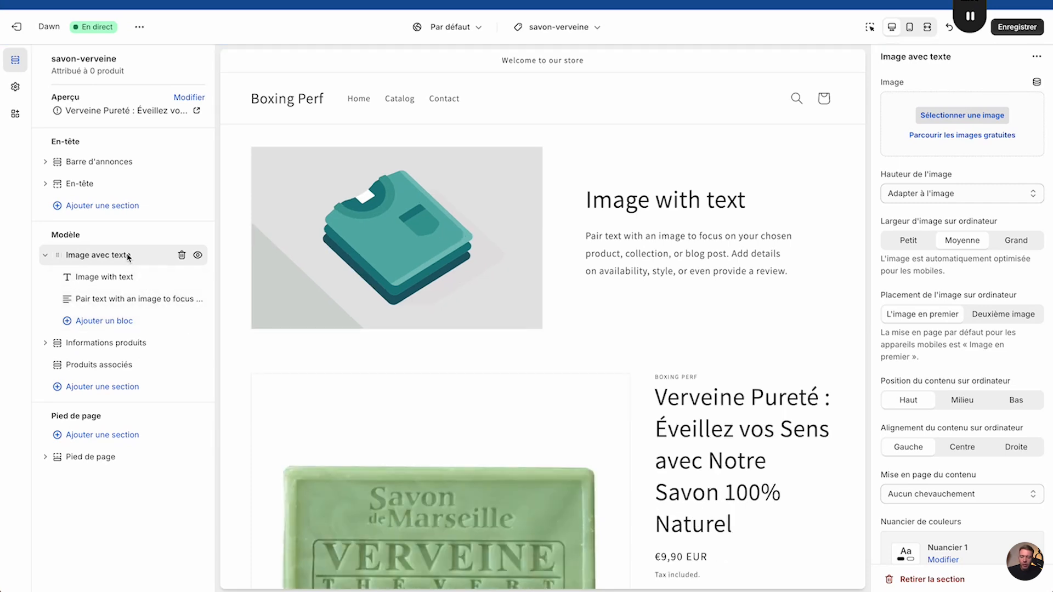
click(943, 116)
click(412, 244)
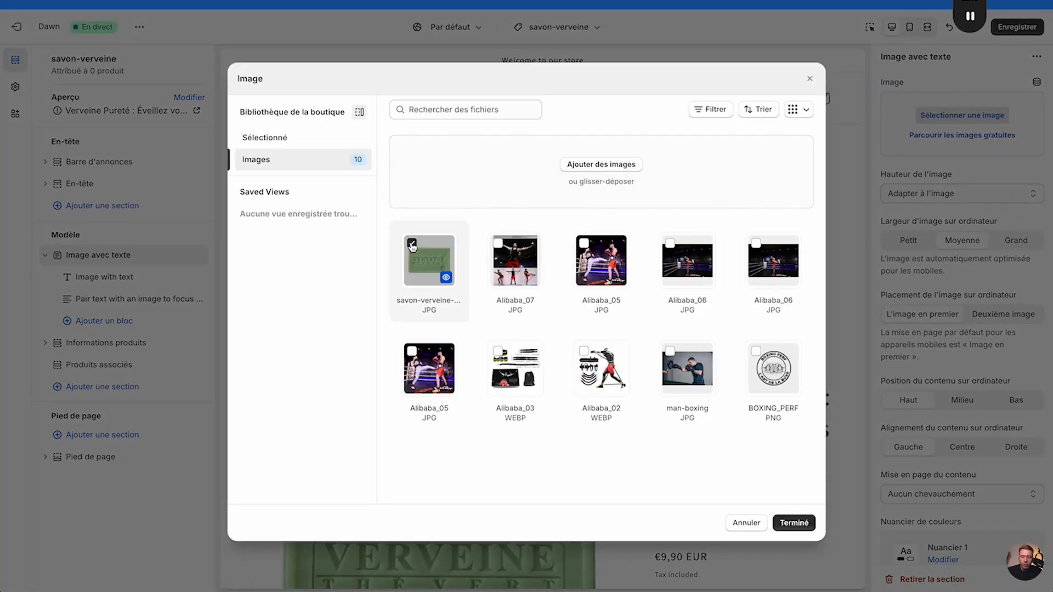
click(789, 523)
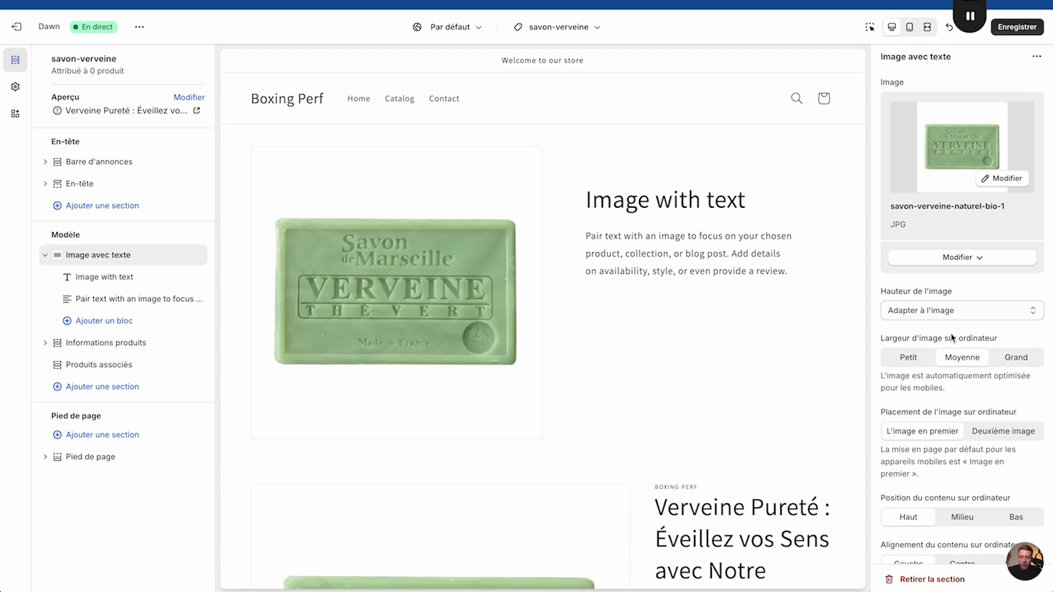
Step: Examine the Image avec texte section's image height, layout, animation and margin settings, and check the template in the mobile preview
click(960, 313)
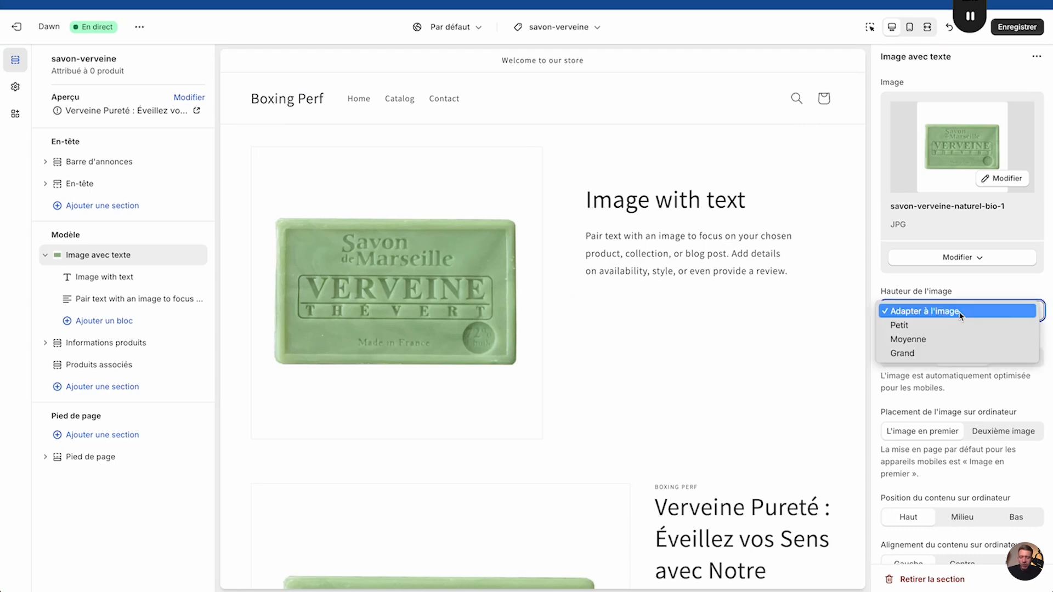
click(828, 346)
scroll(971, 502, down, 5)
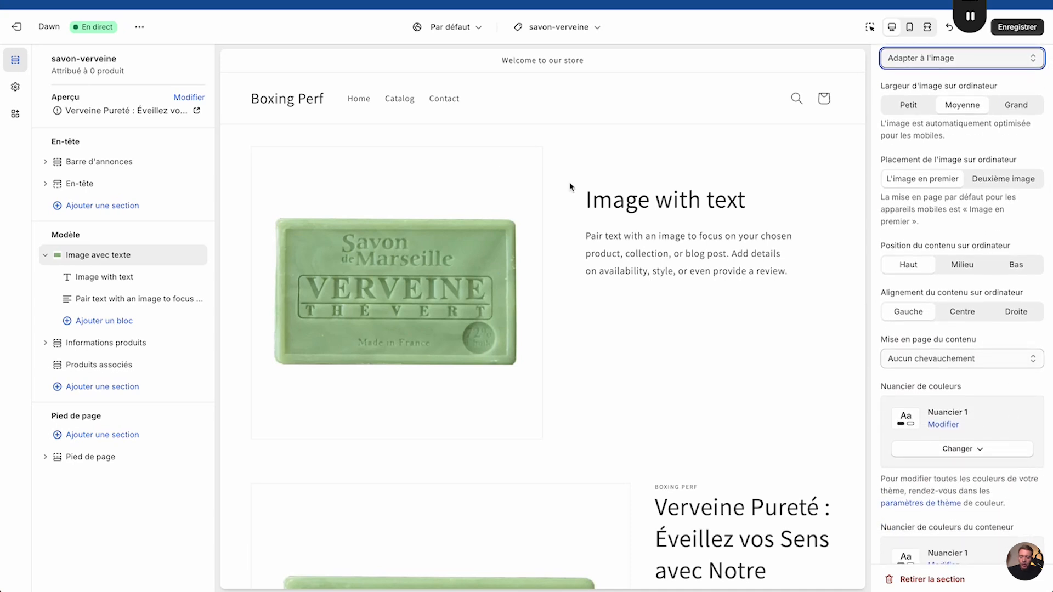
scroll(982, 435, down, 2)
scroll(981, 434, down, 4)
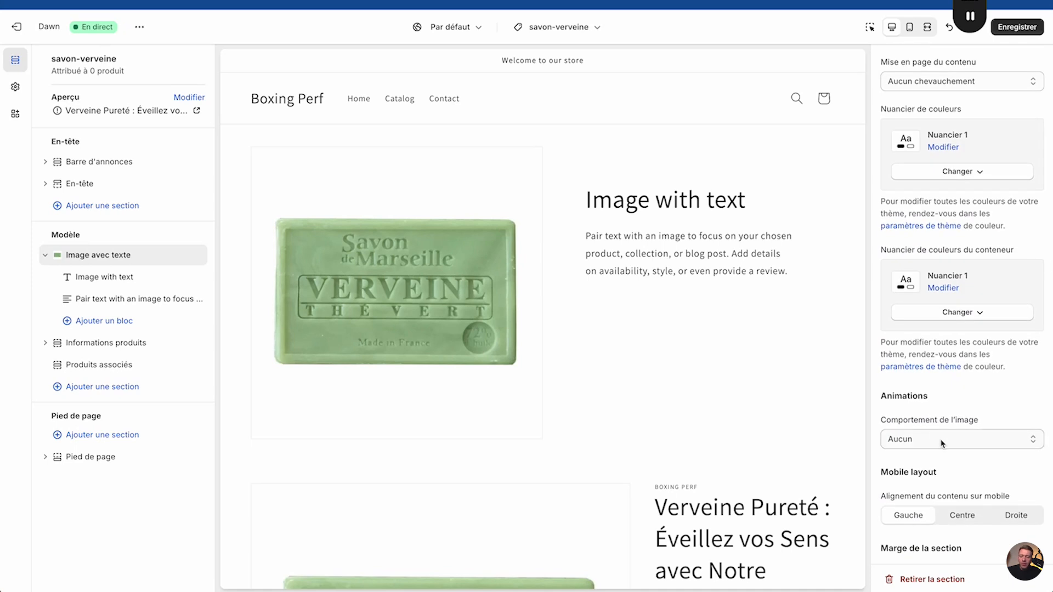
scroll(941, 443, down, 3)
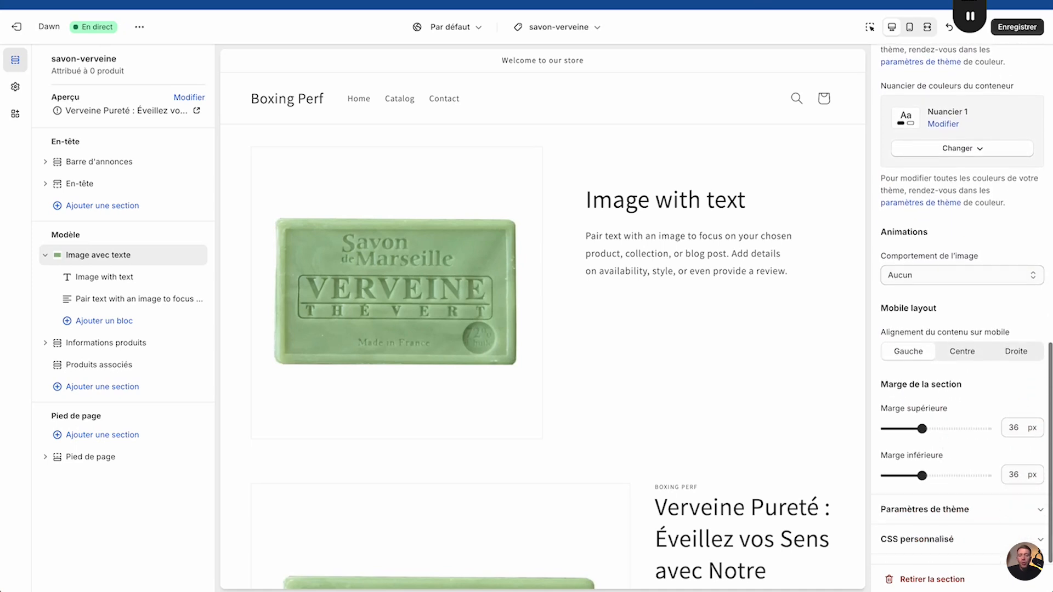
click(911, 30)
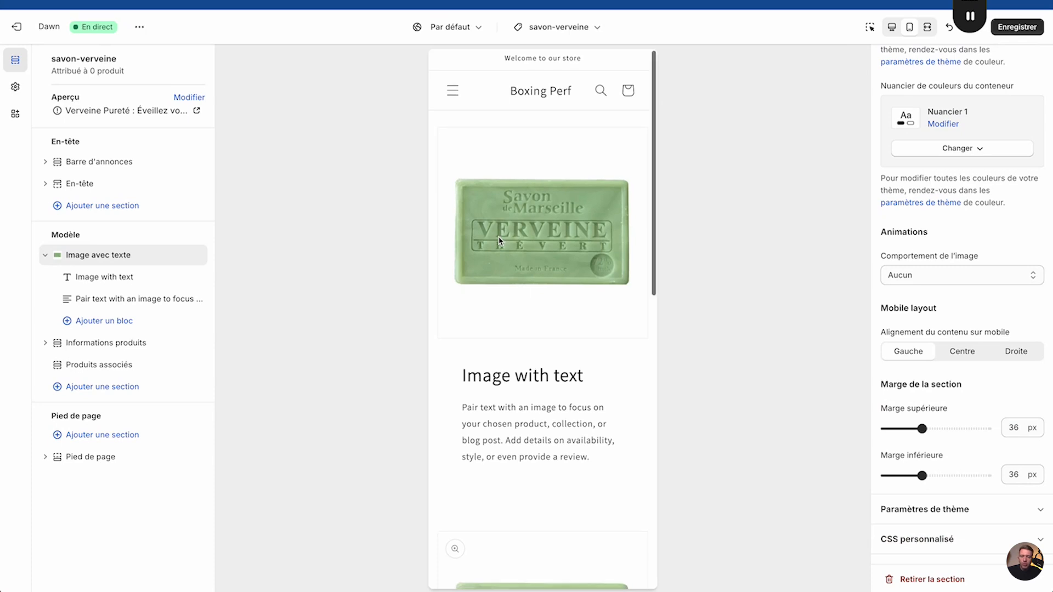
scroll(499, 240, down, 5)
scroll(500, 239, up, 5)
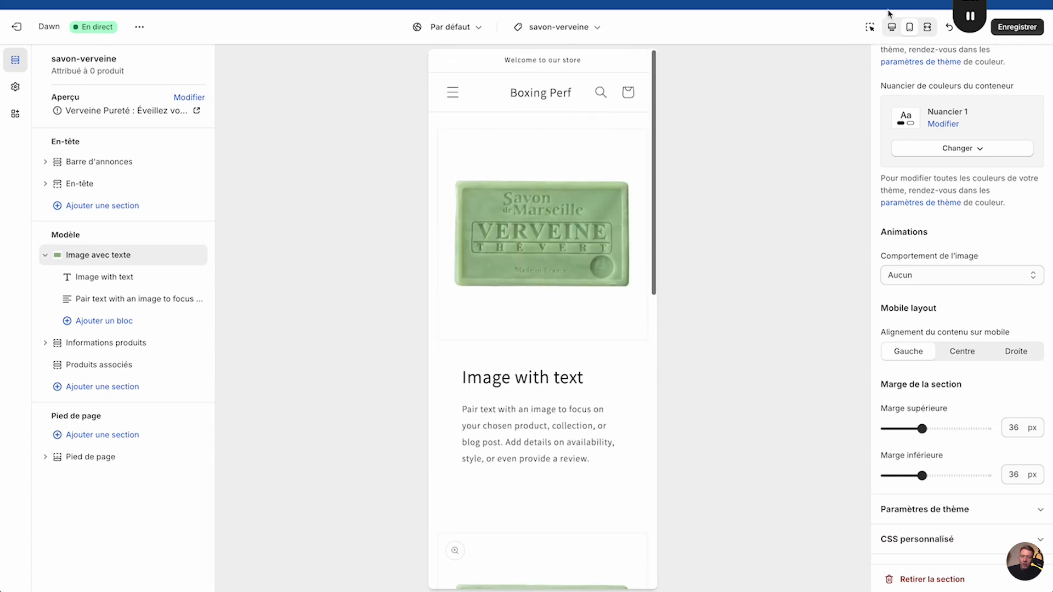
click(892, 26)
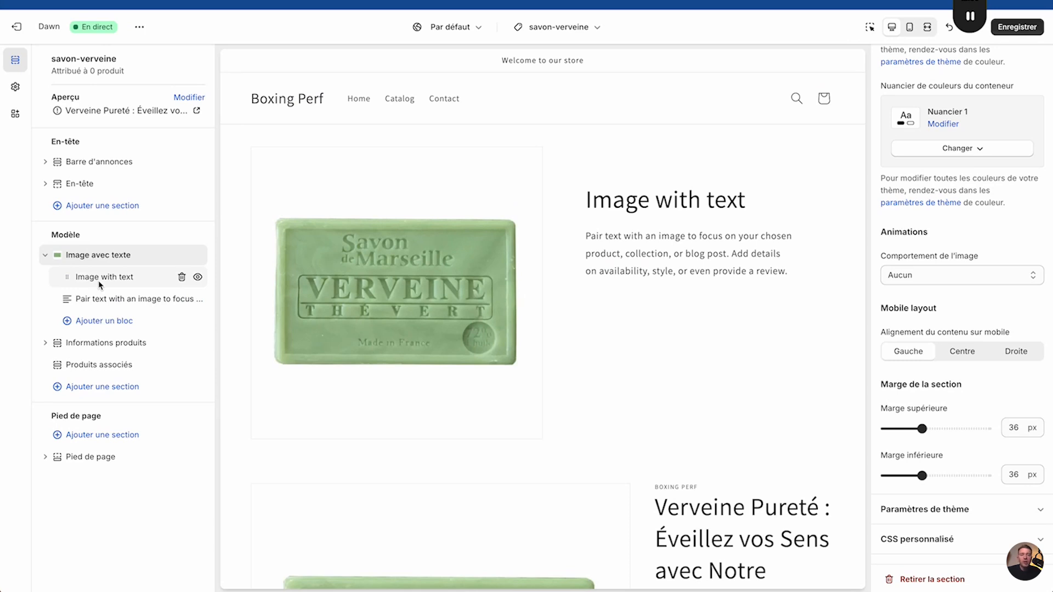
Step: Copy the headline "Plongez dans la Fraîcheur de la Verveine : Un Luxe Naturel au Quotidien" from the Copywritter reply in ChatGPT
click(99, 284)
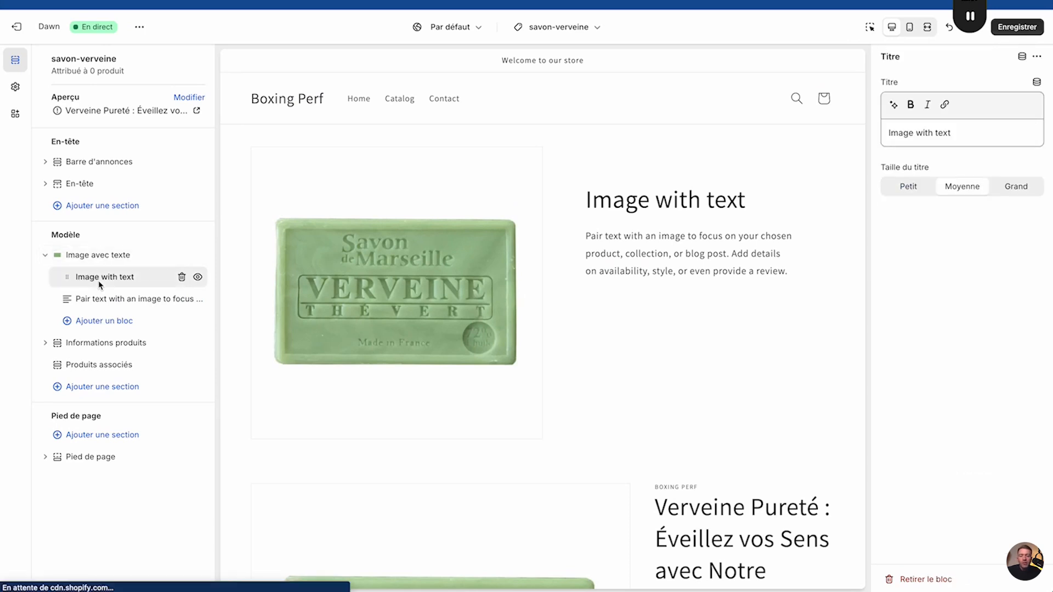
key(ctrl+Up)
click(200, 109)
scroll(411, 194, down, 15)
scroll(411, 193, up, 5)
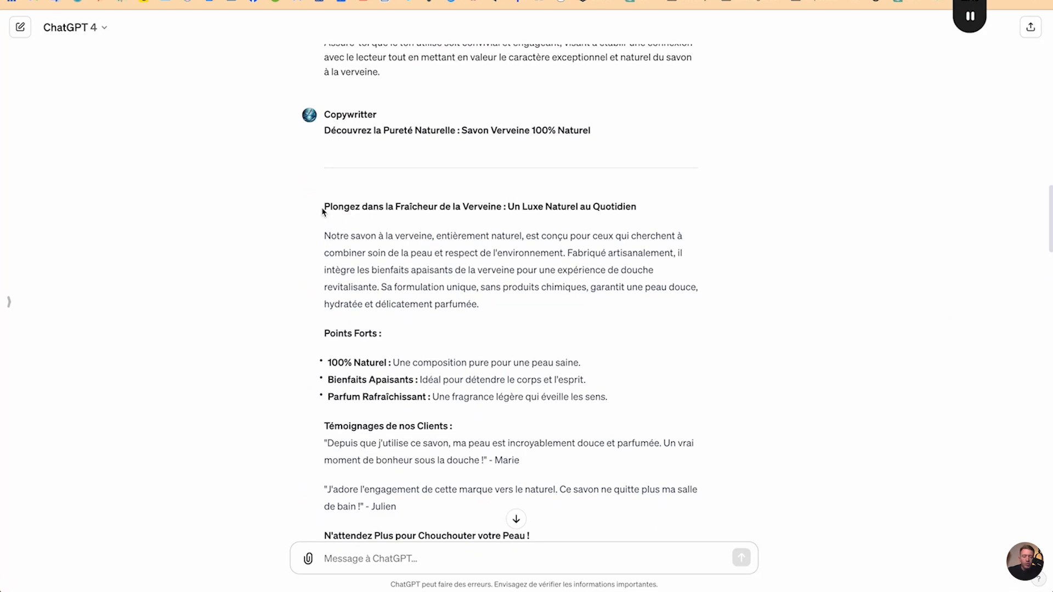
drag(322, 211, 651, 217)
key(super+c)
Step: Back in the Shopify theme editor, replace the Image avec texte title with the copied headline and cut out ": Un Luxe Naturel au Quotidien"
key(ctrl+Up)
click(496, 280)
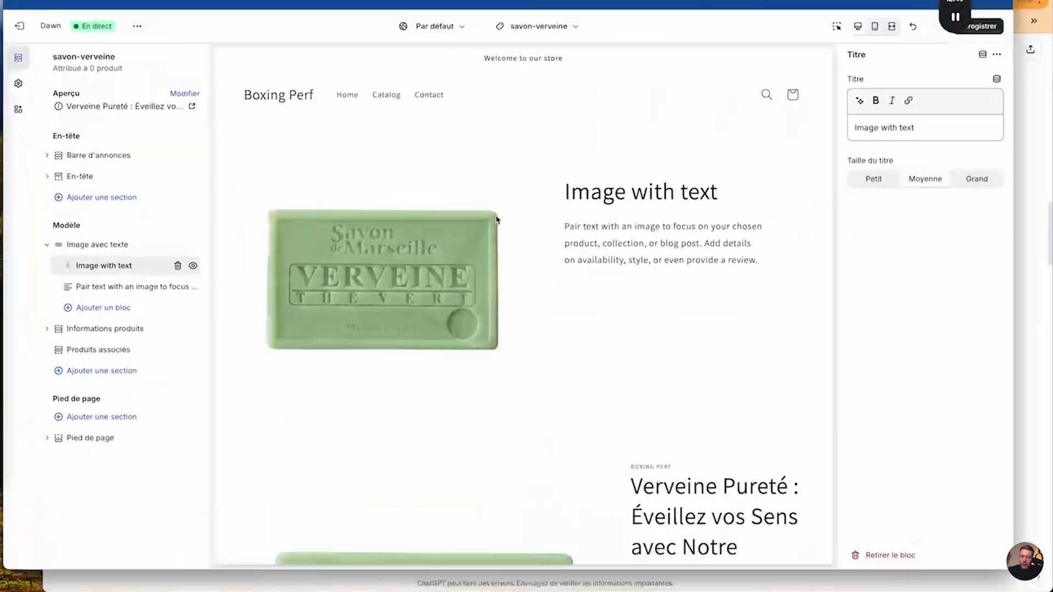
triple_click(930, 138)
key(super+v)
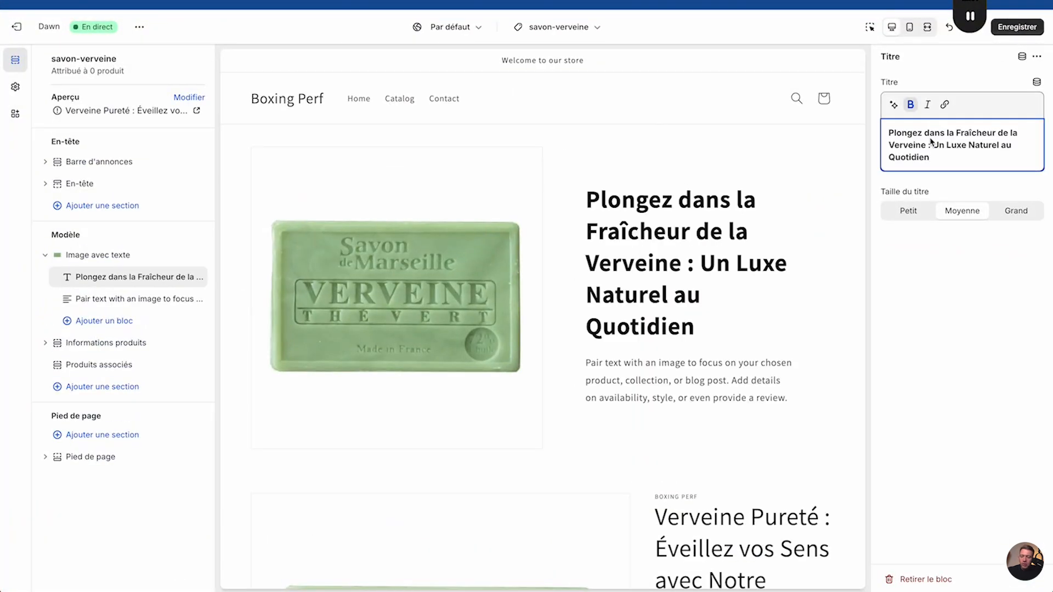
drag(929, 145, 965, 166)
key(super+c)
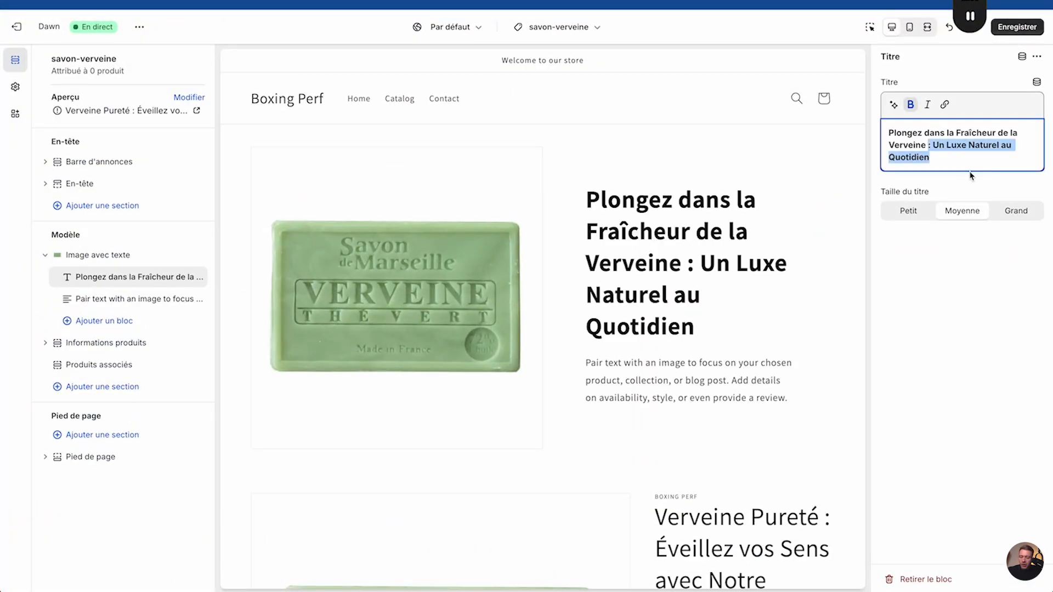
key(BackSpace)
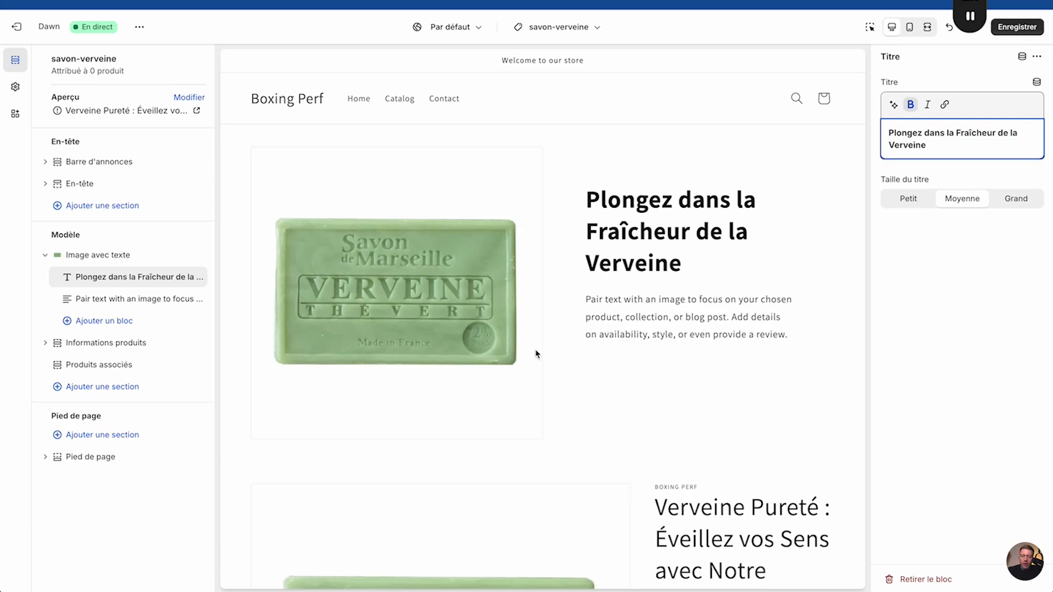
Step: Add a Texte enrichi section to the template and place it between Image avec texte and Informations produits
click(133, 268)
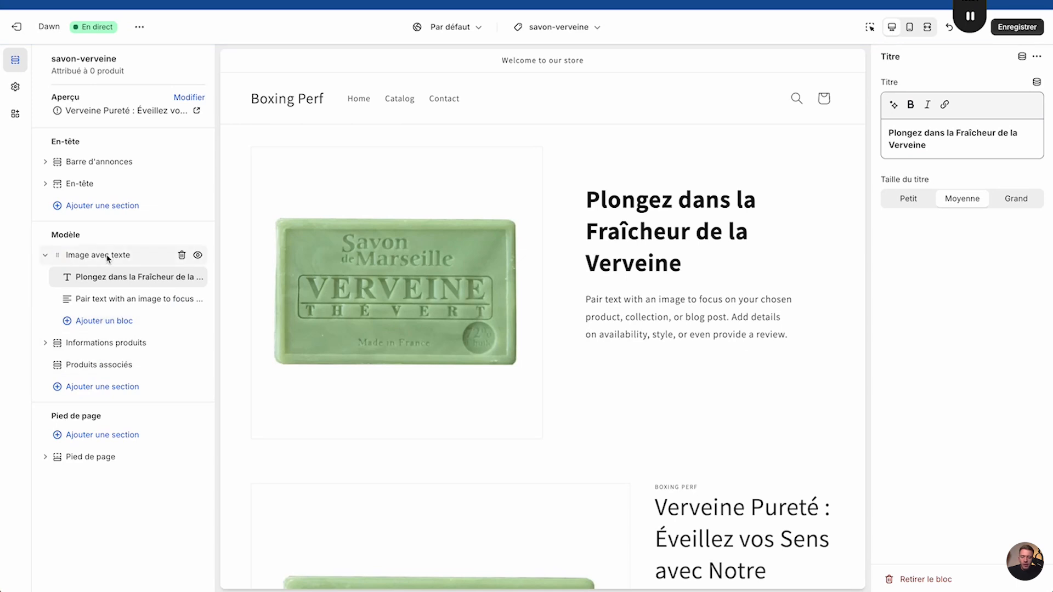
click(106, 385)
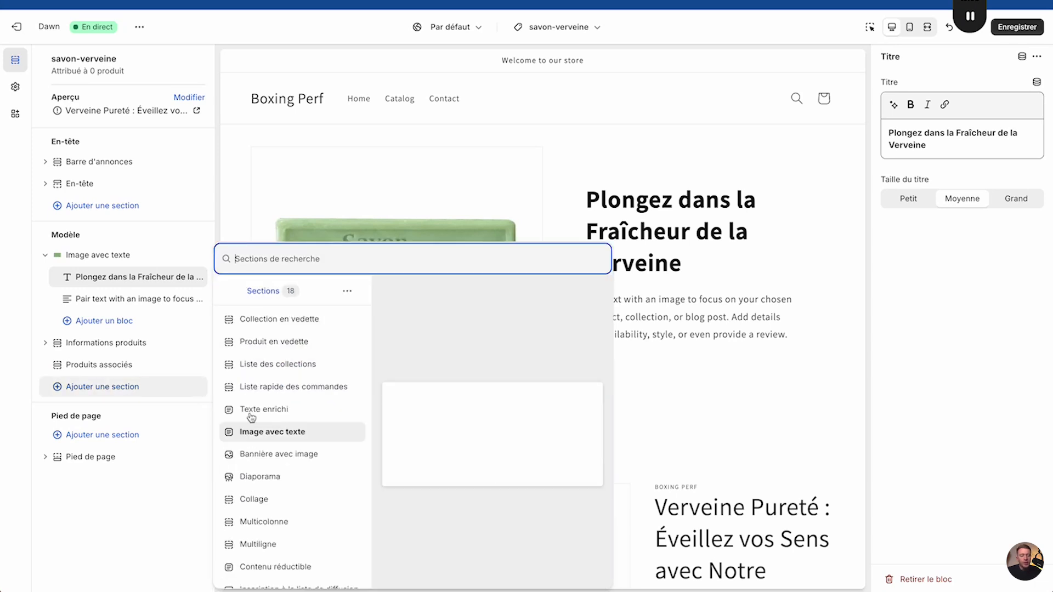
scroll(270, 458, down, 1)
scroll(275, 439, down, 1)
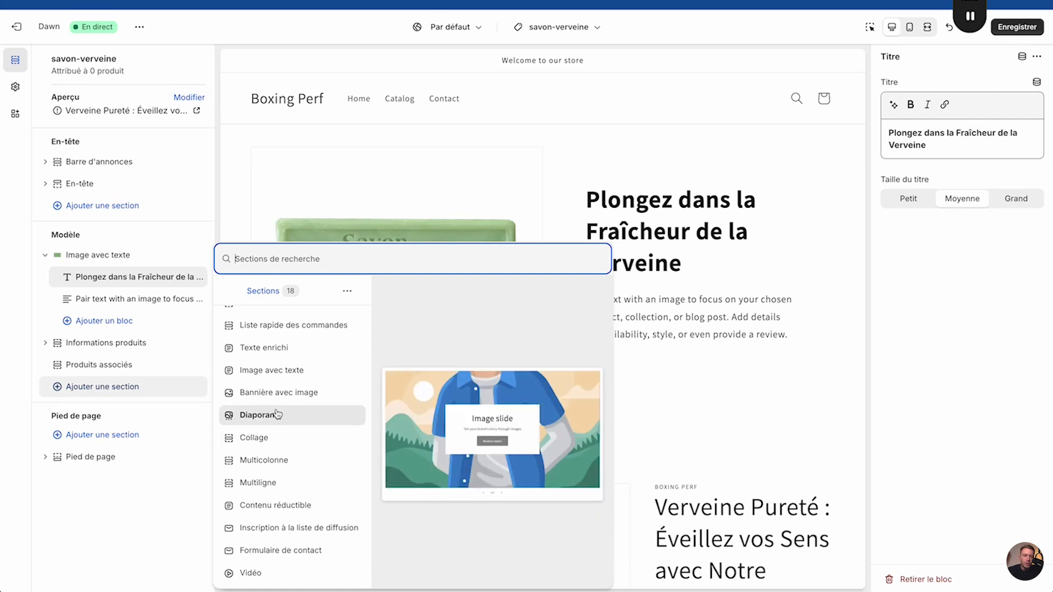
scroll(277, 439, down, 1)
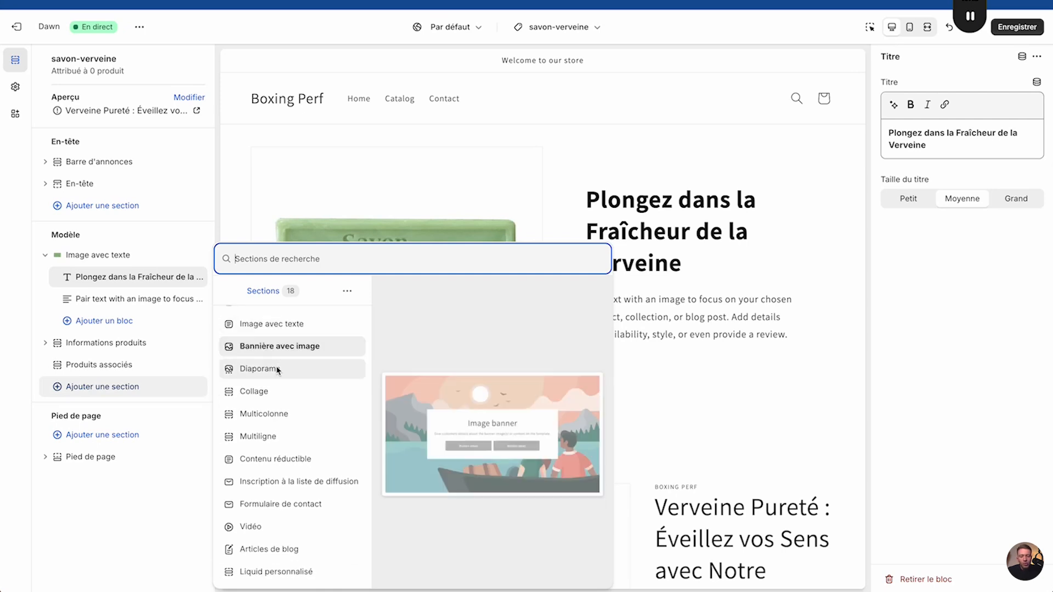
scroll(267, 460, up, 3)
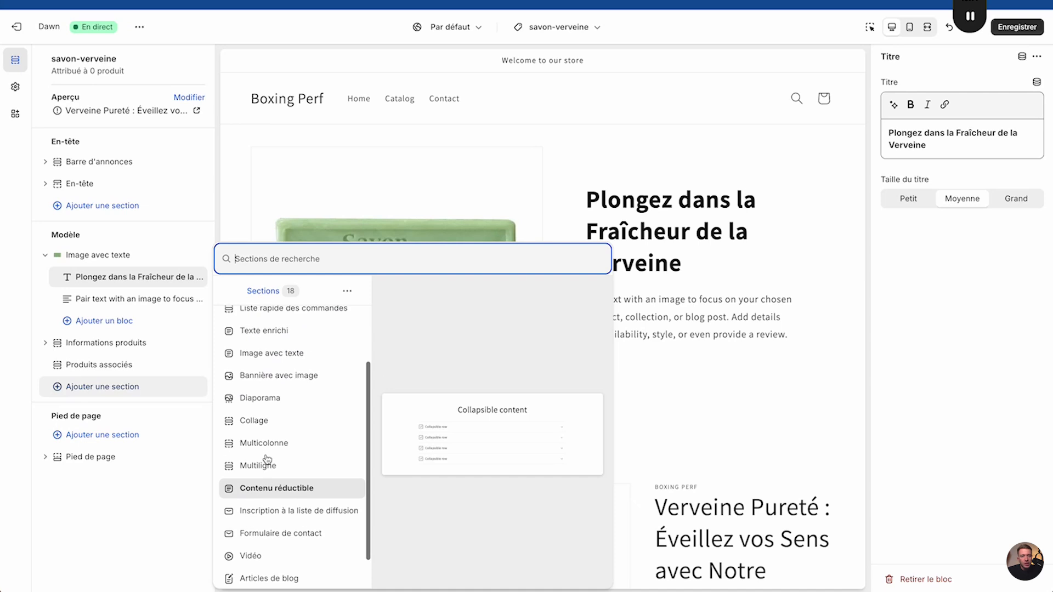
key(Escape)
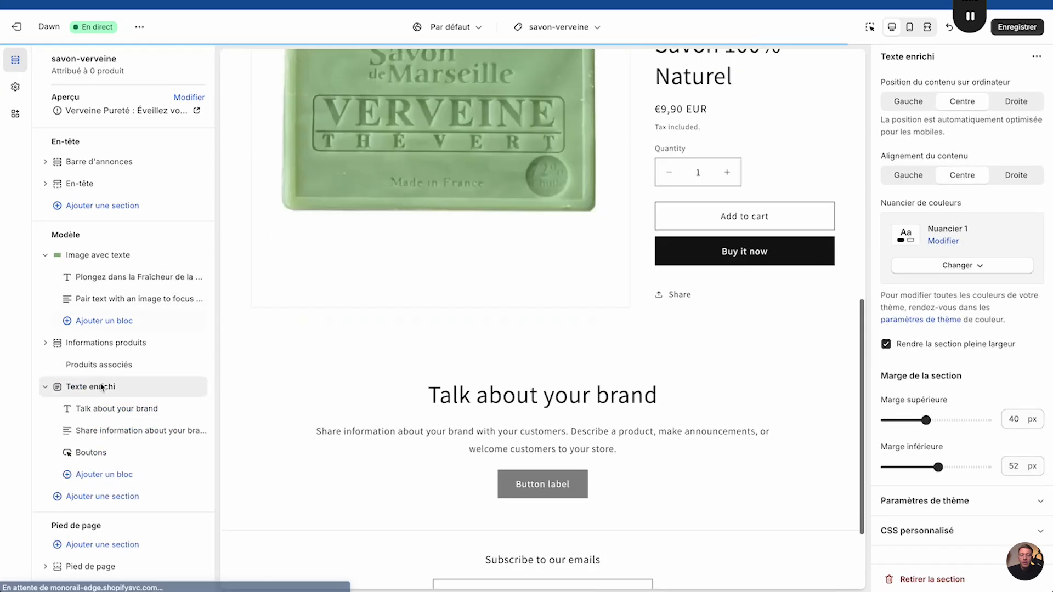
drag(56, 386, 105, 342)
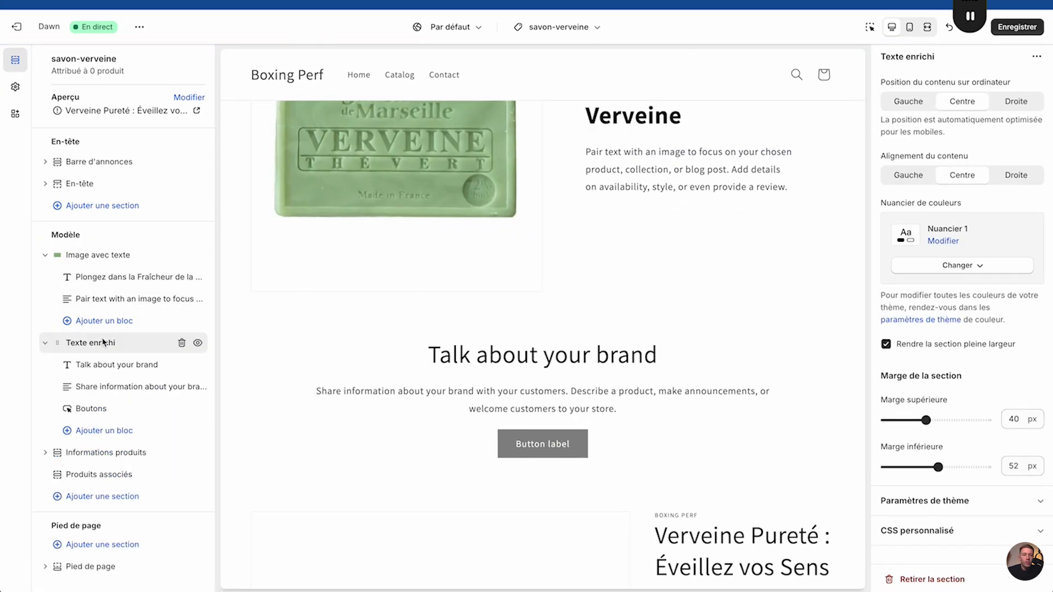
Step: Replace the Texte enrichi title with the cut text, without its leading colon, so it reads "Un Luxe Naturel au Quotidien"
click(83, 365)
triple_click(953, 137)
key(super+v)
drag(896, 135, 875, 137)
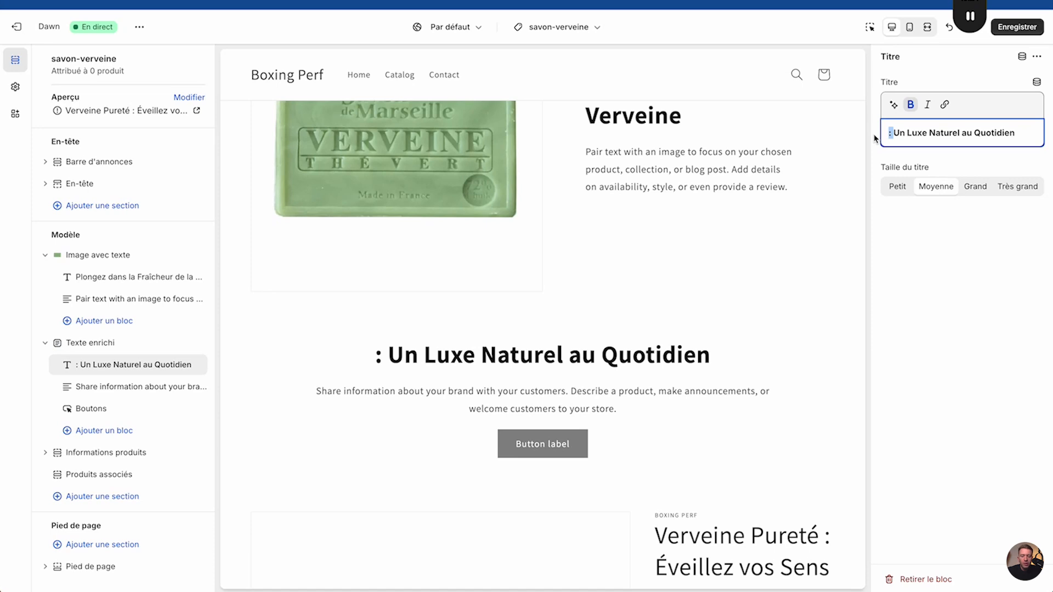
key(BackSpace)
scroll(591, 301, up, 3)
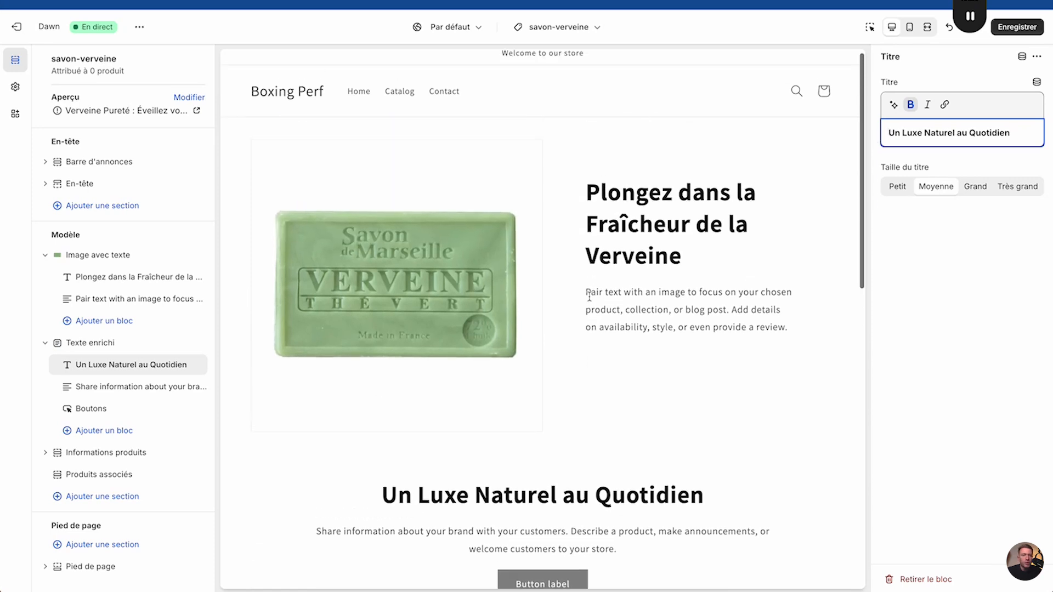
click(148, 364)
scroll(628, 205, up, 7)
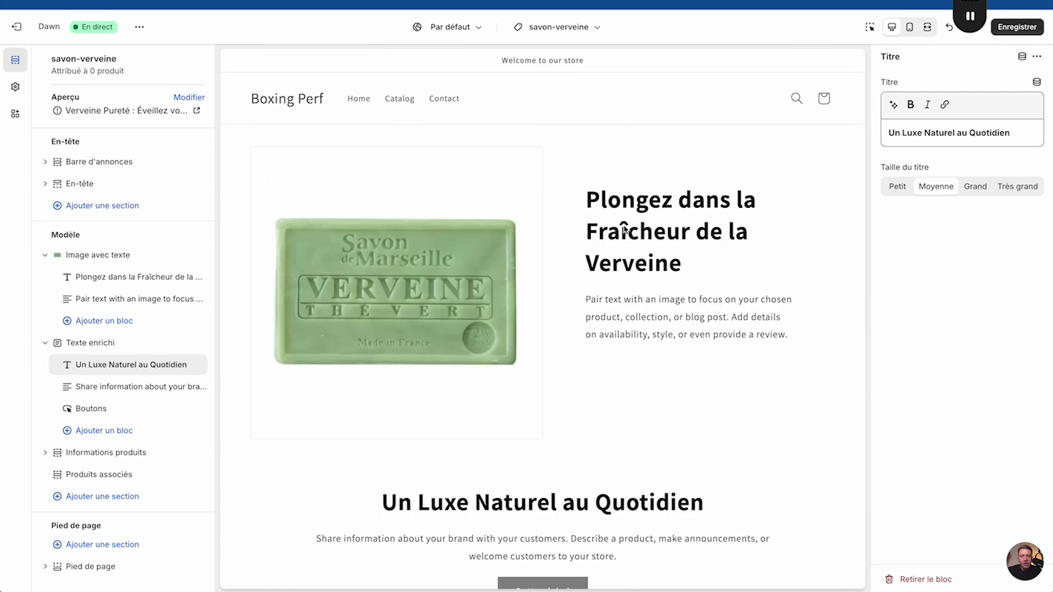
Step: Copy the first sentence of the verbena soap description, from "Notre savon à la verveine" to "respect de l'environnement.", in ChatGPT
drag(592, 201, 696, 279)
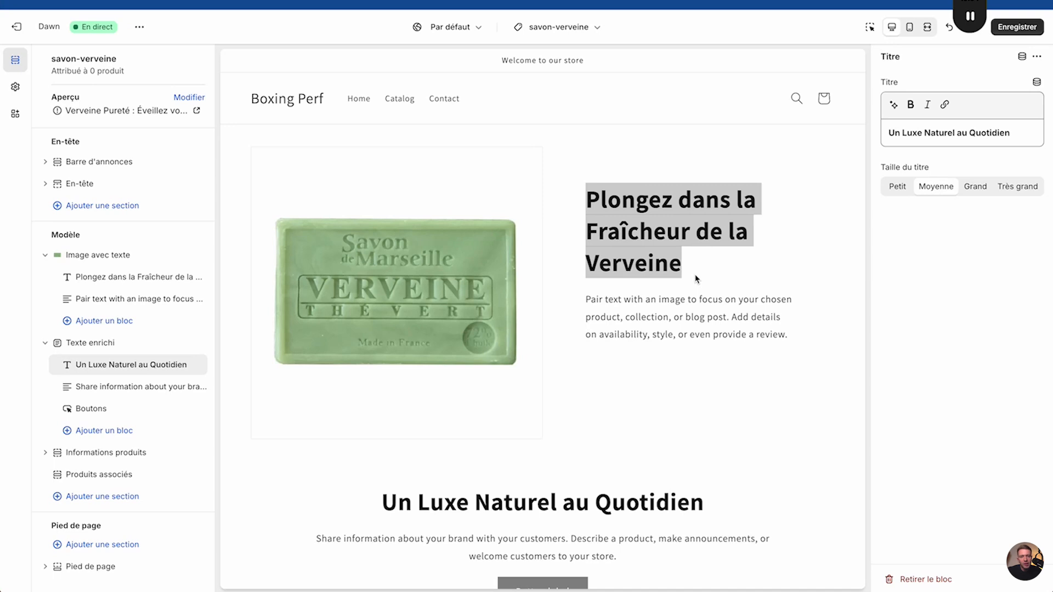
key(ctrl+Up)
click(345, 229)
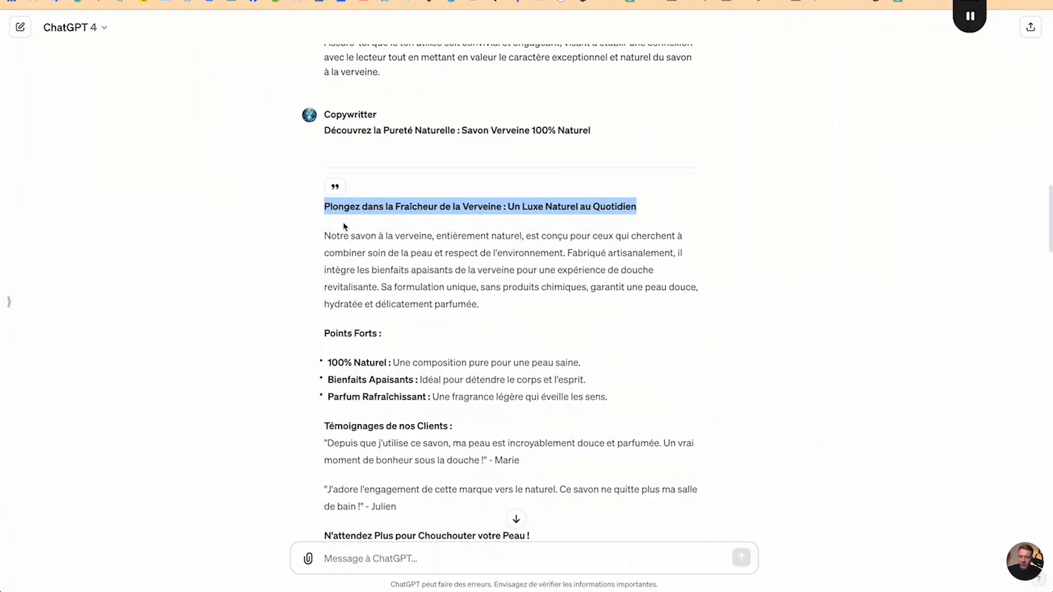
drag(320, 240, 434, 249)
click(429, 250)
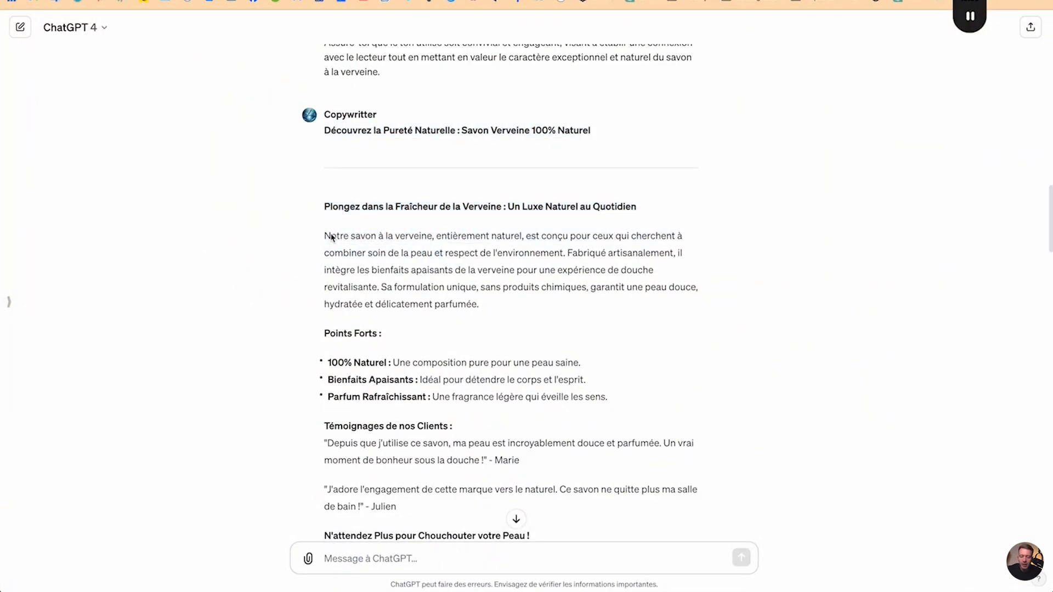
drag(326, 238, 569, 254)
key(ctrl+c)
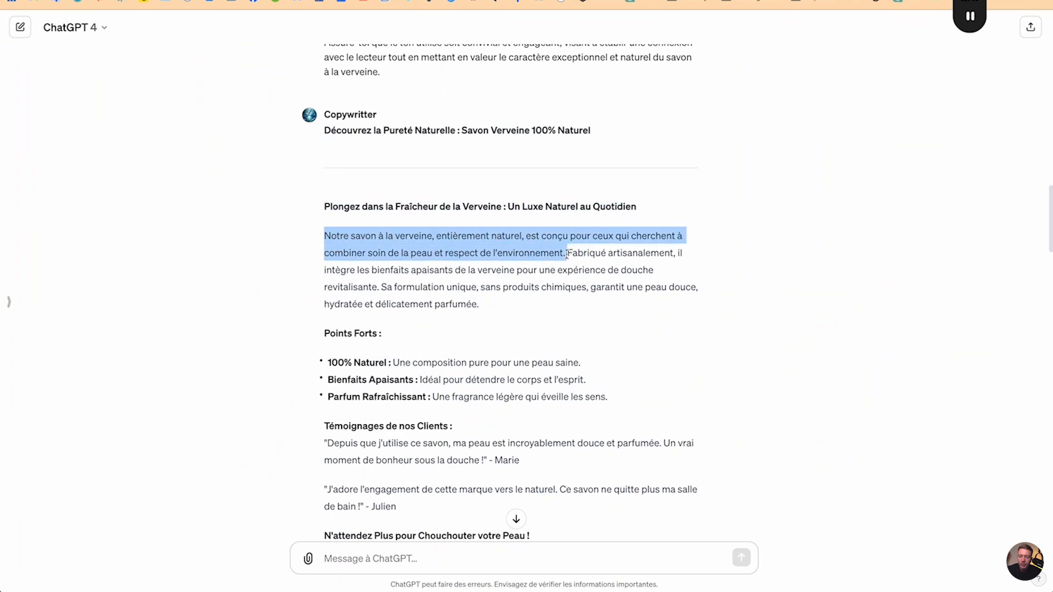
Step: Back in the Shopify theme editor, replace the placeholder text of the Image avec texte section with the copied soap sentence
key(ctrl+Up)
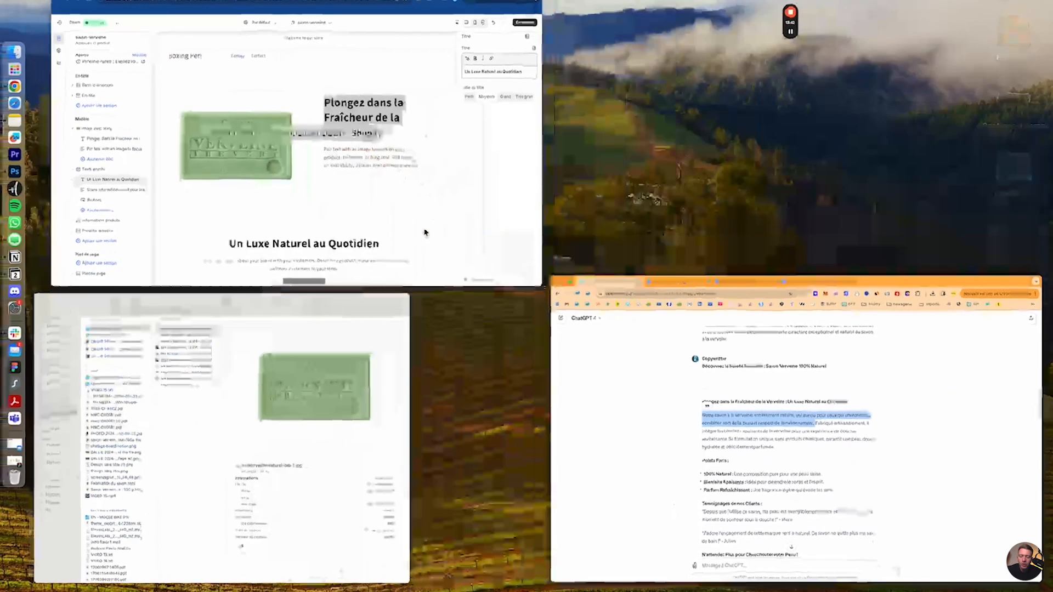
click(424, 232)
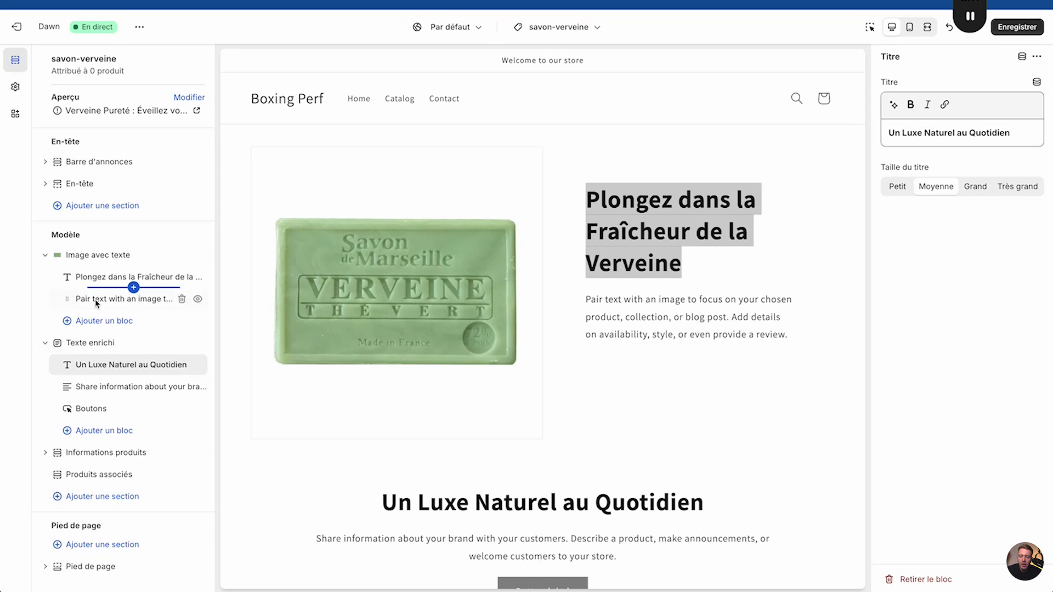
click(96, 301)
click(971, 170)
key(ctrl+a)
key(ctrl+v)
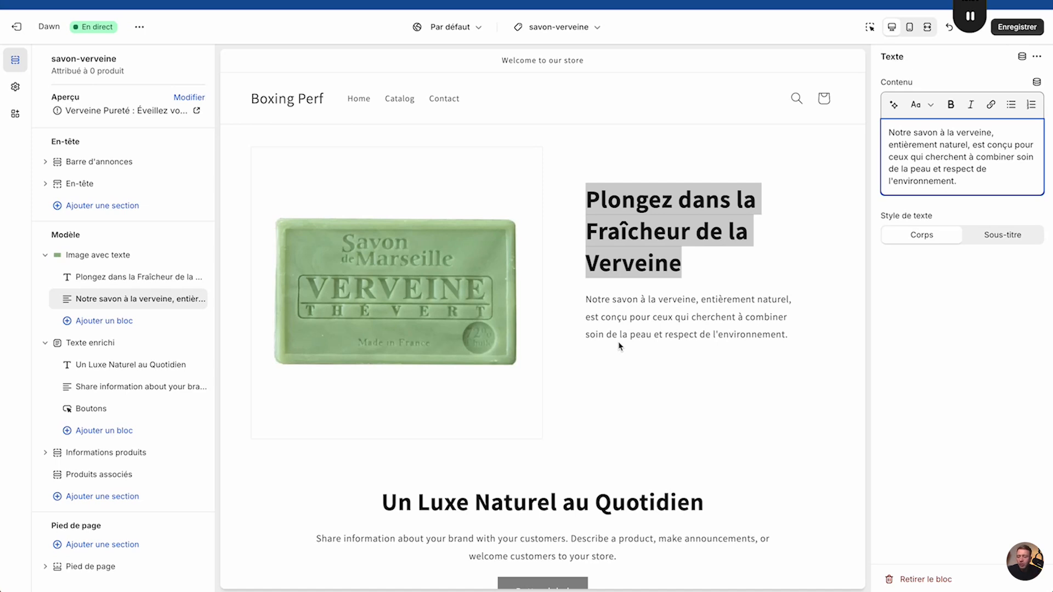
Step: Set the theme's page width to 1600 px in the Mise en page settings and check the page in the full-width preview
click(926, 26)
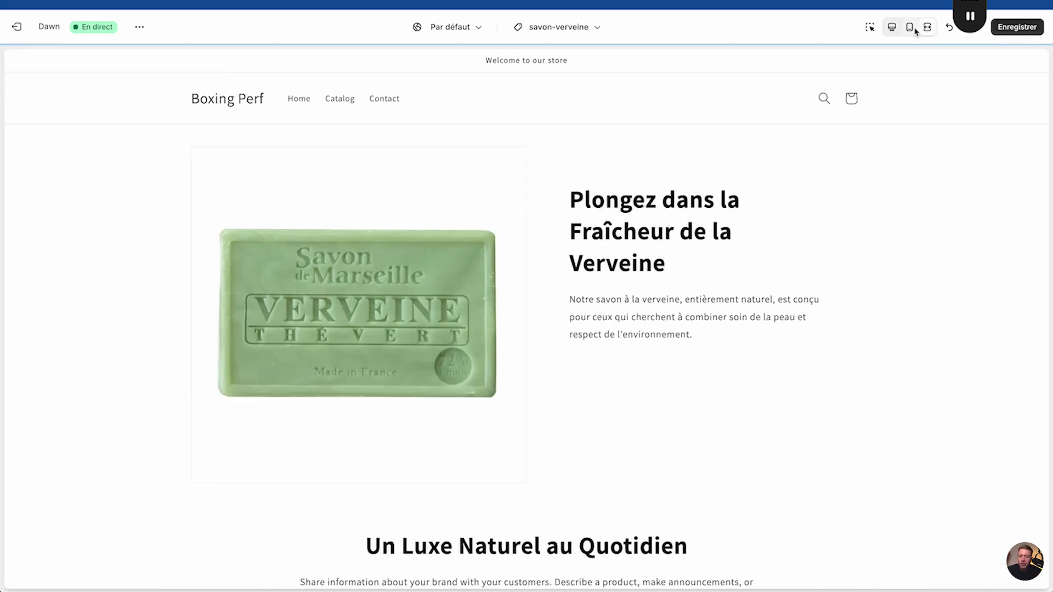
click(911, 28)
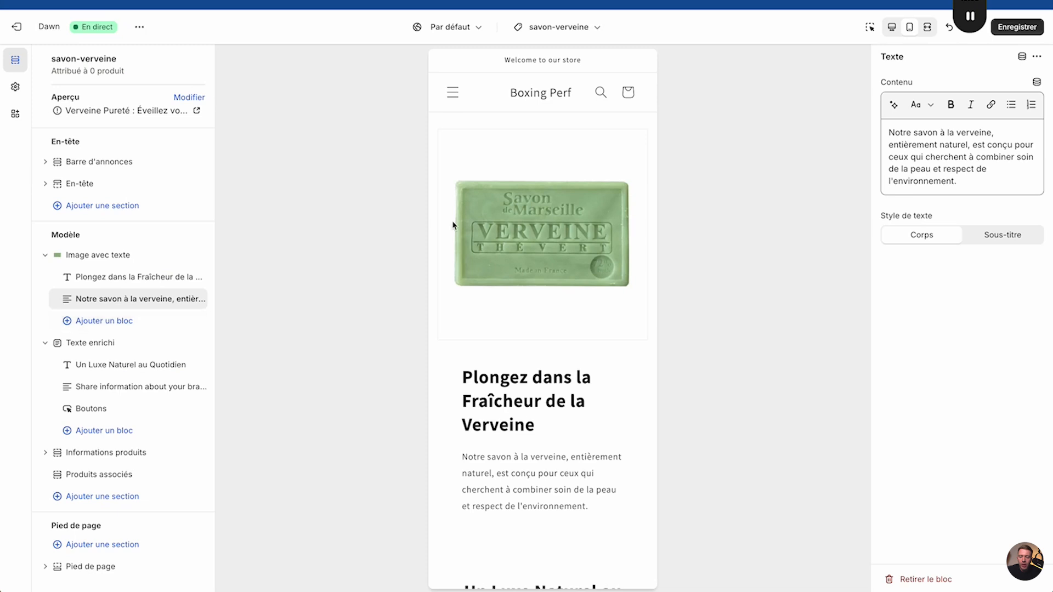
click(15, 87)
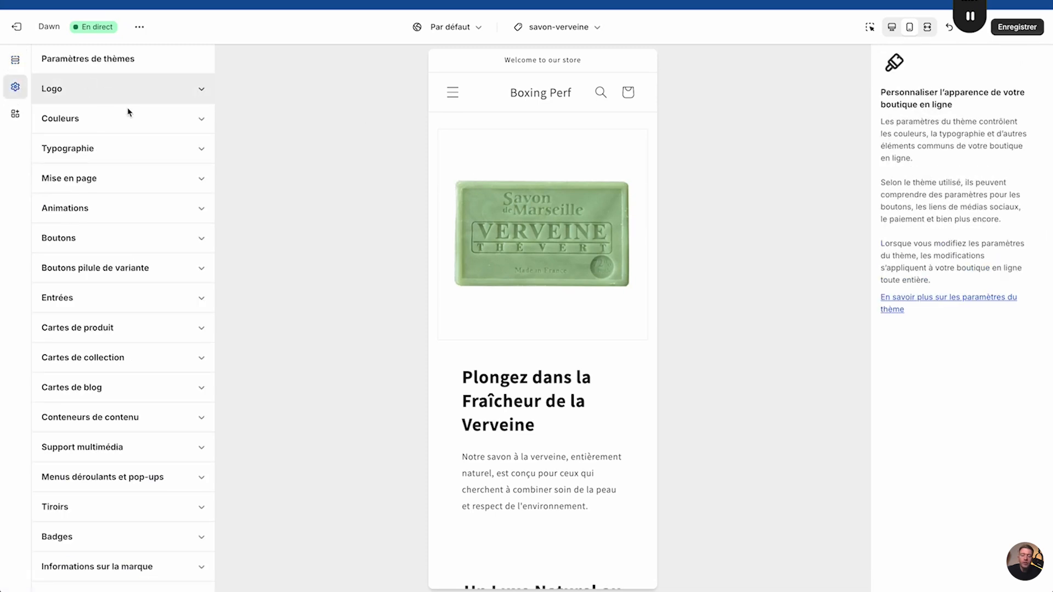
click(127, 176)
drag(78, 221, 141, 221)
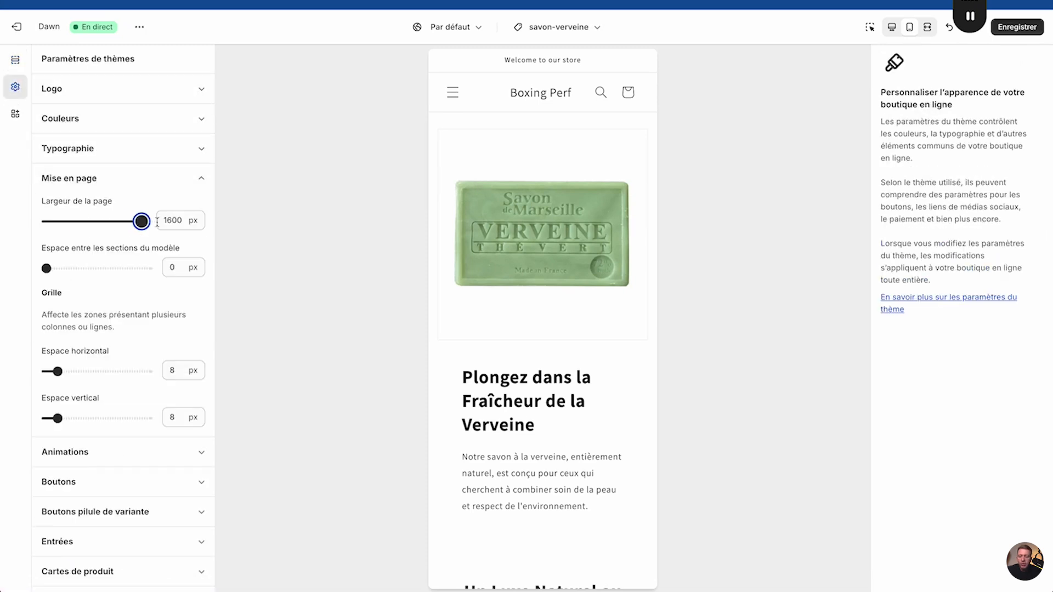
click(892, 27)
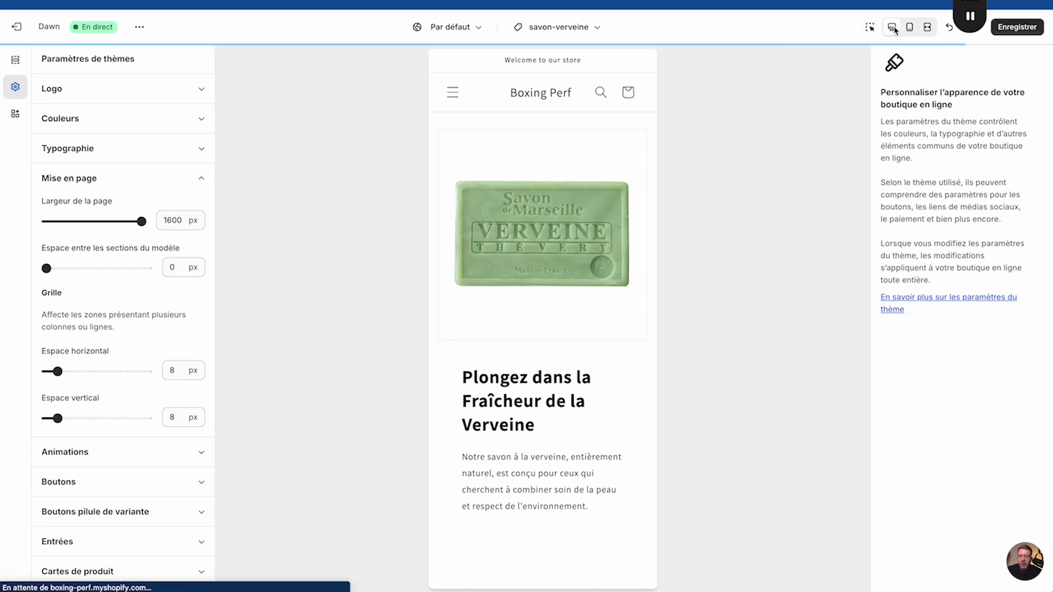
click(926, 27)
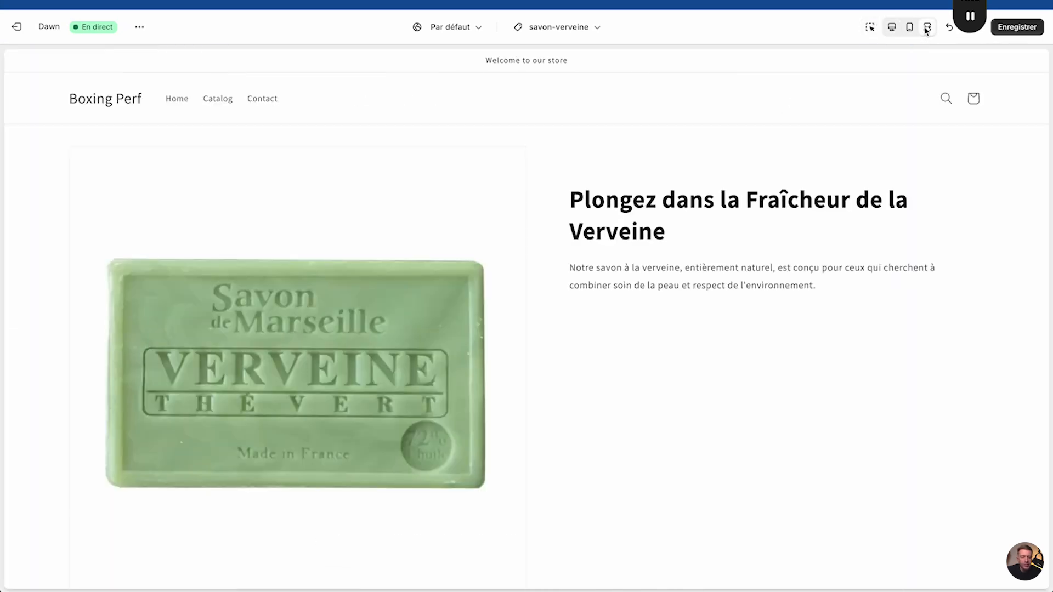
scroll(509, 325, down, 3)
scroll(508, 326, up, 1)
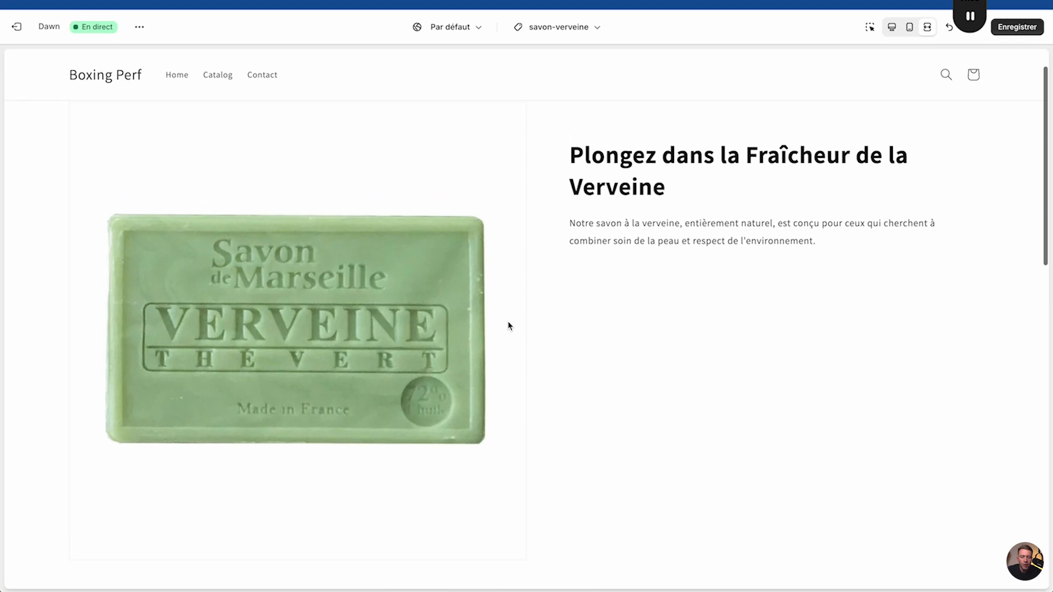
Step: Set the theme's page width to 1400 px and check the page in the full-width and mobile previews
click(892, 28)
drag(125, 221, 113, 224)
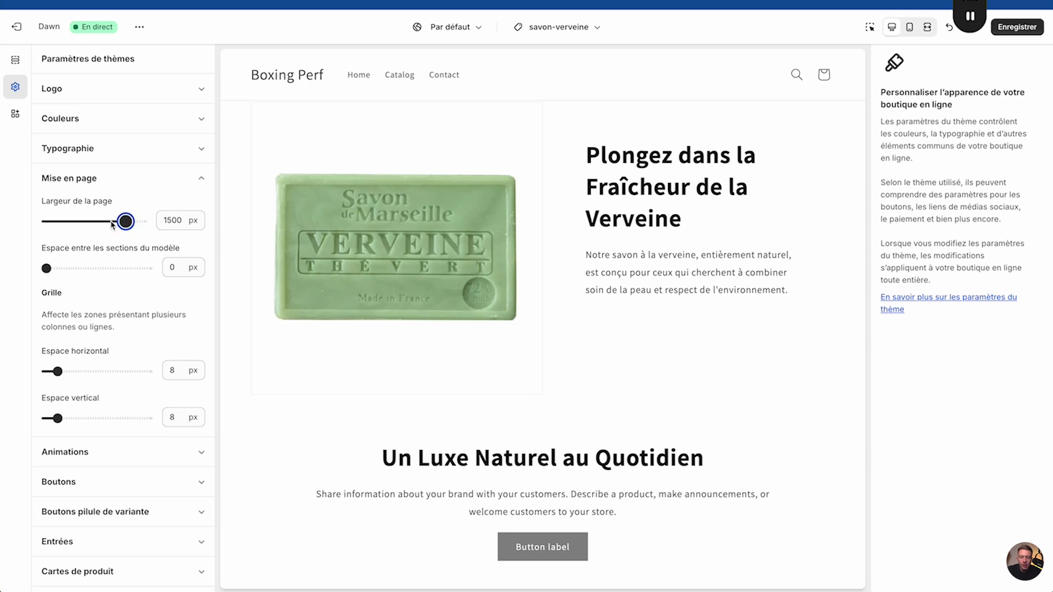
click(925, 31)
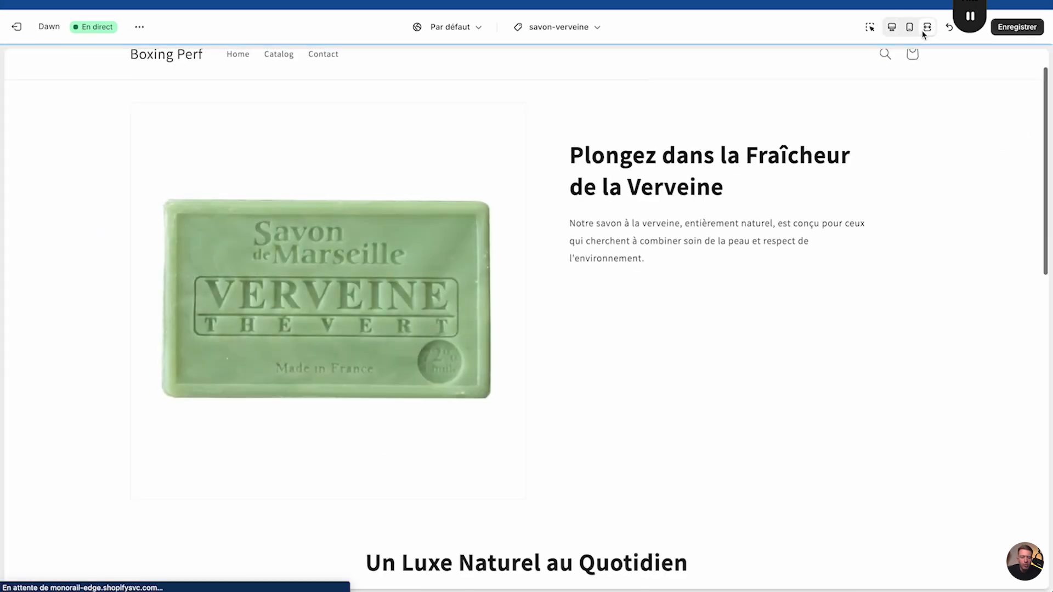
scroll(665, 303, up, 2)
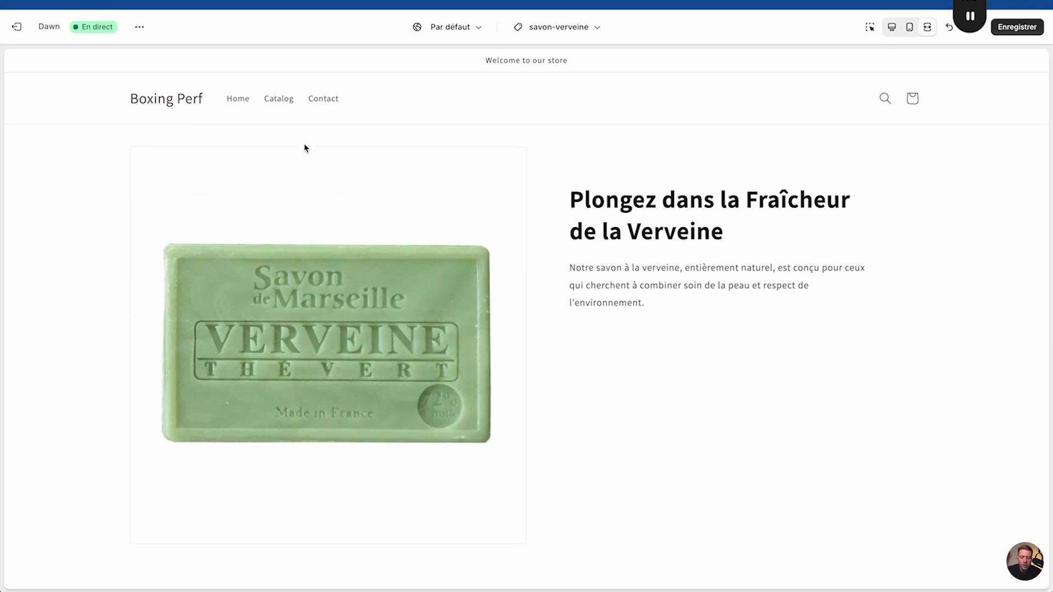
click(912, 28)
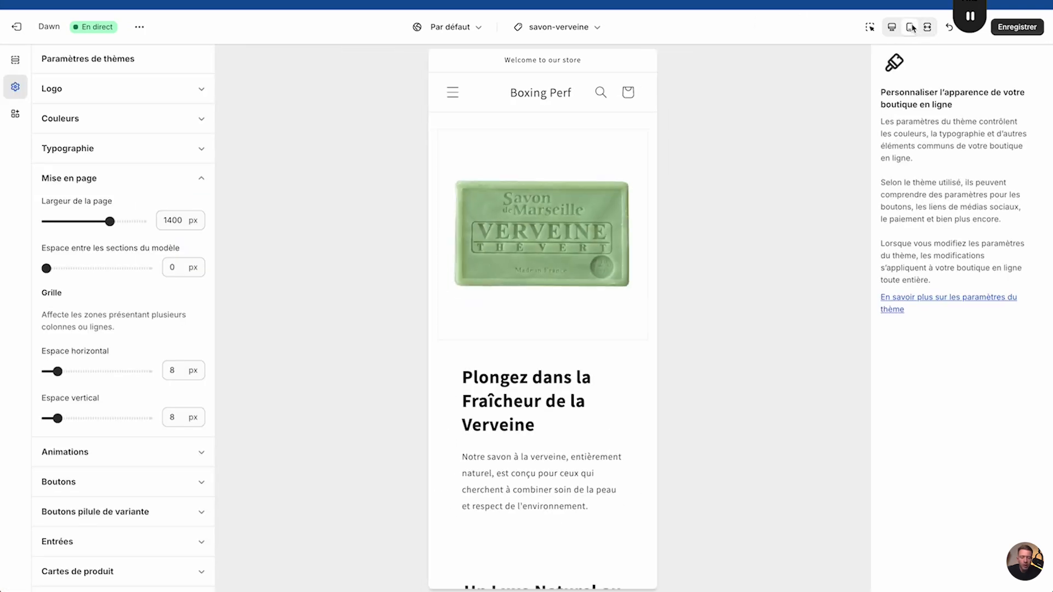
scroll(572, 313, down, 8)
scroll(540, 312, up, 5)
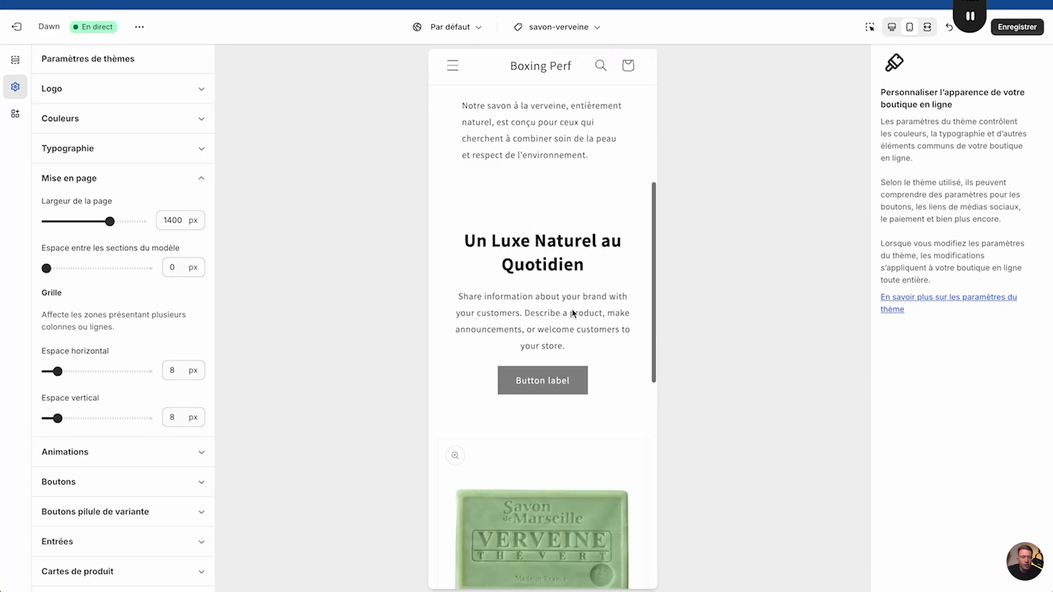
Step: Compare the verbena soap page in the mobile and desktop previews, checking the image and text sections in each
scroll(570, 311, up, 2)
scroll(571, 309, down, 3)
scroll(571, 309, up, 4)
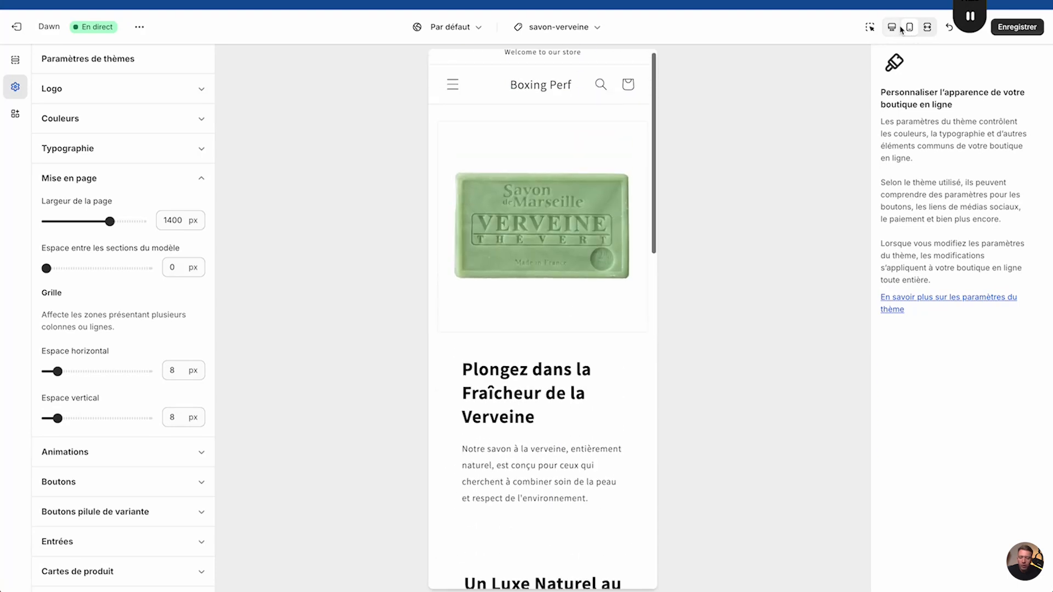
click(891, 29)
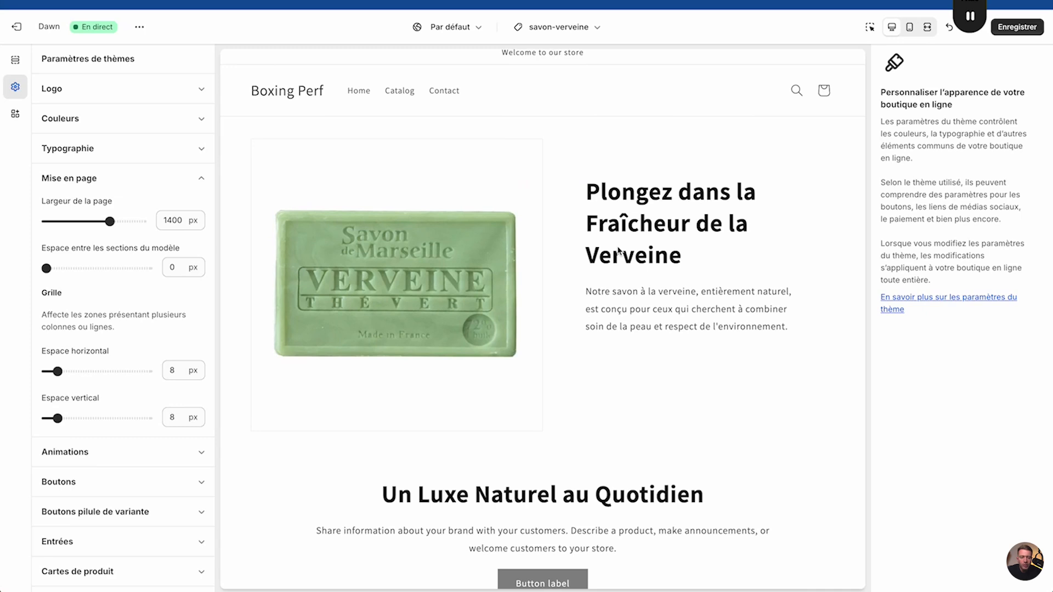
click(910, 29)
scroll(586, 324, down, 2)
scroll(582, 329, up, 3)
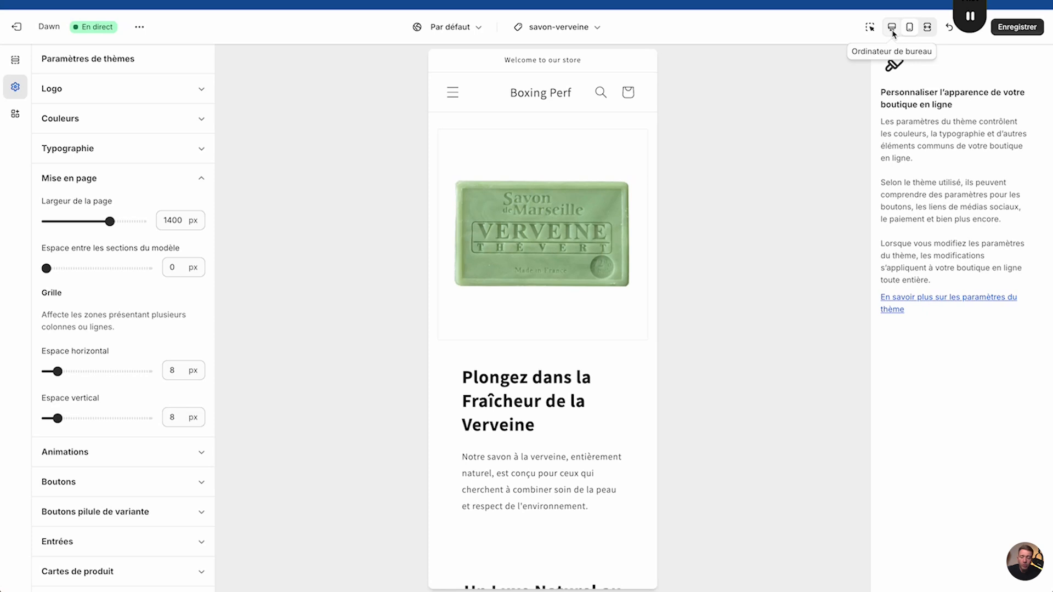
click(892, 28)
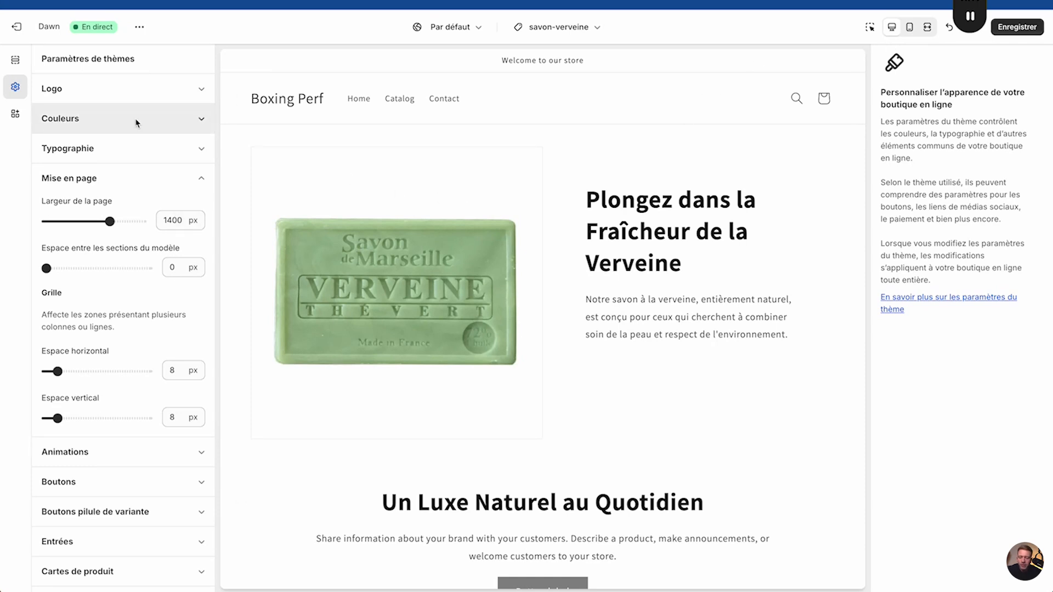
Step: Set the Image avec texte section's desktop content position to Milieu and check it in the full-width preview
click(16, 61)
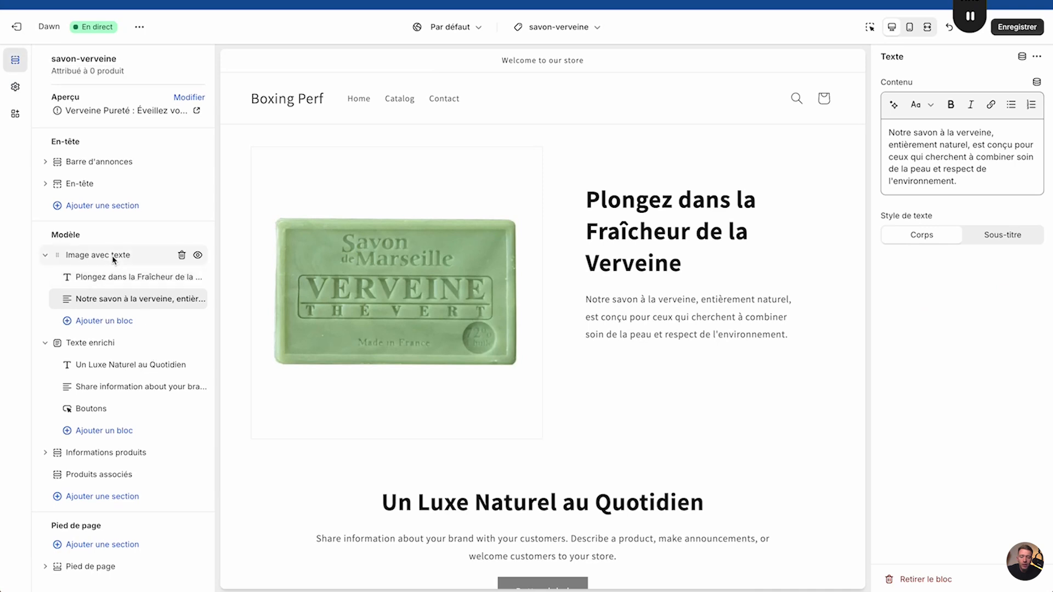
click(128, 255)
scroll(915, 382, down, 3)
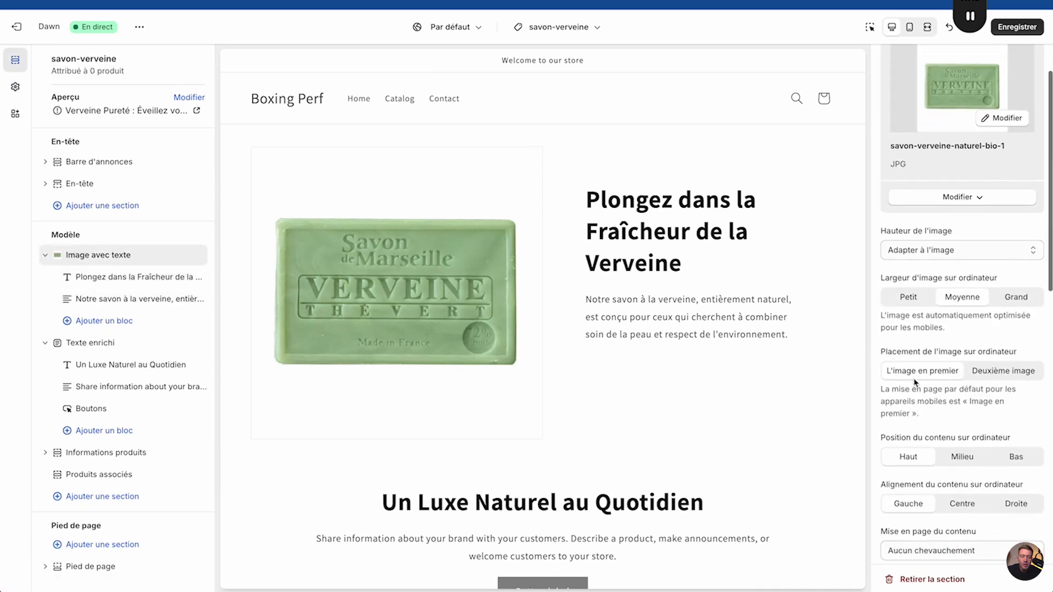
click(965, 347)
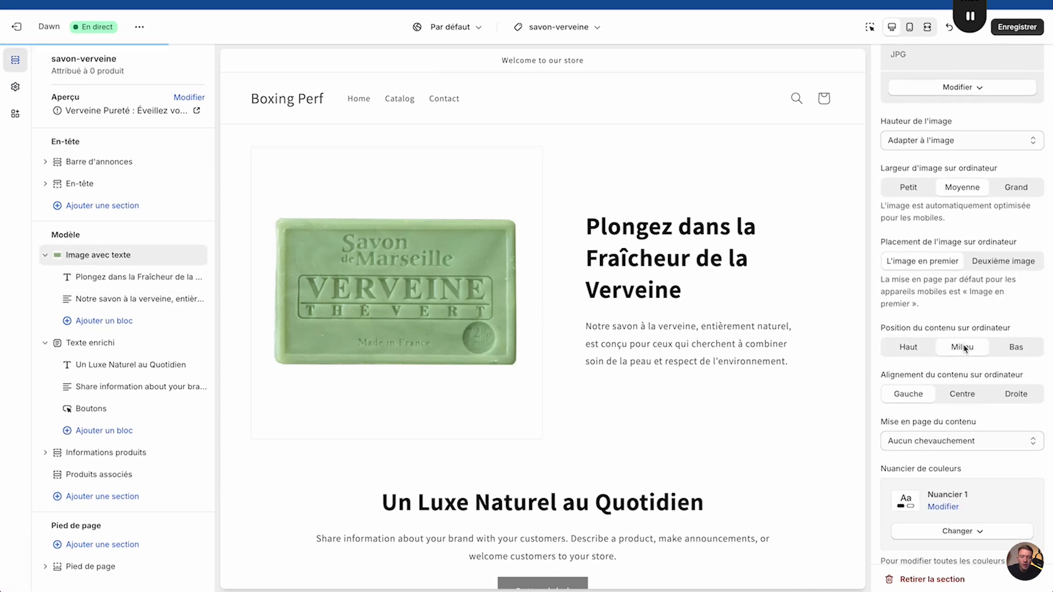
click(926, 28)
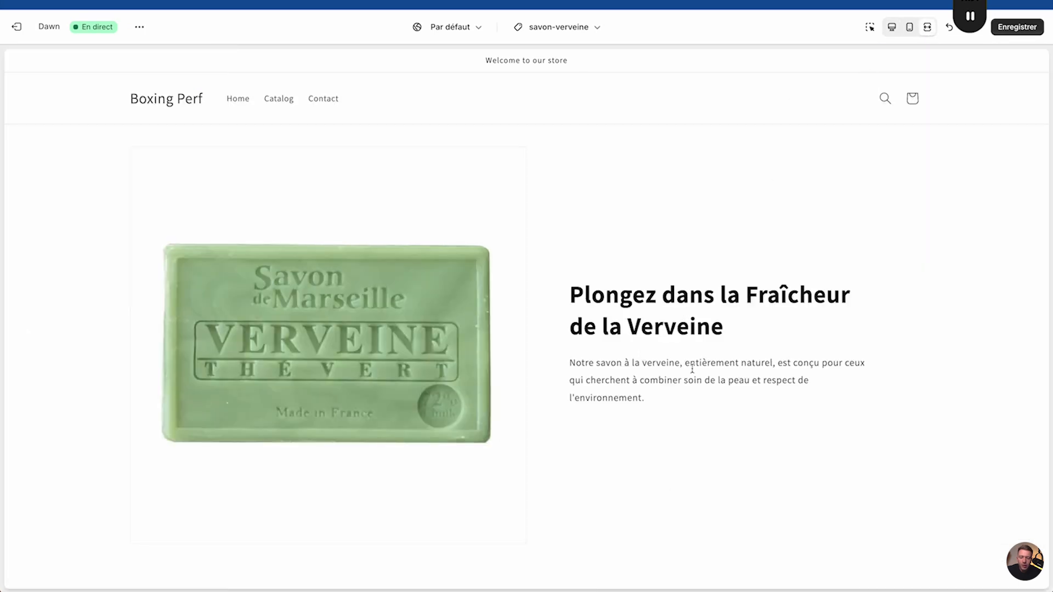
click(927, 27)
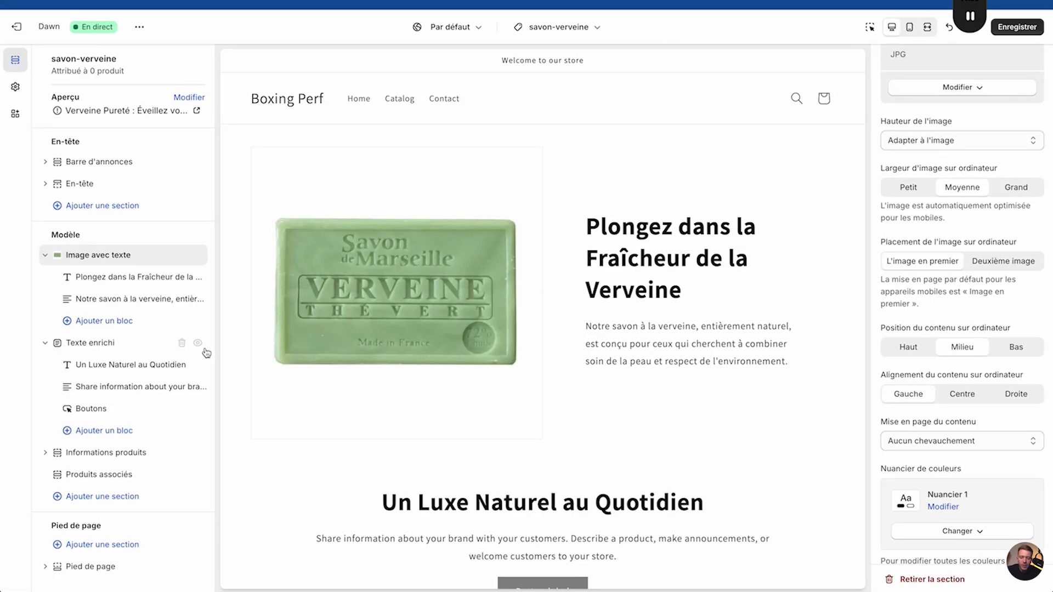
Step: For the Image avec texte text block, copy the soap description from "Notre savon à la verveine" to "douche revitalisante." in ChatGPT
click(104, 299)
key(ctrl+Up)
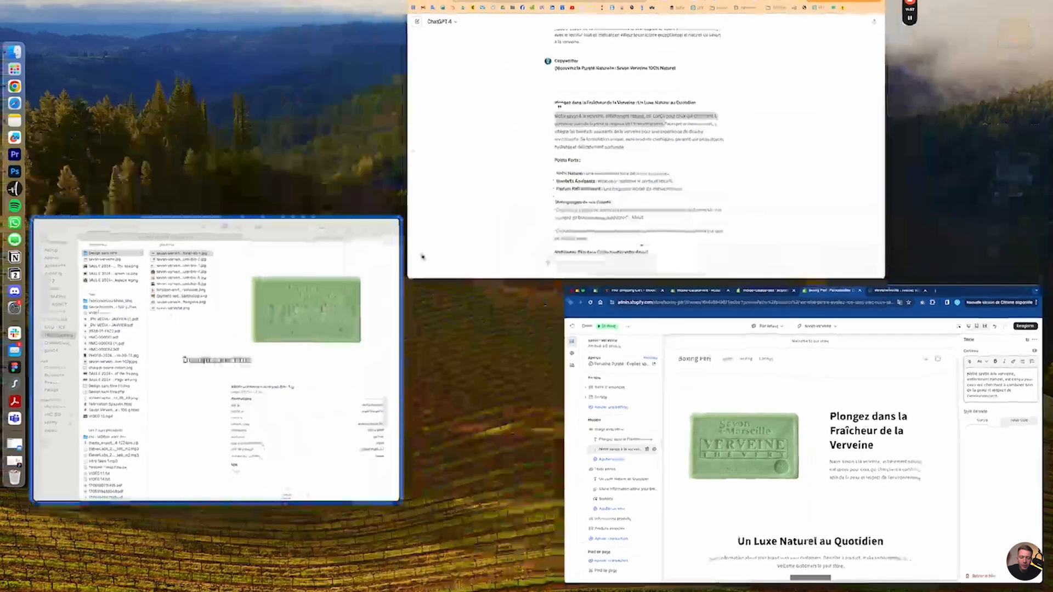
click(546, 122)
click(372, 229)
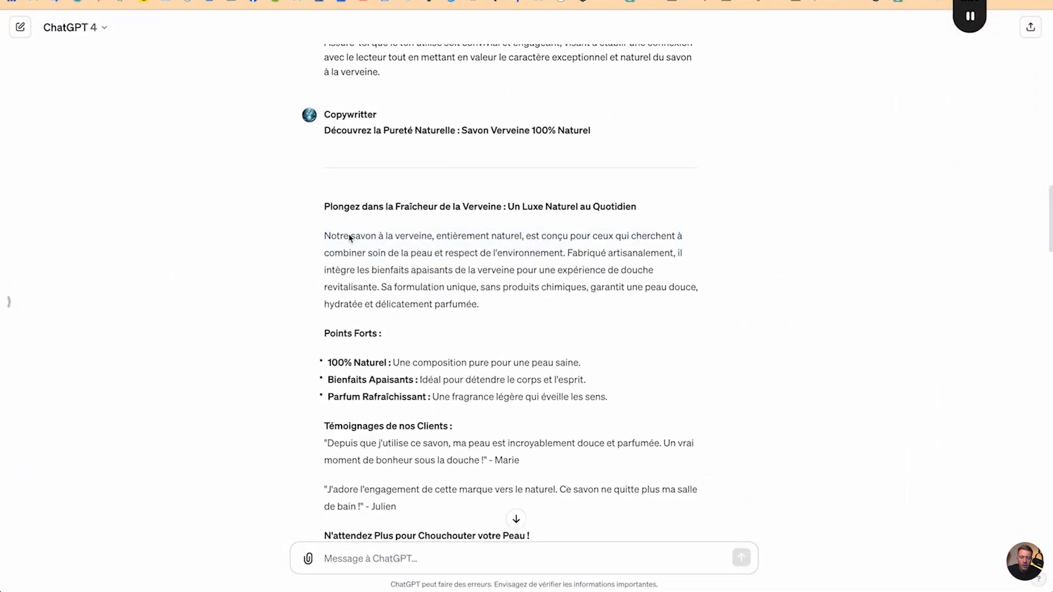
drag(325, 233, 509, 309)
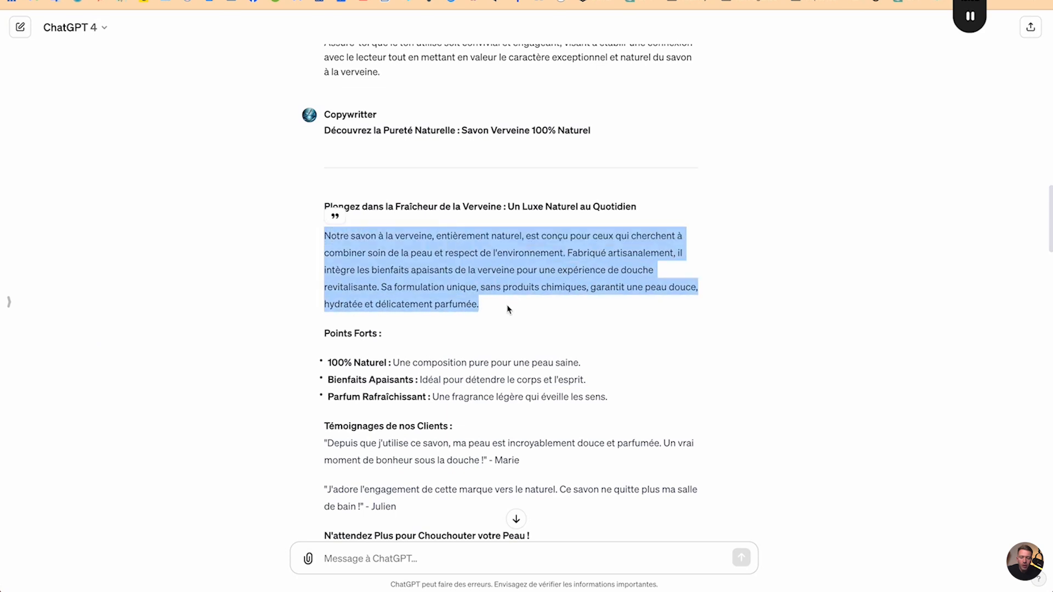
shift+click(383, 287)
key(super+c)
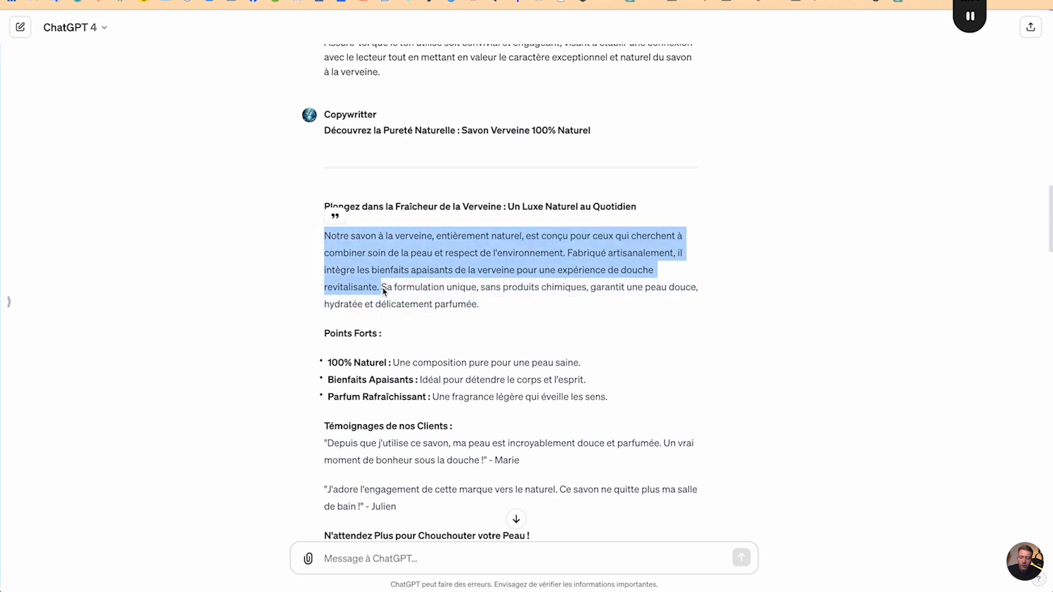
Step: Back in the Shopify theme editor, replace the Image avec texte paragraph with the copied sentences and check the page in the full-width preview
key(ctrl+Up)
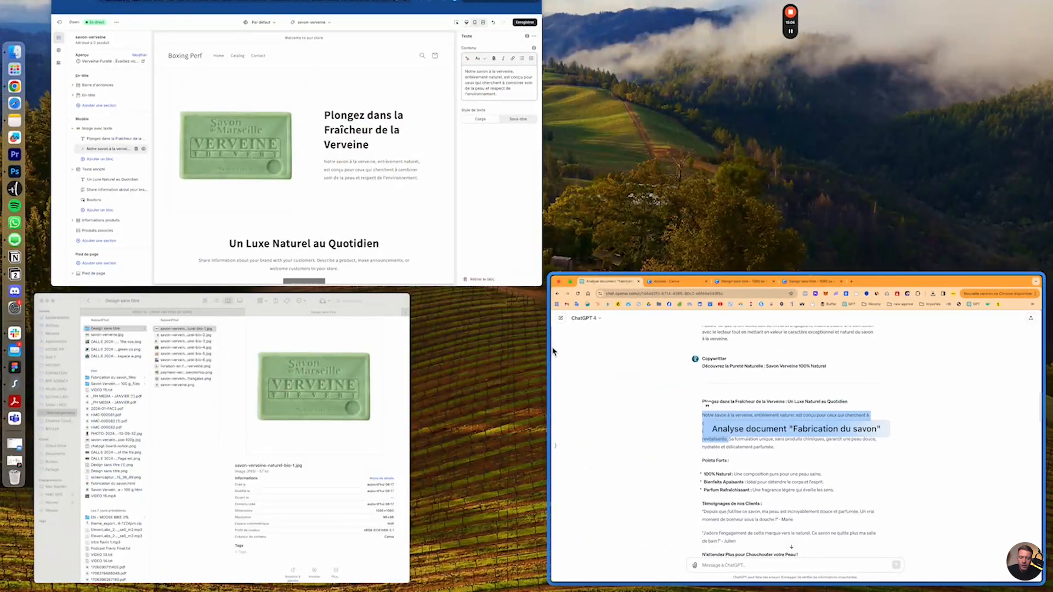
click(532, 141)
triple_click(490, 89)
key(super+v)
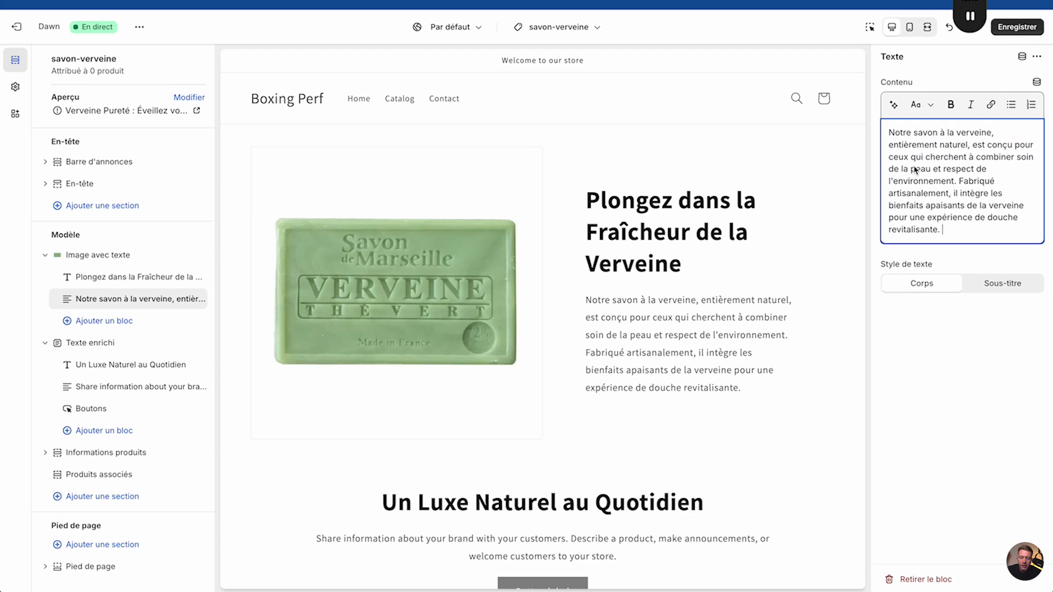
click(927, 27)
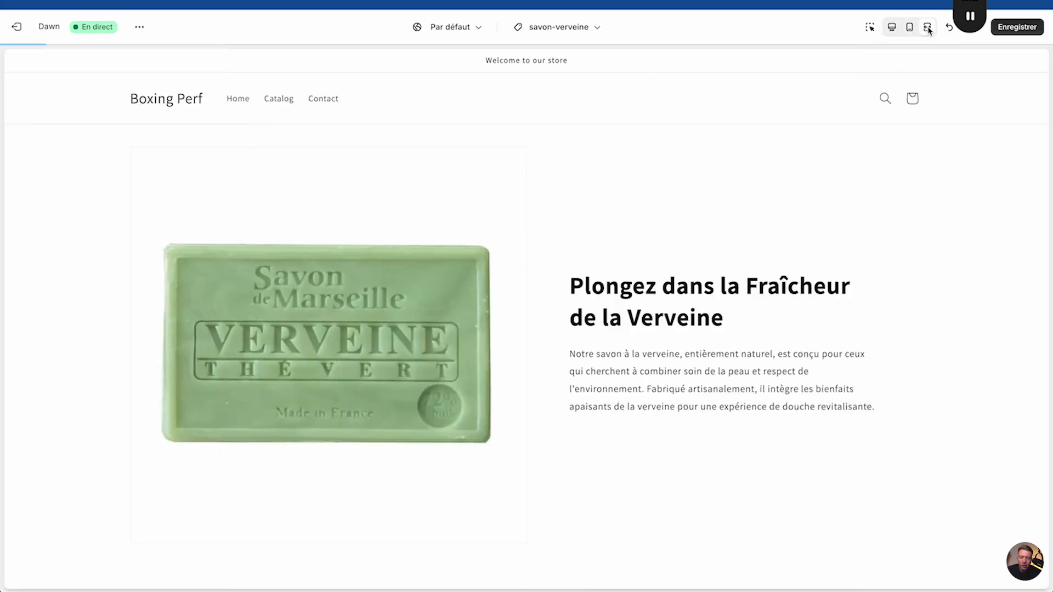
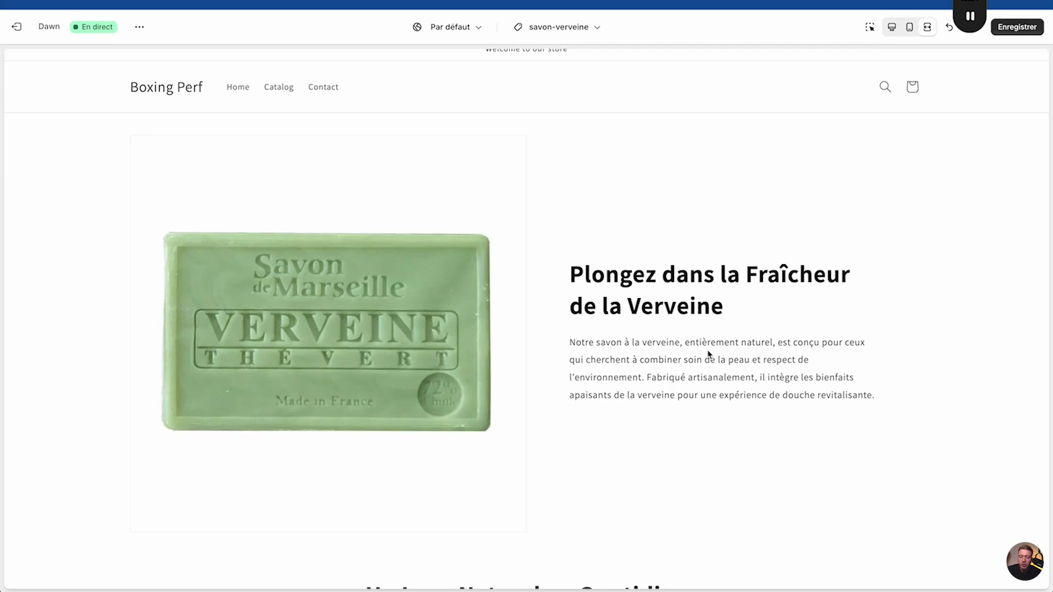
scroll(707, 354, down, 1)
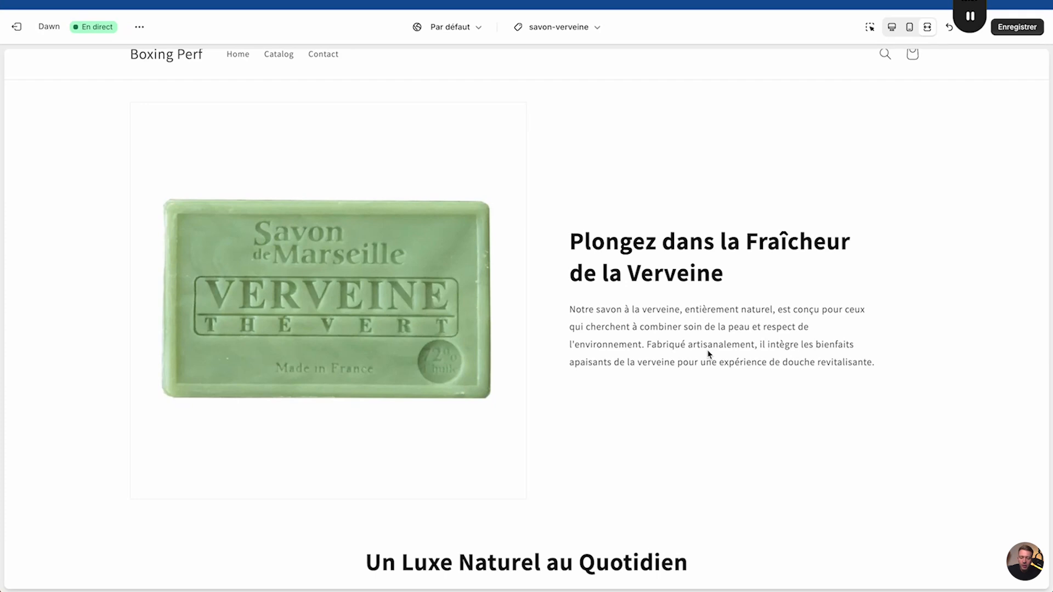
scroll(708, 353, down, 5)
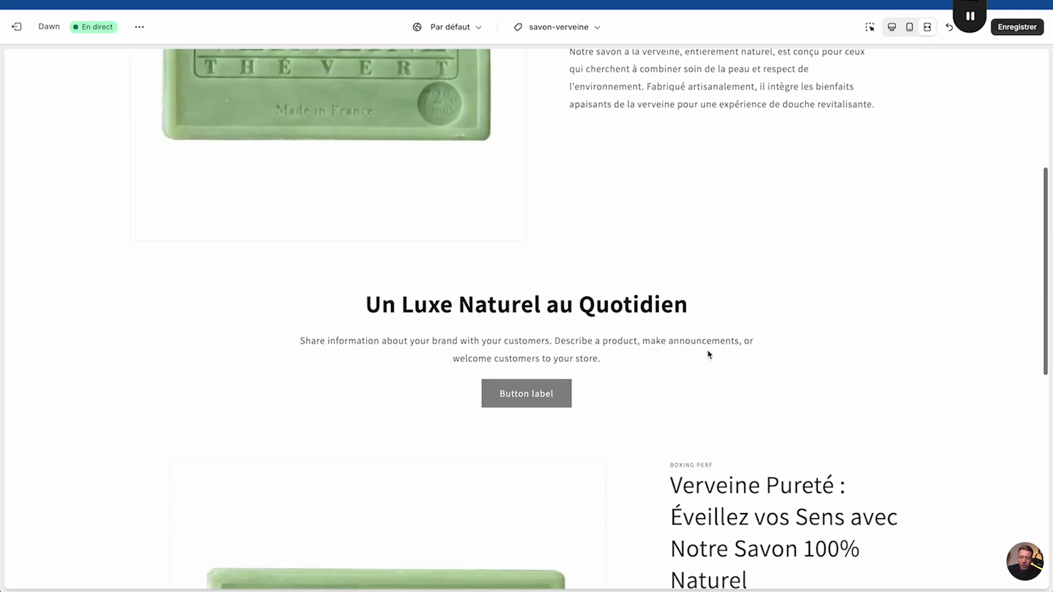
scroll(708, 353, up, 1)
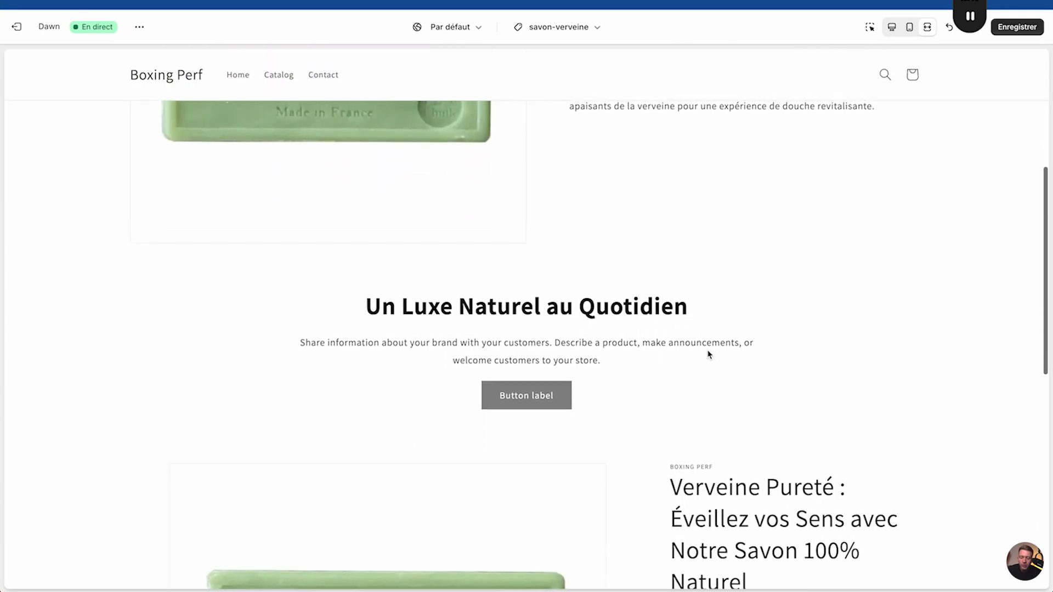
click(895, 28)
scroll(628, 201, up, 3)
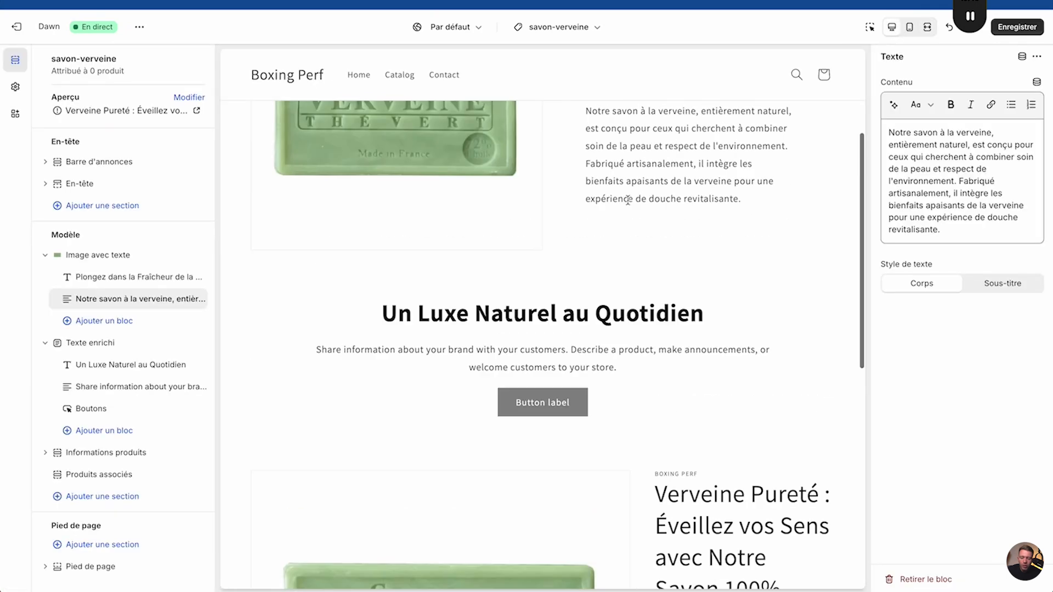
Step: Apply the Nuancier 5 colour scheme to the Texte enrichi section
click(91, 344)
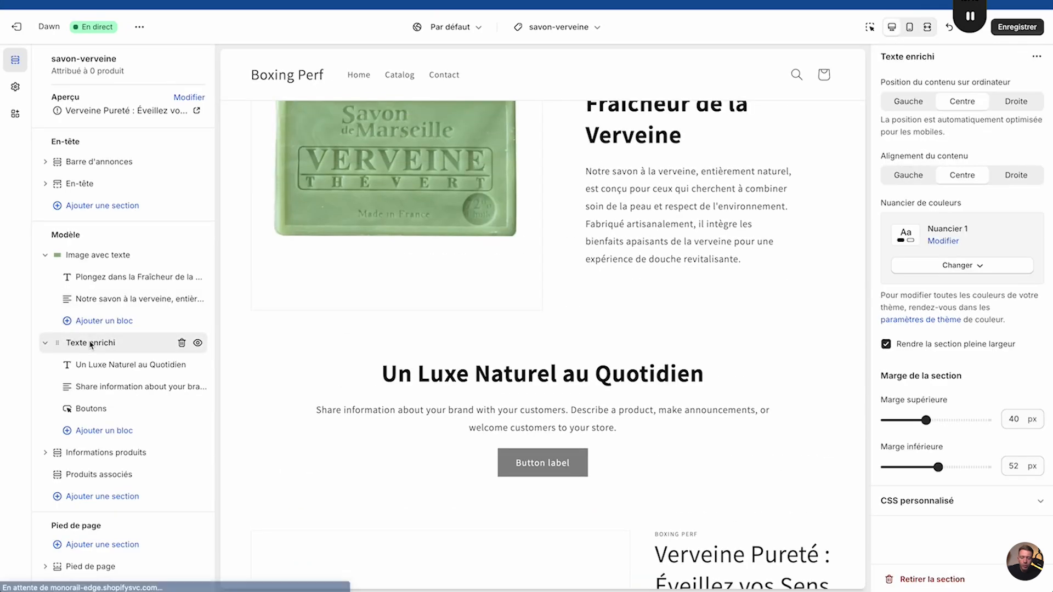
click(977, 267)
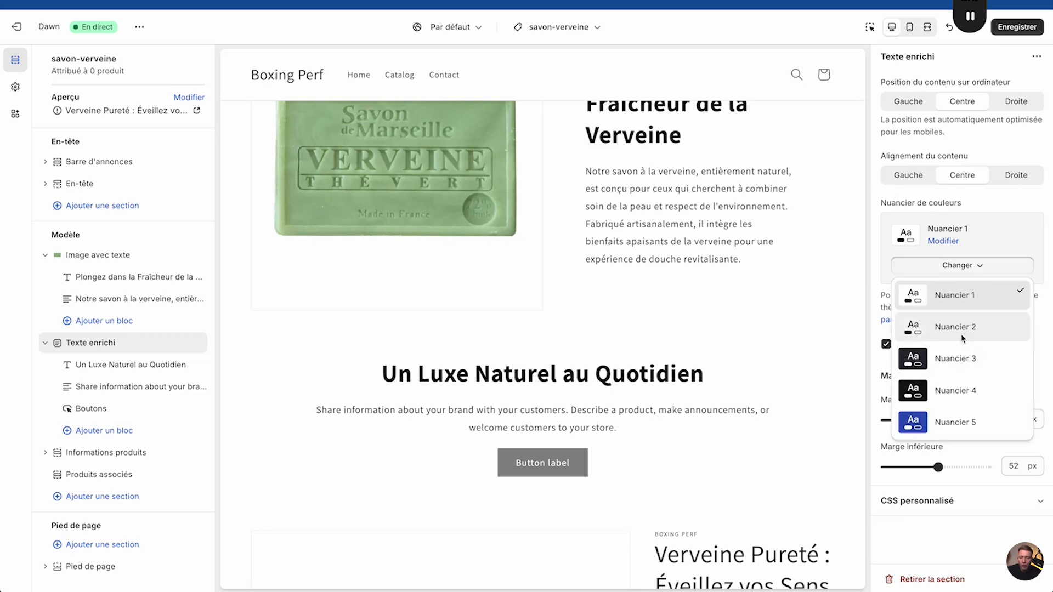
click(949, 422)
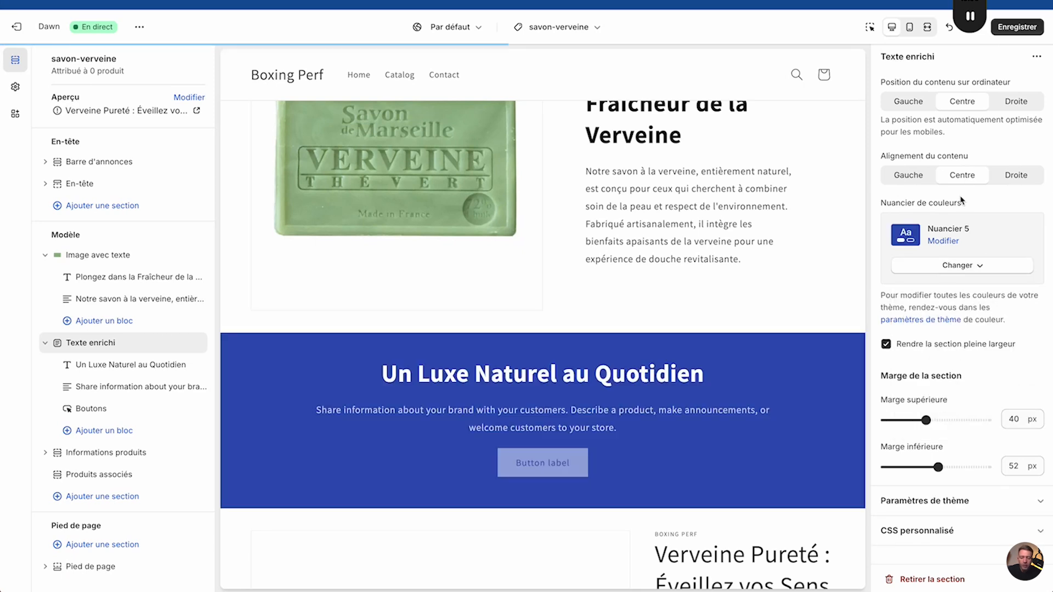
Step: Change the background colour of Nuancier 5 to green #33B47A and save the theme changes
click(943, 241)
click(893, 177)
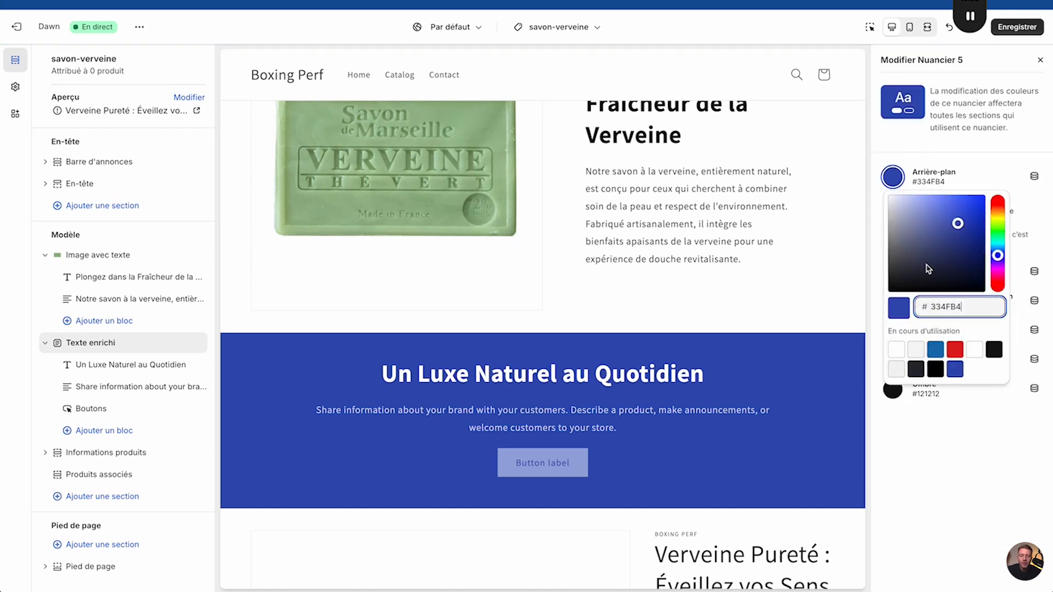
mouse_move(1000, 253)
mouse_down()
mouse_move(998, 227)
mouse_move(999, 244)
mouse_up()
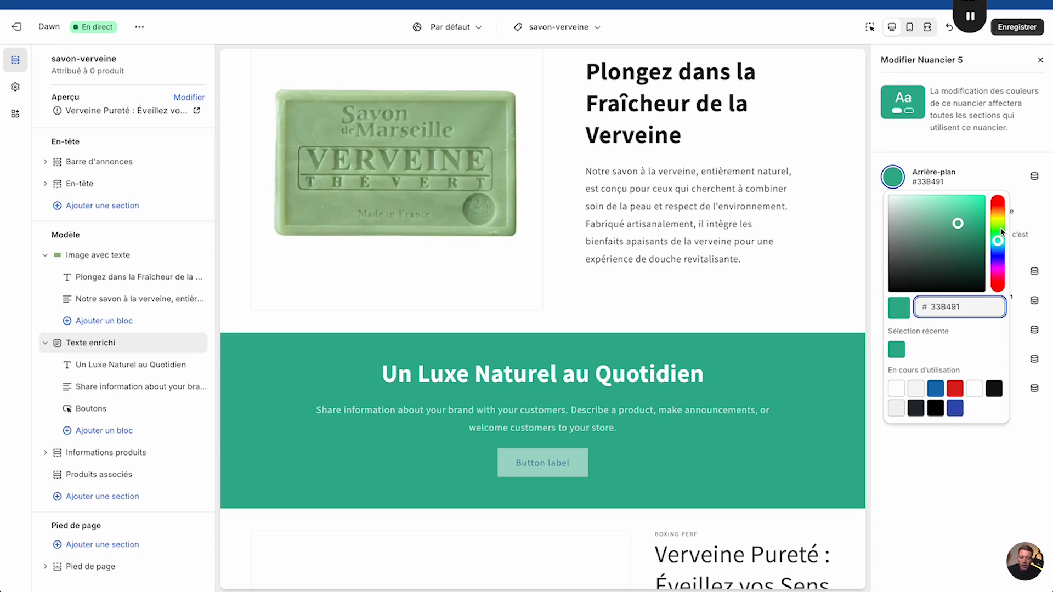
drag(1001, 232, 1005, 244)
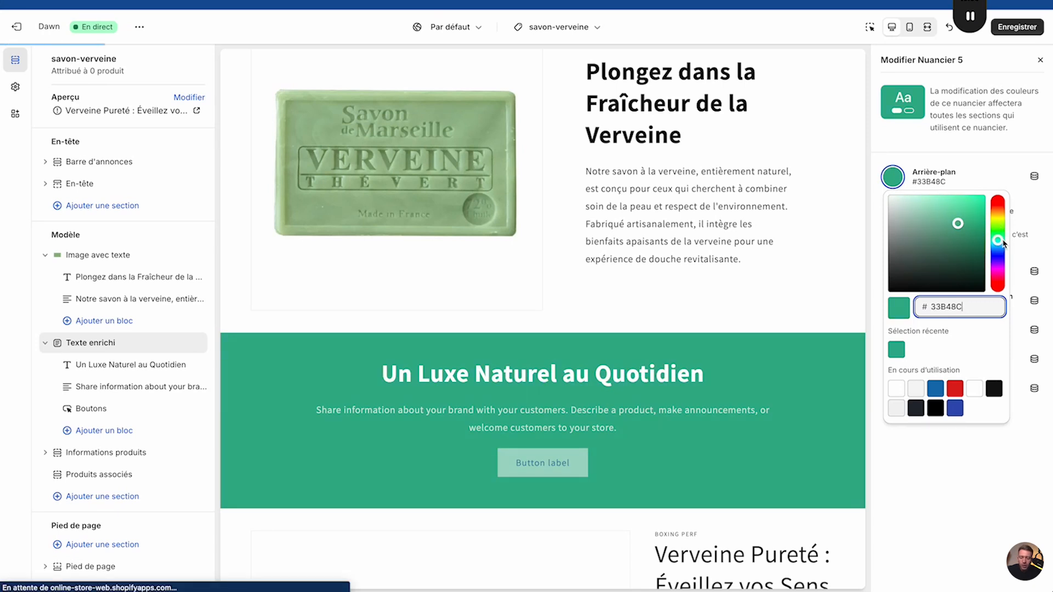
drag(999, 241, 1000, 241)
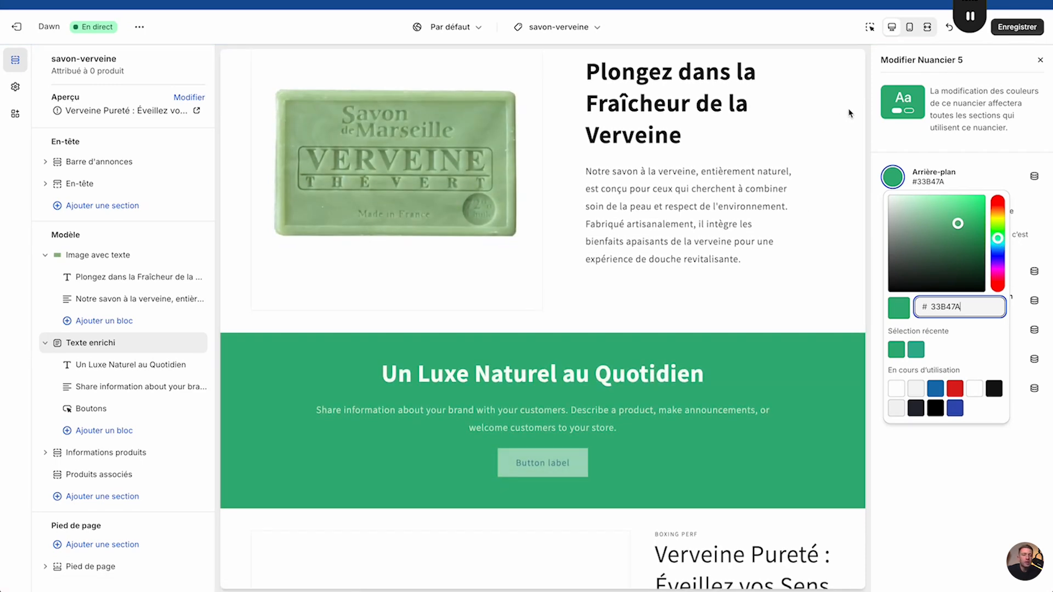
click(952, 493)
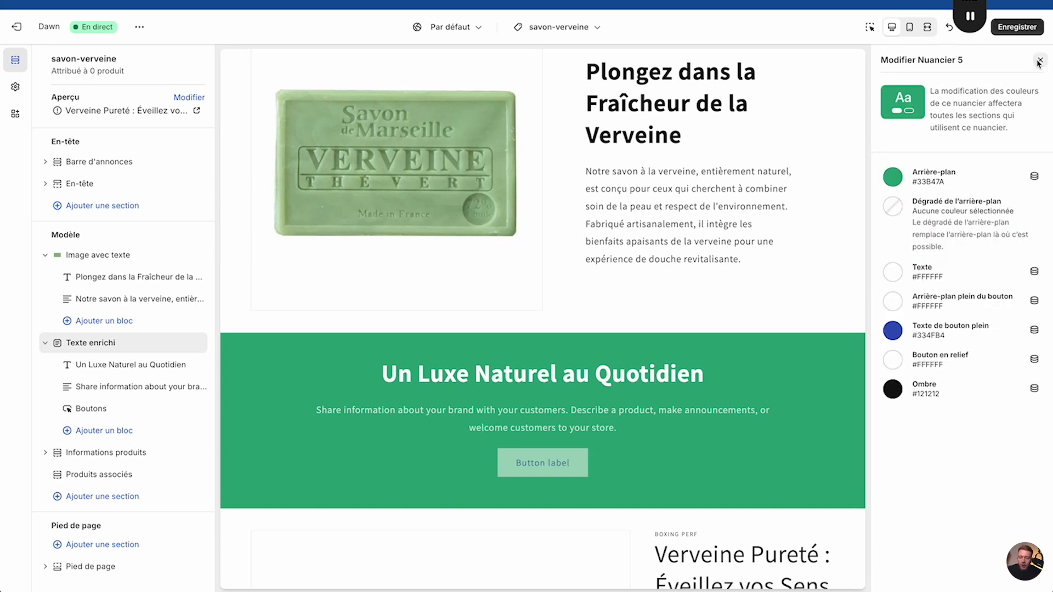
click(1038, 25)
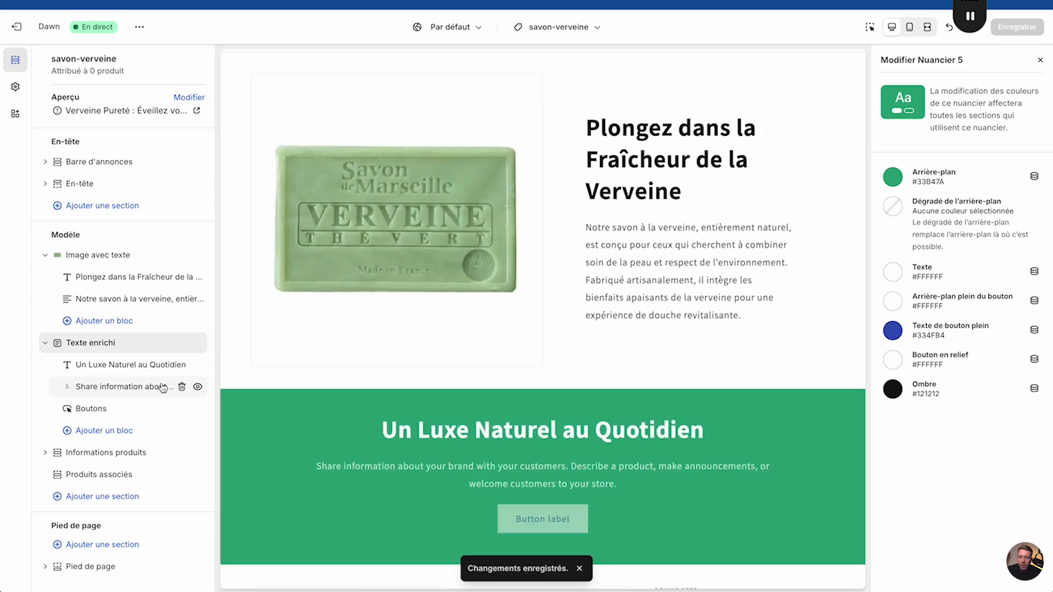
Step: For the Texte enrichi description, copy the sentence from "Sa formulation unique" to "délicatement parfumée." in ChatGPT
click(114, 388)
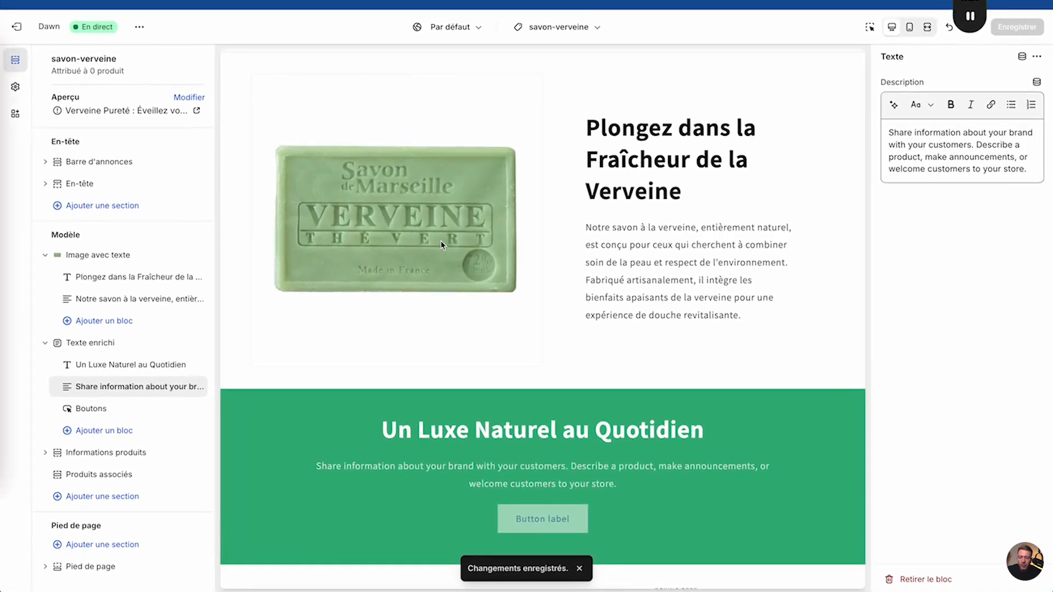
key(ctrl+Up)
click(400, 201)
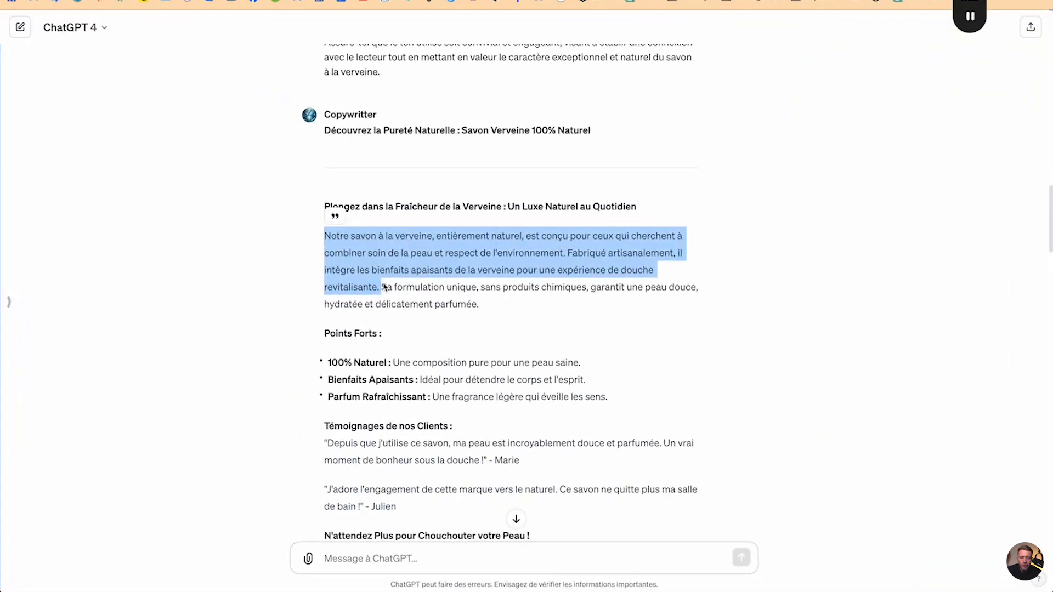
click(412, 290)
drag(385, 288, 489, 310)
key(super+c)
Step: Back in the Shopify theme editor, replace the placeholder description of the Texte enrichi section with the copied sentence
key(ctrl+Up)
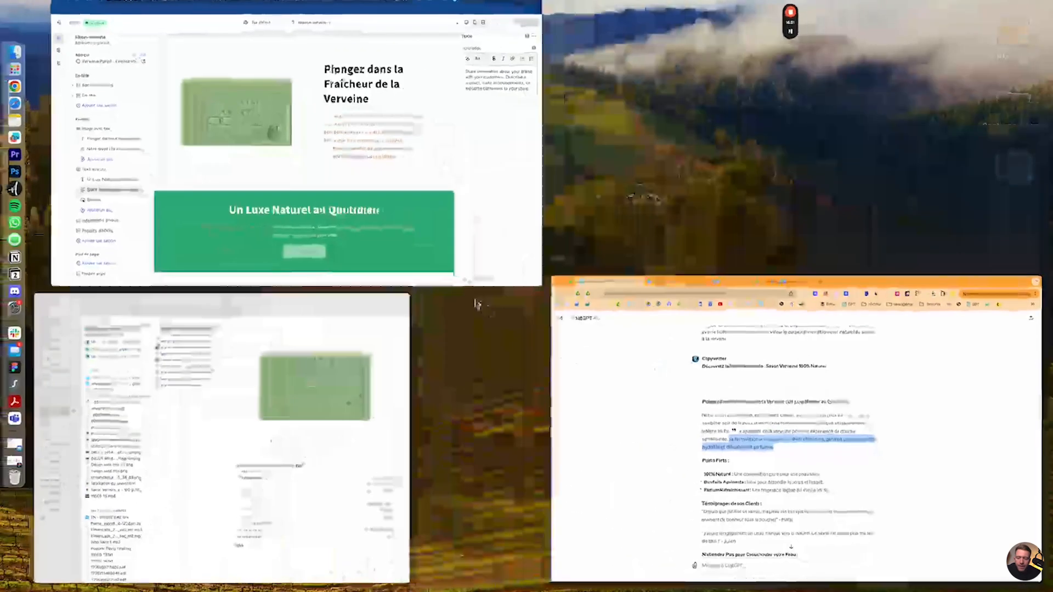
click(419, 253)
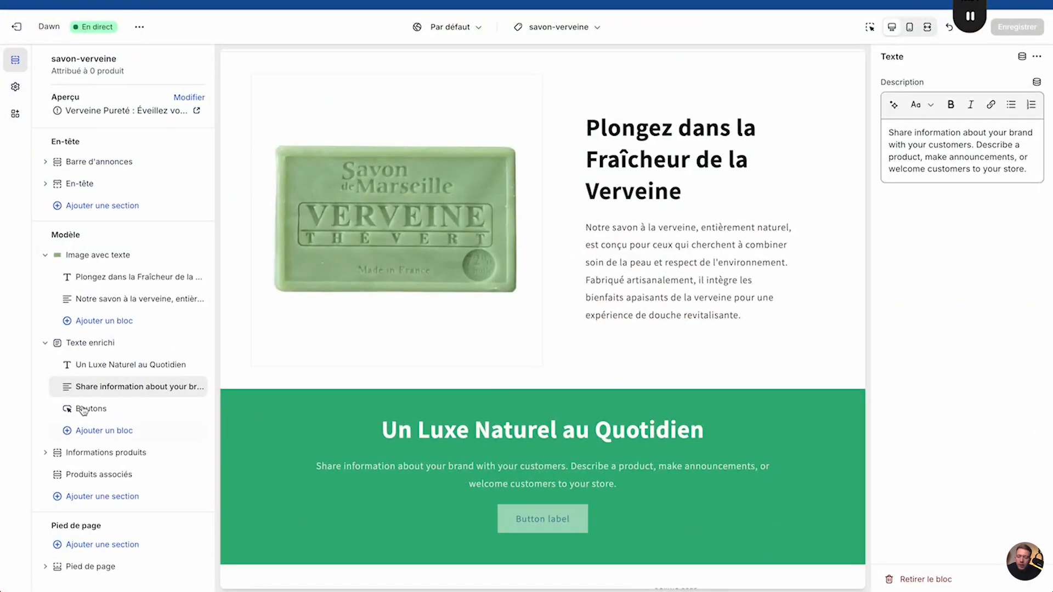
click(984, 152)
key(super+a)
key(super+v)
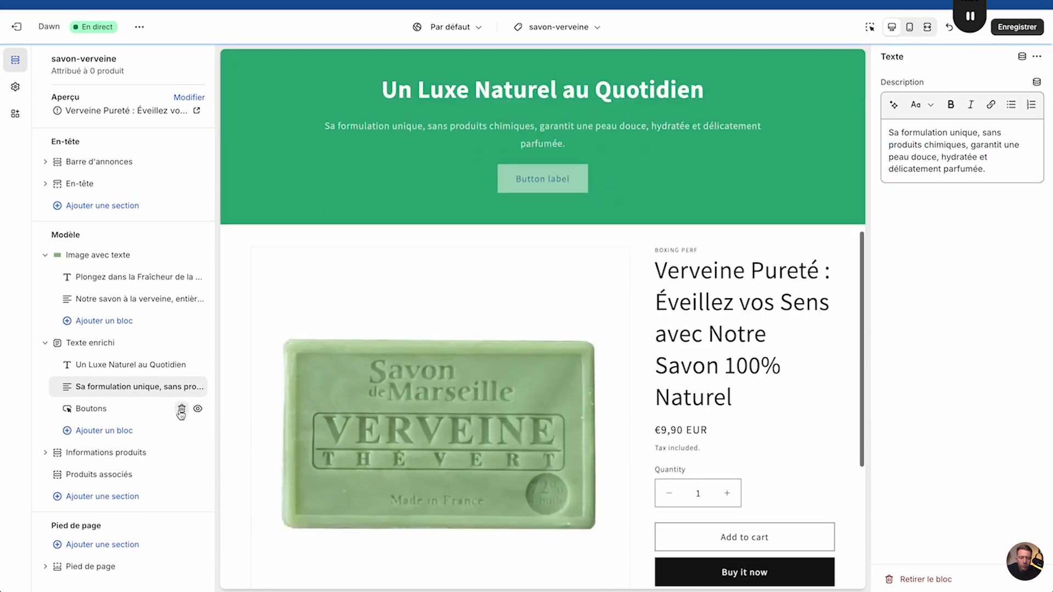
Step: Remove the Boutons block from the Texte enrichi section
click(183, 408)
scroll(585, 226, up, 4)
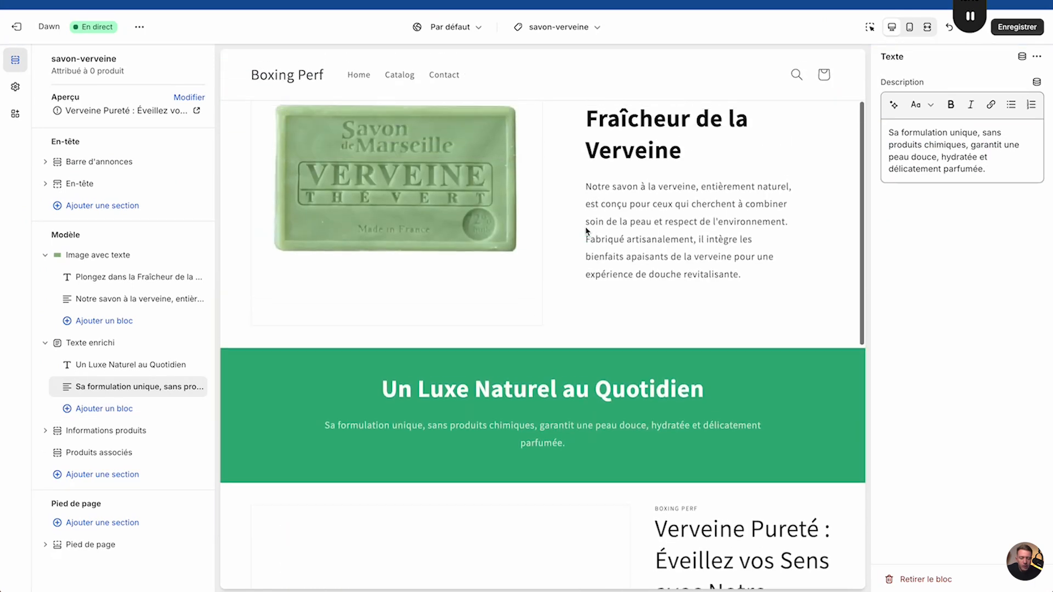
Step: Check the savon-verveine page preview in mobile, desktop and full-width display, examining the Image avec texte and Texte enrichi sections
click(910, 27)
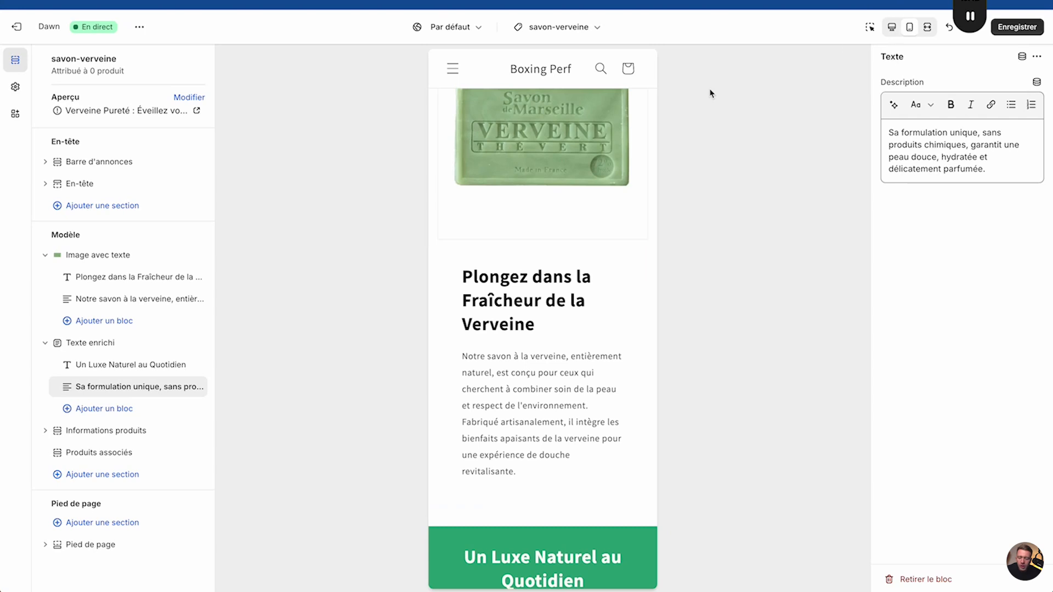
click(891, 27)
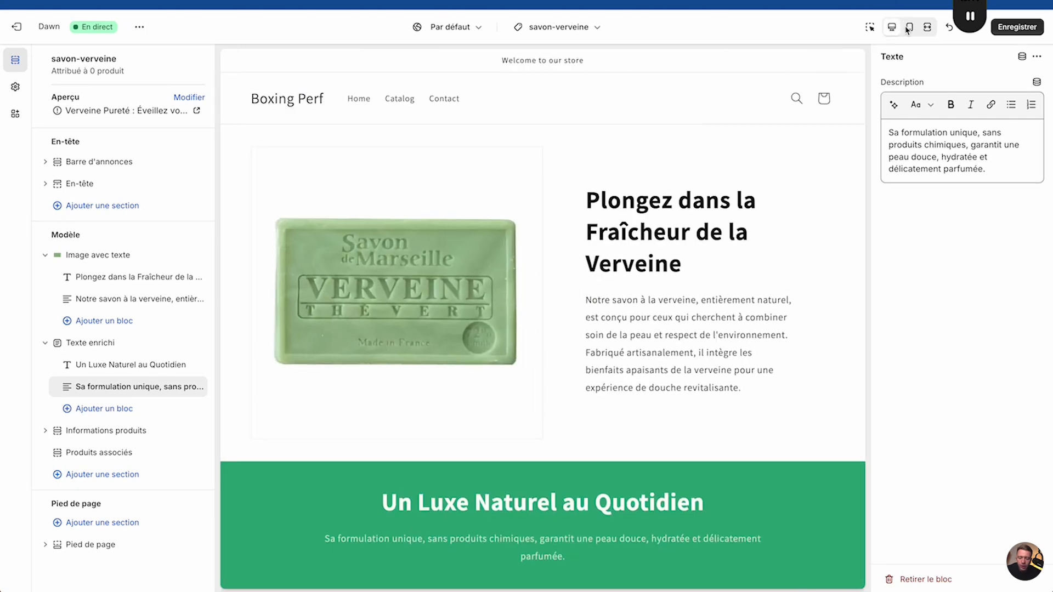
click(927, 27)
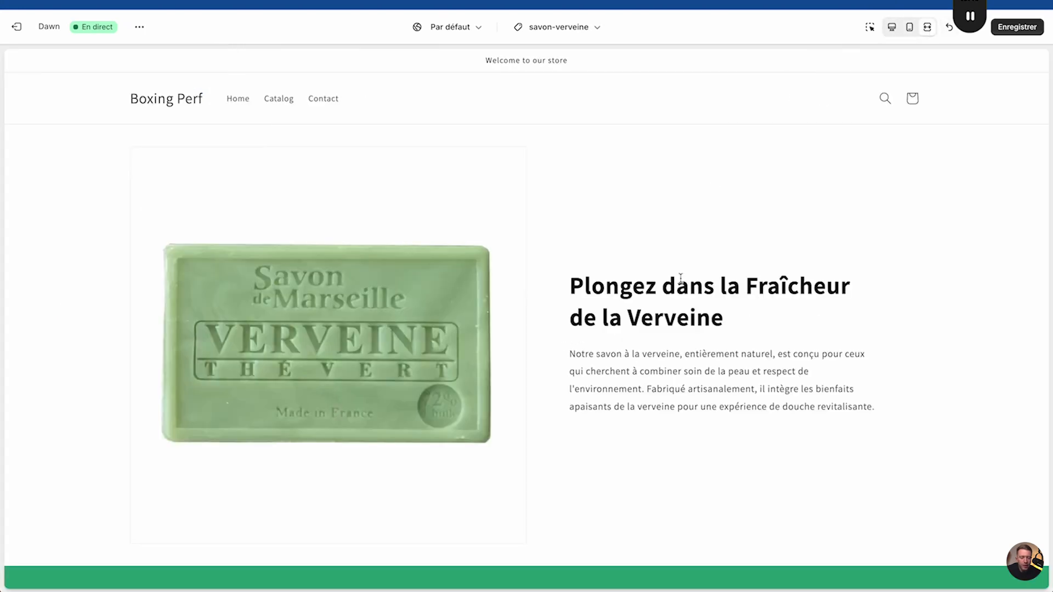
scroll(681, 278, down, 3)
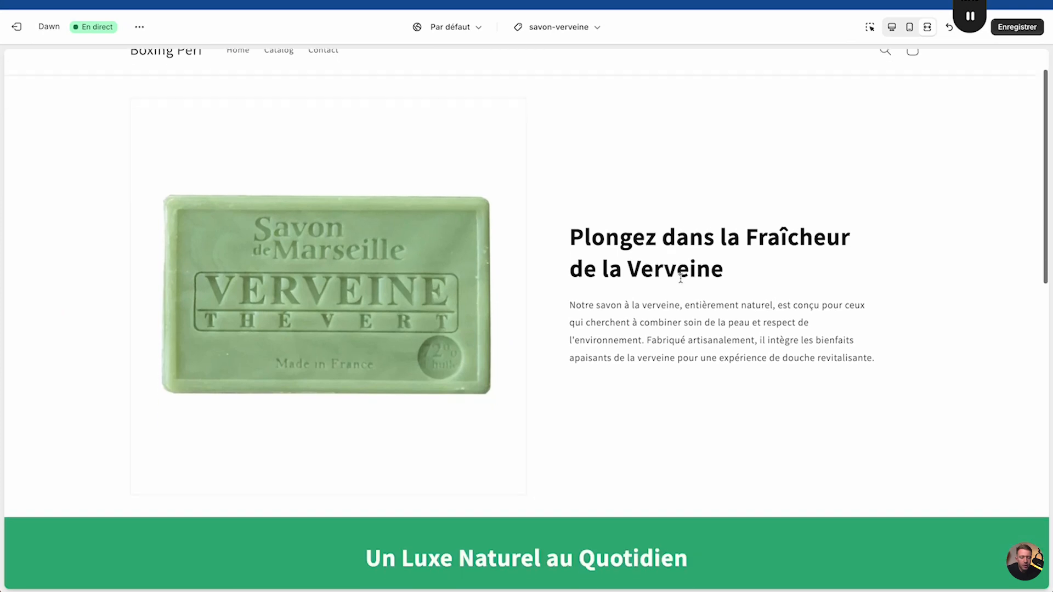
scroll(681, 278, down, 2)
scroll(680, 278, down, 2)
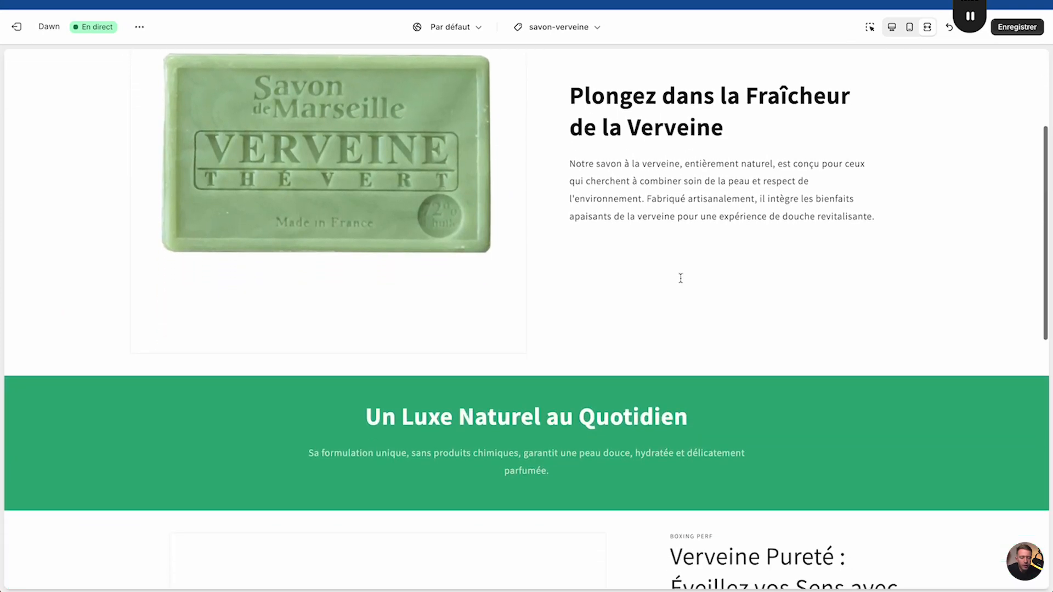
scroll(681, 278, down, 2)
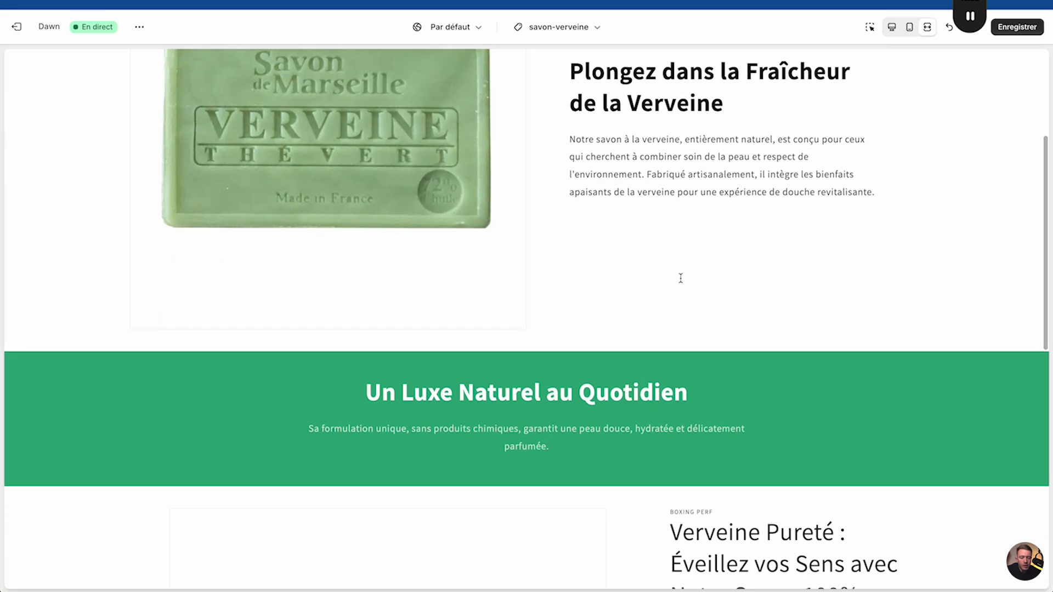
scroll(680, 278, down, 2)
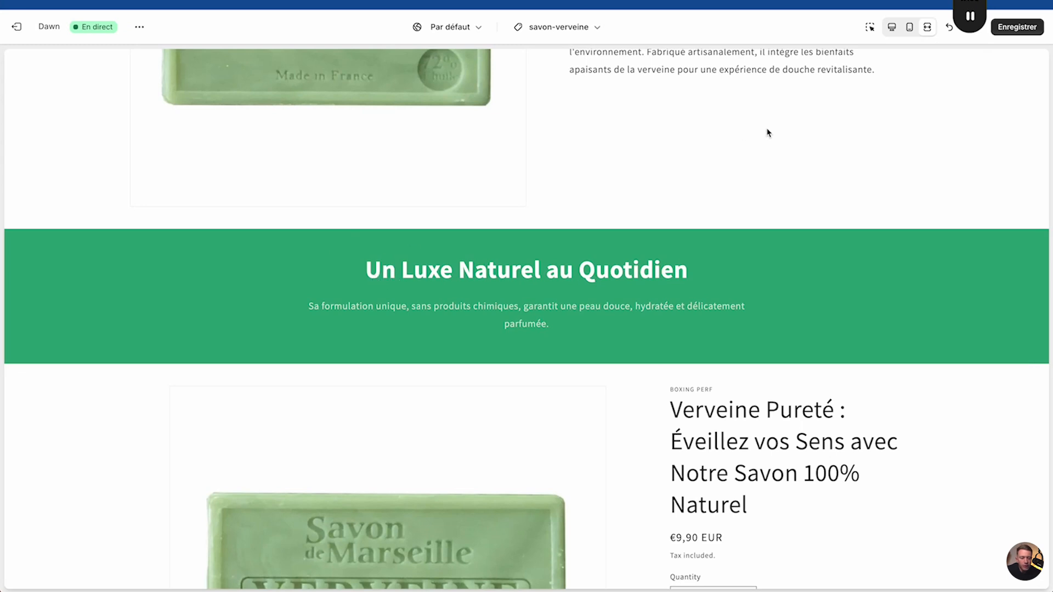
click(897, 28)
click(909, 26)
scroll(591, 342, up, 3)
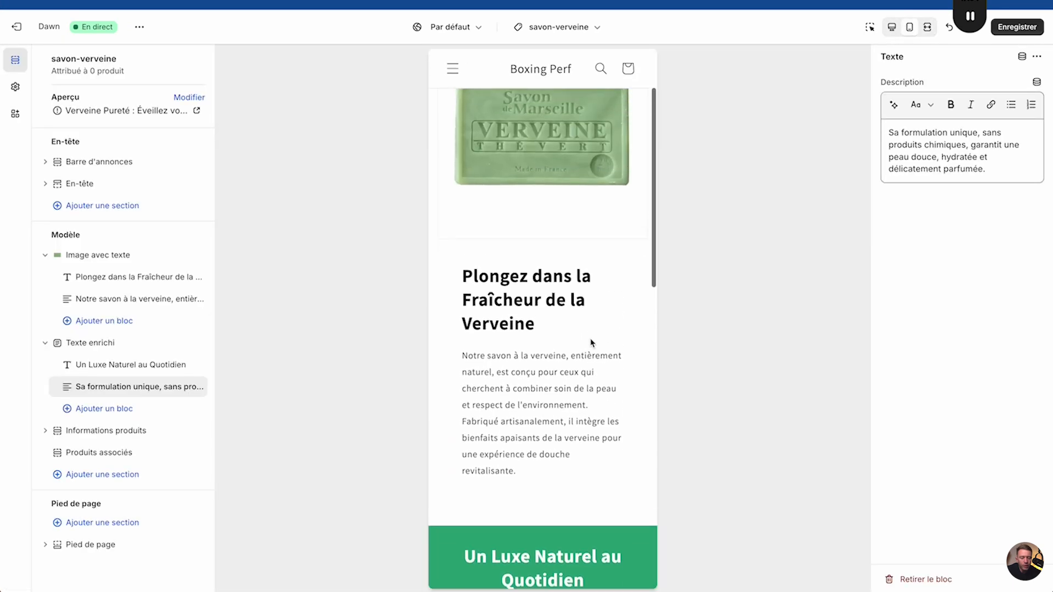
scroll(591, 342, up, 2)
click(891, 27)
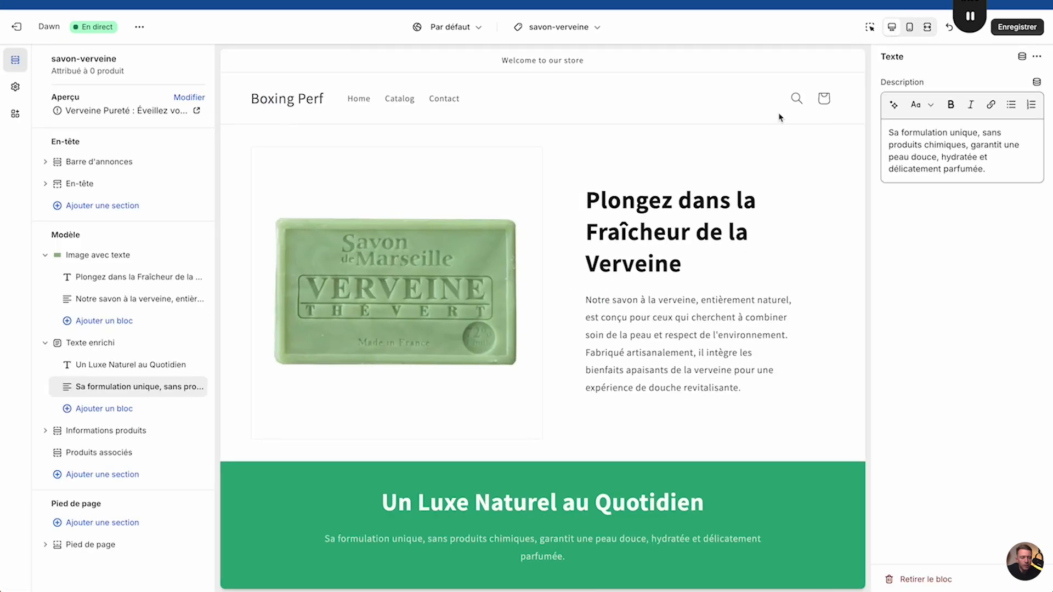
Step: Add a Multiligne section to the template and place it between Texte enrichi and Informations produits
scroll(602, 451, down, 5)
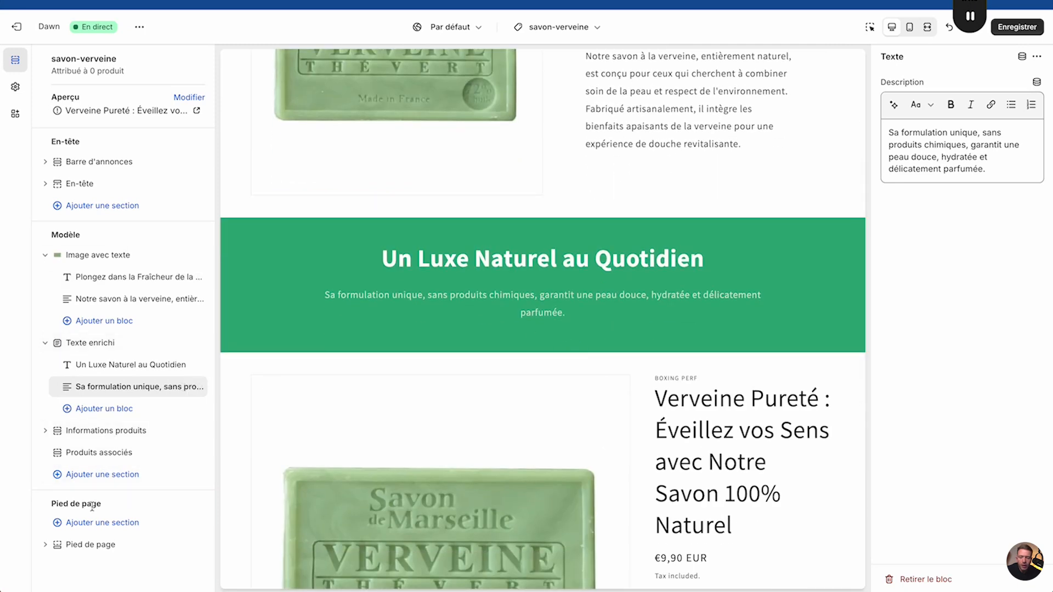
click(102, 474)
scroll(277, 437, down, 1)
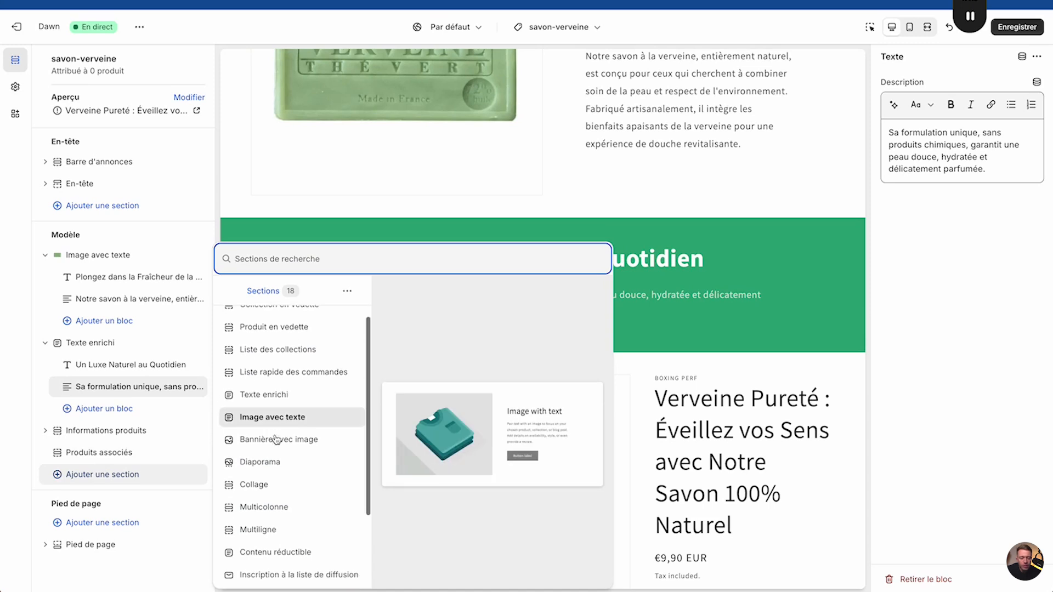
click(261, 524)
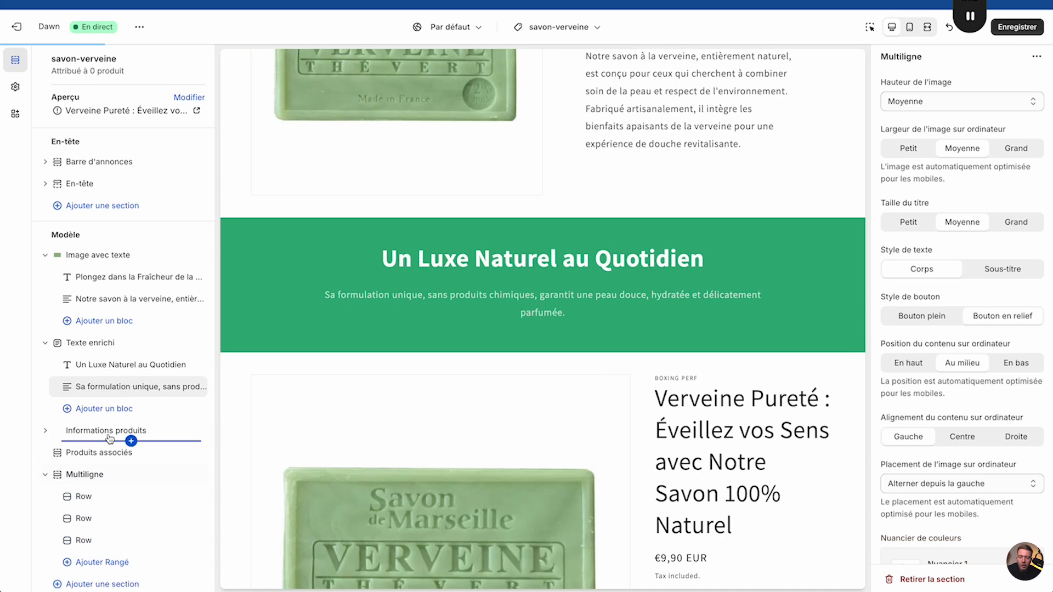
drag(55, 478, 61, 428)
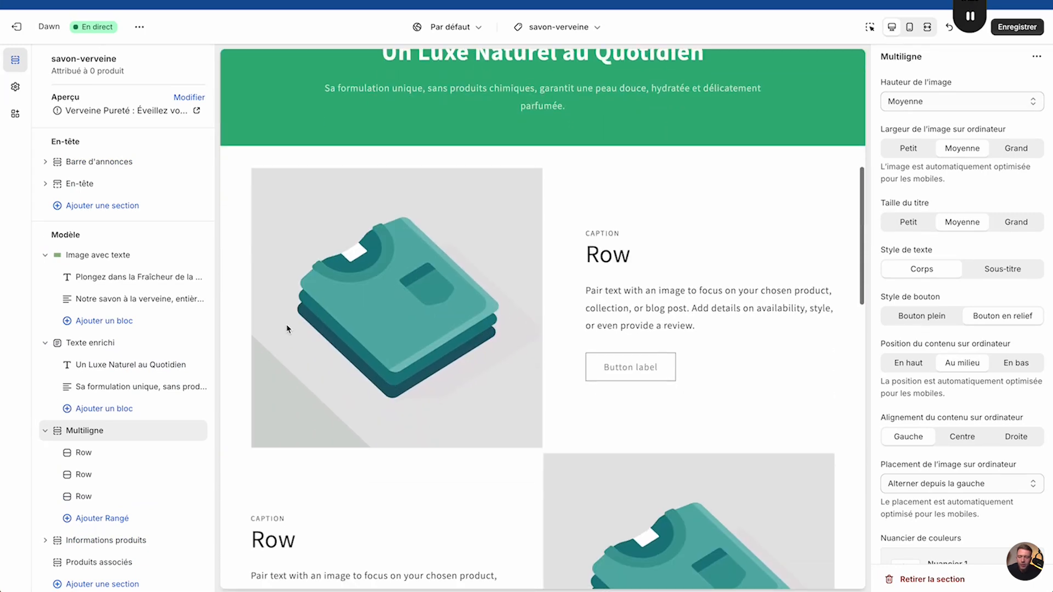
Step: From the first Multiligne row's image selection, upload every file in the Design sans titre folder except the soap image ending in bio-1
mouse_move(131, 417)
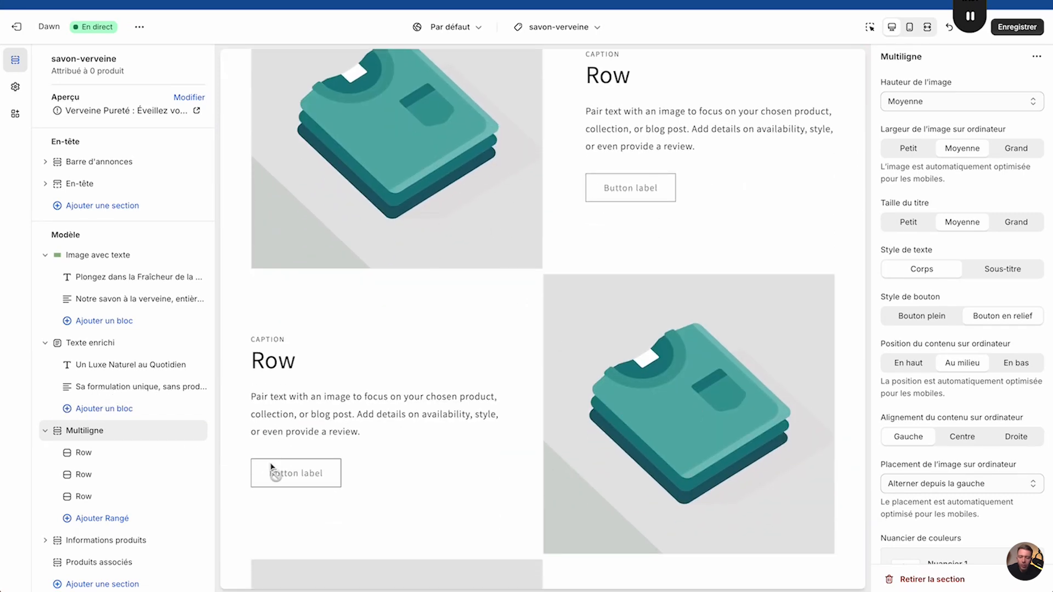
click(83, 452)
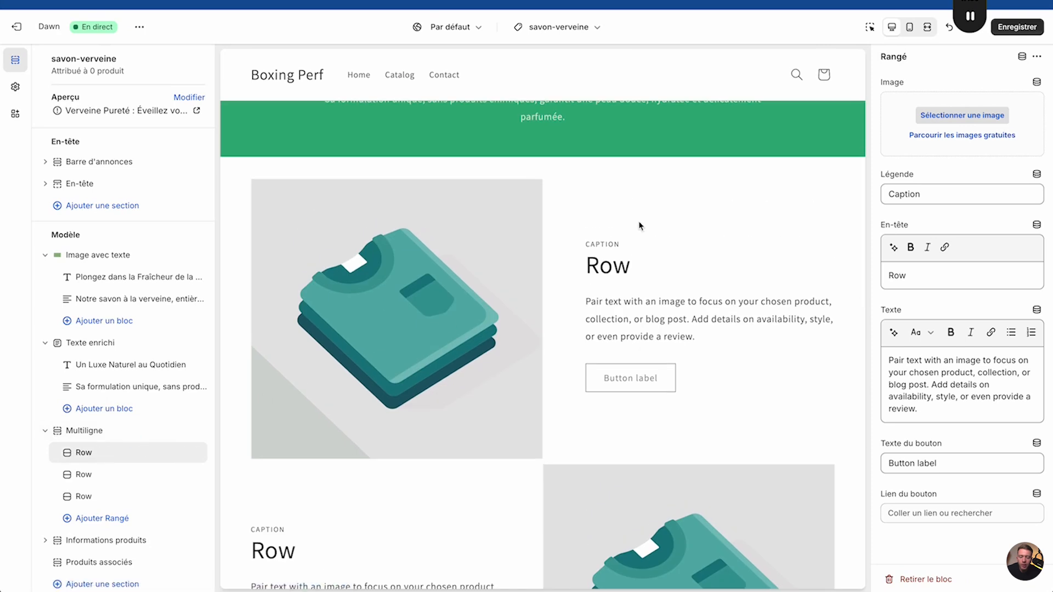
click(986, 114)
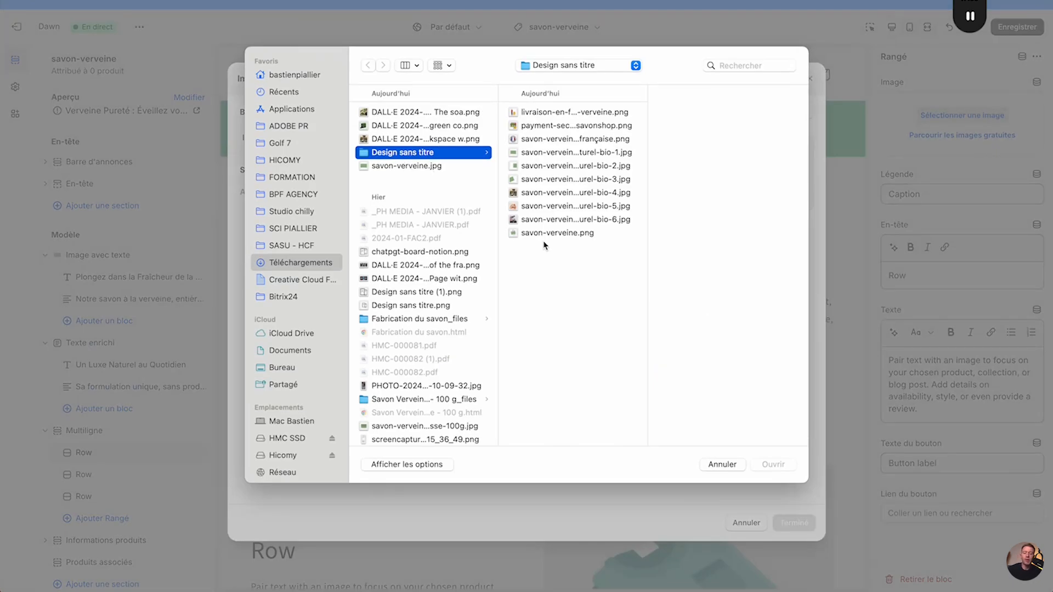
drag(545, 246, 556, 171)
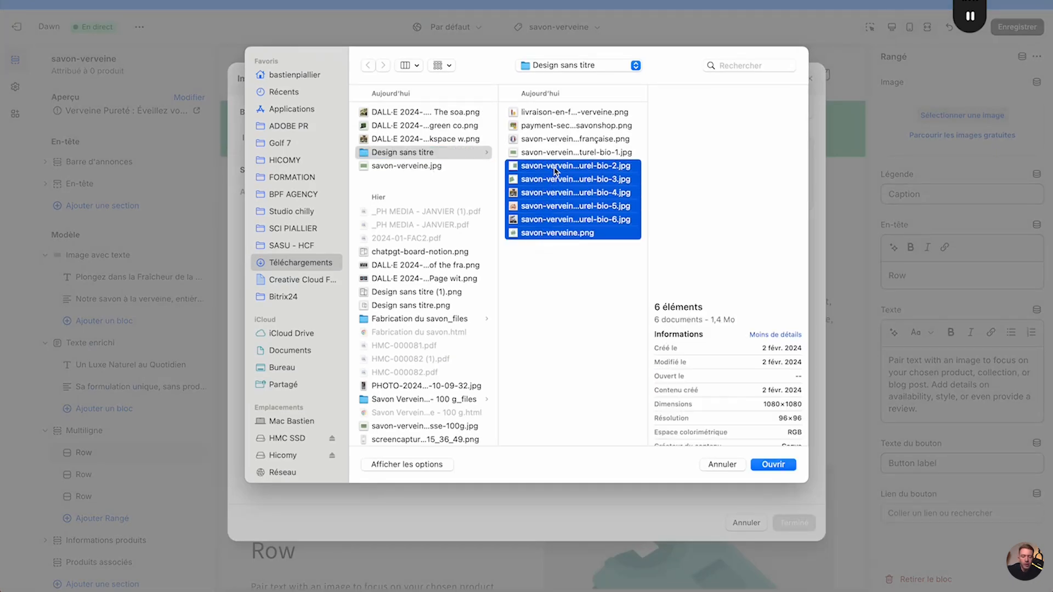
super+click(548, 138)
super+click(549, 126)
super+click(552, 115)
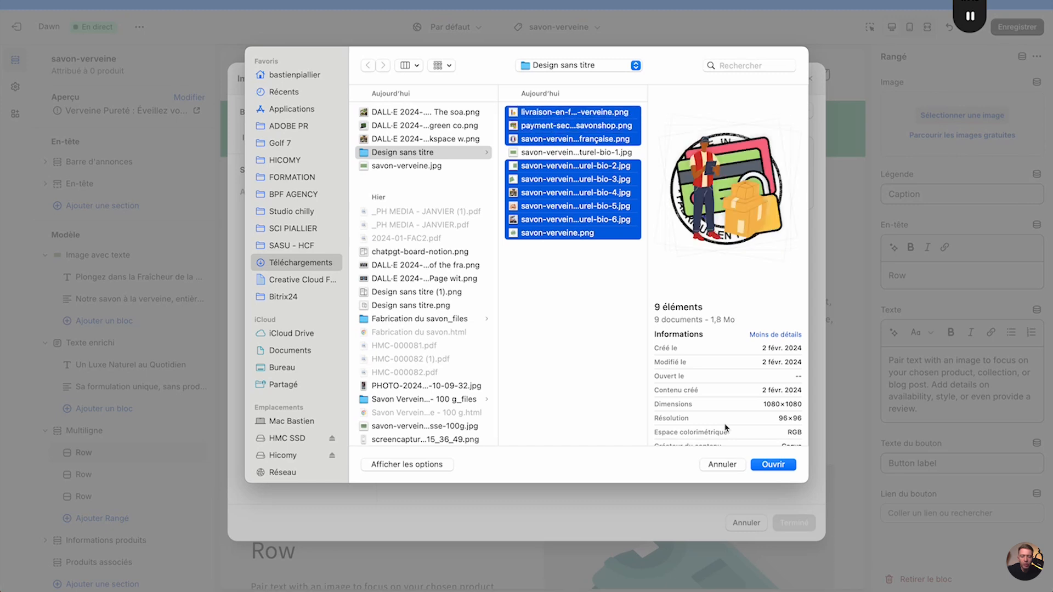
click(785, 469)
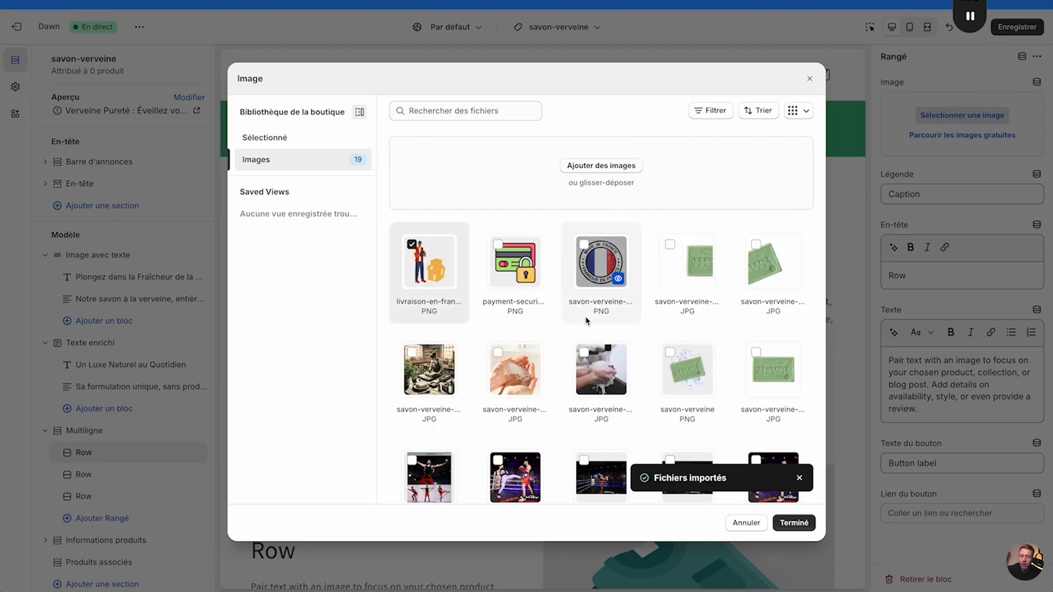
Step: Set savon-verveine-naturel-bio-3 as the image of the first Multiligne row
scroll(685, 332, down, 3)
scroll(691, 336, up, 1)
scroll(690, 335, up, 1)
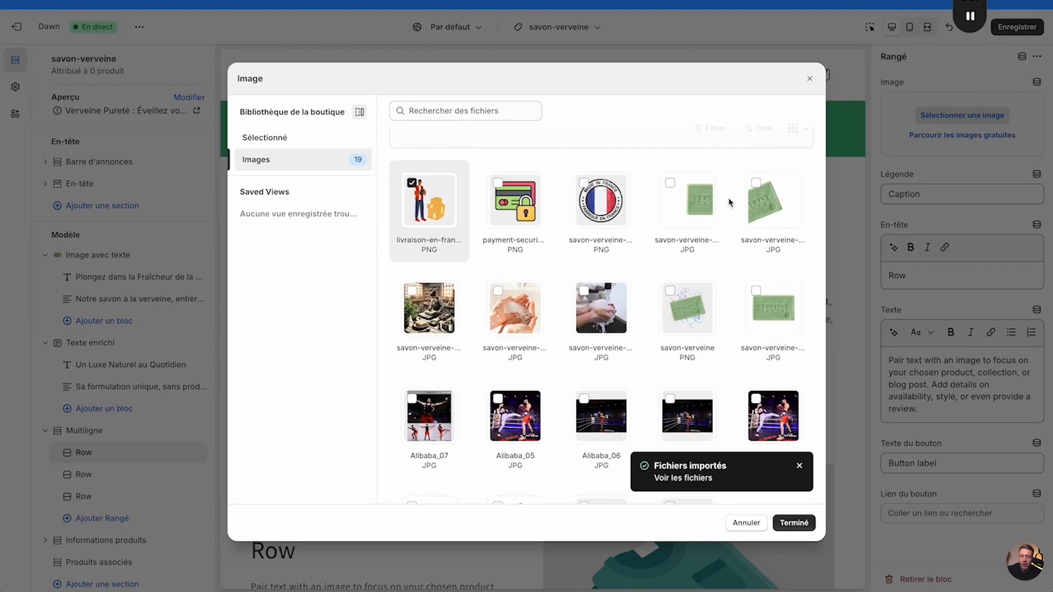
click(759, 199)
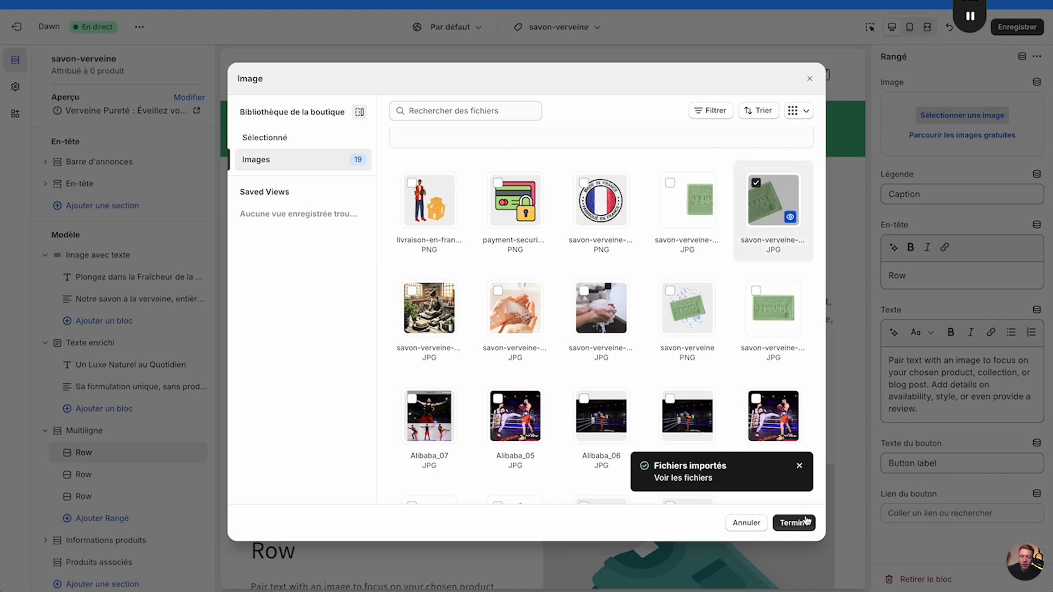
click(793, 522)
scroll(708, 483, down, 3)
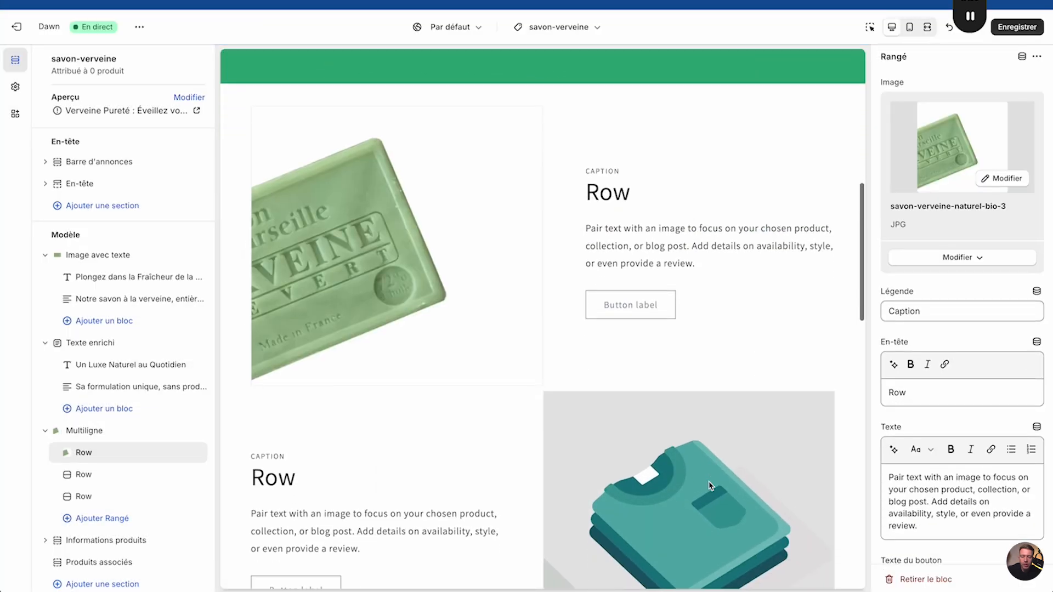
Step: Set savon-verveine-naturel-bio-2 as the image of the second Multiligne row
click(119, 477)
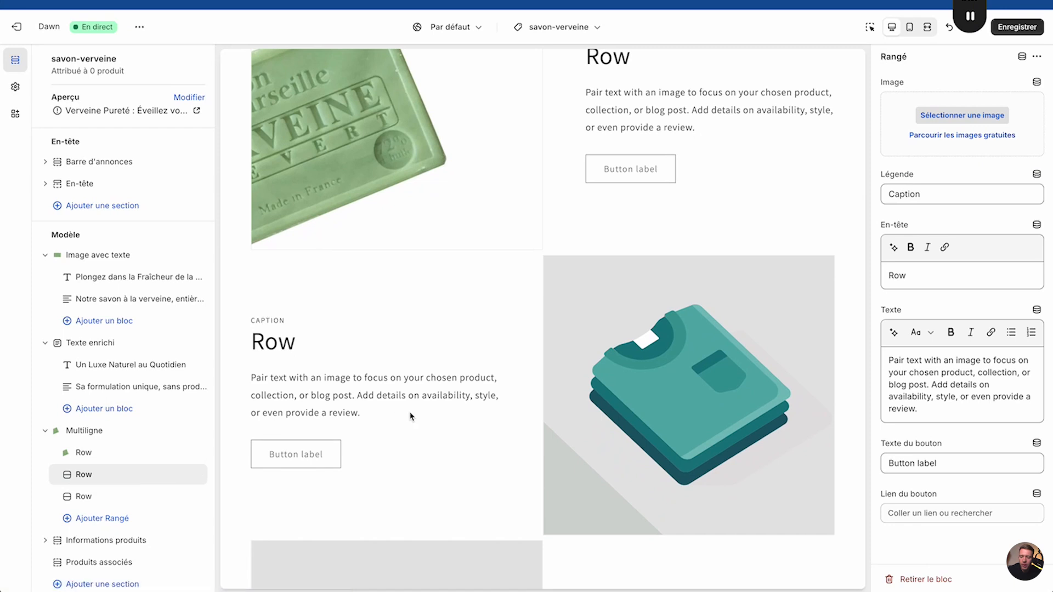
click(961, 116)
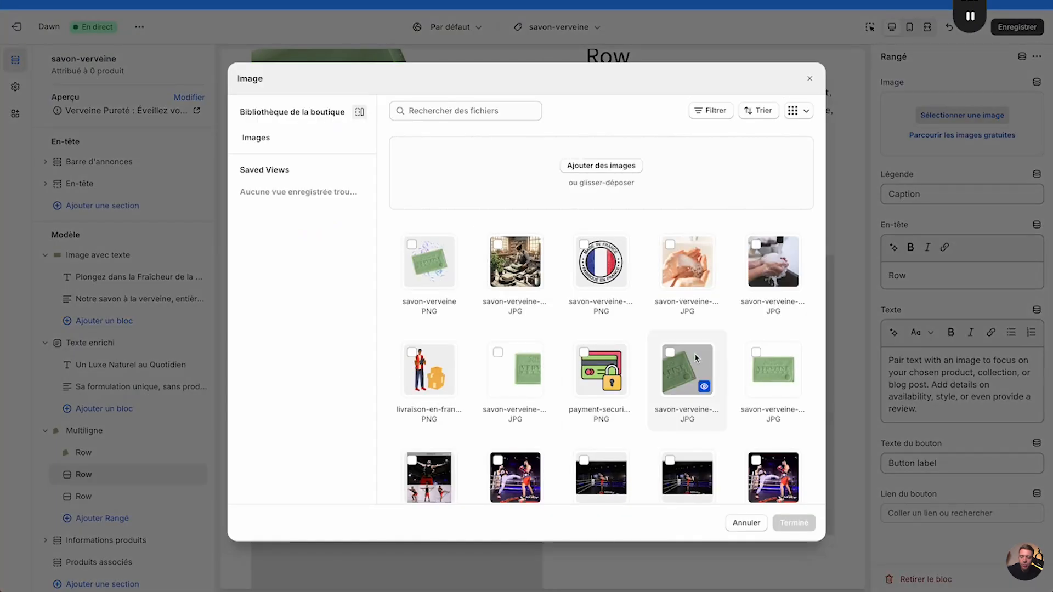
click(498, 352)
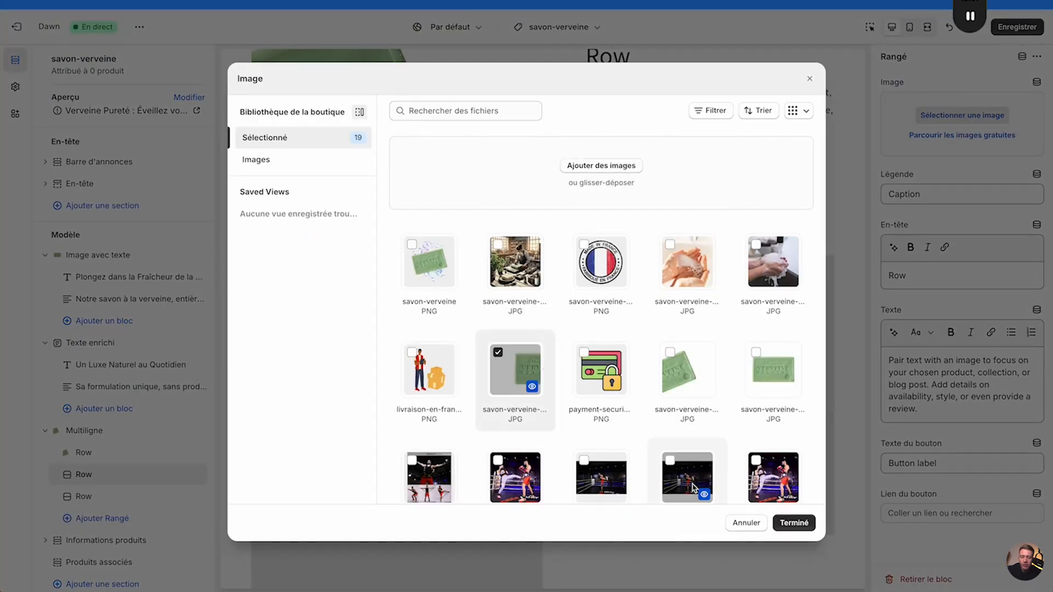
click(794, 523)
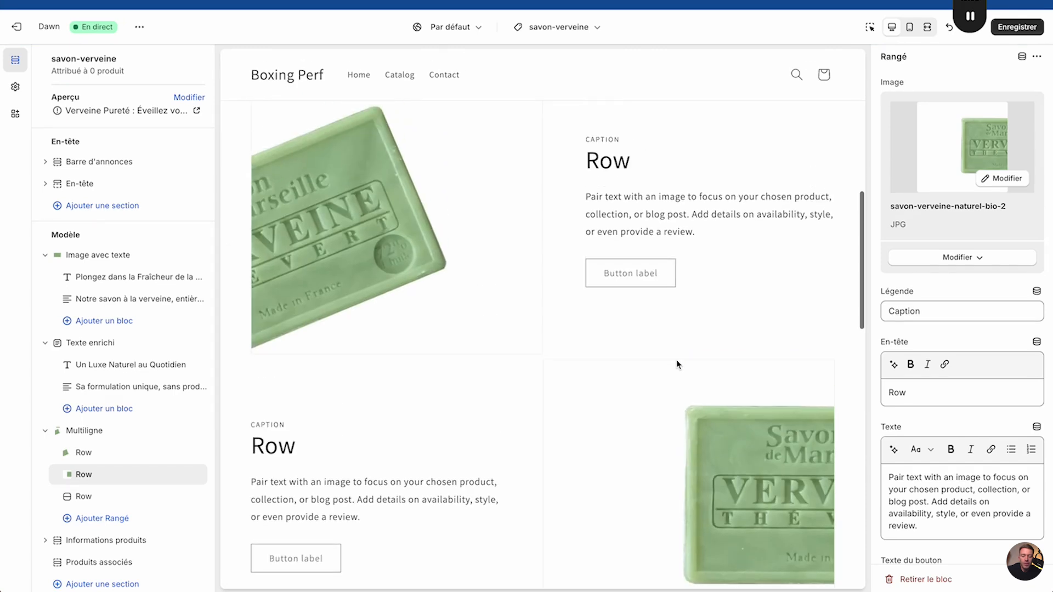
Step: Keep only three rows in Multiligne and set savon-verveine-naturel-bio-5 as the image of the third one
scroll(678, 364, down, 10)
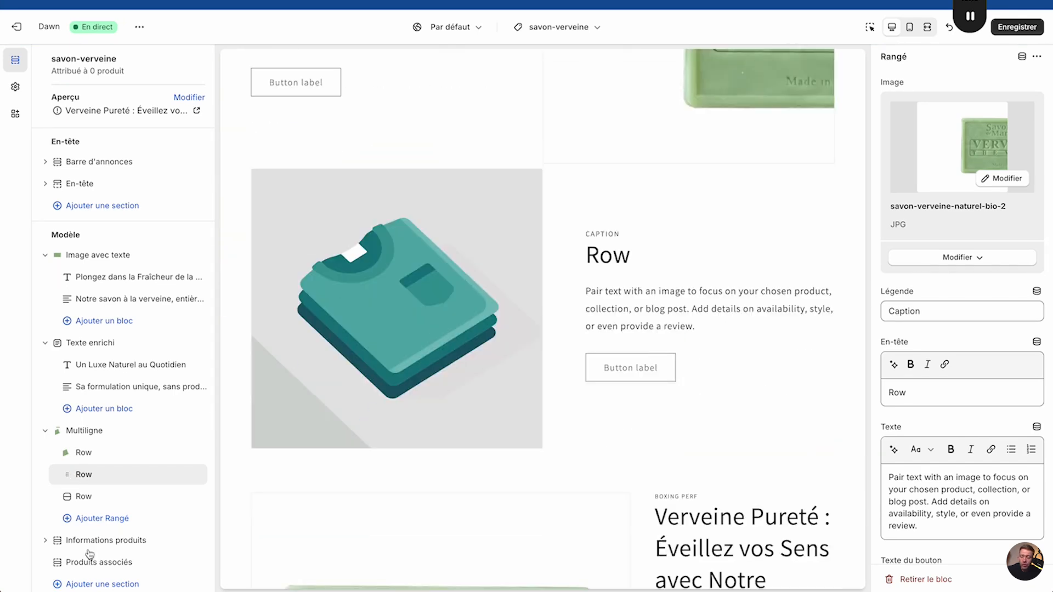
click(92, 505)
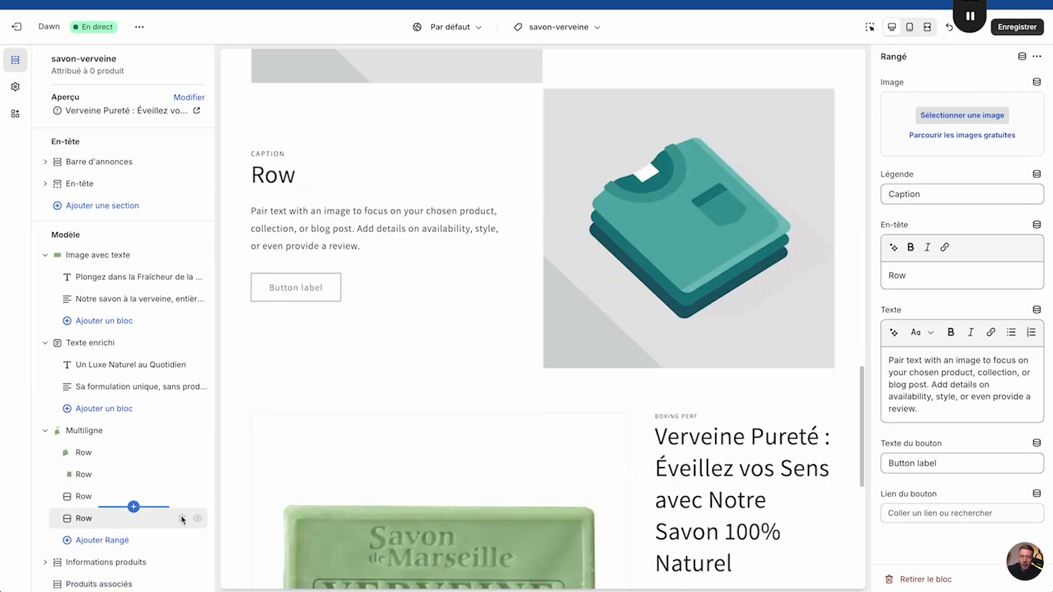
click(181, 518)
click(76, 496)
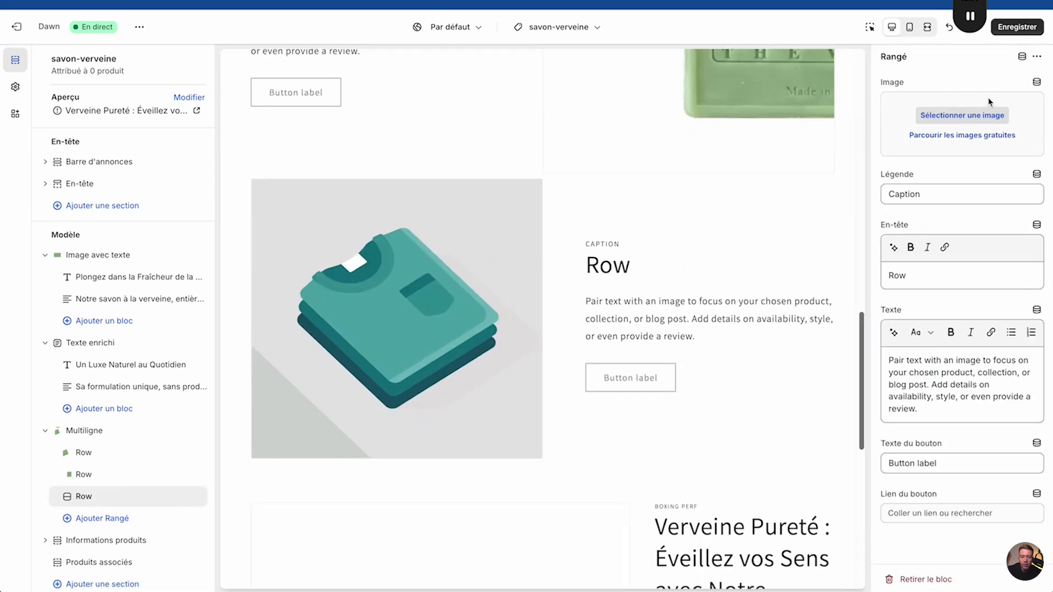
click(979, 115)
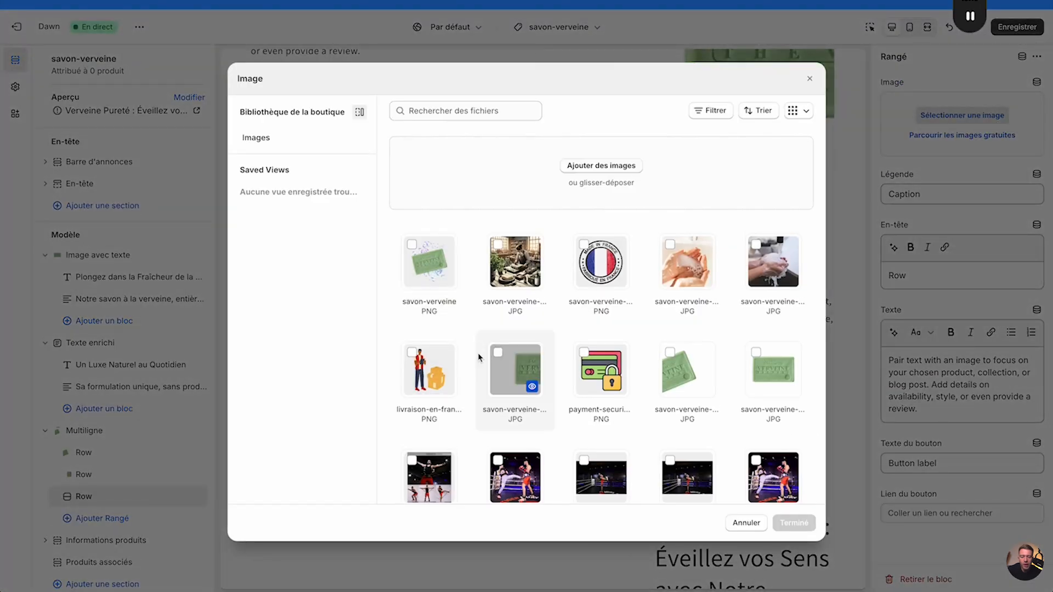
click(670, 245)
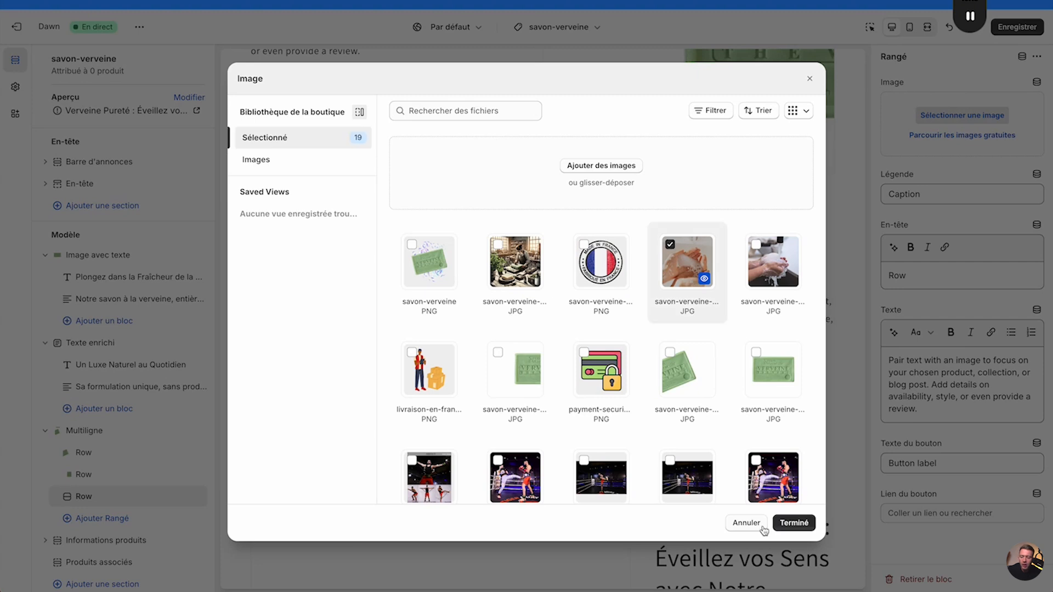
click(793, 523)
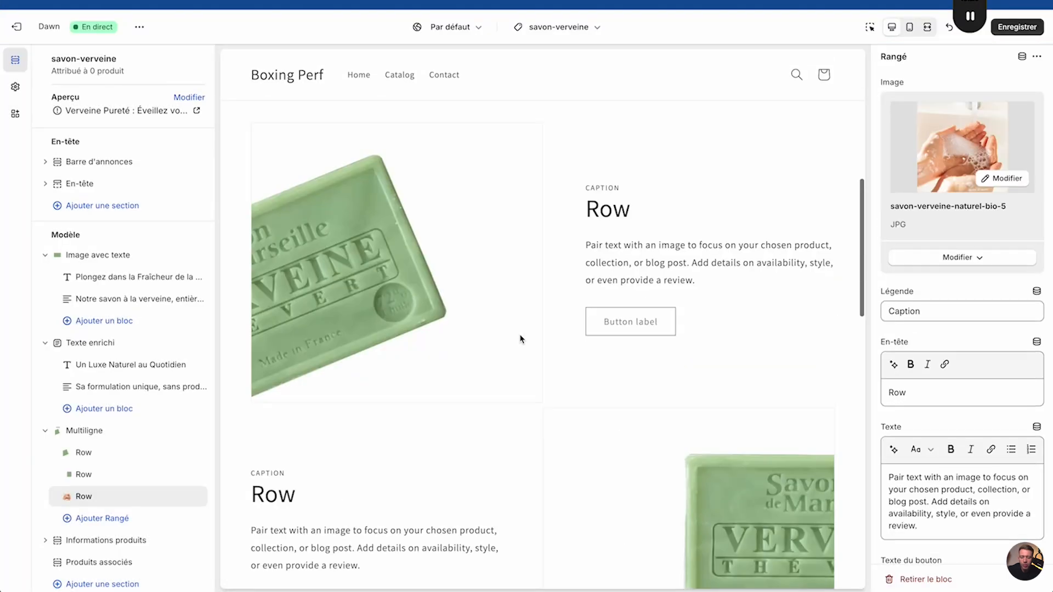
scroll(520, 338, up, 15)
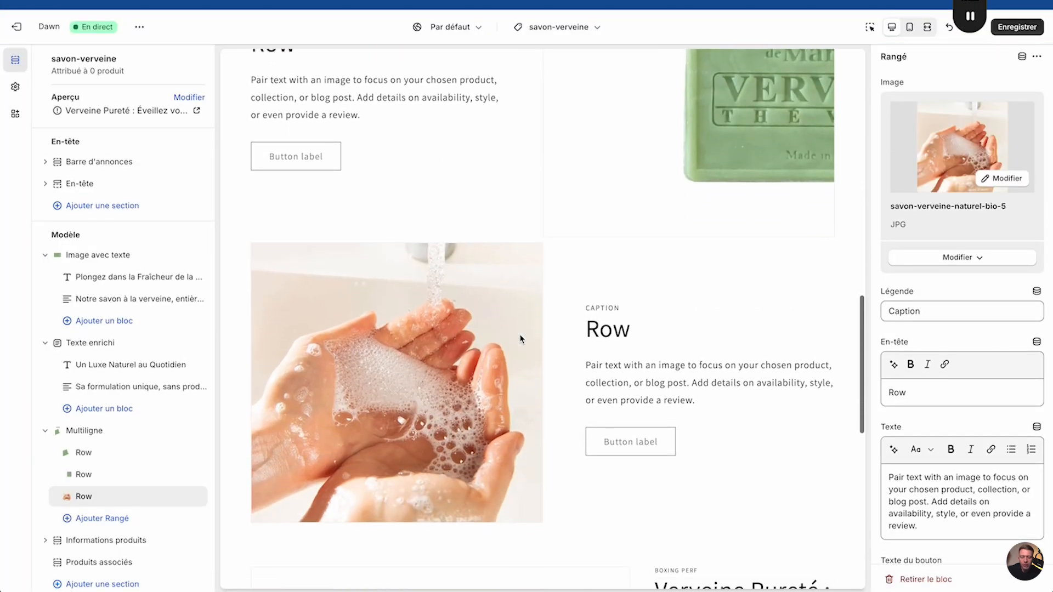
scroll(521, 338, up, 2)
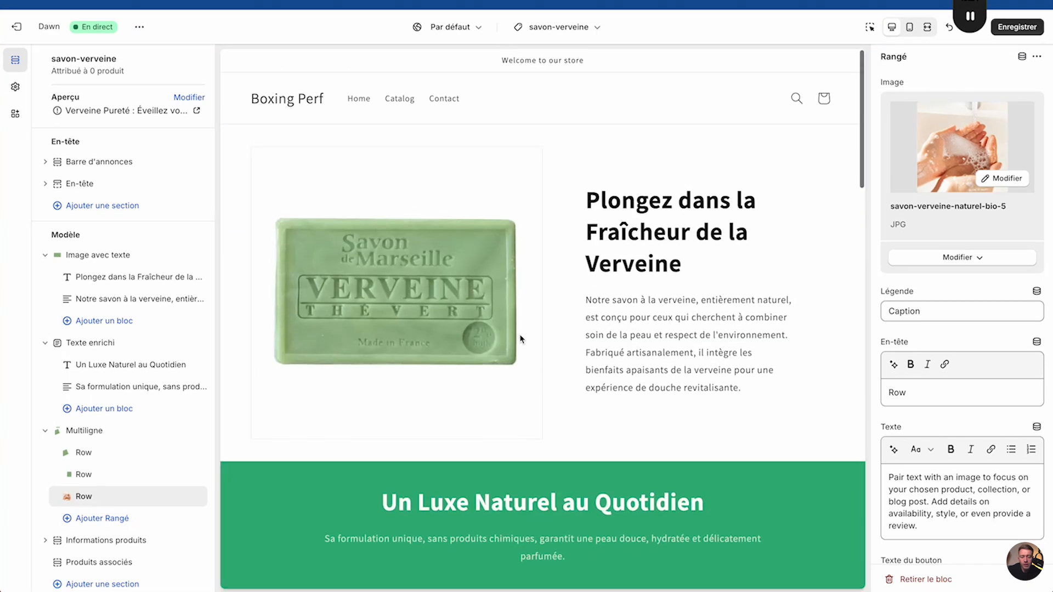
Step: Switch to ChatGPT and copy the Points Forts heading with its three bullet points from the verbena soap copy
scroll(461, 237, down, 1)
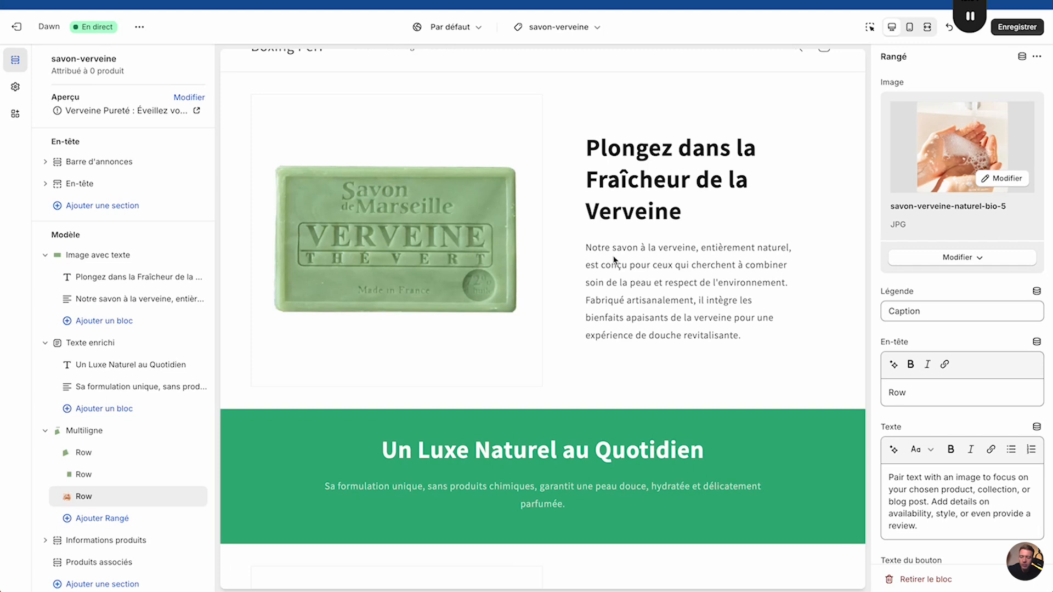
scroll(489, 489, down, 4)
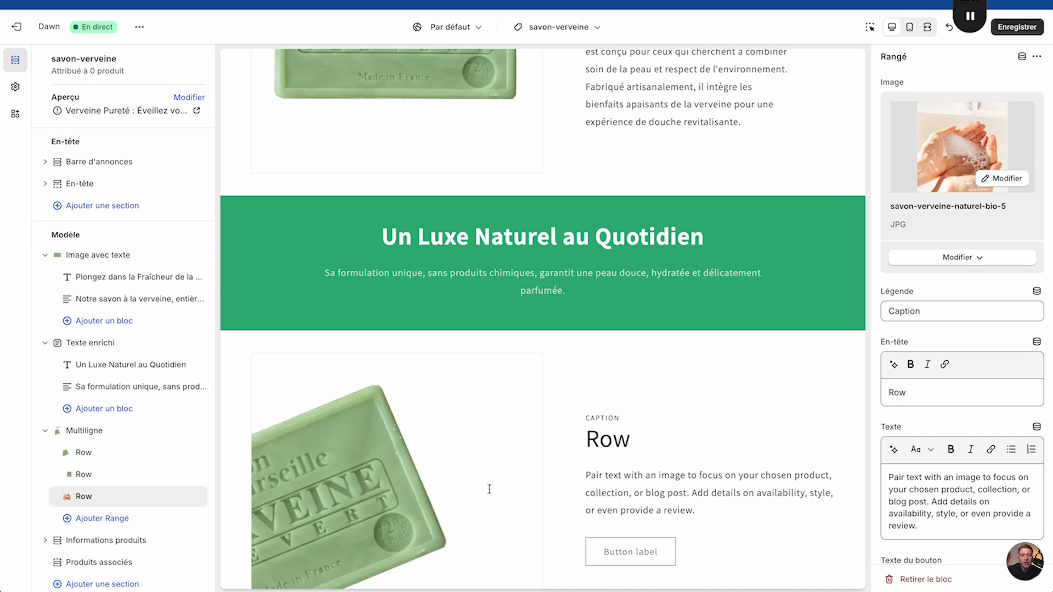
scroll(489, 488, down, 5)
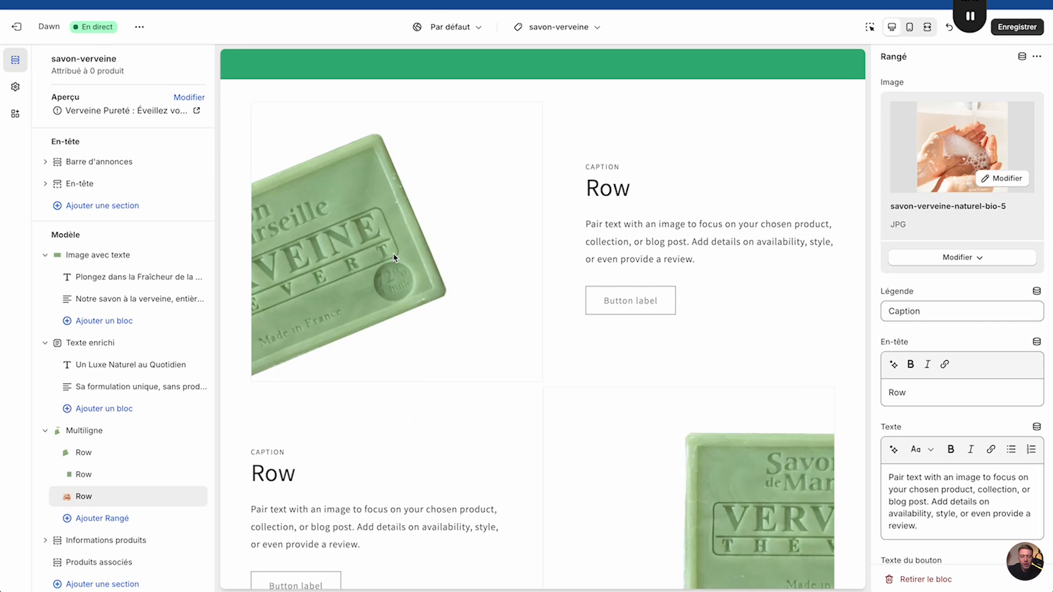
scroll(394, 258, down, 8)
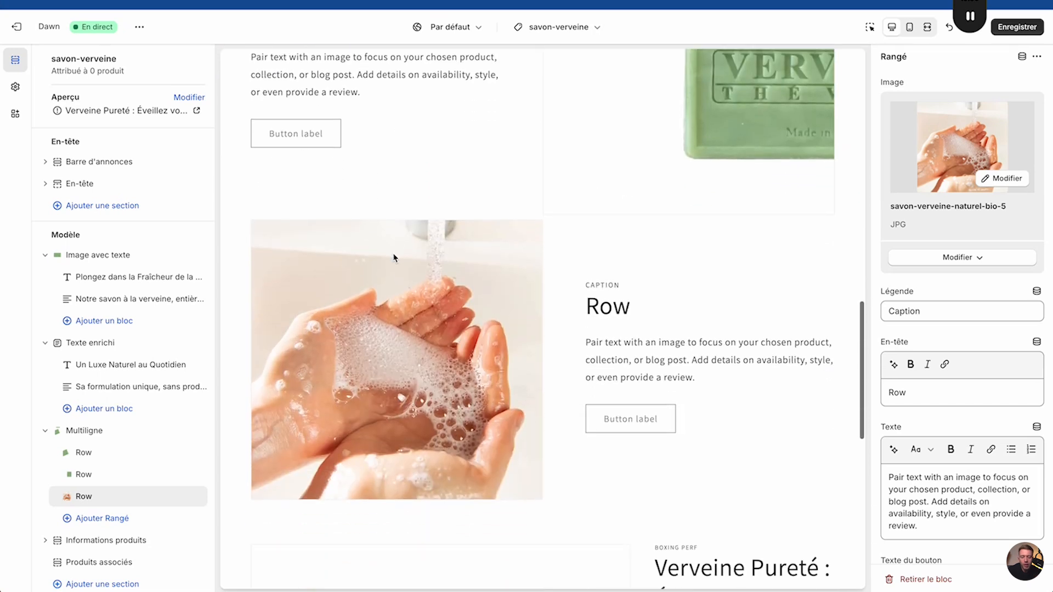
key(ctrl+Up)
click(393, 258)
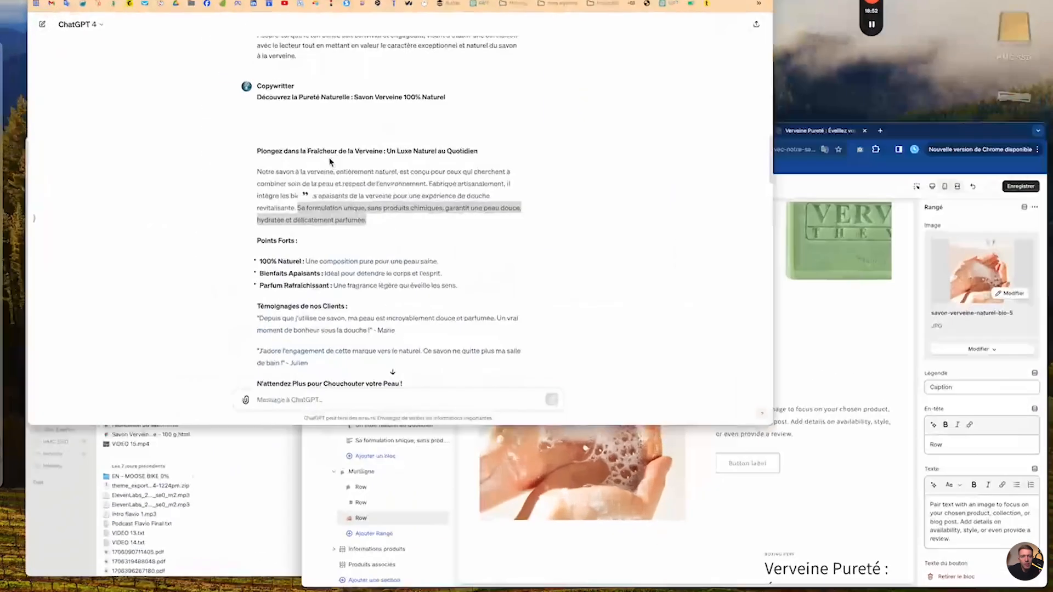
drag(325, 336, 612, 400)
key(ctrl+c)
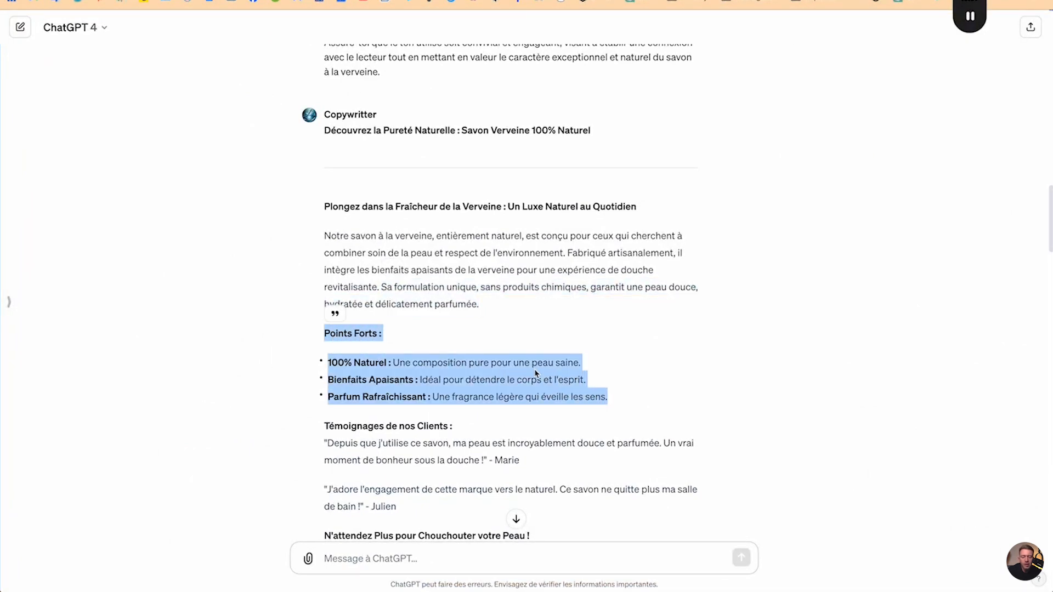
Step: Ask ChatGPT "peux-tu appronfondir ces points forts :" with the three copied points, leaving out the Points Forts heading, and view the answer
click(367, 557)
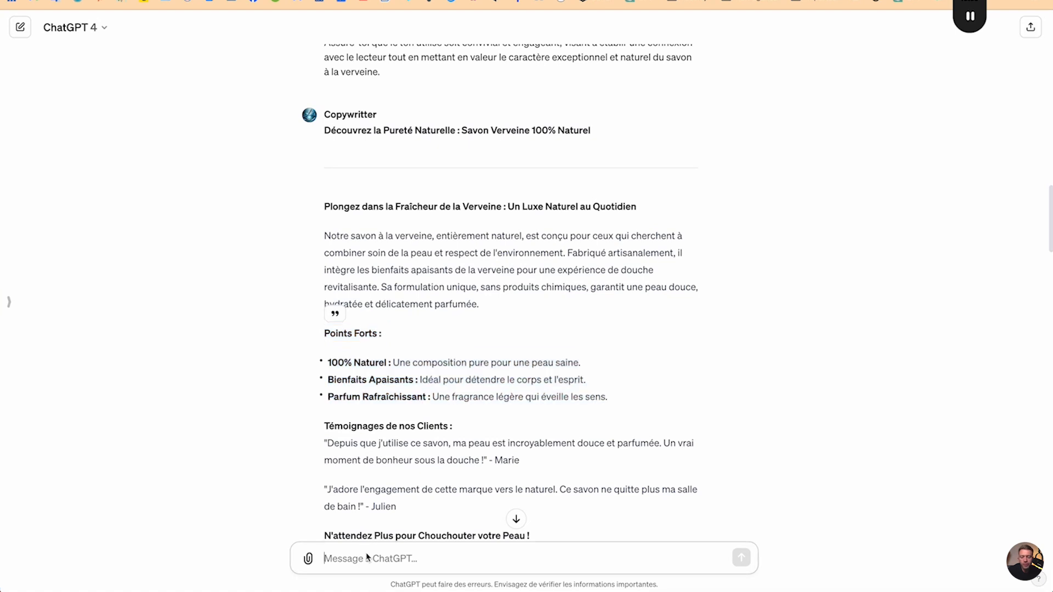
text(e)
key(BackSpace)
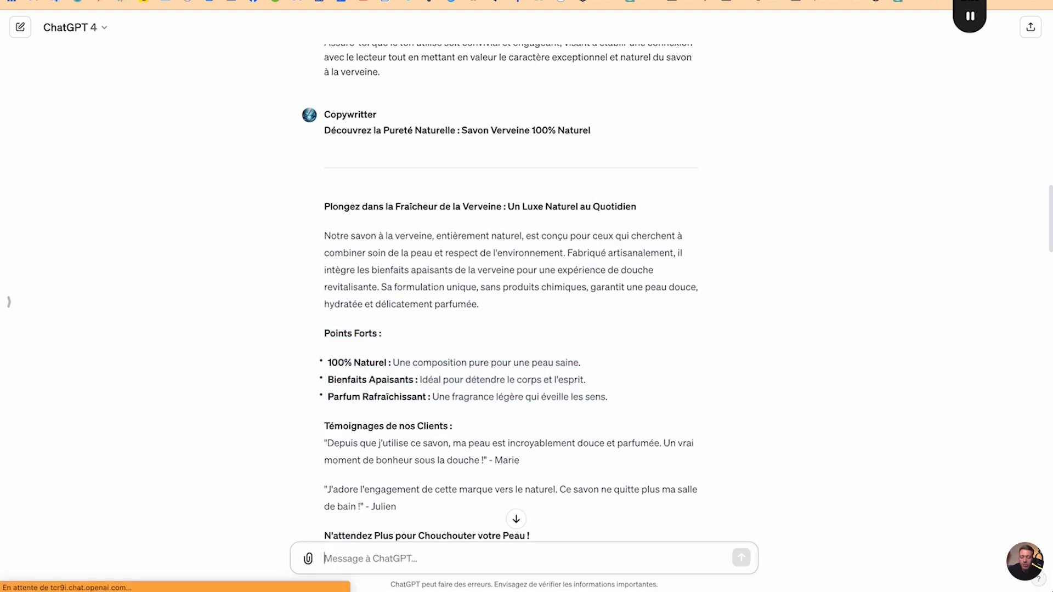
text(peux-tu appronfondir ces points fots)
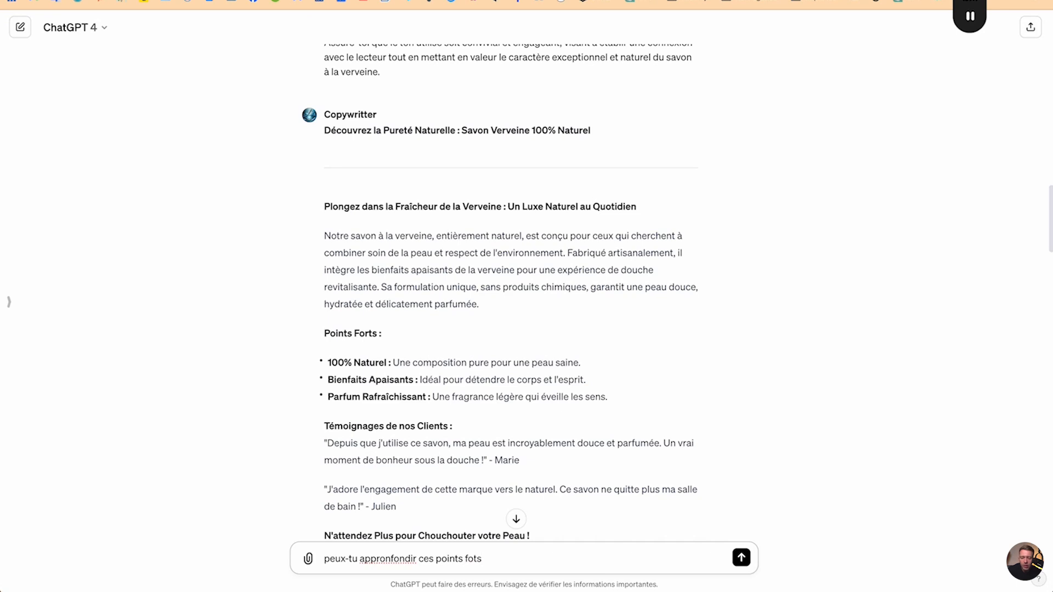
key(shift+Return)
key(shift+Return)
key(ctrl+v)
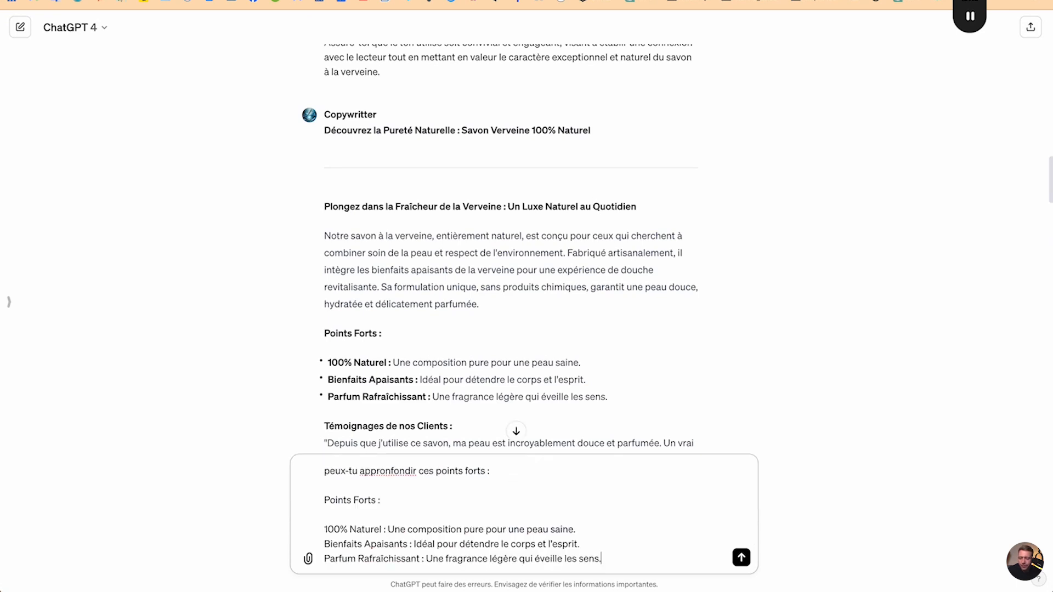
triple_click(367, 502)
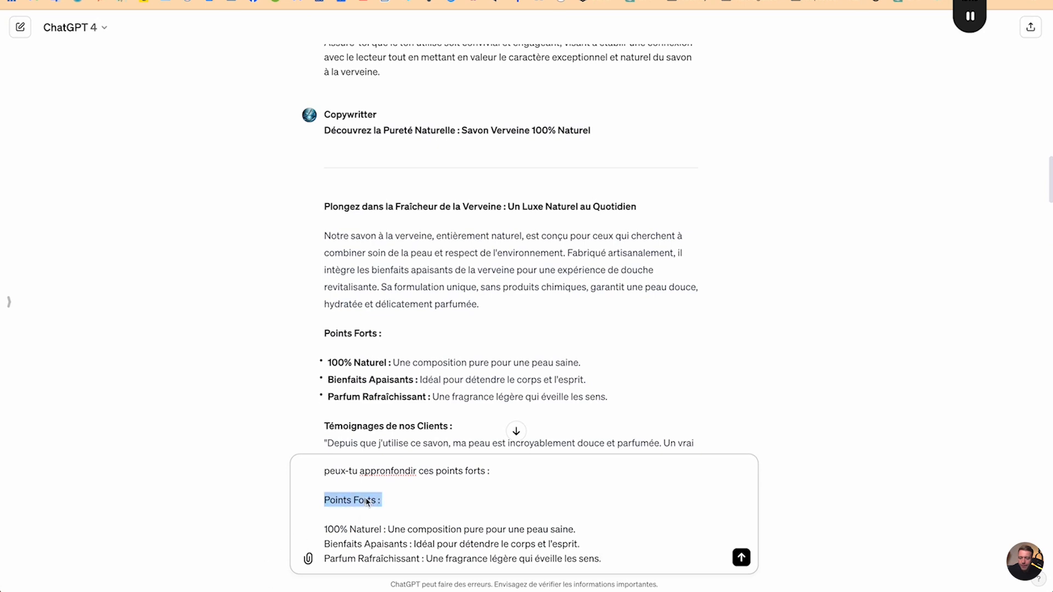
key(BackSpace)
key(Return)
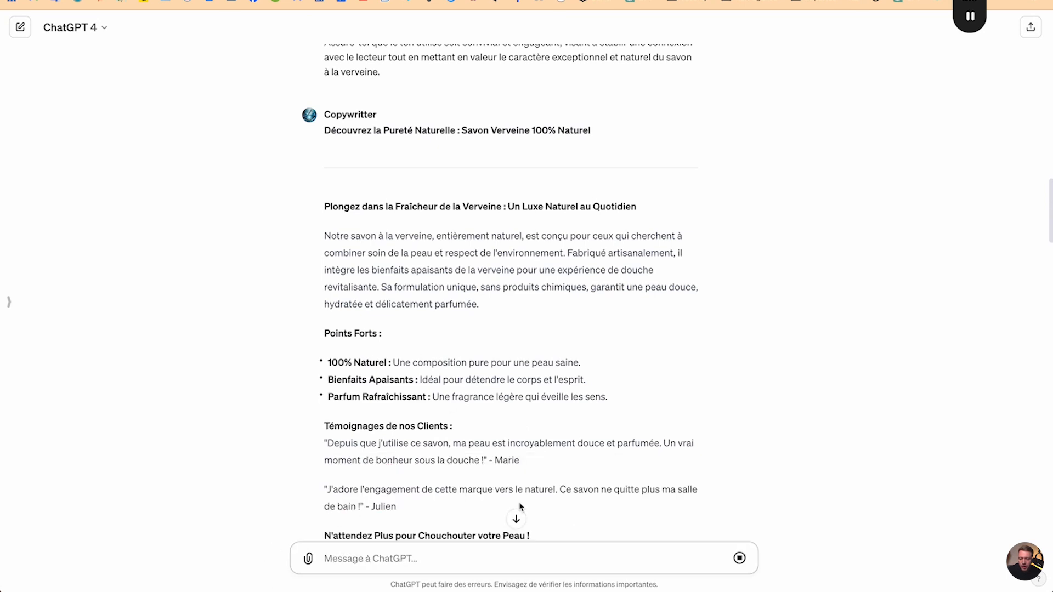
click(516, 519)
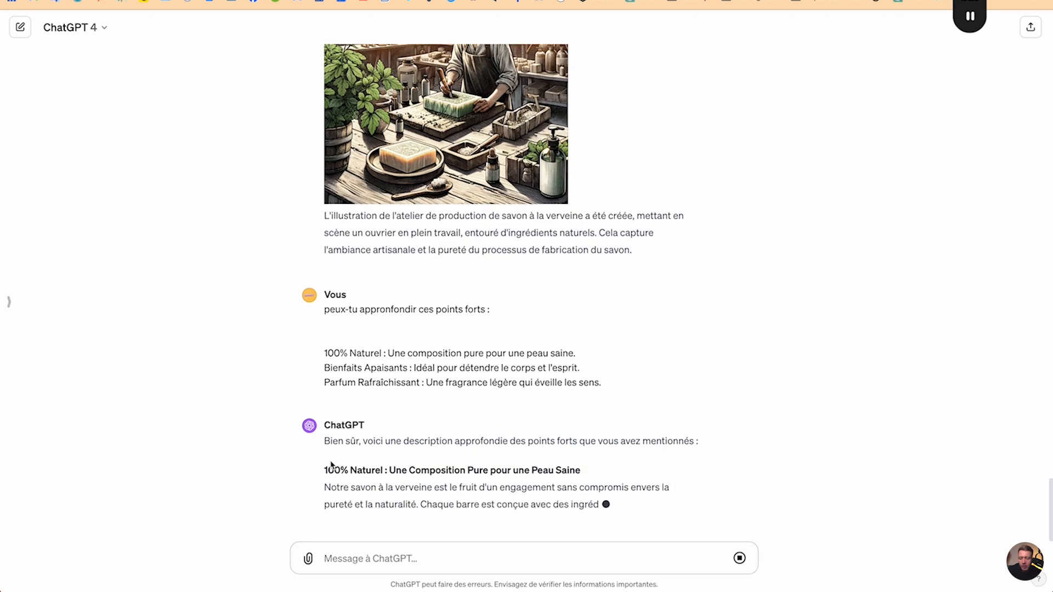
Step: Copy the heading "100% Naturel : Une Composition Pure pour une Peau Saine" from ChatGPT's answer
drag(330, 465, 392, 464)
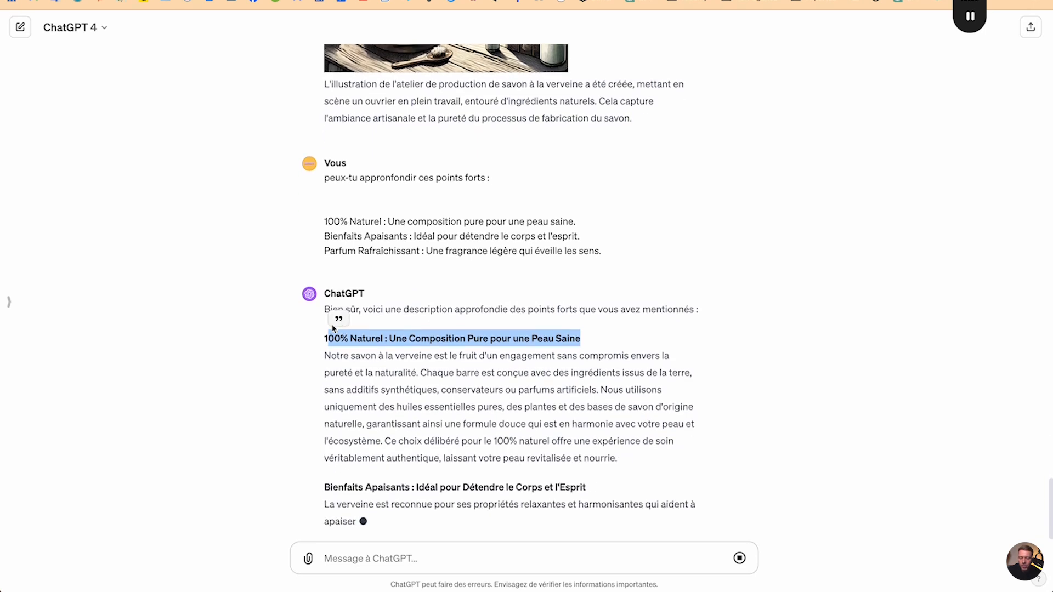
click(329, 322)
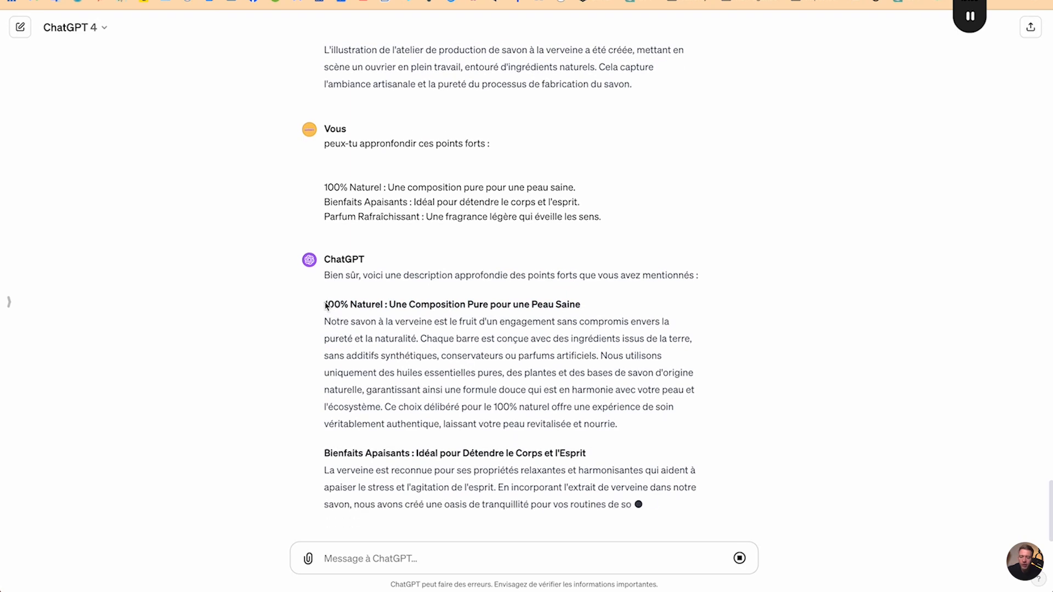
drag(329, 301, 582, 296)
key(ctrl+c)
Step: Return to the Shopify theme editor and replace the first Multiligne row's caption with the copied heading
key(ctrl+Up)
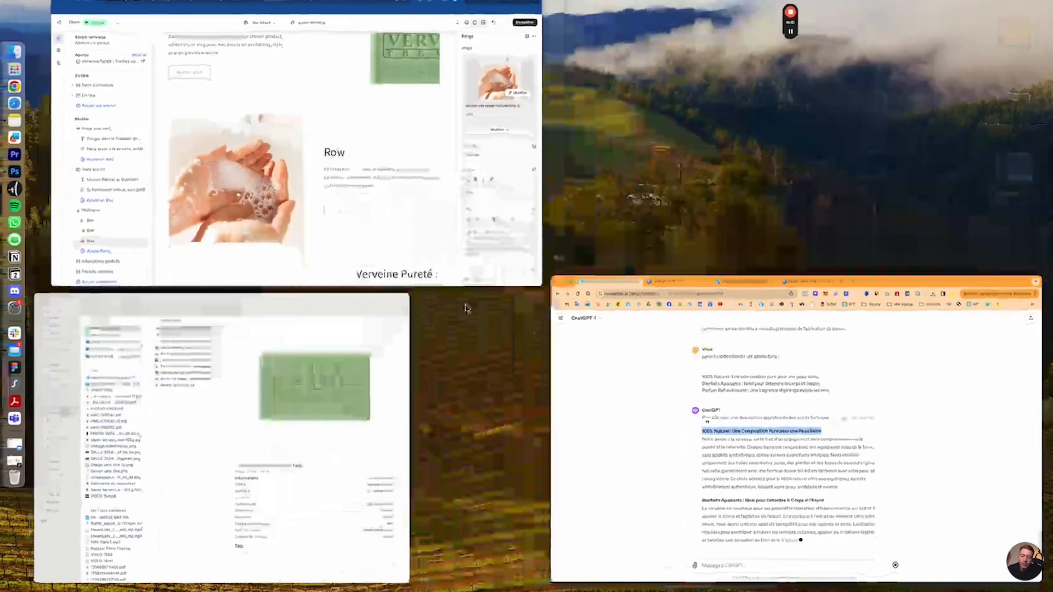
click(417, 235)
scroll(417, 236, down, 7)
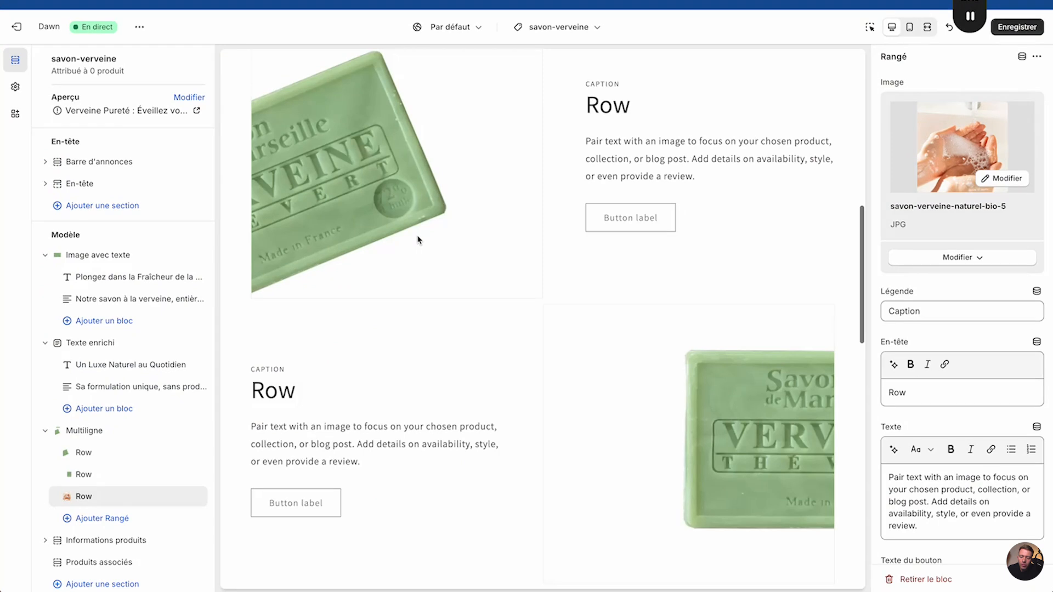
scroll(418, 239, up, 3)
click(107, 454)
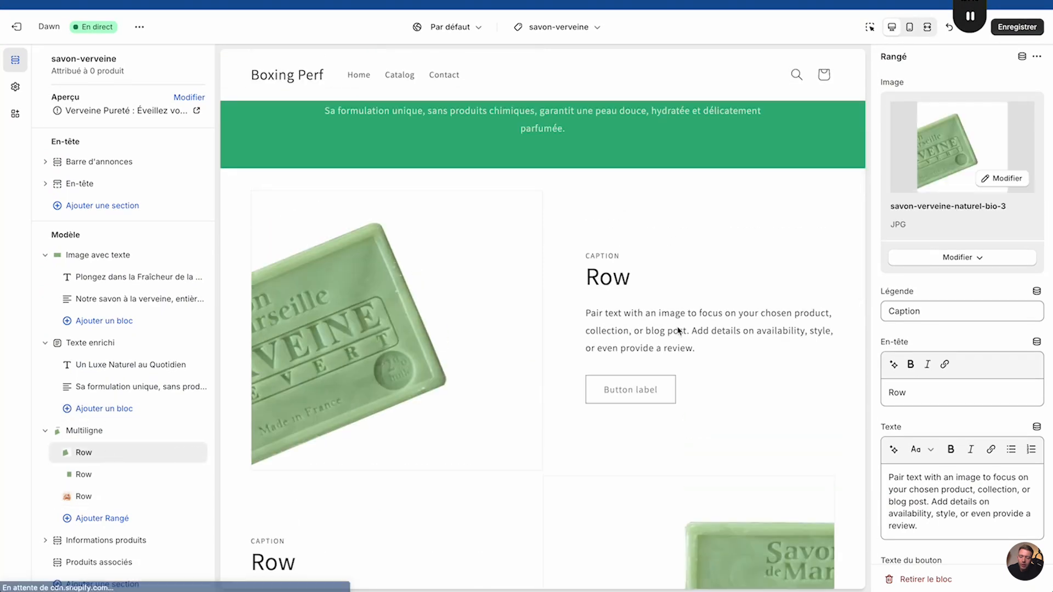
click(947, 318)
key(ctrl+a)
key(ctrl+v)
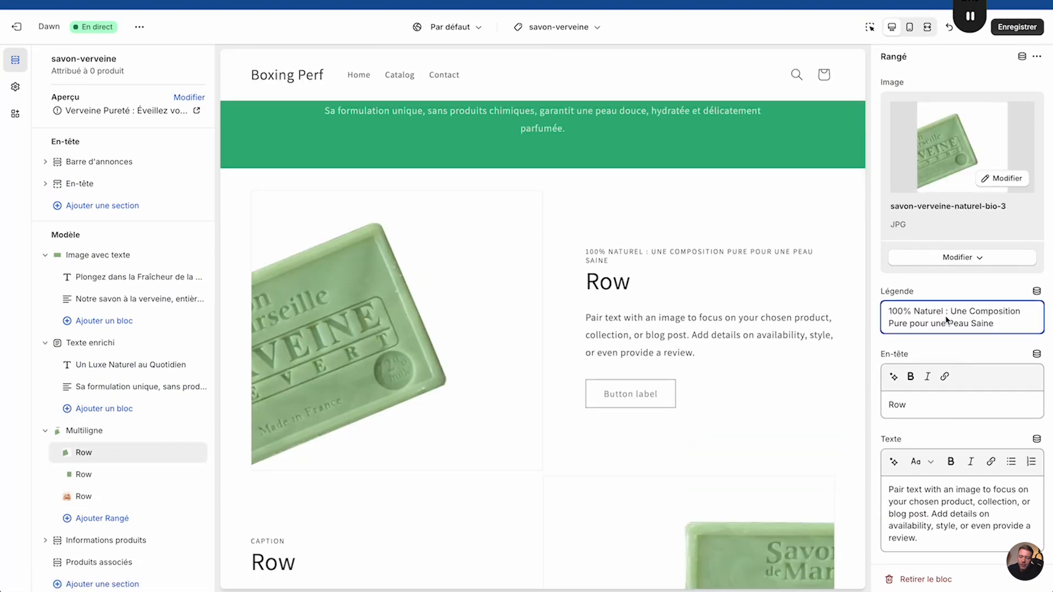
Step: Move "100% Naturel" from the first row's caption to its heading, keeping "Une Composition Pure pour une Peau Saine" as the caption
drag(951, 317, 879, 318)
key(ctrl+x)
click(928, 411)
key(ctrl+a)
key(ctrl+v)
key(BackSpace)
key(BackSpace)
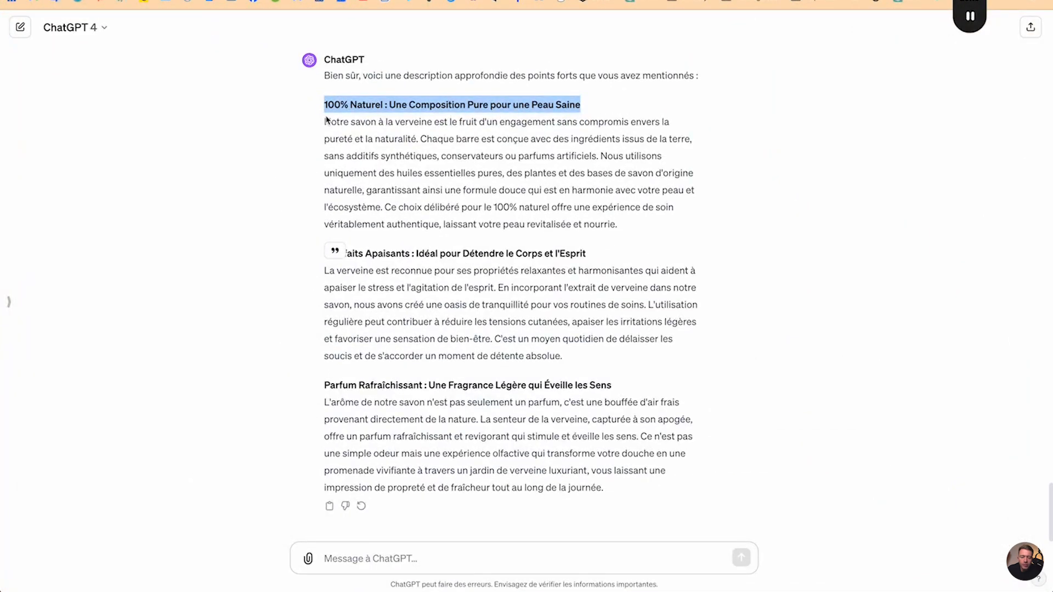
Step: Replace the first row's text with ChatGPT's 100% Naturel paragraph and check the result in the full-width preview
drag(326, 120, 632, 238)
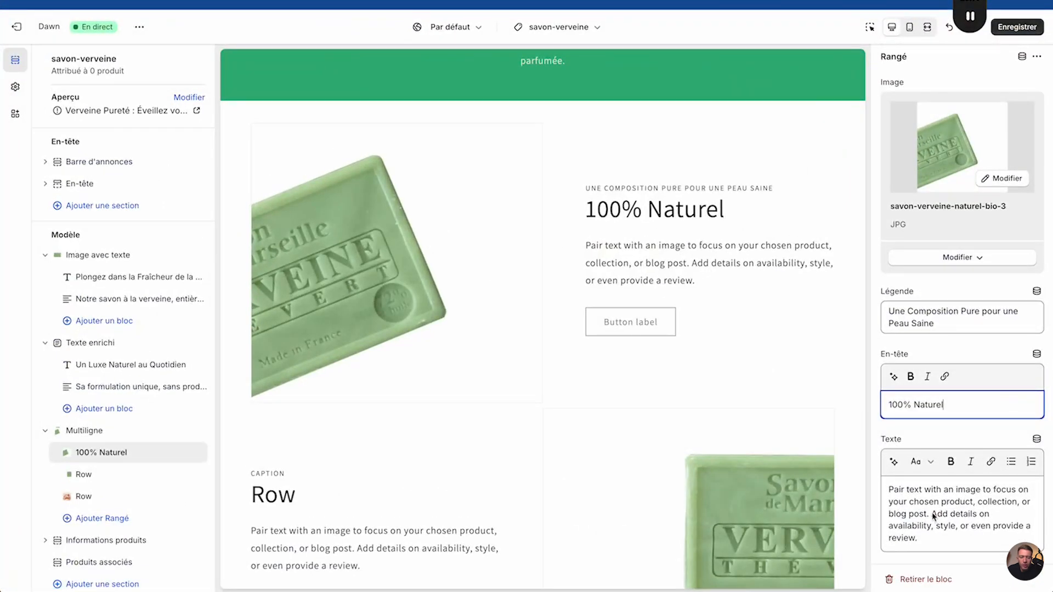
triple_click(934, 516)
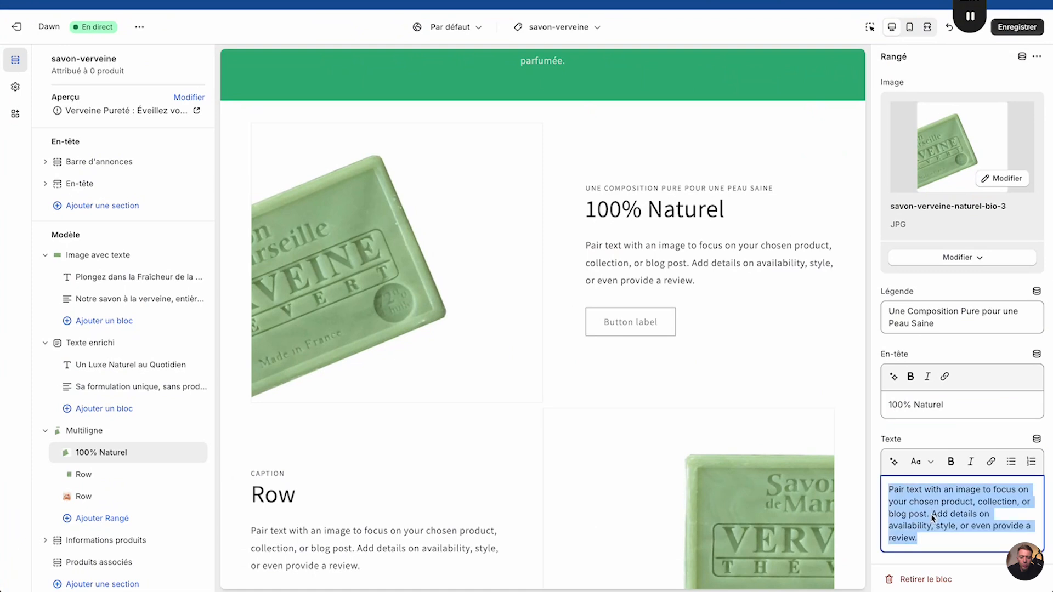
key(ctrl+v)
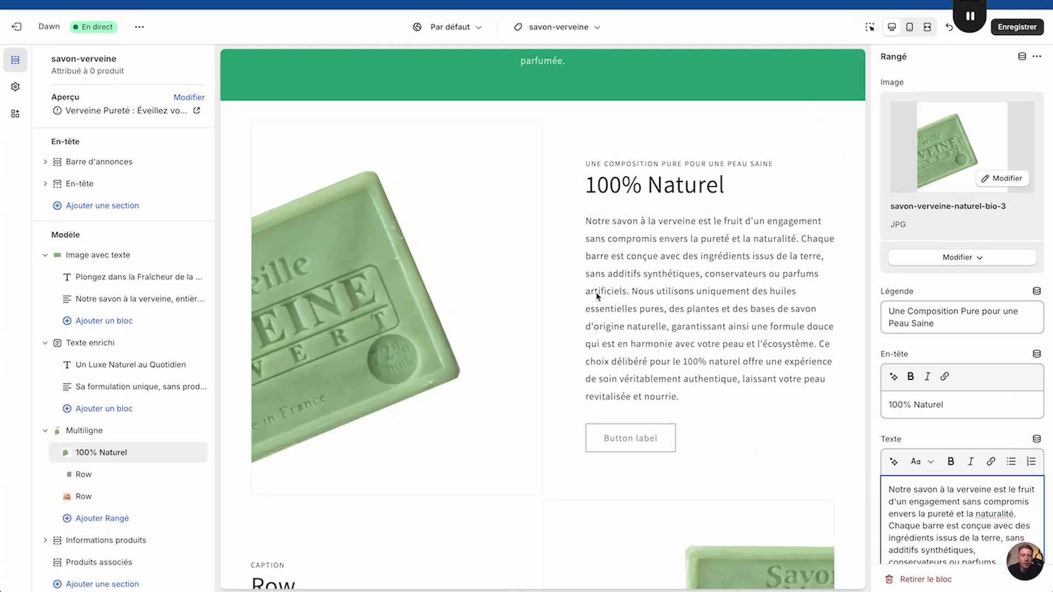
click(926, 28)
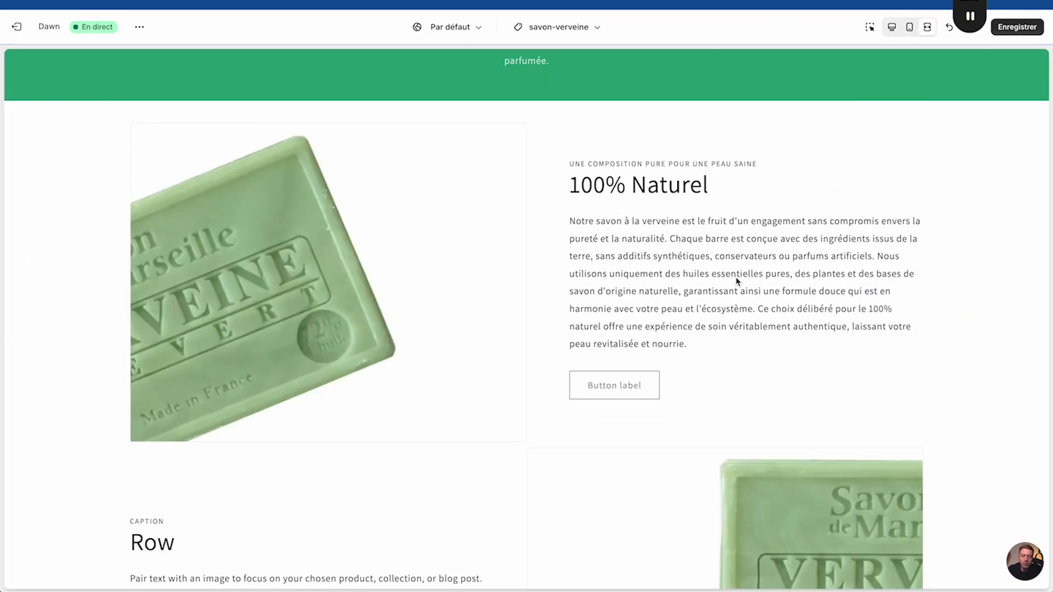
scroll(736, 281, down, 1)
scroll(736, 281, up, 1)
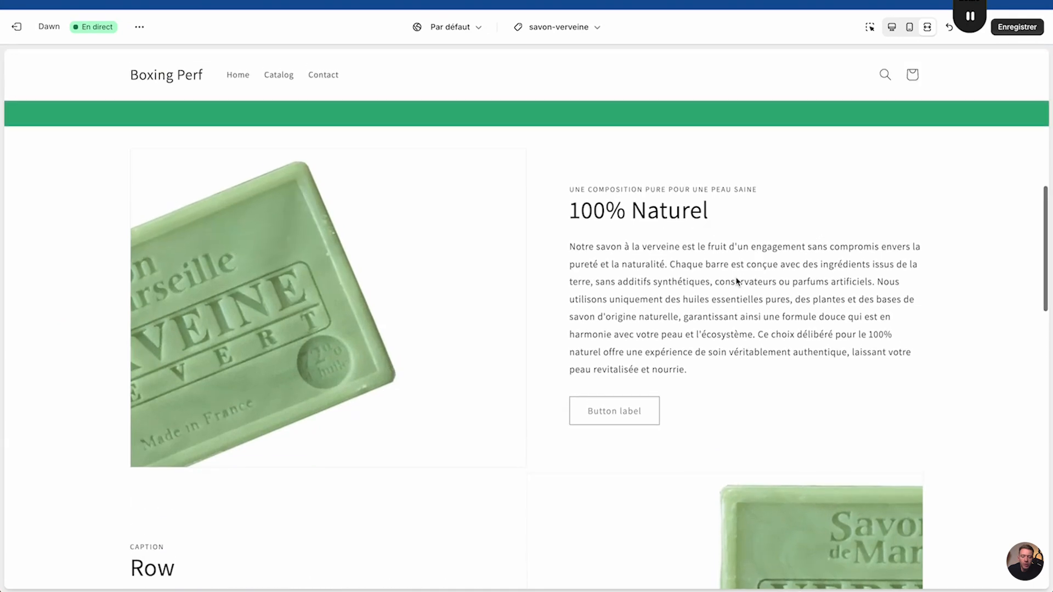
click(895, 28)
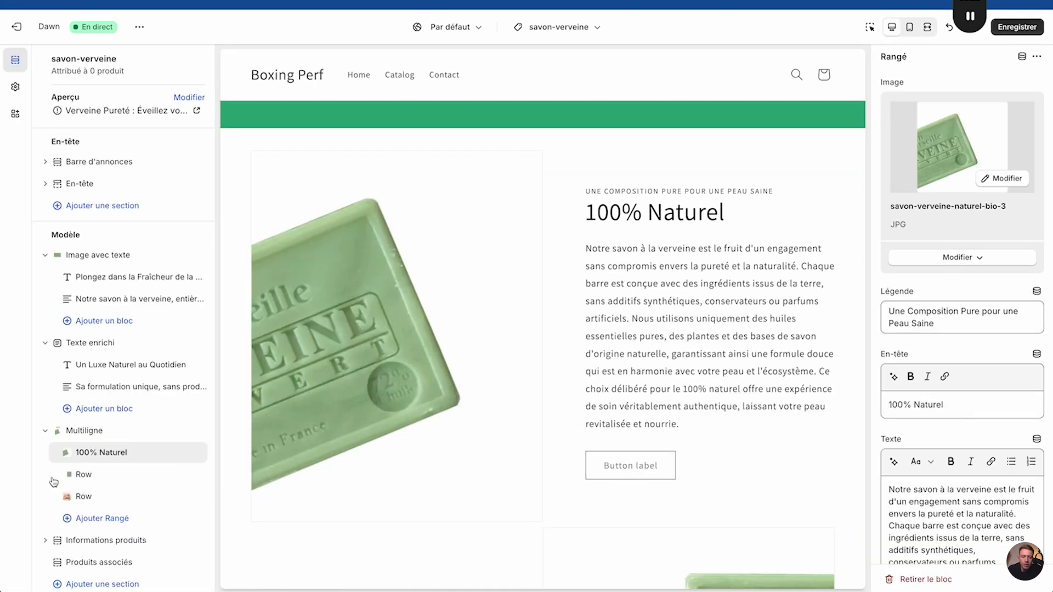
Step: Clear the button text of the 100% Naturel row
scroll(980, 431, down, 4)
triple_click(950, 496)
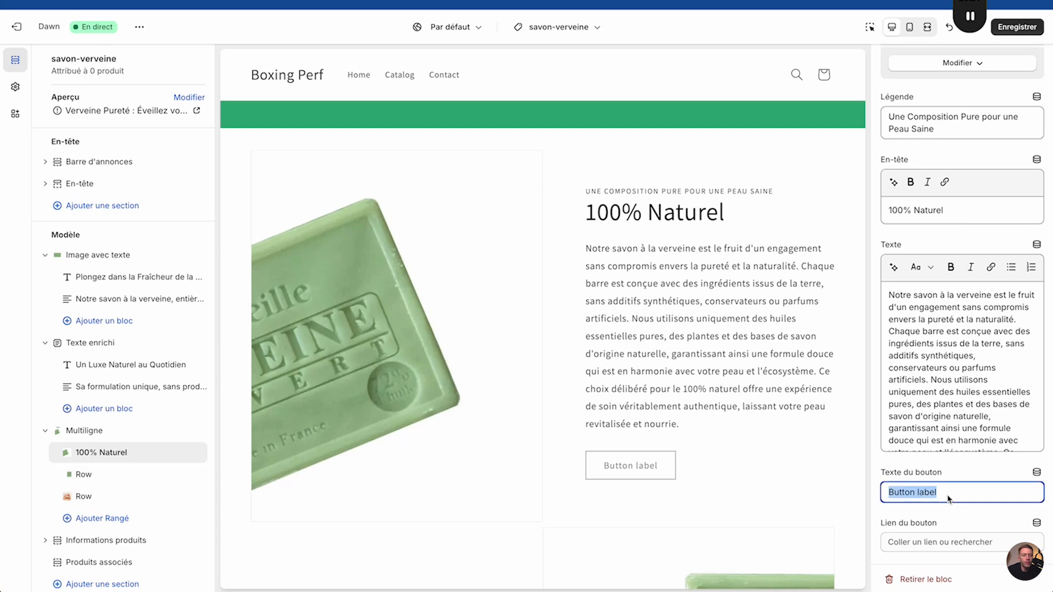
key(BackSpace)
Step: Clear the button text of the second Multiligne row
scroll(478, 466, down, 5)
click(131, 481)
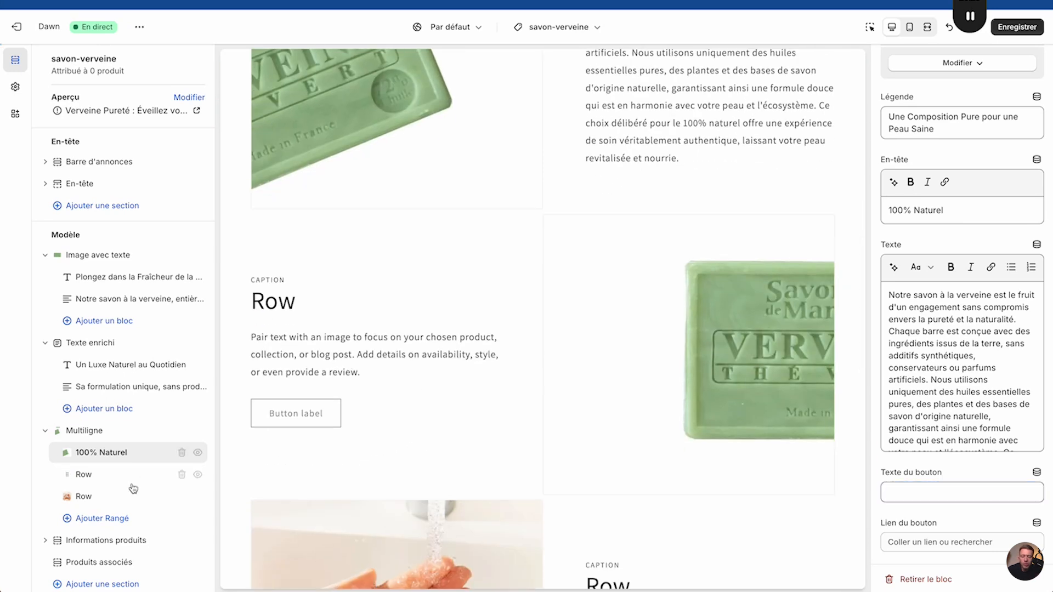
click(118, 482)
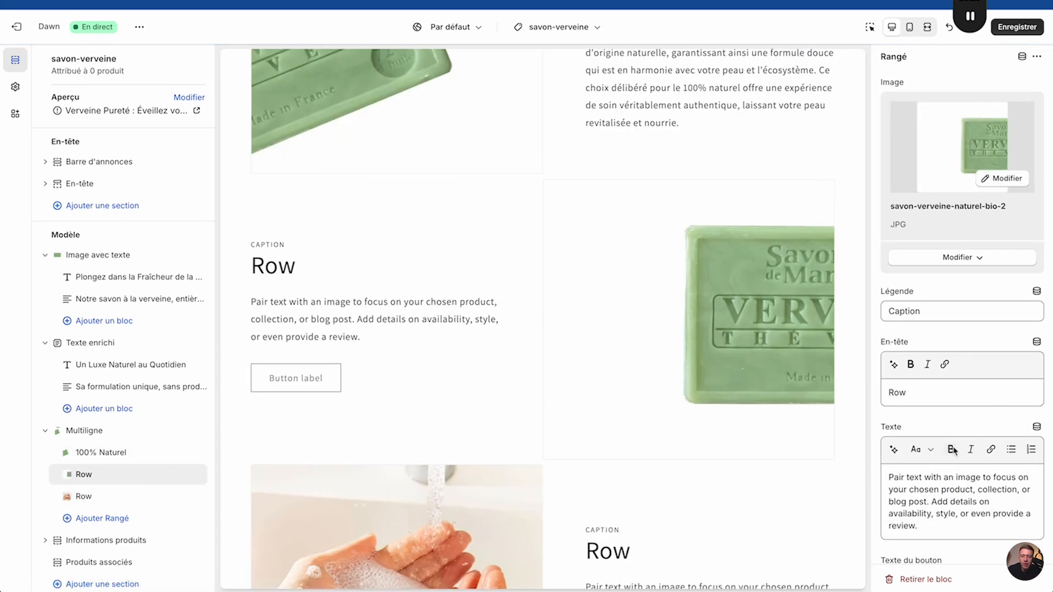
scroll(951, 481, down, 2)
triple_click(950, 492)
key(BackSpace)
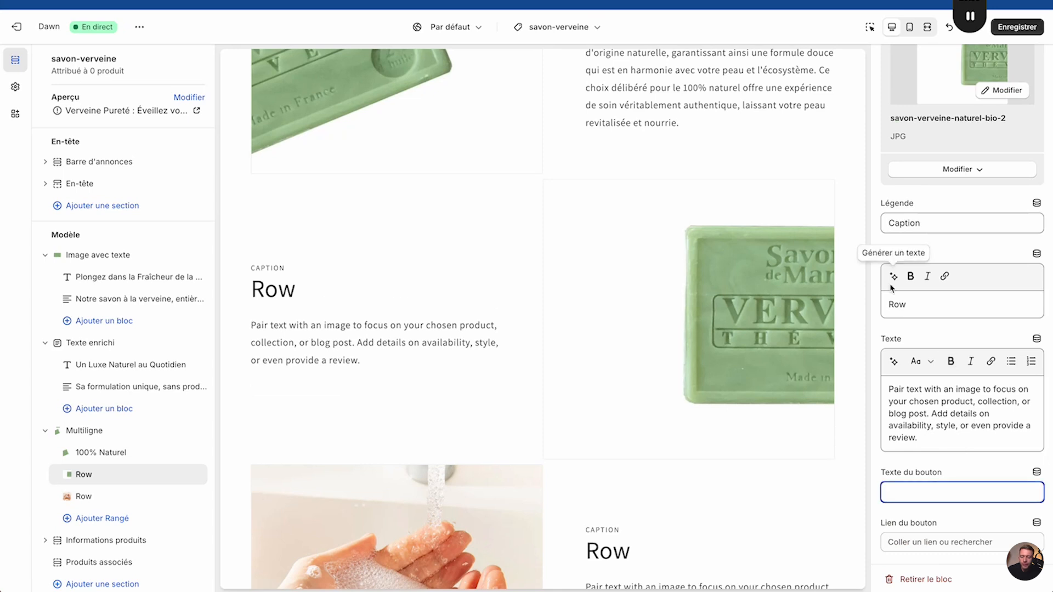
Step: Copy the heading "Bienfaits Apaisants : Idéal pour Détendre le Corps et l'Esprit" from ChatGPT and return to the theme editor
scroll(913, 272, up, 3)
click(911, 312)
key(ctrl+Up)
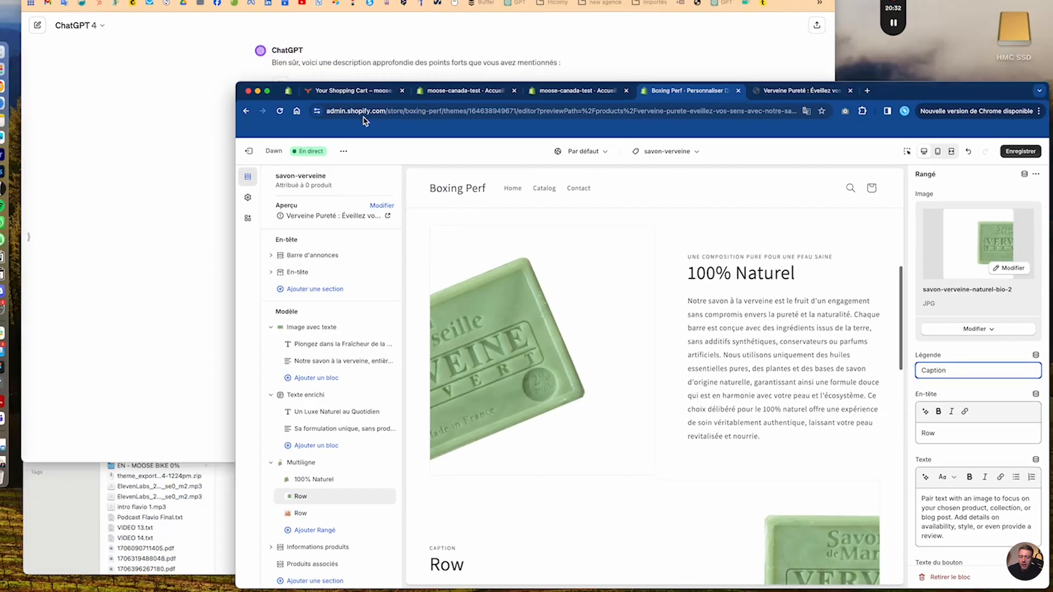
click(305, 161)
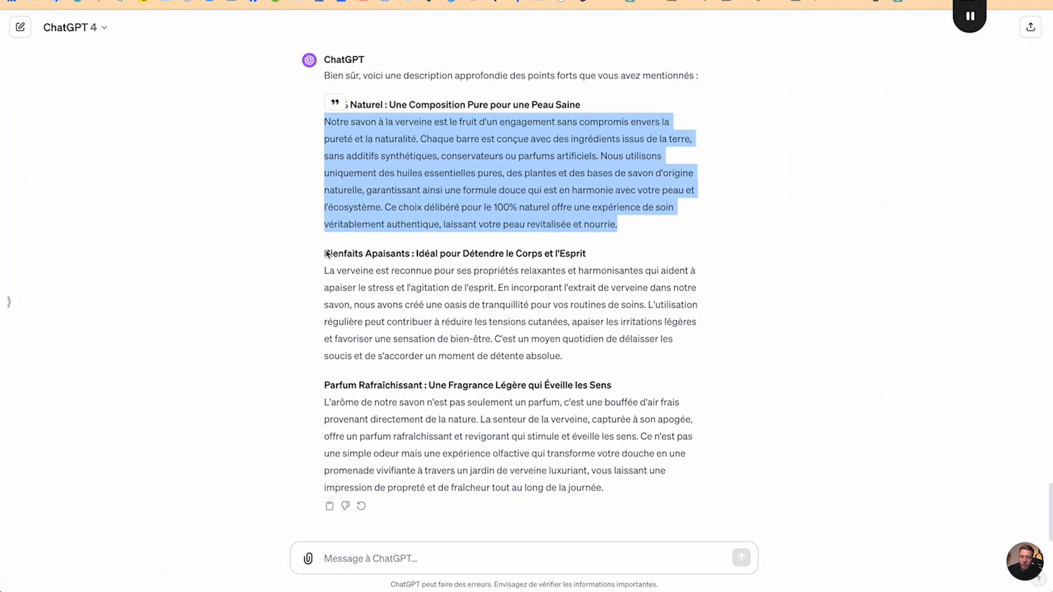
drag(327, 254, 633, 259)
key(ctrl+Up)
click(296, 165)
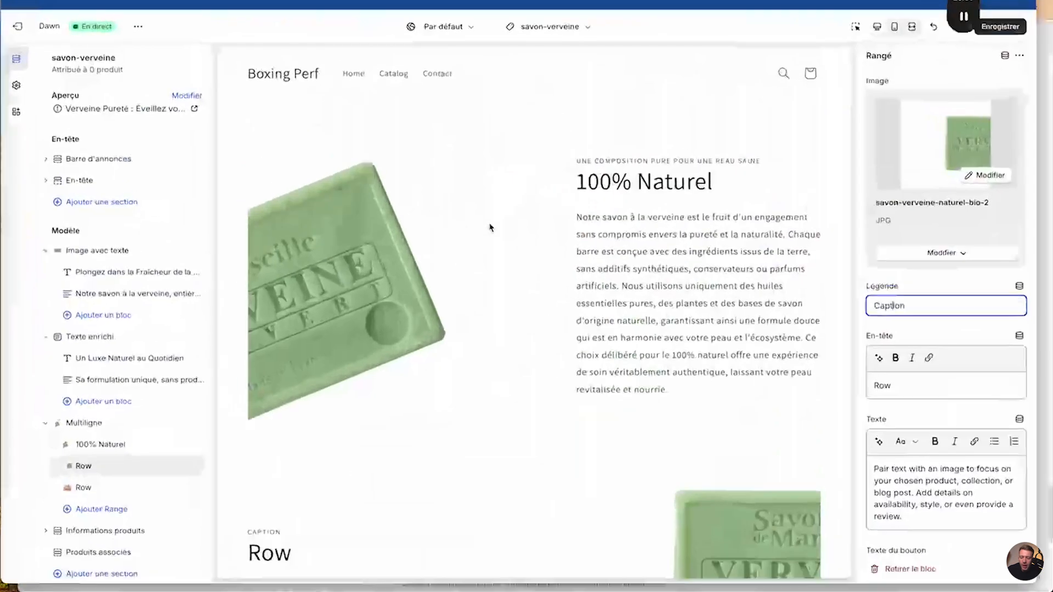
Step: Replace the second Multiligne row's heading with the copied title, then cut it down to "Bienfaits Apaisants"
click(915, 403)
key(super+a)
key(super+v)
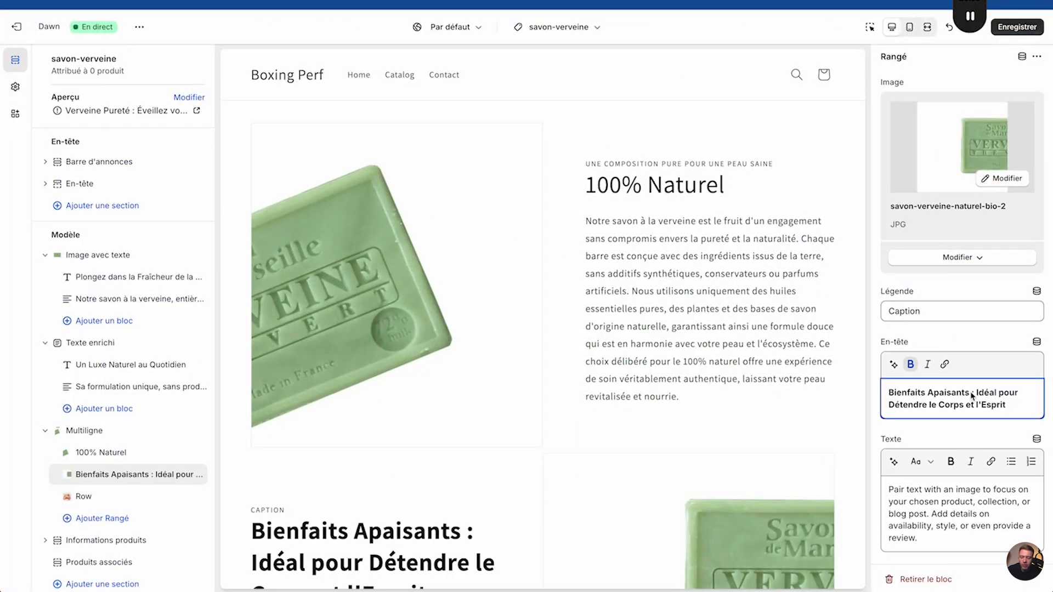
drag(970, 393, 1016, 416)
key(BackSpace)
Step: Set the Bienfaits Apaisants row's caption to "Idéal pour Détendre le Corps et l'Esprit"
double_click(917, 311)
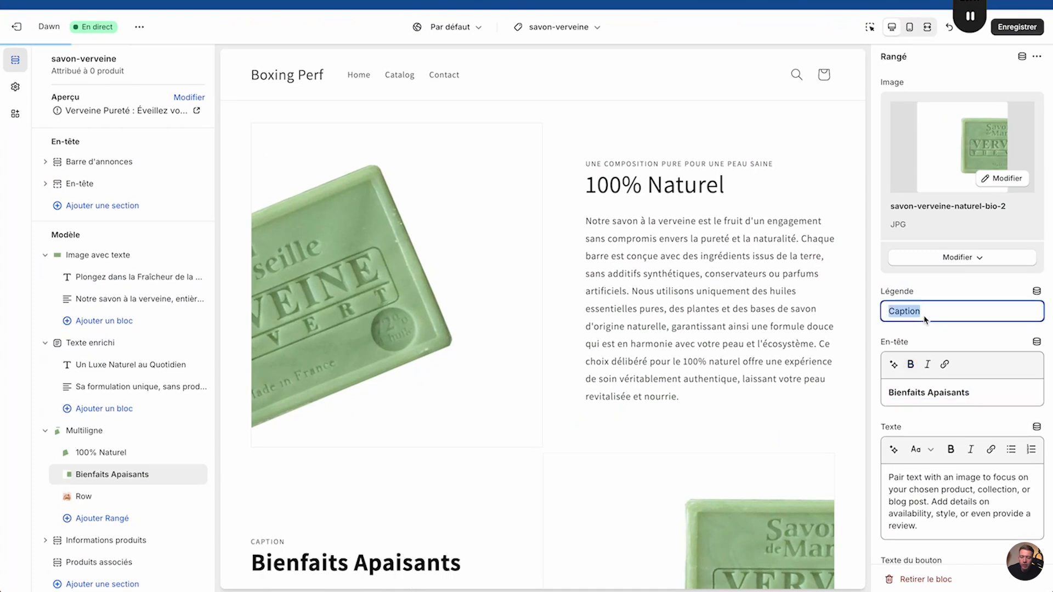
key(super+v)
key(BackSpace)
key(BackSpace)
key(BackSpace)
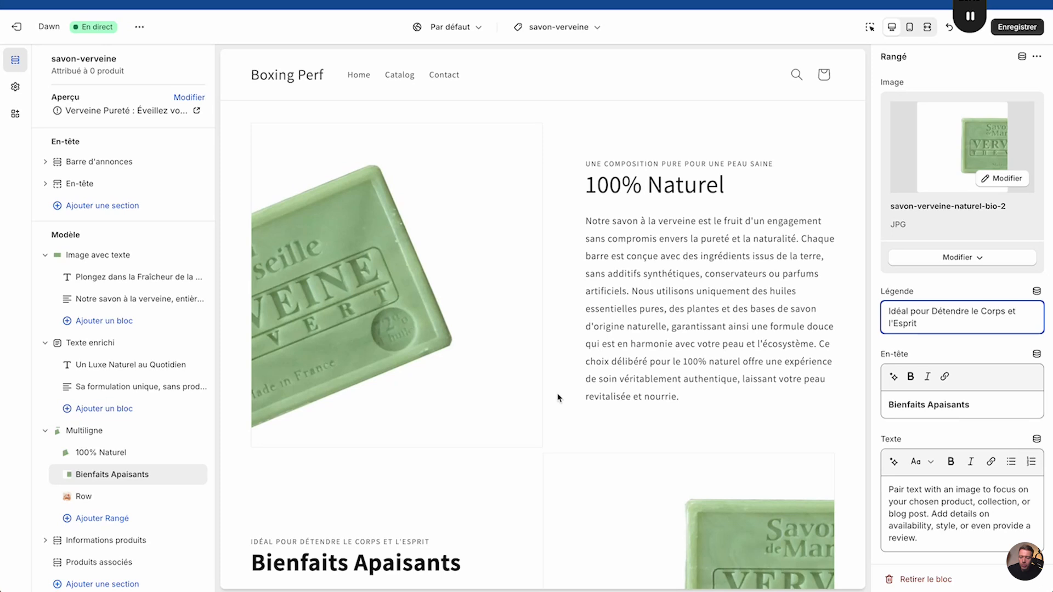
Step: Compare the two rows in the preview and make the first row's "100% Naturel" heading bold
scroll(559, 398, down, 7)
scroll(558, 398, up, 6)
scroll(559, 398, down, 1)
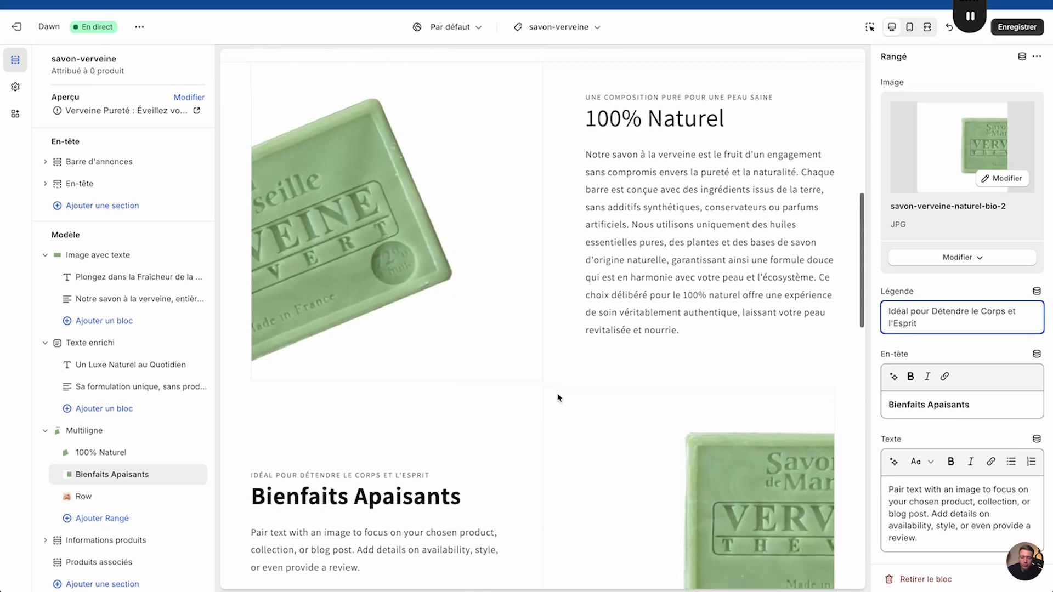
scroll(559, 398, down, 3)
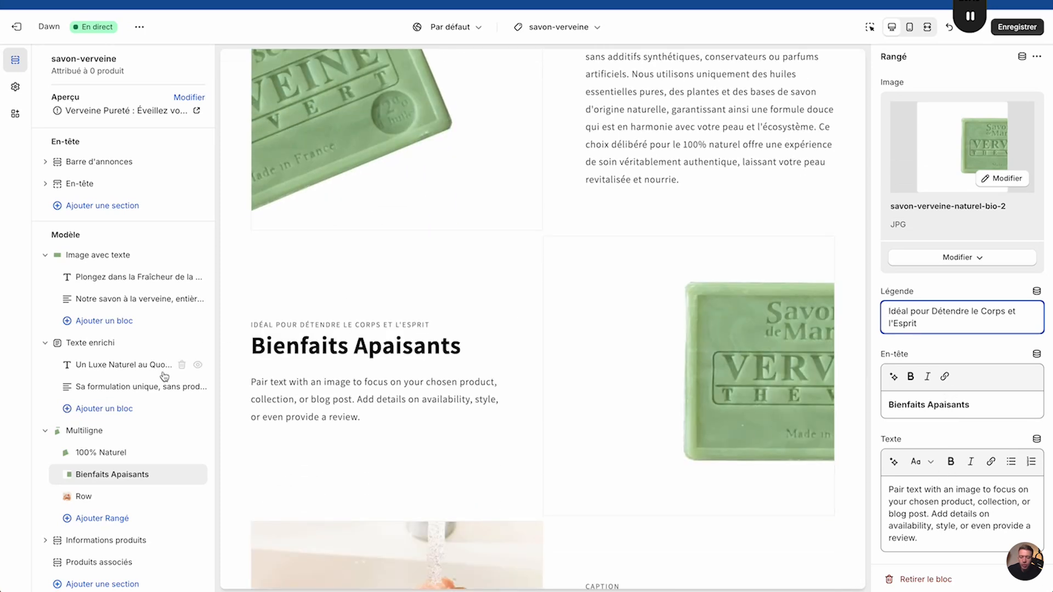
click(134, 453)
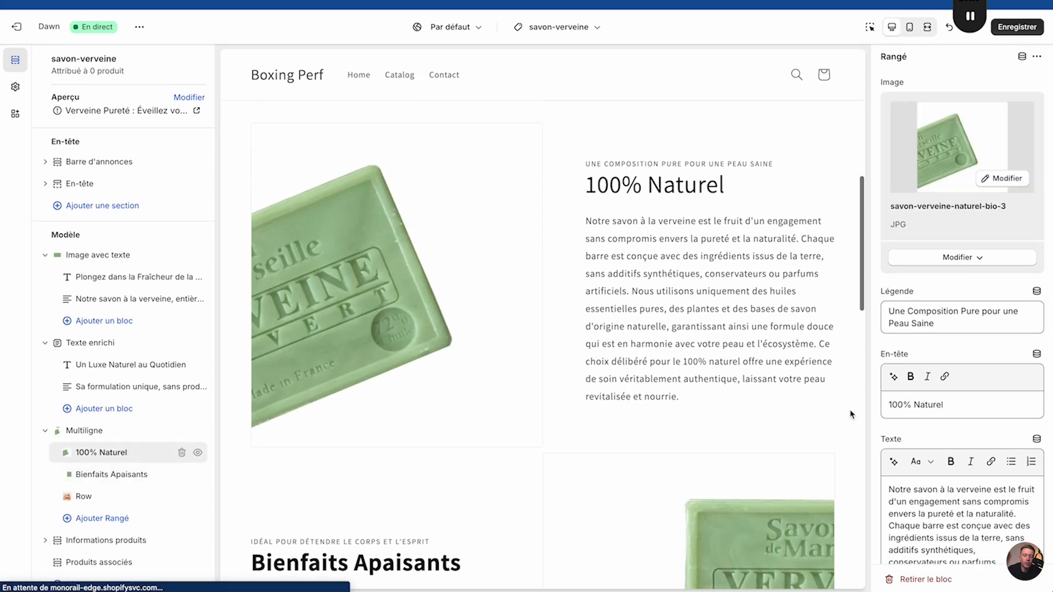
triple_click(923, 408)
click(910, 378)
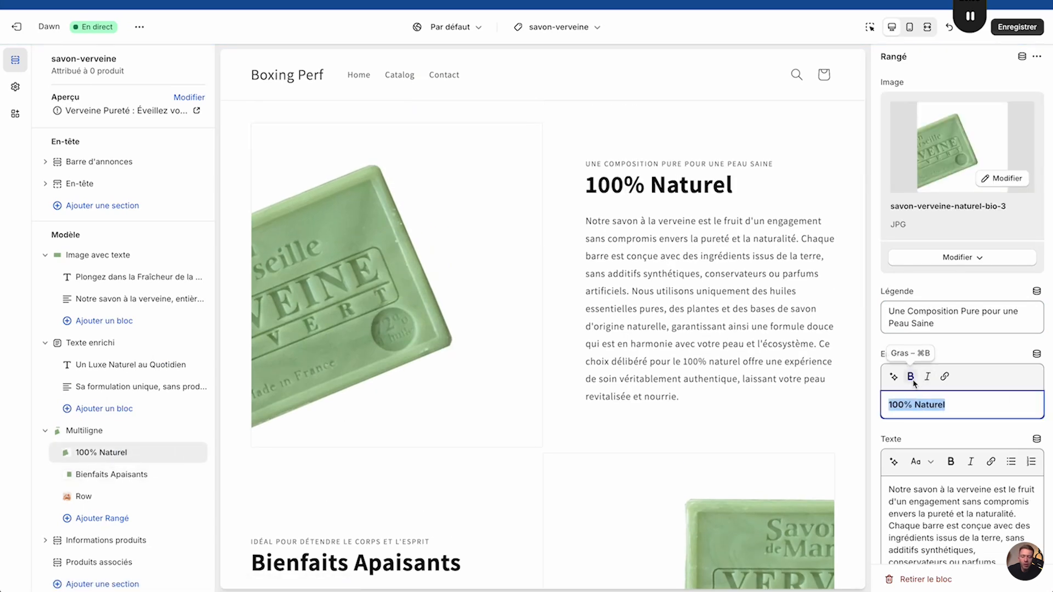
Step: Reopen the Bienfaits Apaisants row's settings and copy the matching Bienfaits Apaisants paragraph from ChatGPT
click(153, 475)
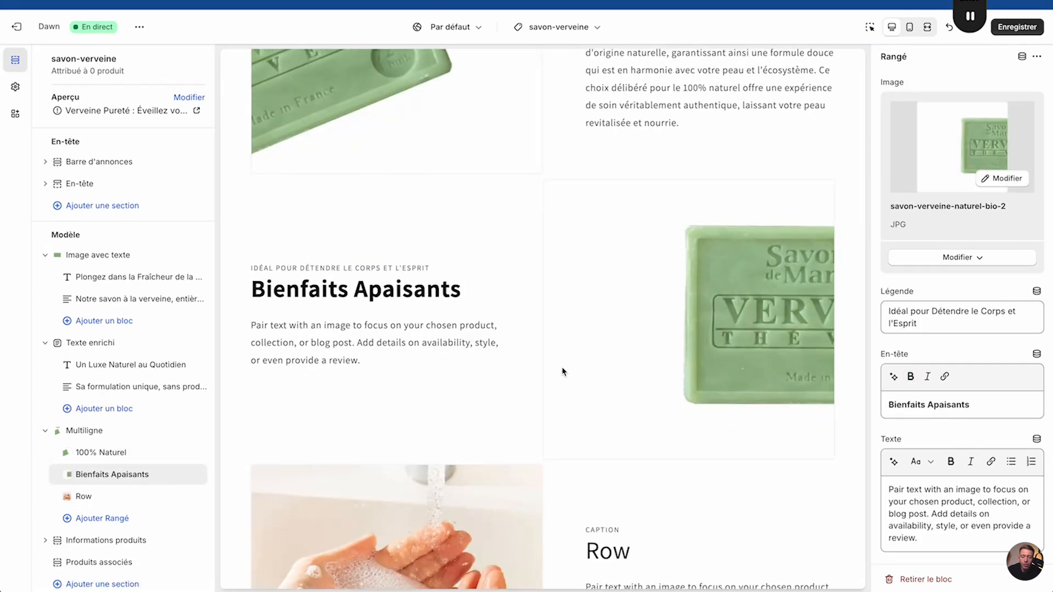
key(ctrl+Up)
click(371, 226)
click(325, 271)
drag(324, 272, 603, 376)
key(super+c)
Step: Return to the theme editor and replace the Bienfaits Apaisants row's placeholder text with the copied paragraph
key(ctrl+Up)
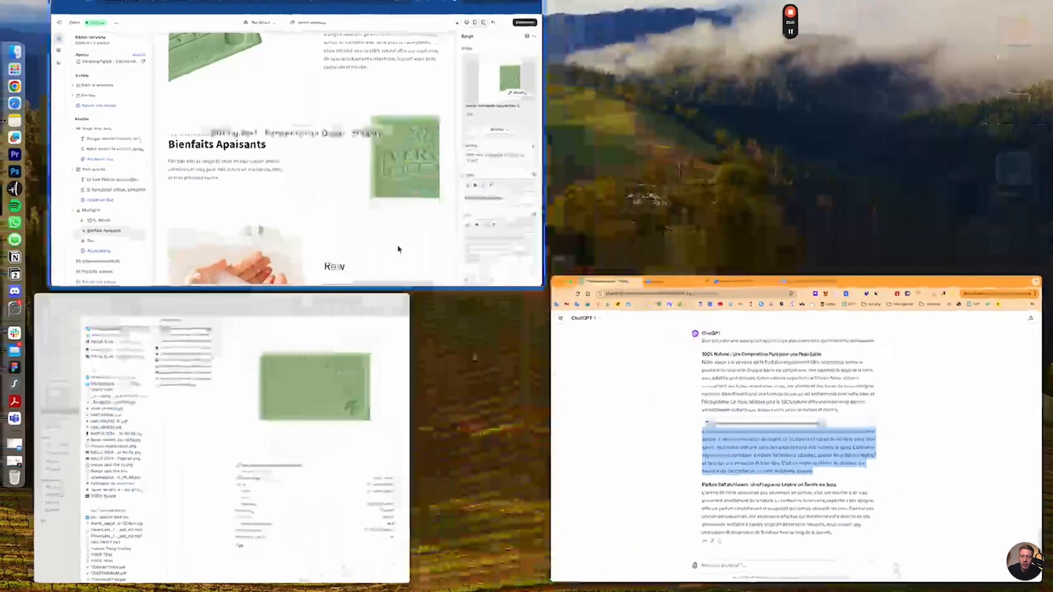
click(398, 250)
click(991, 527)
key(super+a)
key(super+v)
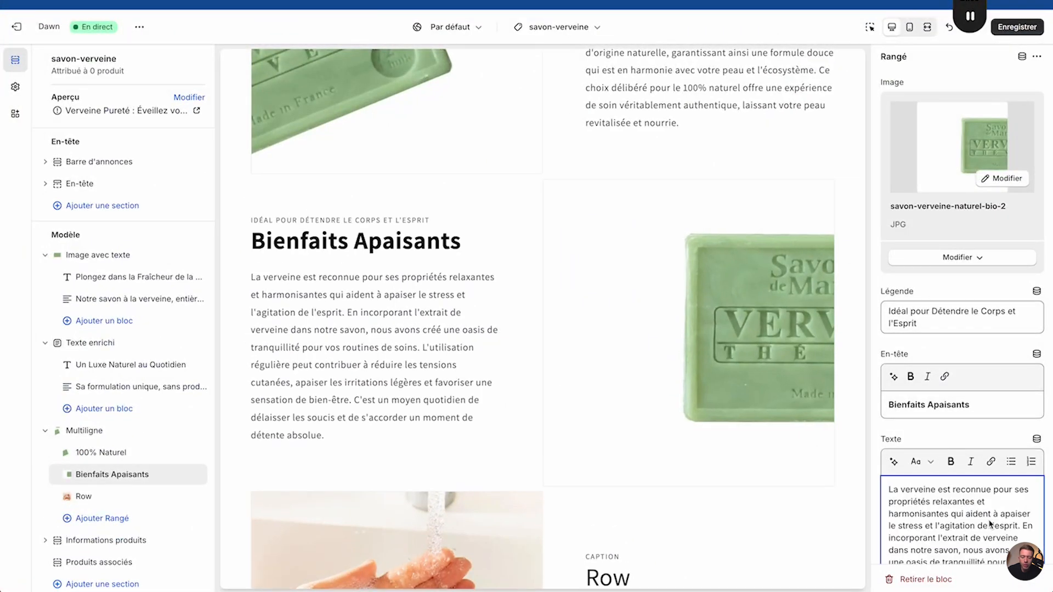
Step: Copy the "Parfum Rafraîchissant" title line from the ChatGPT answer and paste it as the heading of the Multiligne section's last row
key(ctrl+Up)
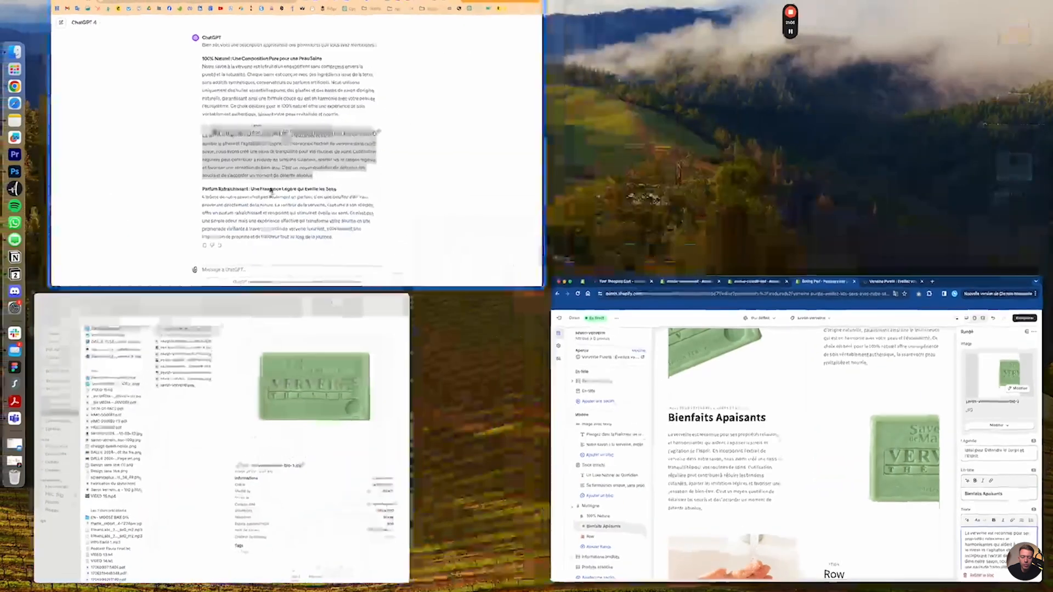
click(274, 188)
triple_click(341, 386)
key(ctrl+c)
key(ctrl+Up)
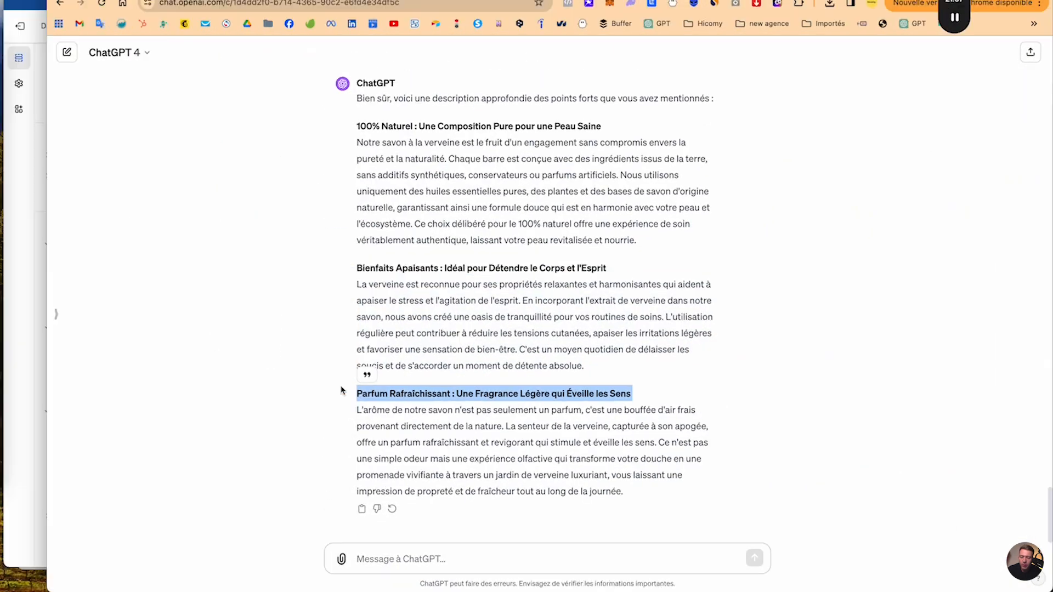
click(399, 218)
scroll(532, 365, down, 10)
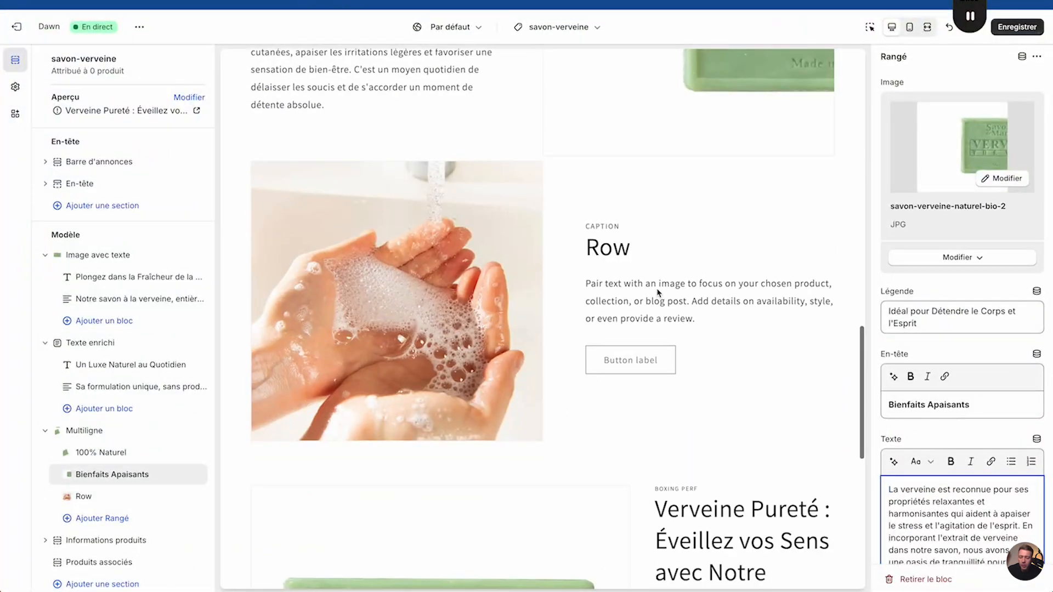
click(101, 500)
triple_click(931, 404)
key(ctrl+v)
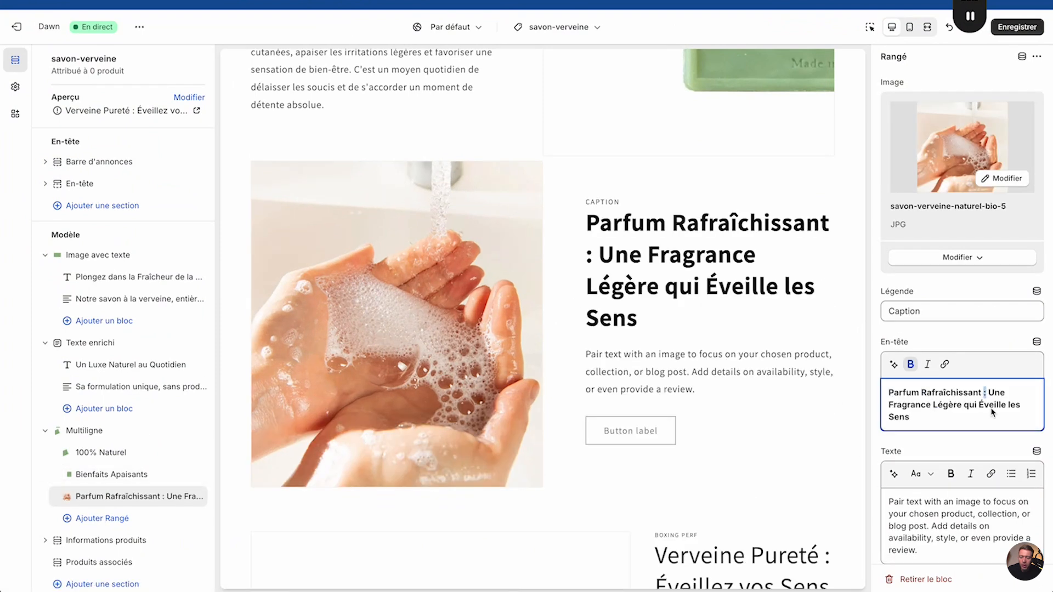
Step: Shorten the row's heading to "Parfum Rafraîchissant" and set its caption to "Une Fragrance Légère qui Éveille les Sens"
drag(992, 413, 1007, 453)
key(BackSpace)
triple_click(910, 314)
text(Une Fragrance Légère qui Éveille les Sens)
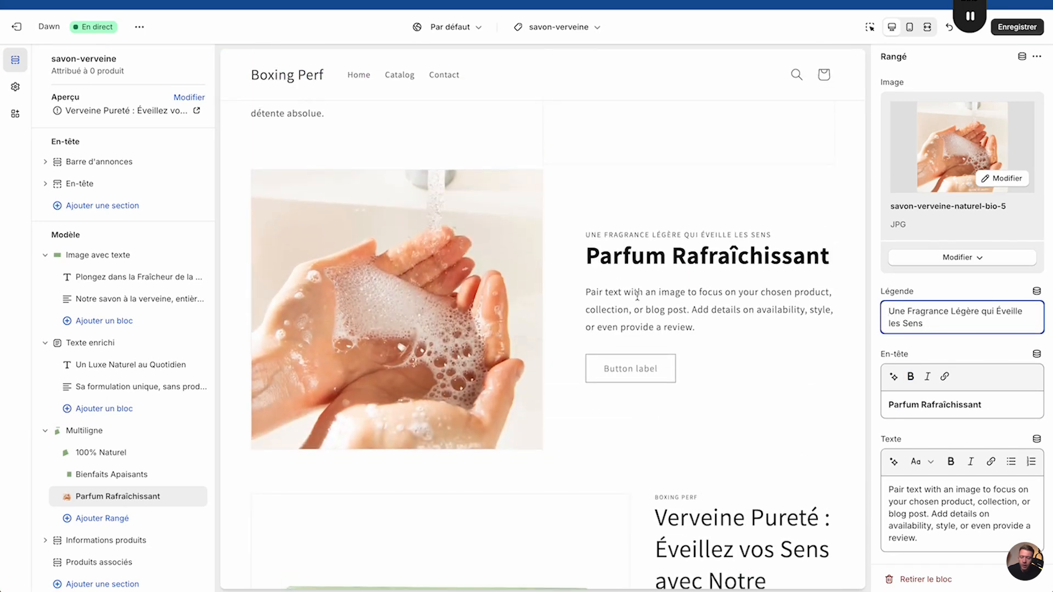
Step: Review the page layout in the full-width preview down to the third row, and return to the desktop editing view
click(927, 27)
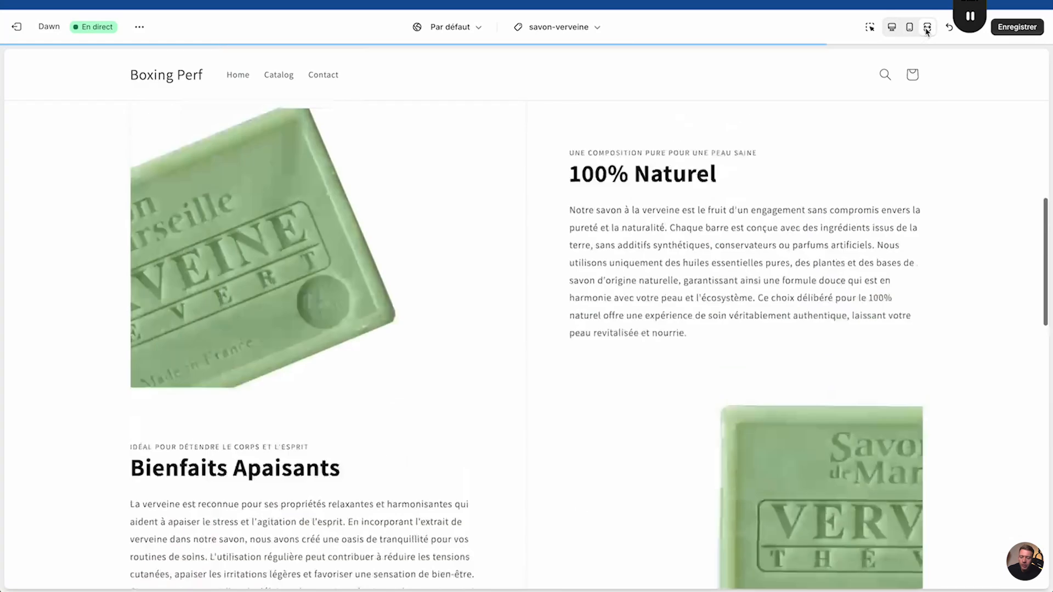
scroll(683, 278, up, 10)
scroll(683, 279, down, 10)
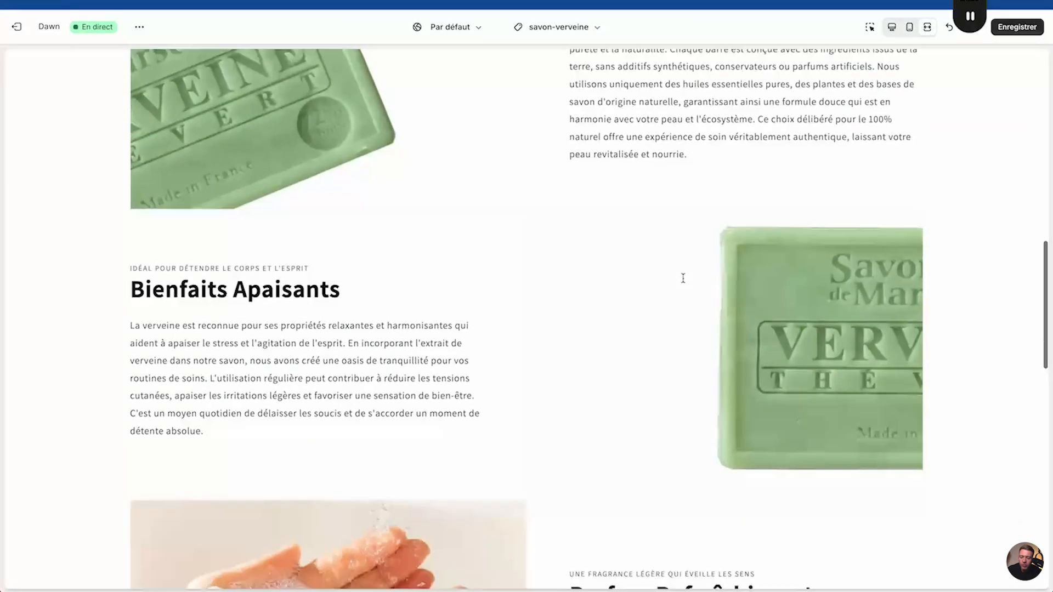
scroll(683, 279, up, 10)
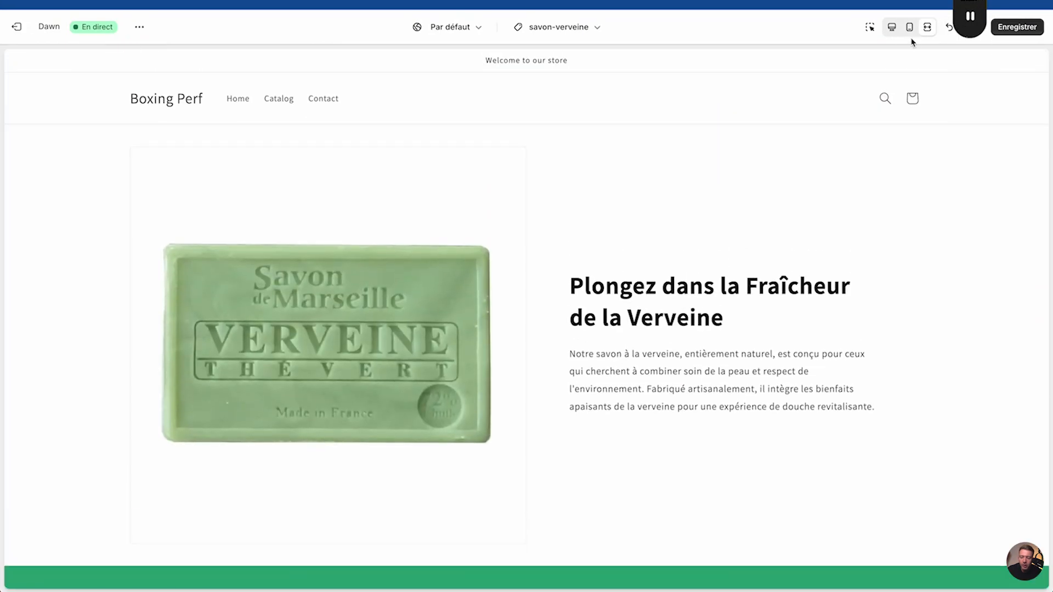
scroll(719, 307, down, 8)
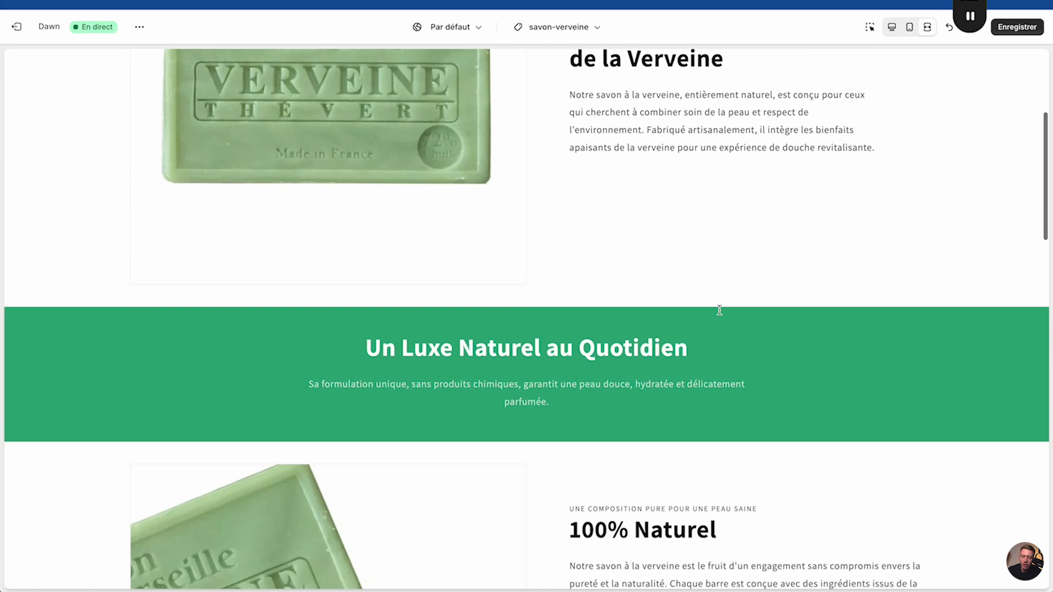
scroll(719, 307, down, 3)
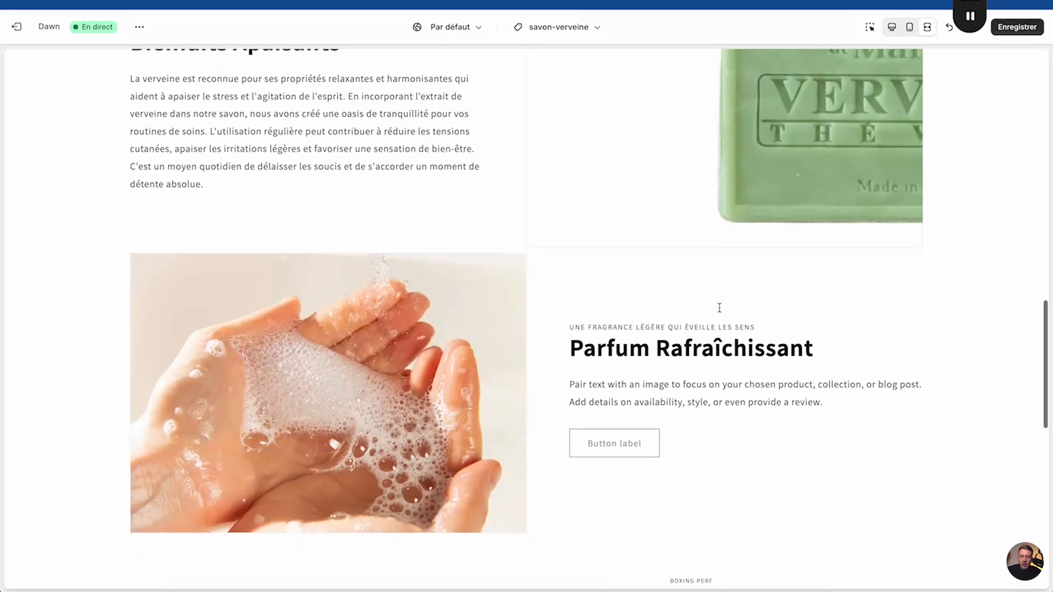
click(893, 27)
Step: Copy the paragraph on the refreshing fragrance from ChatGPT and replace the Parfum Rafraîchissant row's placeholder text with it
key(ctrl+Up)
click(301, 226)
mouse_move(329, 388)
mouse_down()
mouse_move(369, 425)
mouse_move(609, 496)
mouse_move(337, 436)
mouse_move(324, 404)
mouse_up()
key(super+c)
key(ctrl+Up)
click(411, 232)
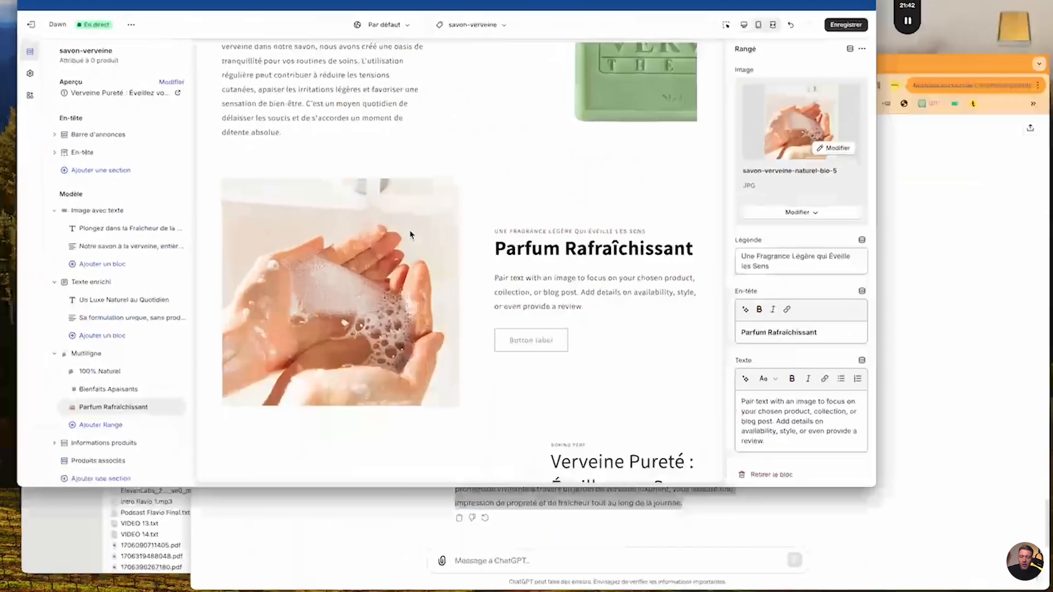
click(899, 498)
key(super+a)
key(super+v)
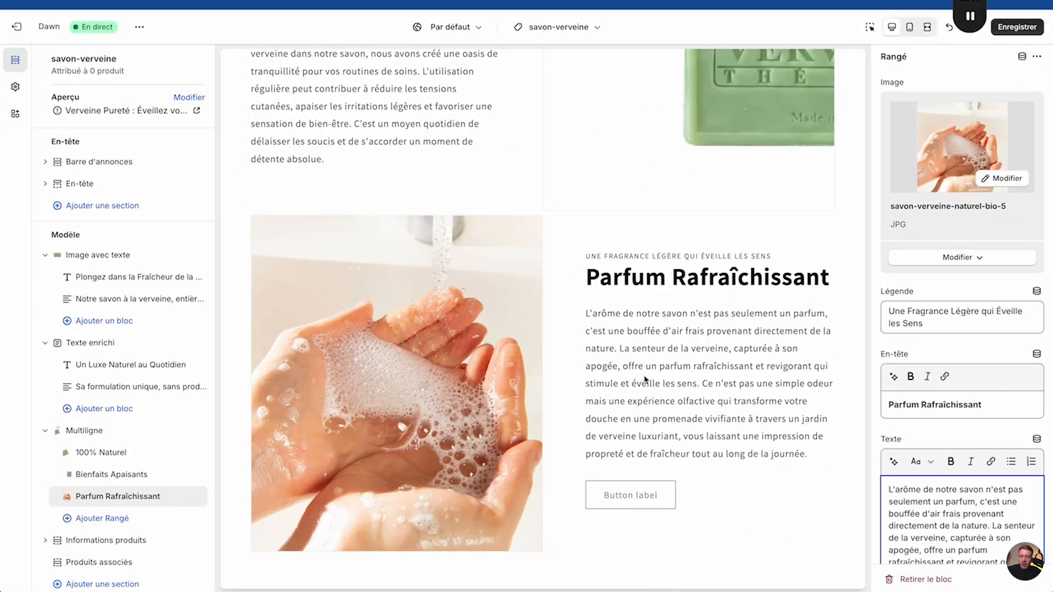
Step: Clear the button text of the Parfum Rafraîchissant row and save the template changes
scroll(1048, 482, down, 4)
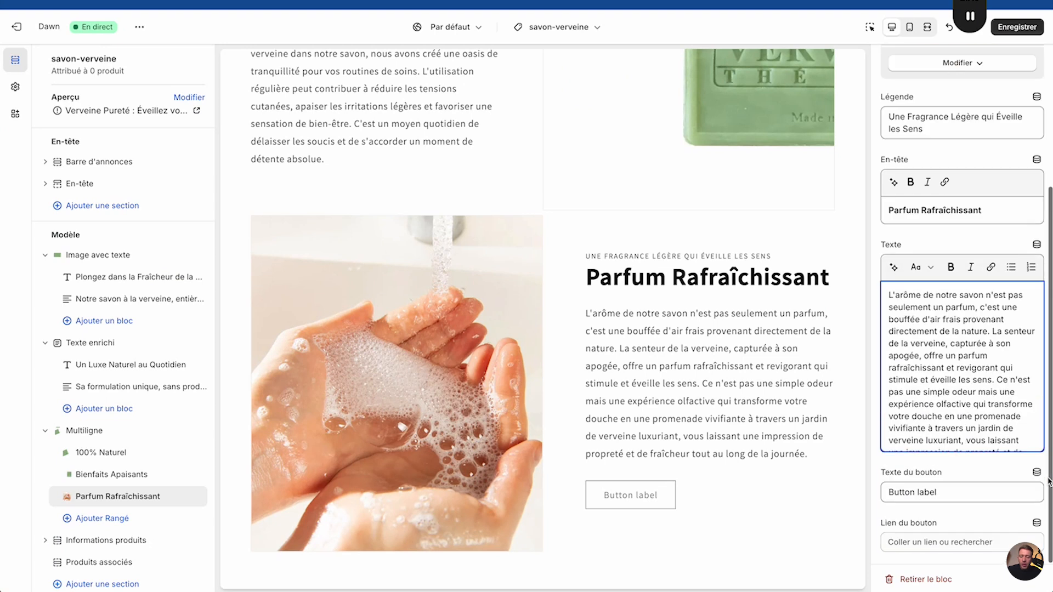
click(923, 492)
key(super+a)
key(BackSpace)
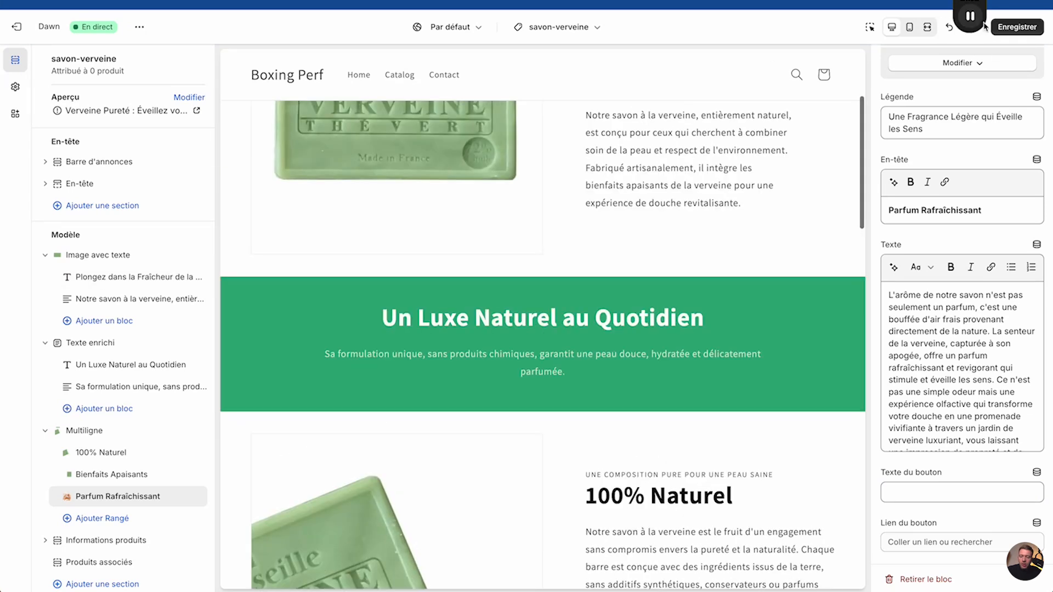
click(1025, 26)
Step: Examine the saved page in the full-width preview from the opening section to the Parfum Rafraîchissant row, and return to the editor
click(927, 27)
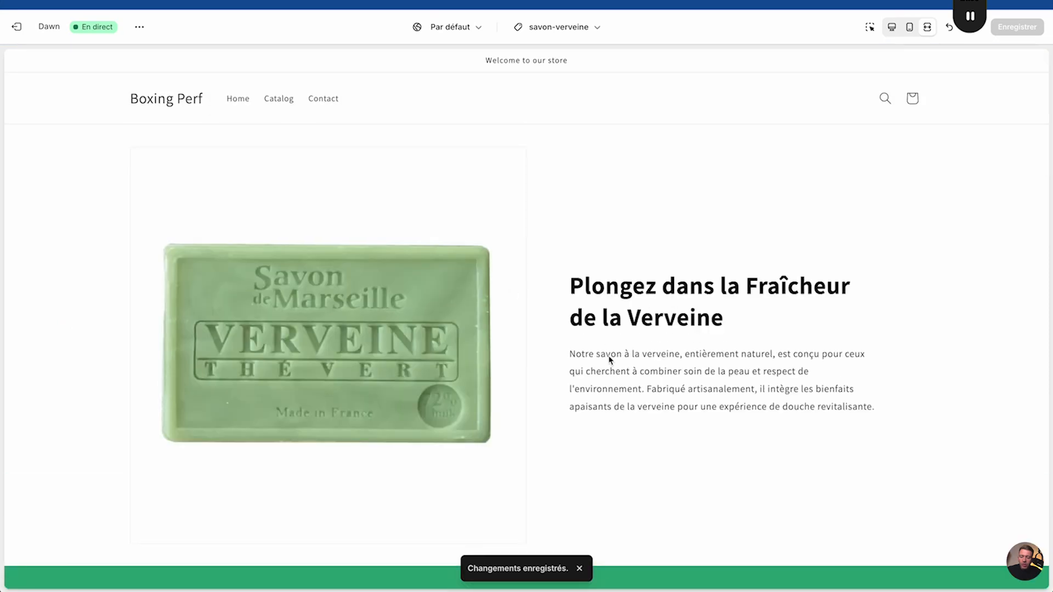
scroll(610, 359, down, 2)
scroll(610, 359, up, 2)
scroll(609, 359, down, 1)
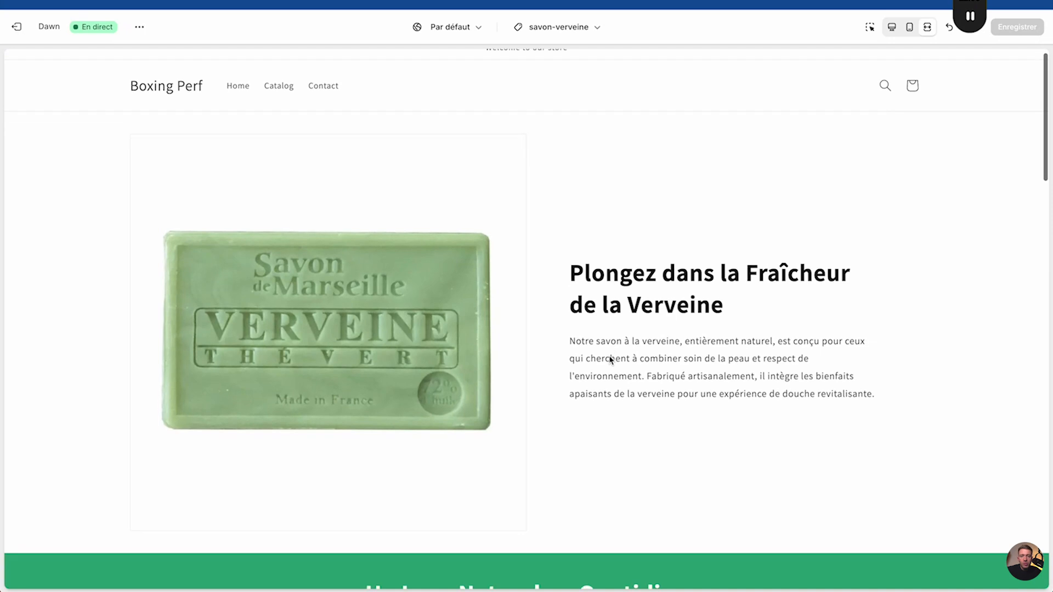
scroll(609, 360, down, 6)
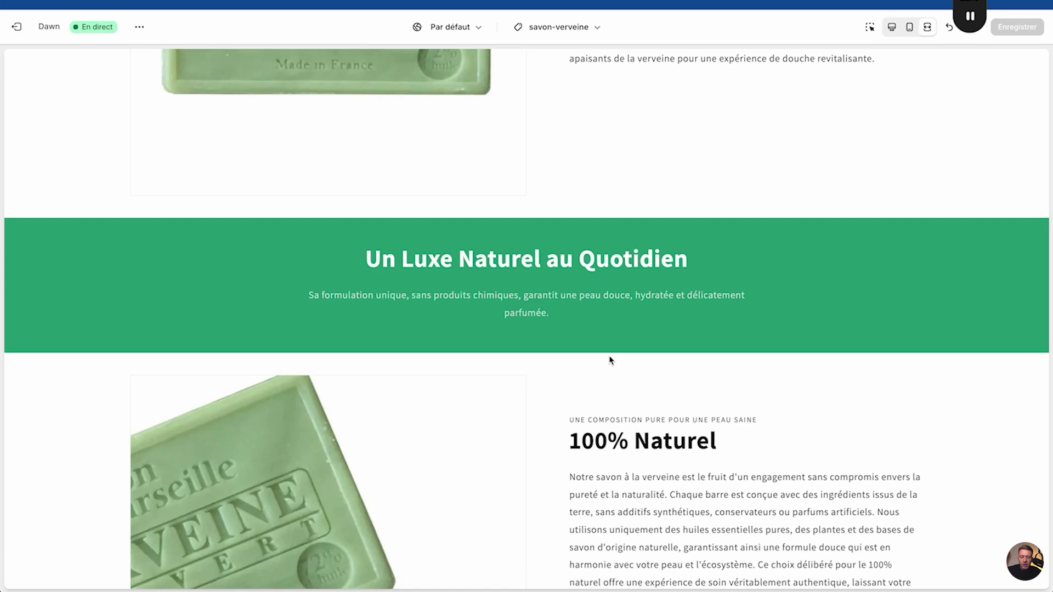
scroll(610, 360, down, 5)
scroll(610, 360, down, 4)
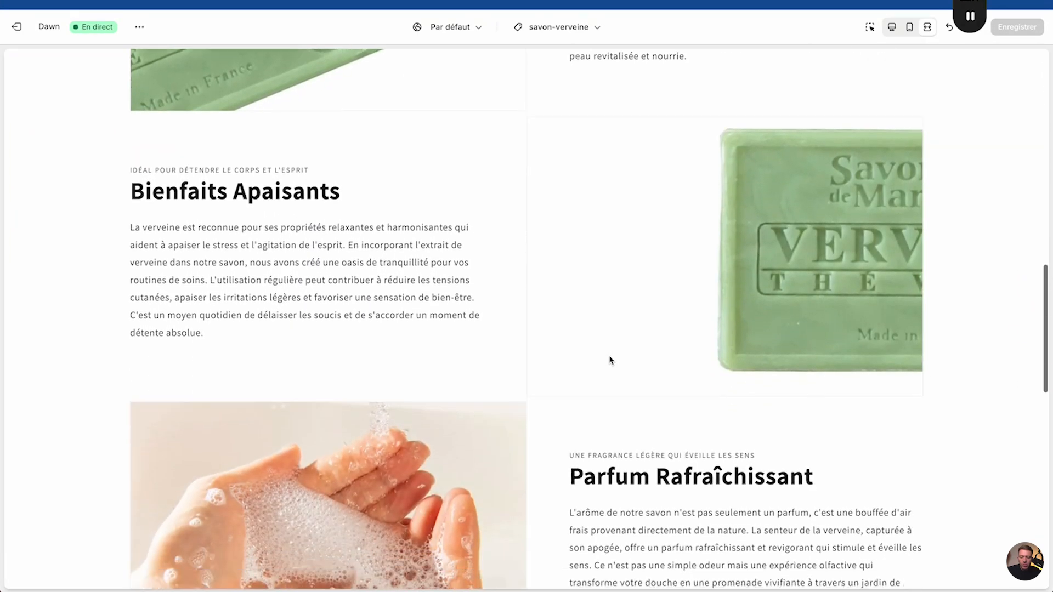
scroll(610, 360, down, 3)
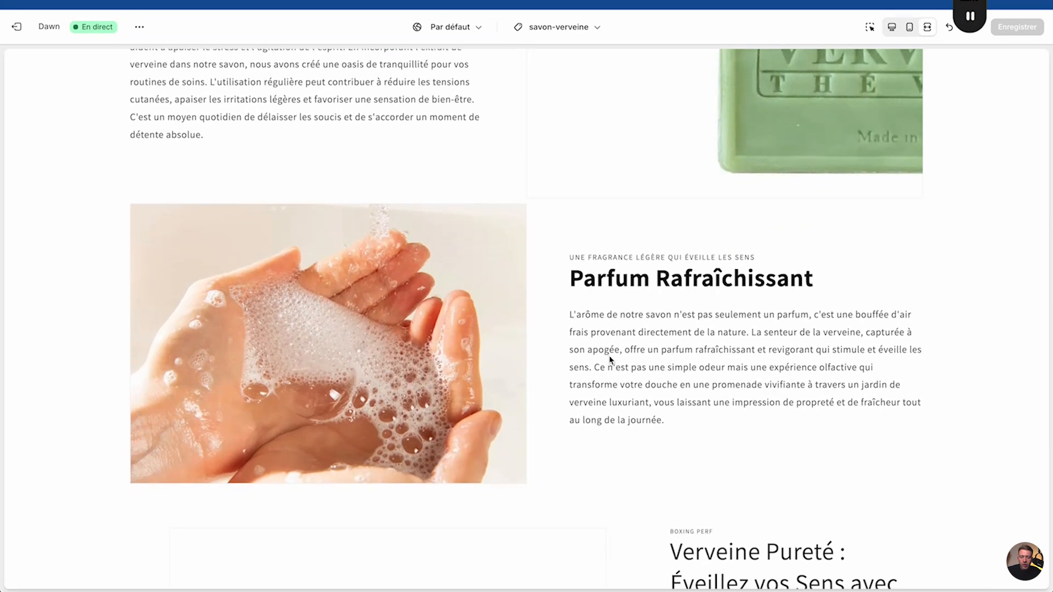
scroll(610, 360, down, 2)
scroll(612, 360, up, 2)
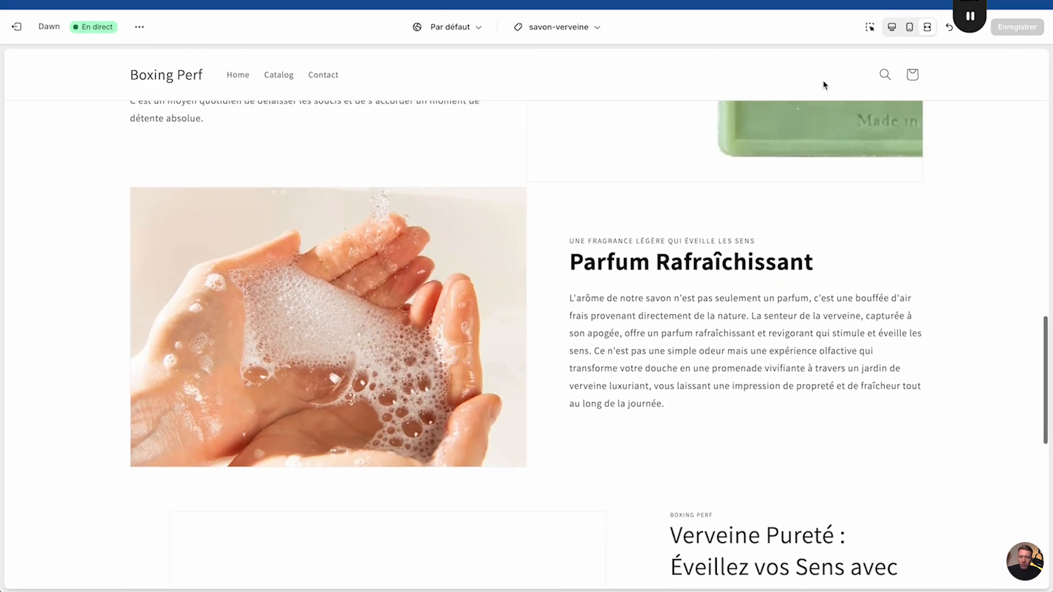
click(896, 30)
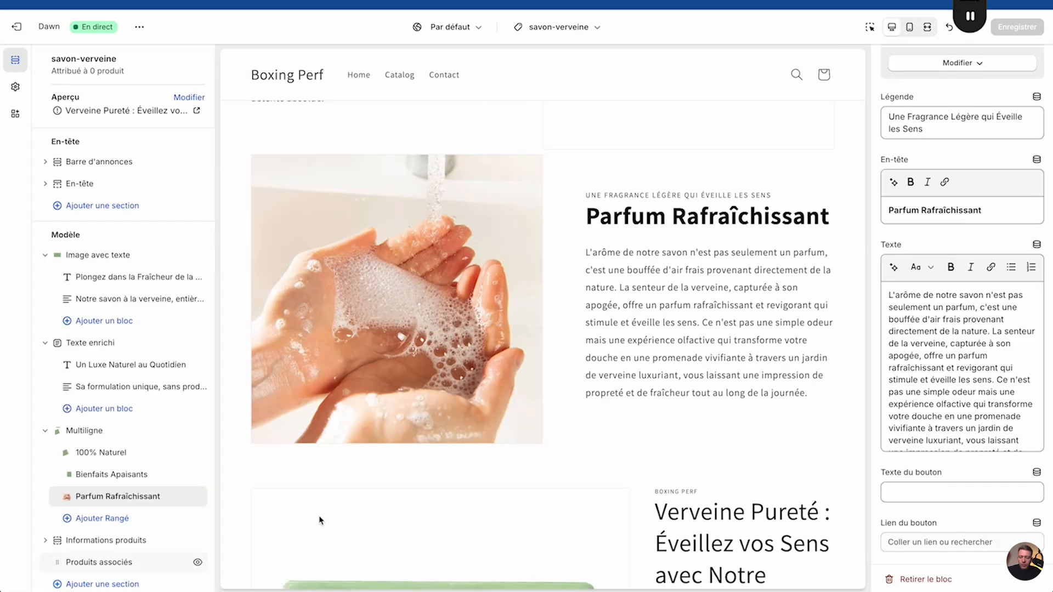
Step: Add a Vidéo section to the template and place it between the Multiligne and Informations produits sections
scroll(321, 520, down, 8)
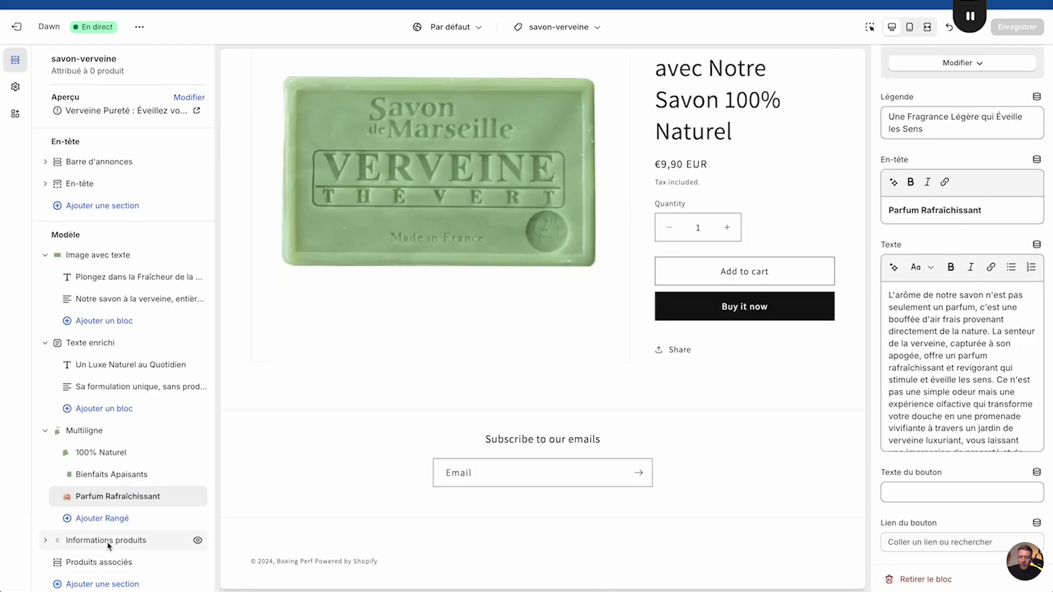
scroll(107, 544, down, 2)
scroll(377, 427, up, 10)
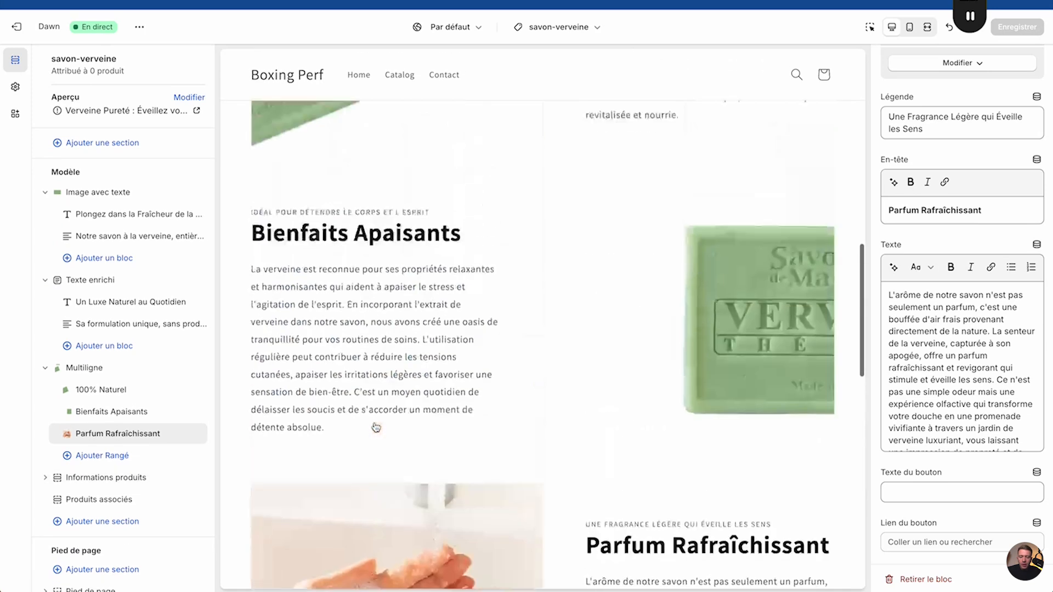
scroll(377, 427, down, 5)
click(133, 521)
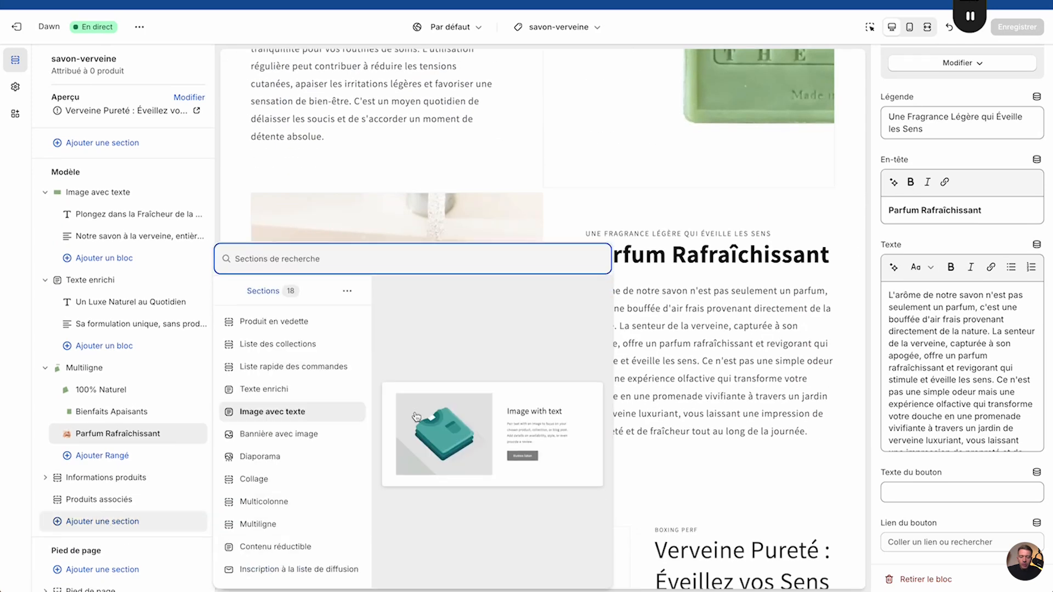
scroll(239, 446, down, 3)
scroll(241, 449, up, 4)
scroll(268, 477, down, 6)
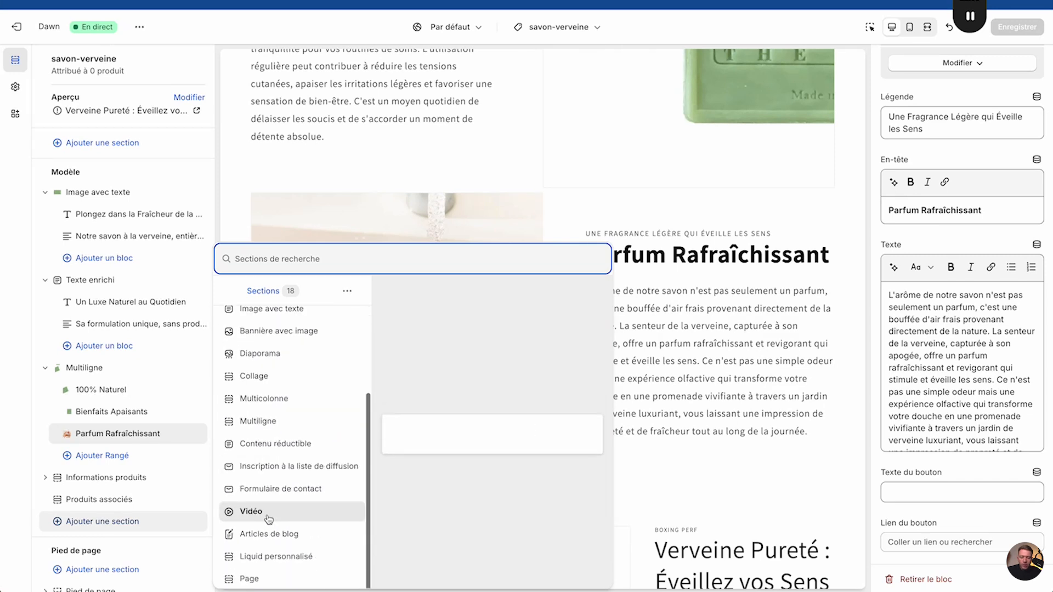
click(251, 511)
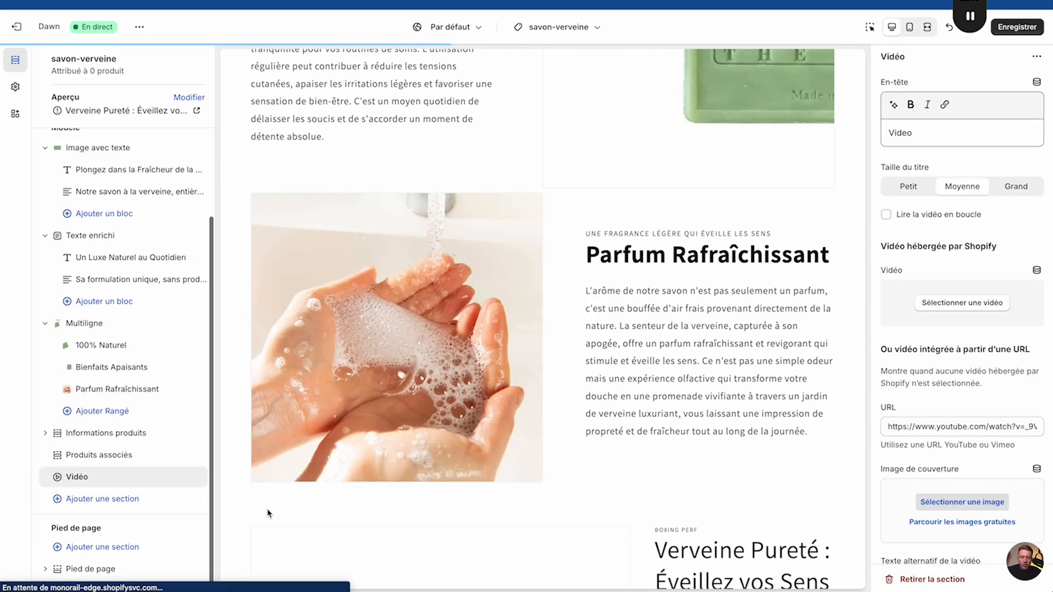
drag(55, 481, 56, 430)
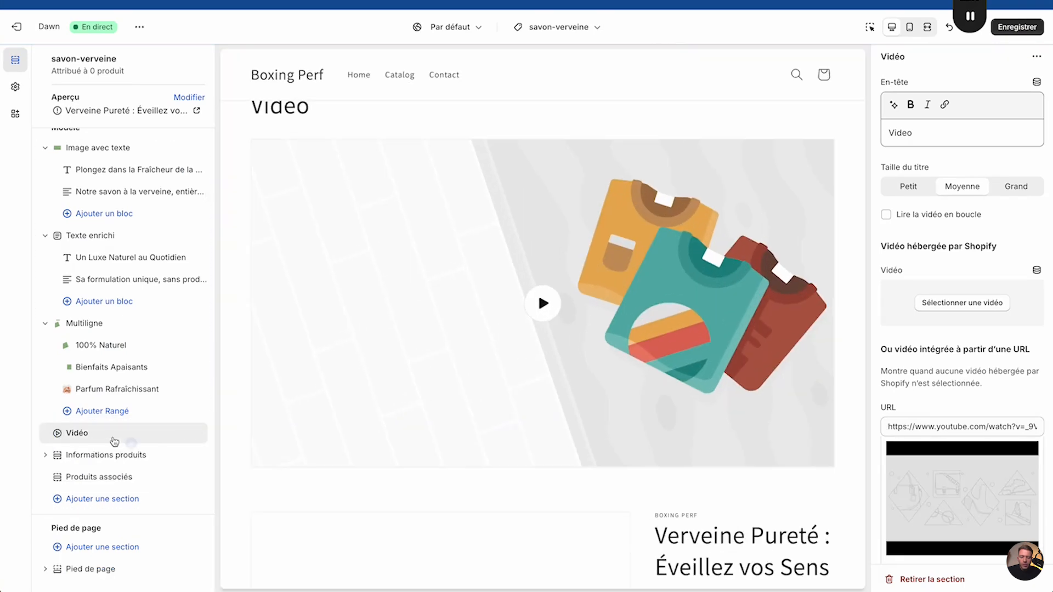
Step: Remove the Vidéo section's heading text and make the section full width
click(963, 133)
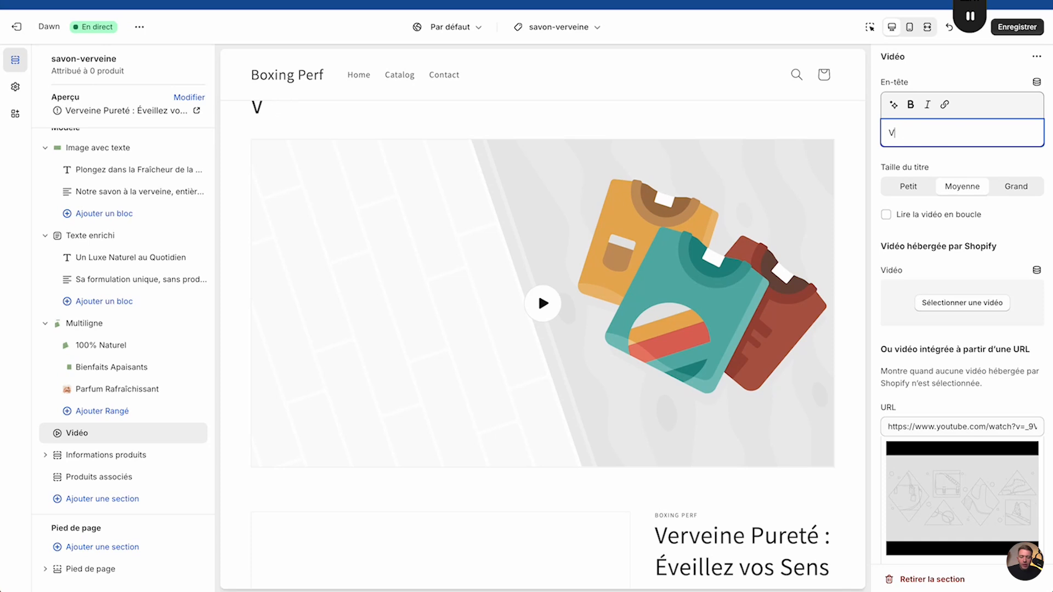
key(BackSpace)
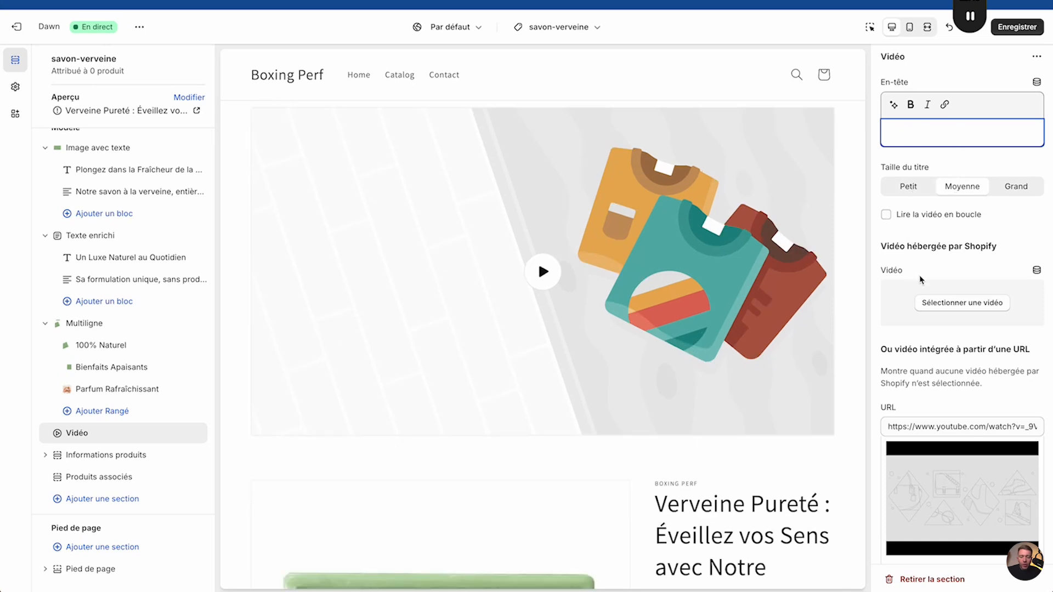
scroll(948, 387, down, 6)
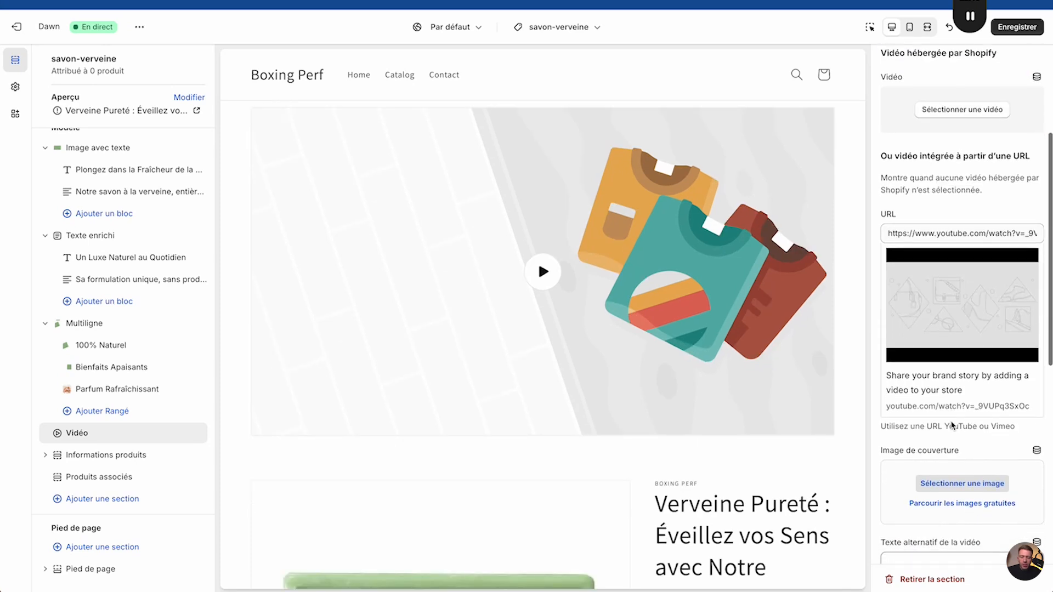
scroll(939, 478, down, 1)
click(886, 427)
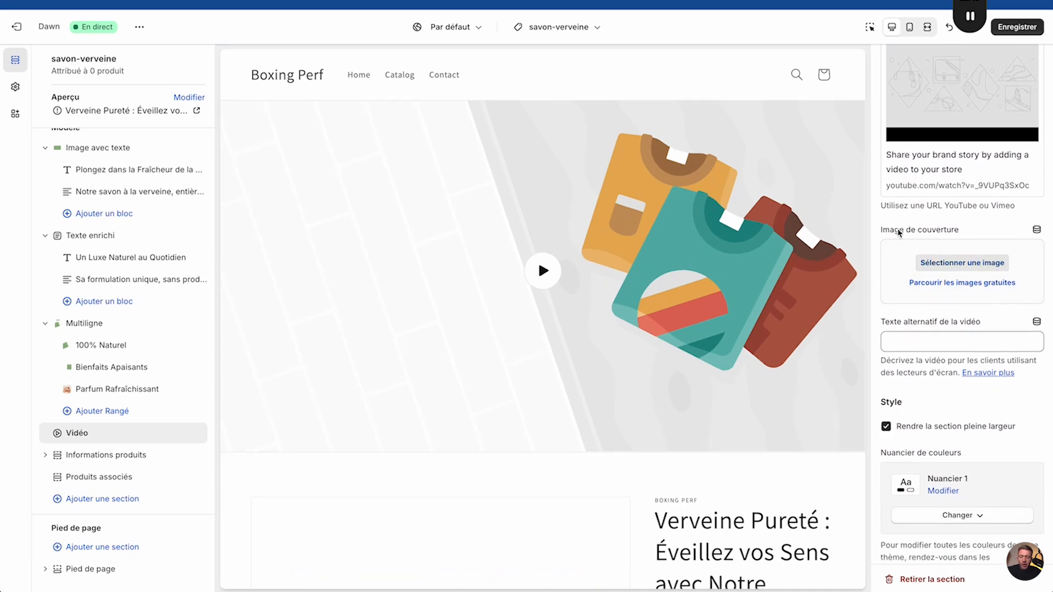
Step: Search Google in a new browser tab for "video verveine savon"
scroll(942, 262, up, 3)
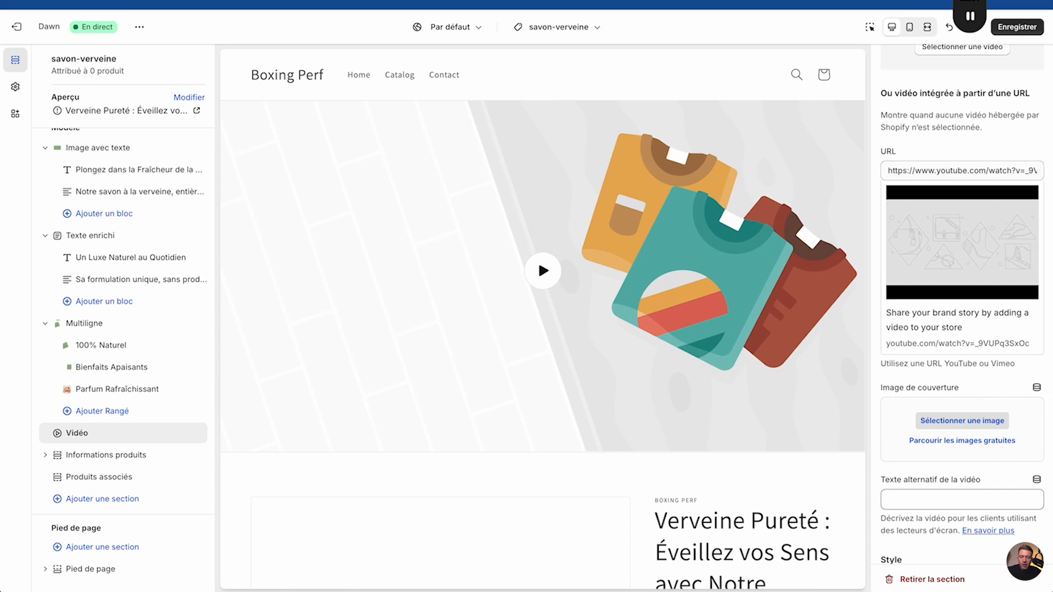
key(ctrl+t)
text(video)
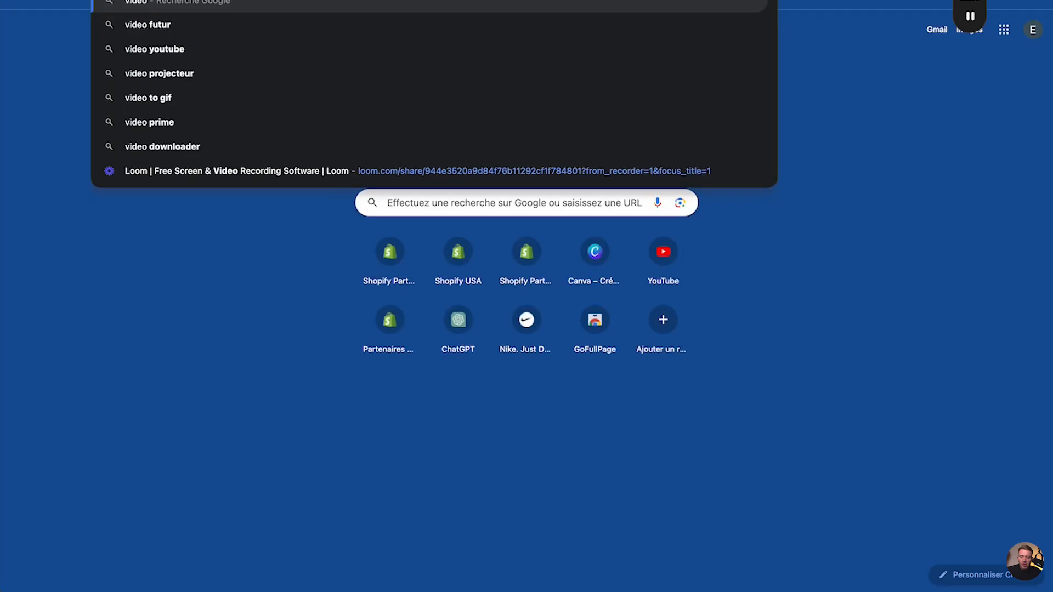
text( verveine savon)
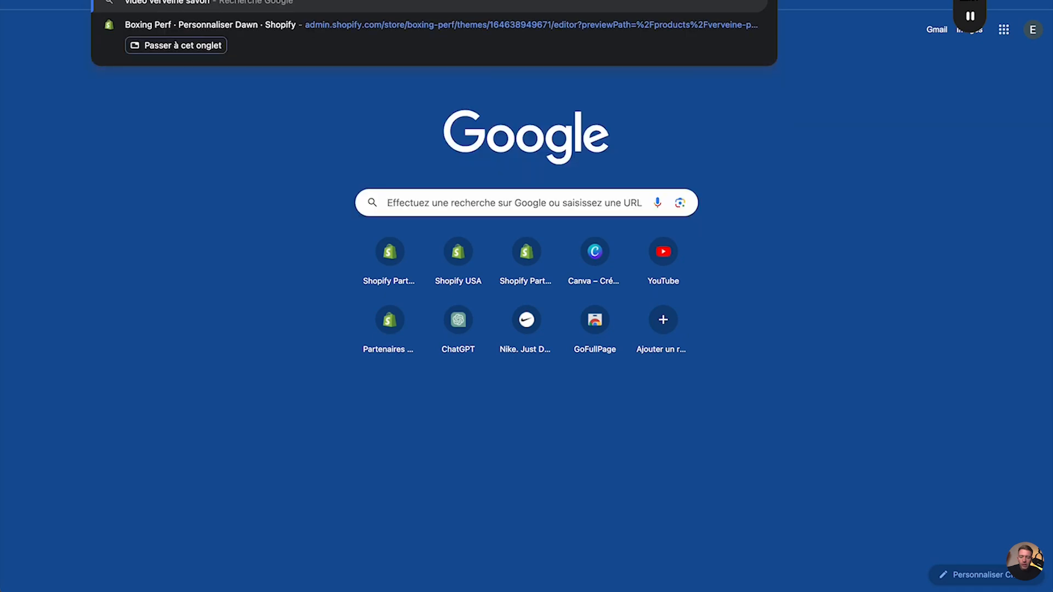
key(Return)
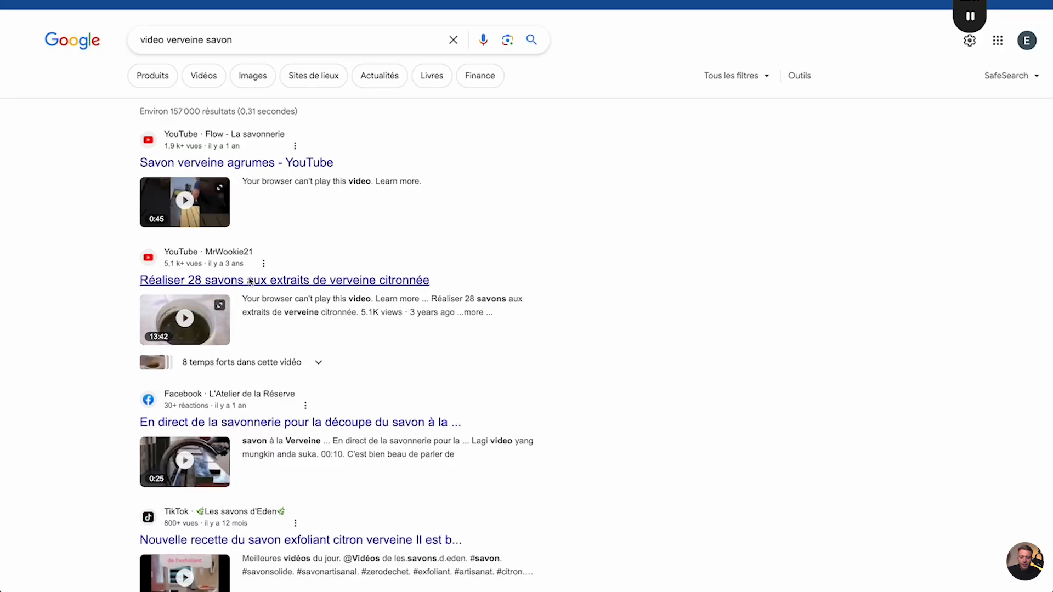
Step: Browse Google's video results for a suitable verbena soap video
scroll(250, 281, down, 3)
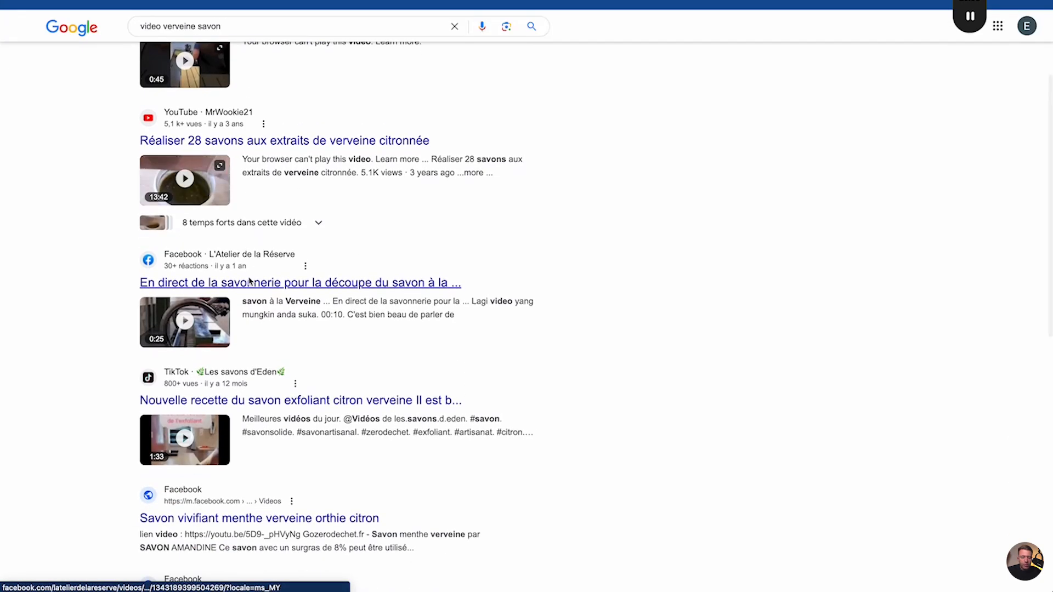
scroll(250, 281, up, 3)
click(202, 74)
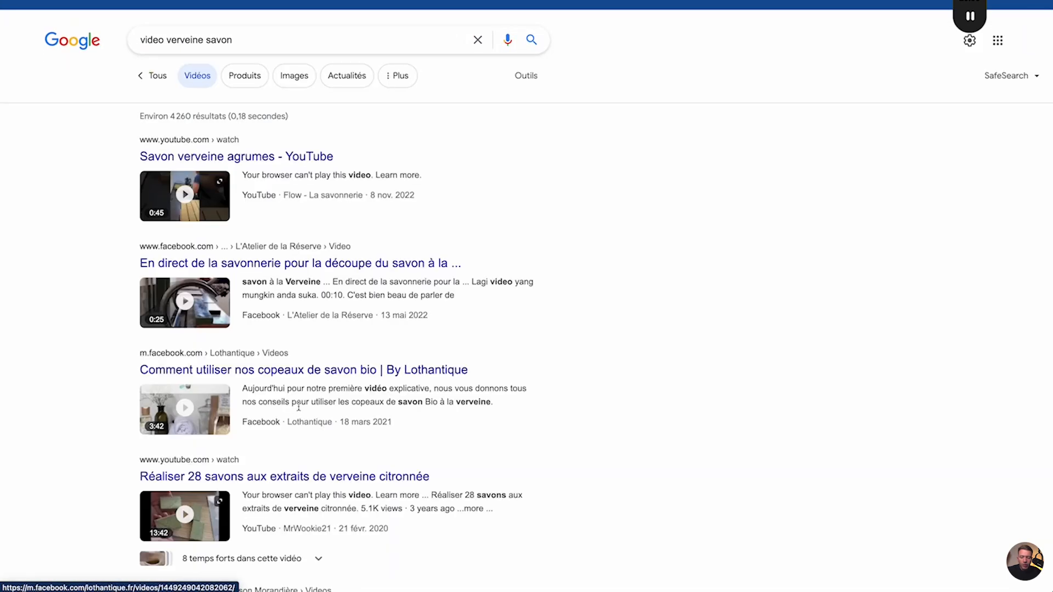
scroll(212, 328, down, 2)
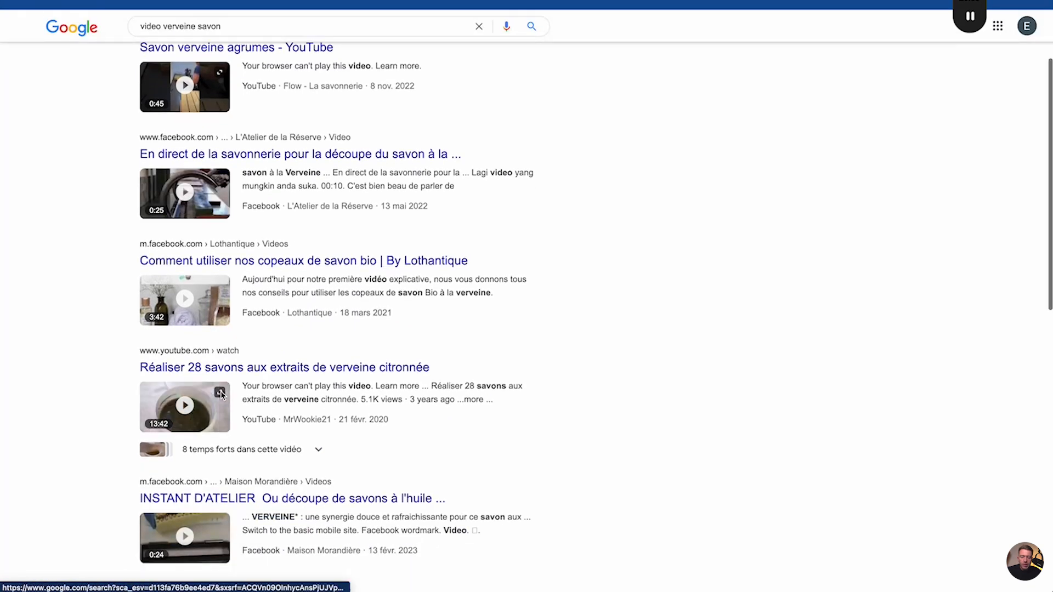
scroll(211, 262, down, 4)
scroll(206, 395, down, 5)
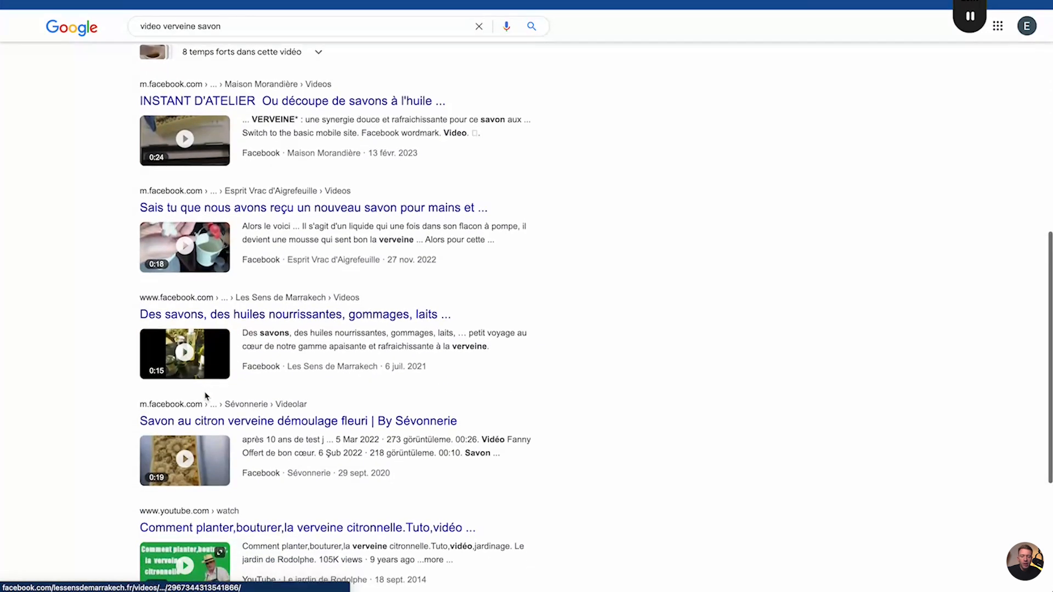
scroll(206, 431, down, 3)
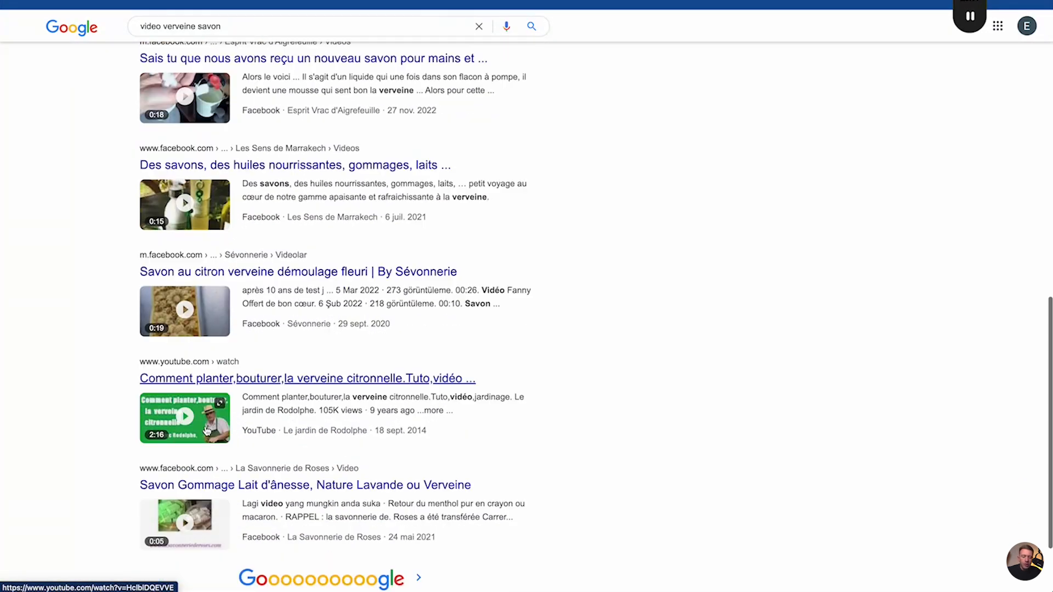
scroll(240, 182, up, 6)
scroll(239, 182, up, 3)
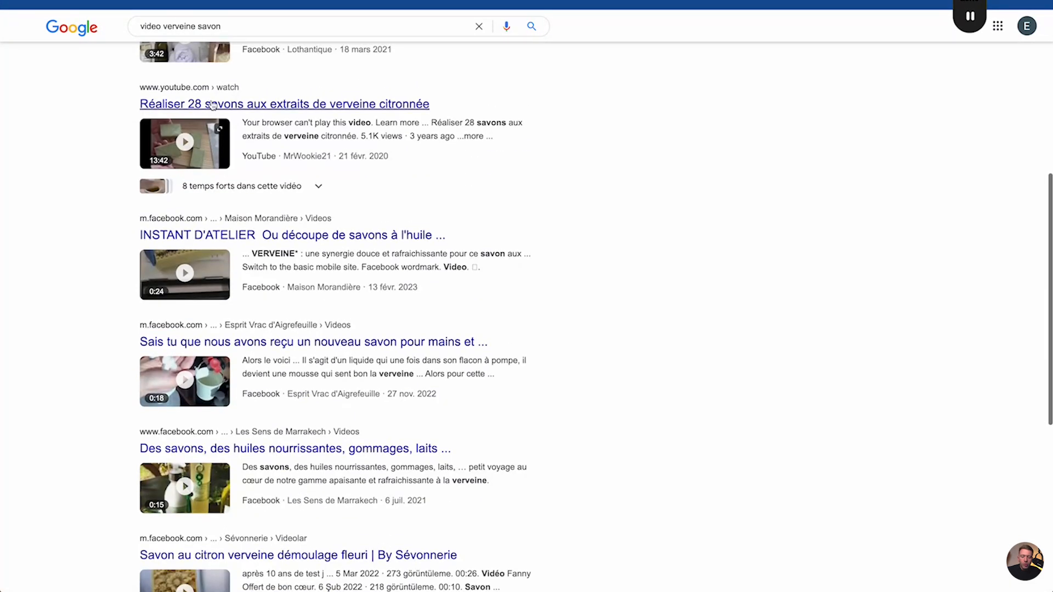
Step: Try the Facebook link of "Comment utiliser nos copeaux de savon bio" as the Vidéo section's URL in Shopify, and clear the field
right_click(204, 120)
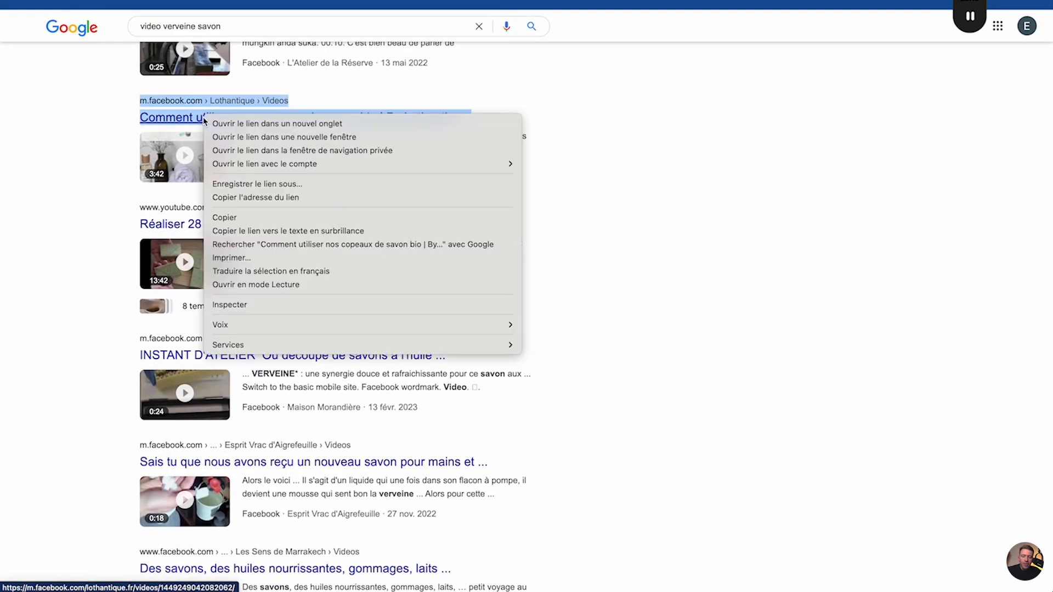
click(251, 197)
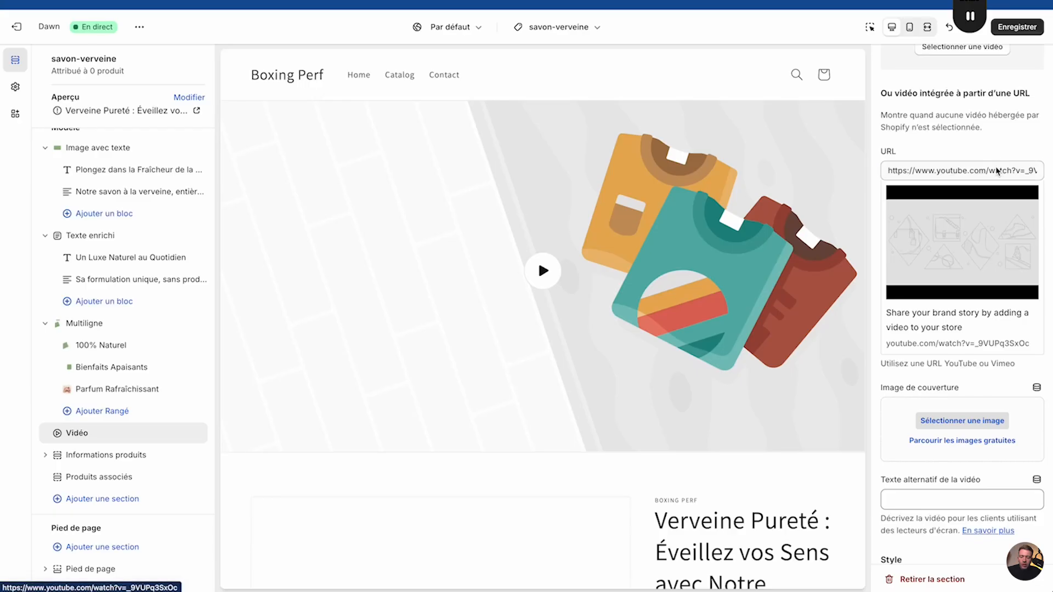
click(997, 171)
key(ctrl+a)
key(ctrl+v)
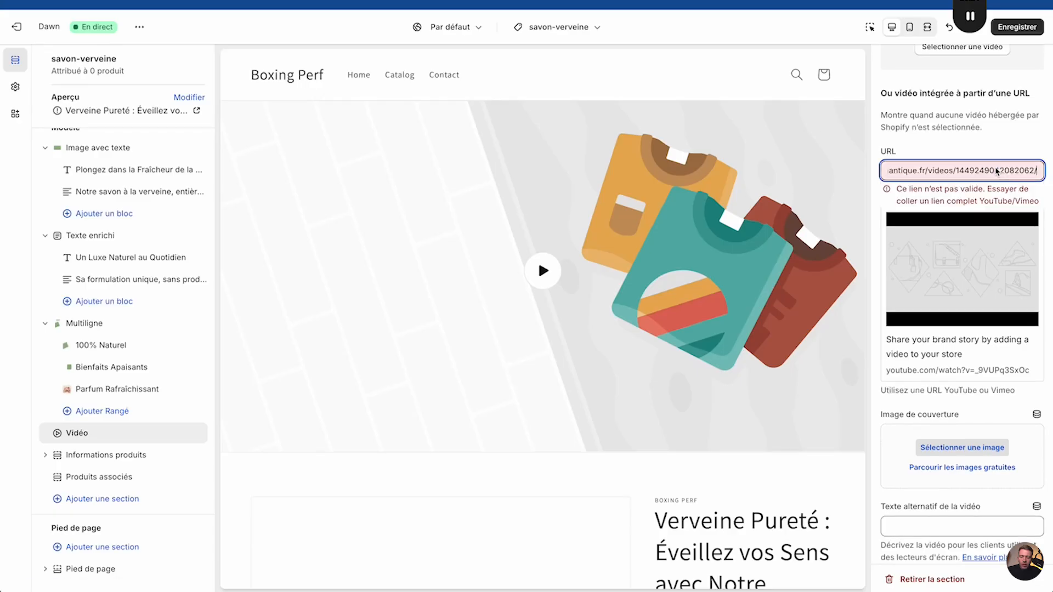
key(ctrl+a)
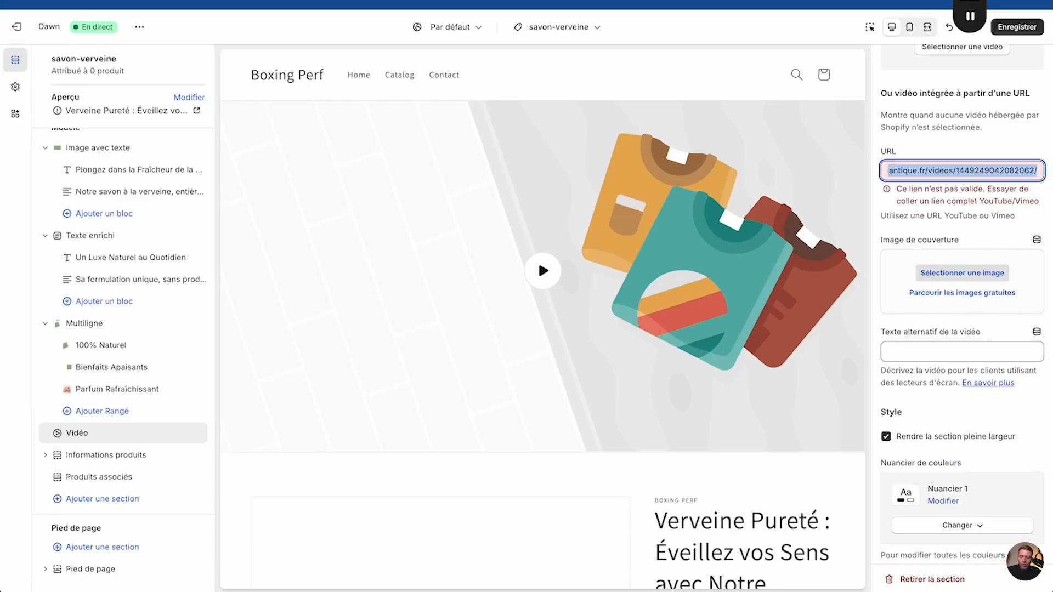
key(BackSpace)
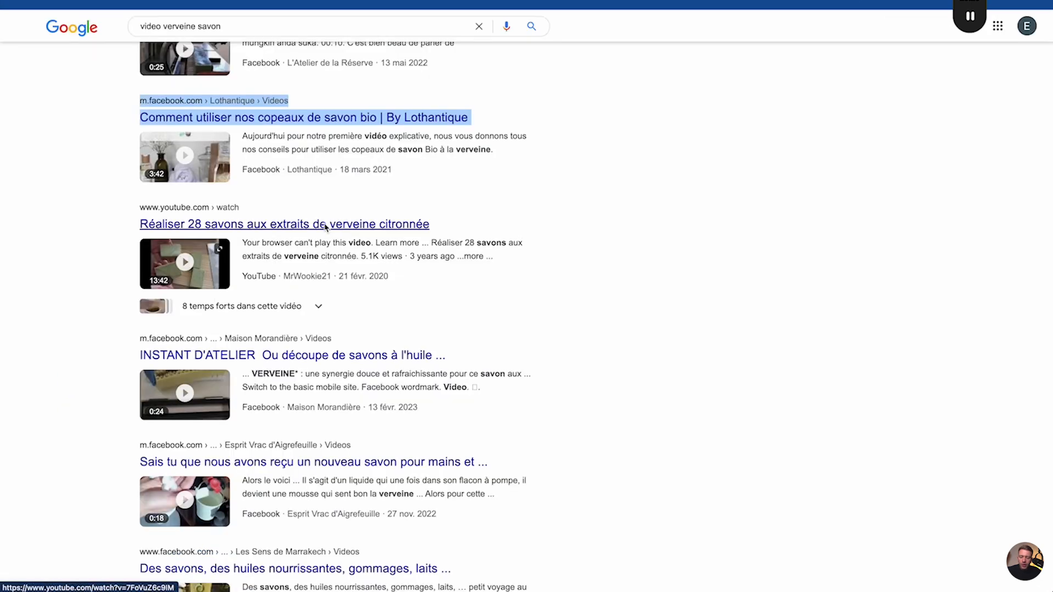
Step: Check the Facebook videos on soap flakes and soap cutting among the Google results, and return to the results list
click(300, 119)
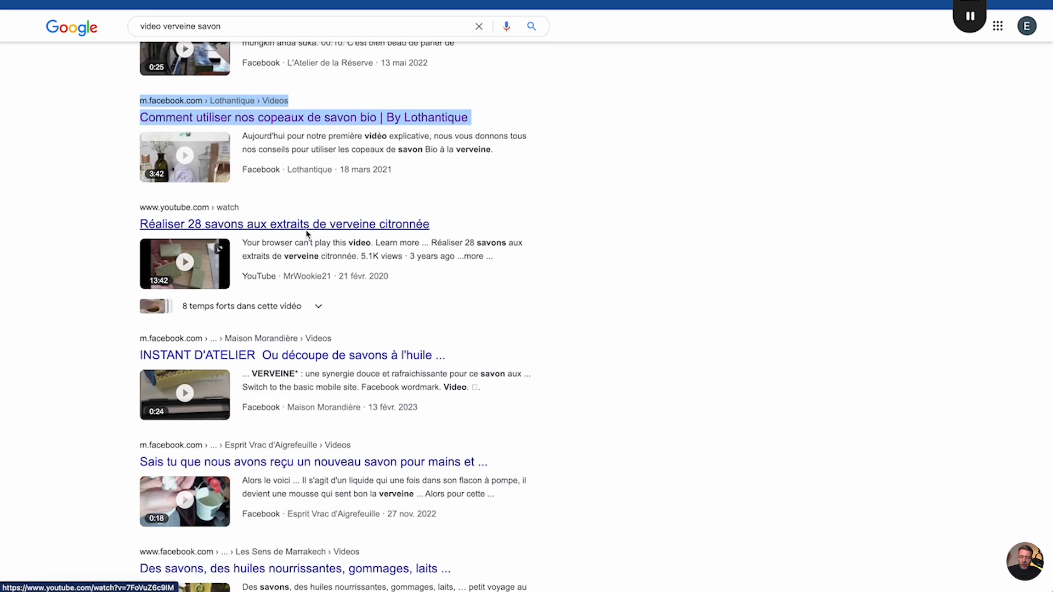
scroll(305, 233, up, 4)
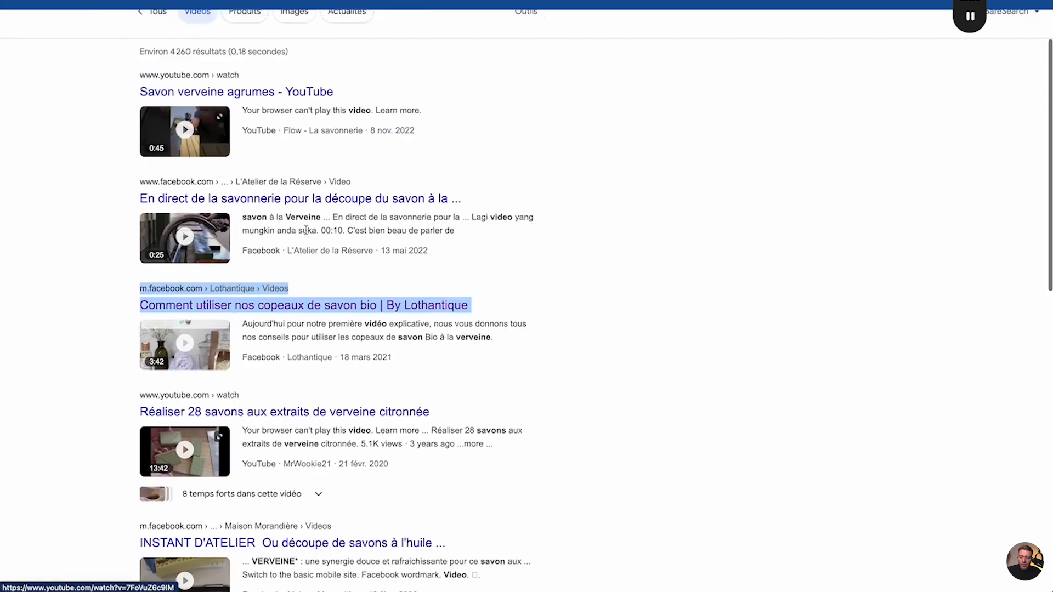
scroll(305, 230, up, 1)
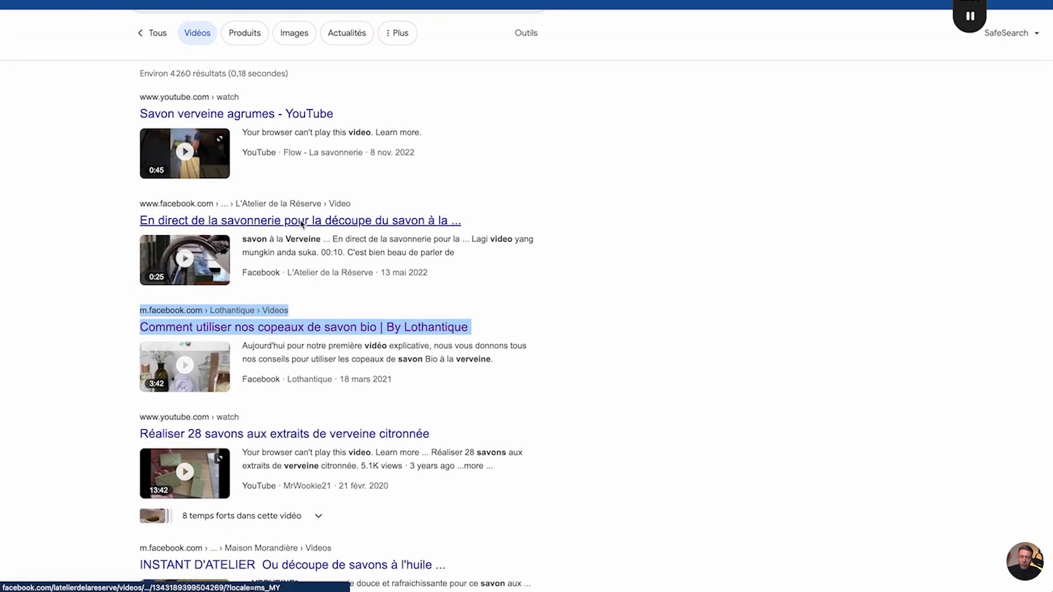
click(301, 221)
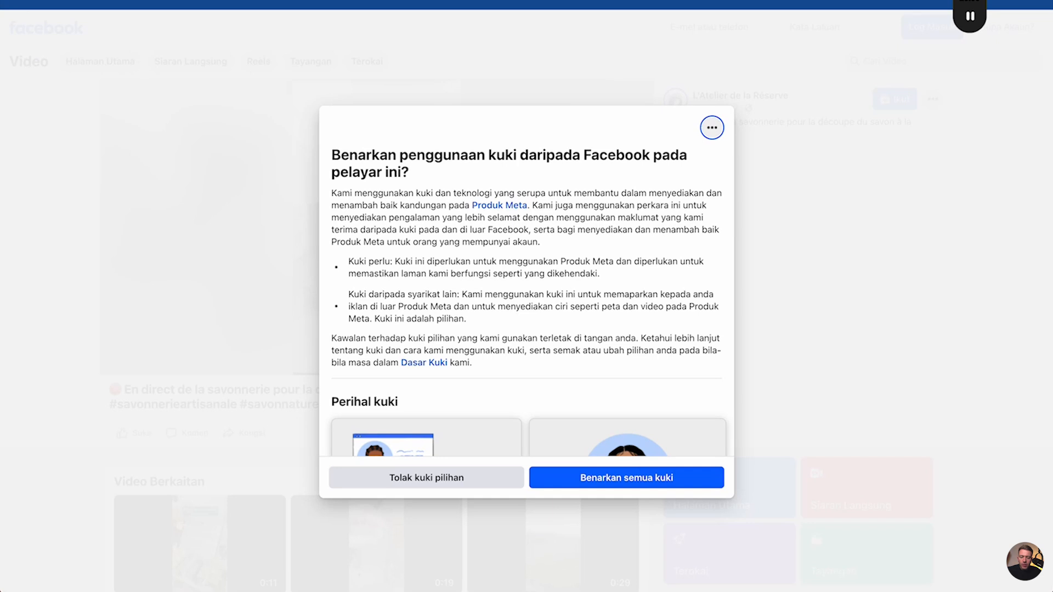
key(super+Left)
scroll(263, 131, up, 1)
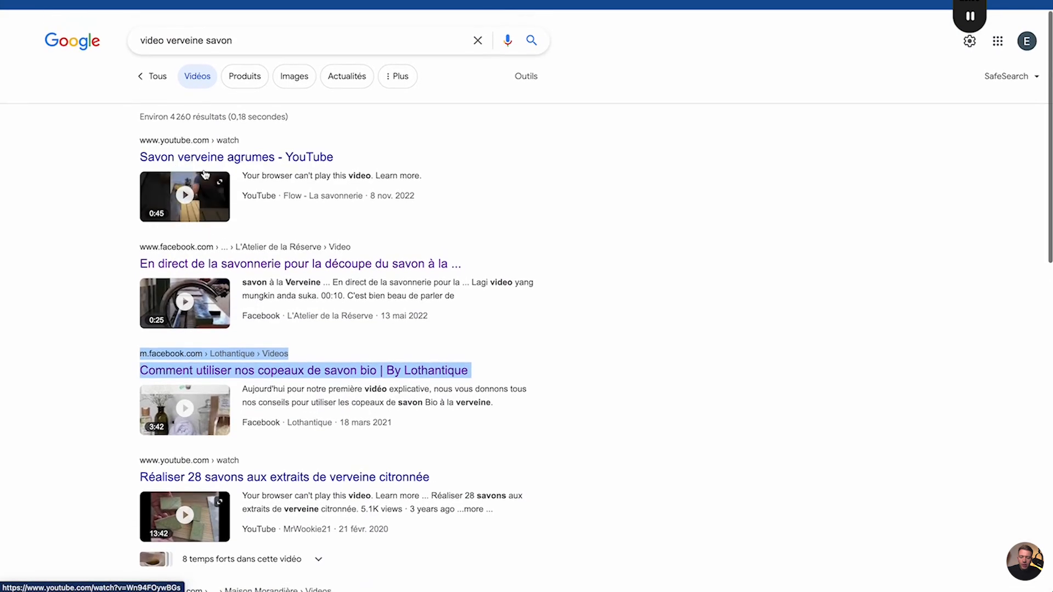
Step: Change the Google search to "youtube verveine savon"
click(165, 42)
double_click(150, 39)
text(youtube)
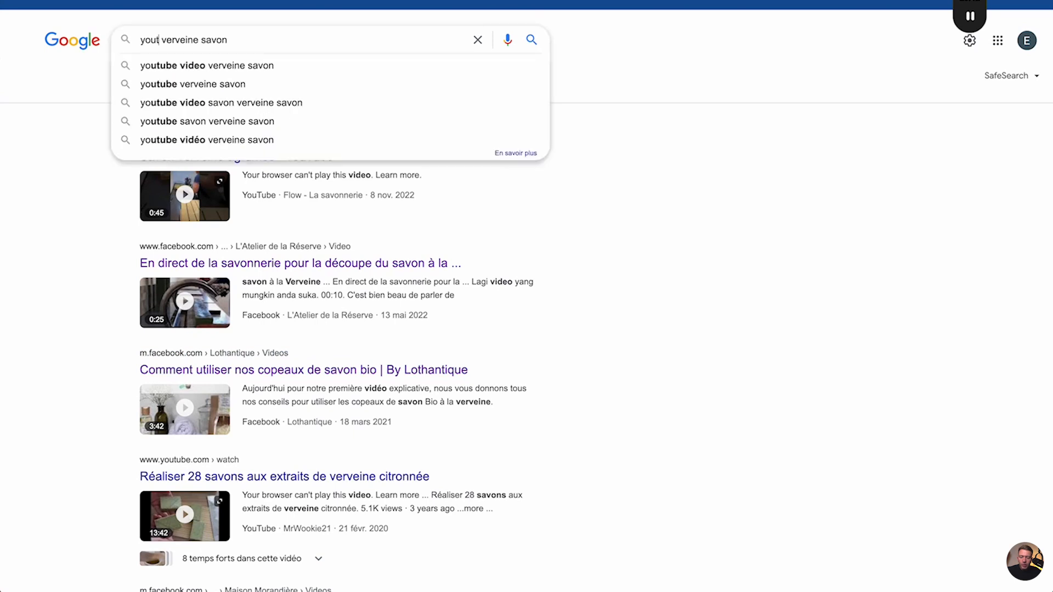
key(Return)
Step: Set the Vidéo section's URL in Shopify to the YouTube link of "Artisanat : le savon de Savoie, un produit d'exception"
scroll(214, 257, down, 7)
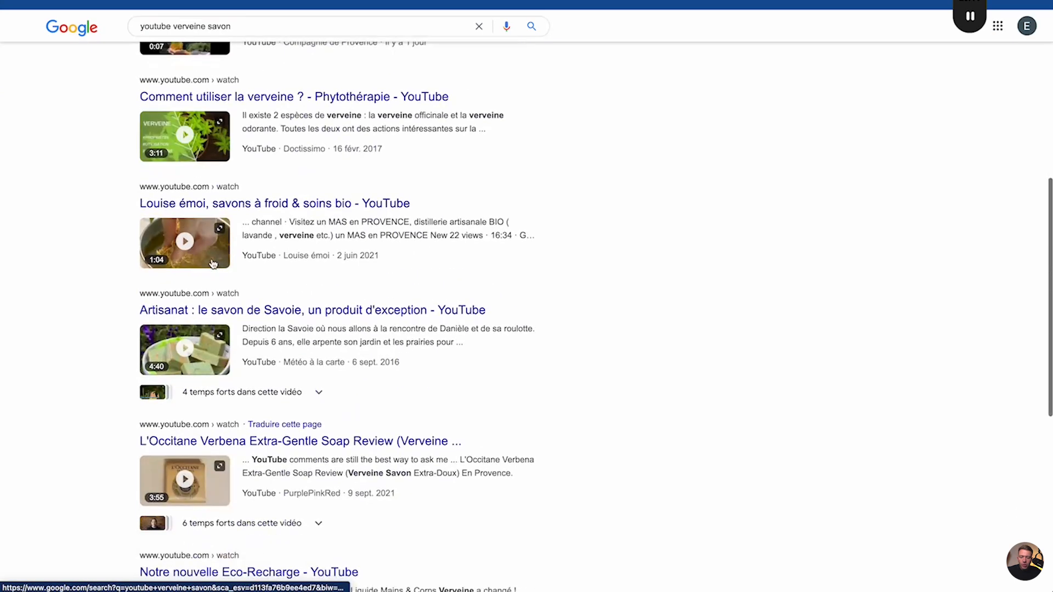
right_click(210, 311)
click(247, 390)
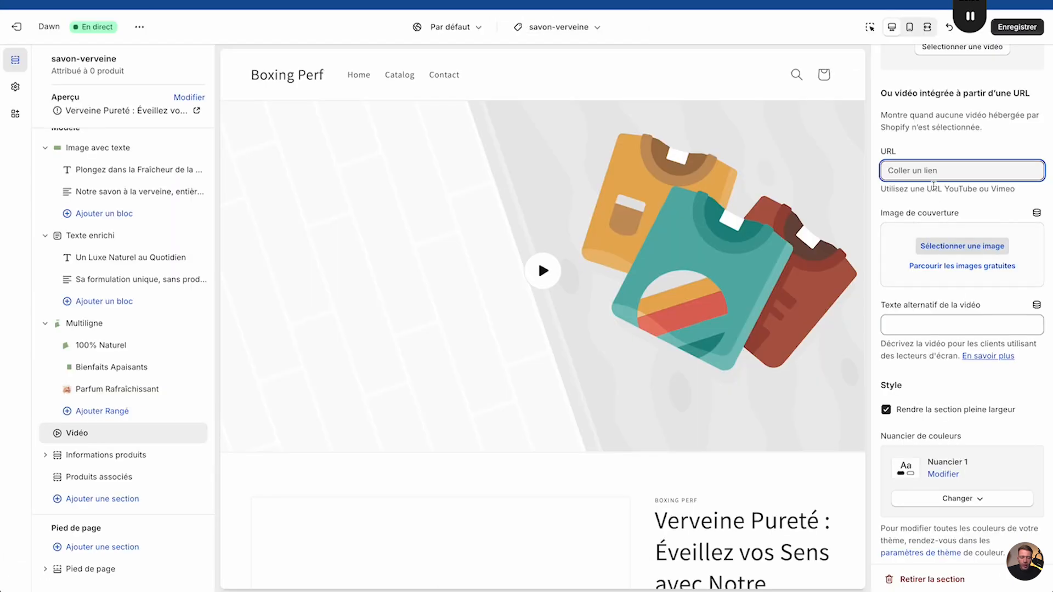
click(958, 142)
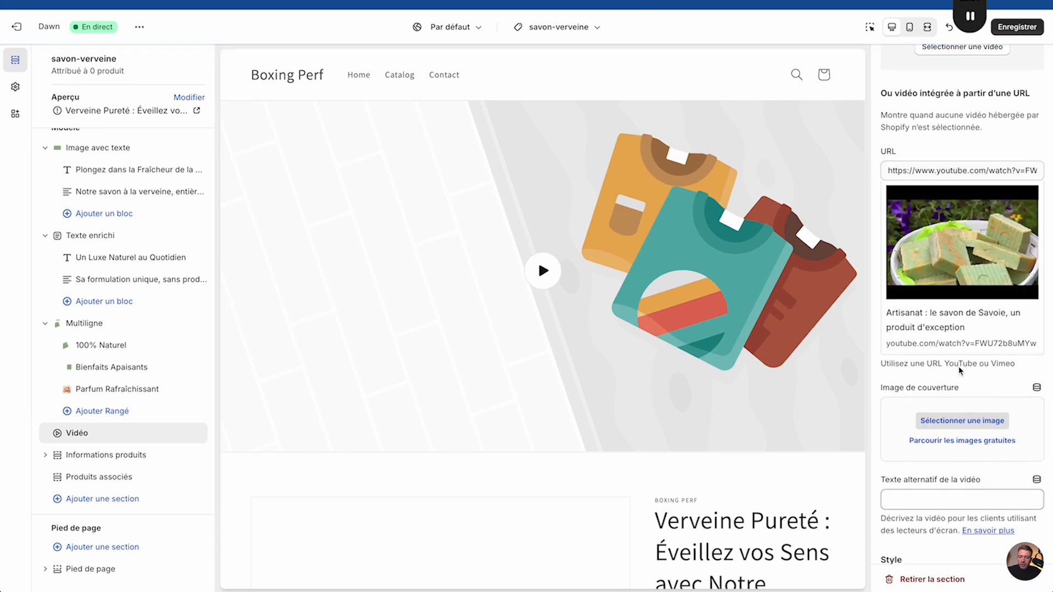
Step: Set the Vidéo section's cover image to savon-verveine-naturel-bio-4 from the store library
click(954, 421)
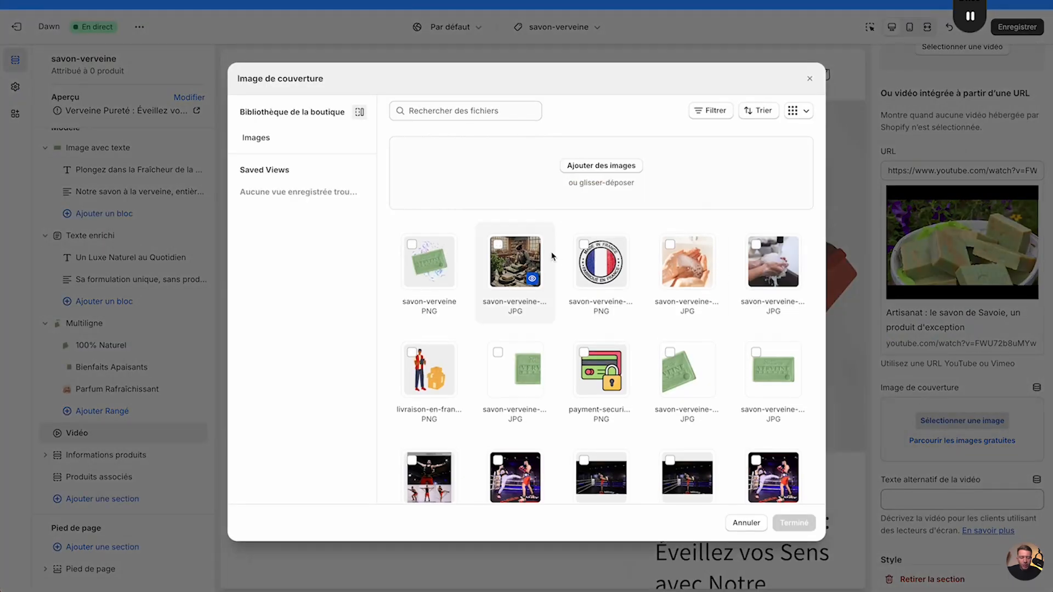
click(496, 252)
click(794, 522)
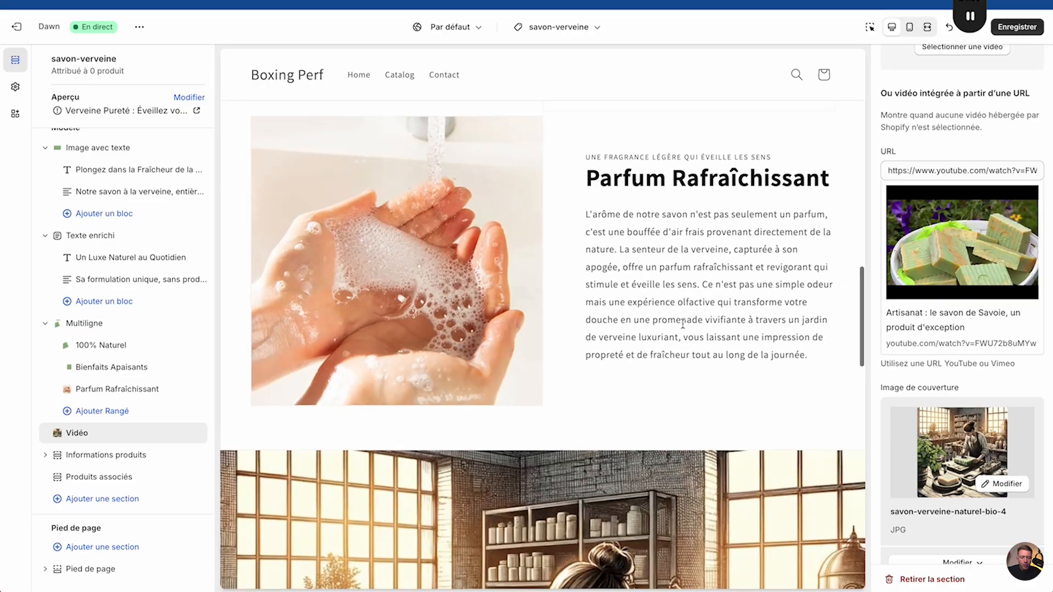
Step: Examine the video section's cover image in the full-width preview, along with the sections around it
click(926, 27)
scroll(645, 280, down, 10)
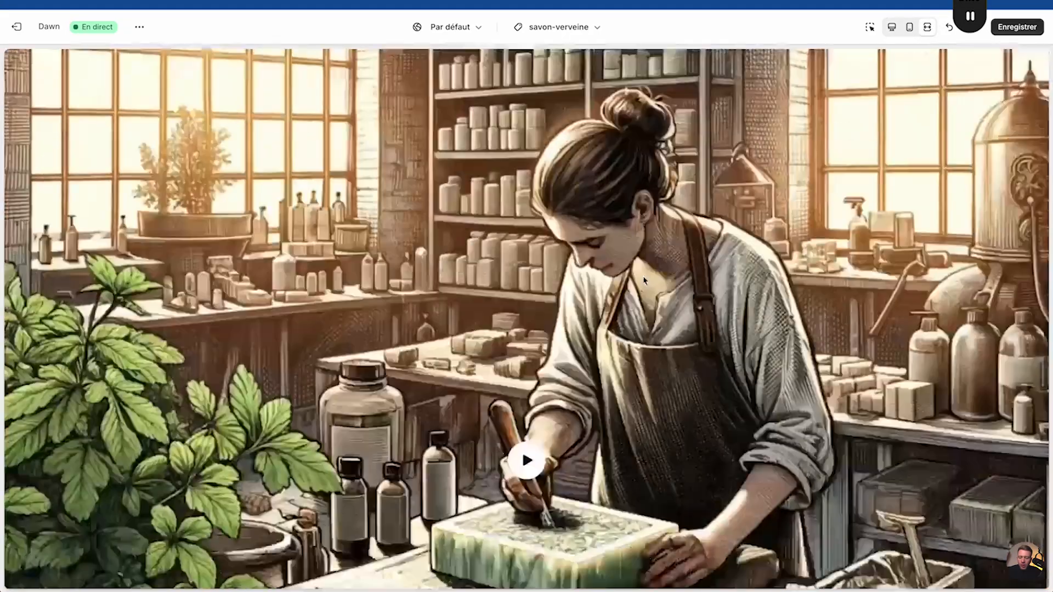
scroll(645, 281, down, 11)
scroll(644, 280, up, 20)
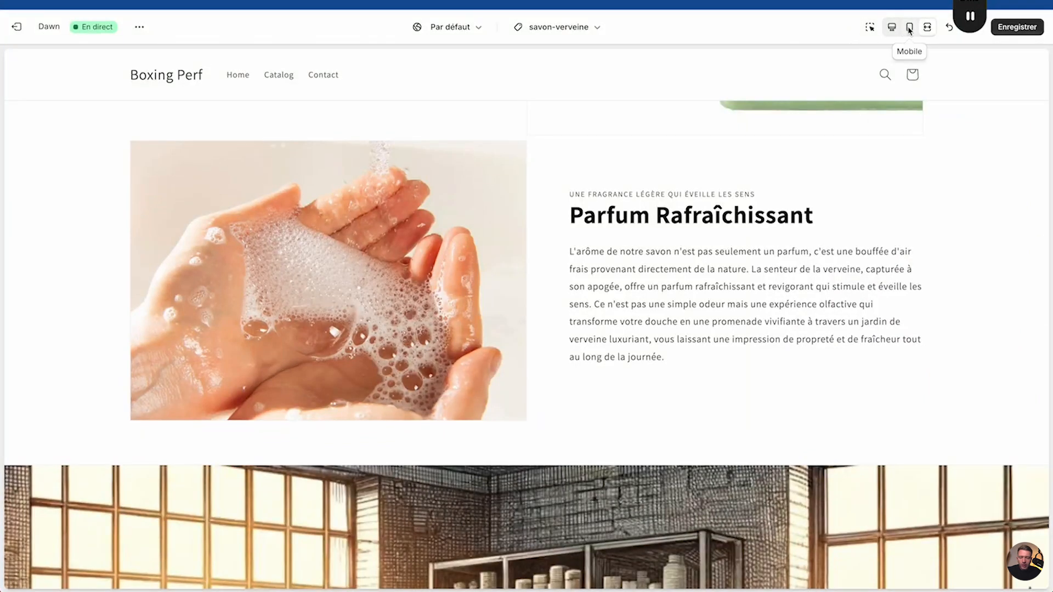
Step: Load the embedded video in the mobile preview and check its display in the full-width and desktop previews
click(909, 28)
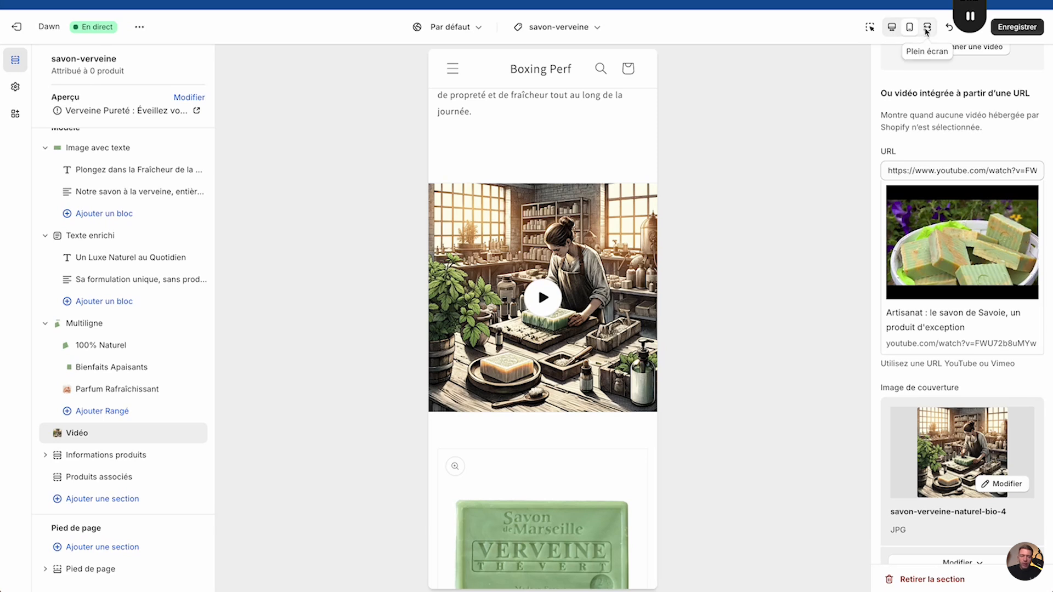
click(541, 297)
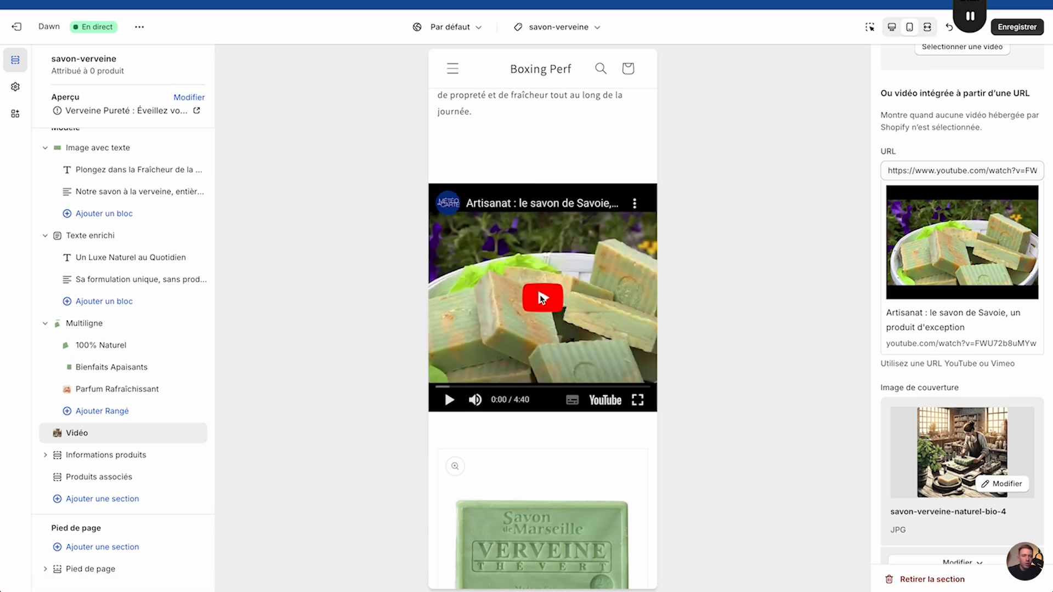
click(927, 27)
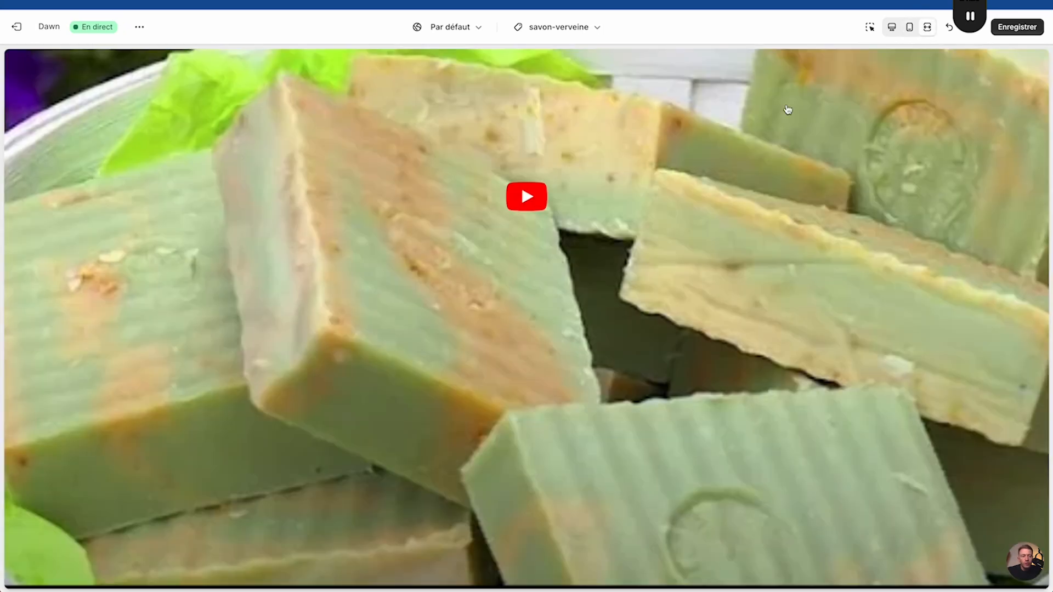
scroll(653, 258, down, 4)
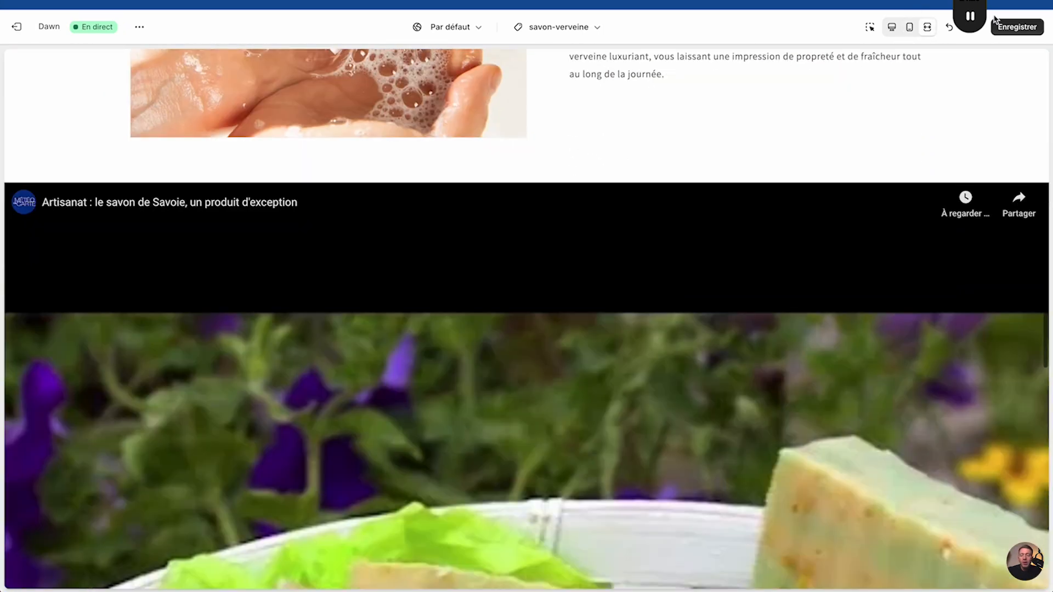
click(892, 28)
scroll(597, 355, down, 2)
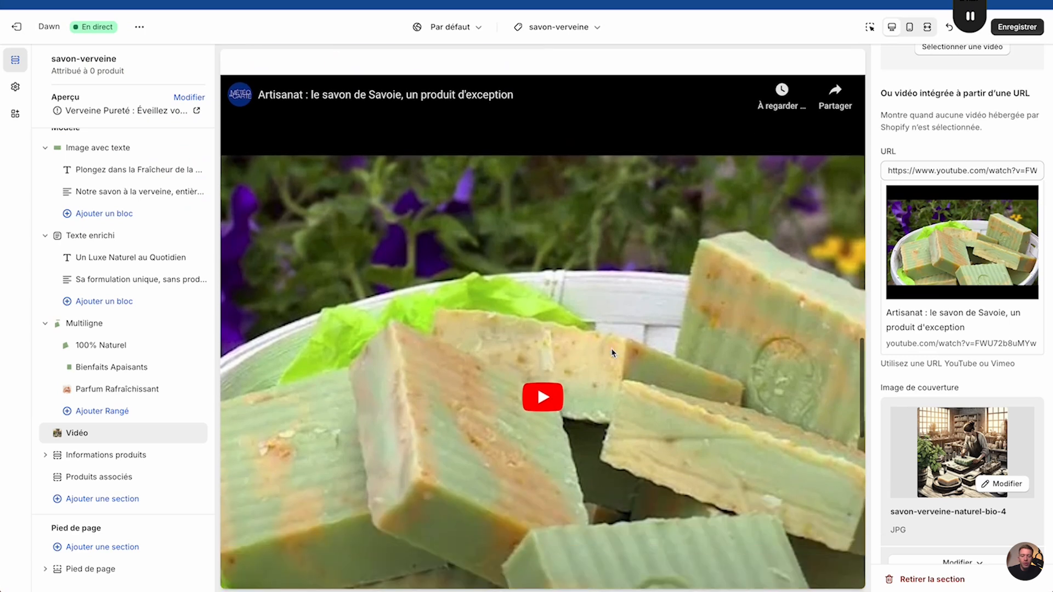
Step: Inspect the video cover image's details and its modification options
click(993, 484)
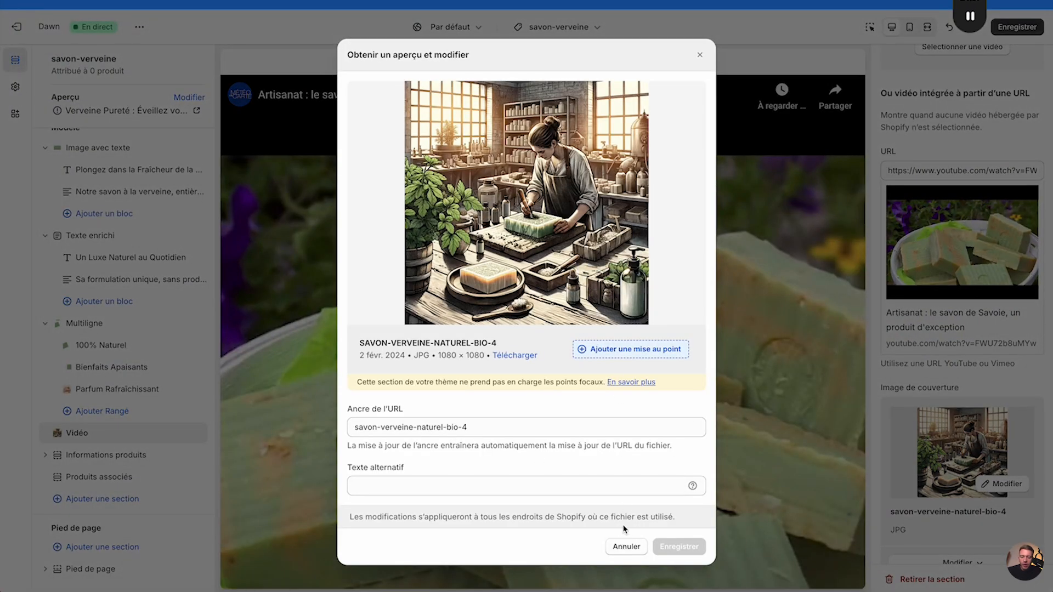
click(699, 55)
scroll(940, 470, down, 2)
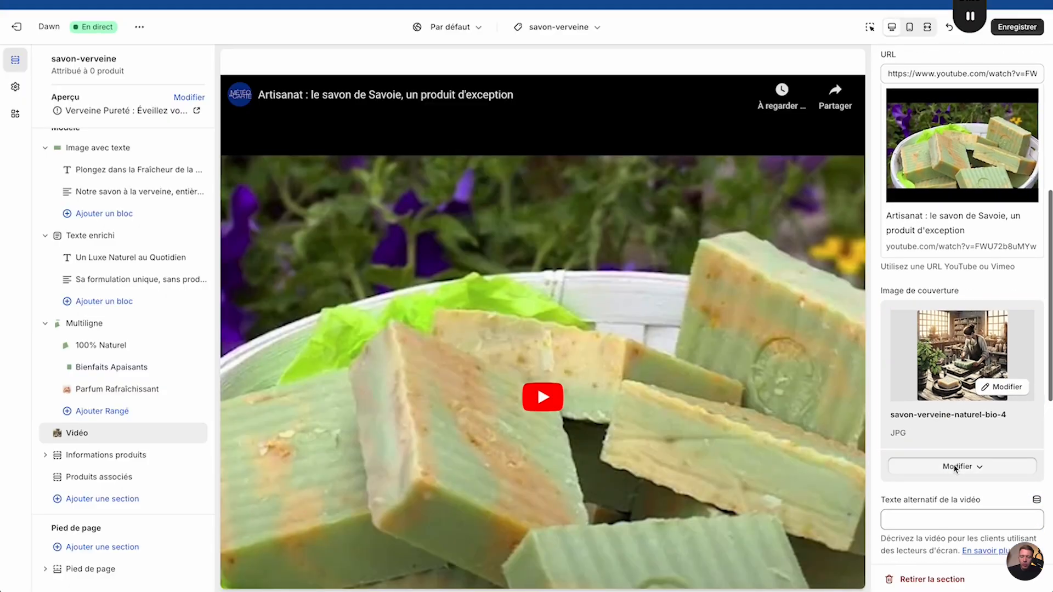
click(945, 466)
click(939, 536)
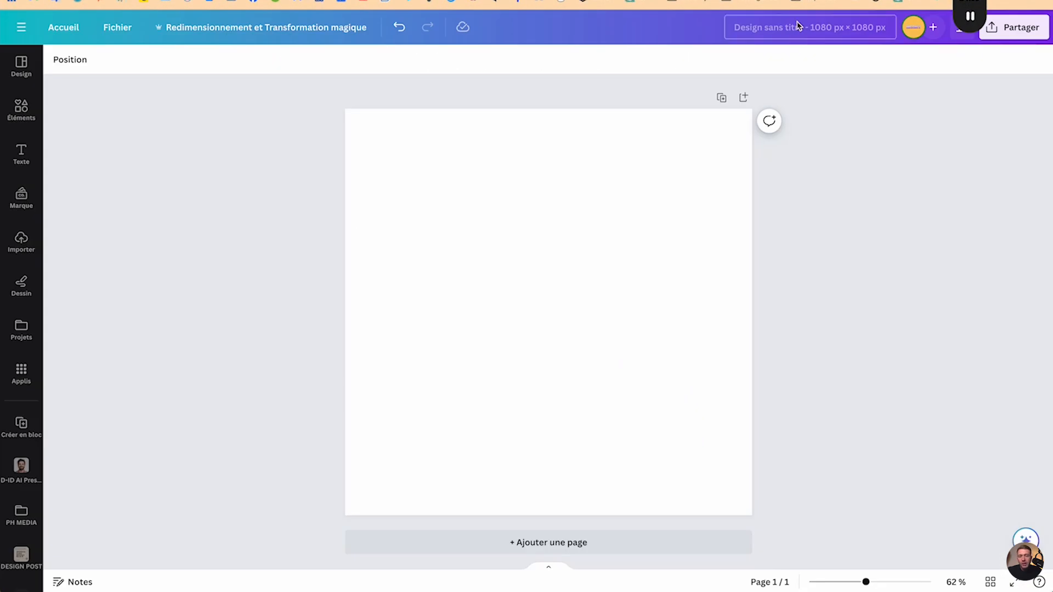
Step: Switch to Canva and create a new blank 1920 × 1080 px design
click(117, 28)
click(146, 111)
click(162, 96)
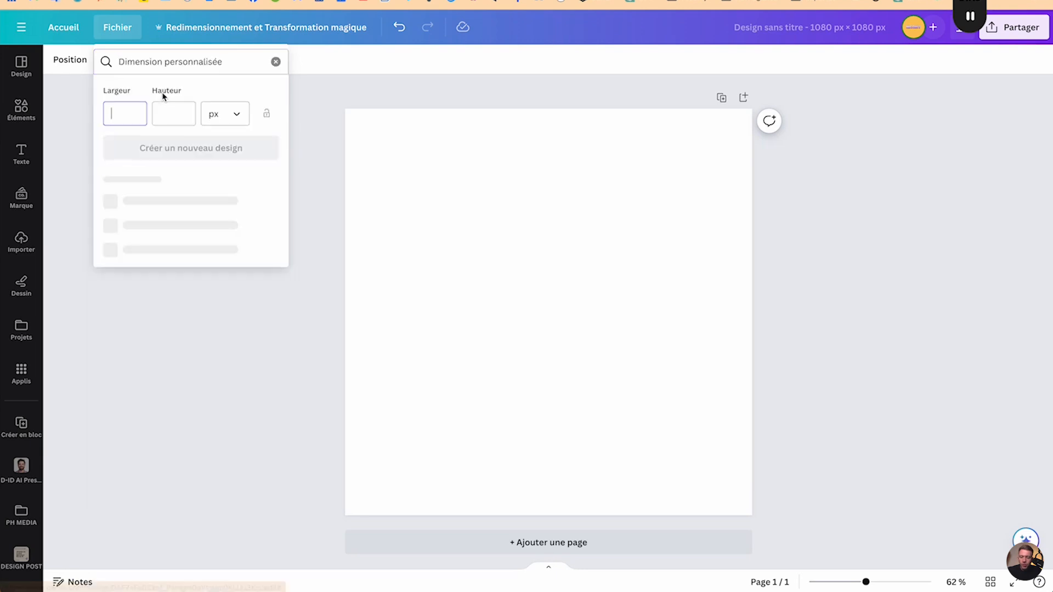
click(144, 231)
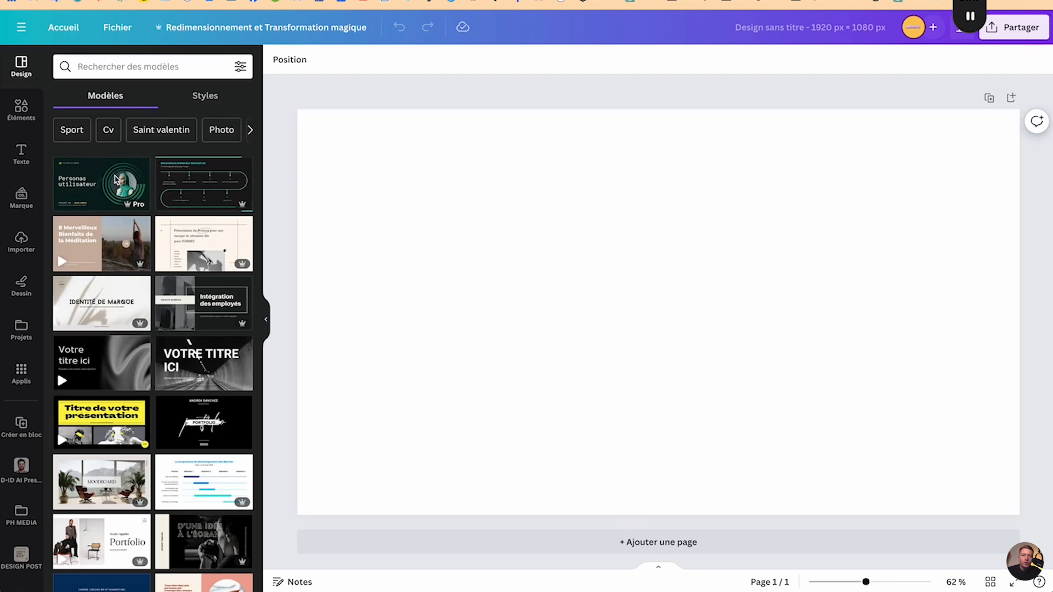
Step: Search the Canva elements for "savon" and show all matching photos
click(35, 113)
click(162, 68)
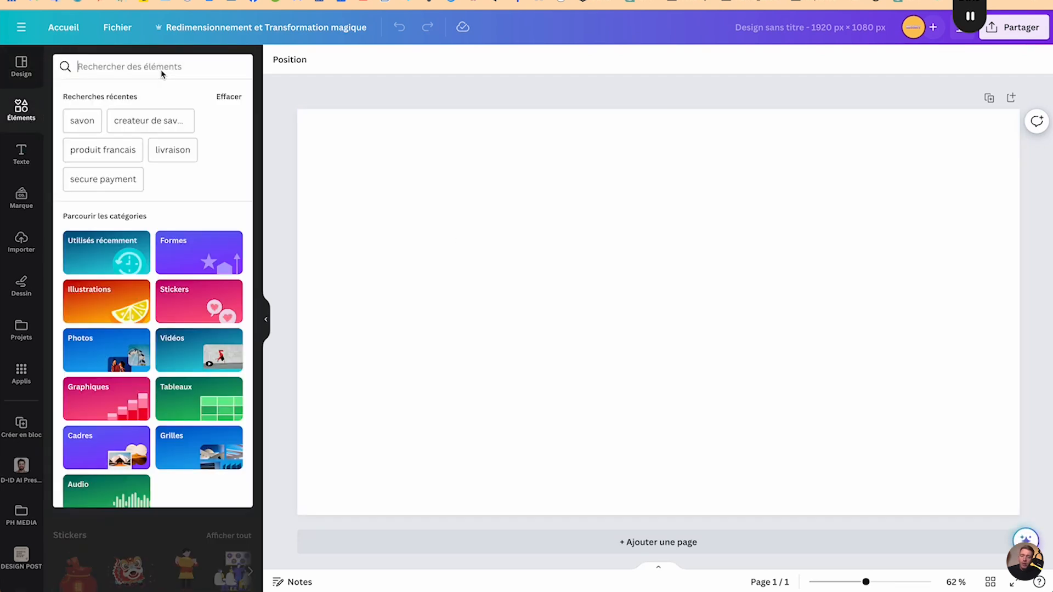
text(savon)
key(Return)
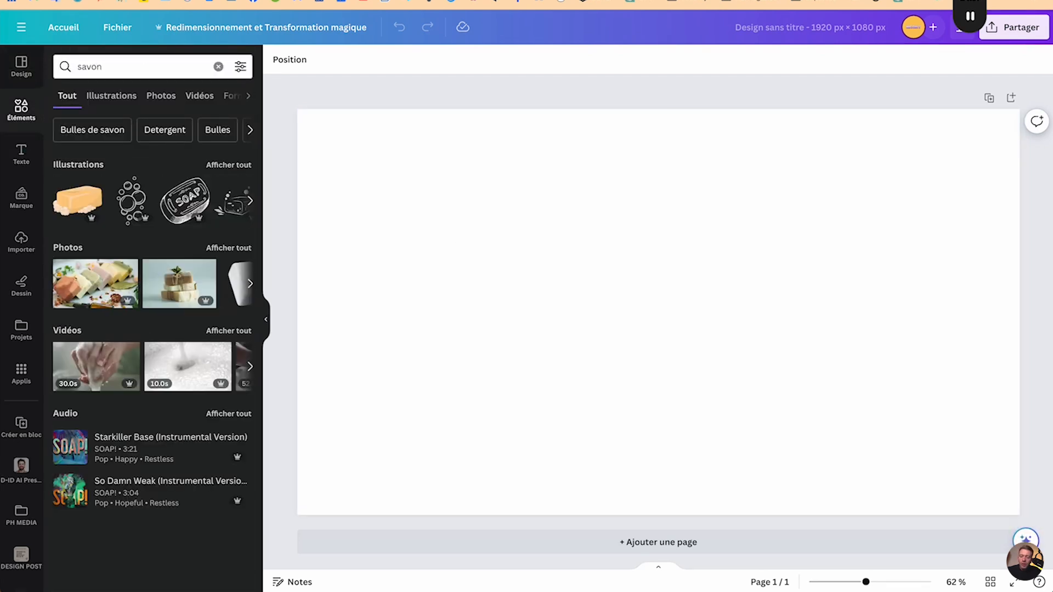
click(228, 248)
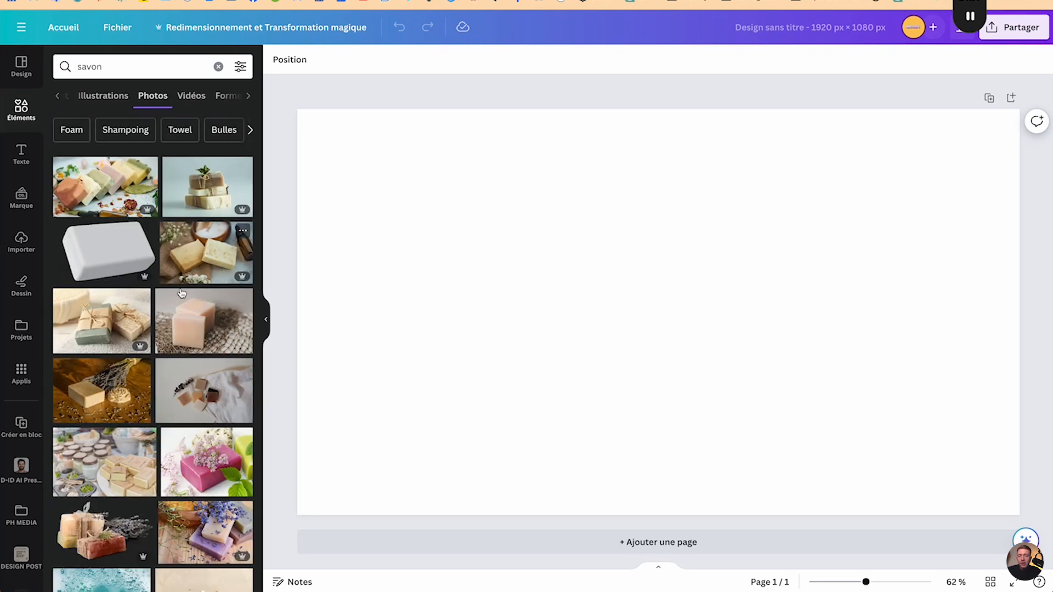
Step: Add the photo of the two twine-tied soap bars to the page and set it as the background
click(127, 314)
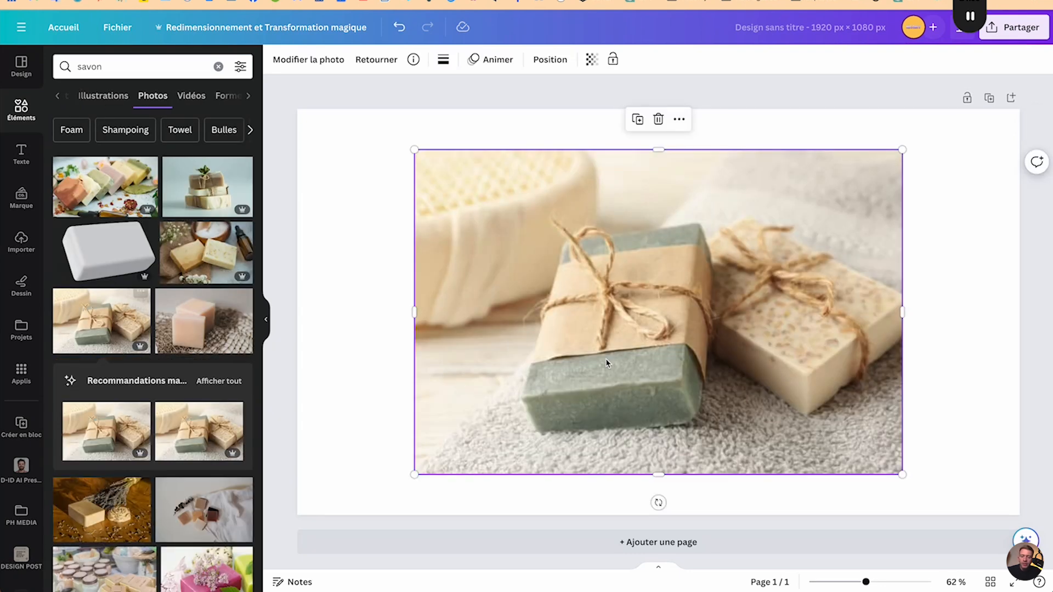
right_click(606, 363)
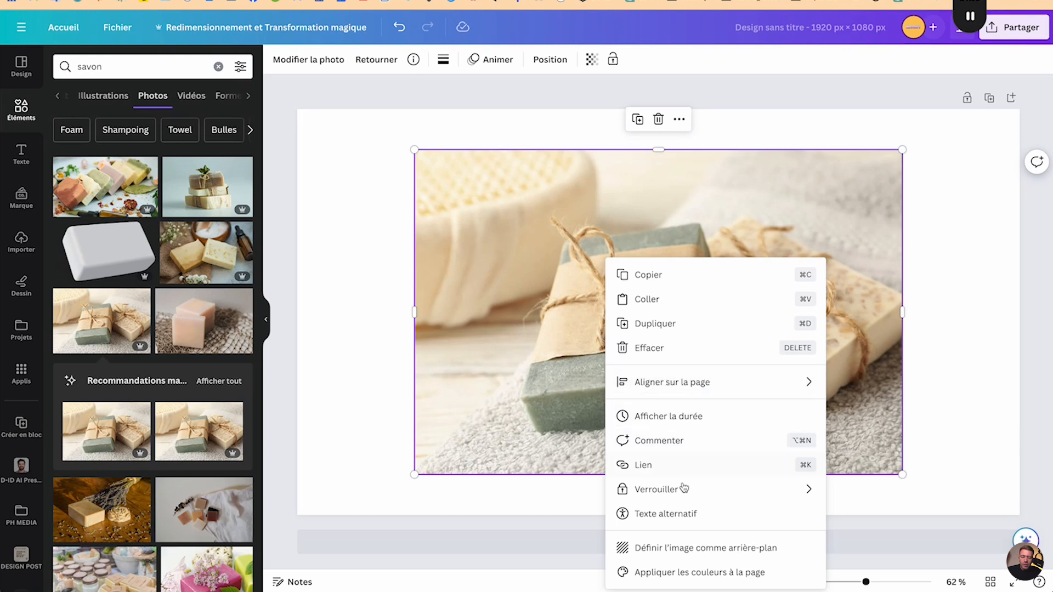
click(686, 549)
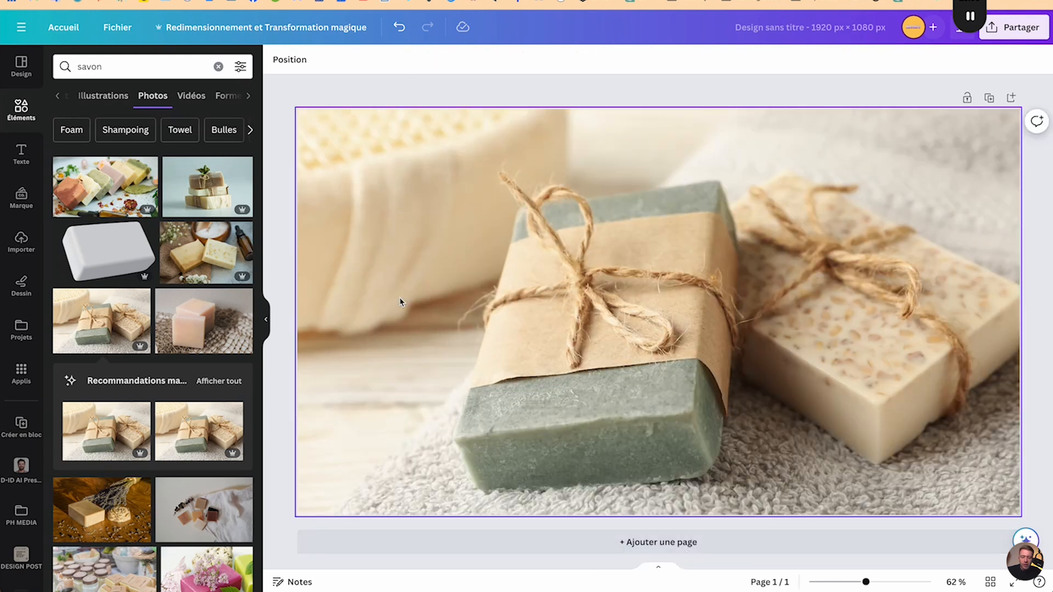
Step: Download the soap cover design as a JPG at 1920 × 1080 px with quality 80
click(1010, 36)
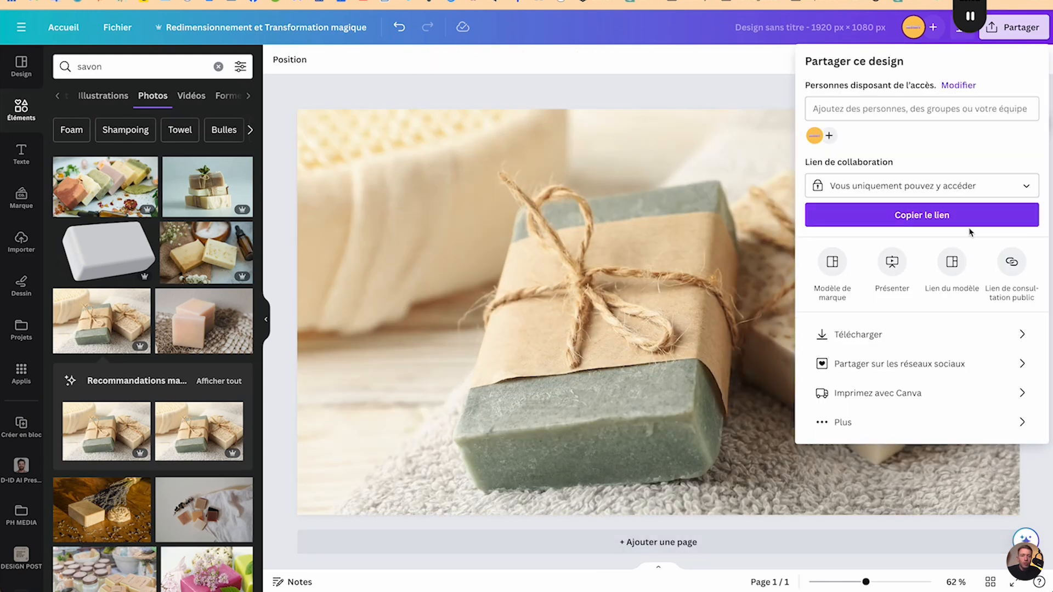
click(862, 334)
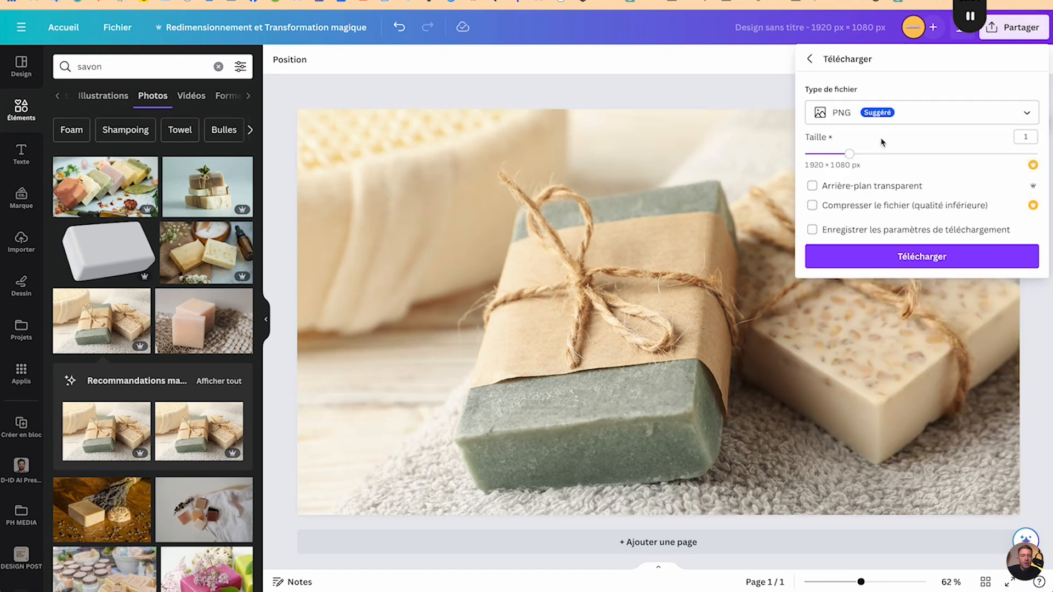
click(872, 114)
click(855, 147)
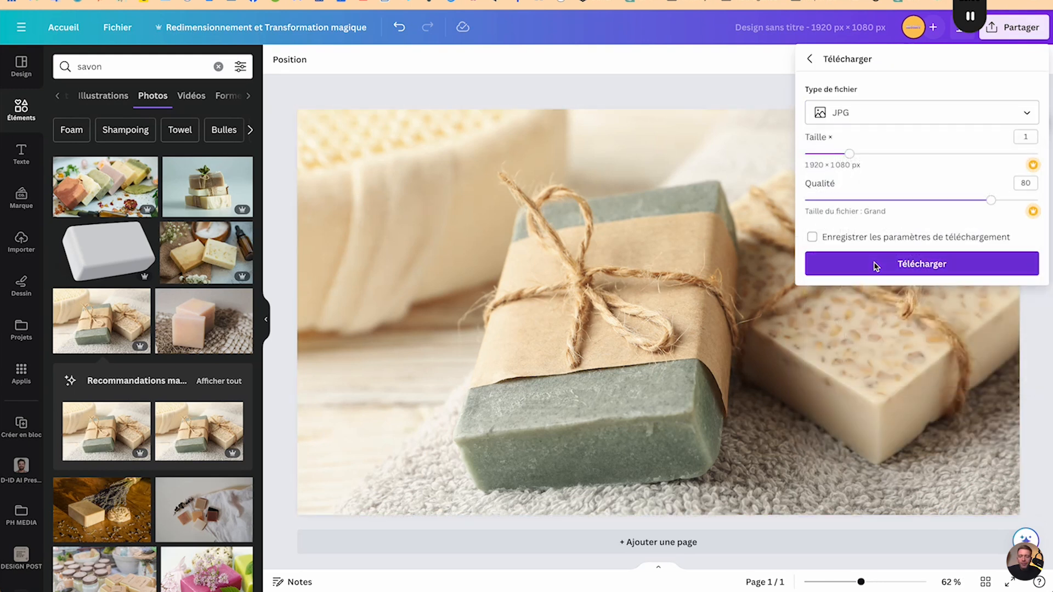
click(875, 265)
Step: Switch to Finder and rename the downloaded cover image as fabrication-bio-savon.jpg
key(ctrl+Up)
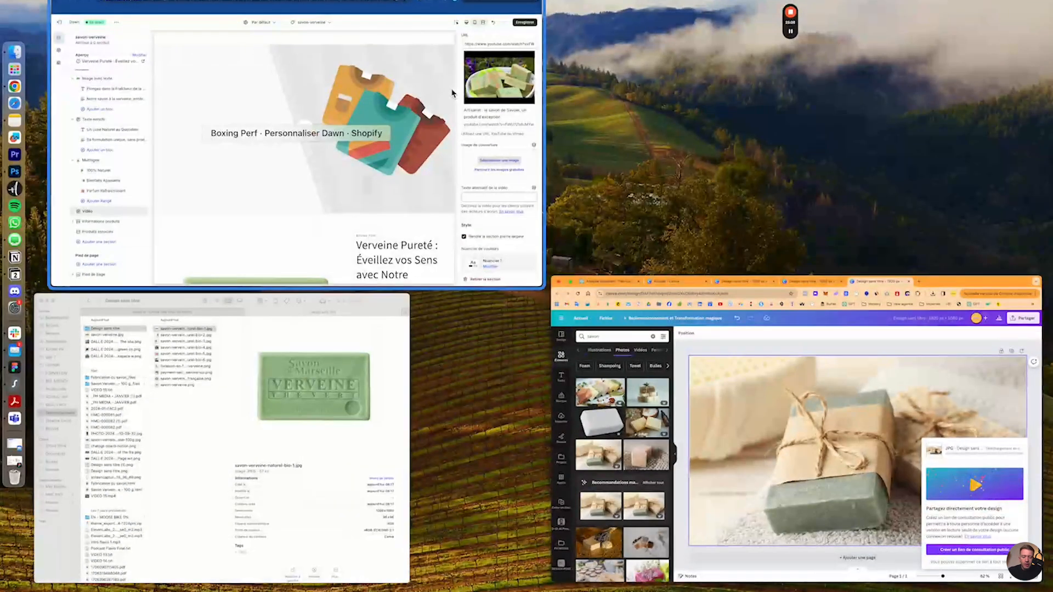
click(454, 93)
click(12, 48)
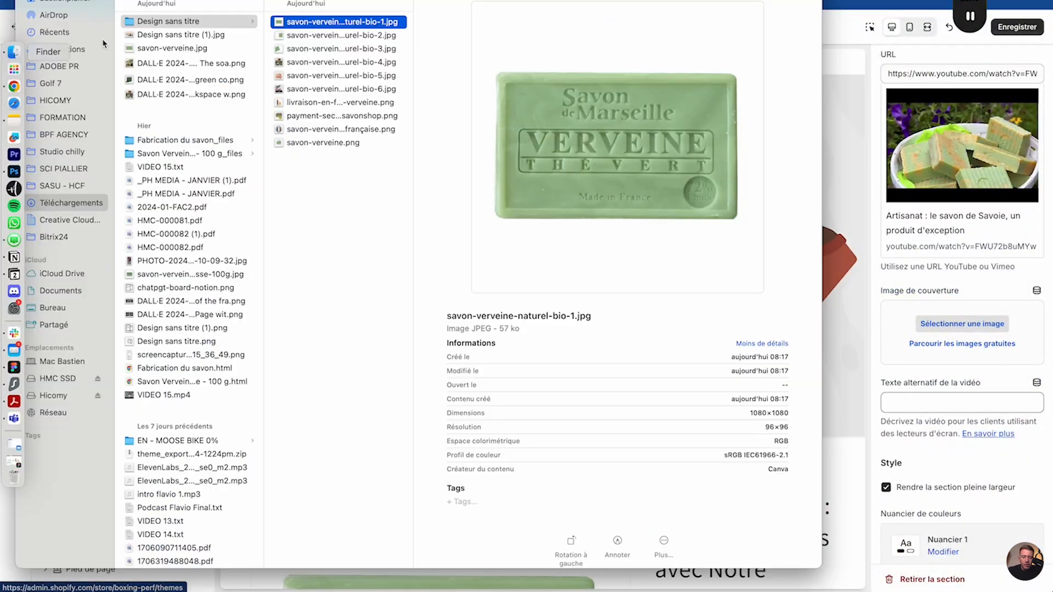
click(168, 35)
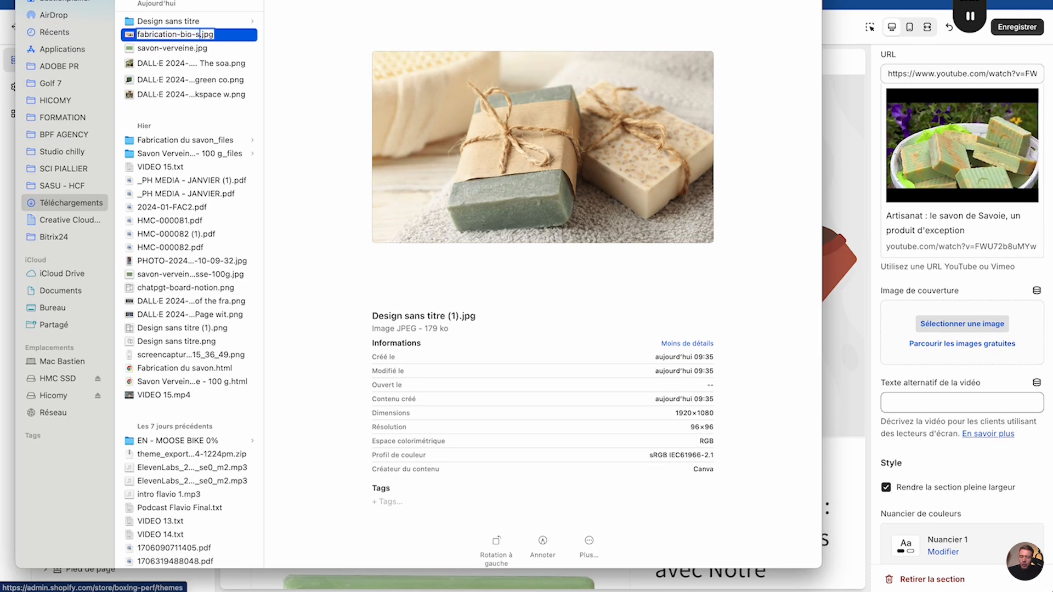
key(Return)
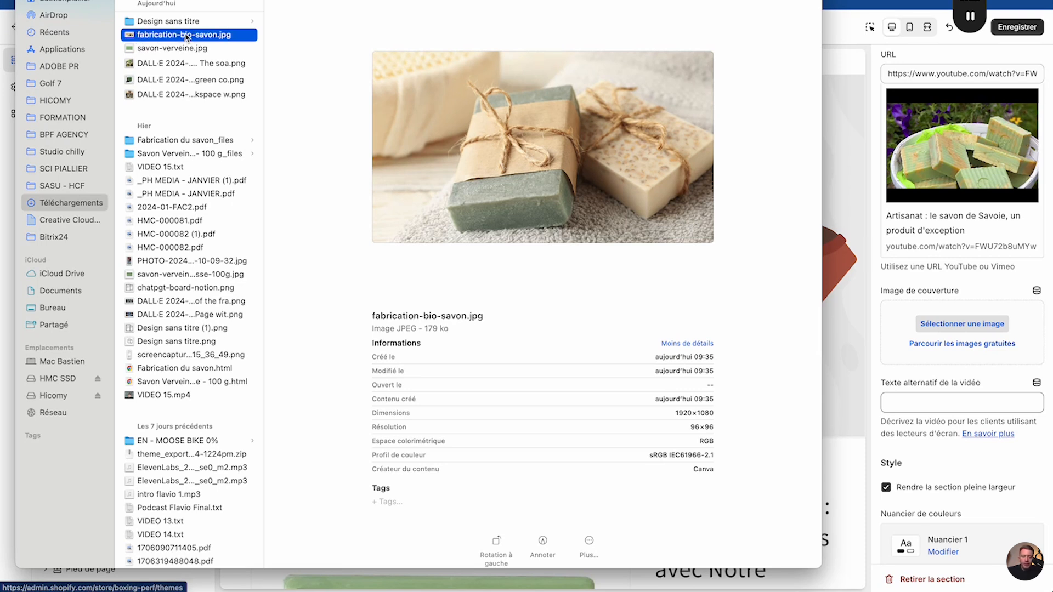
Step: Return to the Shopify theme editor and upload fabrication-bio-savon.jpg as the video section's cover image
click(933, 326)
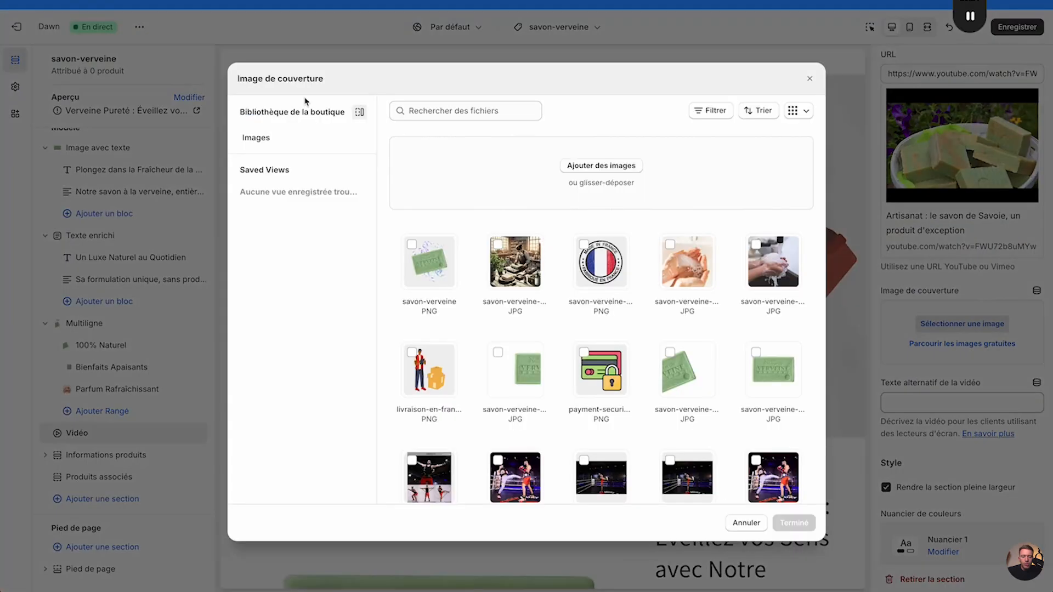
click(601, 165)
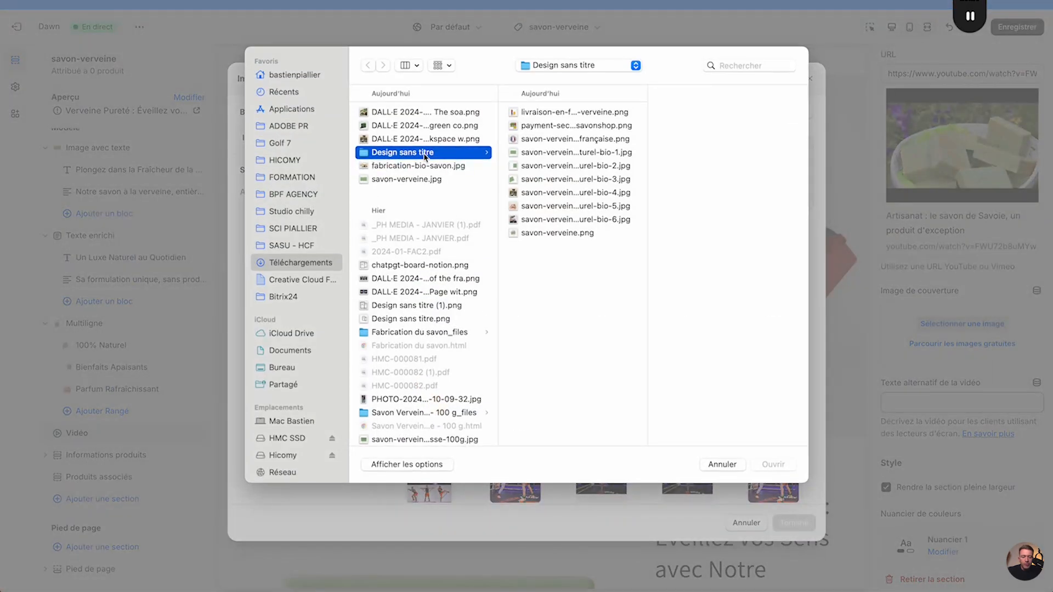
click(409, 179)
click(411, 165)
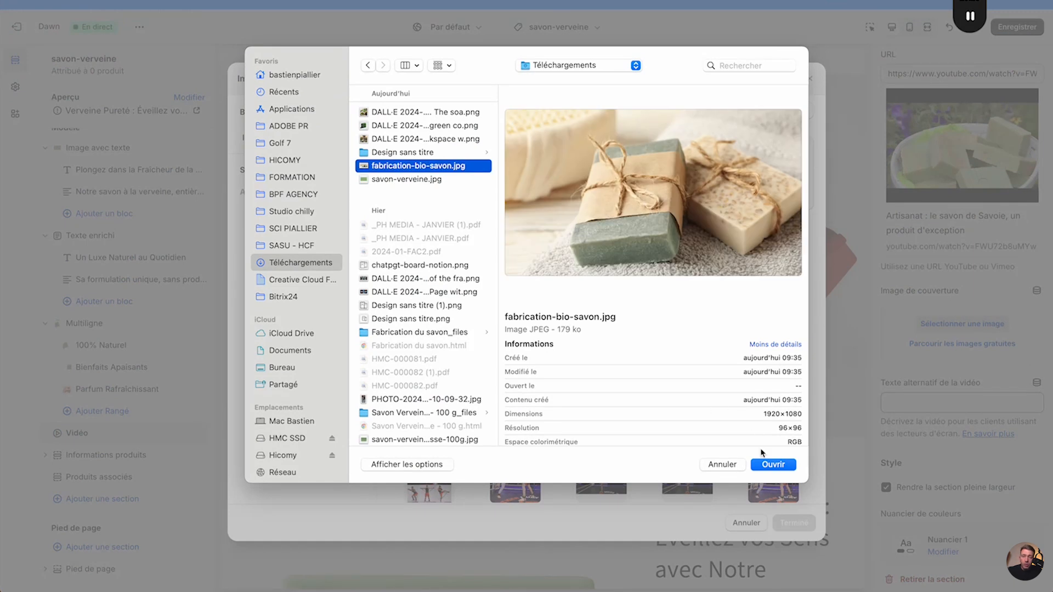
click(773, 465)
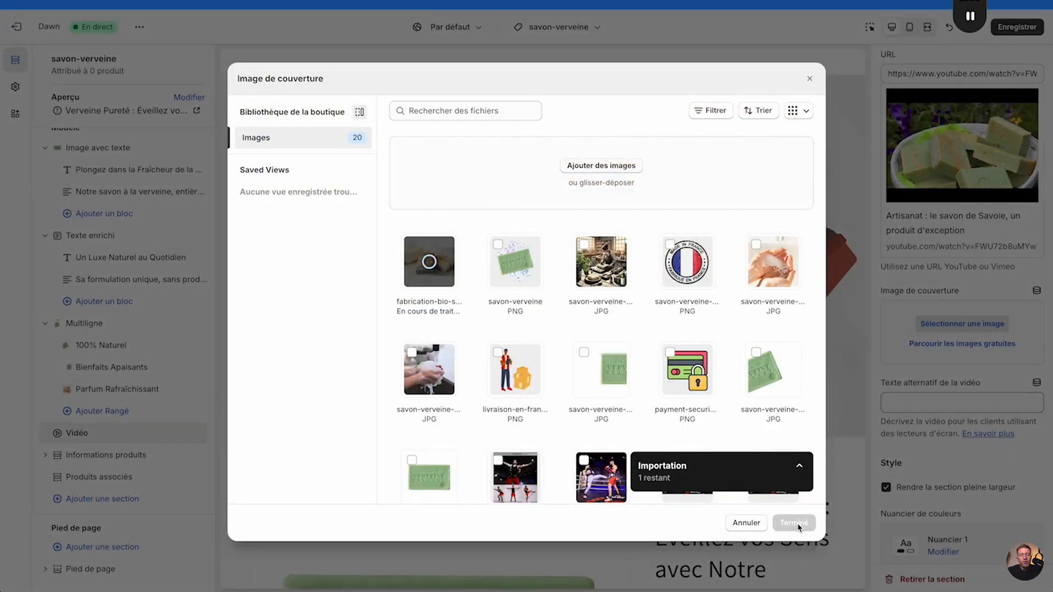
click(796, 523)
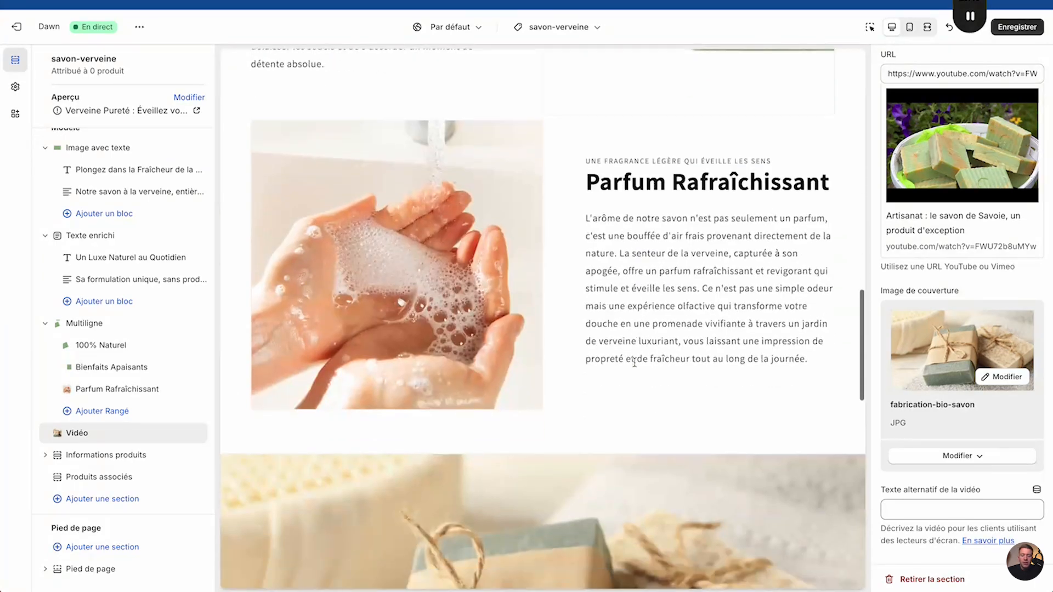
Step: Check the new video cover image and the product section below it in the desktop and full-width previews
scroll(635, 362, down, 2)
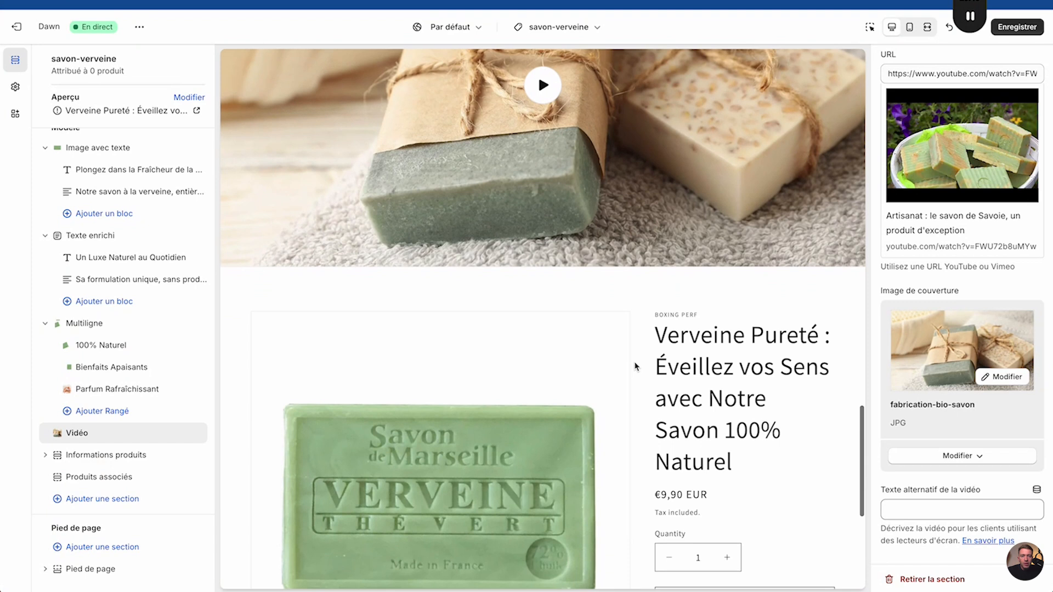
click(925, 28)
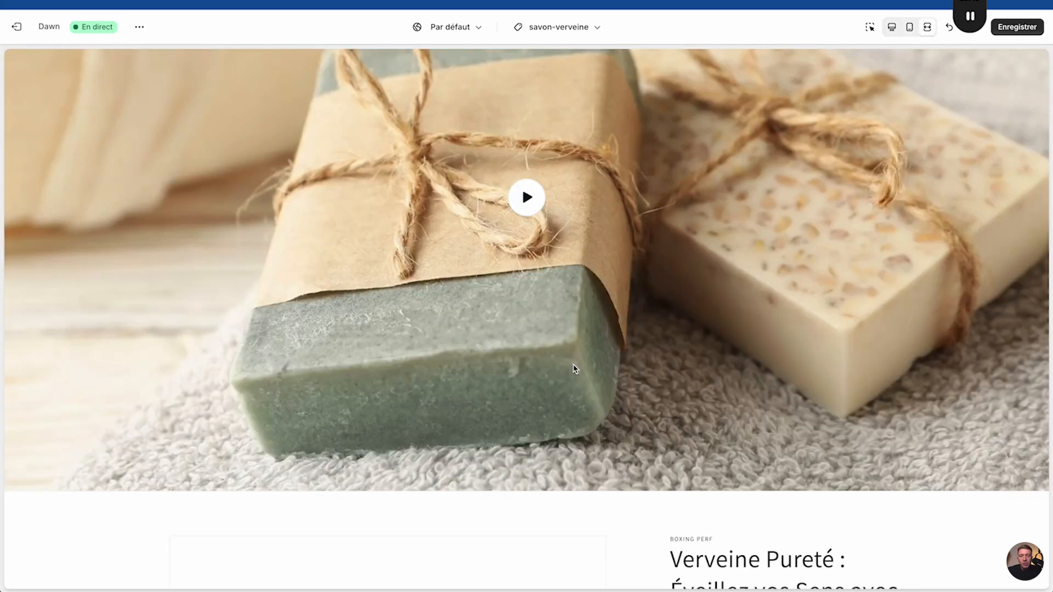
scroll(573, 364, down, 5)
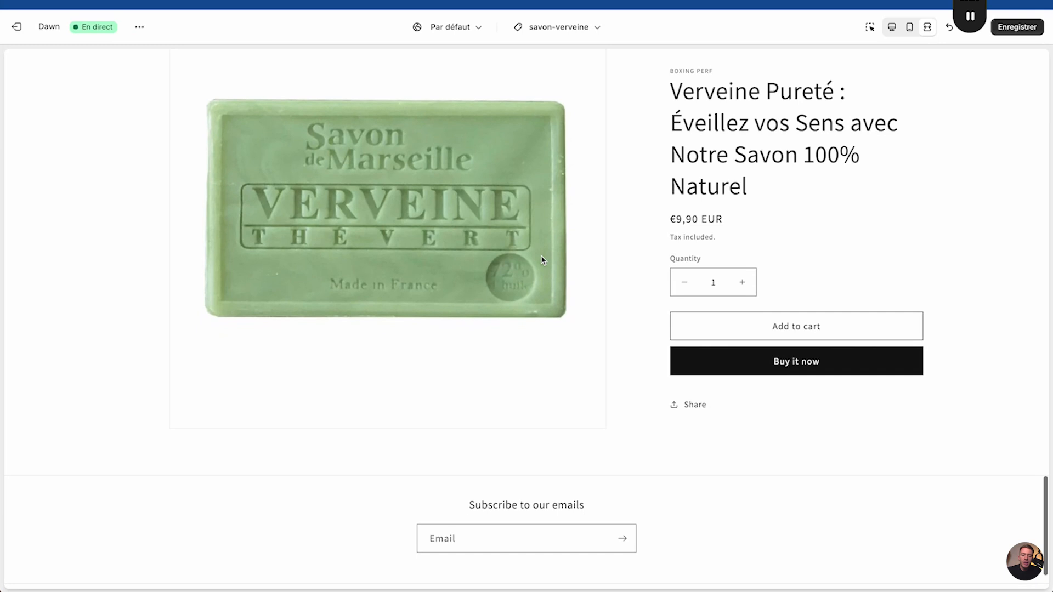
scroll(542, 260, up, 9)
scroll(542, 260, down, 7)
scroll(542, 260, down, 3)
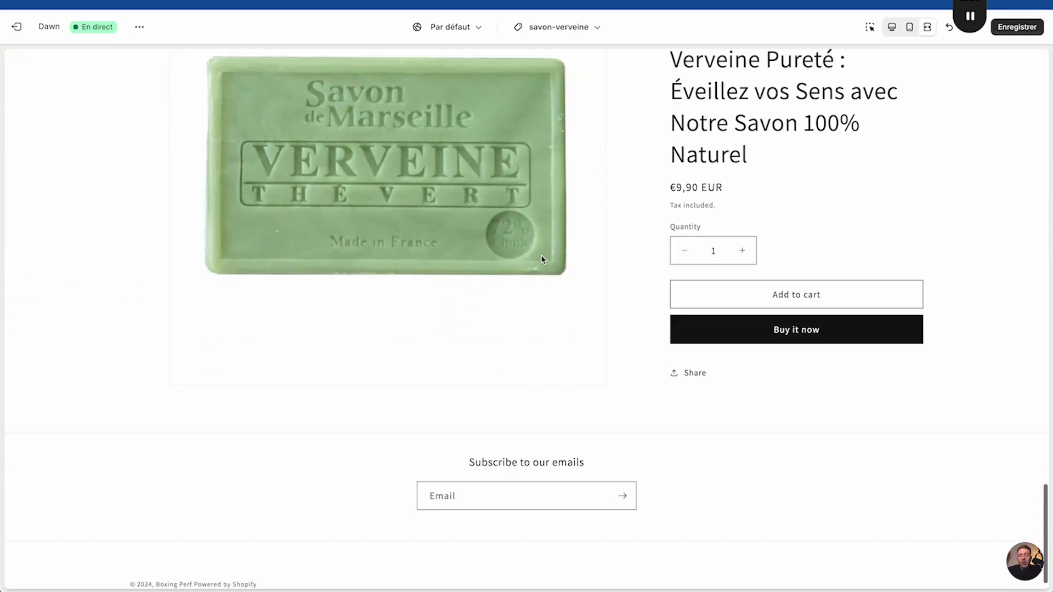
Step: Review the whole product page in the full-width preview, from the green text banner through the benefit rows to the video cover
scroll(542, 260, up, 10)
scroll(542, 260, down, 15)
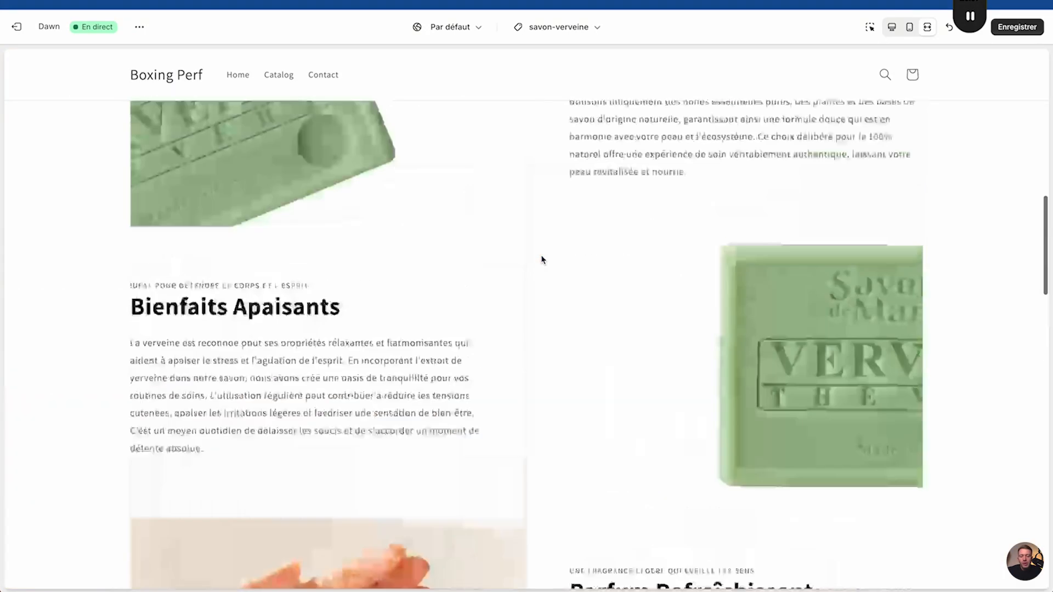
scroll(542, 260, up, 3)
scroll(542, 260, down, 15)
scroll(541, 260, down, 10)
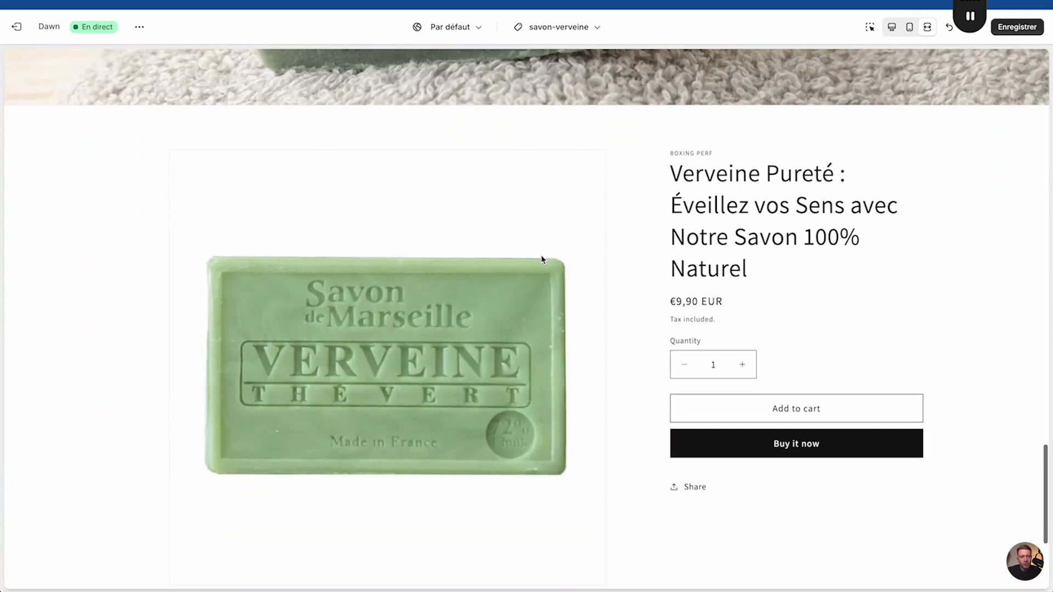
scroll(541, 260, up, 1)
scroll(543, 258, down, 3)
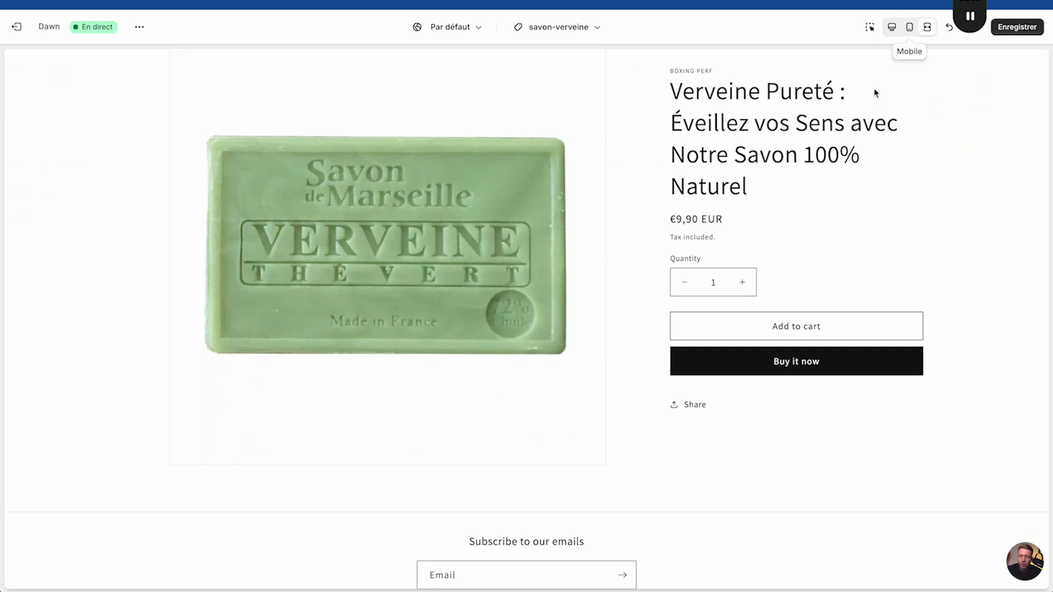
scroll(869, 93, down, 8)
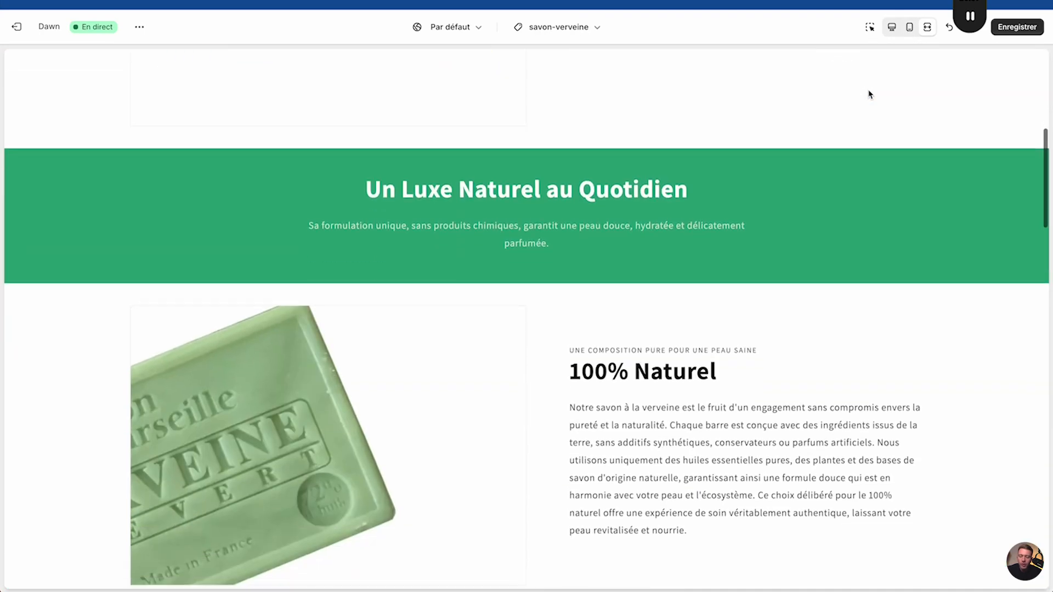
scroll(869, 94, down, 1)
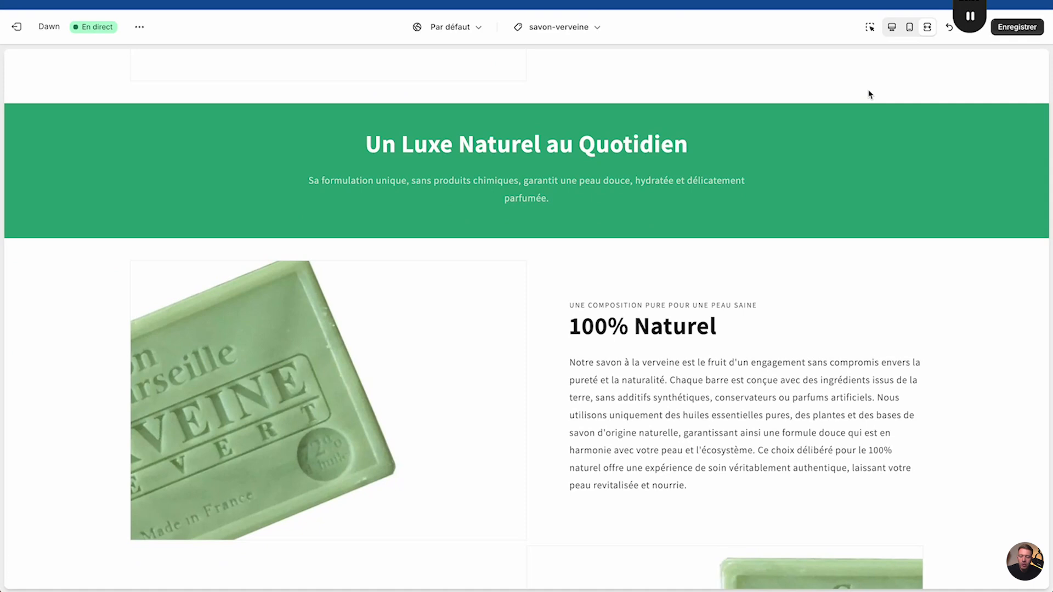
scroll(869, 95, down, 1)
scroll(869, 94, down, 12)
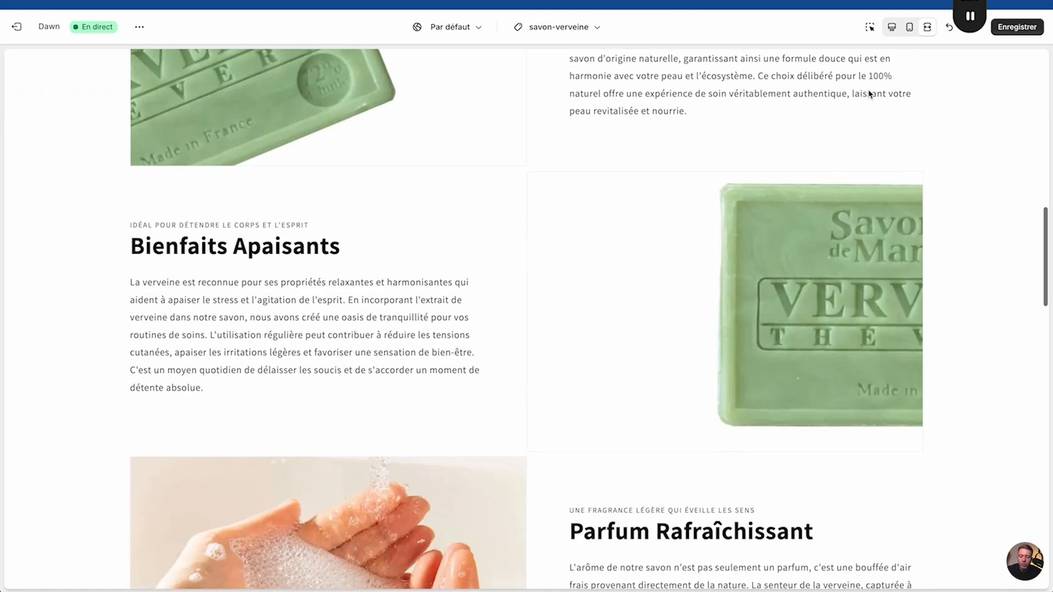
scroll(869, 94, down, 10)
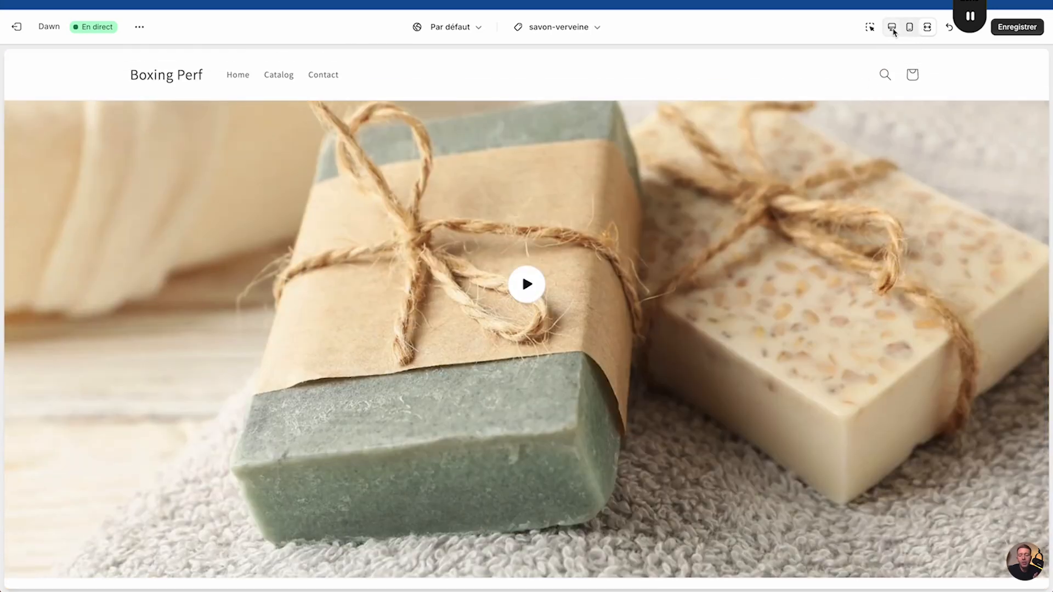
Step: Return to the desktop preview and set the product information section's media size to Remplir and media width to Moyenne
click(892, 28)
scroll(653, 422, down, 5)
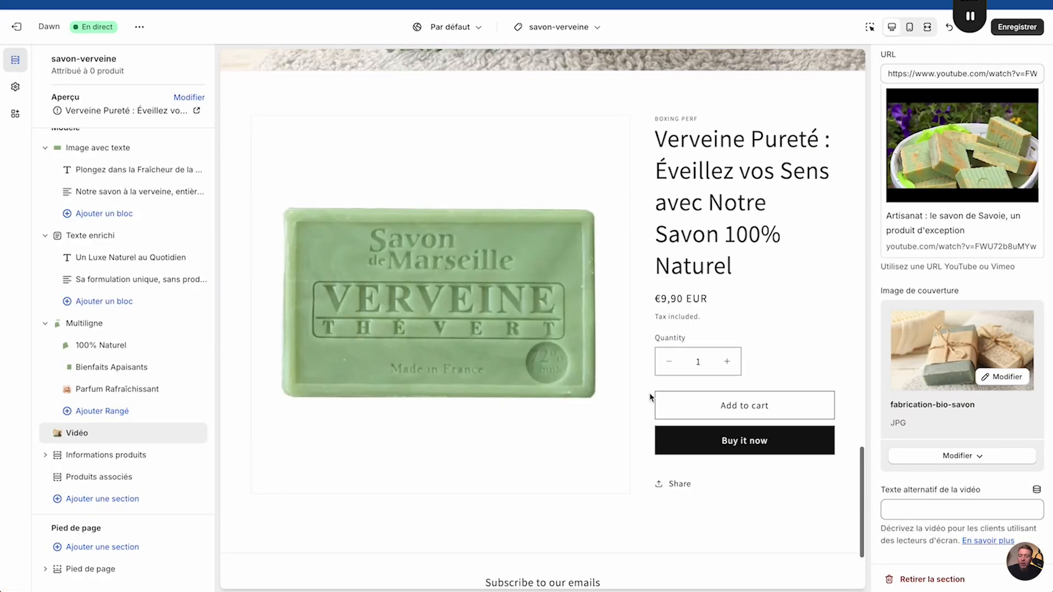
click(93, 456)
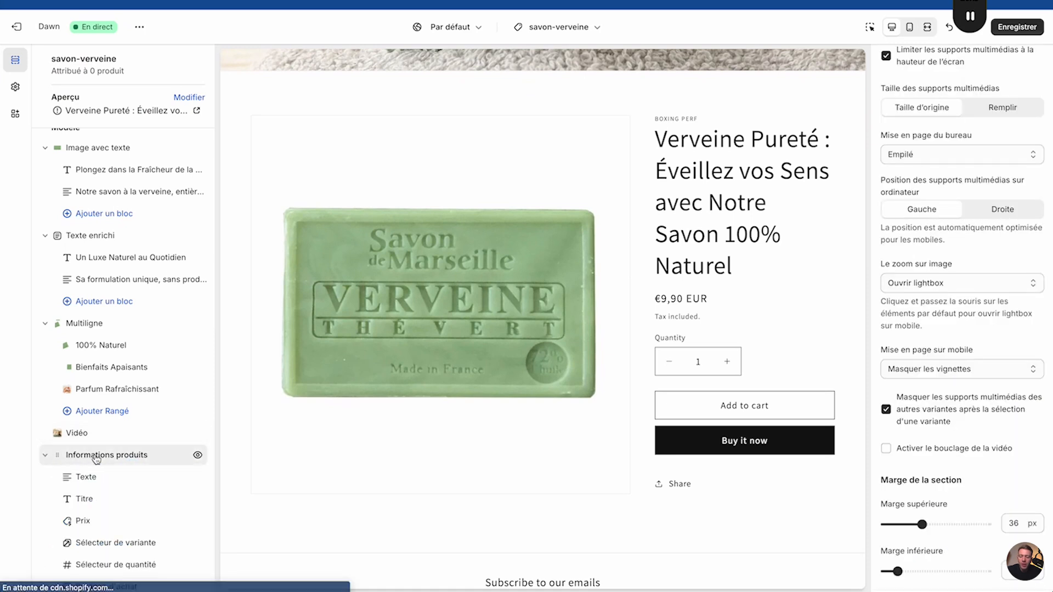
click(989, 108)
scroll(920, 127, up, 2)
scroll(910, 146, up, 2)
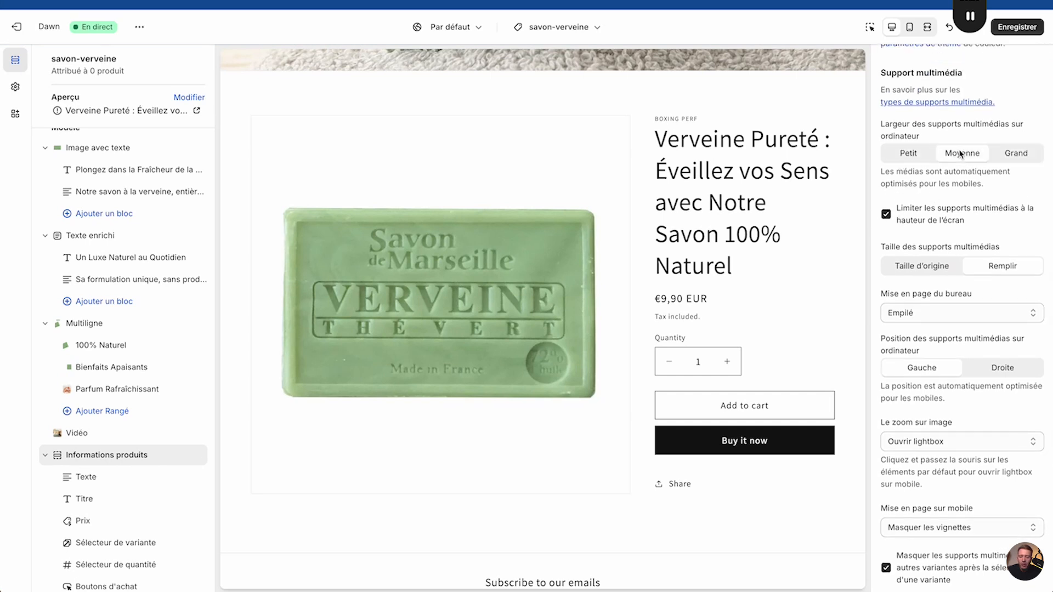
Step: Turn off the floating desktop content in the product information section and hide its Texte block
scroll(915, 167, up, 4)
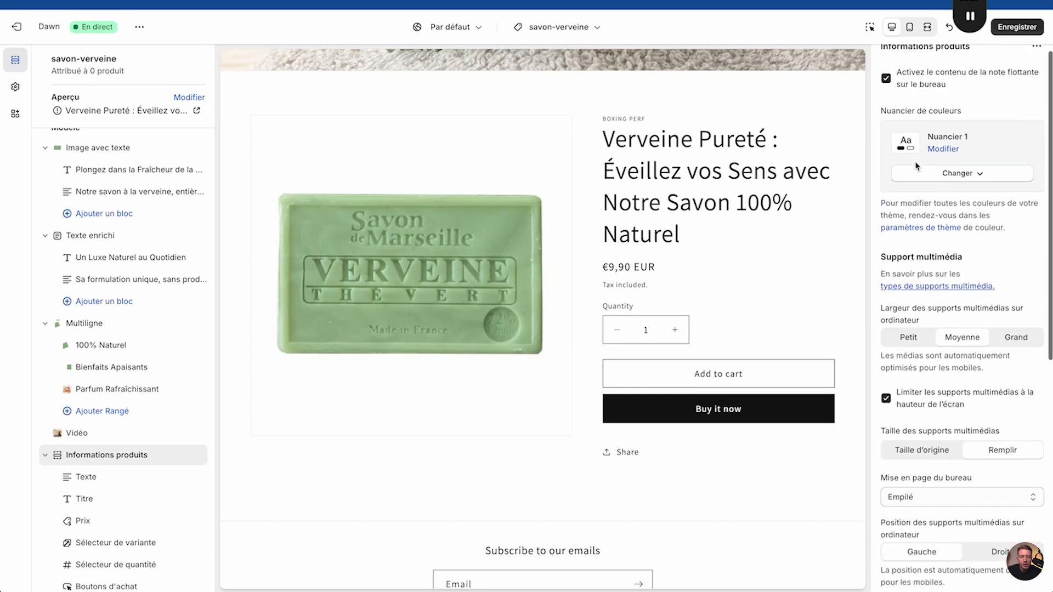
click(886, 89)
scroll(590, 289, down, 5)
scroll(591, 289, up, 7)
scroll(590, 289, down, 7)
scroll(590, 289, up, 2)
scroll(591, 289, up, 1)
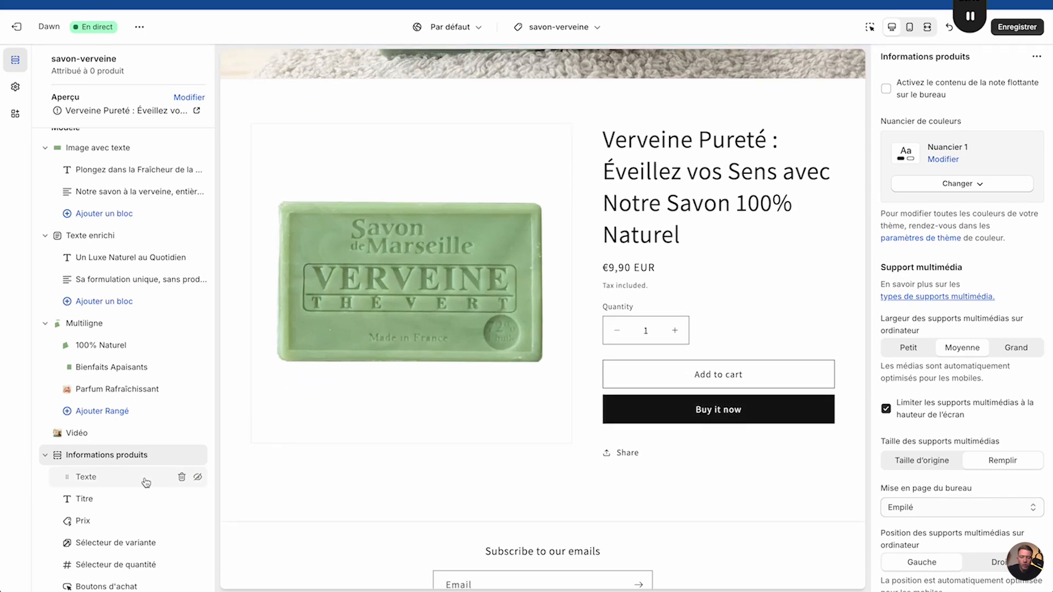
scroll(121, 482, down, 3)
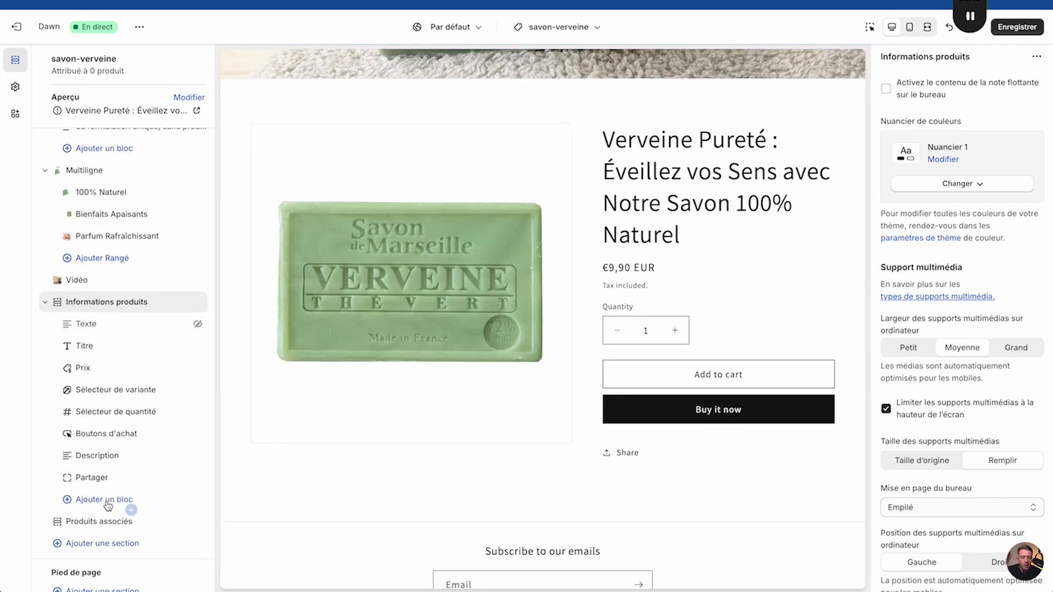
Step: Add a Texte block to the Informations produits section and move it directly above the Titre block
click(109, 499)
click(258, 399)
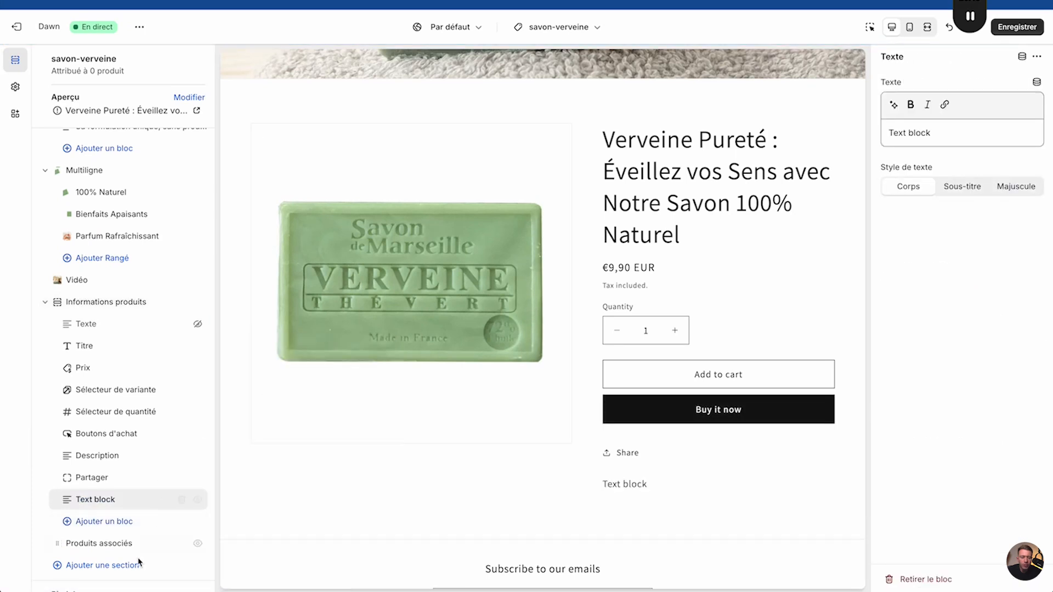
drag(66, 499, 82, 345)
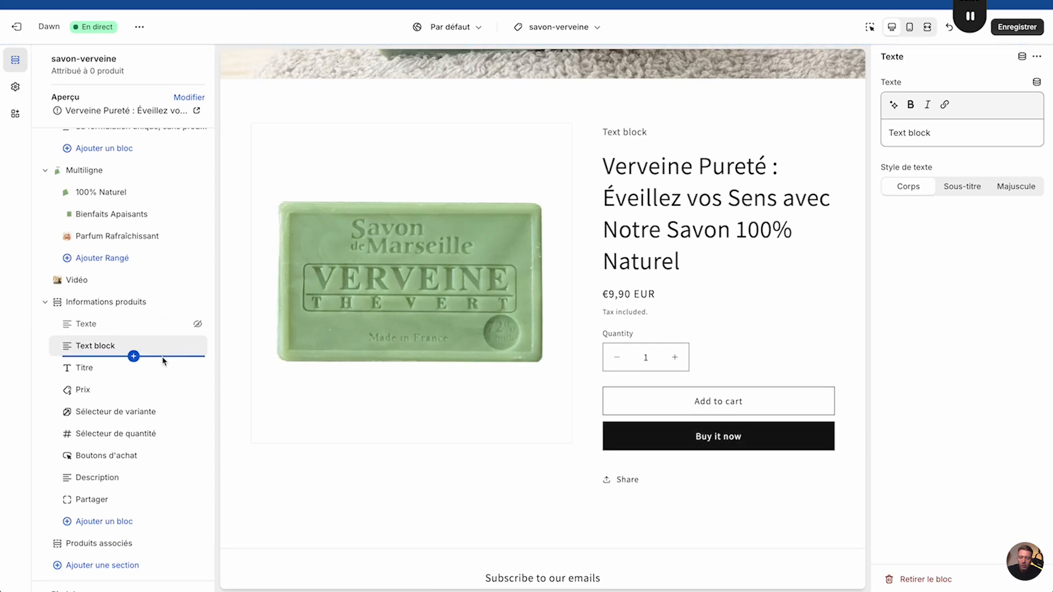
scroll(163, 361, down, 2)
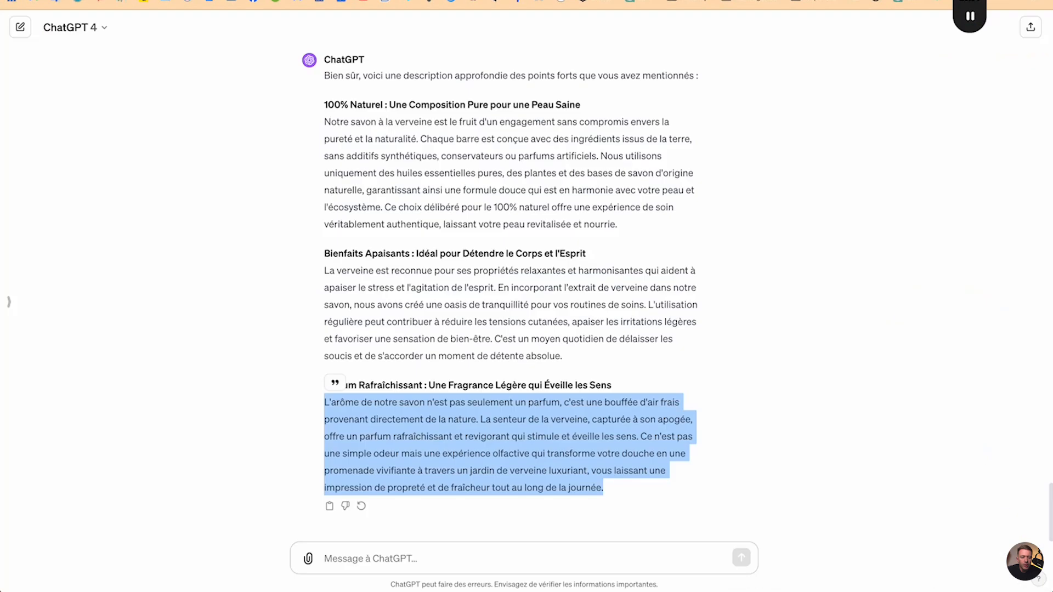
Step: In the ChatGPT conversation, find the sales page copy and copy its heading "N'attendez Plus pour Chouchouter votre Peau !"
scroll(344, 302, up, 20)
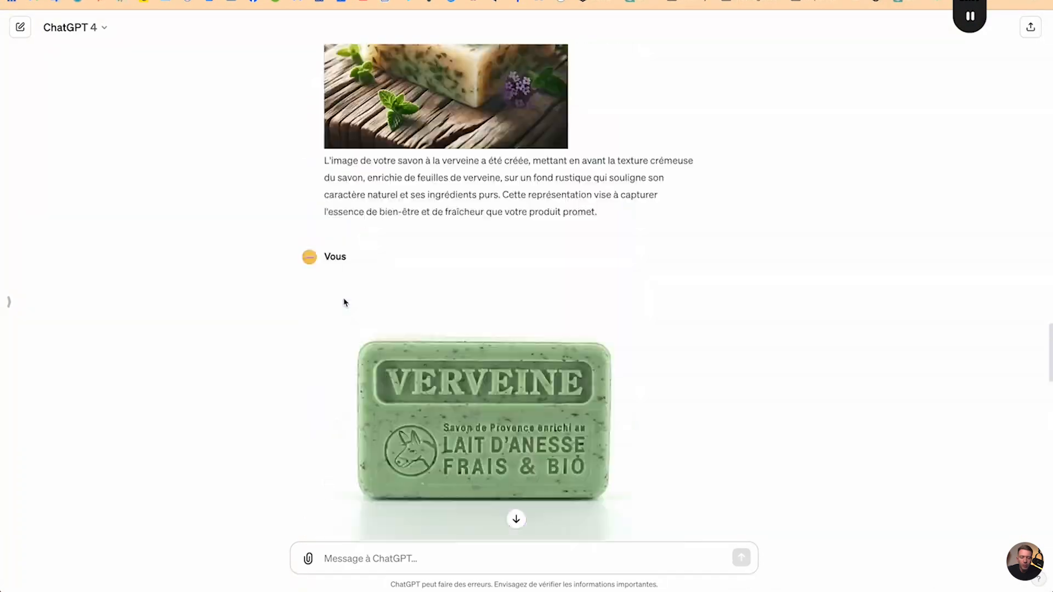
scroll(345, 301, up, 20)
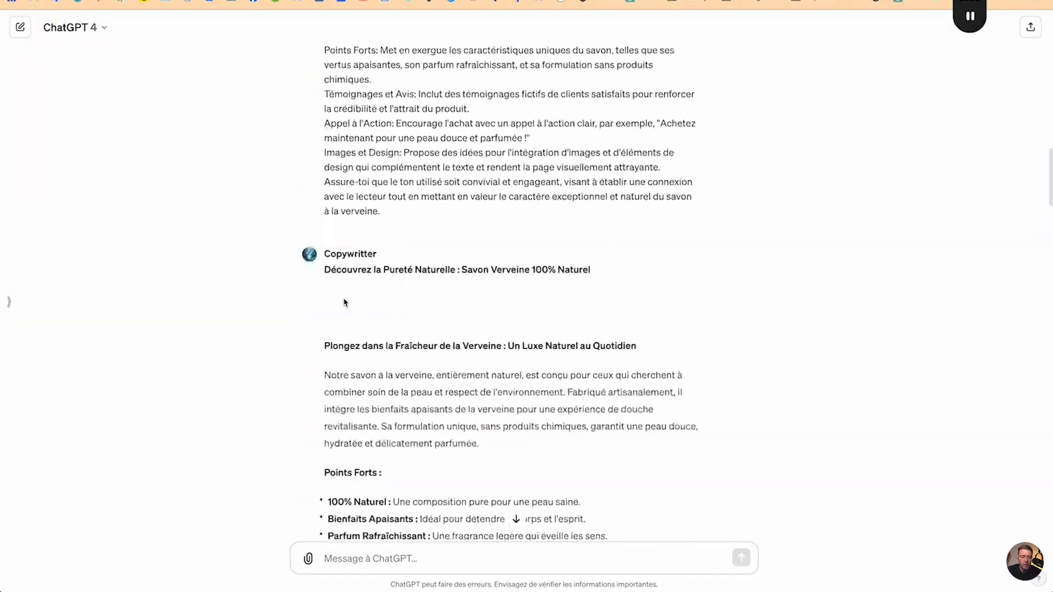
scroll(343, 298, down, 10)
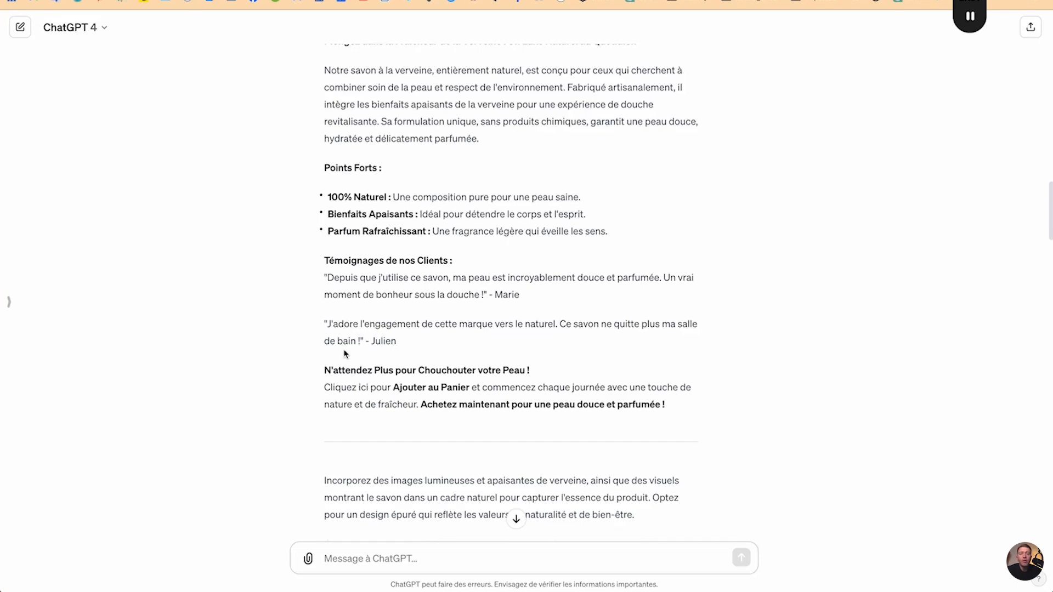
scroll(344, 354, down, 1)
drag(326, 356, 538, 357)
key(ctrl+c)
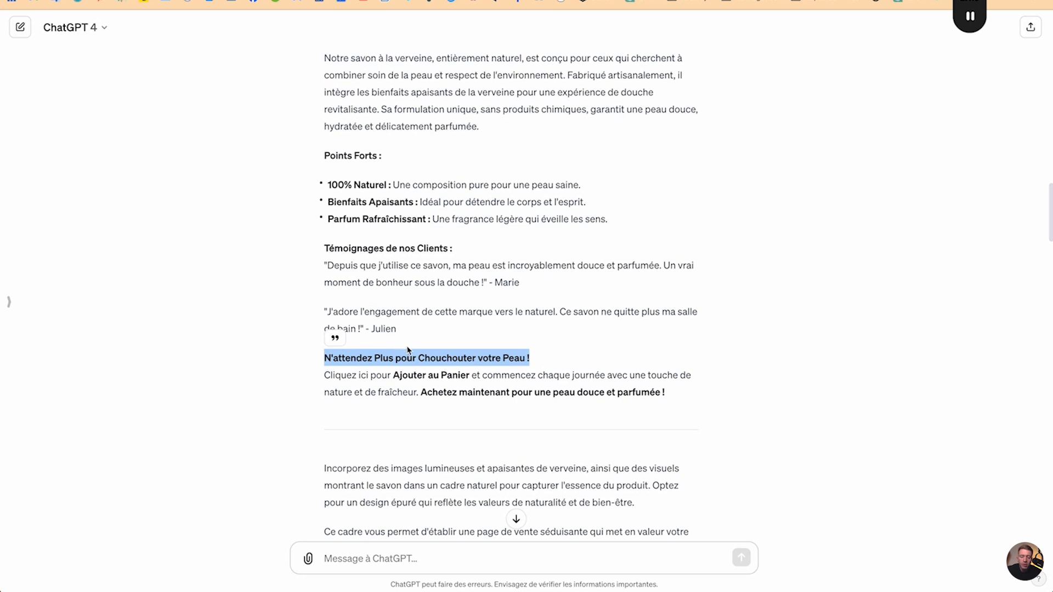
Step: Back in the Shopify editor, replace the new text block's content with the copied heading and set its text style to Sous-titre
key(ctrl+Up)
click(406, 231)
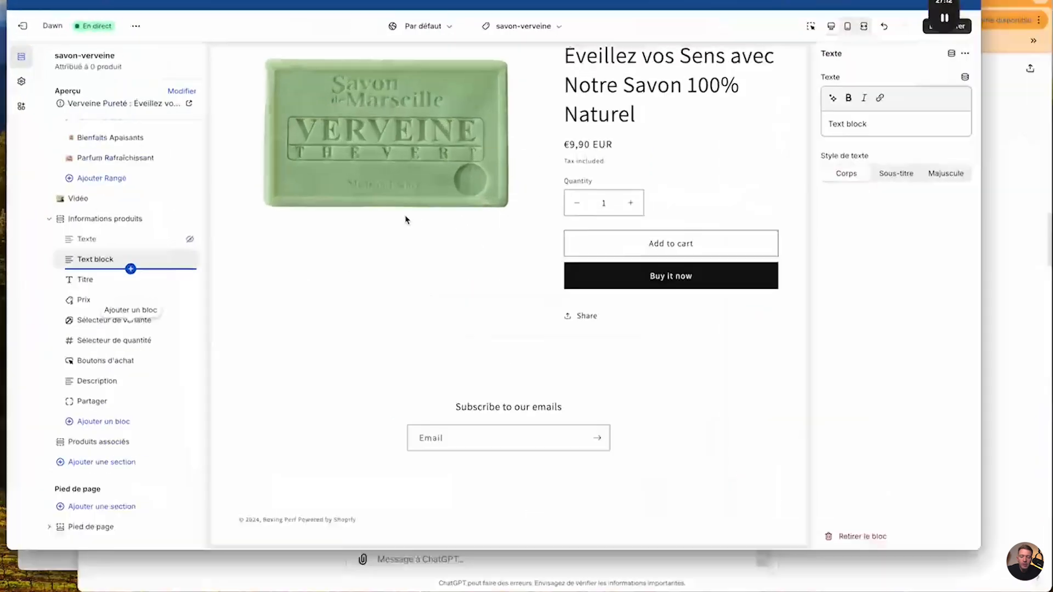
click(952, 140)
key(ctrl+a)
key(ctrl+v)
click(967, 204)
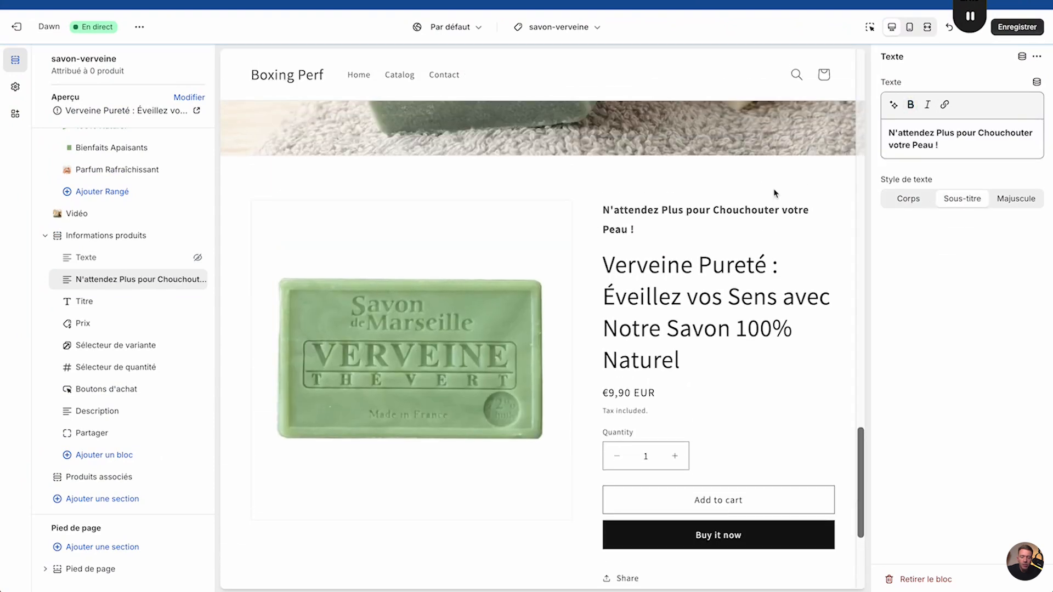
Step: Hide the Titre block and remove the Description block in the product information section
mouse_move(170, 304)
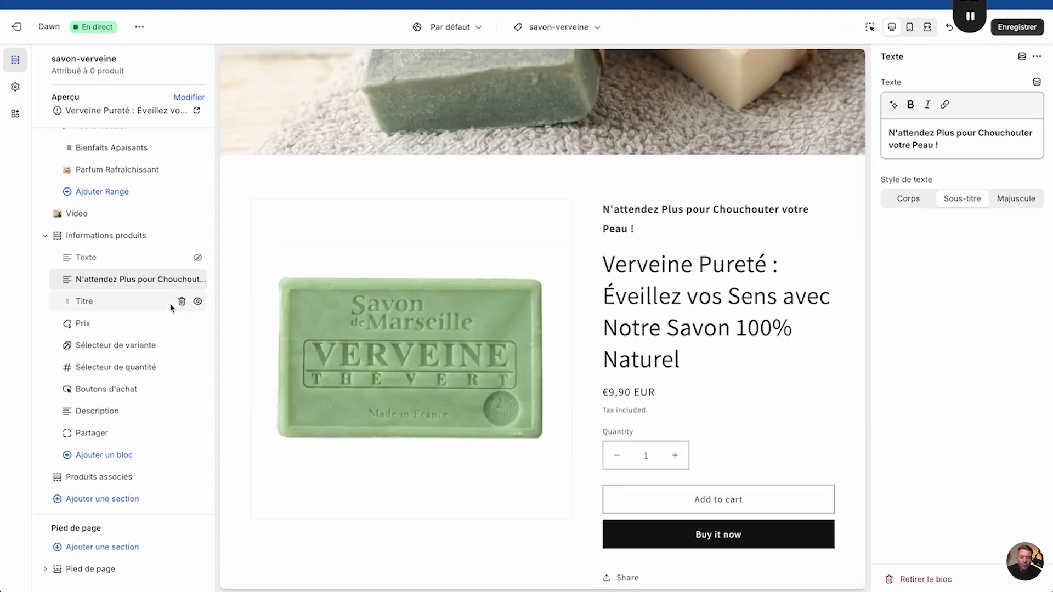
click(198, 303)
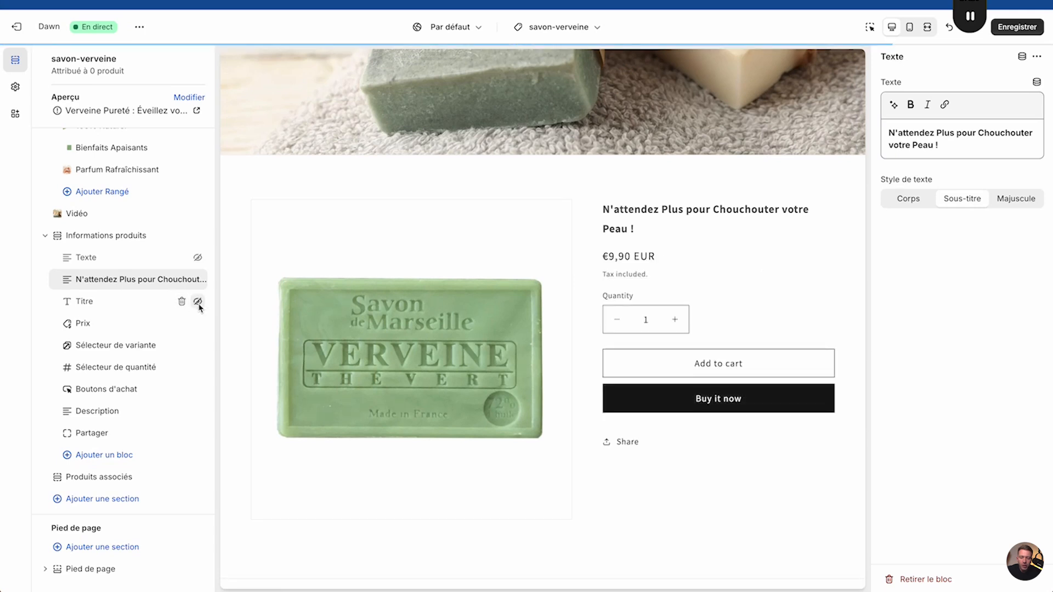
drag(134, 311, 129, 310)
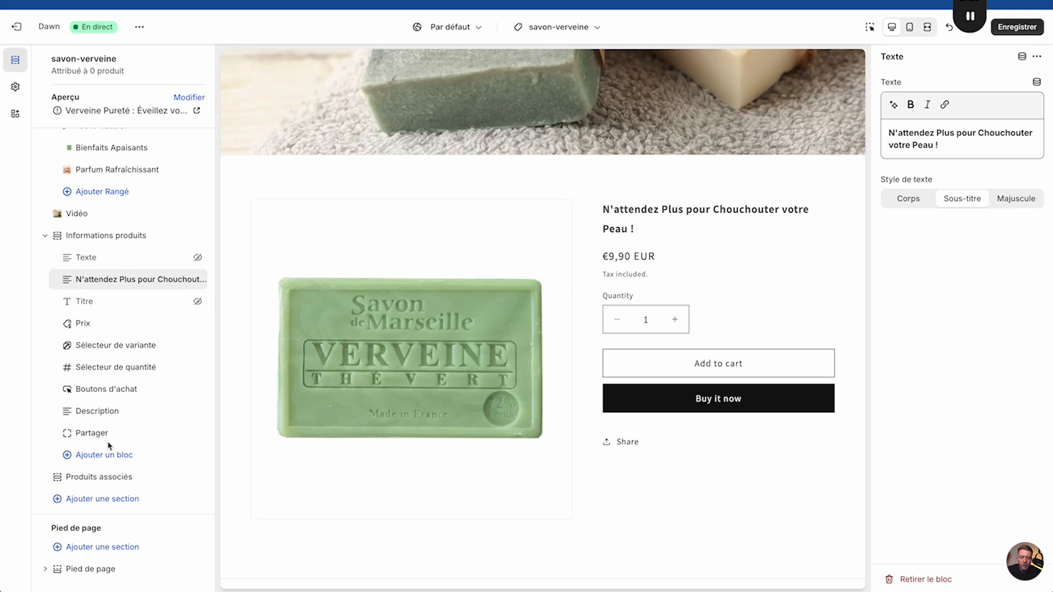
click(110, 416)
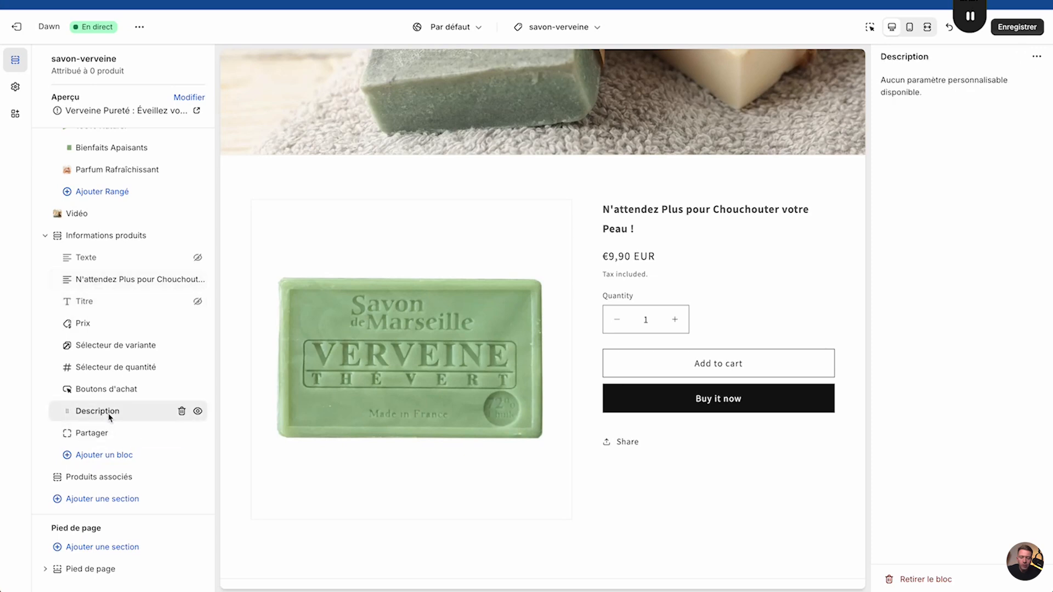
click(182, 412)
Step: Add a Liquid personnalisé block to the product information section containing "N'attendez Plus pour Chouchouter votre Peau !"
click(138, 459)
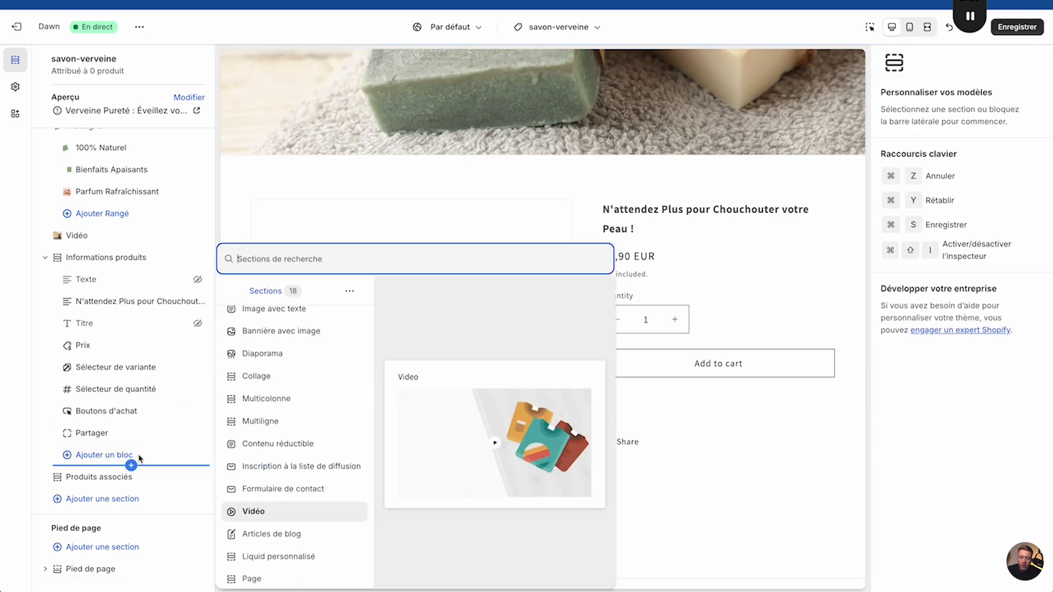
click(107, 456)
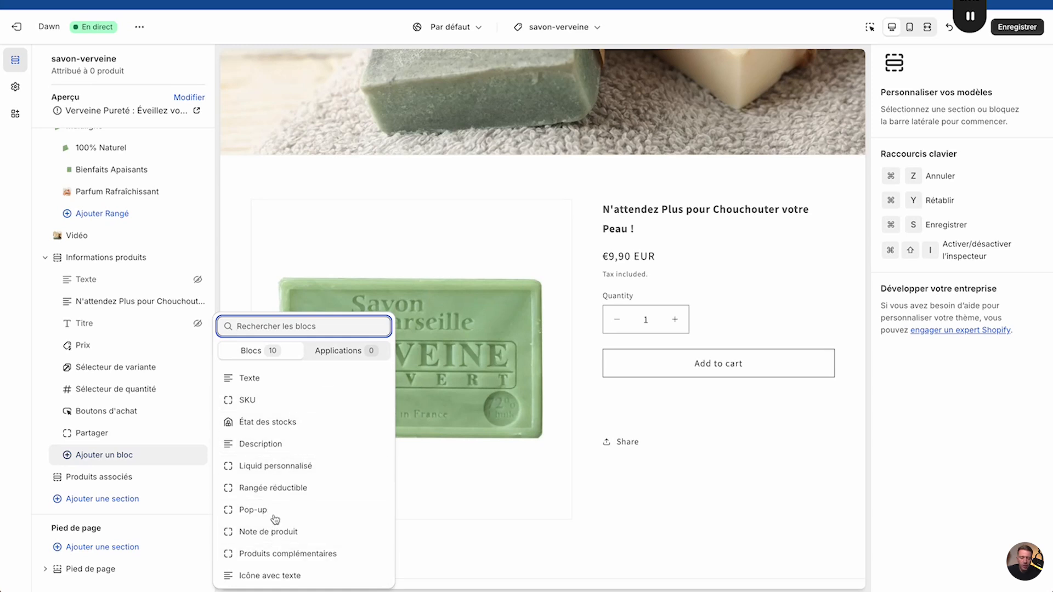
click(277, 466)
click(908, 143)
key(ctrl+v)
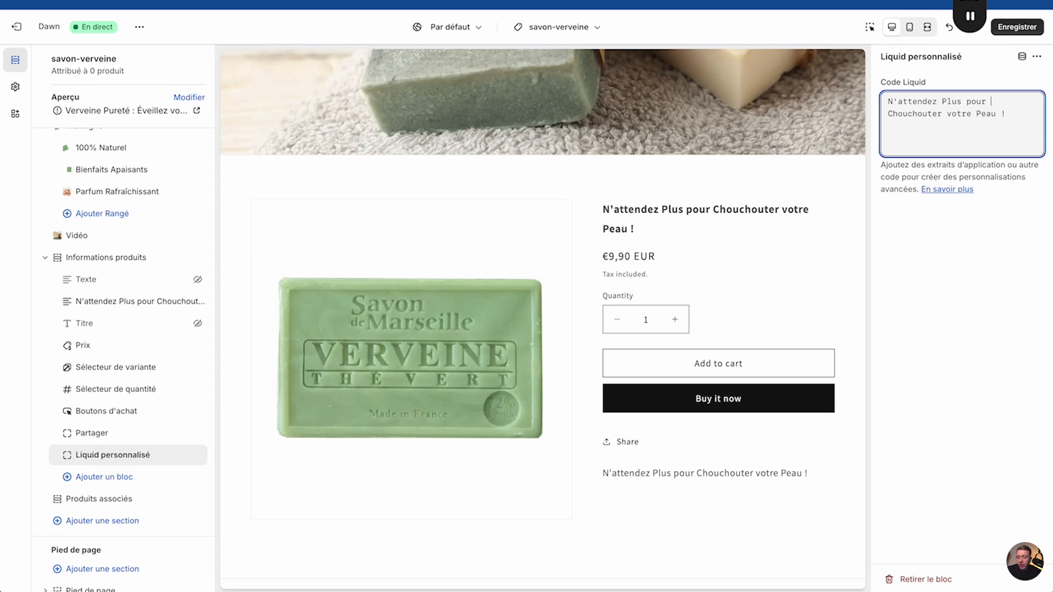
Step: Move the Liquid personnalisé block above Titre and delete the text block that holds the same heading
drag(67, 454, 89, 323)
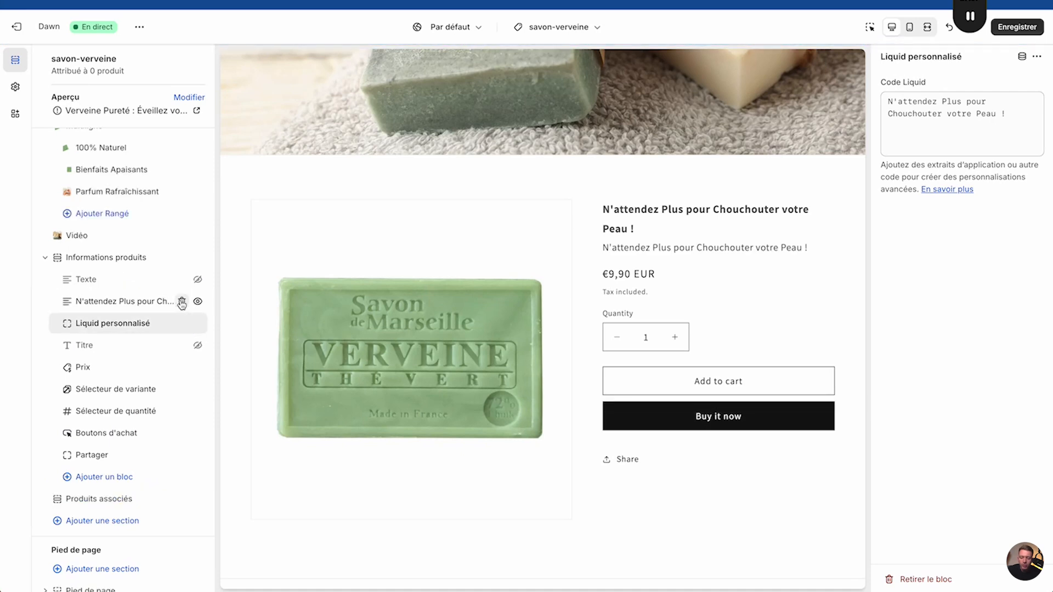
click(101, 301)
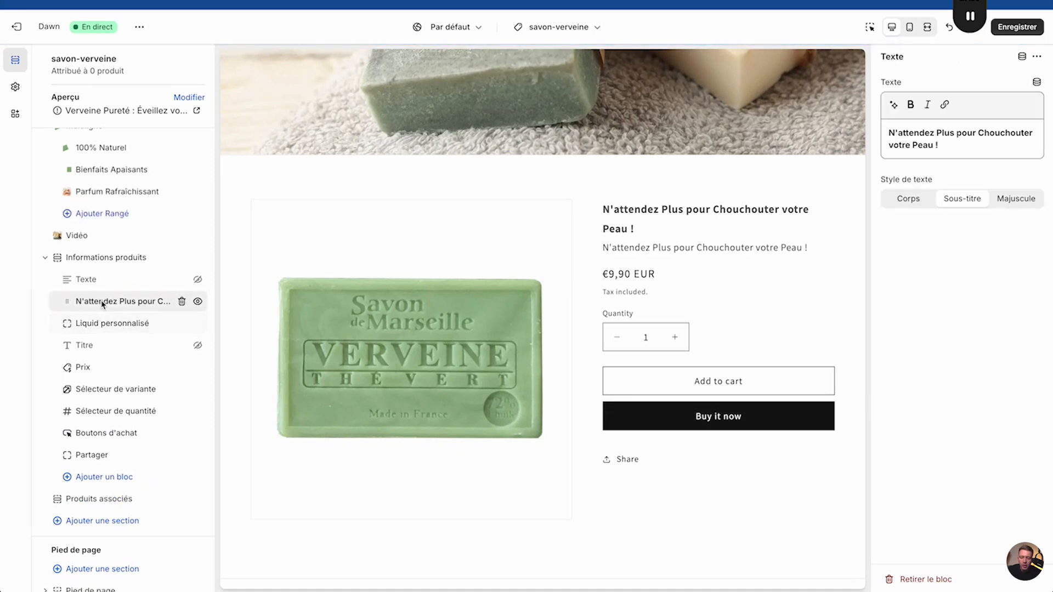
click(181, 301)
Step: Wrap the heading in the Liquid personnalisé block in <h2> and </h2> tags
click(139, 301)
click(909, 114)
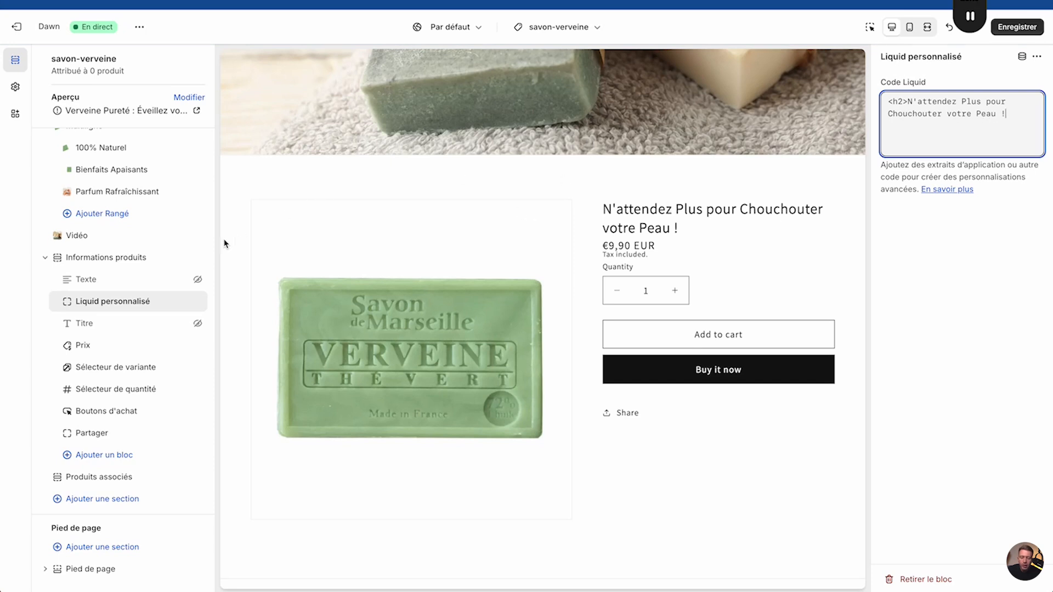
click(70, 309)
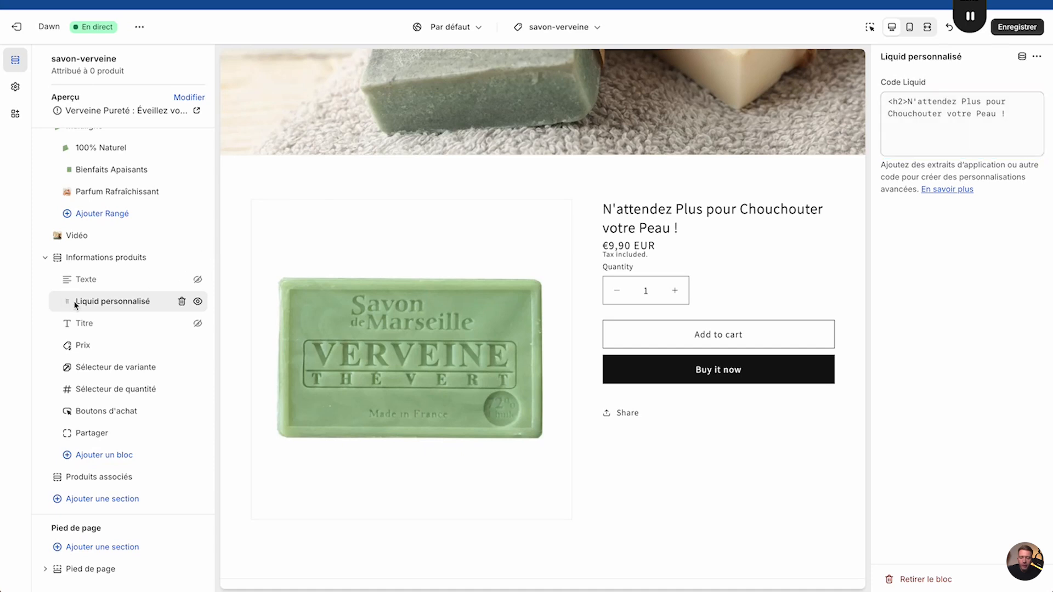
click(1011, 122)
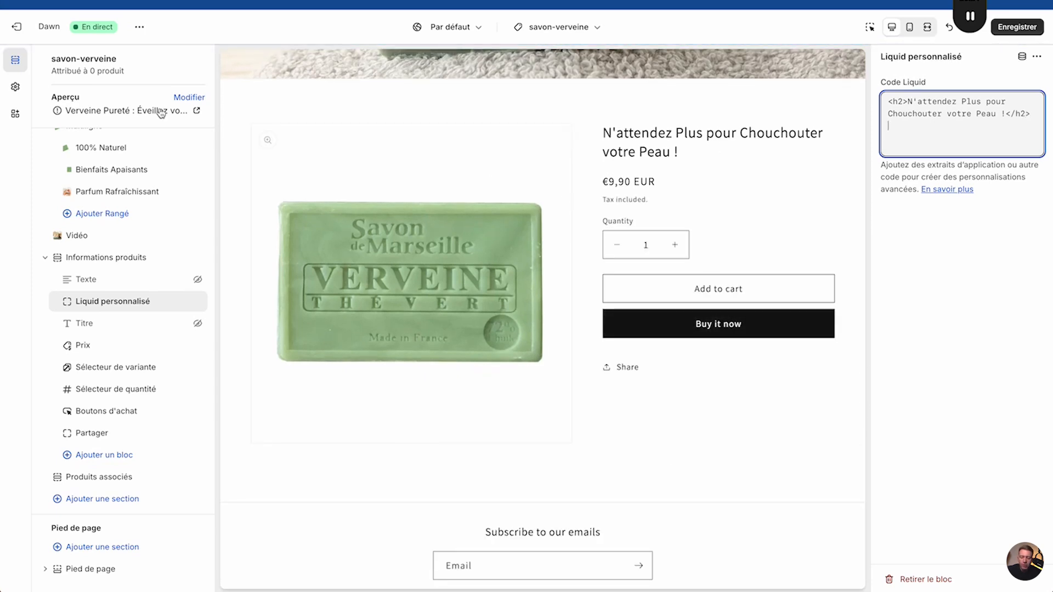
Step: Switch to ChatGPT and copy the call-to-action paragraph under the heading, starting with "Cliquez ici pour Ajouter au Panier"
click(16, 53)
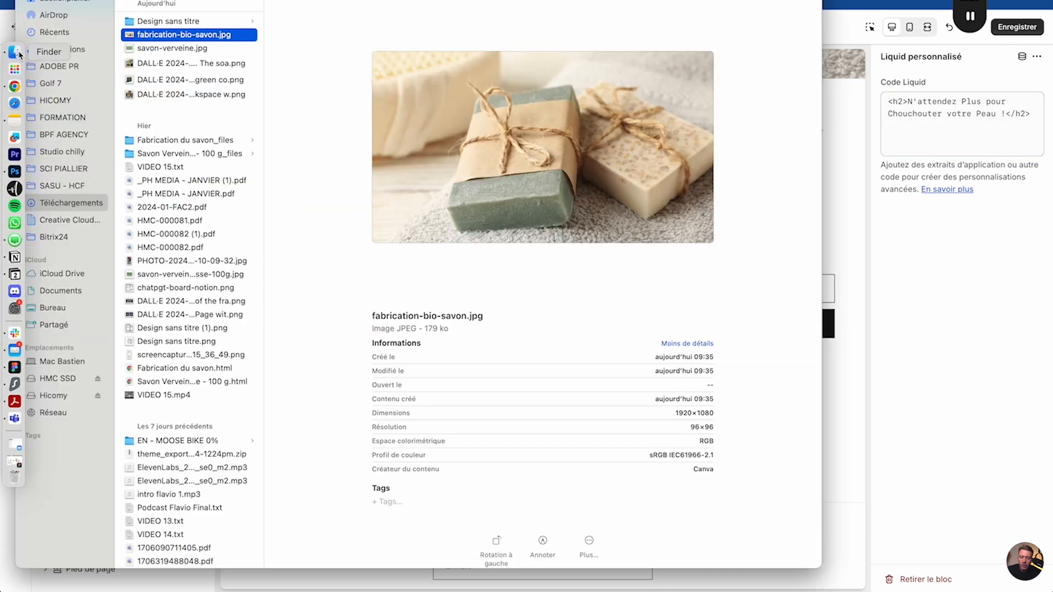
click(965, 290)
key(ctrl+Up)
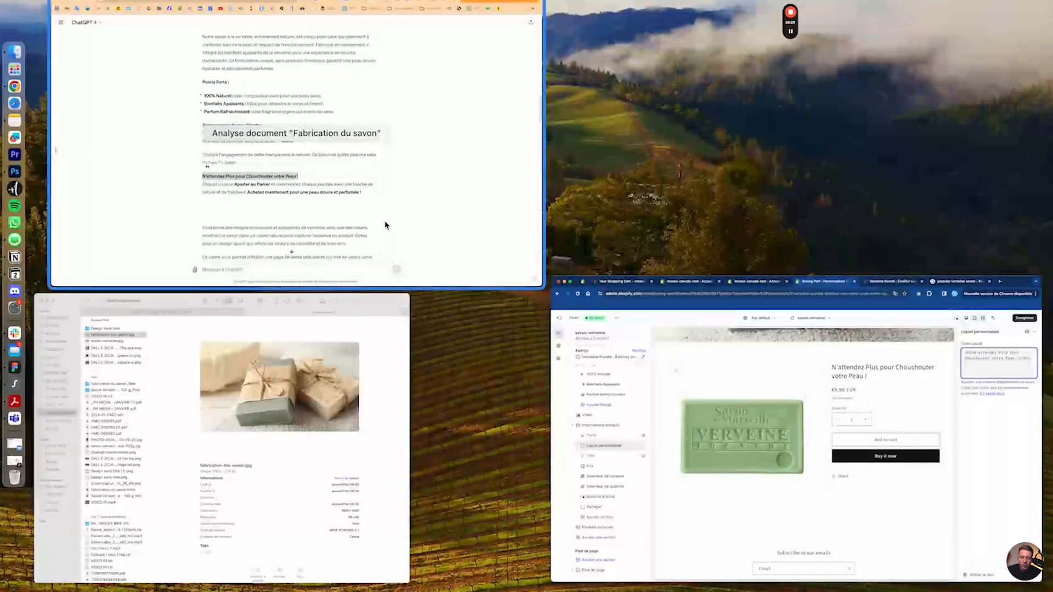
click(386, 225)
drag(325, 374, 697, 394)
key(super+c)
Step: Back in Shopify, paste the paragraph below the Liquid block's h2 heading and cut its last sentence, "Achetez maintenant pour une peau douce et parfumée !"
key(ctrl+Up)
click(435, 216)
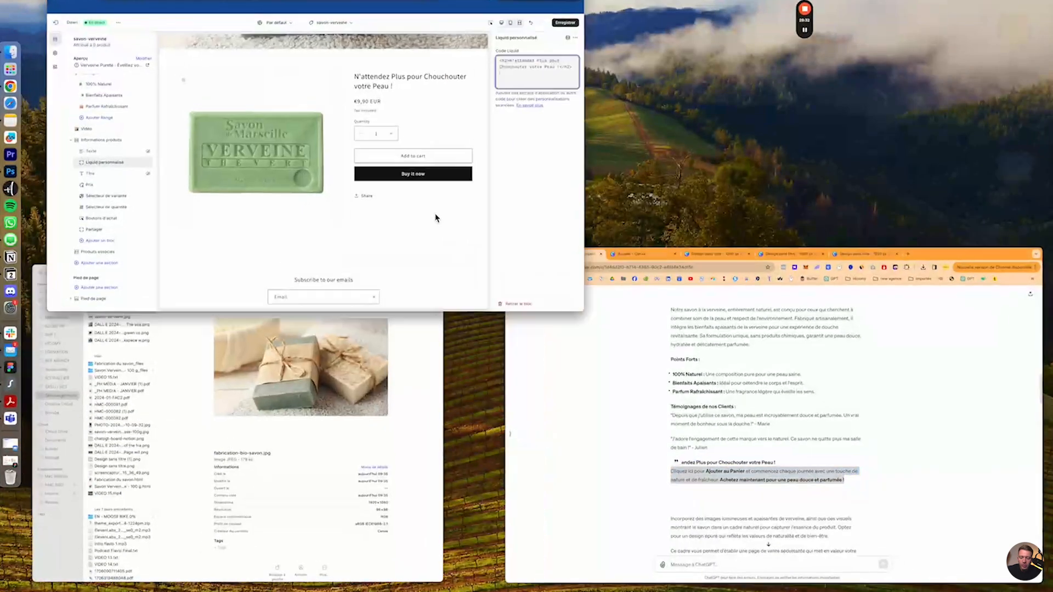
click(934, 140)
key(super+v)
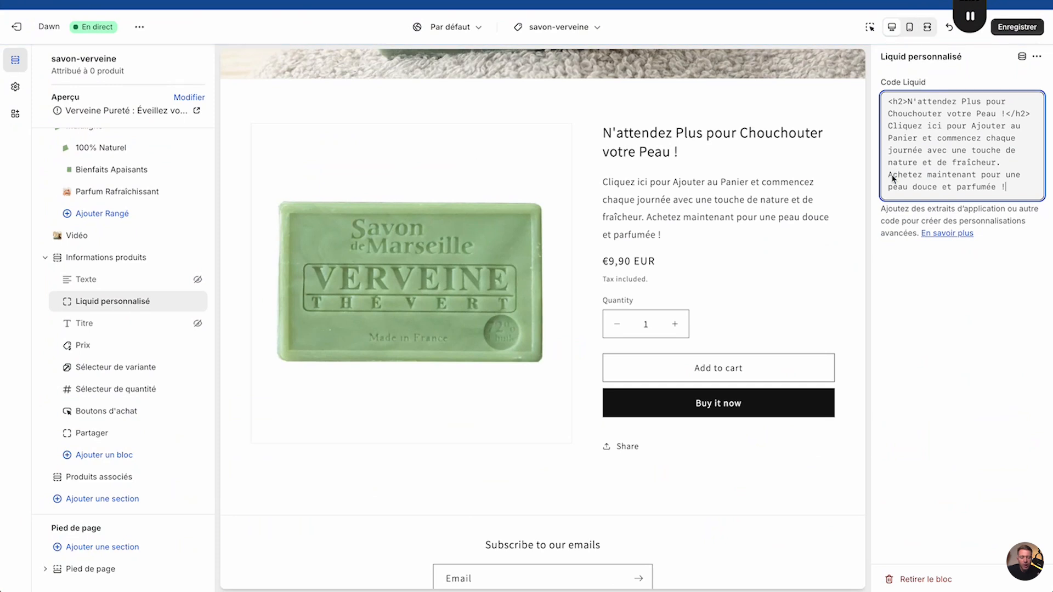
drag(1011, 189, 899, 181)
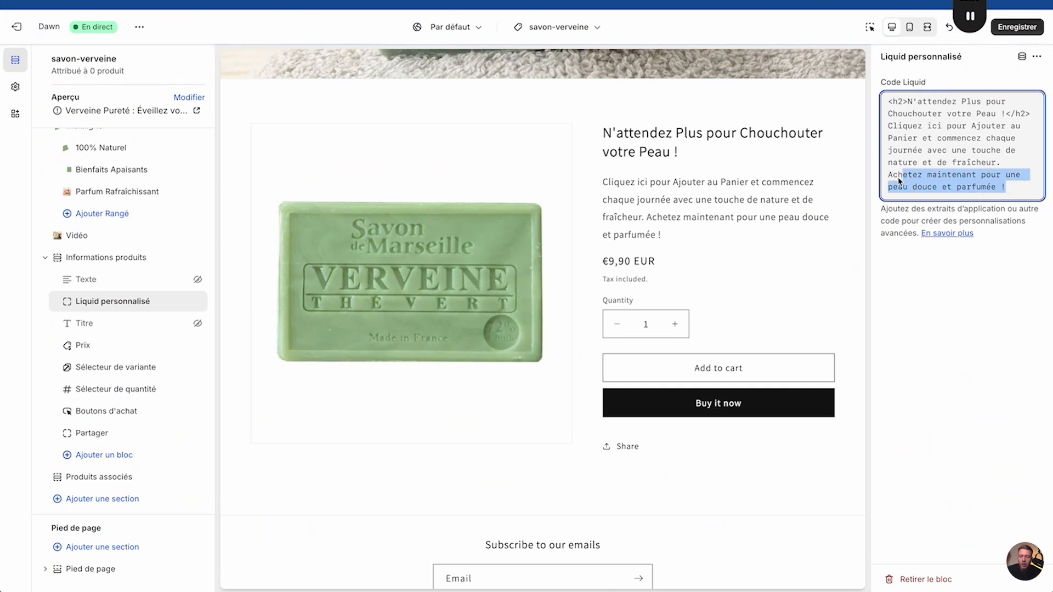
key(BackSpace)
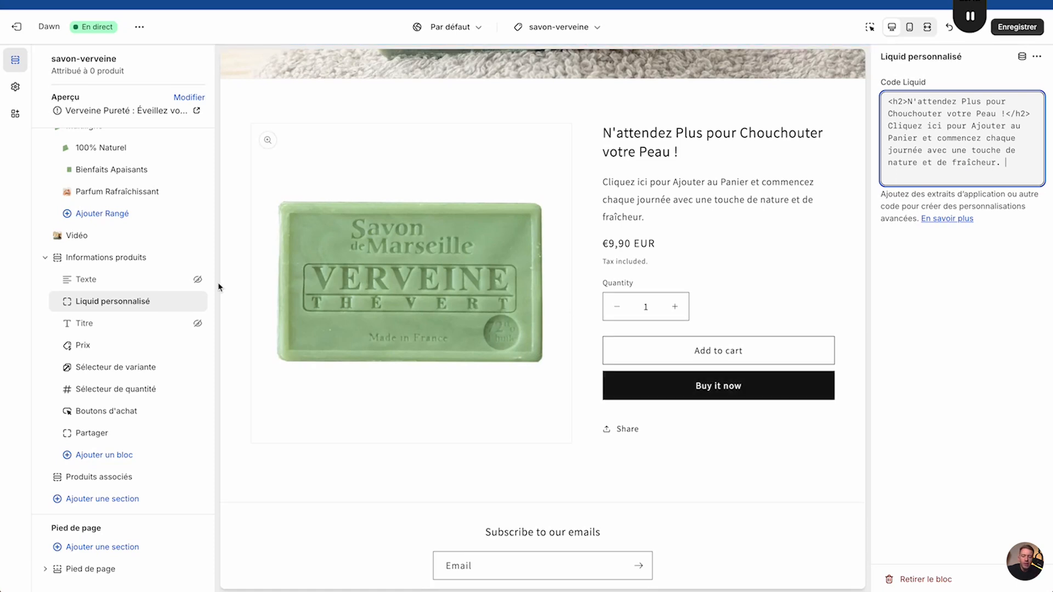
Step: Add a Texte enrichi section at the end of the template and set its heading to "Achetez maintenant pour une peau douce et parfumée !"
click(96, 499)
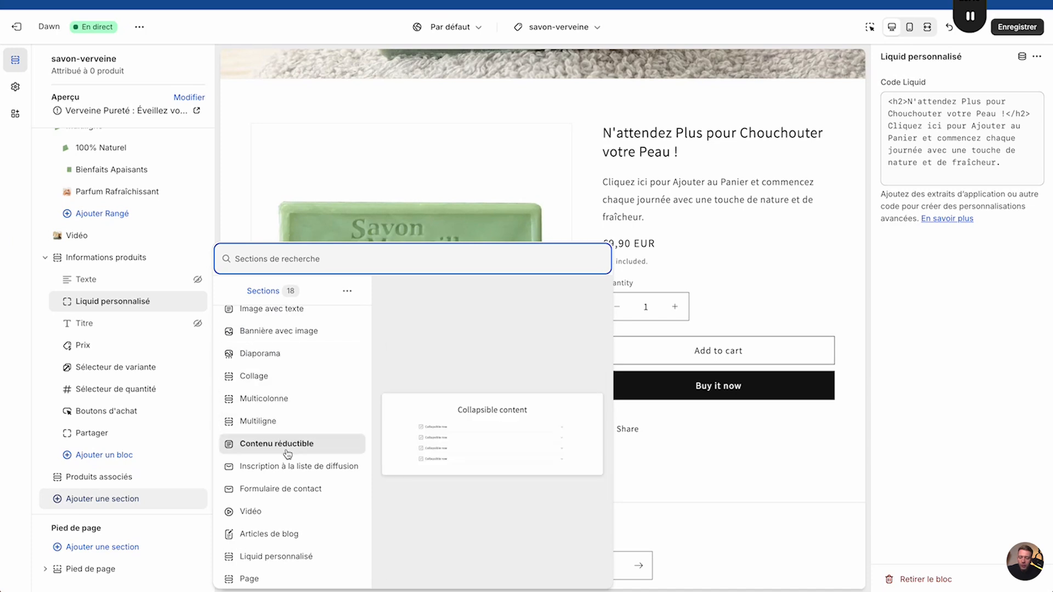
scroll(291, 343, up, 1)
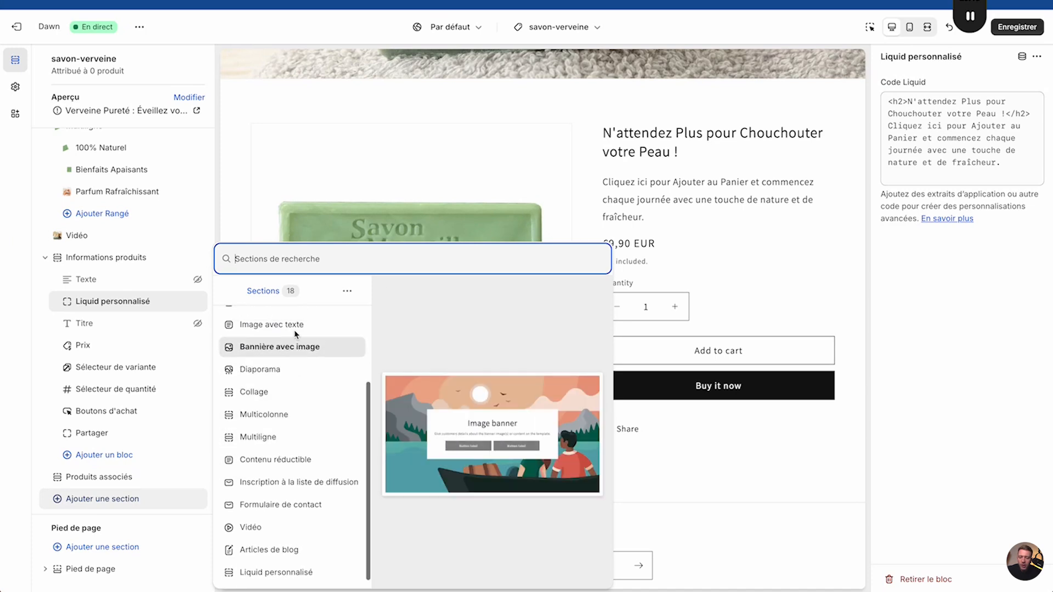
click(274, 336)
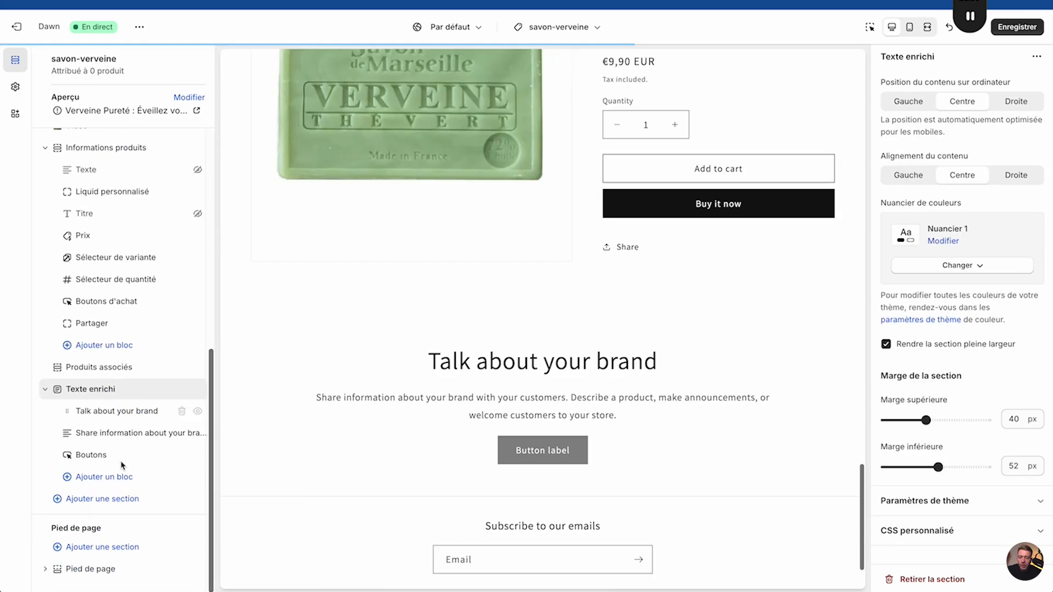
click(117, 414)
triple_click(1013, 132)
key(ctrl+v)
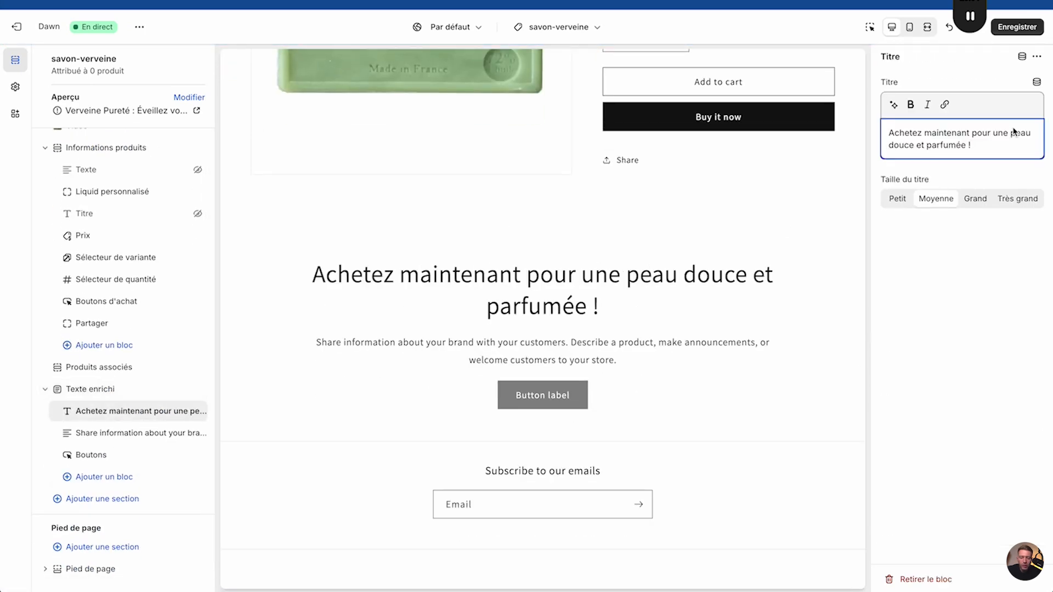
Step: Apply the Nuancier 5 colour scheme to the Texte enrichi section and hide its paragraph and Boutons blocks
click(91, 389)
click(960, 265)
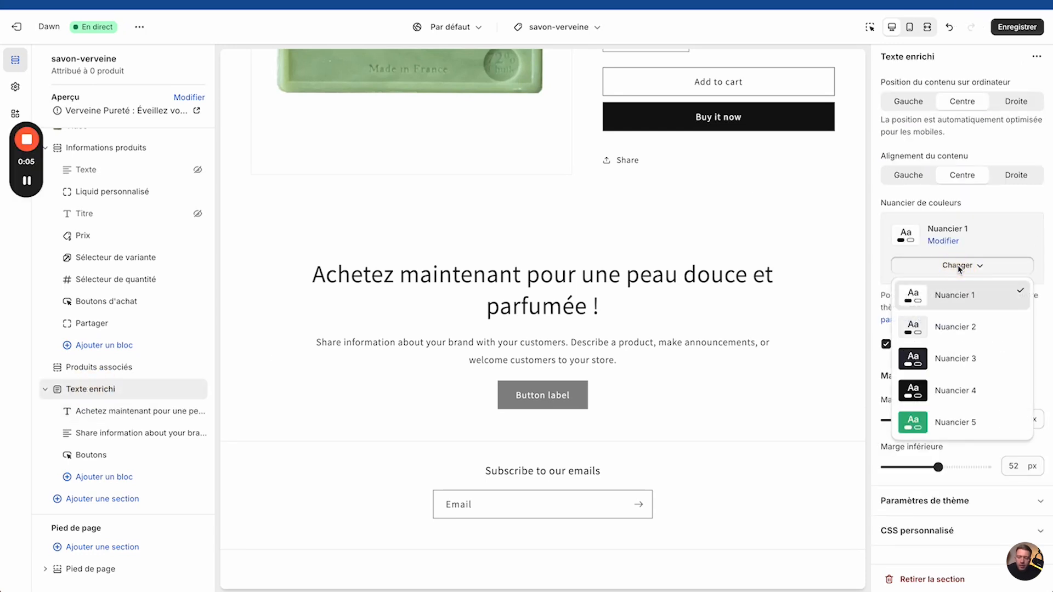
click(956, 422)
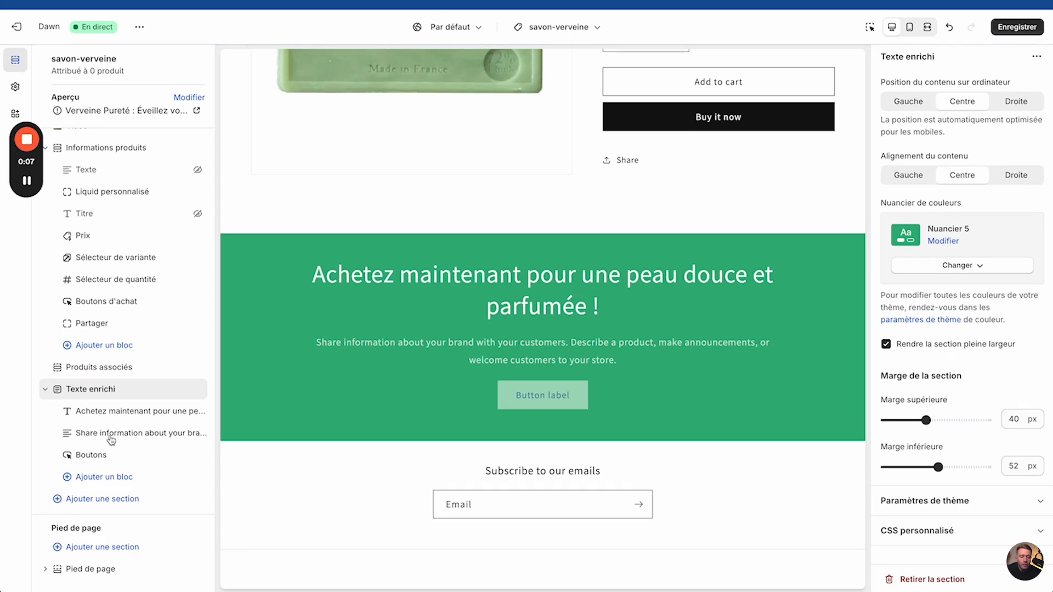
click(197, 433)
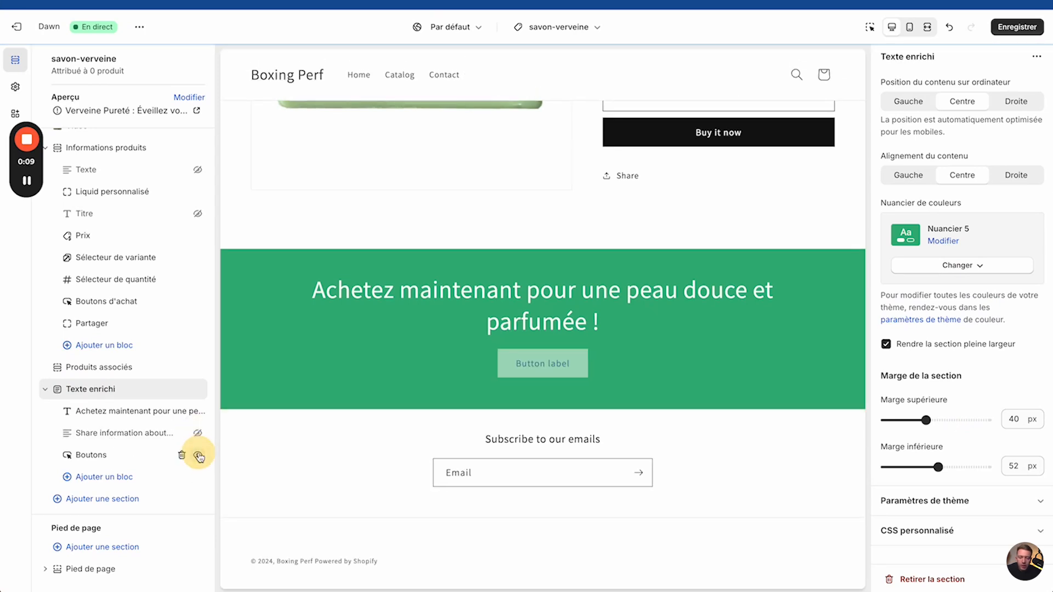
click(198, 455)
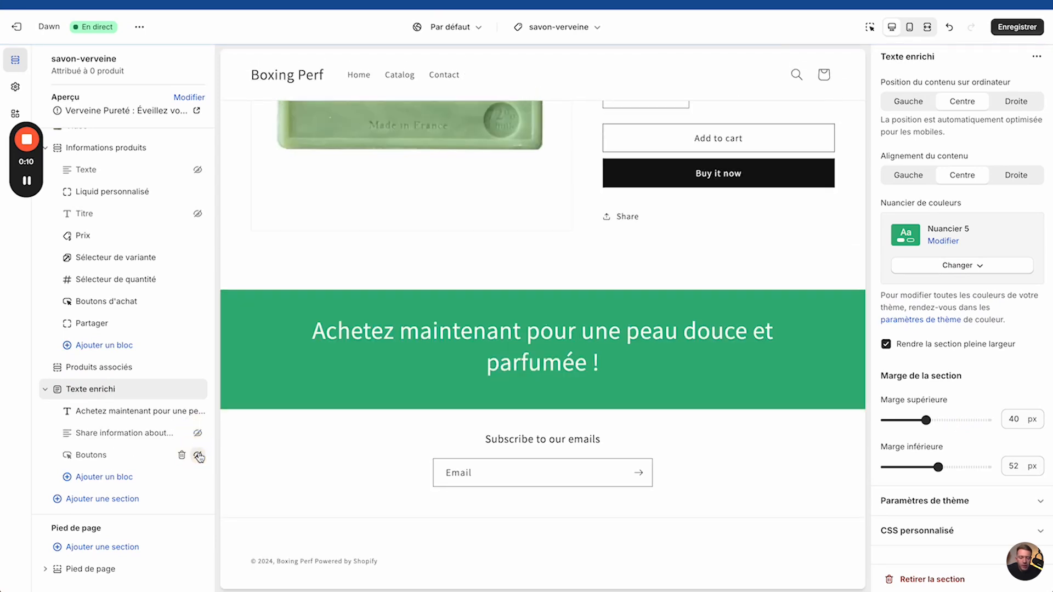
Step: Set the Texte enrichi heading's size to Grand and save the template
click(116, 410)
click(979, 200)
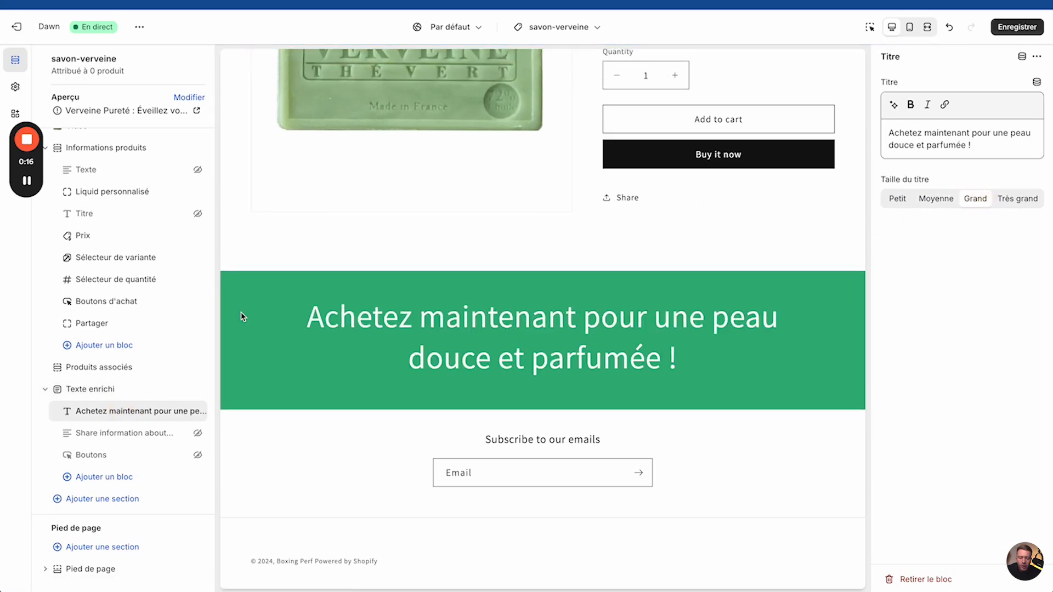
click(1017, 27)
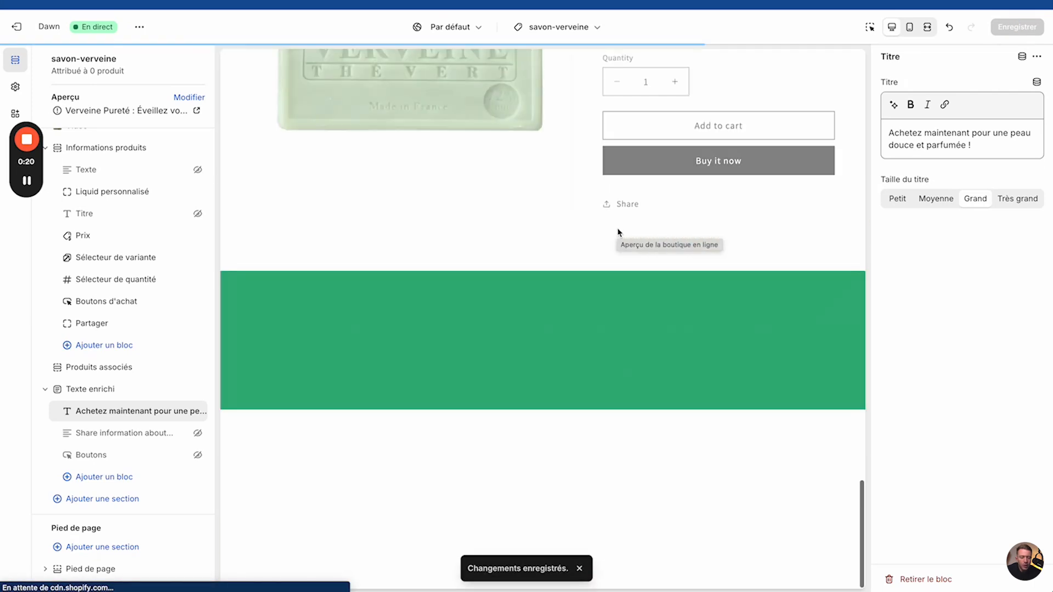
scroll(618, 233, up, 10)
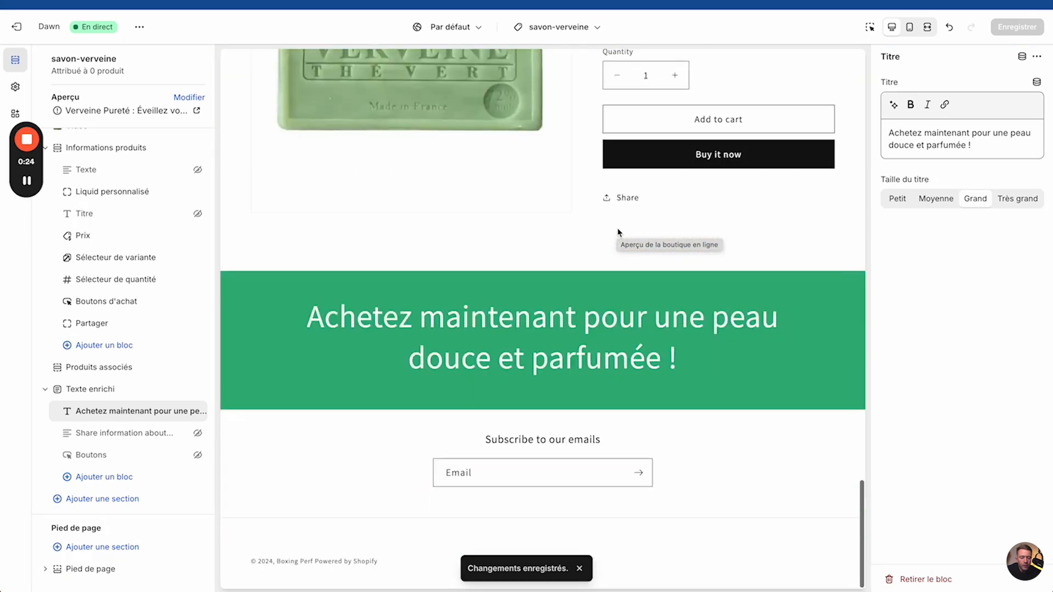
Step: Add a Multicolonne section below the green banner and assign the payment-securise-savonshop image to its first column
click(96, 501)
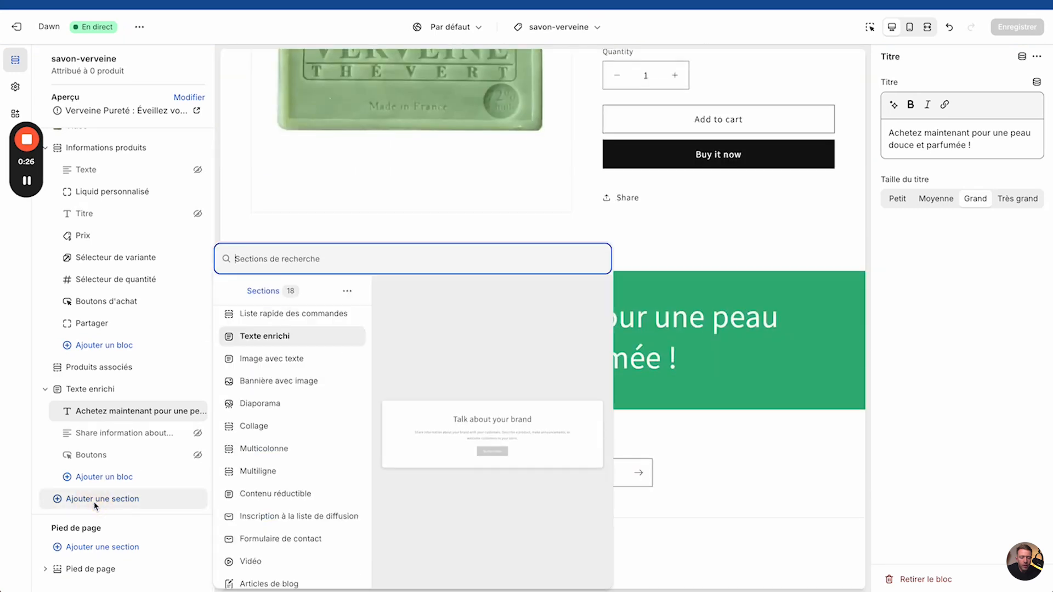
scroll(274, 468, down, 1)
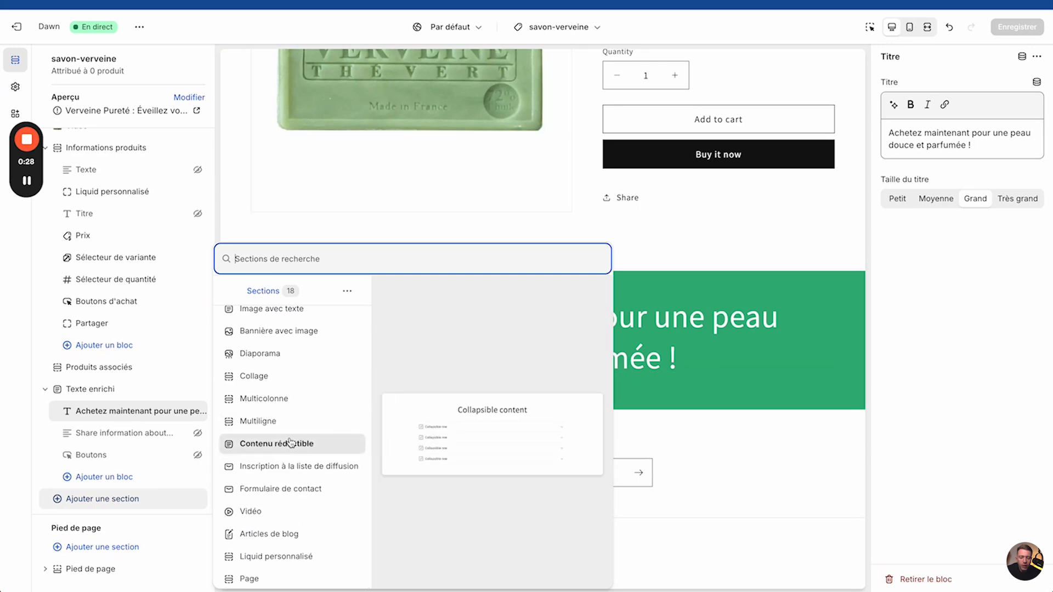
click(269, 399)
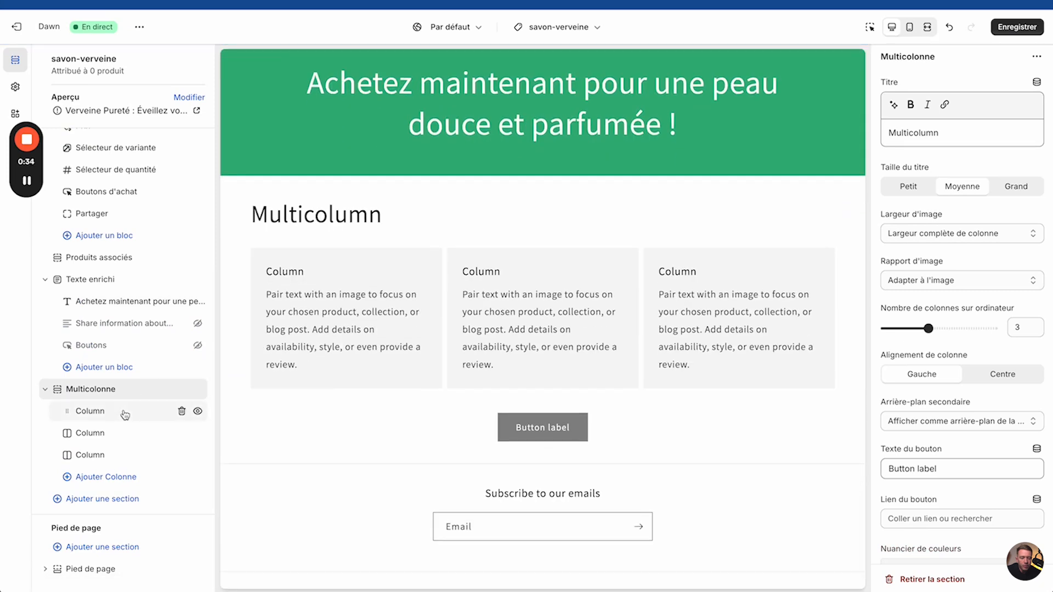
click(82, 411)
click(961, 115)
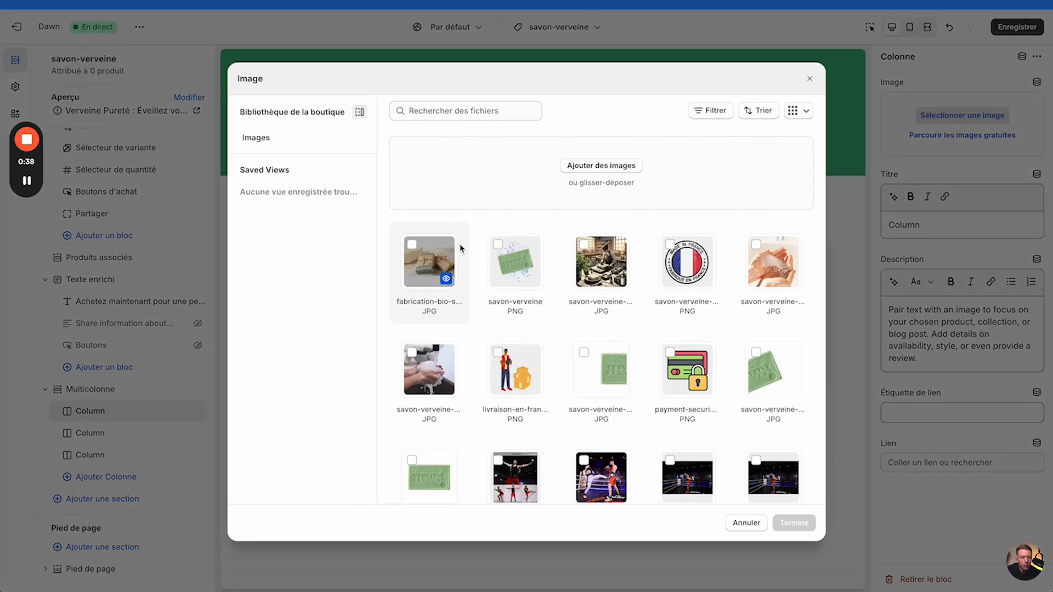
click(663, 353)
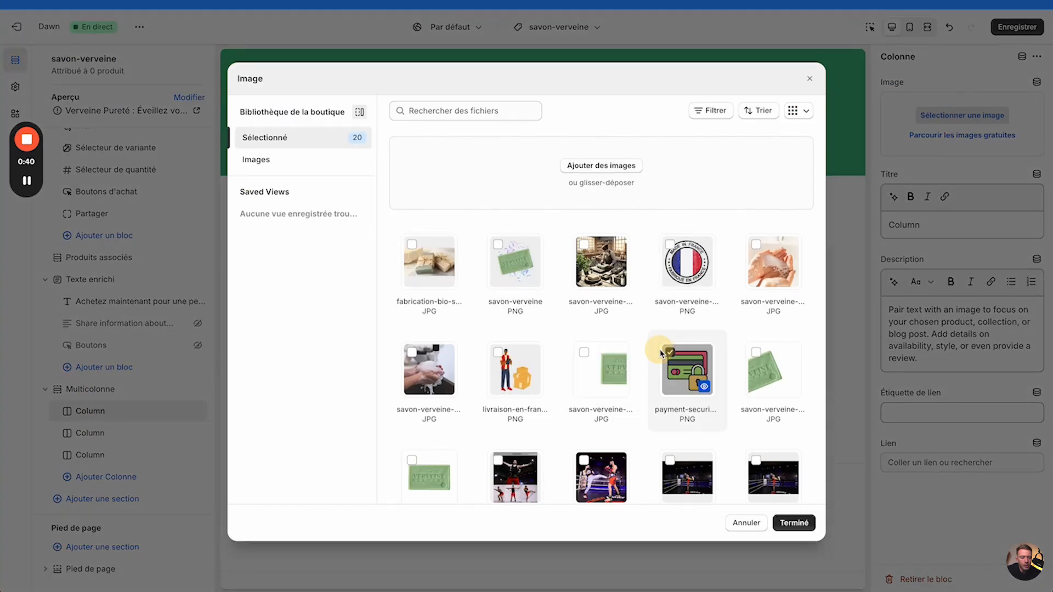
click(795, 523)
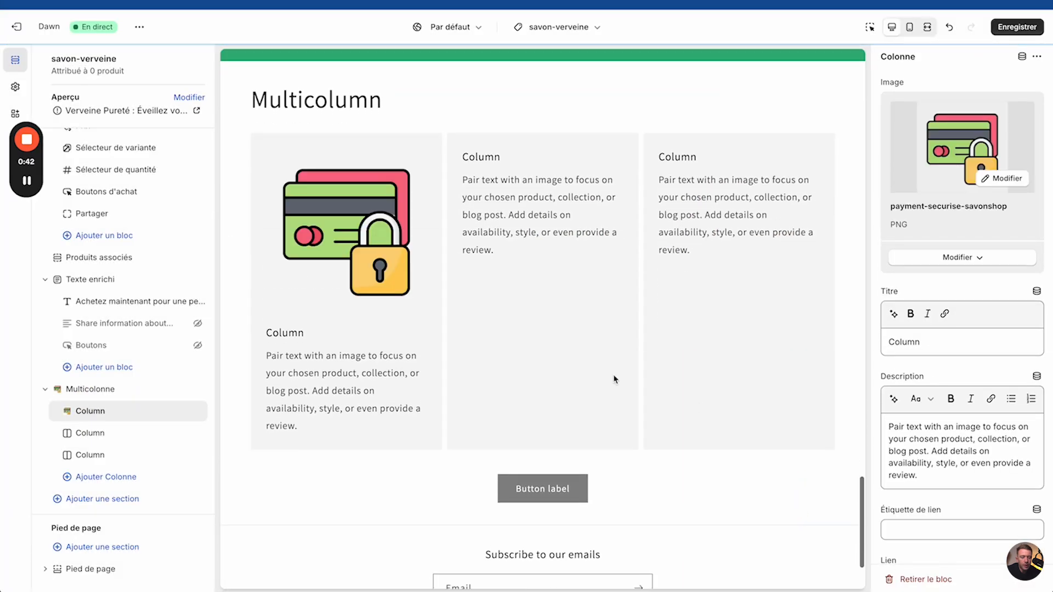
Step: Clear the Multicolonne section's button text and its title
click(97, 390)
scroll(968, 357, down, 5)
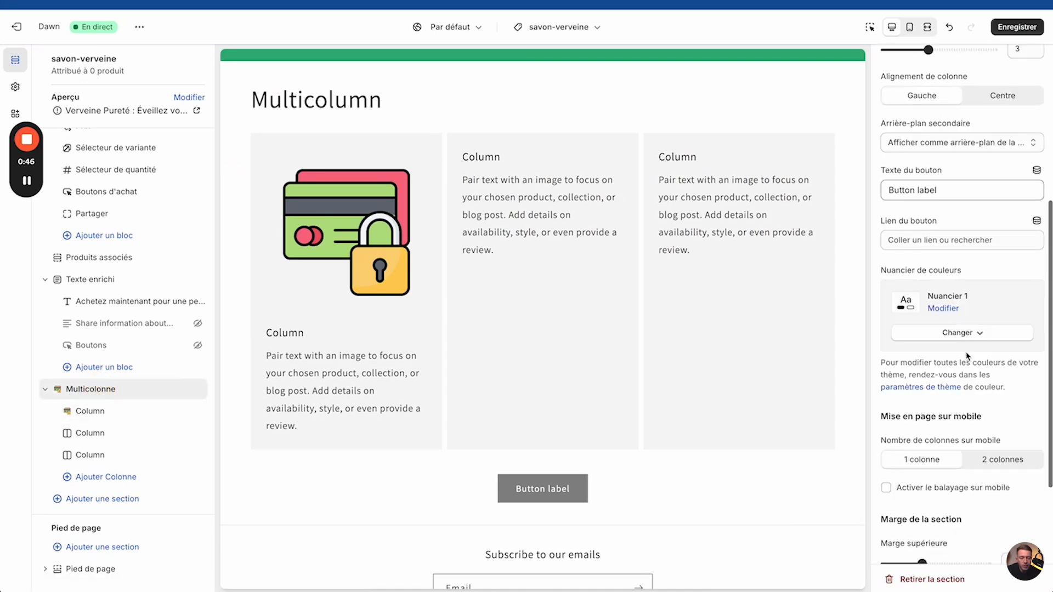
click(937, 199)
double_click(926, 191)
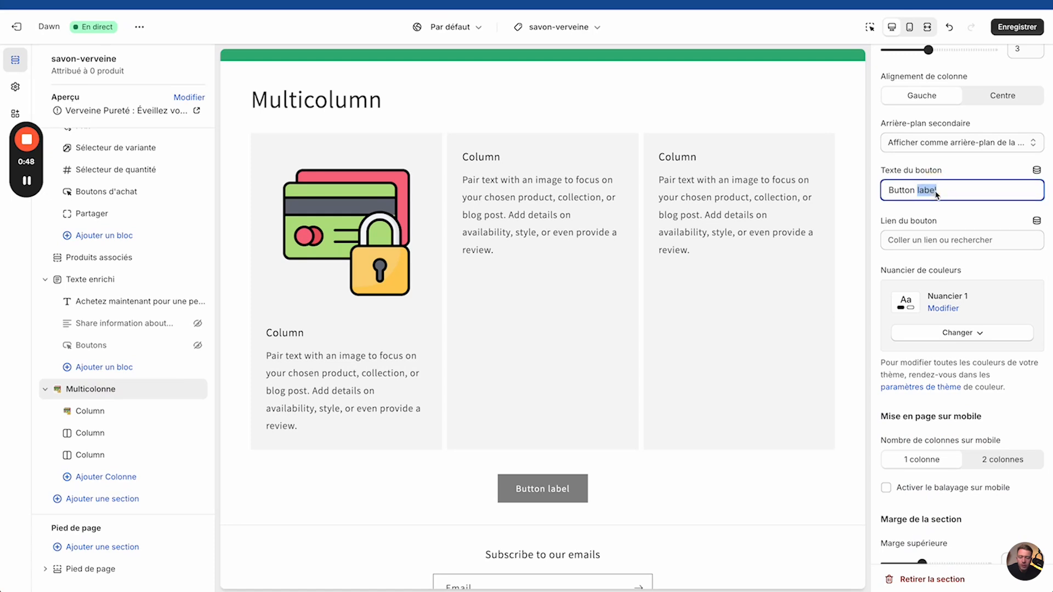
key(BackSpace)
key(BackSpace)
key(BackSpace)
key(BackSpace)
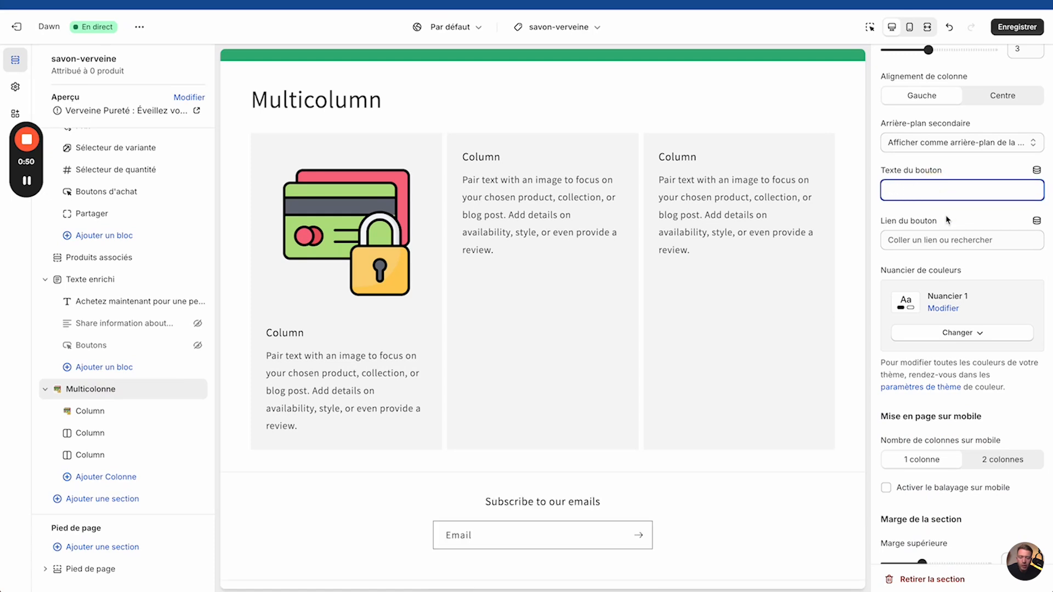
scroll(983, 245, up, 5)
double_click(927, 134)
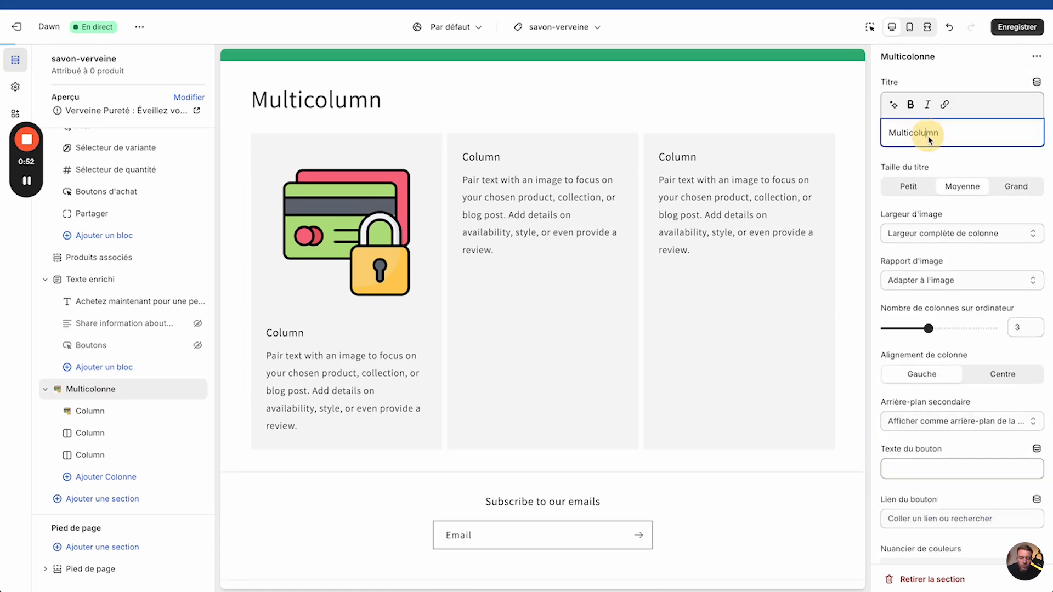
key(BackSpace)
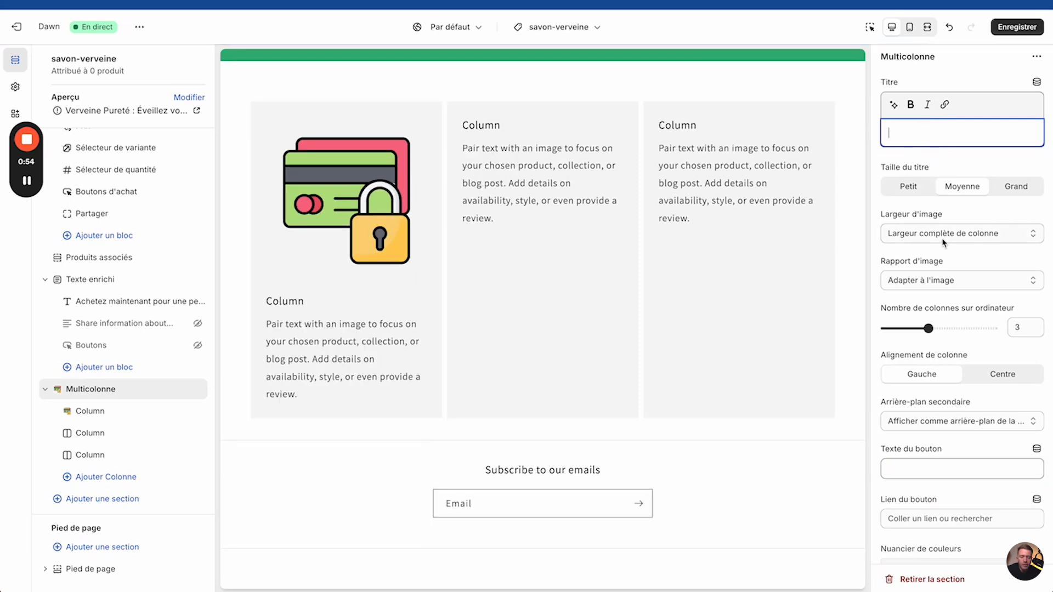
Step: Set the Multicolonne section's secondary background to Aucune
scroll(943, 243, down, 7)
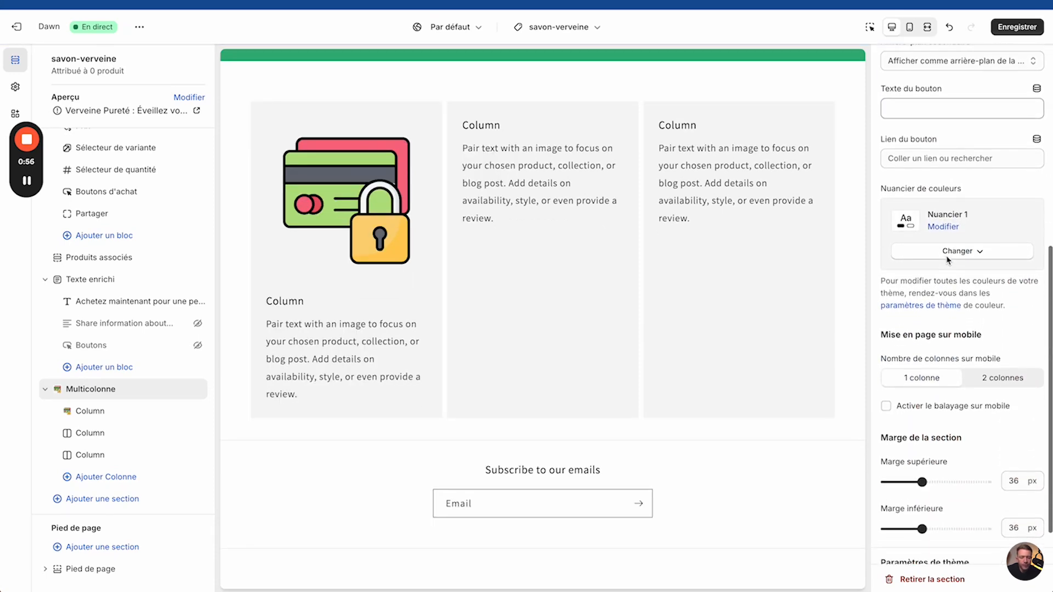
scroll(948, 260, up, 7)
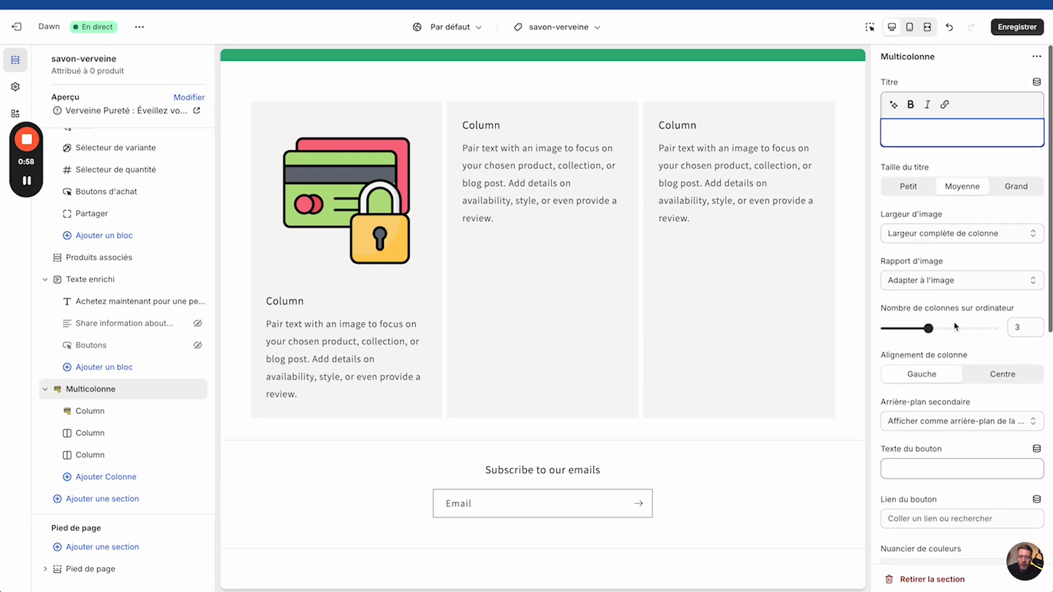
scroll(957, 329, down, 8)
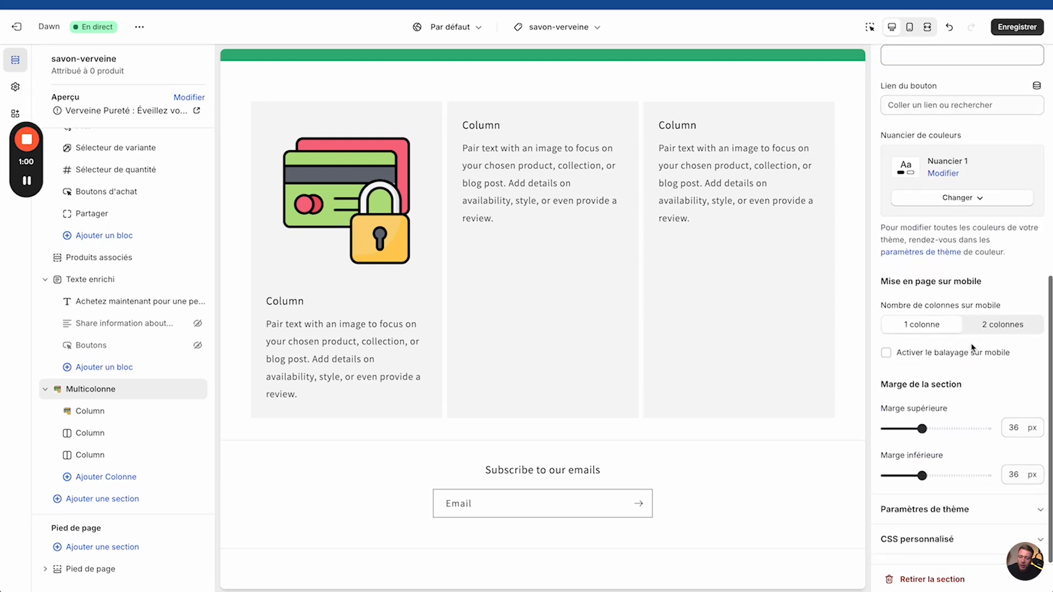
scroll(972, 347, up, 3)
scroll(972, 347, up, 1)
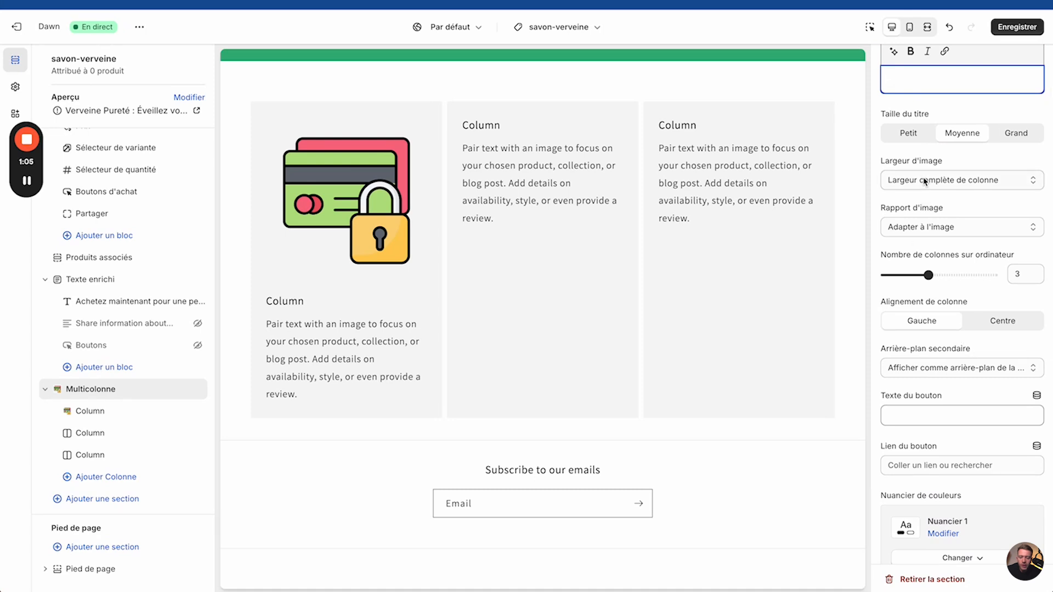
click(933, 362)
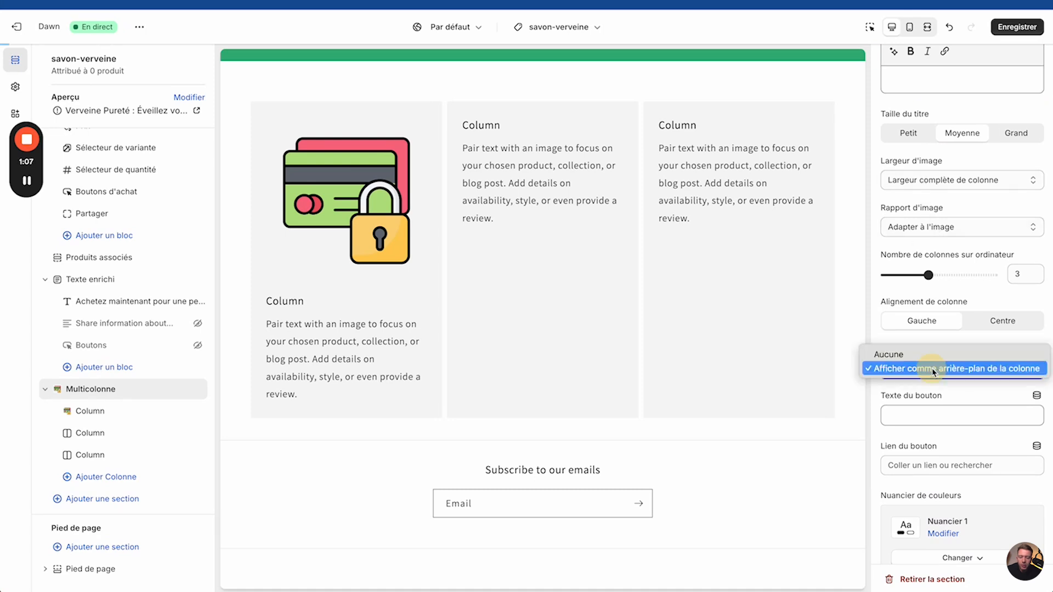
click(921, 352)
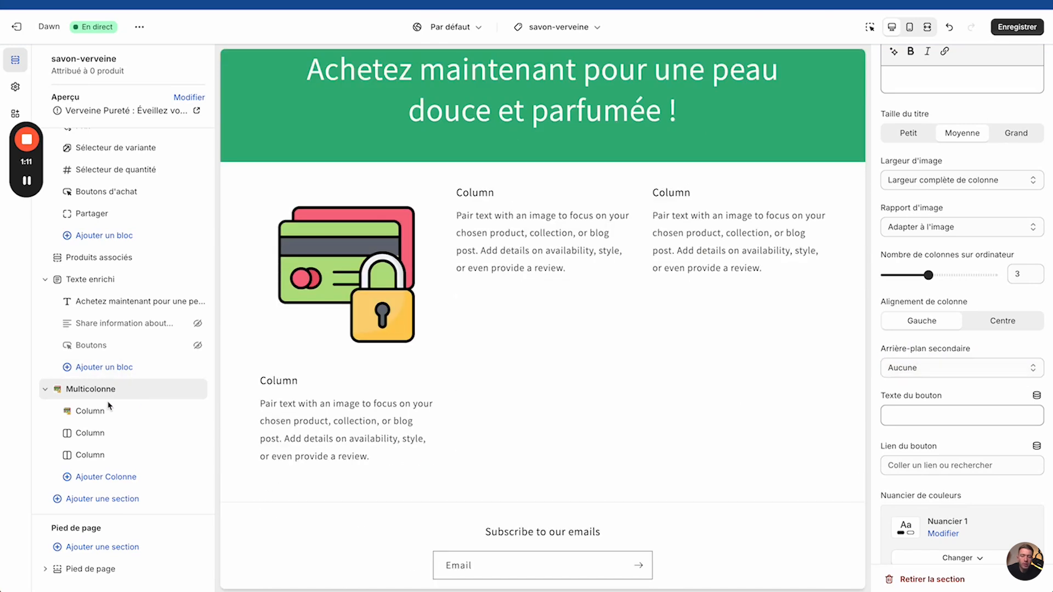
Step: Title the first column "Paiement sécurisé" with an empty description, and set the Multicolonne column alignment to Centre
click(94, 411)
click(928, 344)
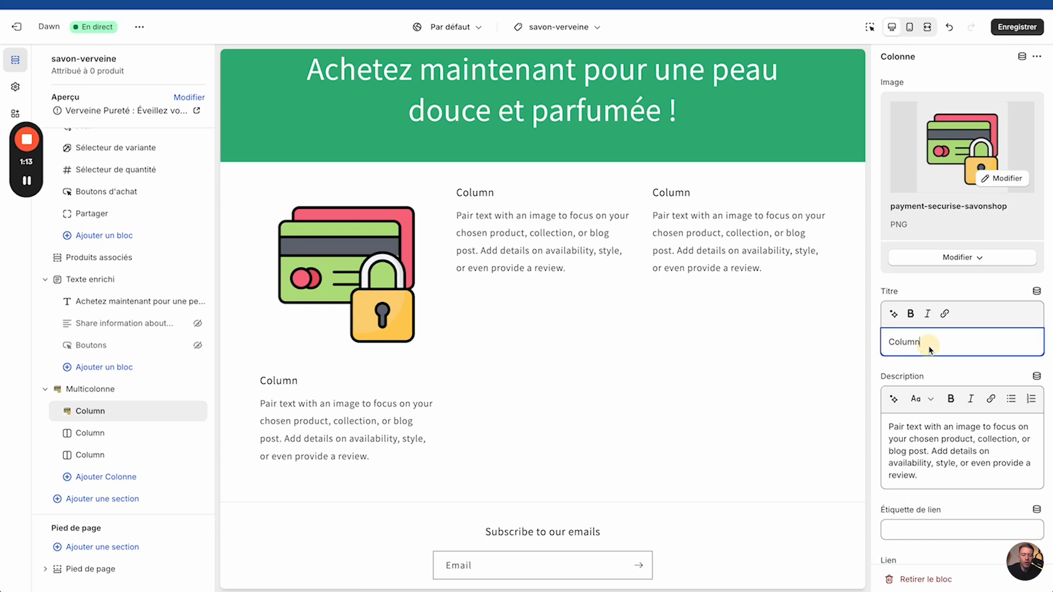
text(Paiement sécuris)
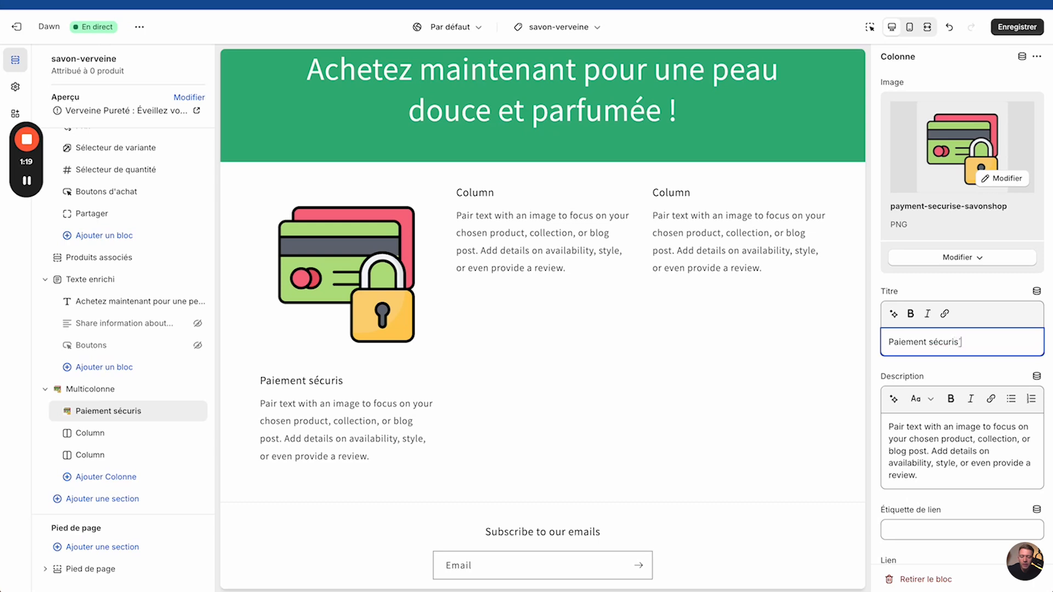
triple_click(982, 452)
key(BackSpace)
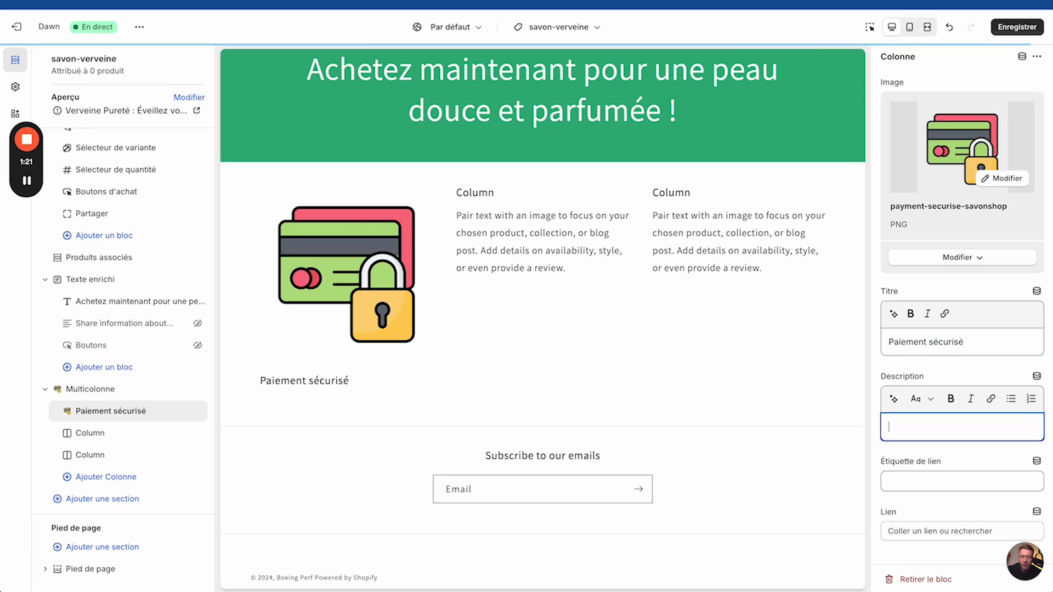
click(90, 389)
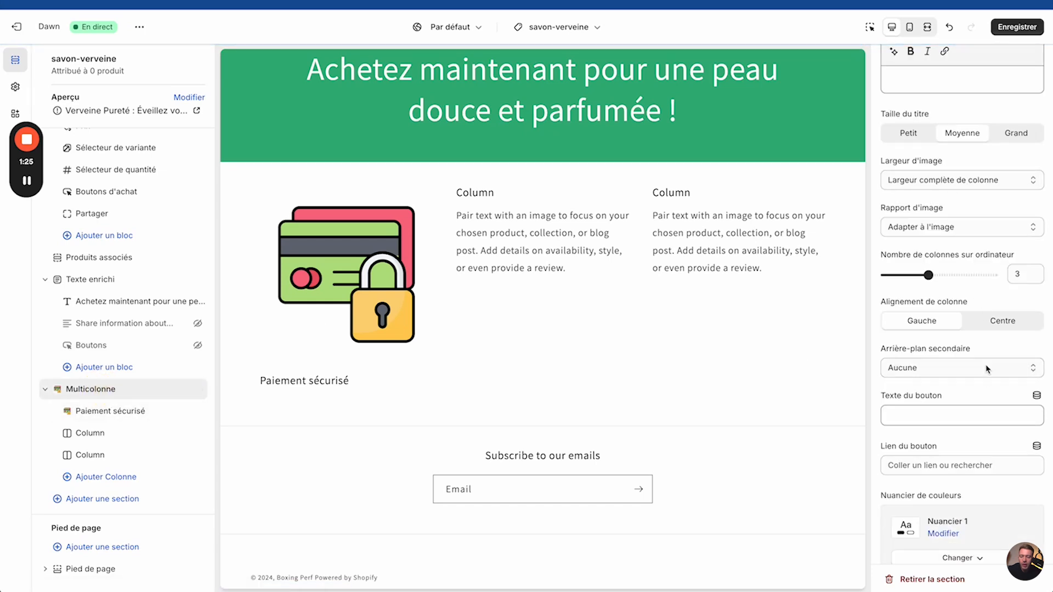
click(995, 324)
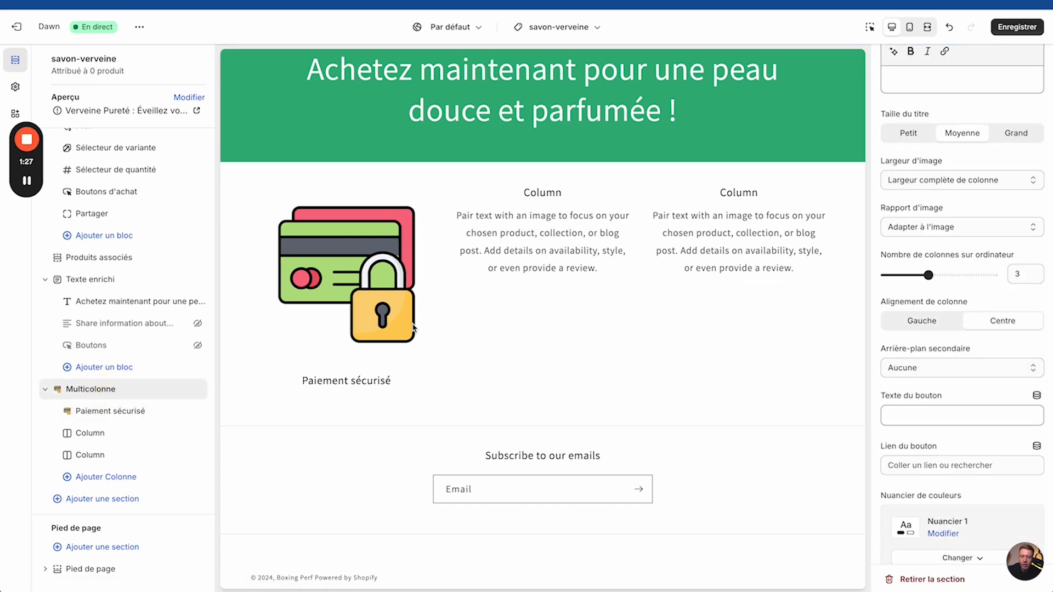
Step: Clear the second column's description and set its title to "Livraison en France"
click(90, 433)
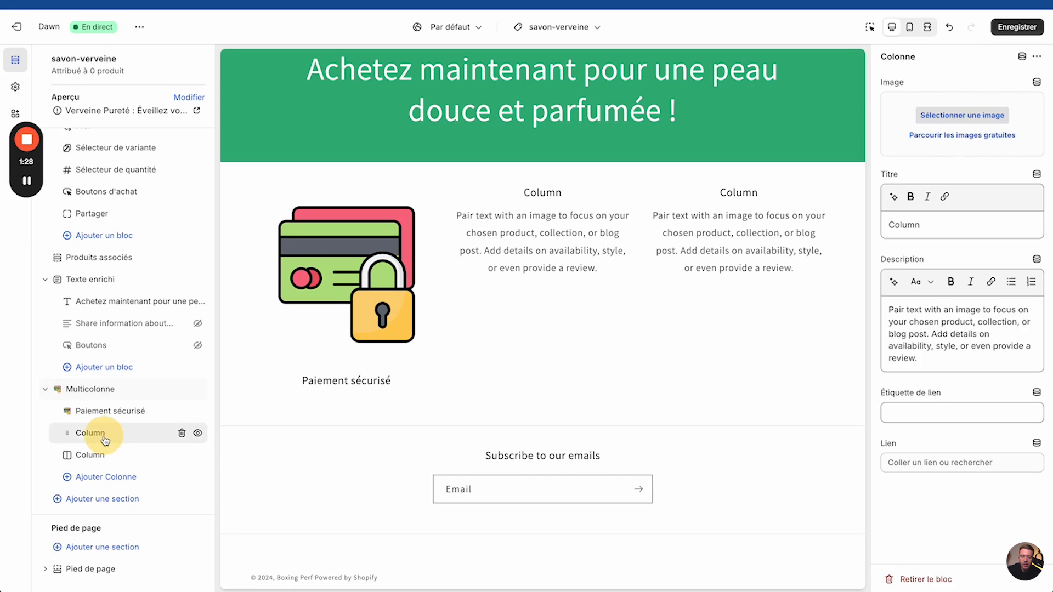
triple_click(947, 337)
key(BackSpace)
triple_click(940, 224)
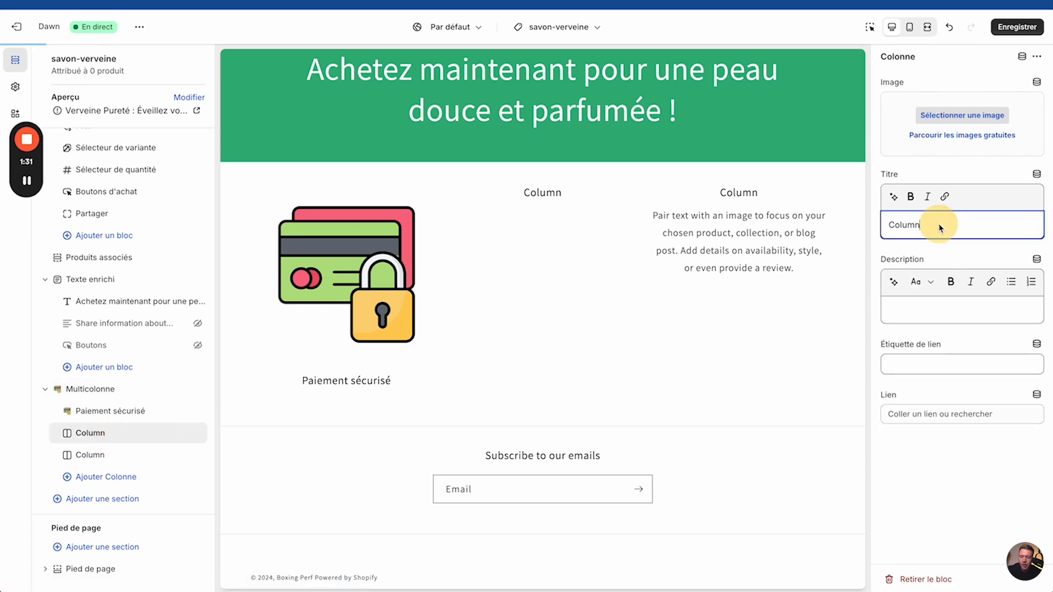
key(BackSpace)
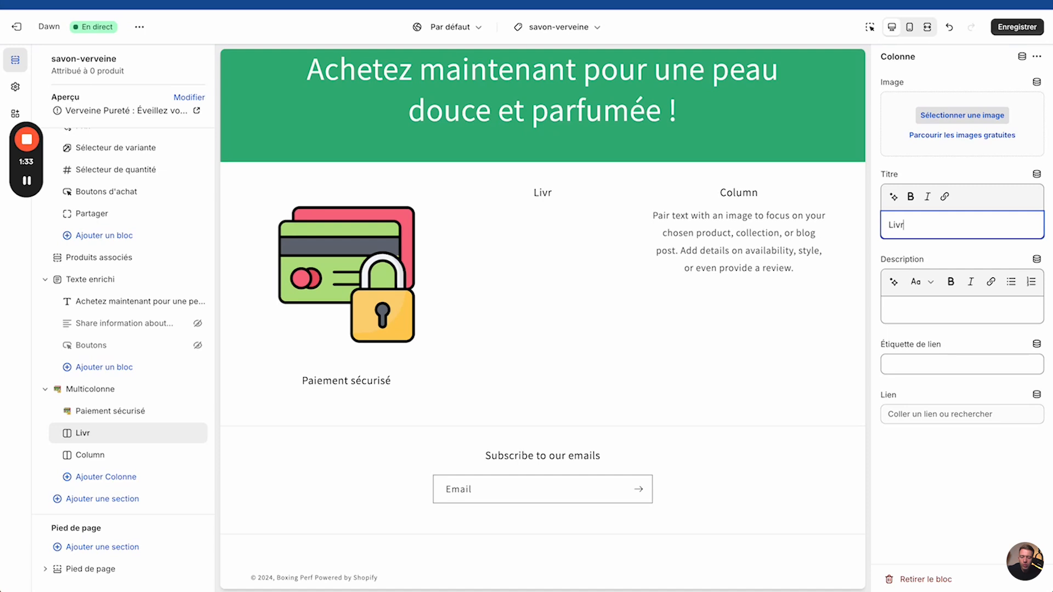
text(Livraison en France)
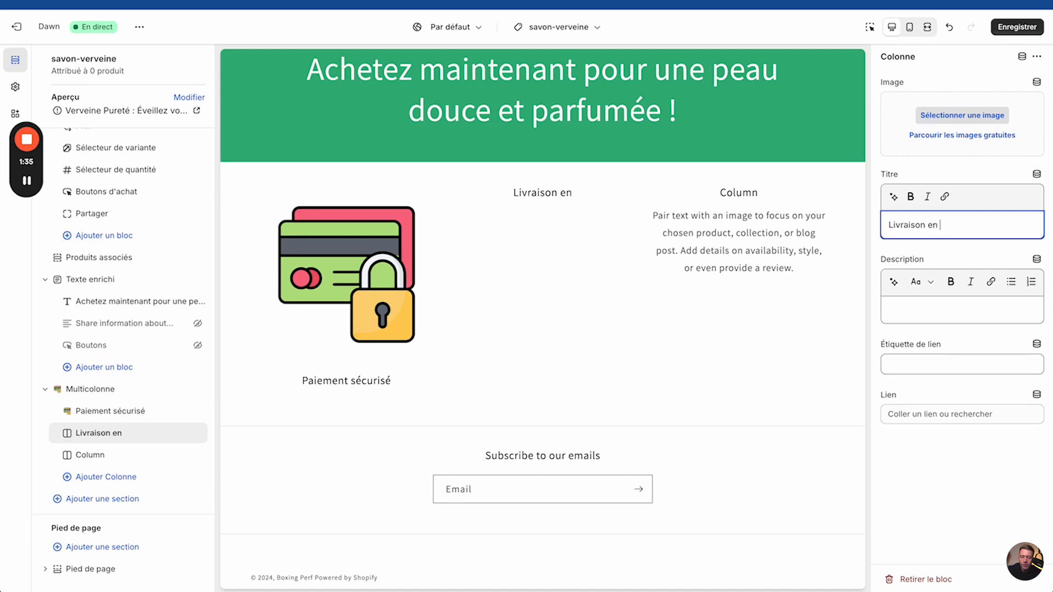
Step: Assign the livraison-en-france-savon-verveine image to the second column
click(963, 116)
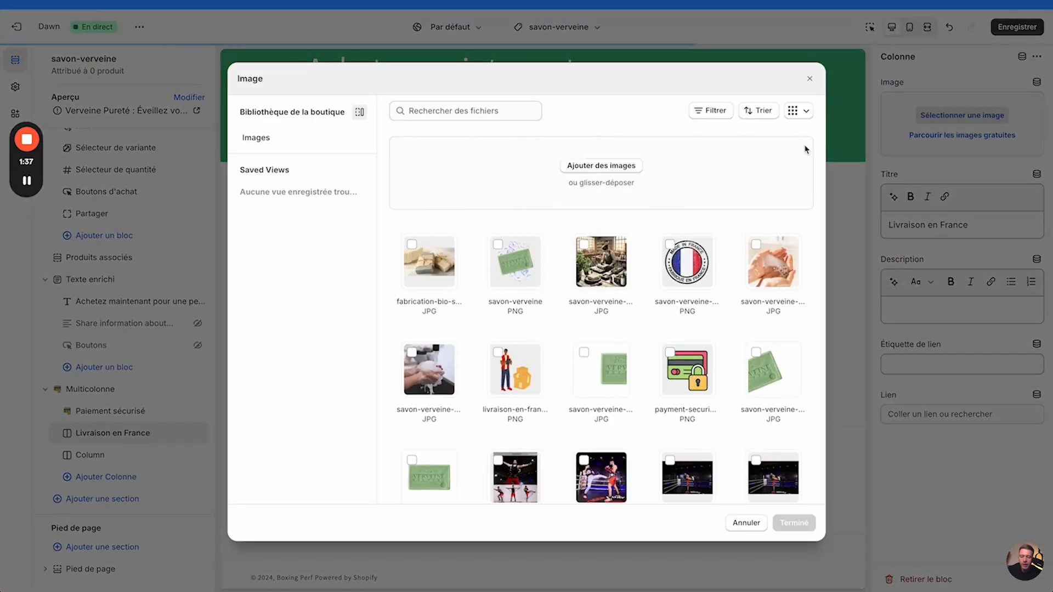
click(498, 355)
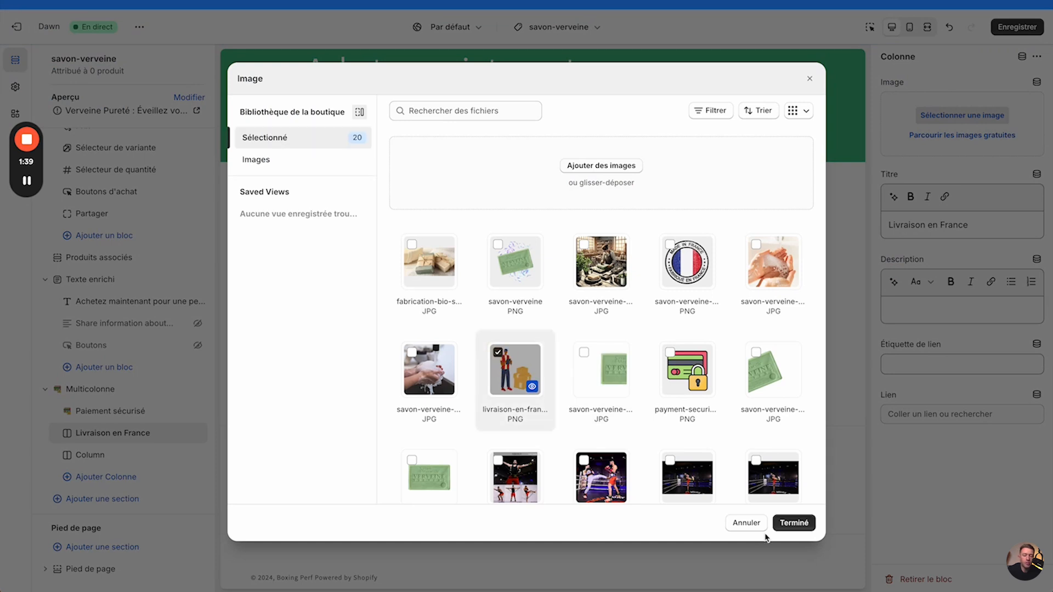
click(794, 523)
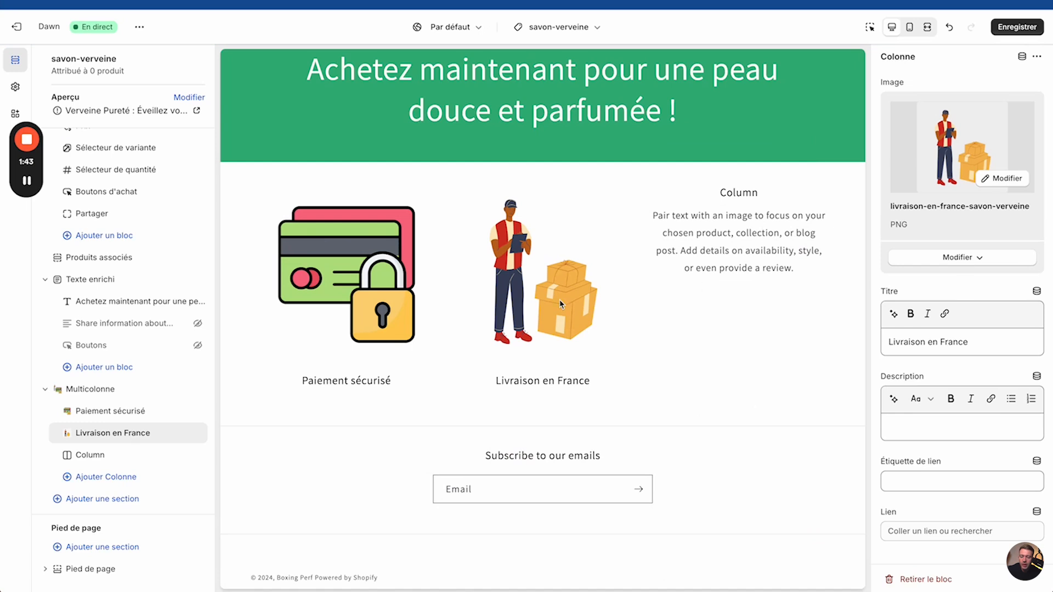
Step: Assign the round Made in France badge image from the store library to the third column
click(105, 456)
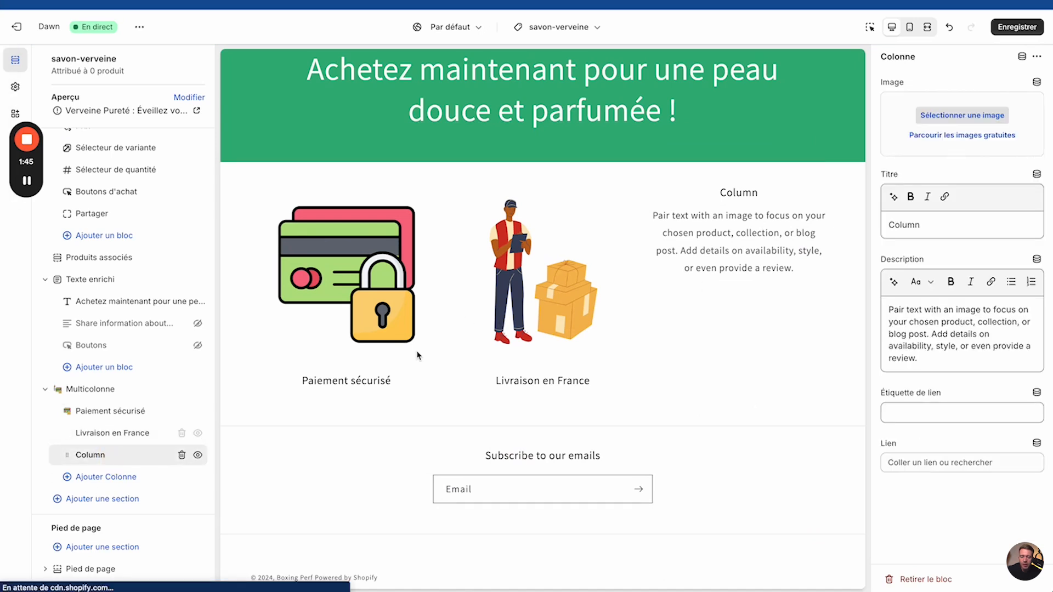
click(966, 117)
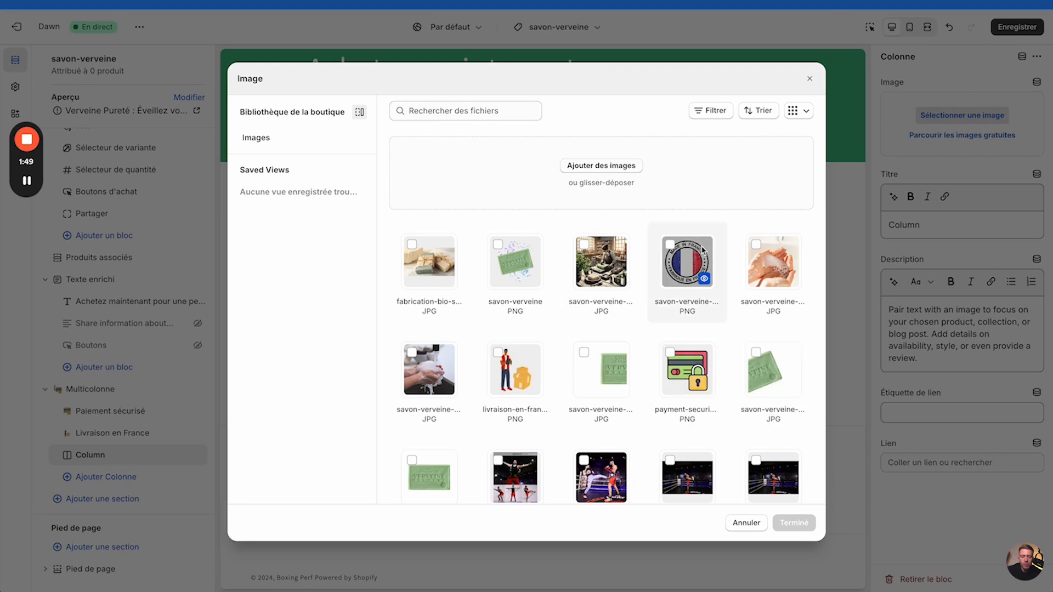
click(682, 253)
click(794, 522)
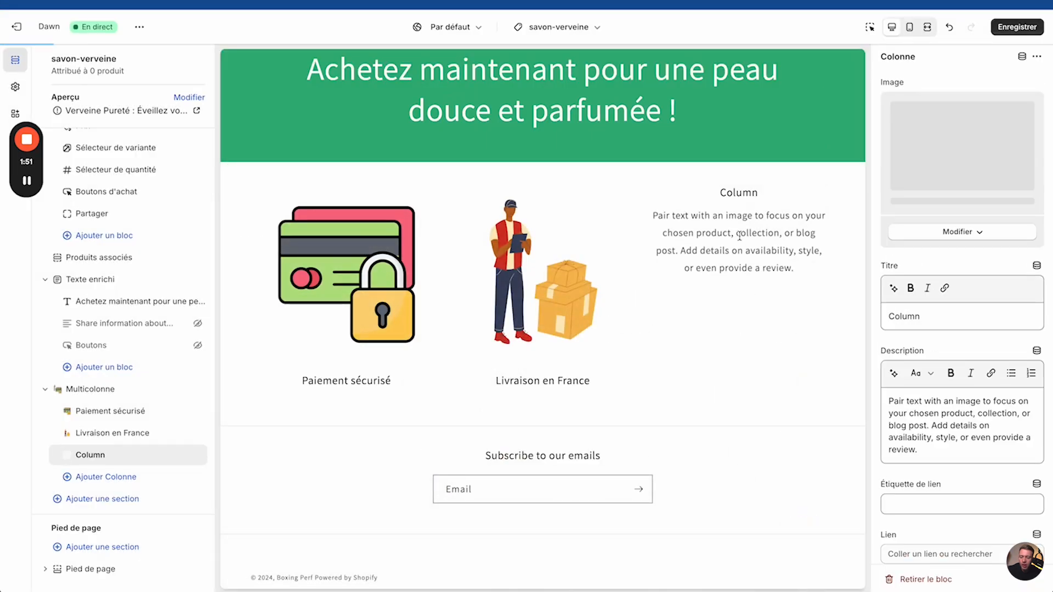
Step: Title the third column "Produit français" and clear its description
click(972, 319)
key(ctrl+a)
text(Produit français)
click(982, 450)
key(ctrl+a)
key(BackSpace)
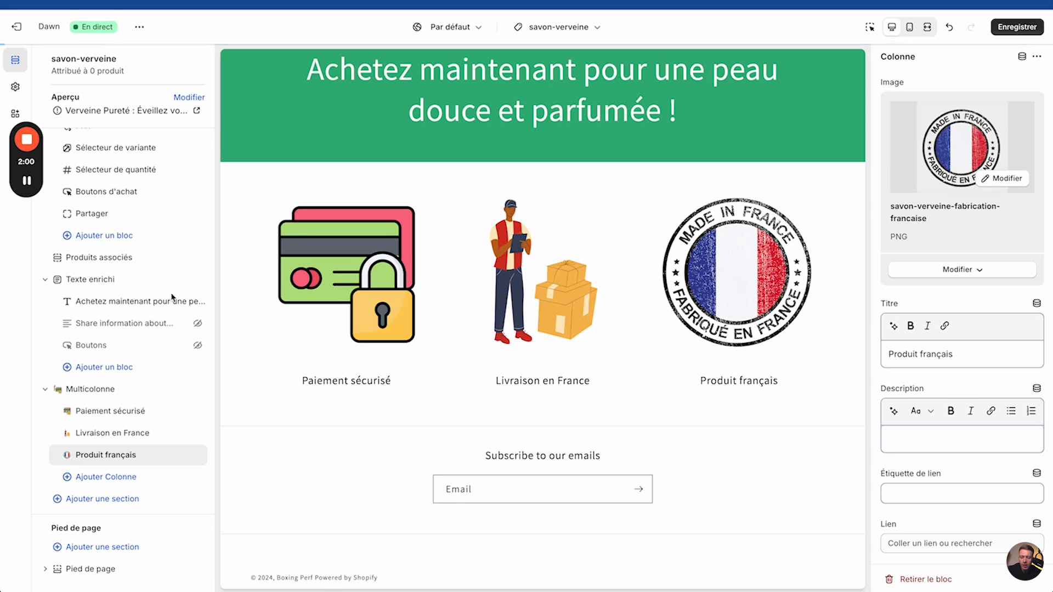
Step: Set the title size of the Multicolonne section to Grand
click(122, 390)
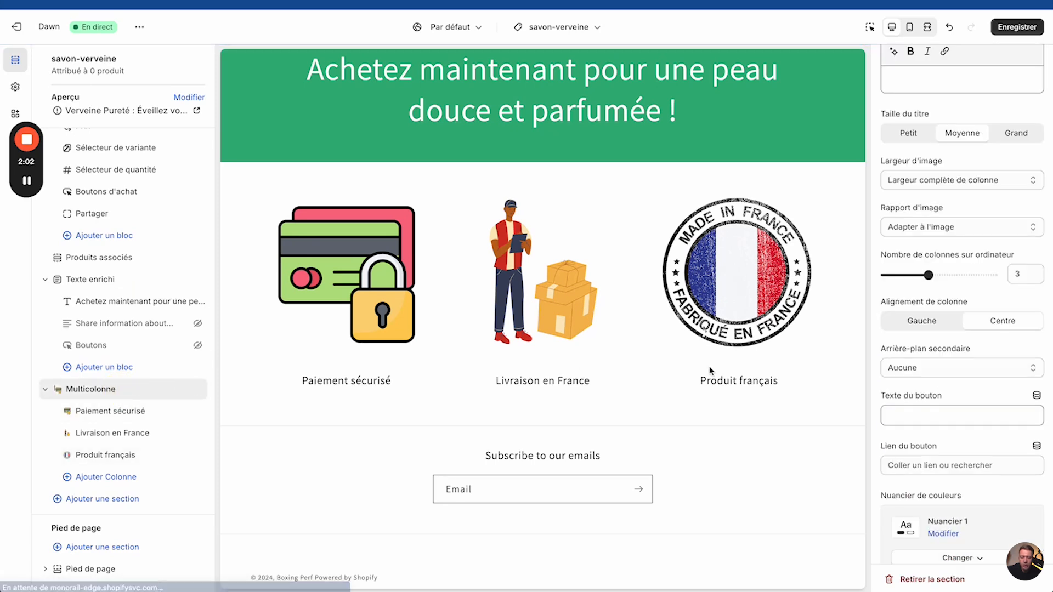
scroll(955, 337, down, 3)
scroll(955, 337, up, 2)
scroll(955, 337, up, 1)
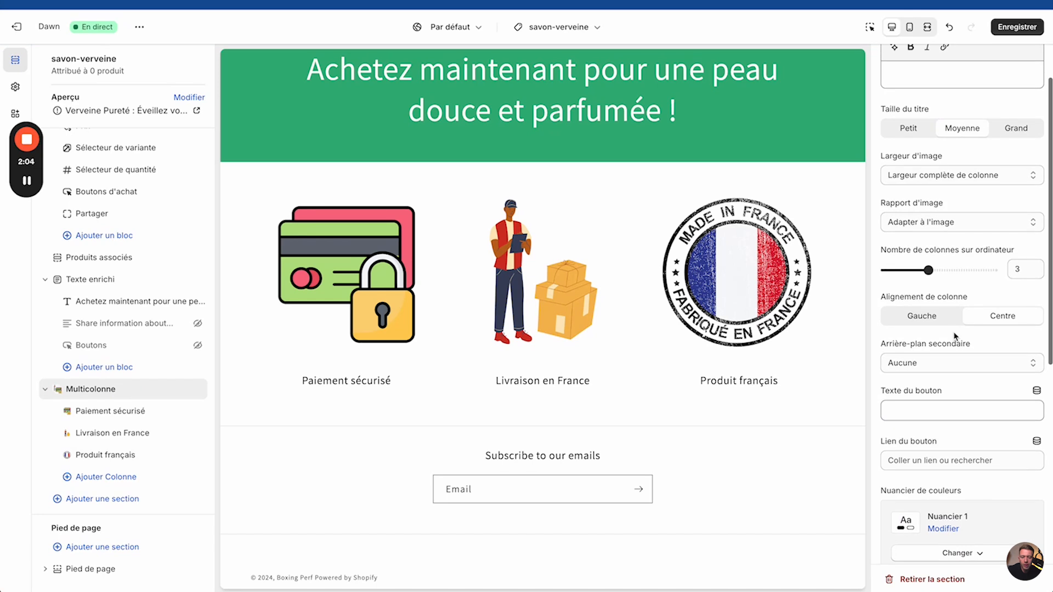
click(1019, 128)
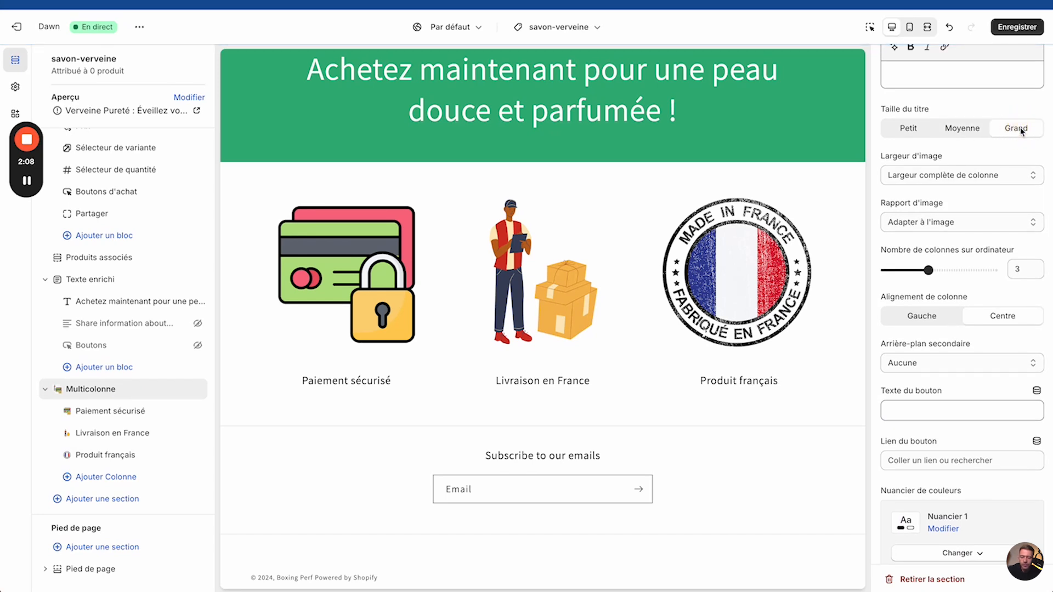
Step: Enable swiping on mobile for the Multicolonne section
scroll(920, 297, down, 5)
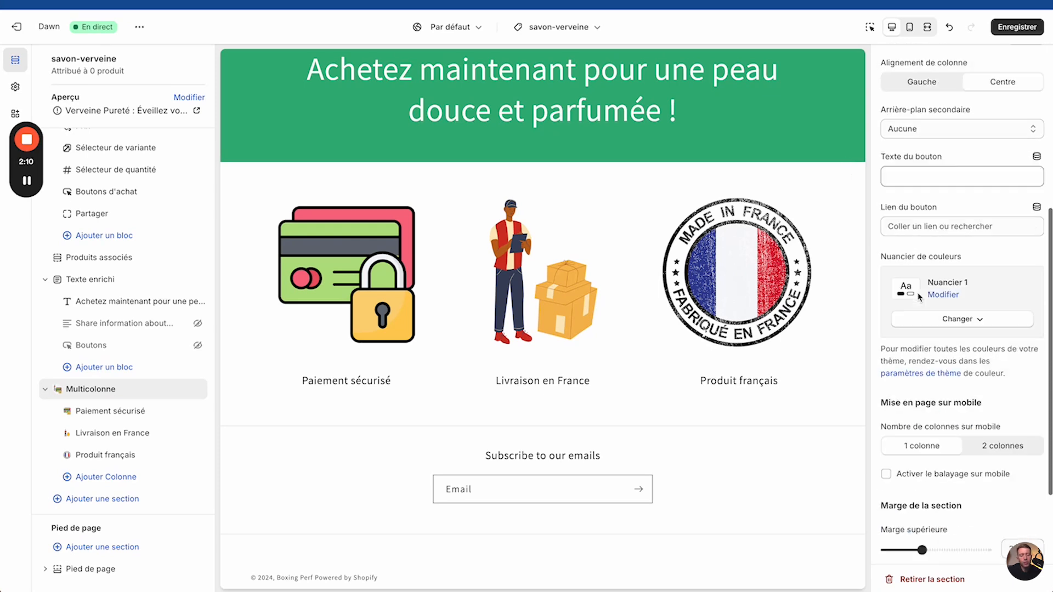
scroll(918, 296, down, 1)
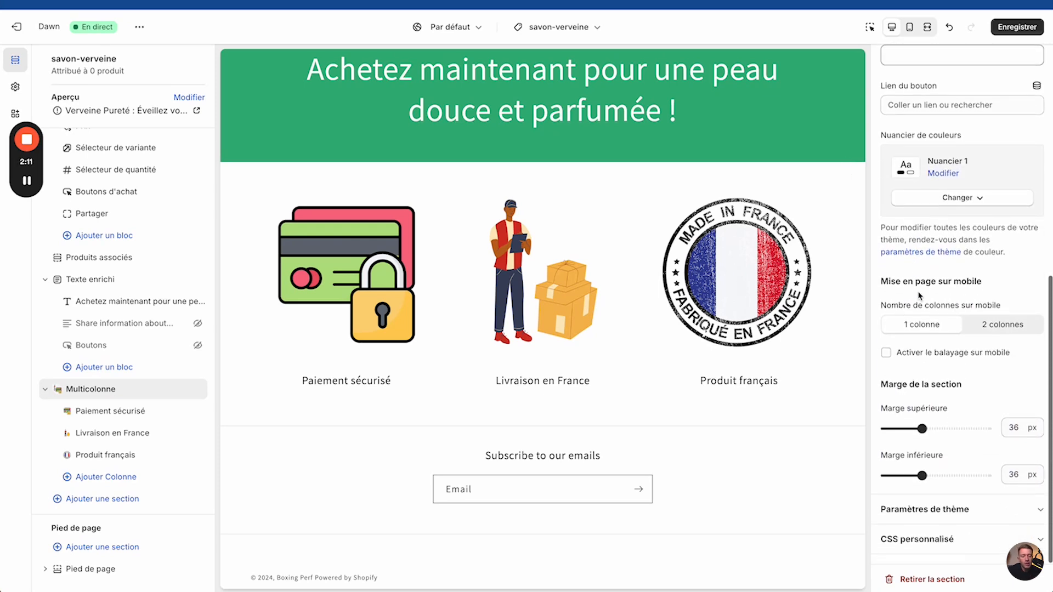
click(886, 354)
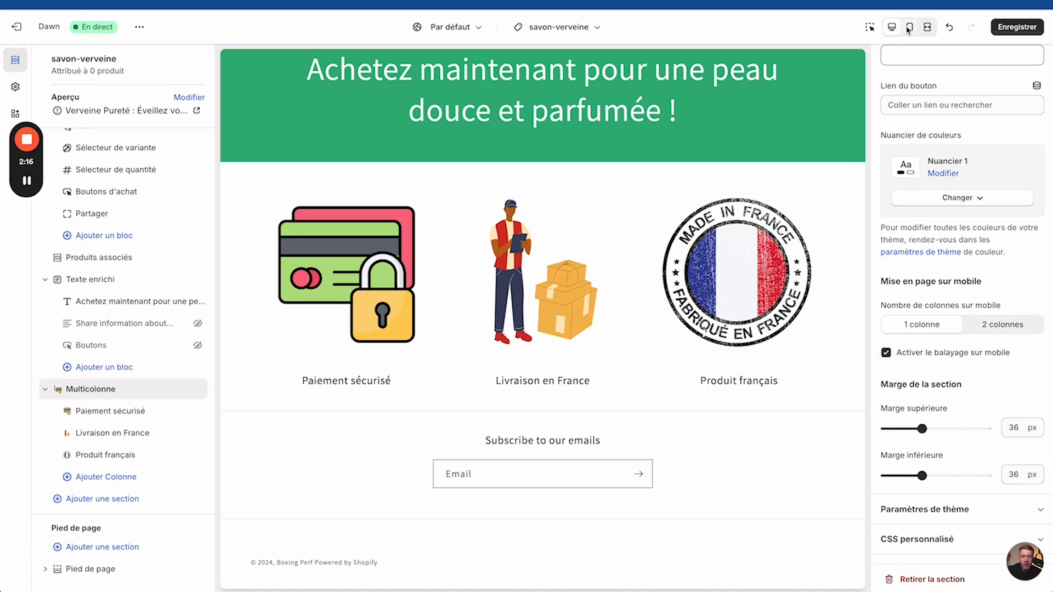
Step: Review the whole product page in the full-width preview, from the opening image to the three reassurance columns
click(927, 28)
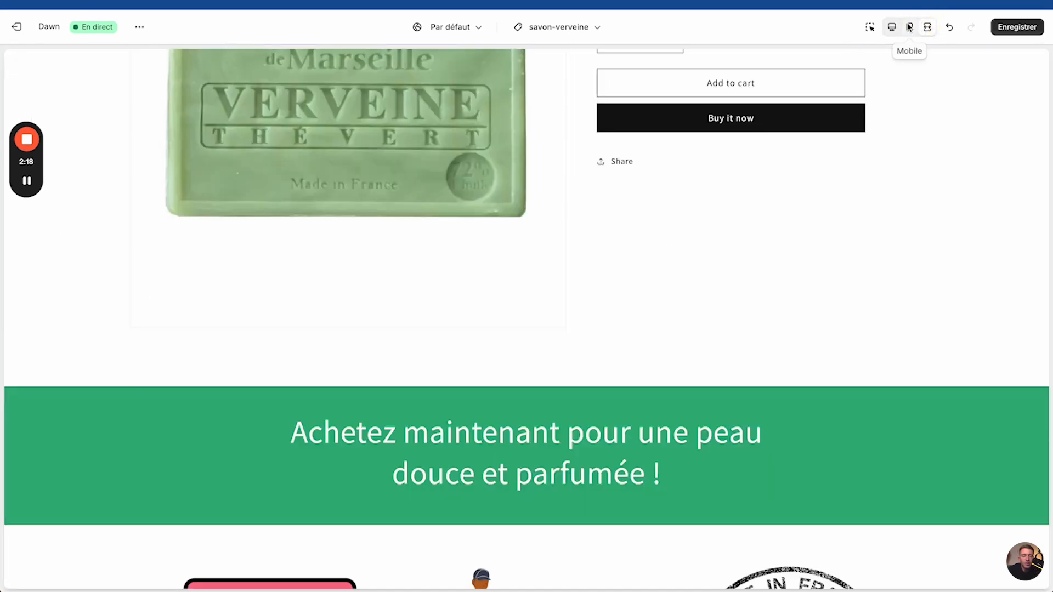
click(909, 28)
click(926, 27)
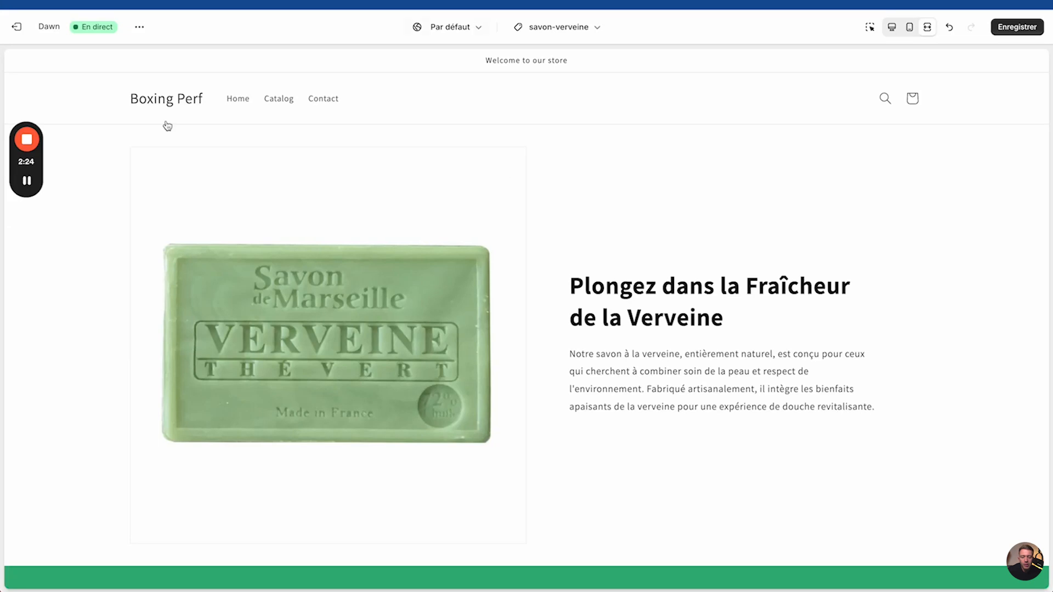
scroll(661, 353, down, 10)
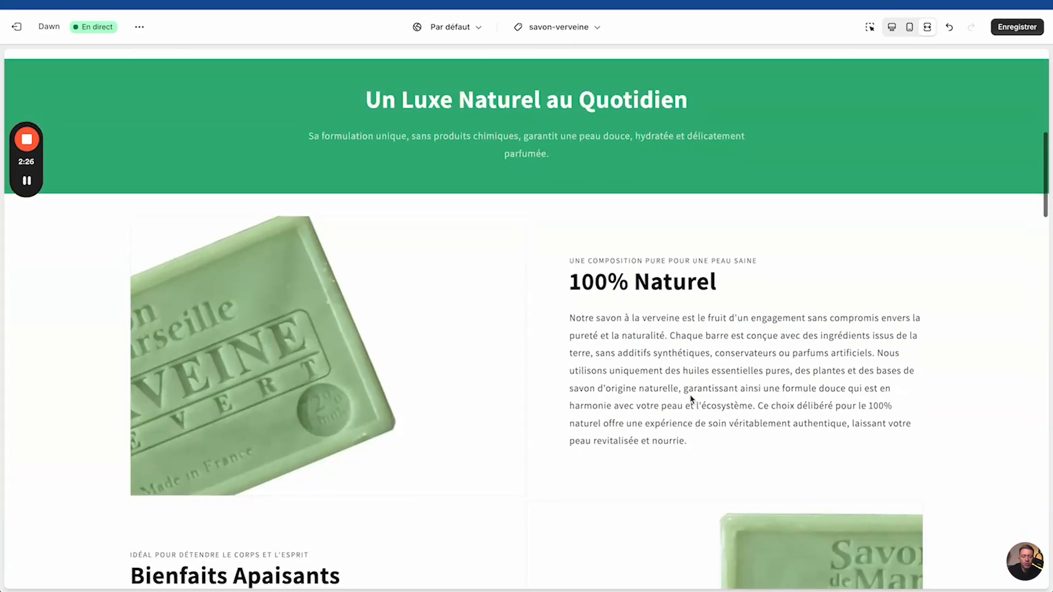
scroll(491, 310, down, 15)
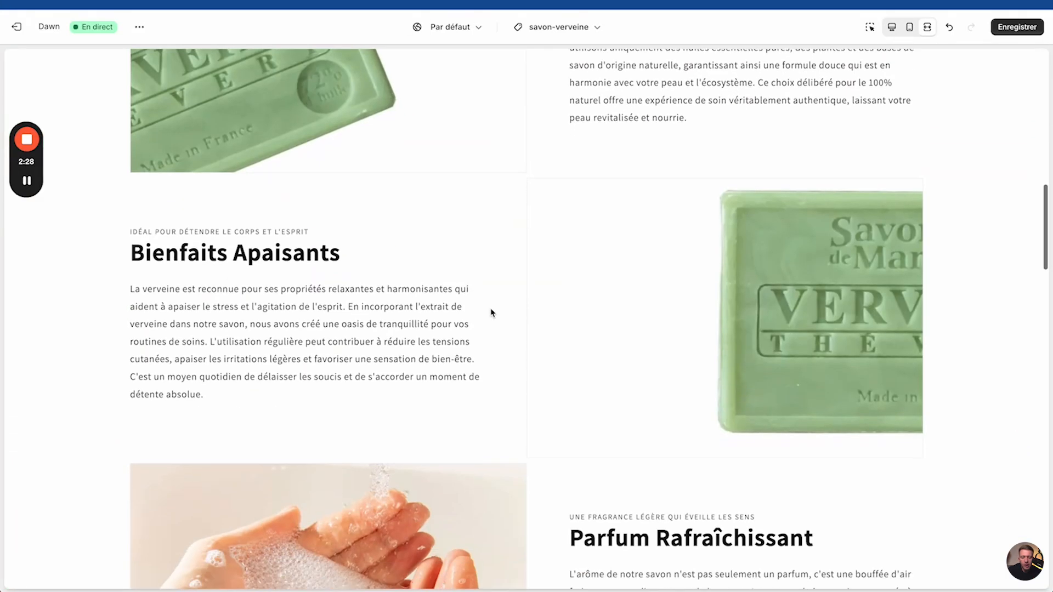
scroll(491, 313, down, 5)
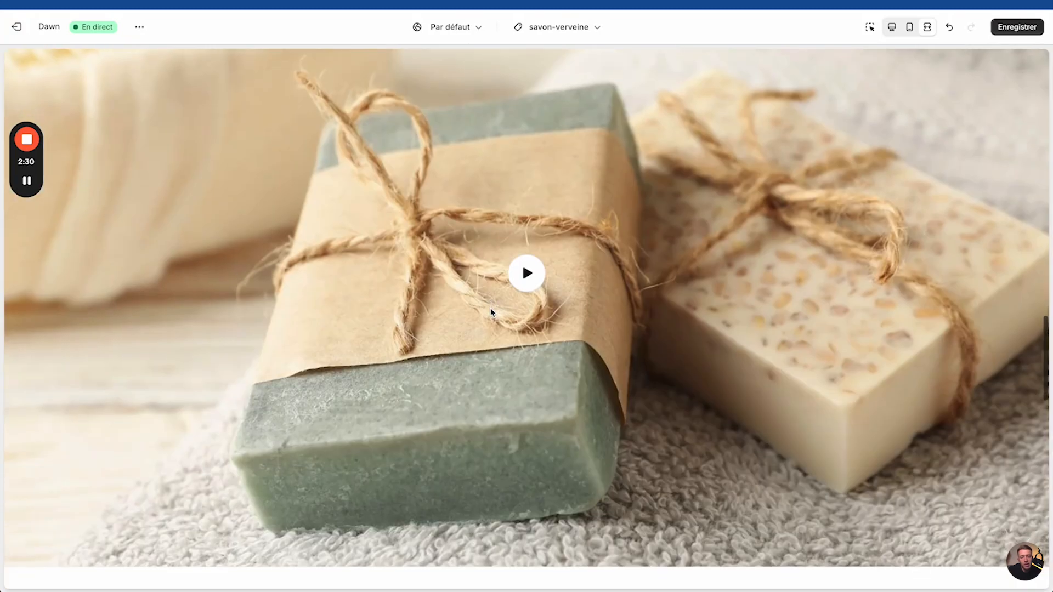
scroll(492, 313, down, 10)
scroll(461, 203, up, 4)
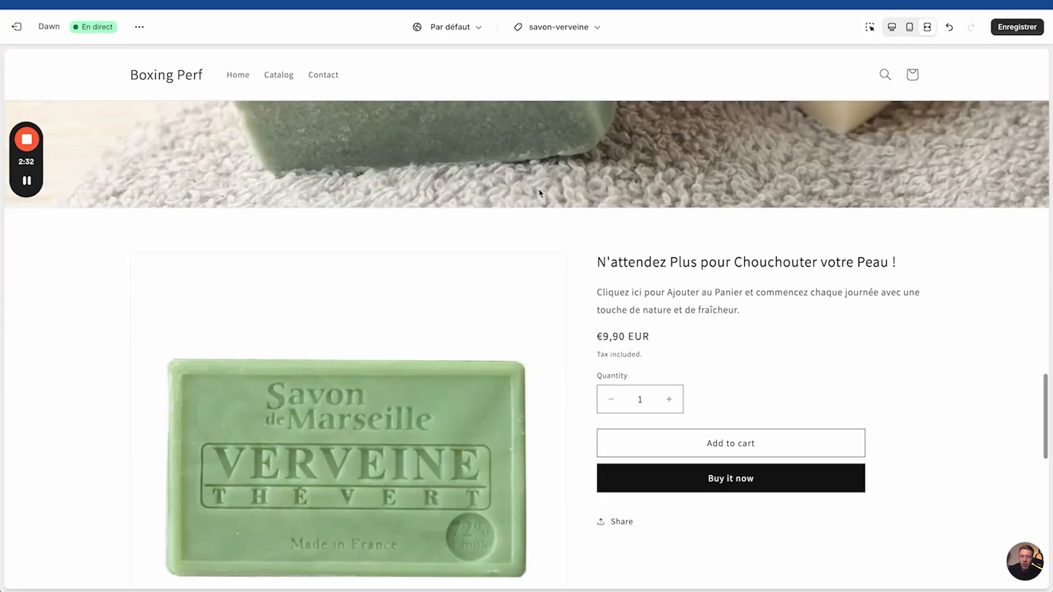
scroll(540, 193, down, 4)
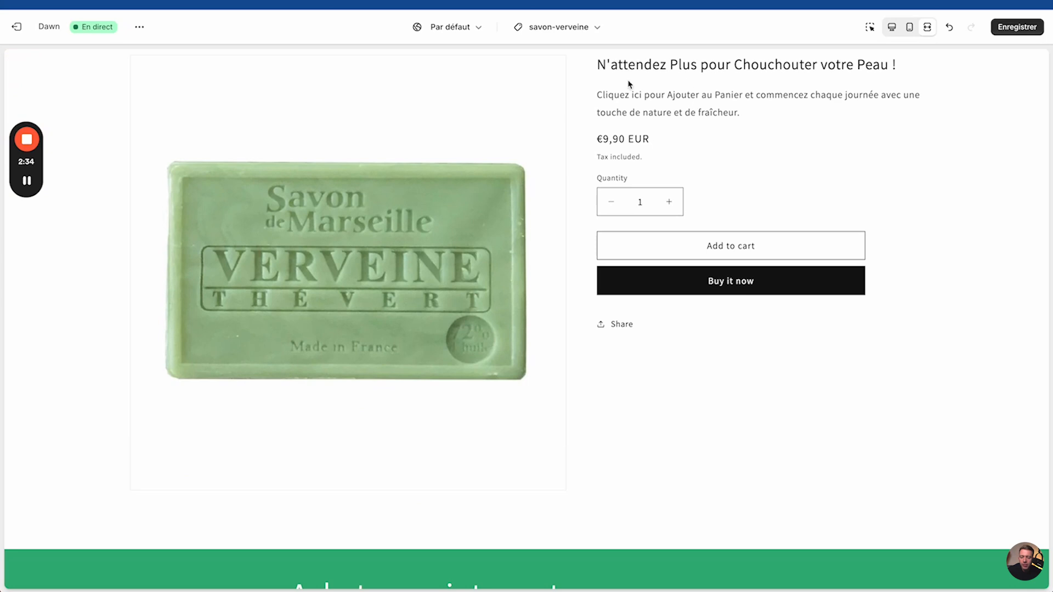
scroll(619, 230, down, 7)
scroll(448, 250, down, 4)
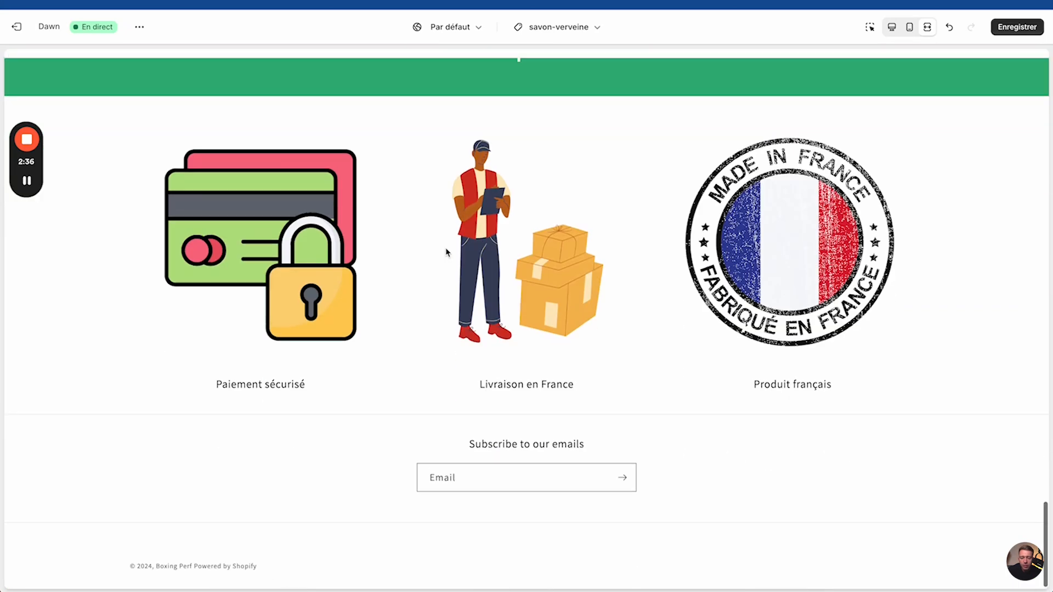
scroll(446, 251, up, 5)
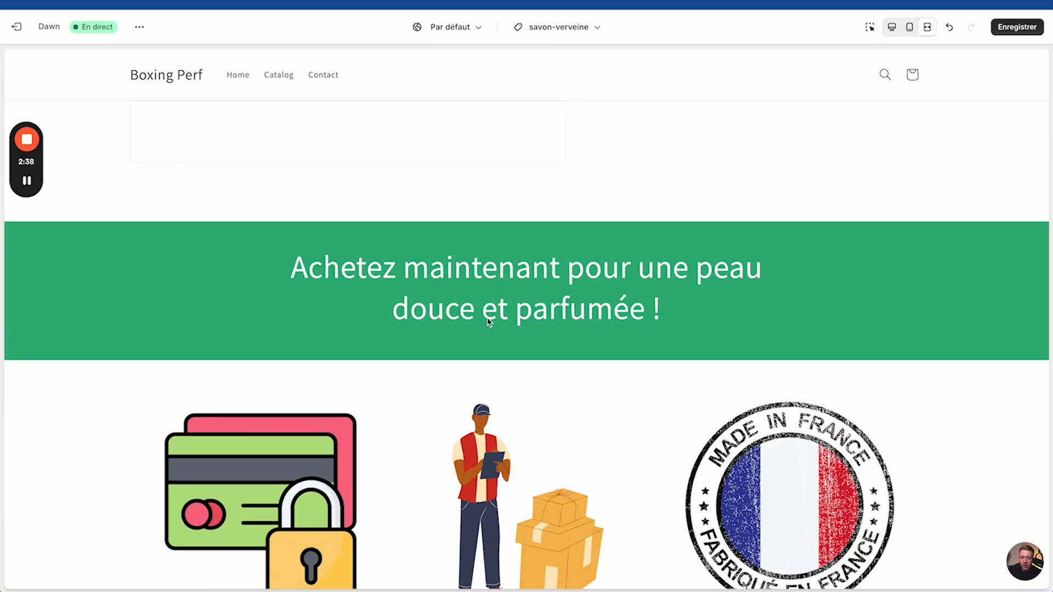
scroll(489, 322, down, 5)
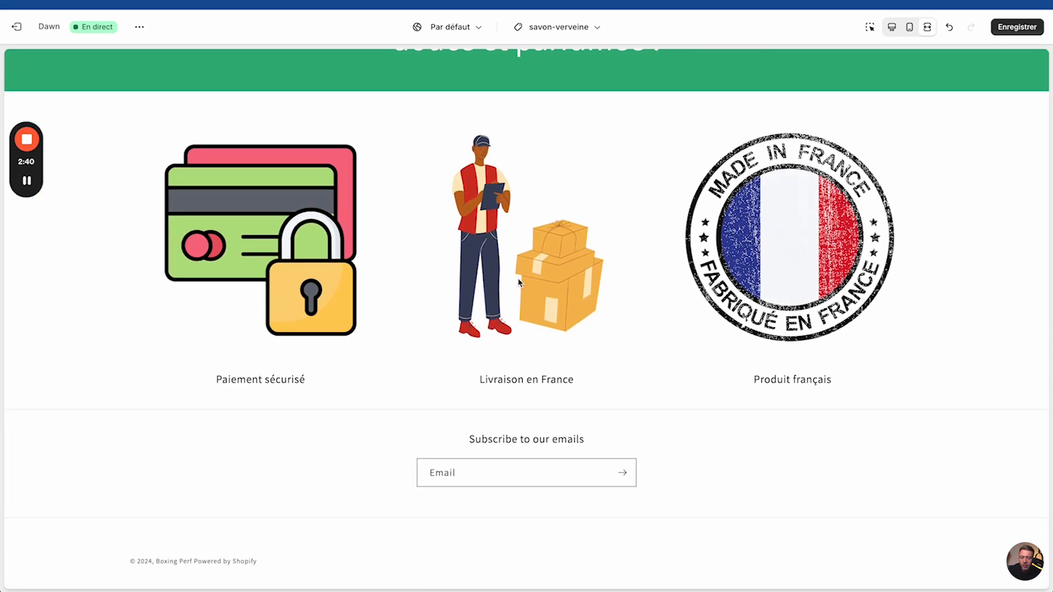
click(569, 30)
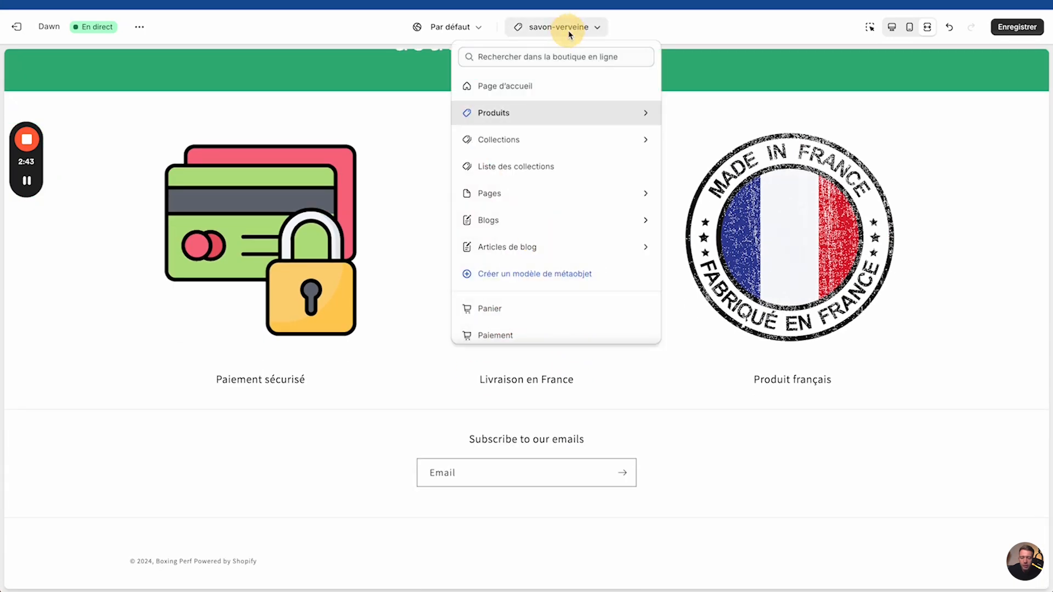
click(680, 31)
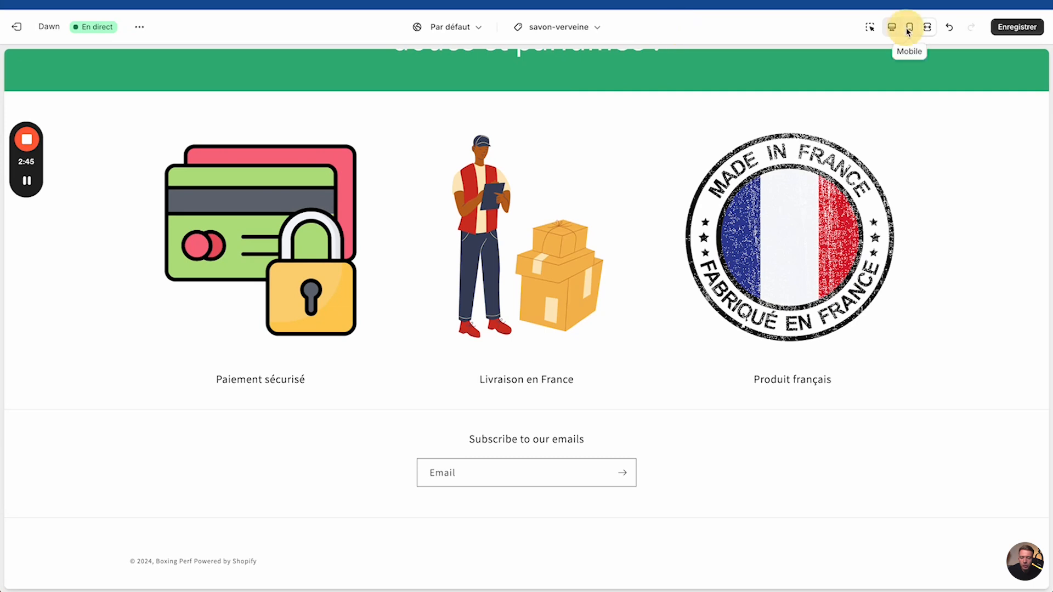
Step: Check the reassurance carousel in the mobile preview and set the Multicolonne image ratio to Square
click(909, 27)
scroll(575, 452, down, 10)
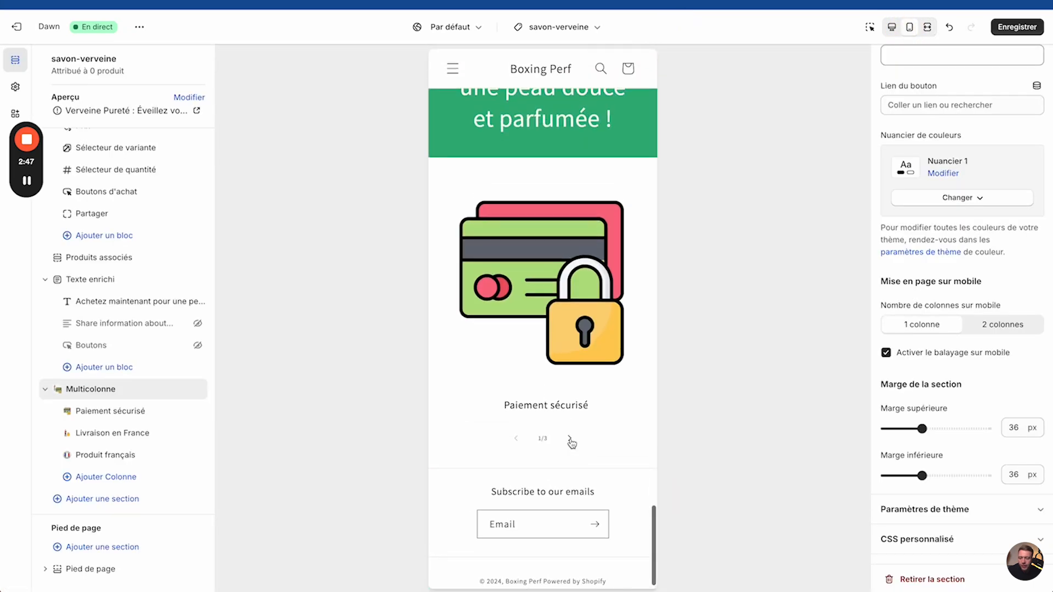
click(570, 439)
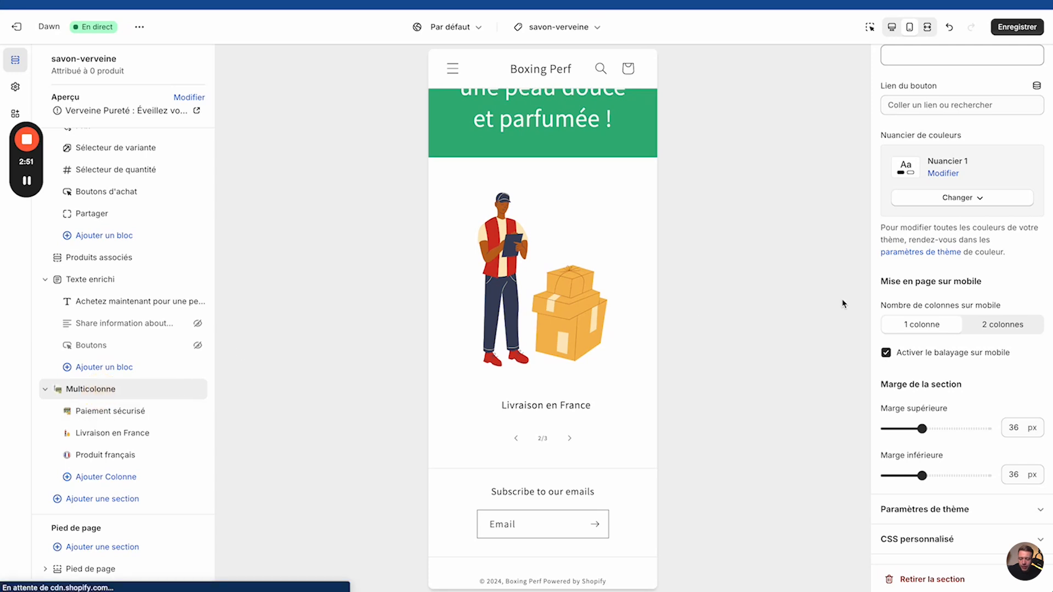
scroll(1012, 218, up, 8)
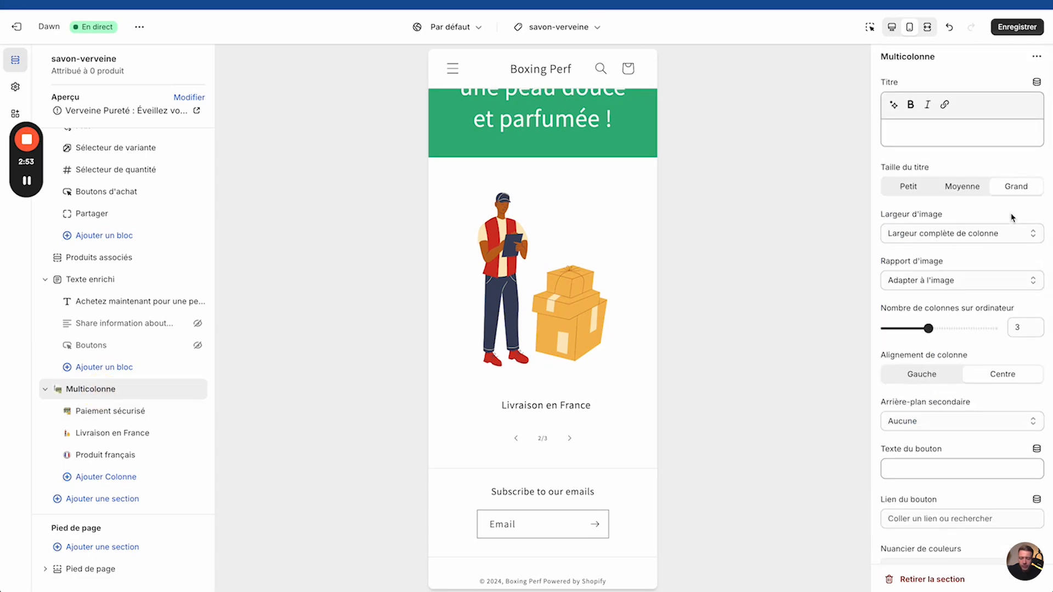
click(968, 278)
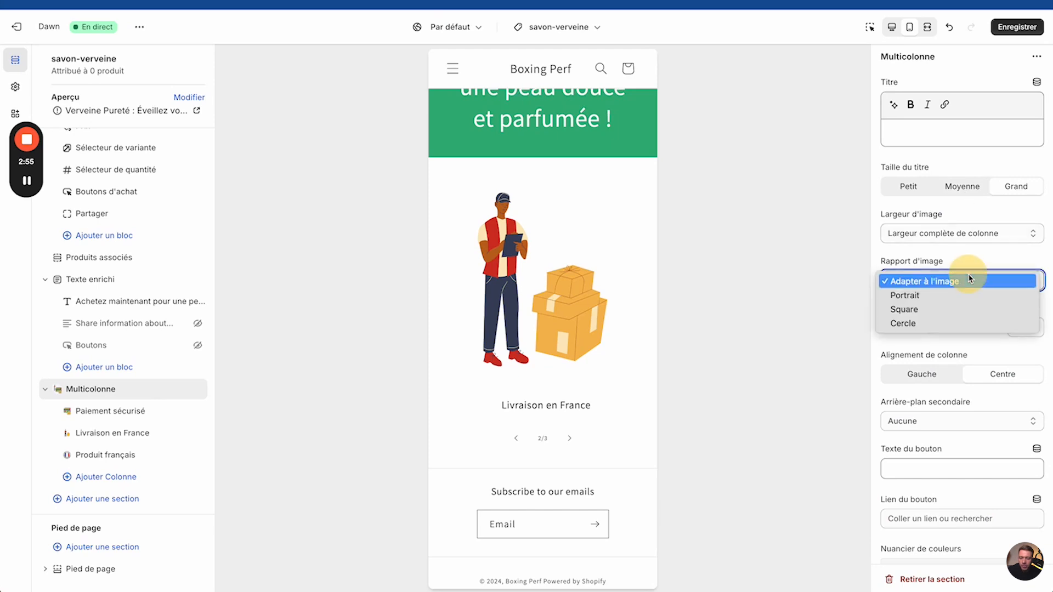
click(956, 308)
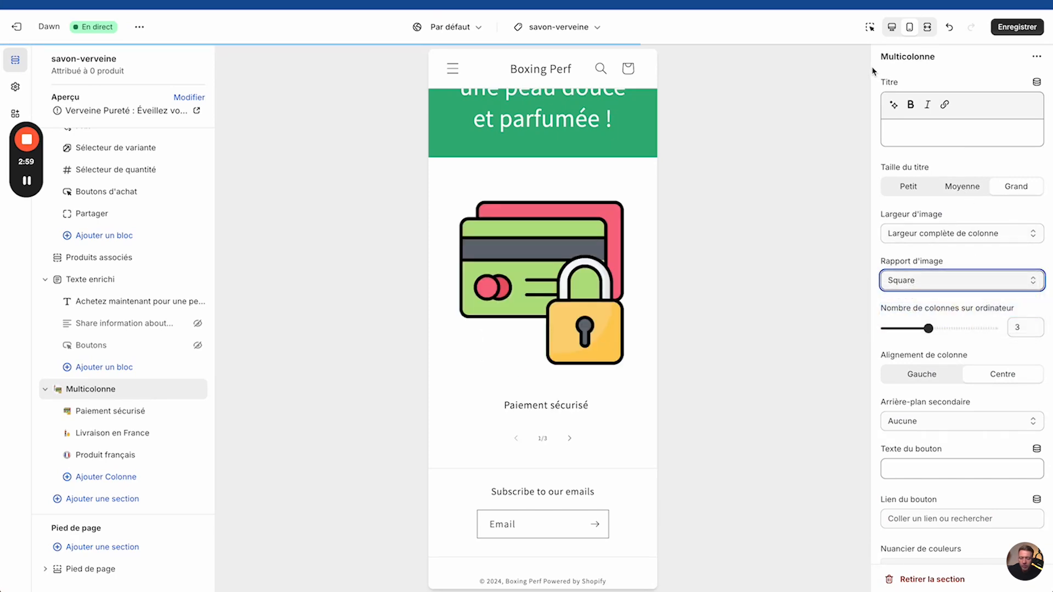
Step: Examine the reassurance columns and green banner in the desktop and full-width previews, and look over the Multicolonne settings
click(892, 26)
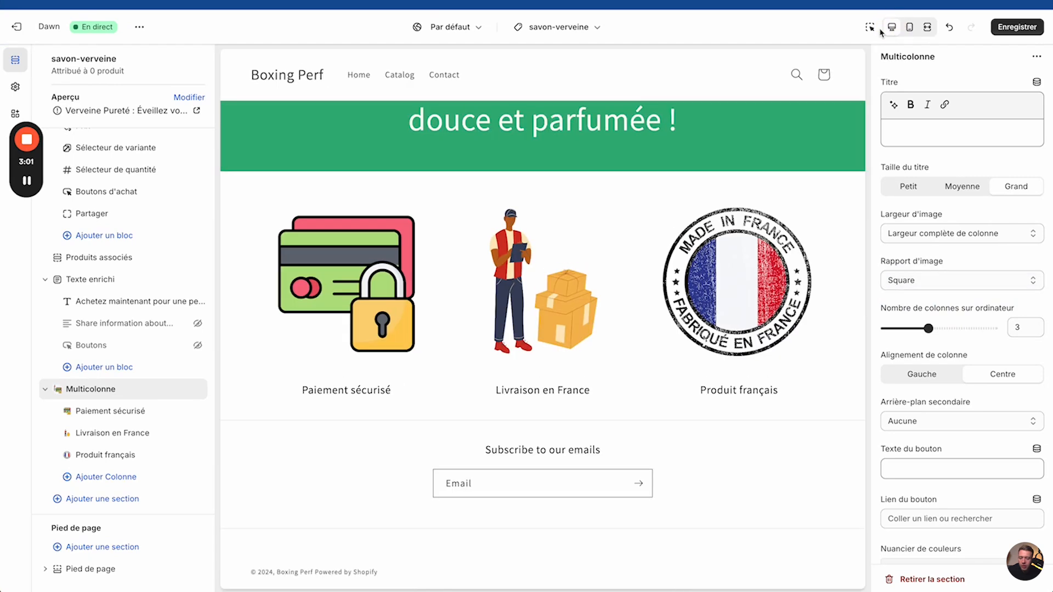
click(935, 30)
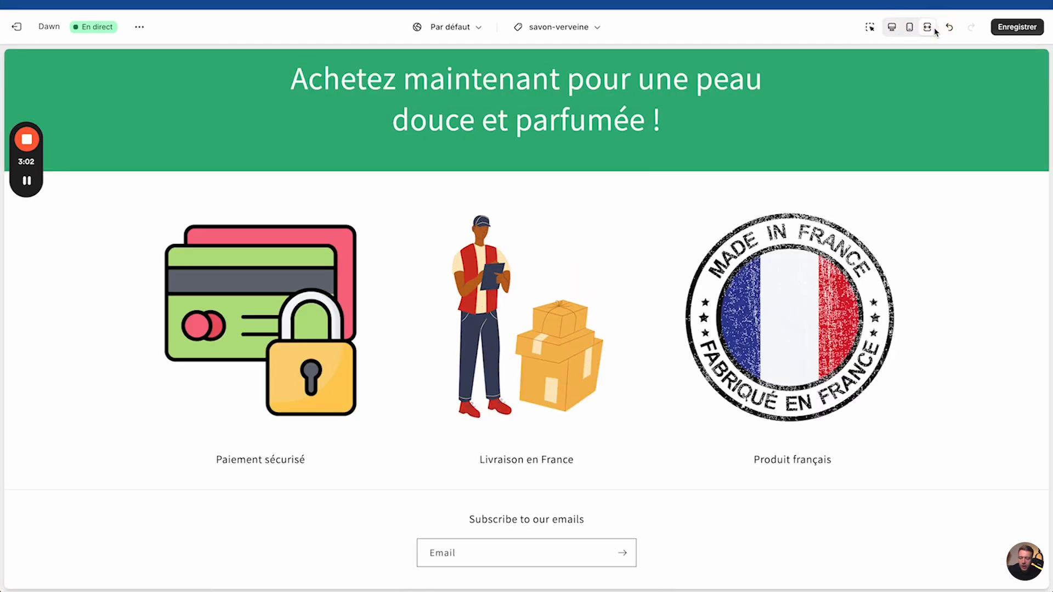
click(889, 27)
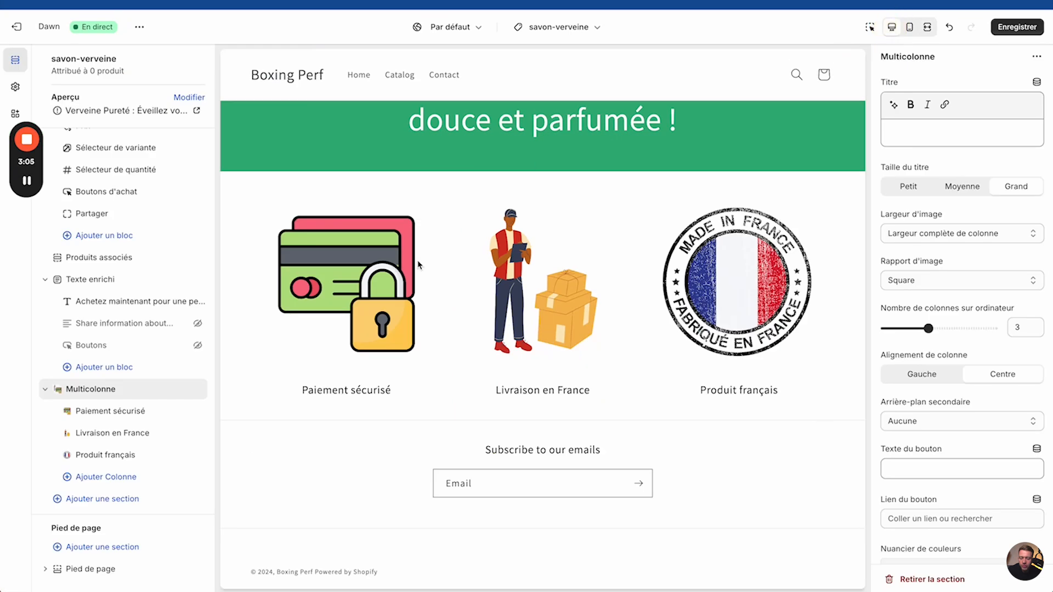
scroll(885, 454, down, 8)
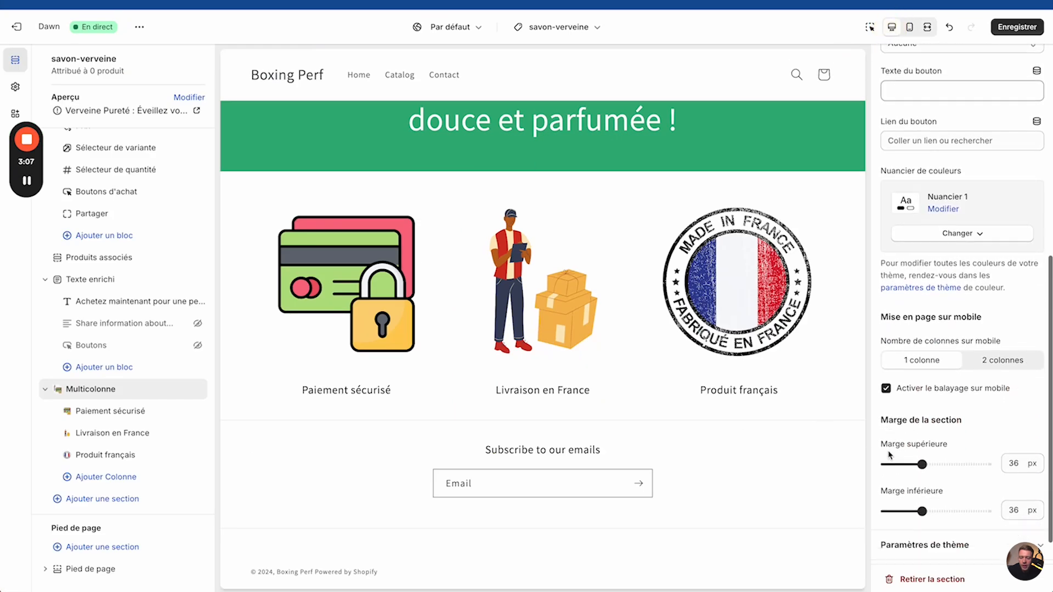
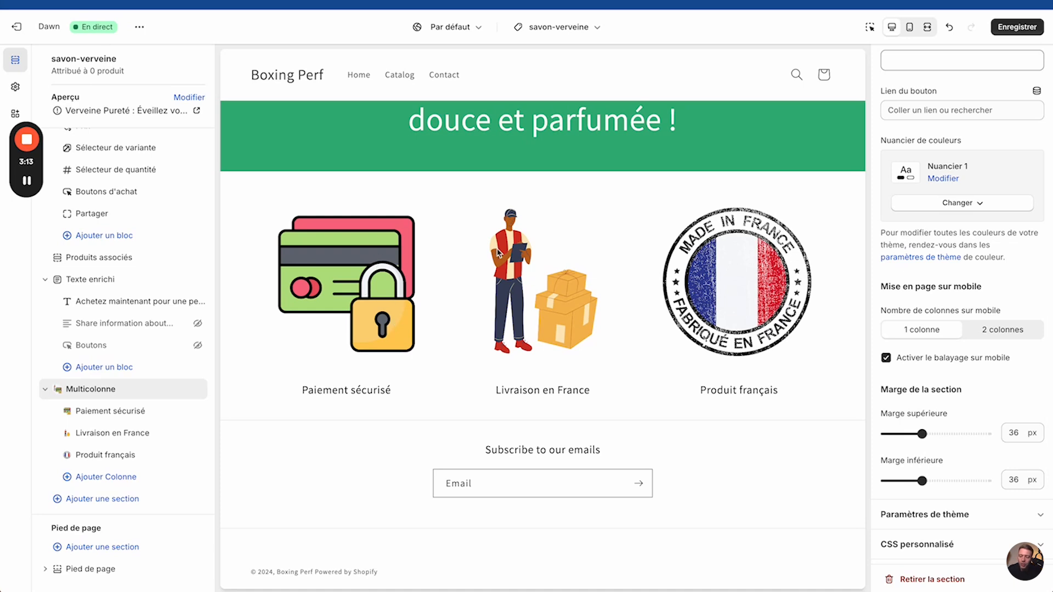
scroll(498, 253, up, 6)
scroll(498, 253, down, 3)
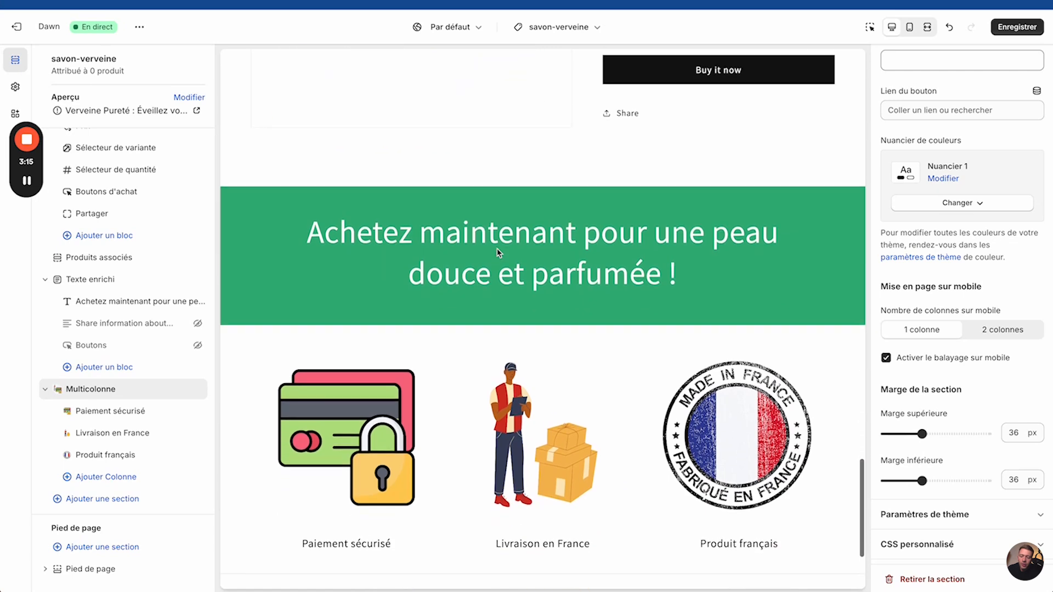
scroll(498, 253, up, 3)
Step: Switch to the Canva design containing the delivery and secure payment illustrations
click(319, 1)
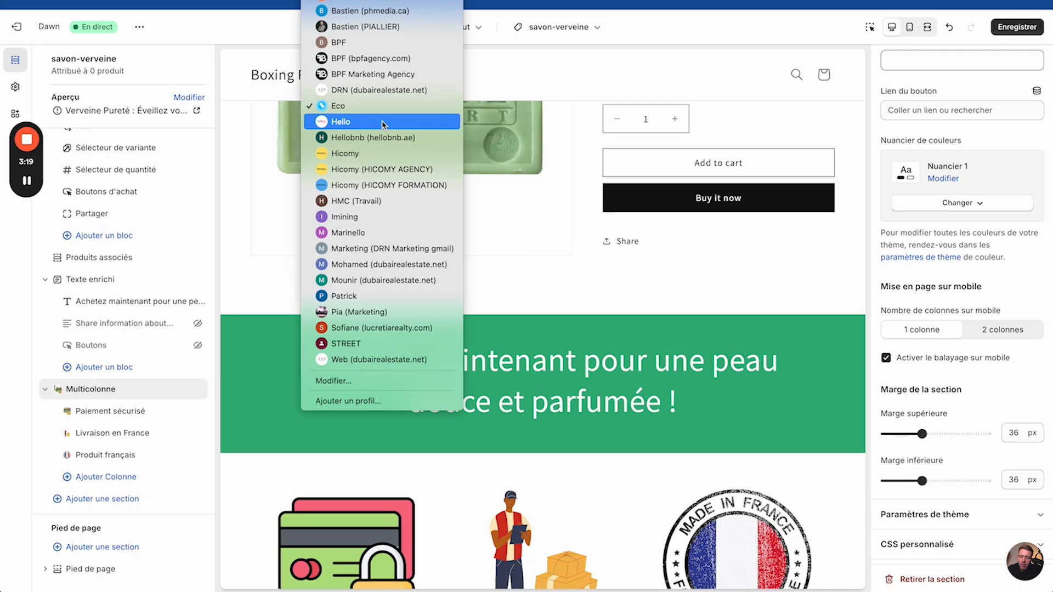
key(ctrl+Up)
click(332, 97)
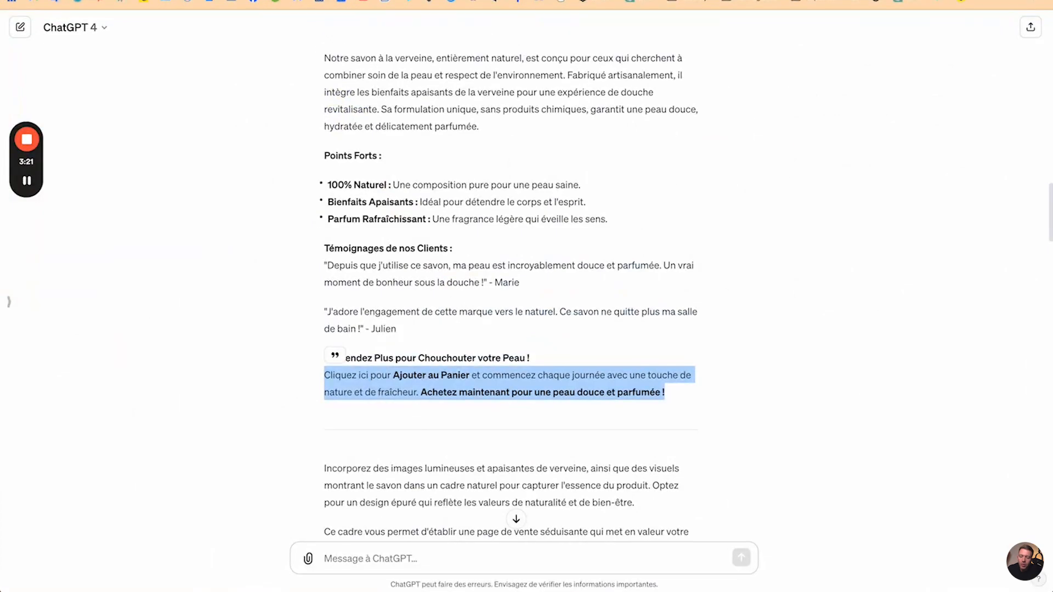
key(ctrl+Tab)
scroll(439, 130, up, 5)
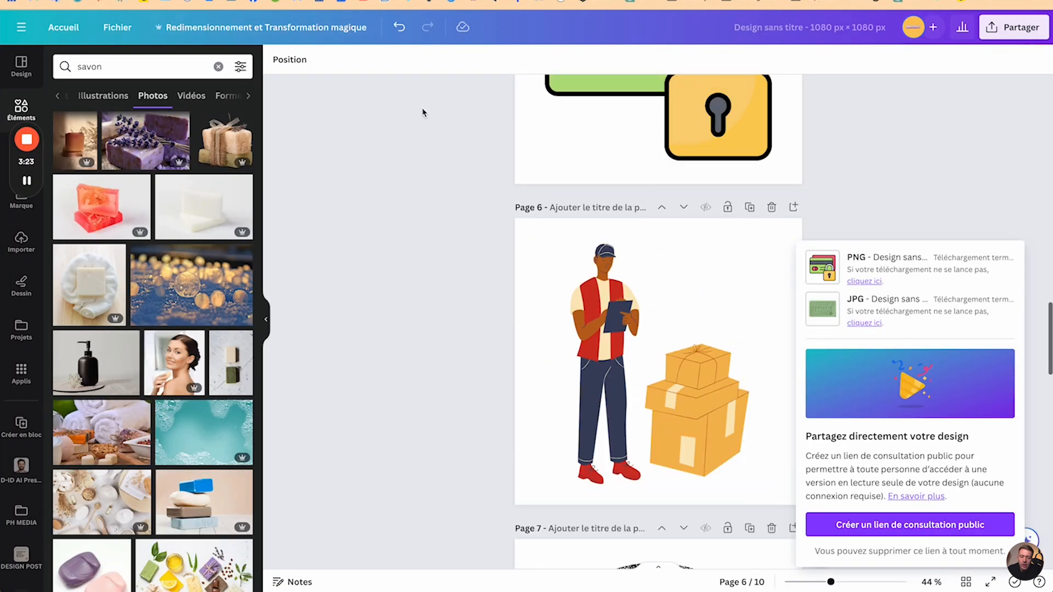
Step: Start a custom-dimension resize of the design and set the width to 300 px
click(263, 27)
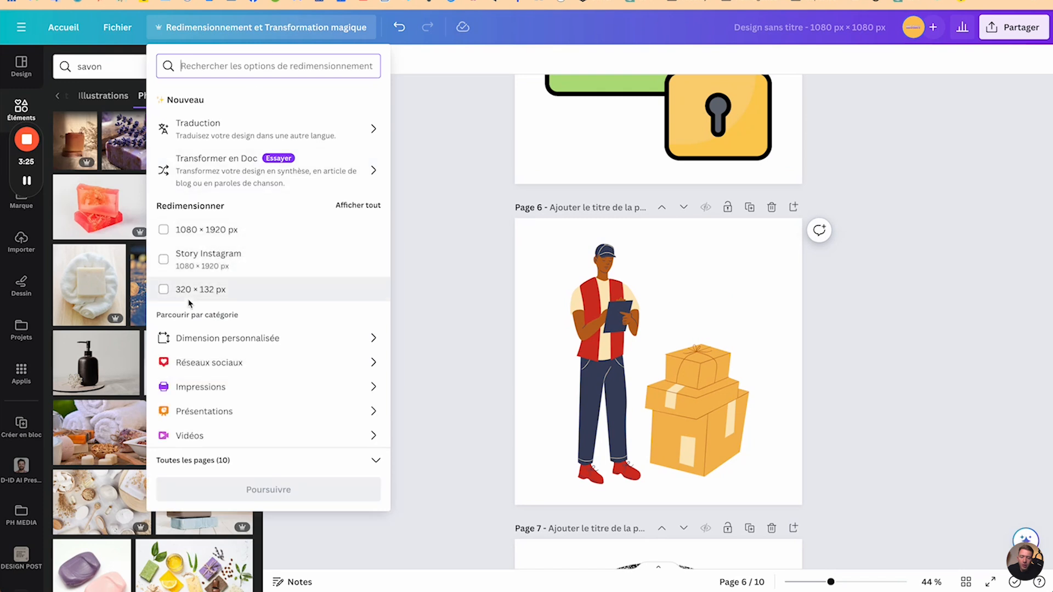
click(209, 338)
double_click(193, 141)
text(4)
key(BackSpace)
text(3)
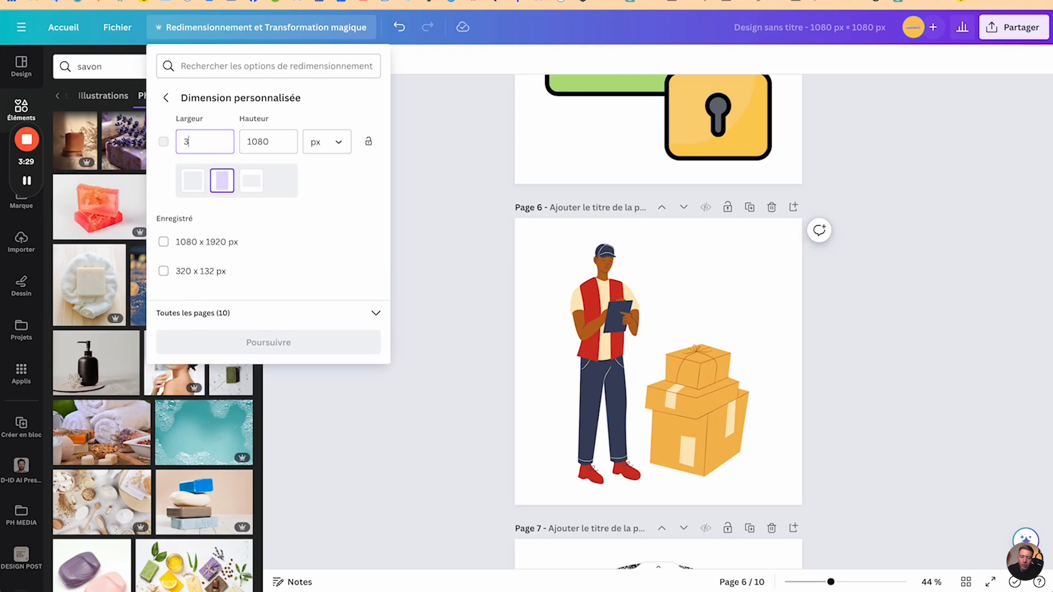
text(00)
key(Return)
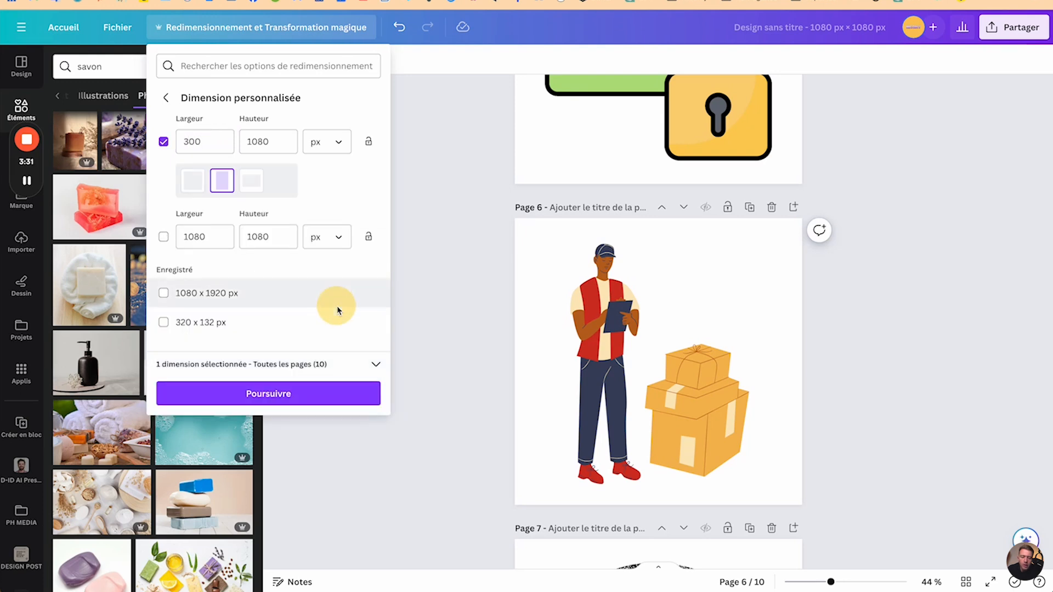
Step: Clear the all-pages selection for the resize and include the delivery and Made in France pages, 6 and 7
click(324, 367)
click(336, 436)
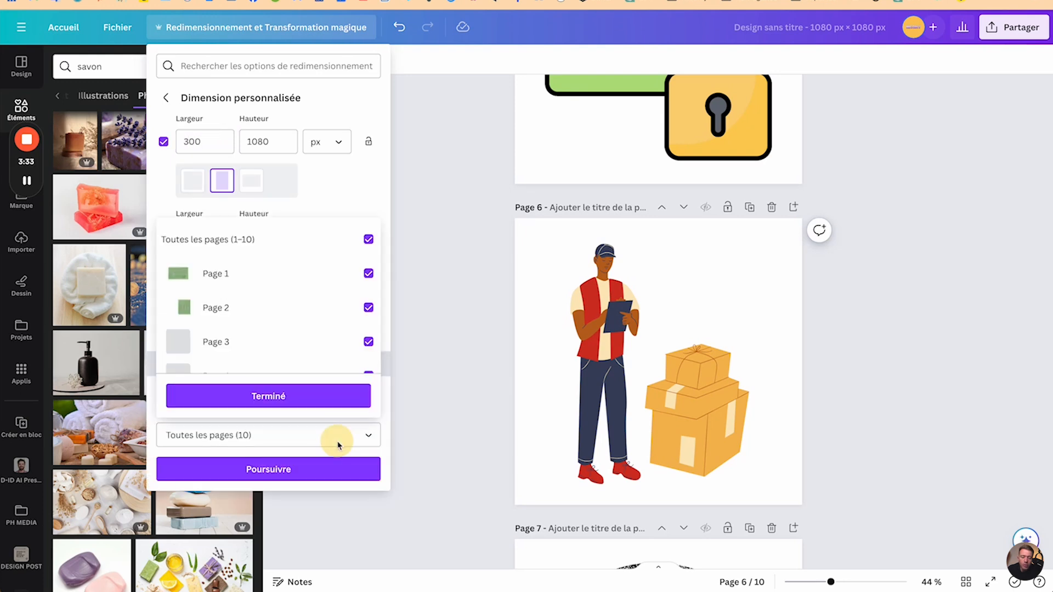
scroll(282, 303, down, 3)
scroll(282, 305, up, 3)
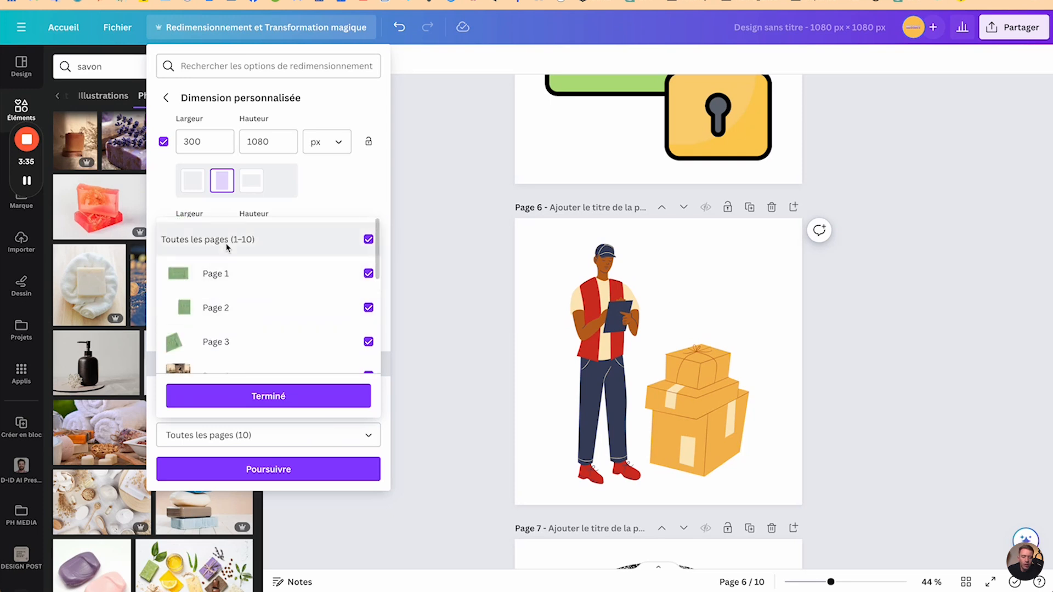
click(291, 240)
scroll(287, 298, down, 3)
click(367, 316)
click(368, 349)
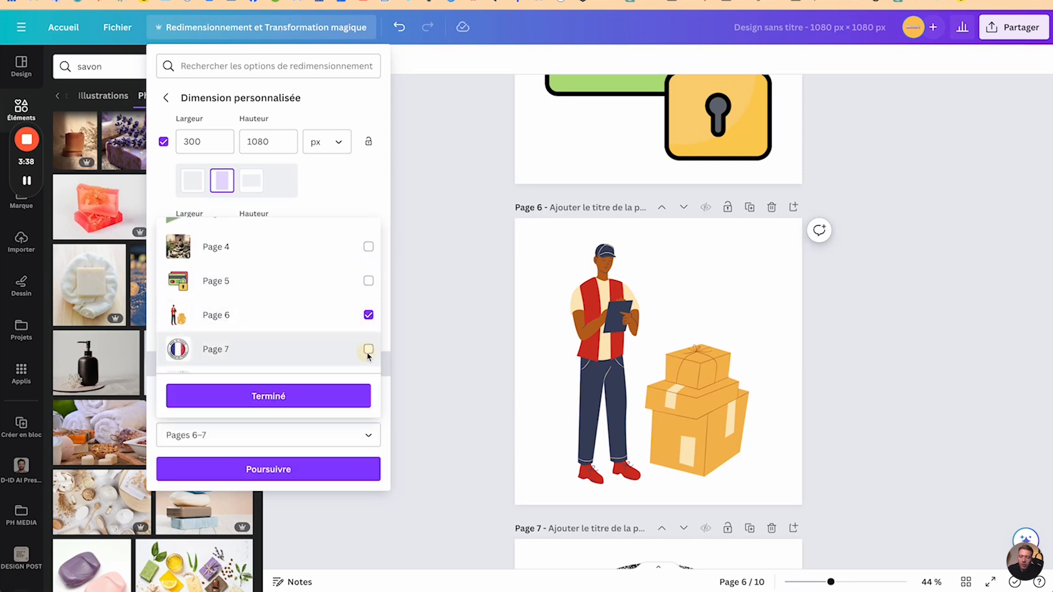
scroll(368, 345, down, 3)
scroll(361, 294, up, 2)
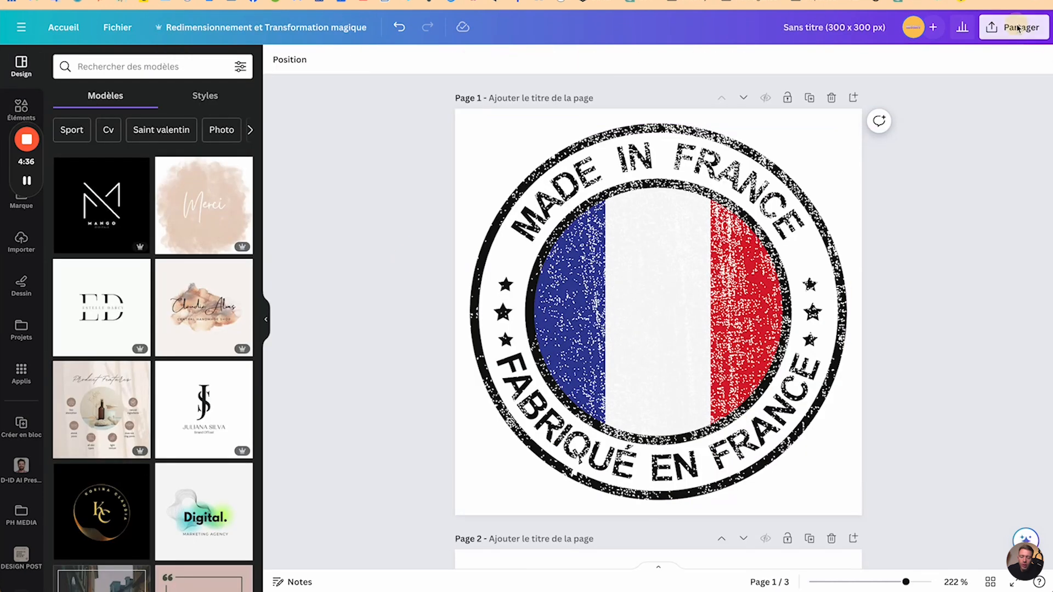
Step: Download all three pages of the 300 x 300 px design as PNG with a transparent background
click(1018, 27)
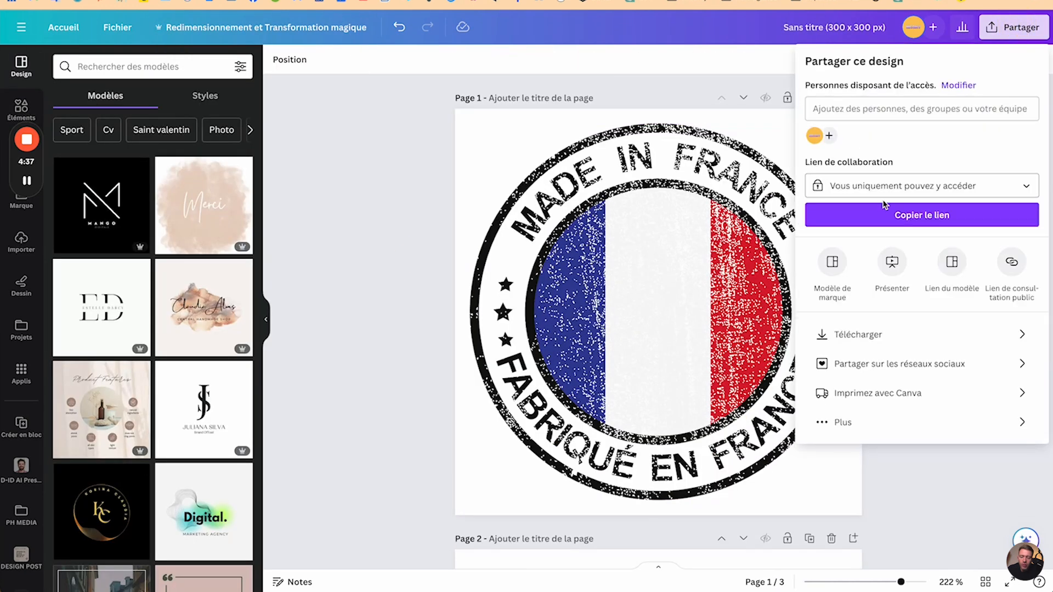
click(871, 332)
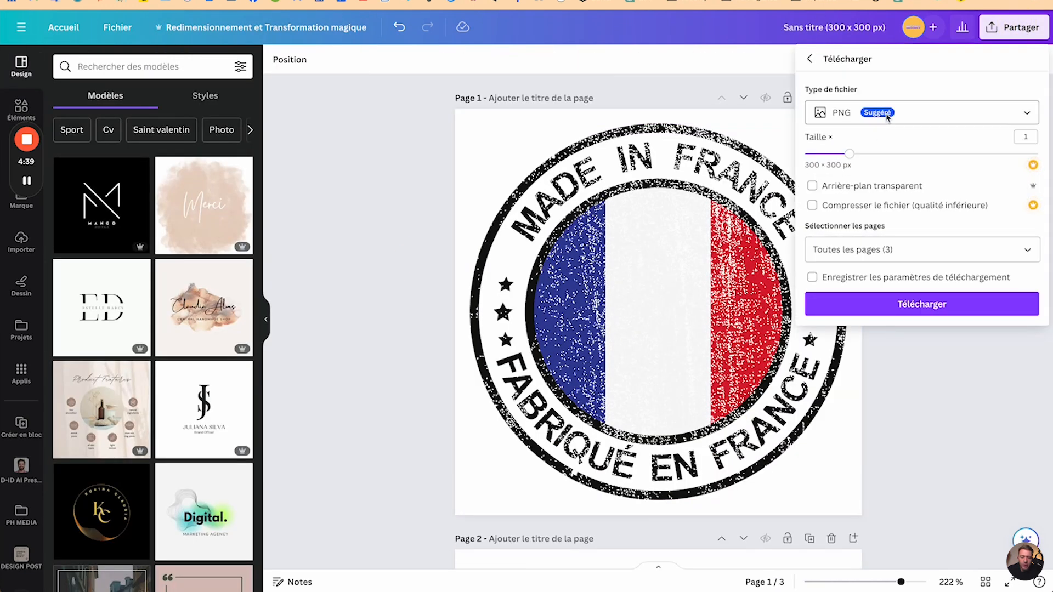
click(834, 187)
click(921, 303)
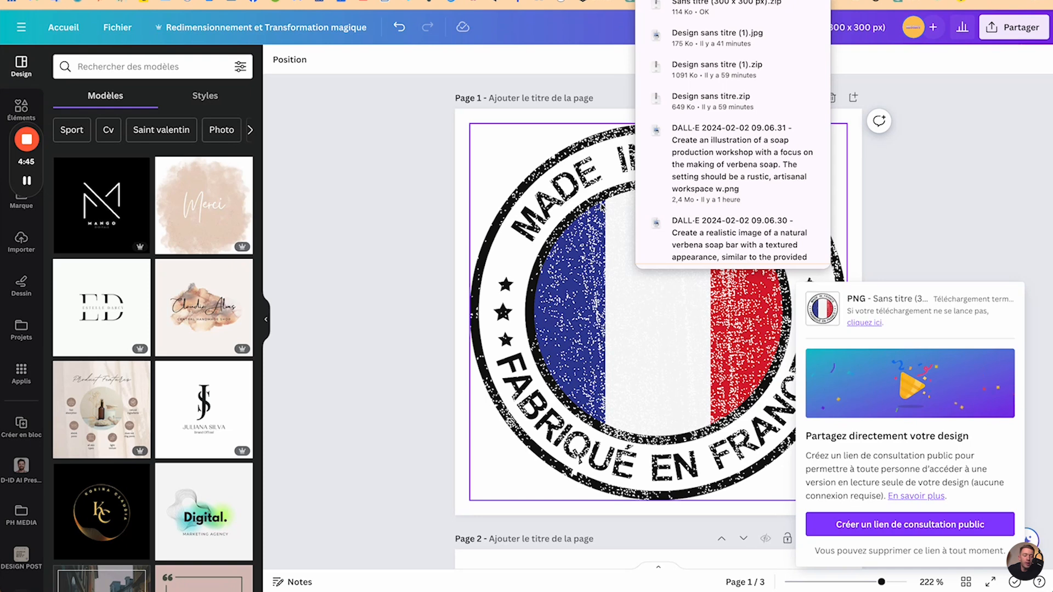
Step: Return to the Shopify theme editor and remove the current image from the Paiement sécurisé column
key(ctrl+Up)
click(386, 230)
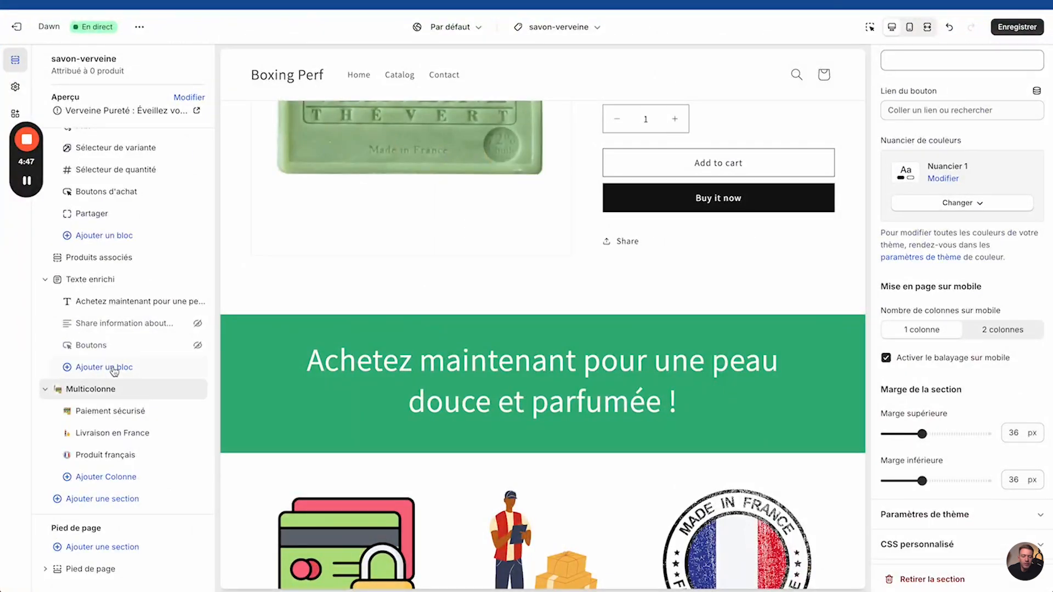
click(68, 410)
click(1003, 177)
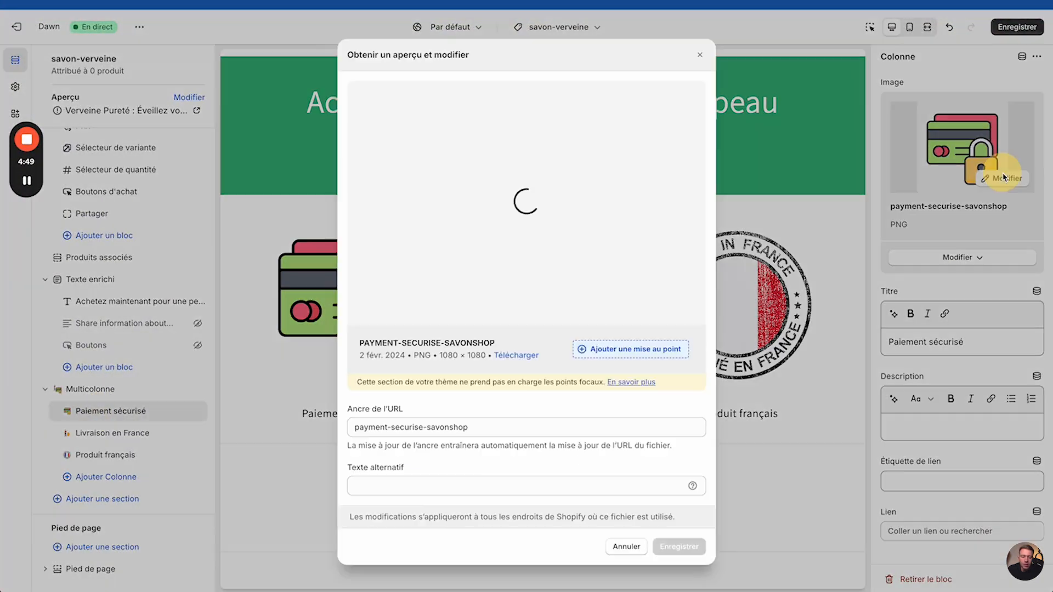
click(637, 547)
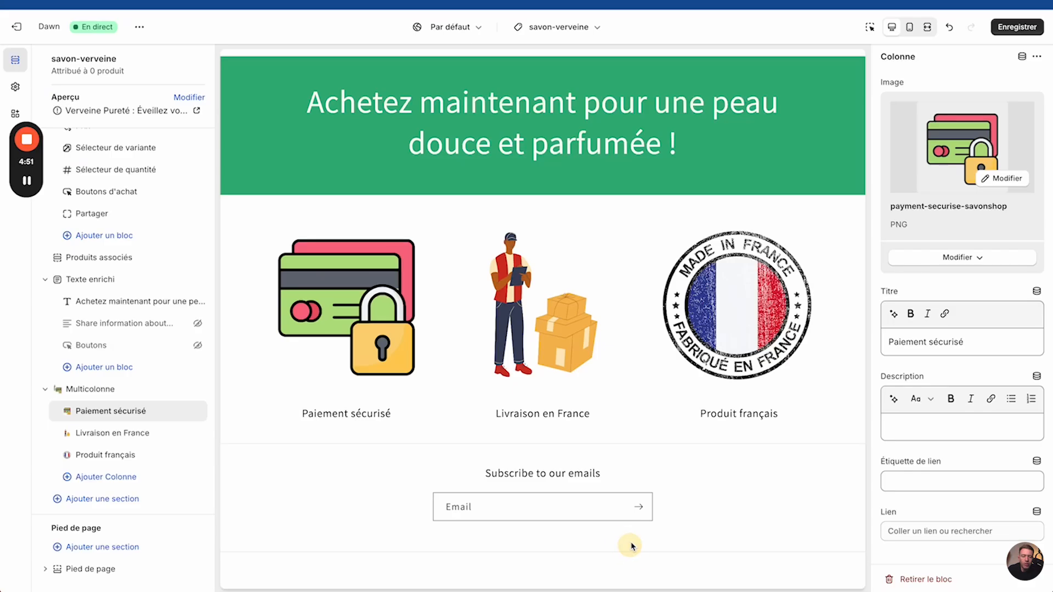
click(953, 258)
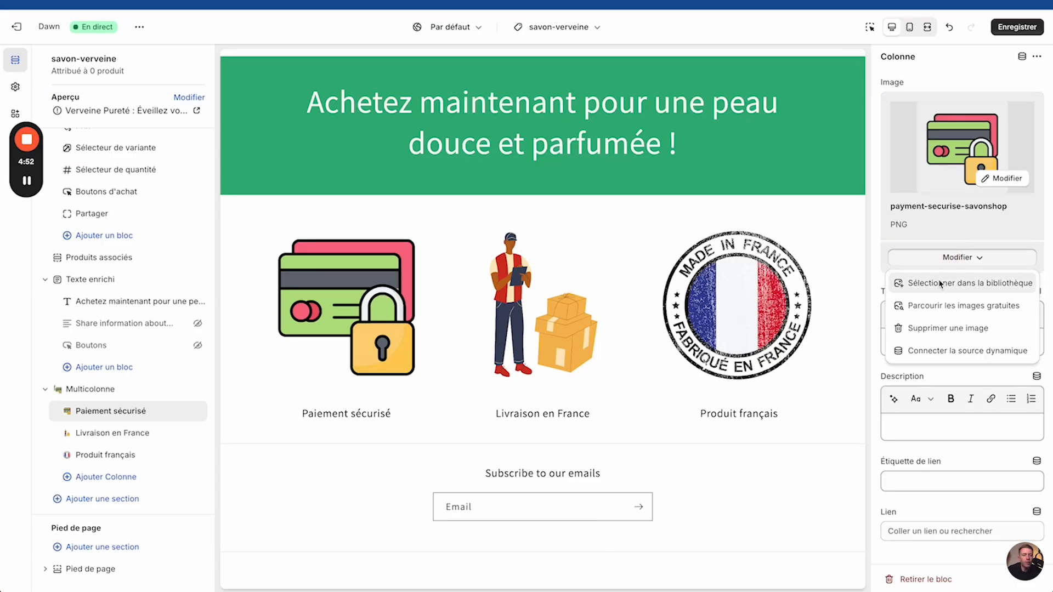
click(927, 328)
Step: Start adding a new image to the column and extract Sans titre (300 x 300 px).zip in the Téléchargements folder with Finder
click(950, 114)
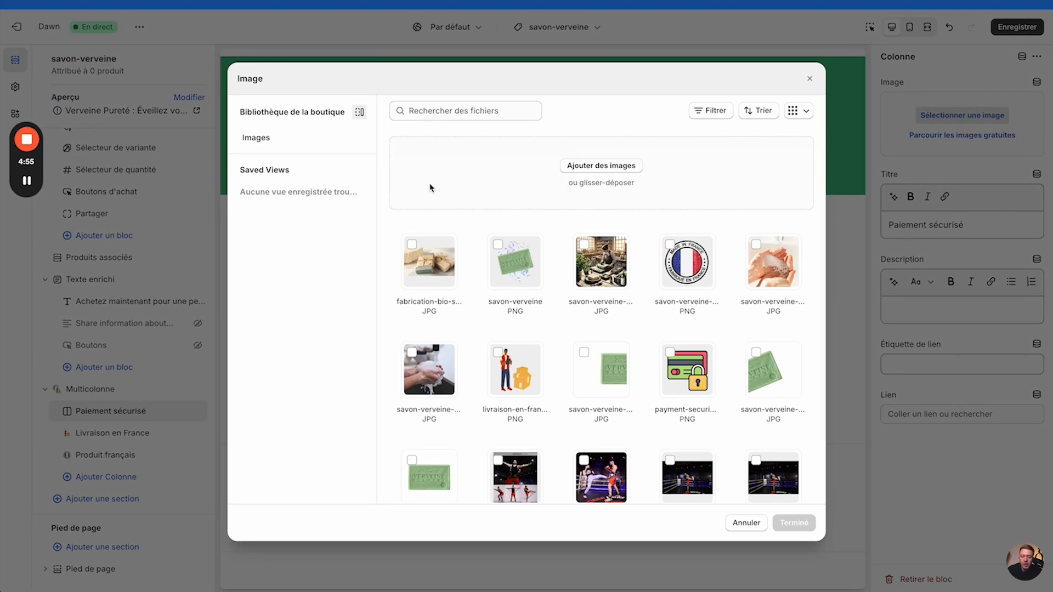
click(584, 165)
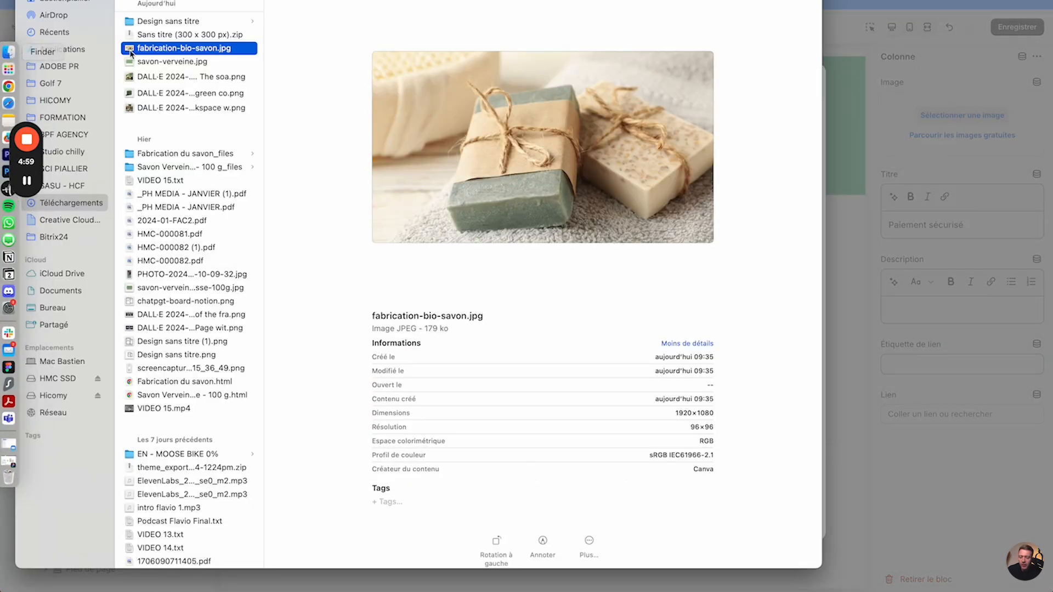
click(157, 34)
double_click(157, 34)
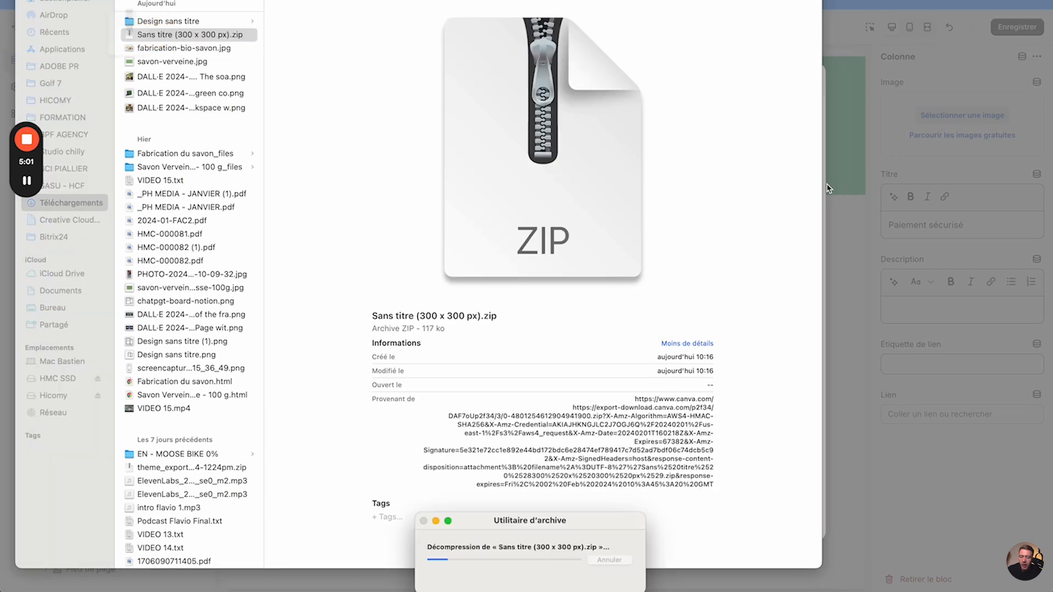
click(827, 185)
Step: Upload 2.png from the Sans titre (300 x 300 px) folder to the Paiement sécurisé column and check it in the full-width preview
click(437, 179)
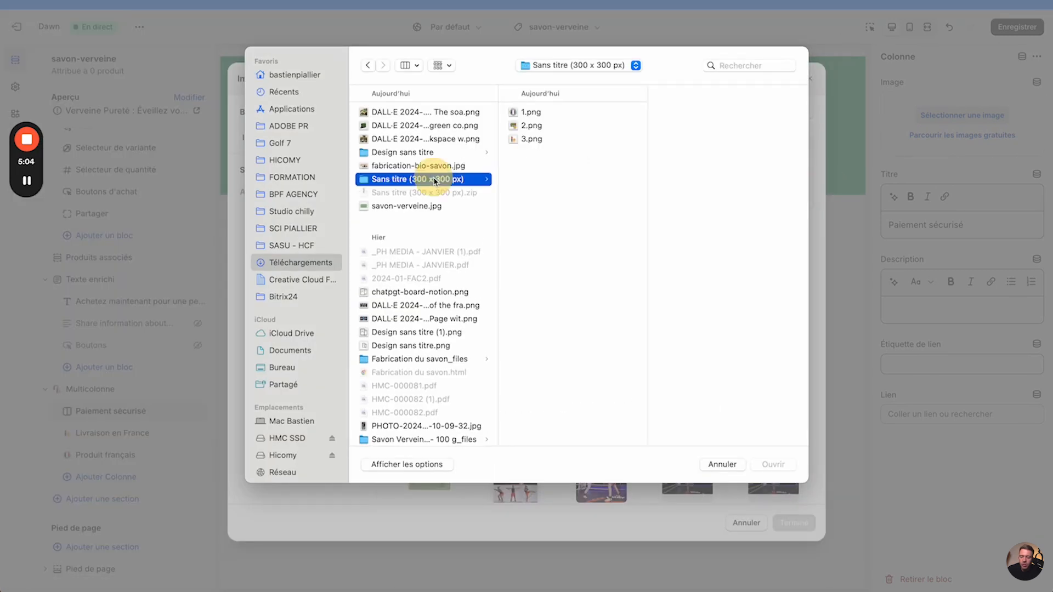
click(529, 112)
click(531, 127)
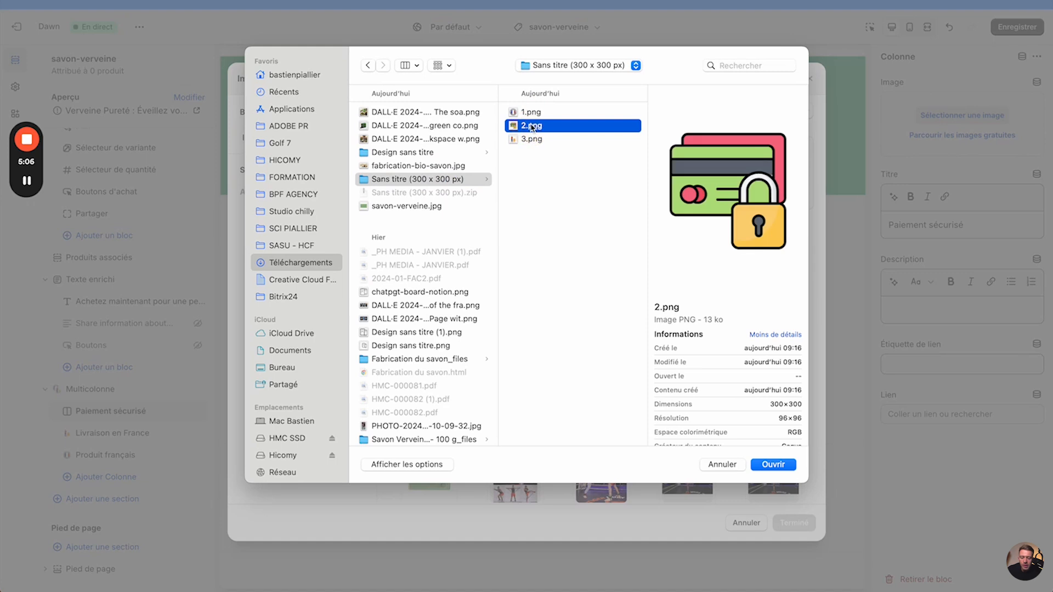
click(773, 464)
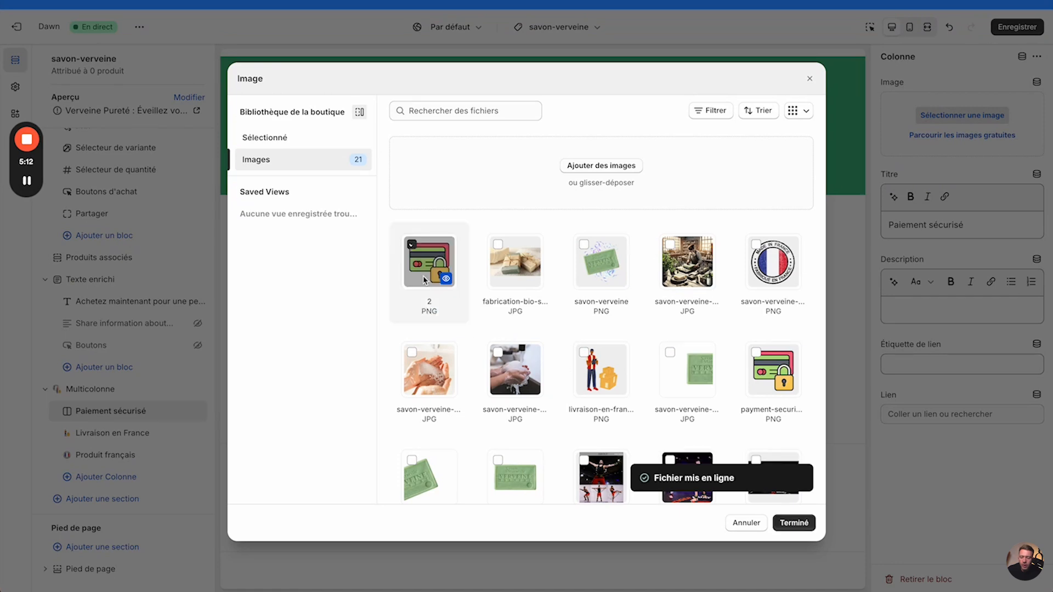
click(796, 521)
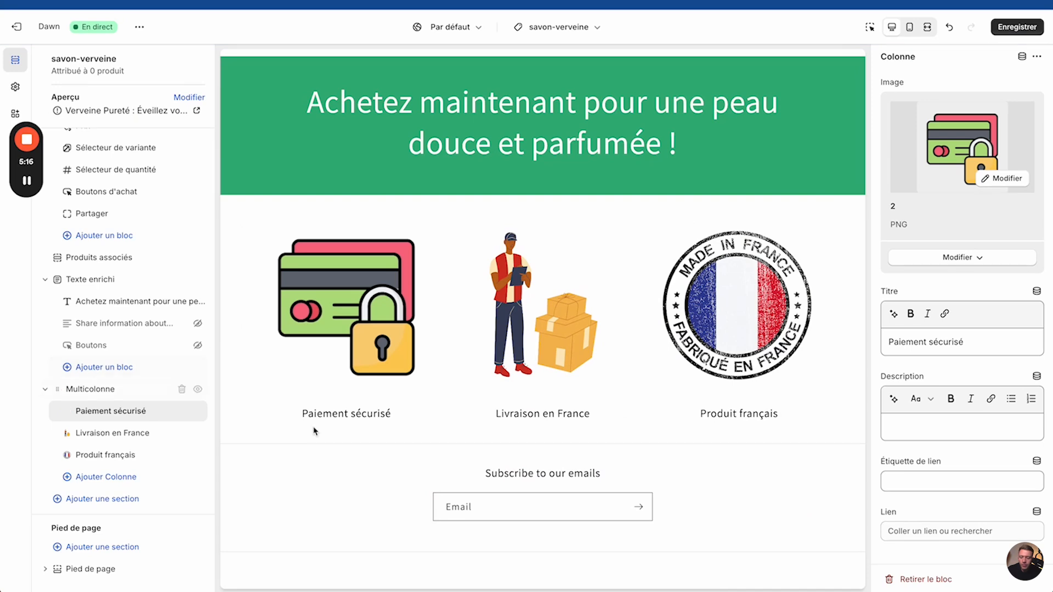
click(927, 27)
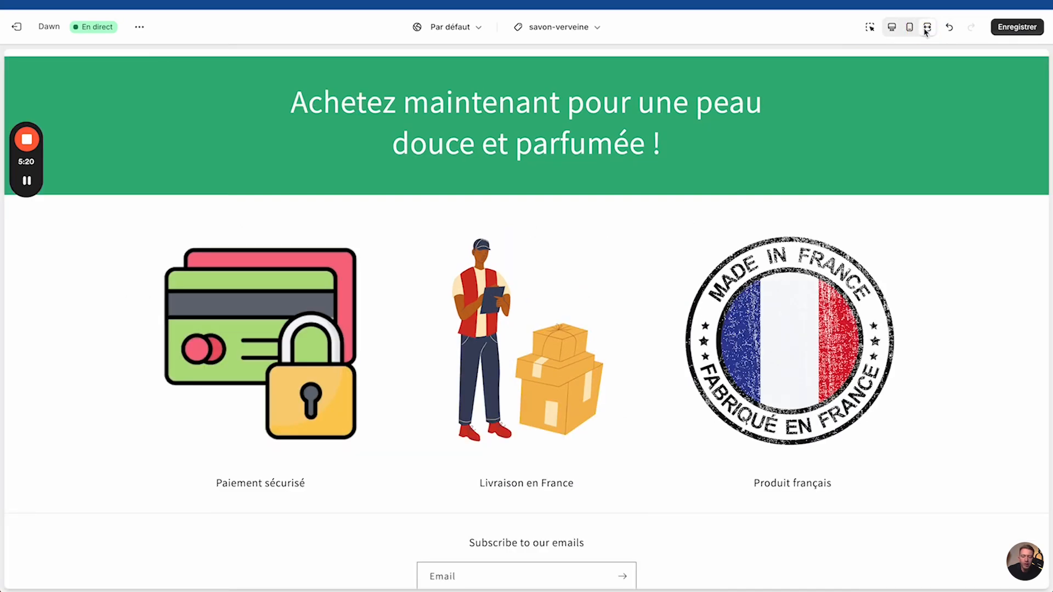
click(926, 28)
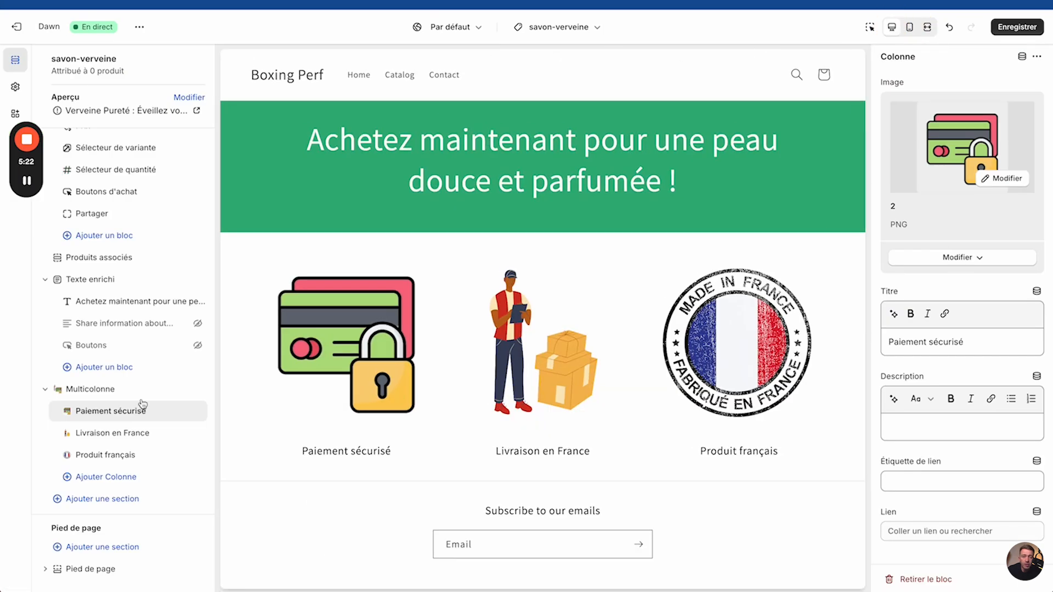
Step: Remove the current image from the Livraison en France column
click(107, 433)
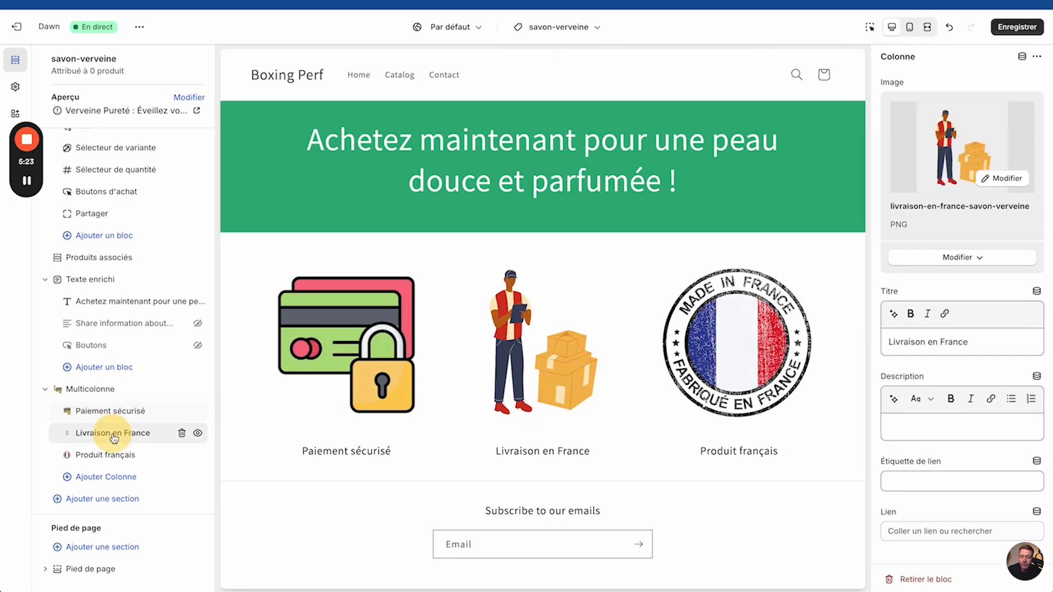
click(1005, 179)
click(706, 56)
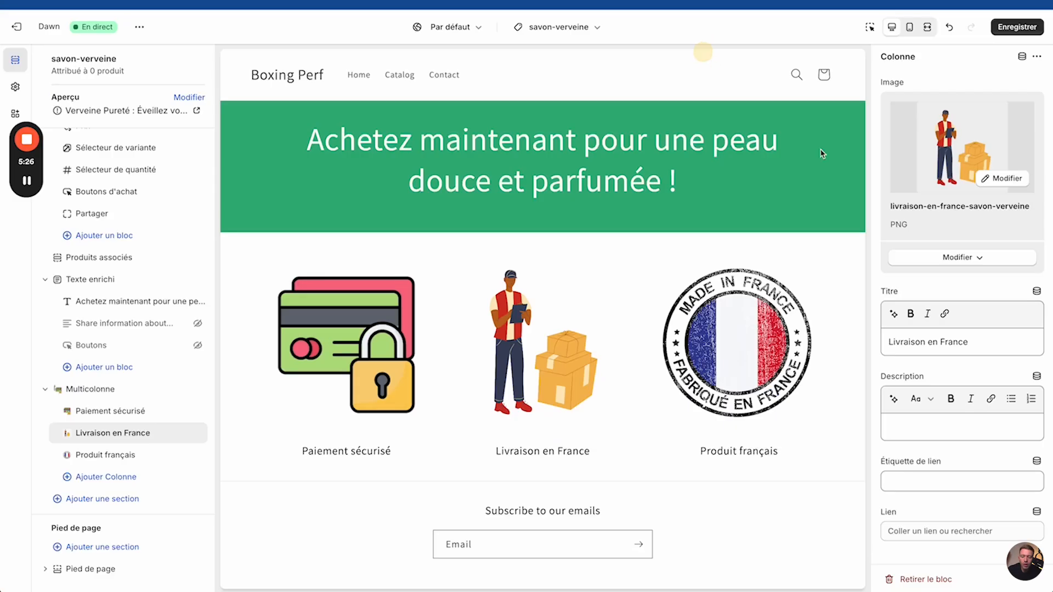
click(960, 258)
click(934, 329)
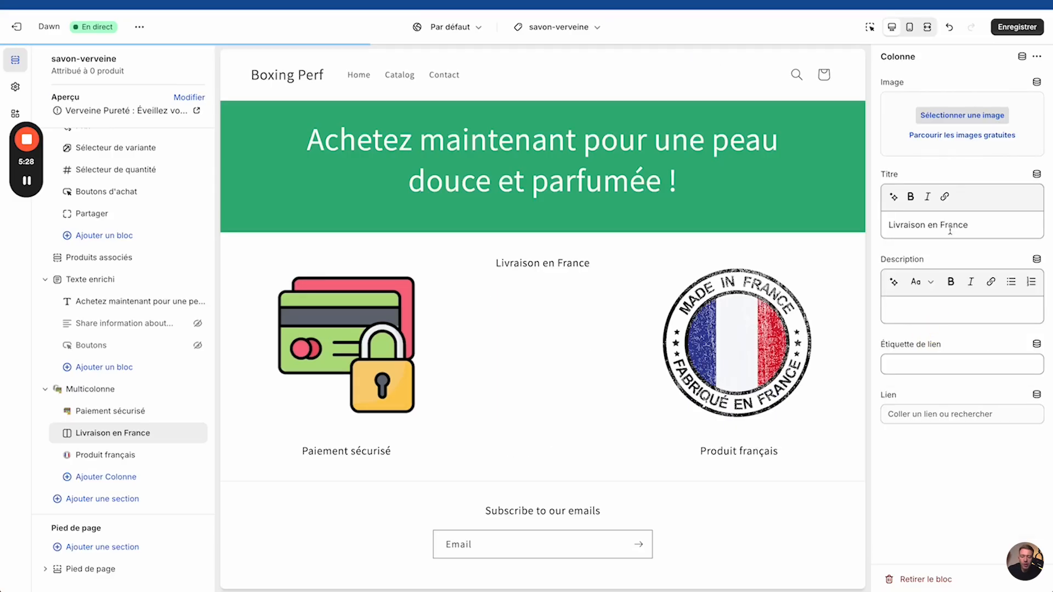
Step: Upload 3.png from the Sans titre (300 x 300 px) folder and apply it to the Livraison en France column
click(951, 114)
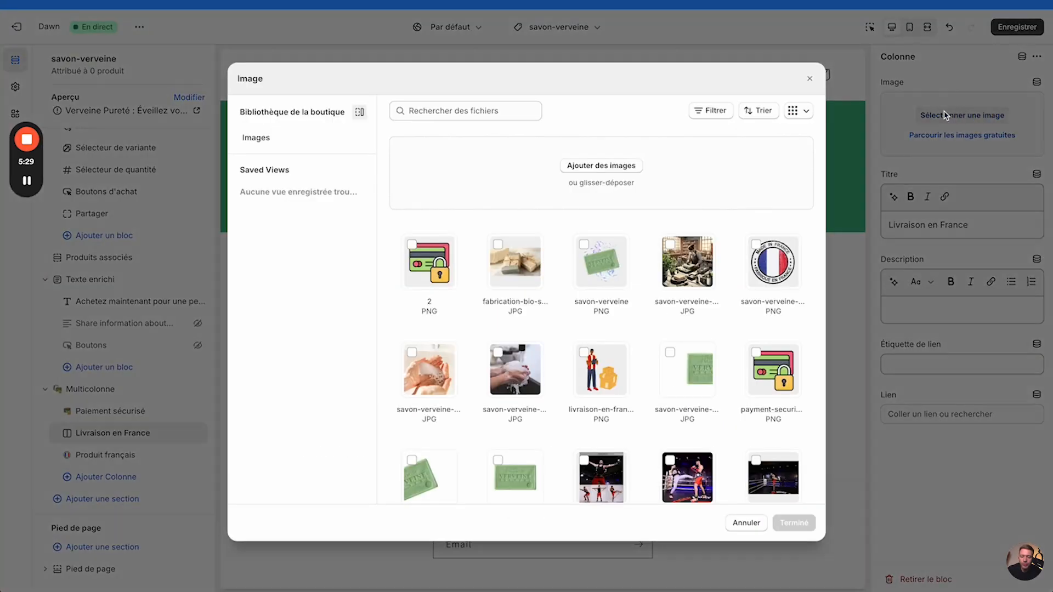
click(570, 176)
click(531, 125)
click(532, 143)
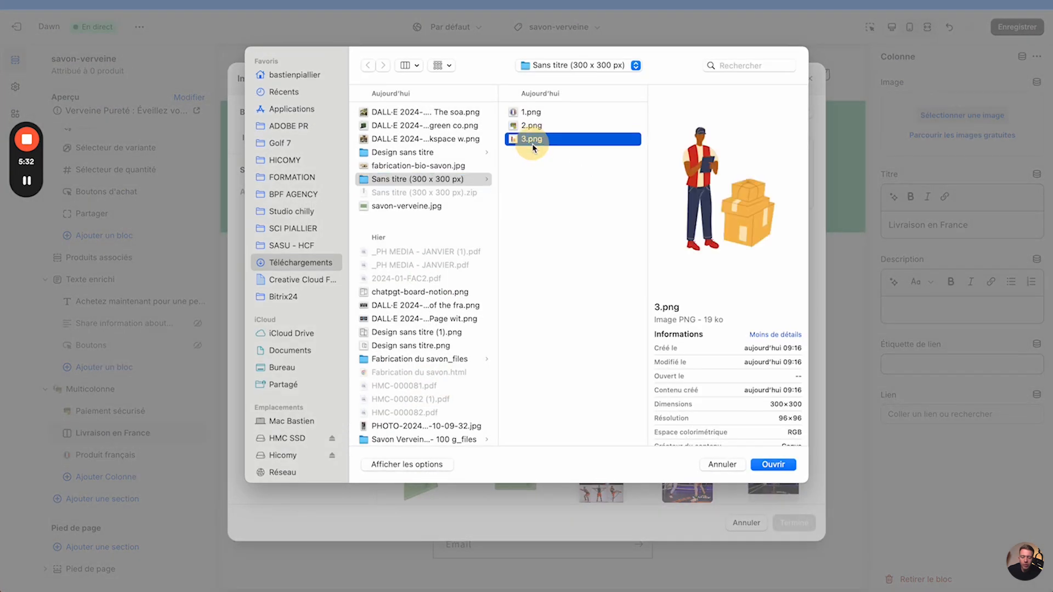
click(786, 465)
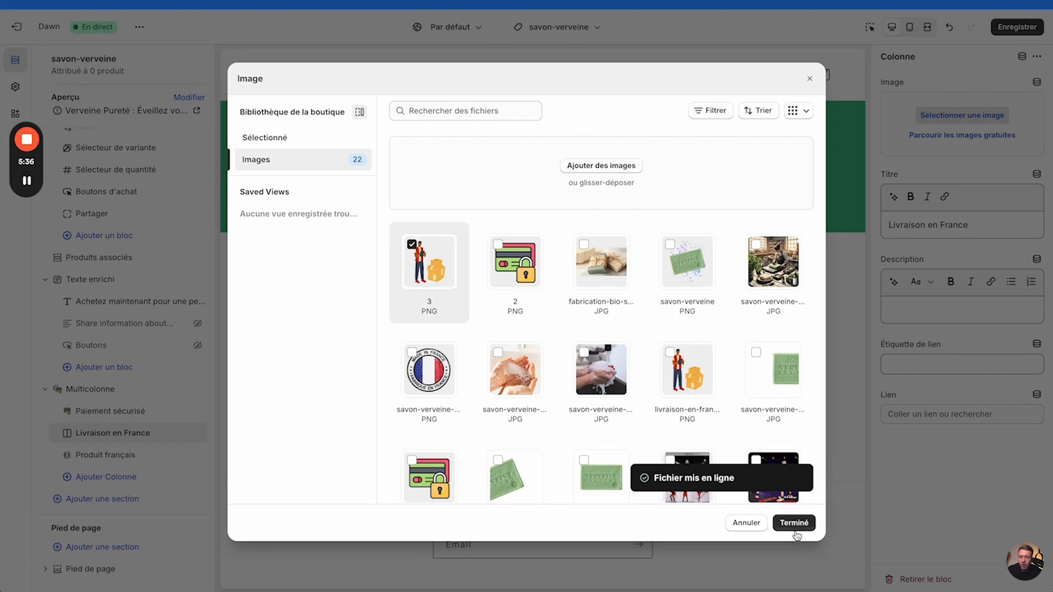
click(794, 523)
Step: Remove the current image from the Produit français column
click(112, 459)
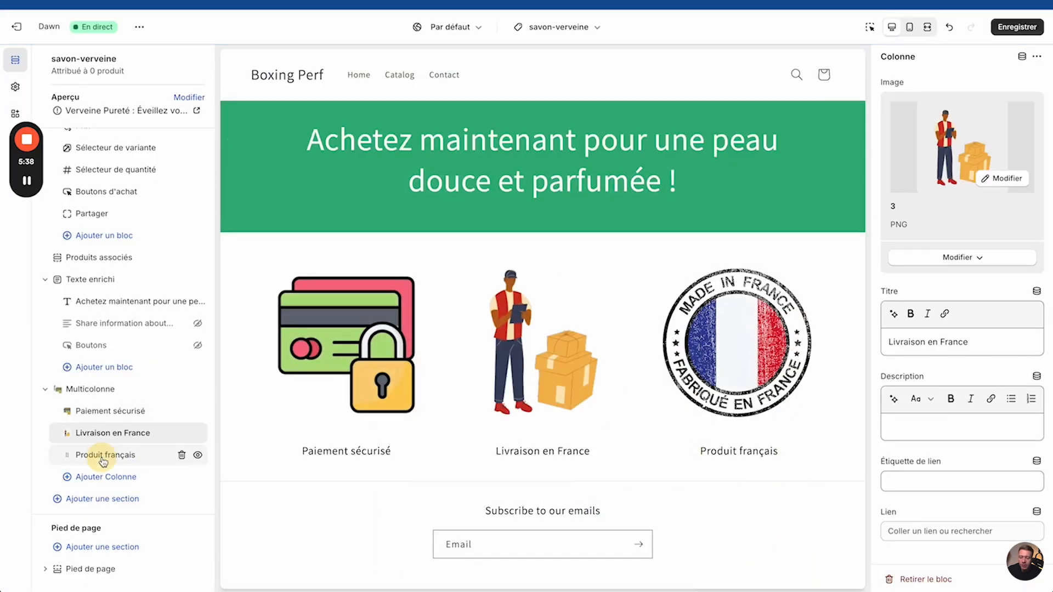
click(1004, 178)
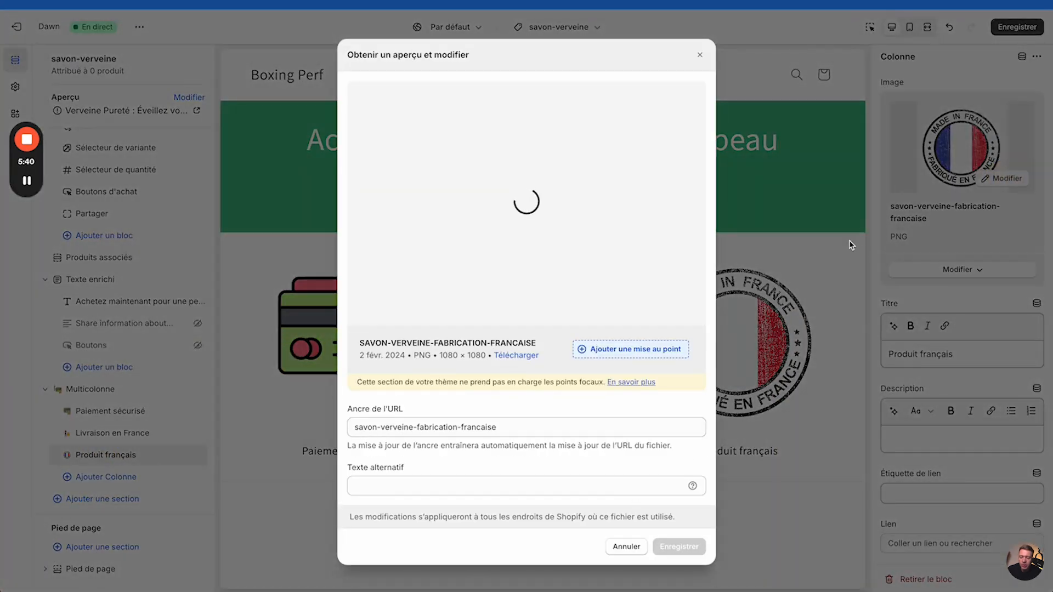
click(700, 54)
click(975, 269)
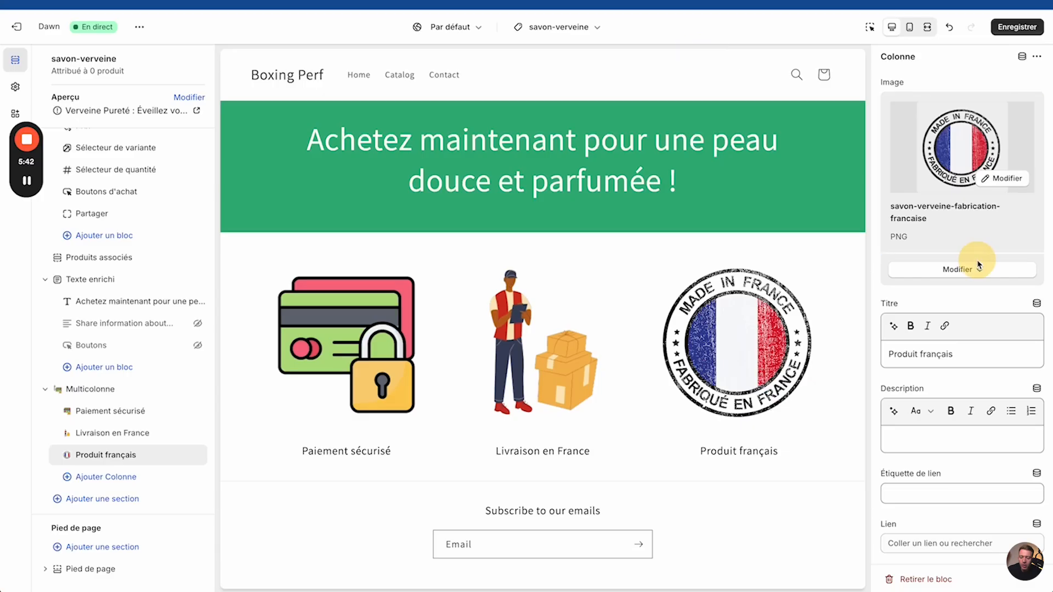
click(948, 340)
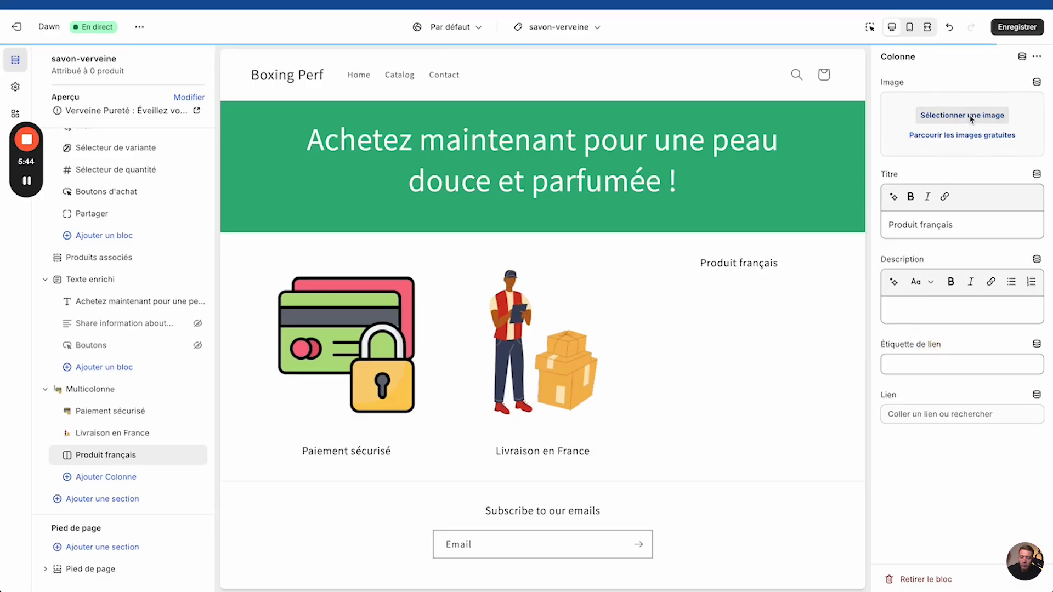
Step: Upload 1.png from the Sans titre (300 x 300 px) folder to the Produit français column and check the page in the full-width and mobile previews
click(962, 115)
click(619, 174)
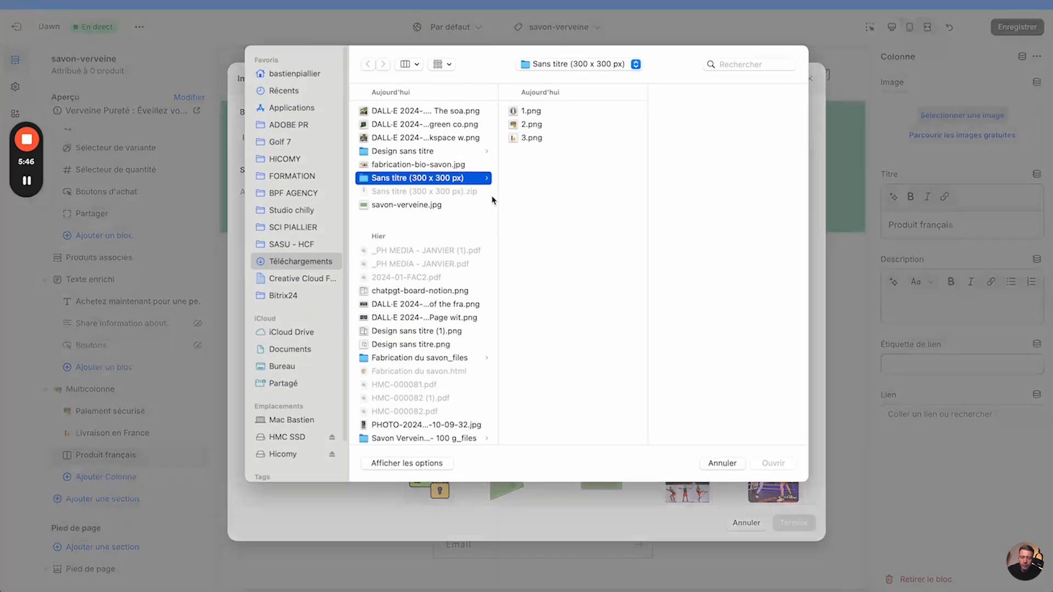
click(530, 138)
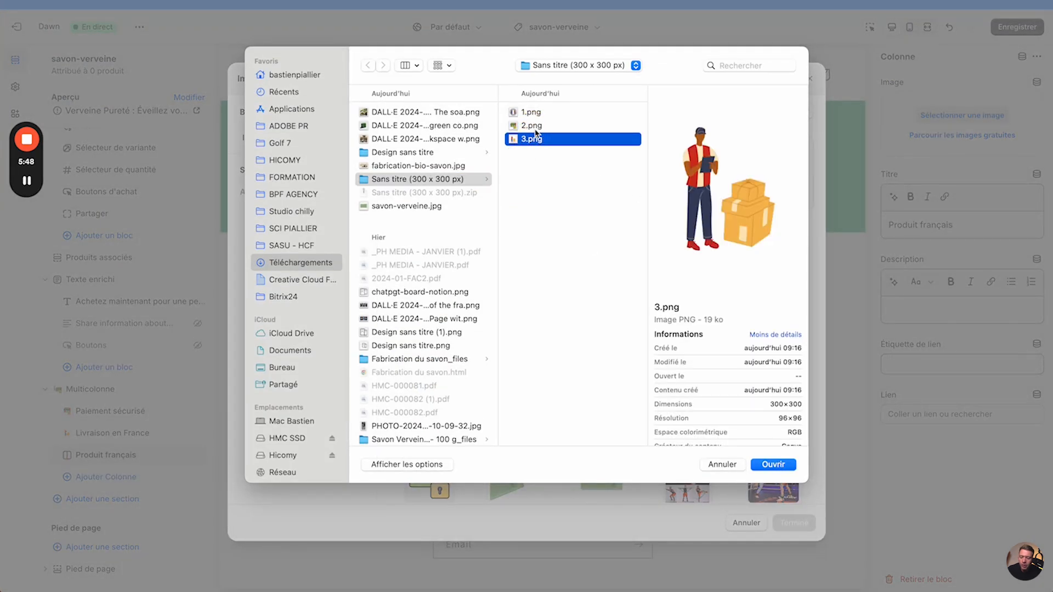
click(531, 125)
click(531, 112)
click(783, 466)
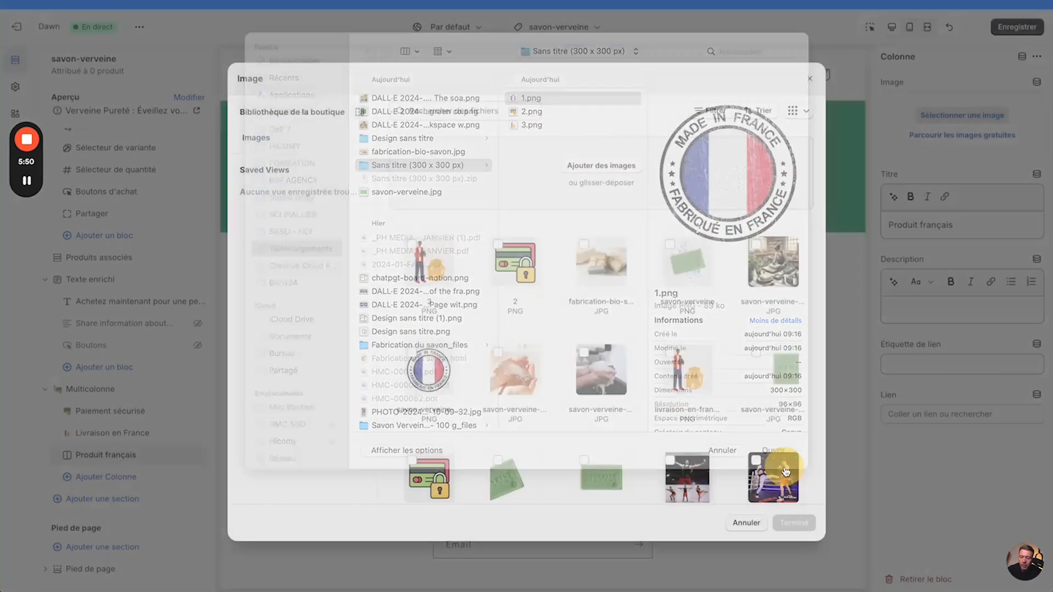
click(795, 522)
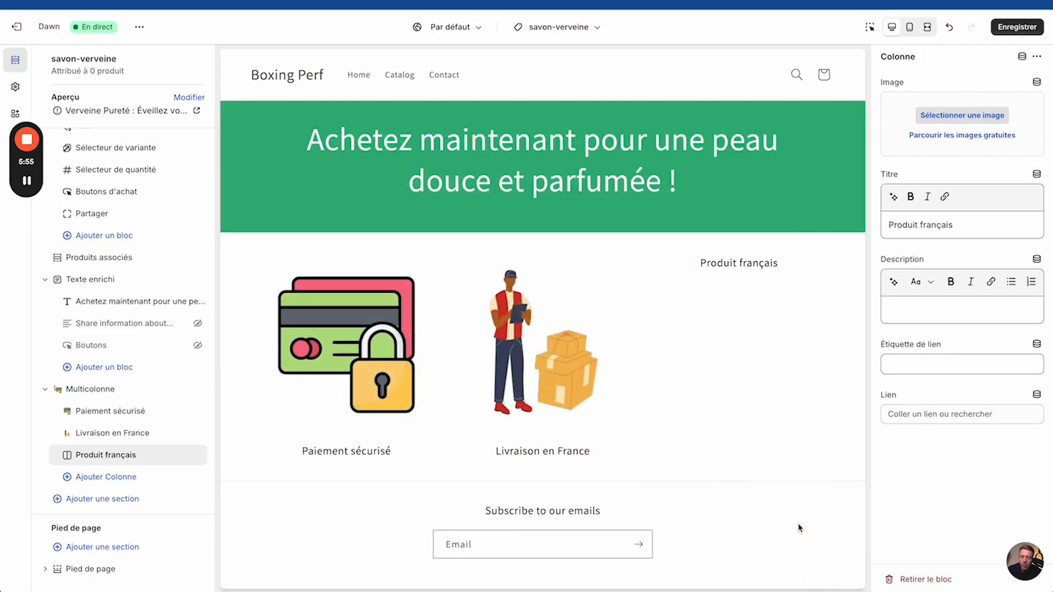
click(926, 29)
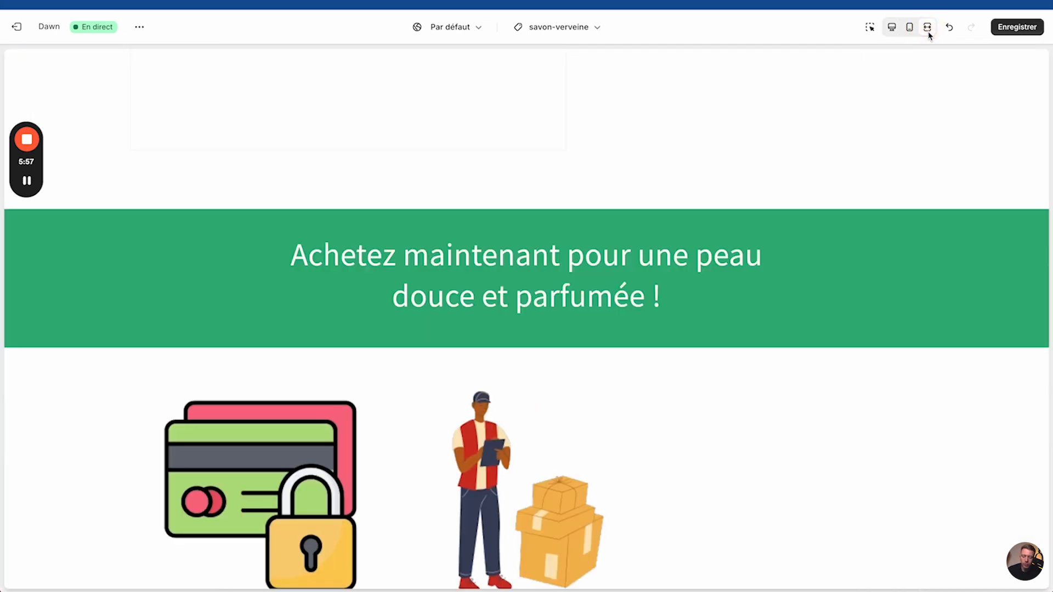
click(911, 29)
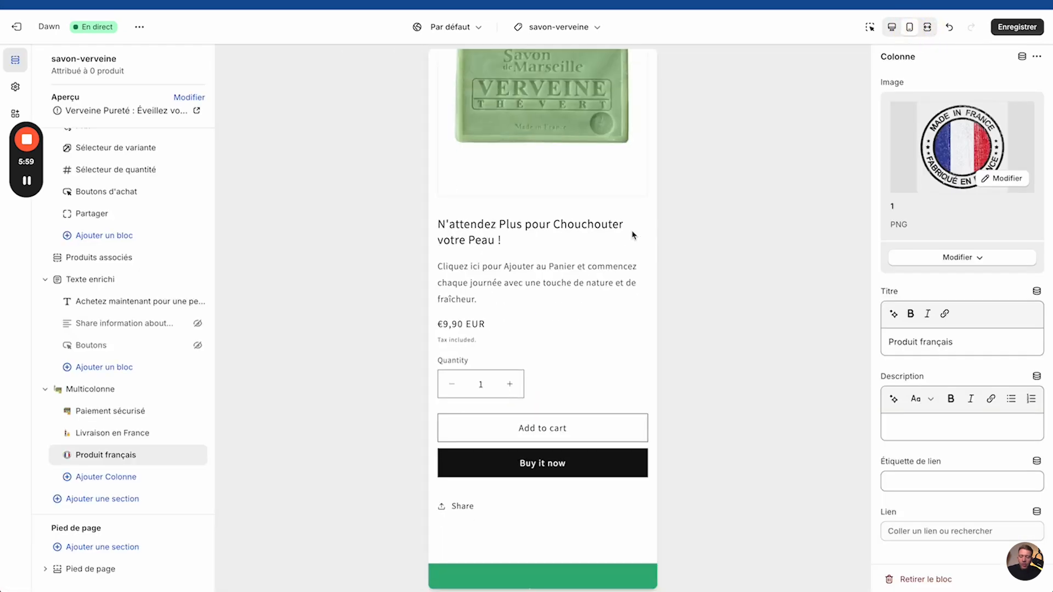
click(890, 27)
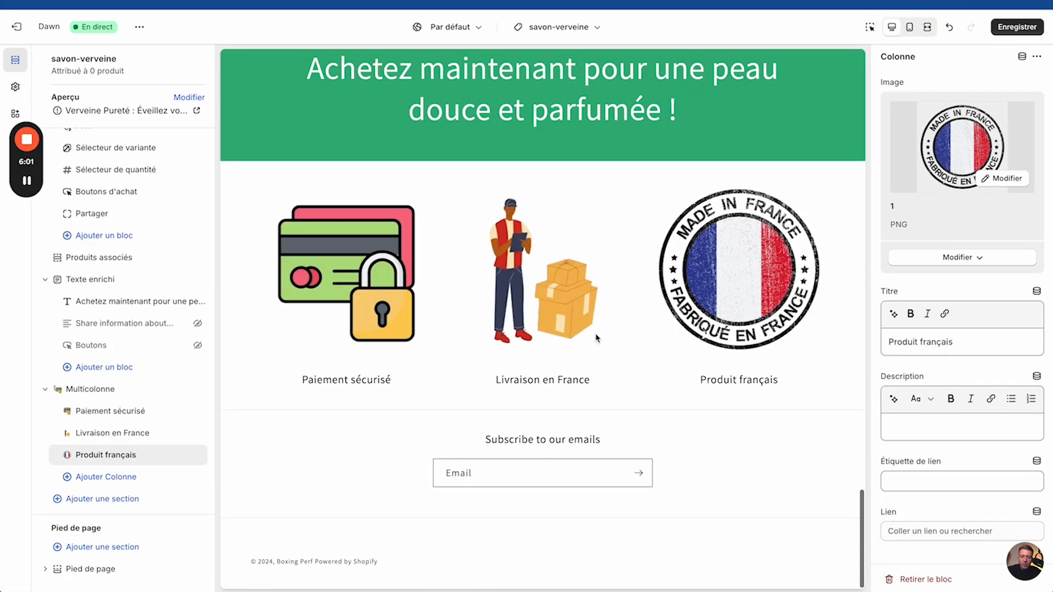
Step: Add a fourth column to the Multicolonne section, set its number of desktop columns to 4 and check the full-width preview
click(104, 478)
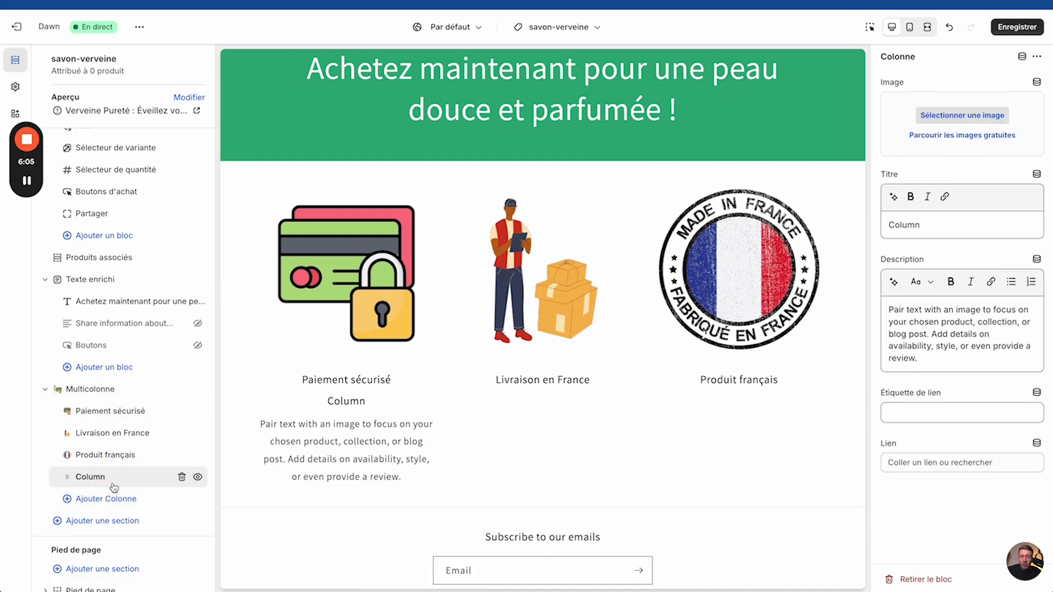
click(103, 393)
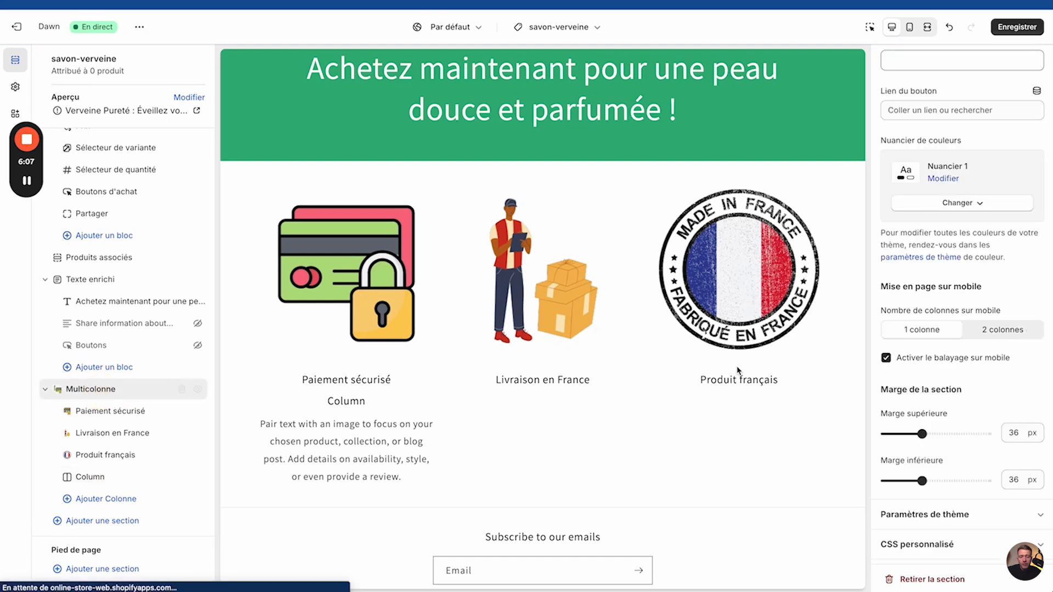
scroll(964, 241, up, 10)
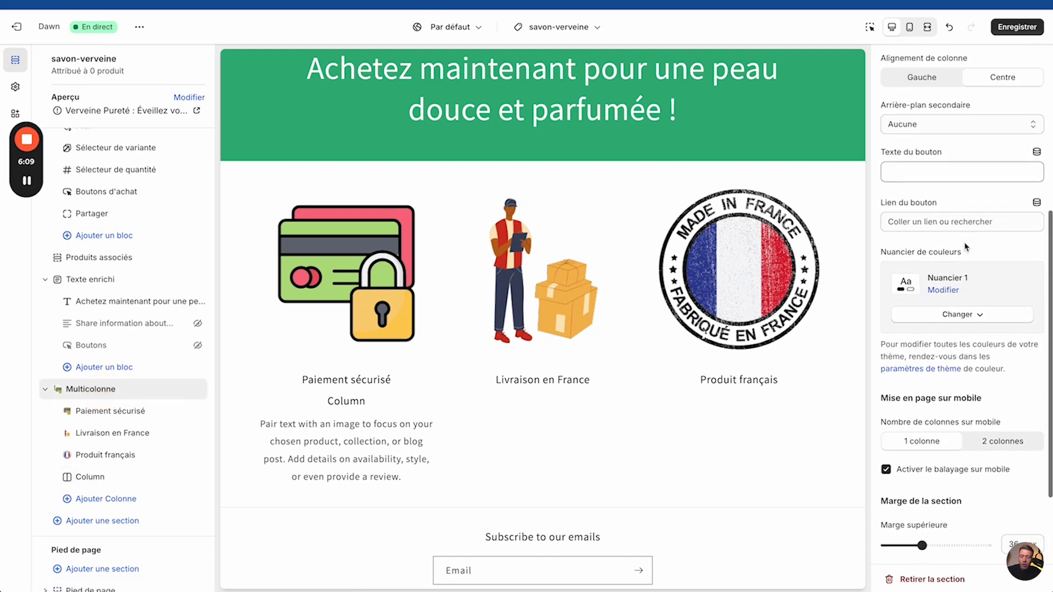
drag(935, 315, 949, 315)
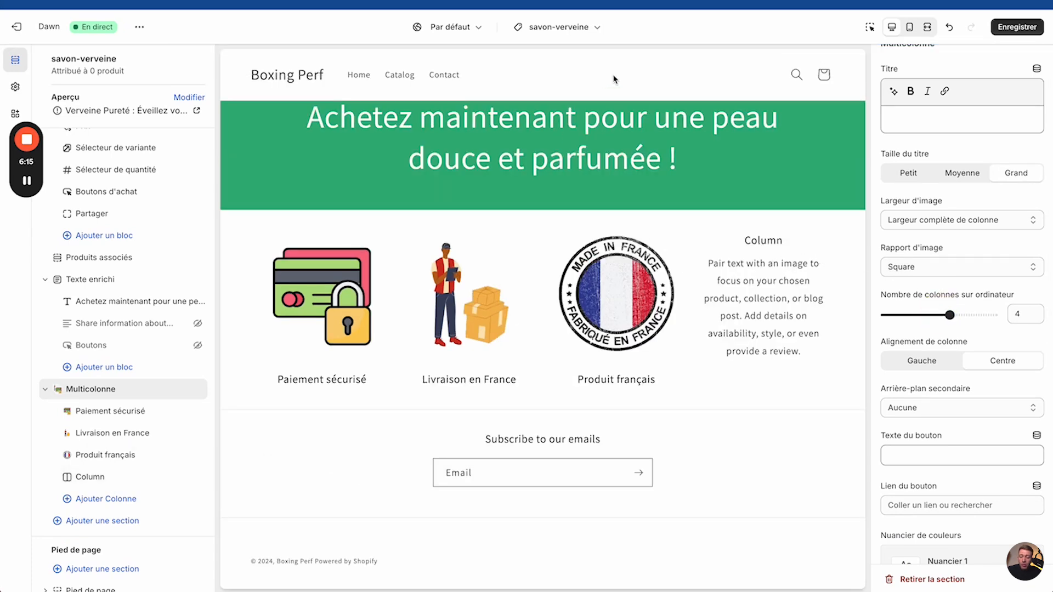
click(926, 27)
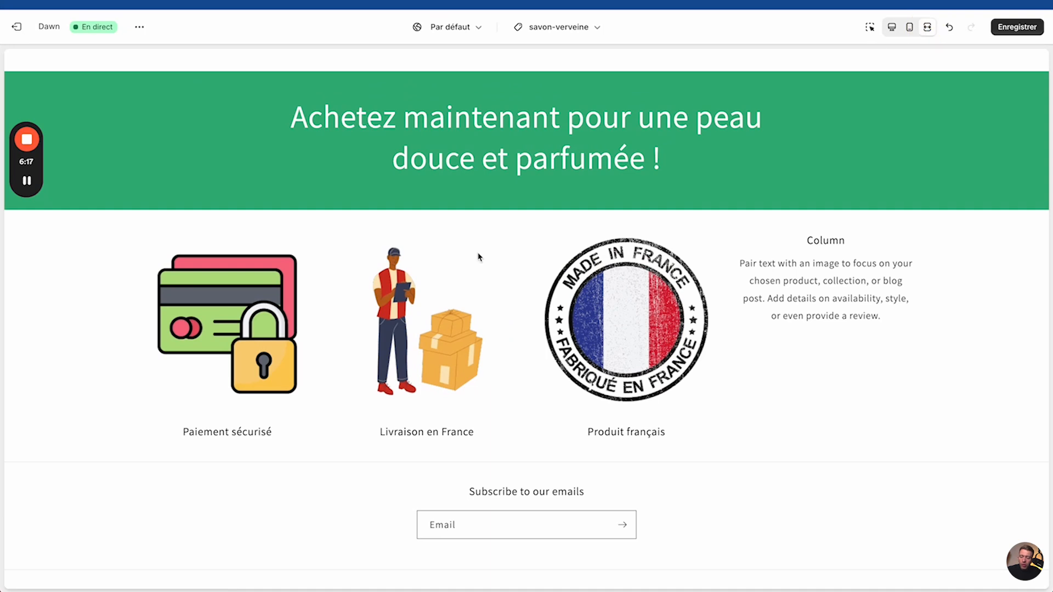
scroll(479, 257, up, 6)
scroll(479, 254, down, 6)
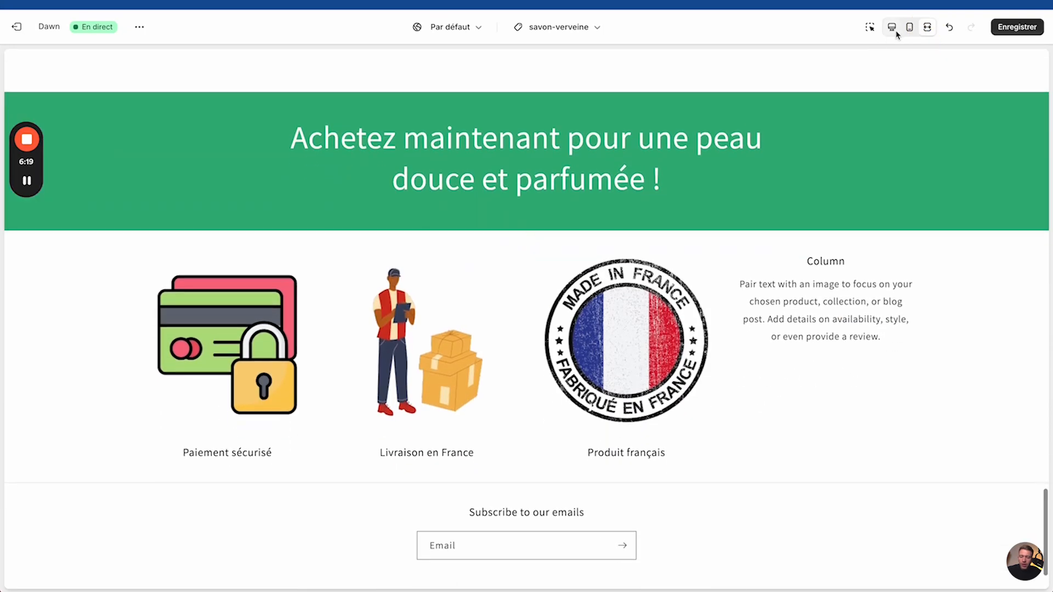
Step: Switch to the Canva design Sans titre (300 x 300 px) and add a blank page after page 3
key(ctrl+Up)
click(460, 177)
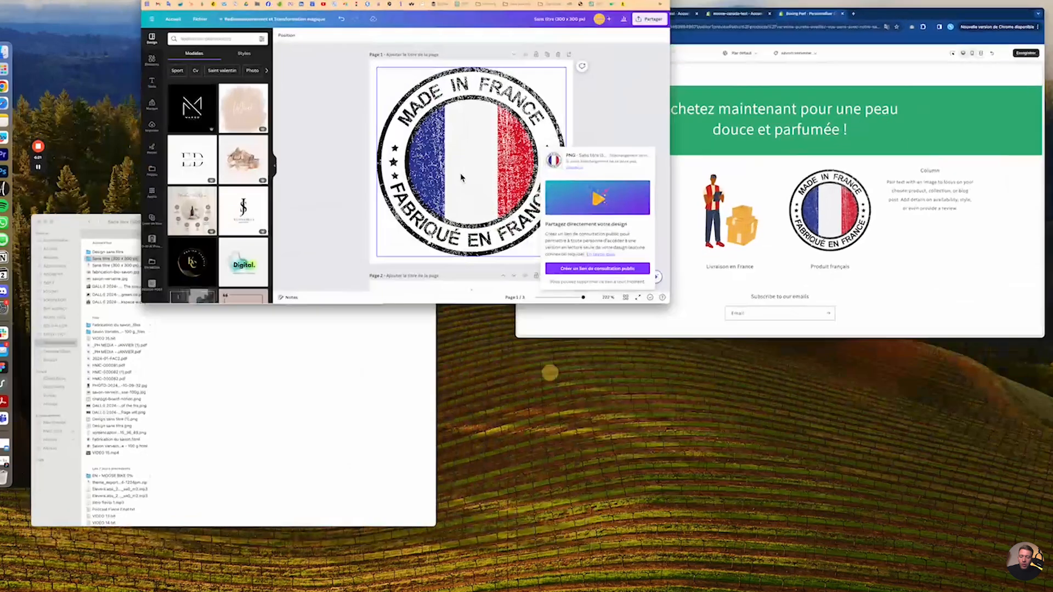
scroll(493, 334, down, 12)
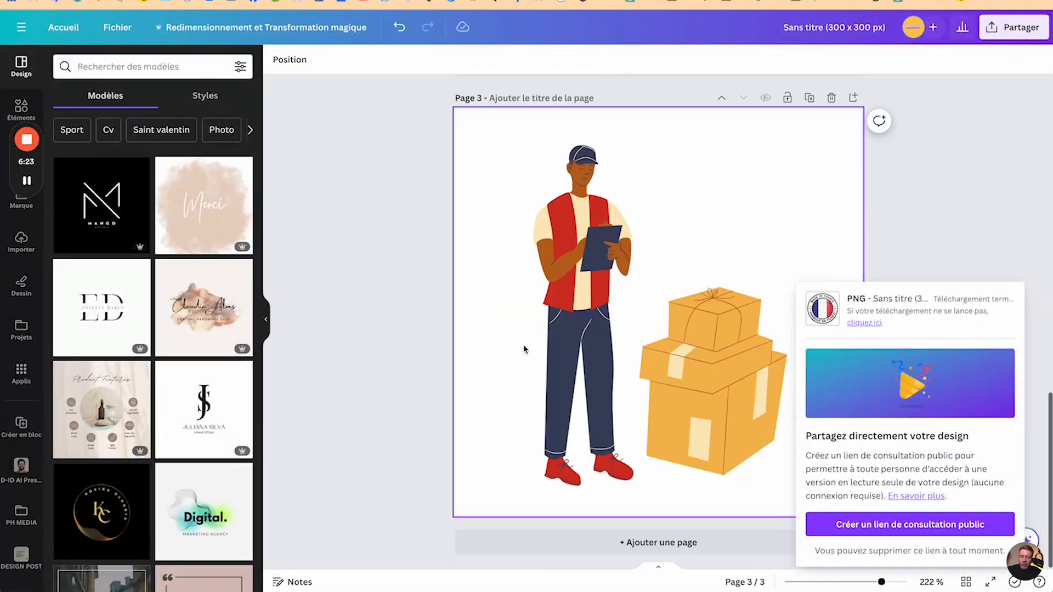
click(595, 542)
Step: Search the Canva elements for "bio" and show only the illustrations
click(21, 107)
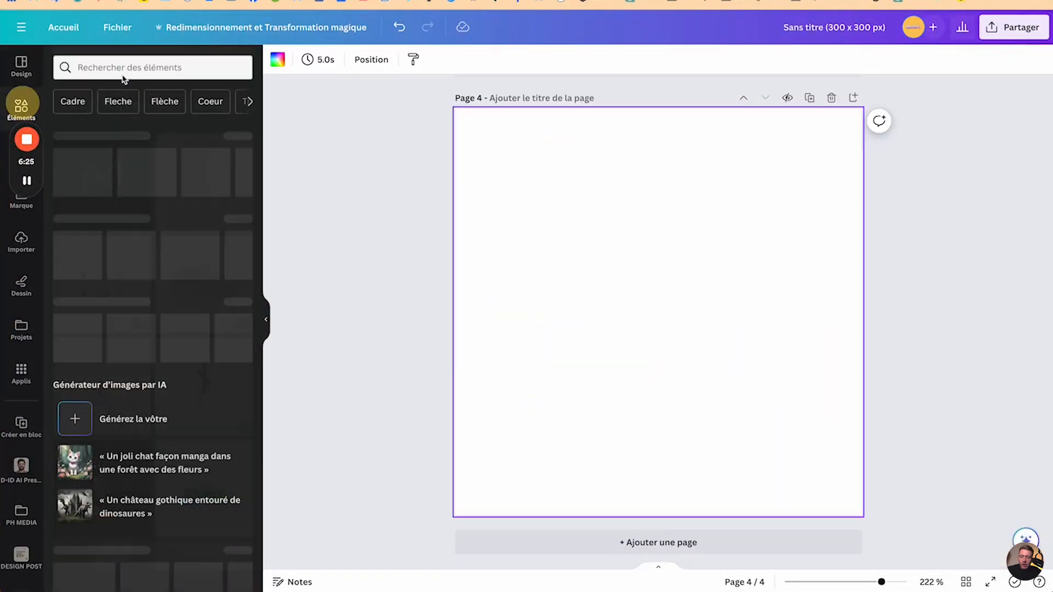
click(124, 77)
text(bio)
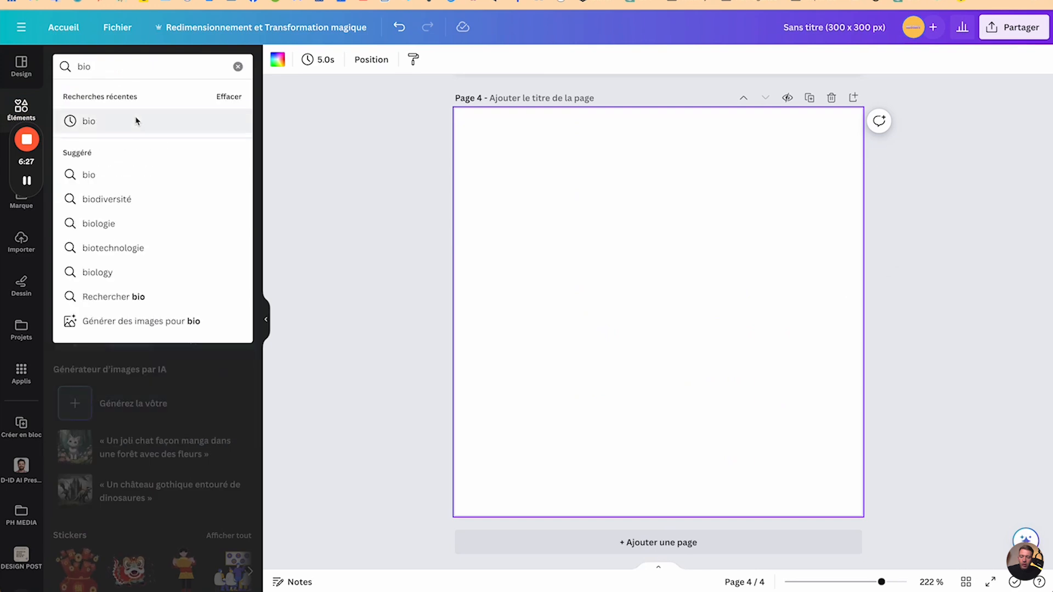
click(136, 121)
click(229, 162)
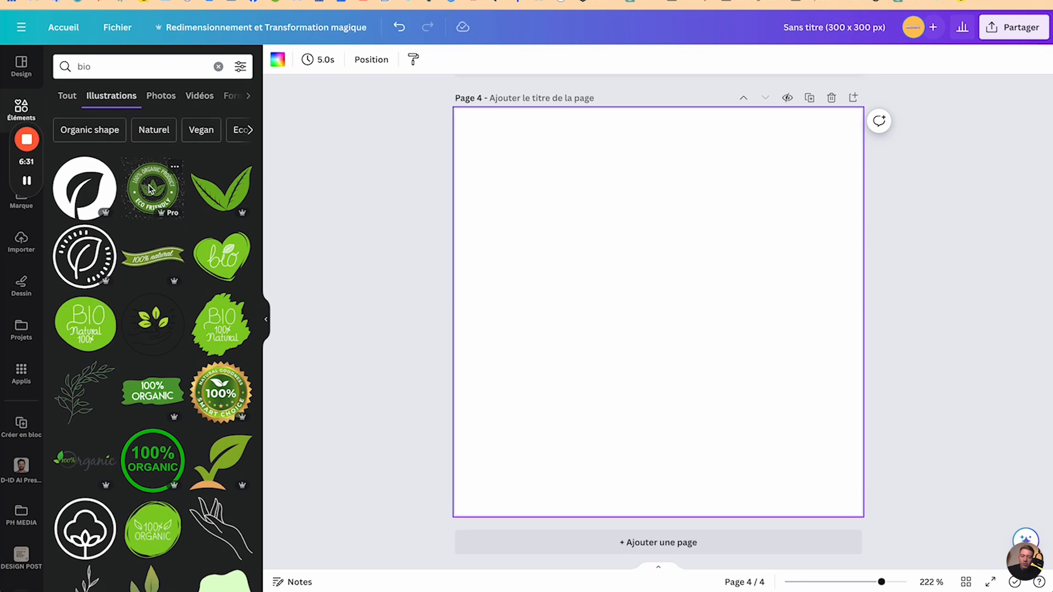
click(151, 189)
drag(578, 231, 452, 109)
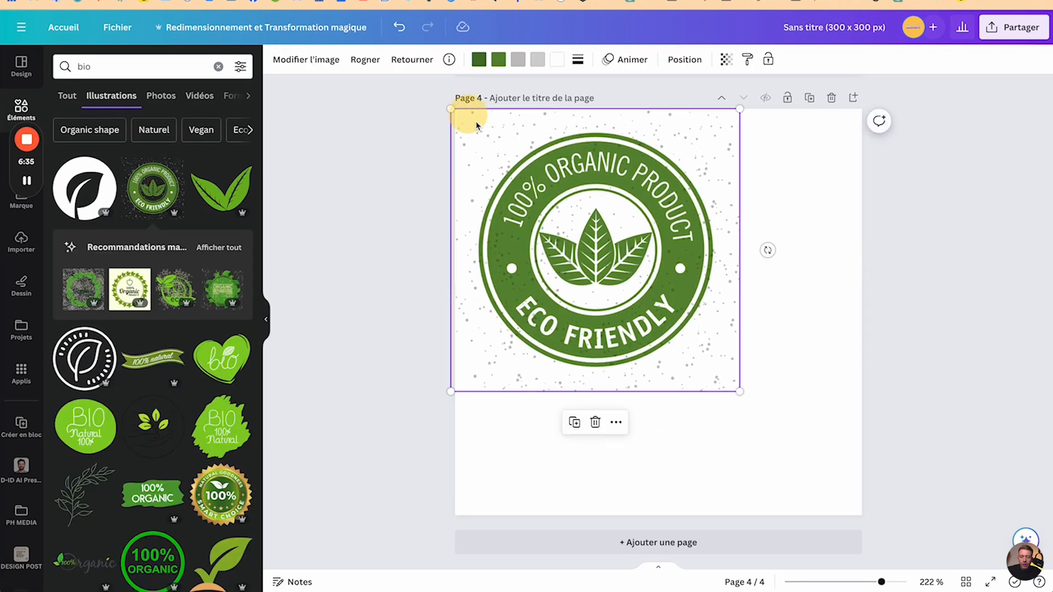
key(Delete)
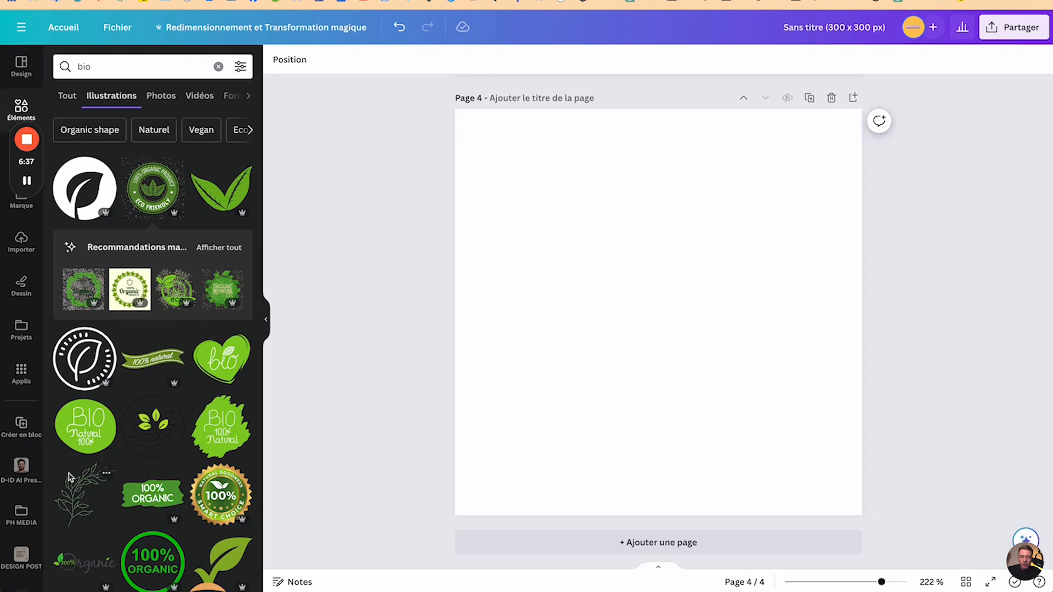
Step: Place the green brush-stroke "Natural" illustration on page 4 and enlarge it to nearly the full page width
scroll(75, 467, down, 5)
scroll(140, 357, down, 3)
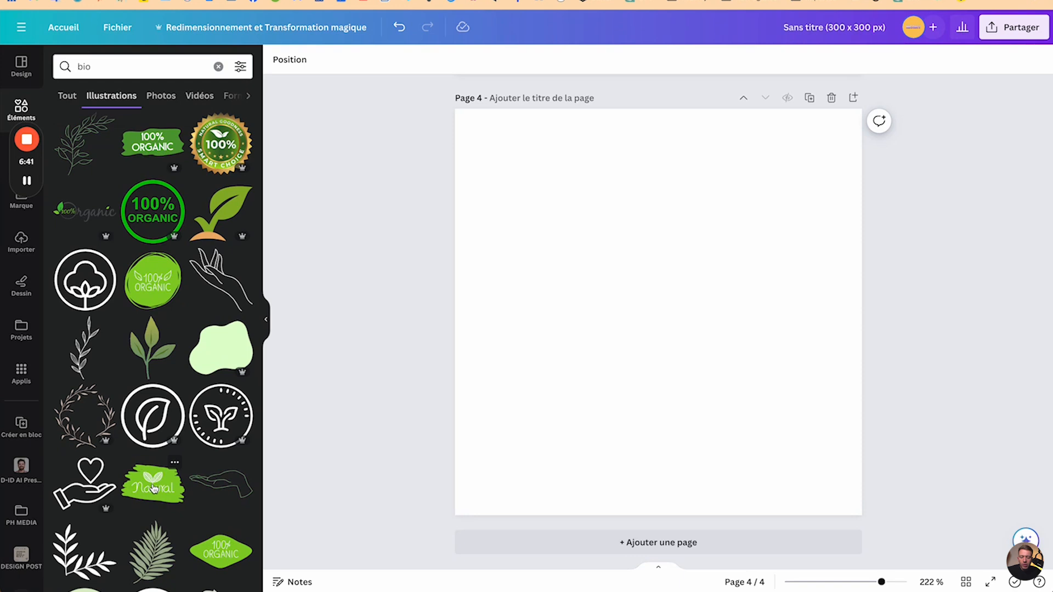
click(154, 488)
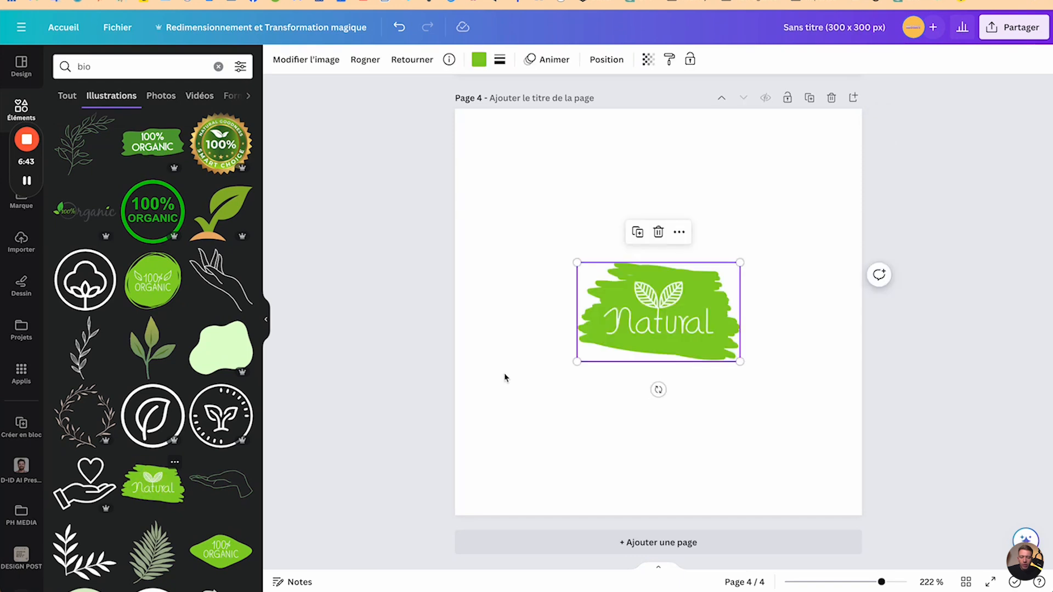
drag(576, 262, 496, 171)
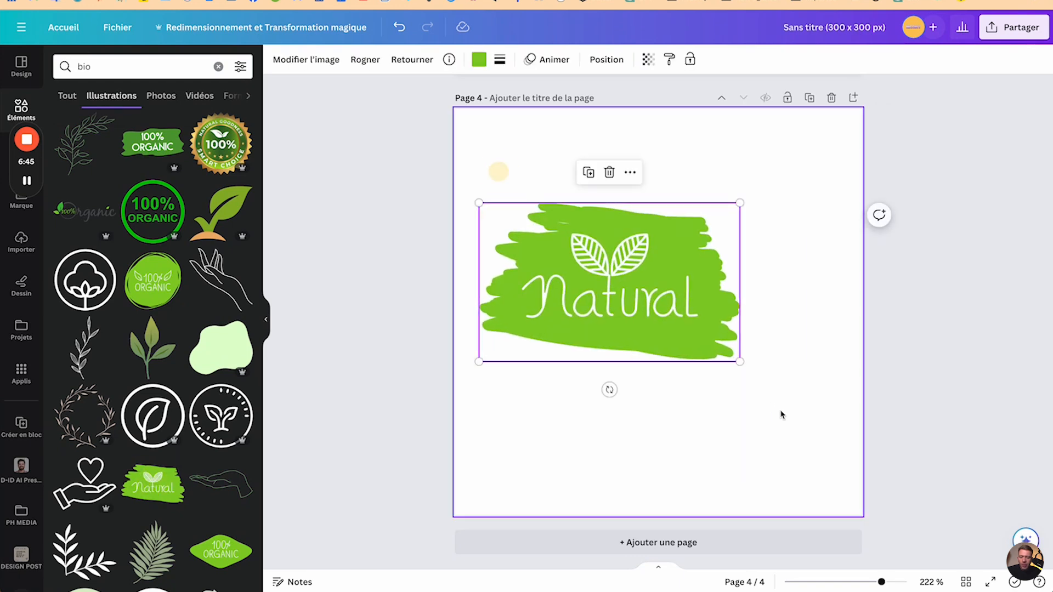
drag(741, 363, 839, 434)
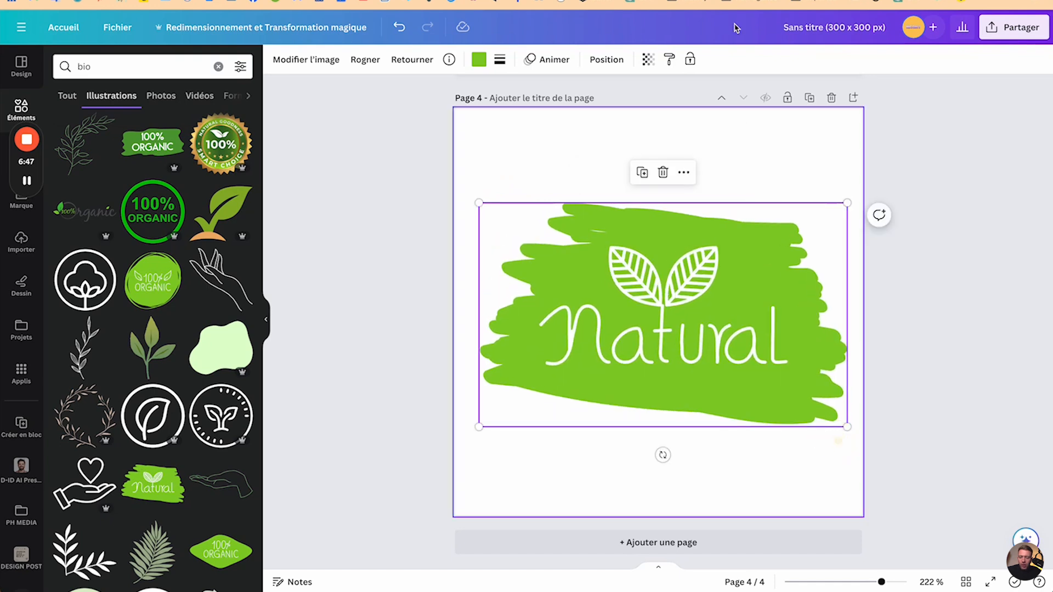
Step: Download only the current page 4 as a 300 × 300 px PNG
click(999, 34)
click(877, 334)
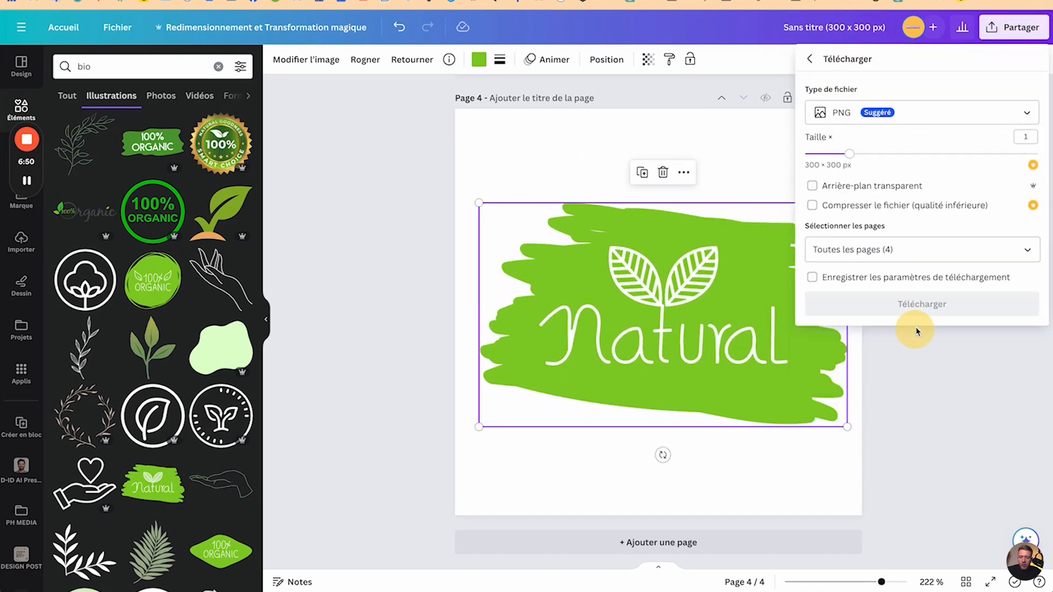
click(884, 251)
click(864, 284)
click(865, 316)
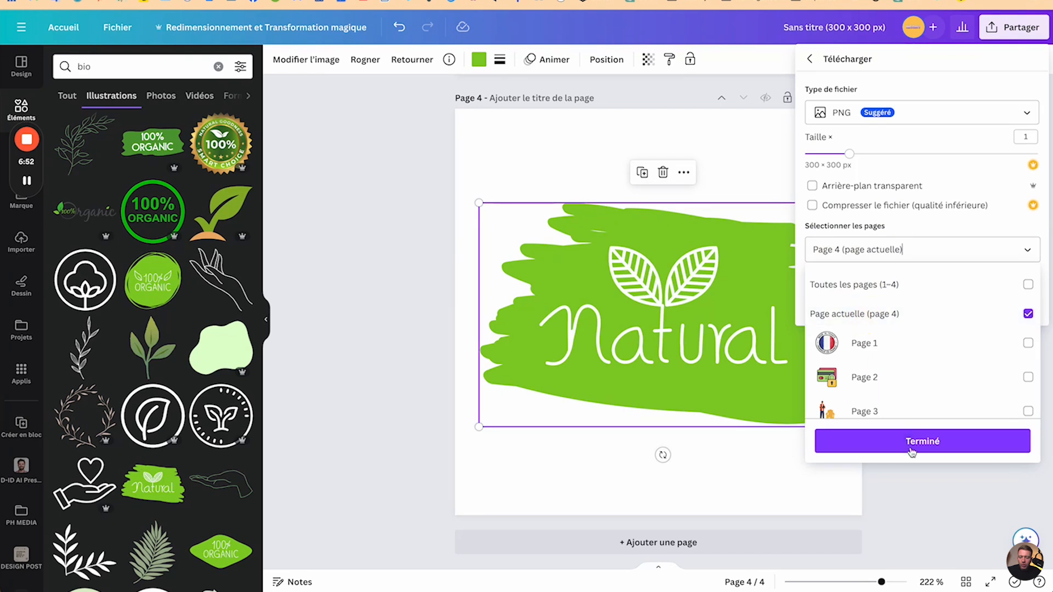
click(857, 189)
drag(906, 302, 906, 176)
click(895, 190)
click(900, 305)
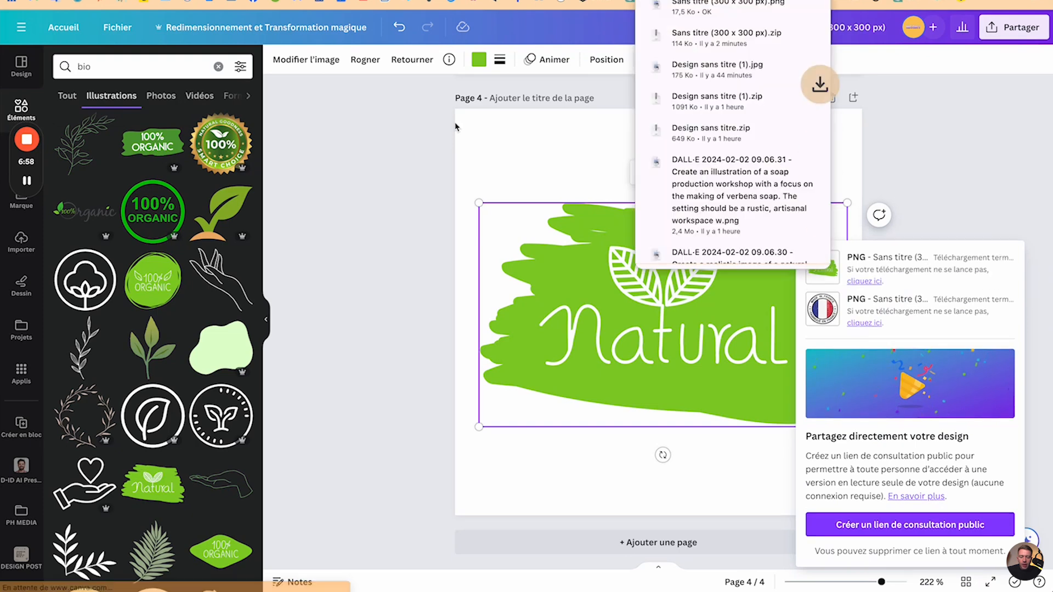
Step: Return to the Shopify theme editor and upload Sans titre (300 x 300 px).png from Téléchargements as the new column's image
key(ctrl+Up)
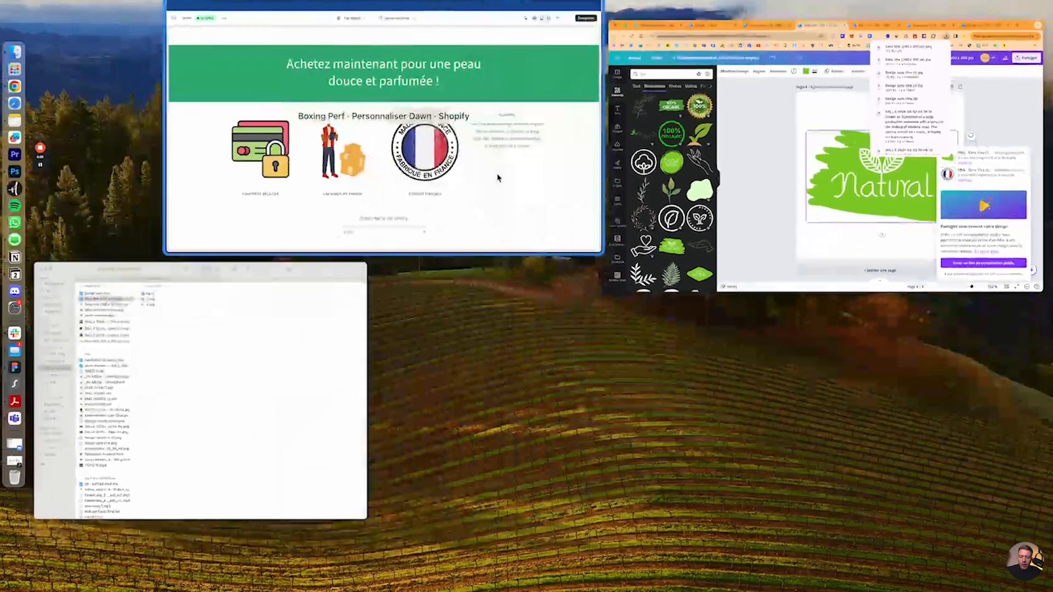
click(497, 177)
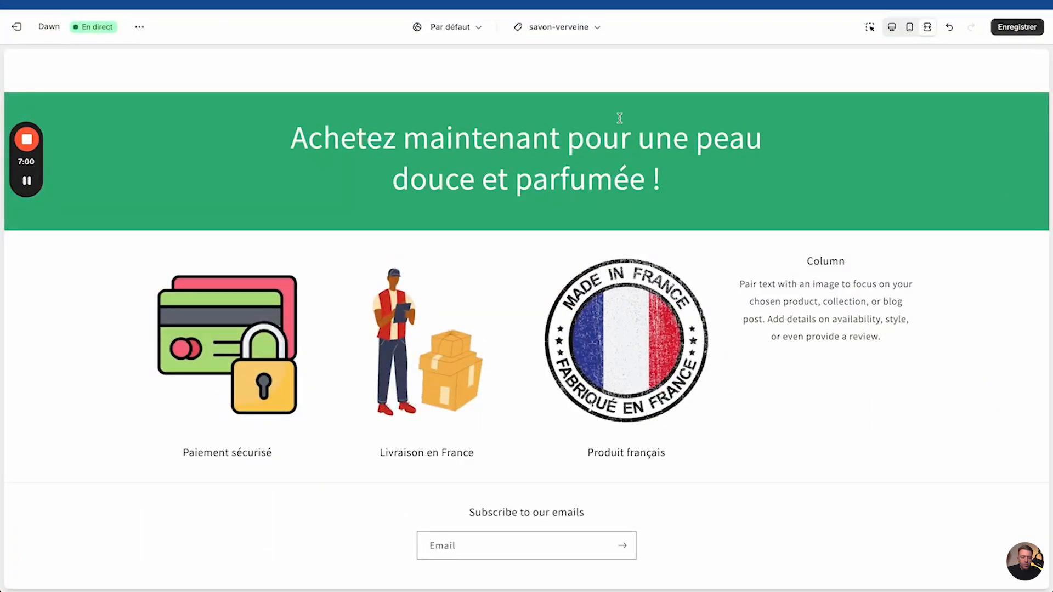
click(892, 27)
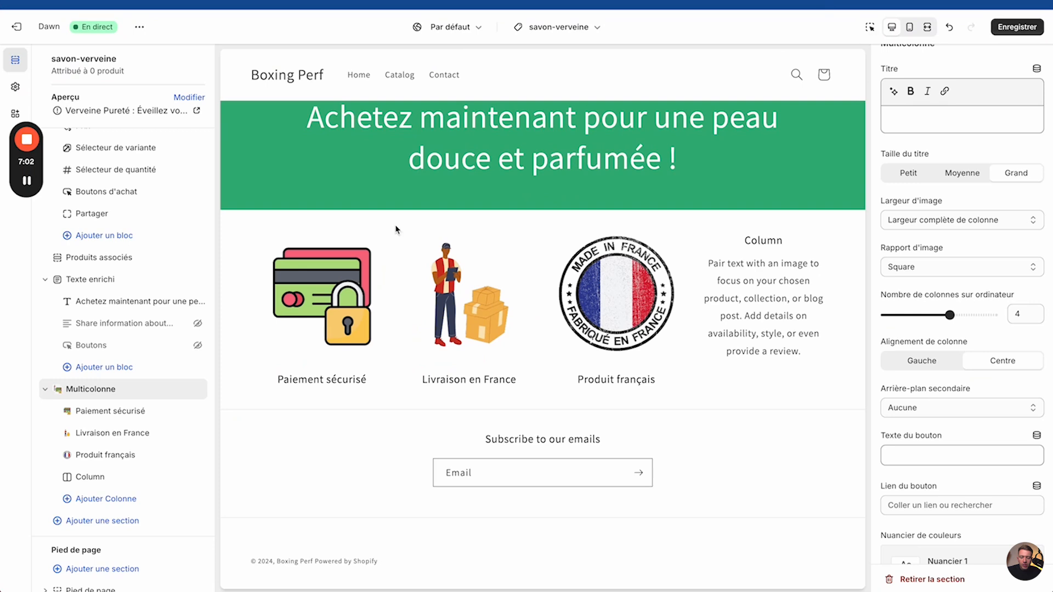
click(181, 477)
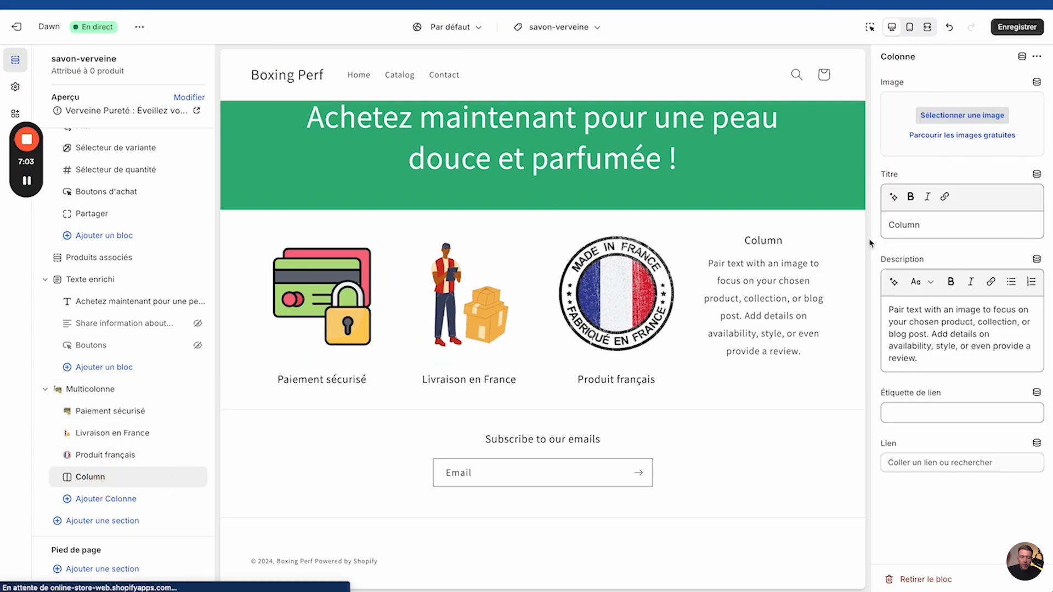
click(956, 118)
click(565, 162)
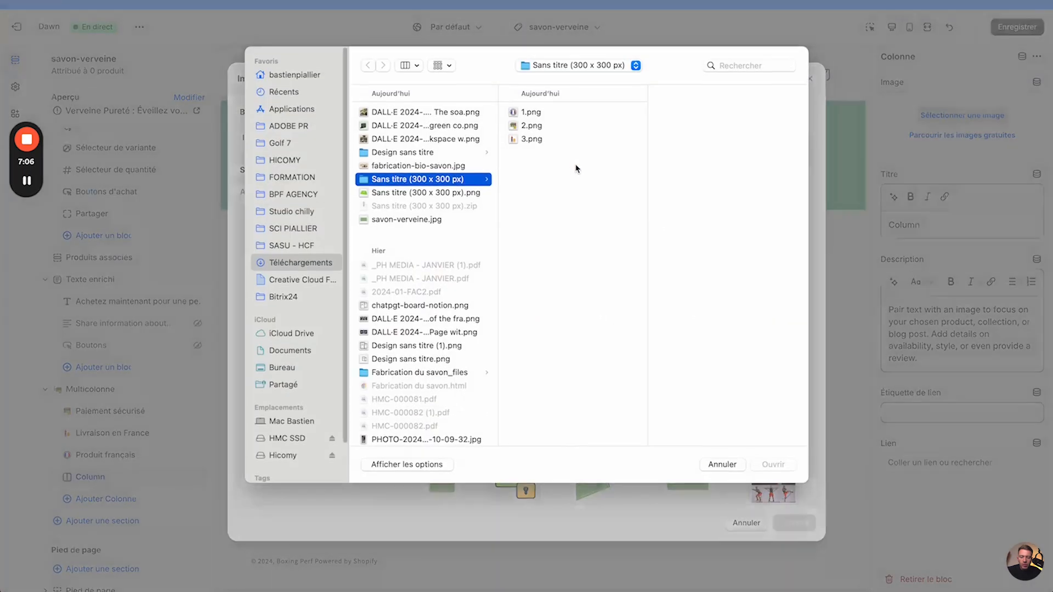
click(387, 195)
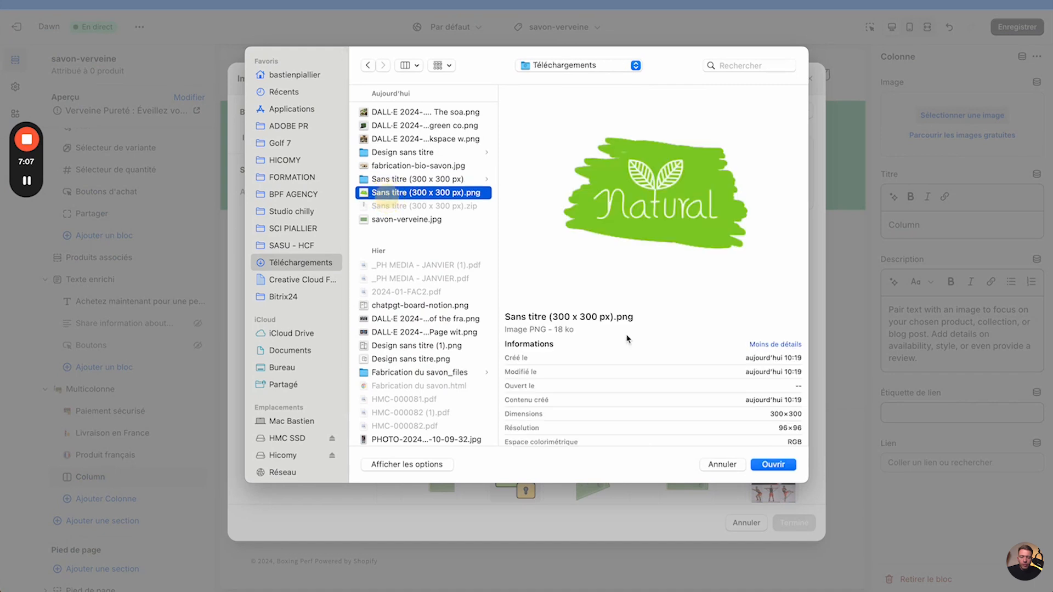
click(770, 465)
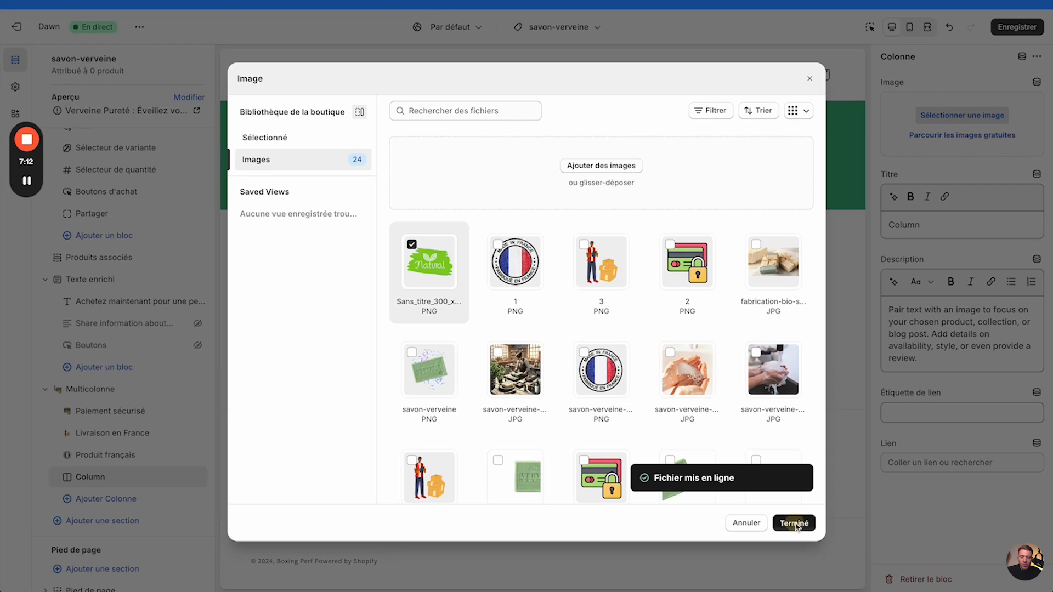
click(794, 522)
Step: Clear the new column's placeholder description and set its title to "Production locale"
click(926, 430)
key(super+a)
key(BackSpace)
click(941, 355)
key(super+a)
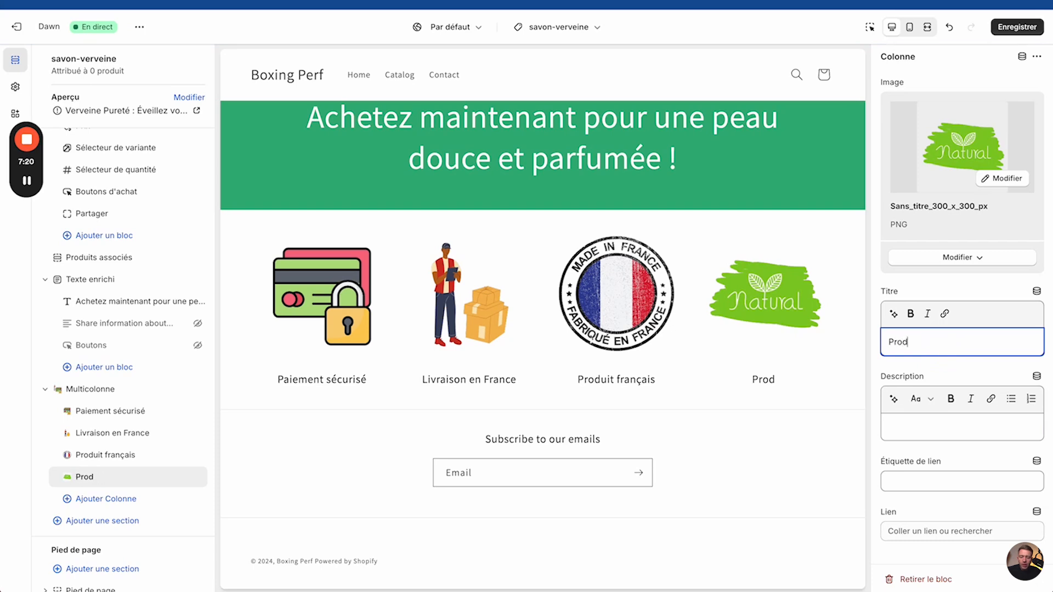
text(Prod)
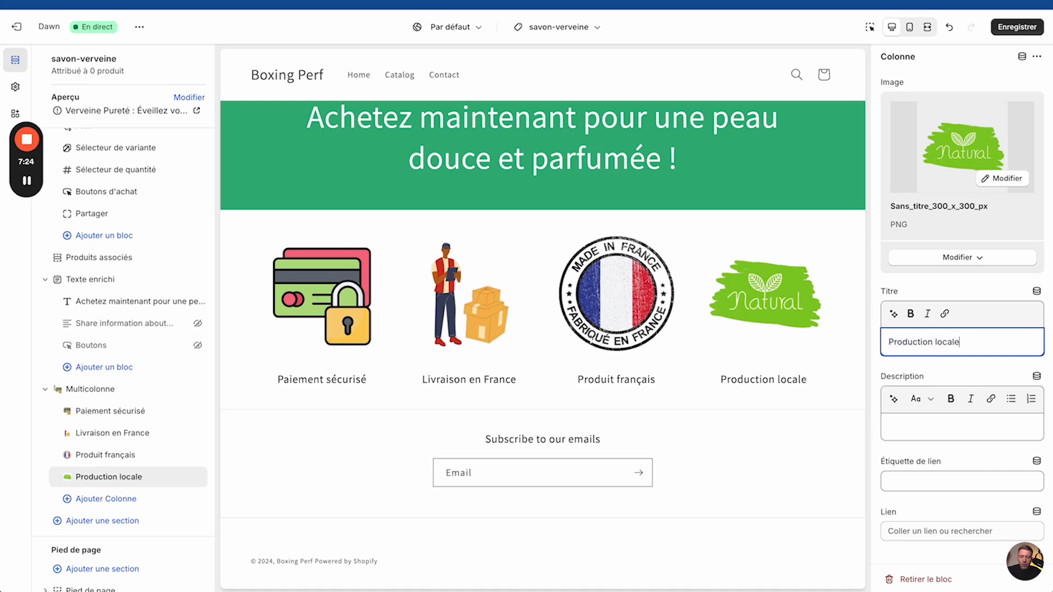
click(686, 473)
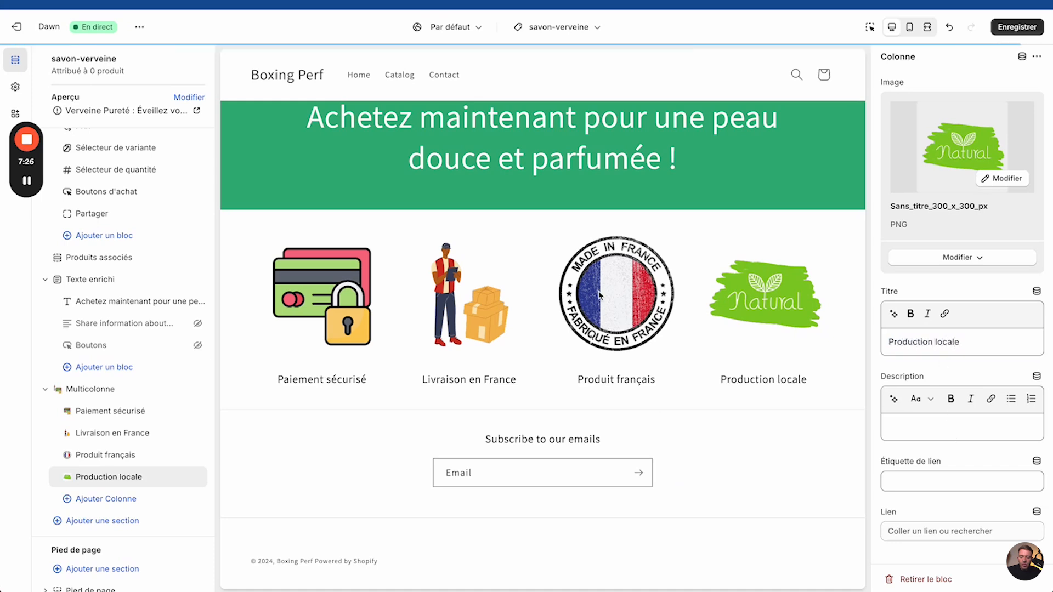
scroll(600, 295, up, 2)
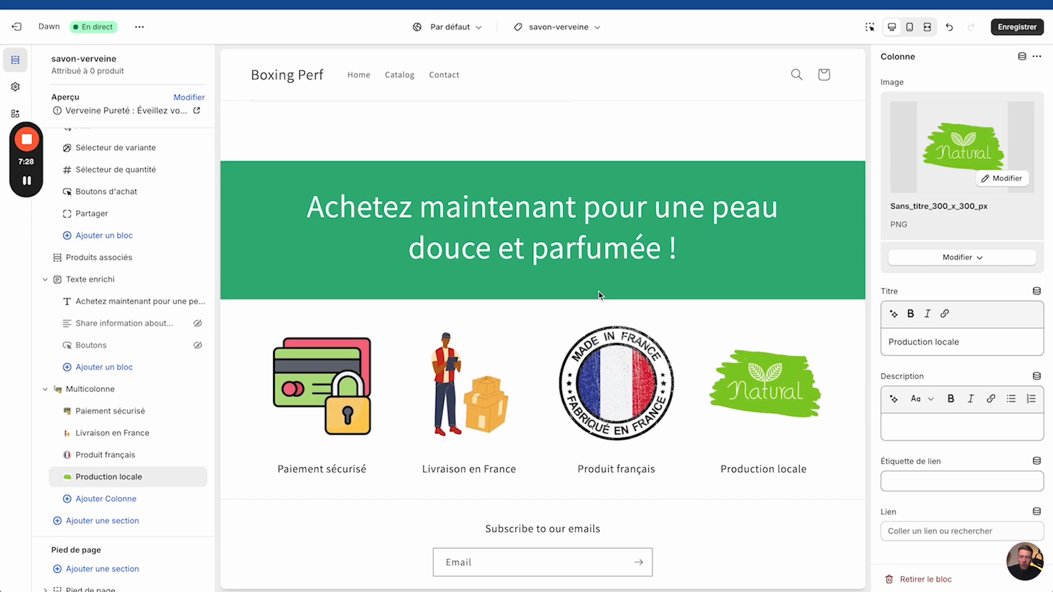
Step: Try the Nuancier 5 colour scheme on the Multicolonne section and check it in the full-width preview
click(99, 390)
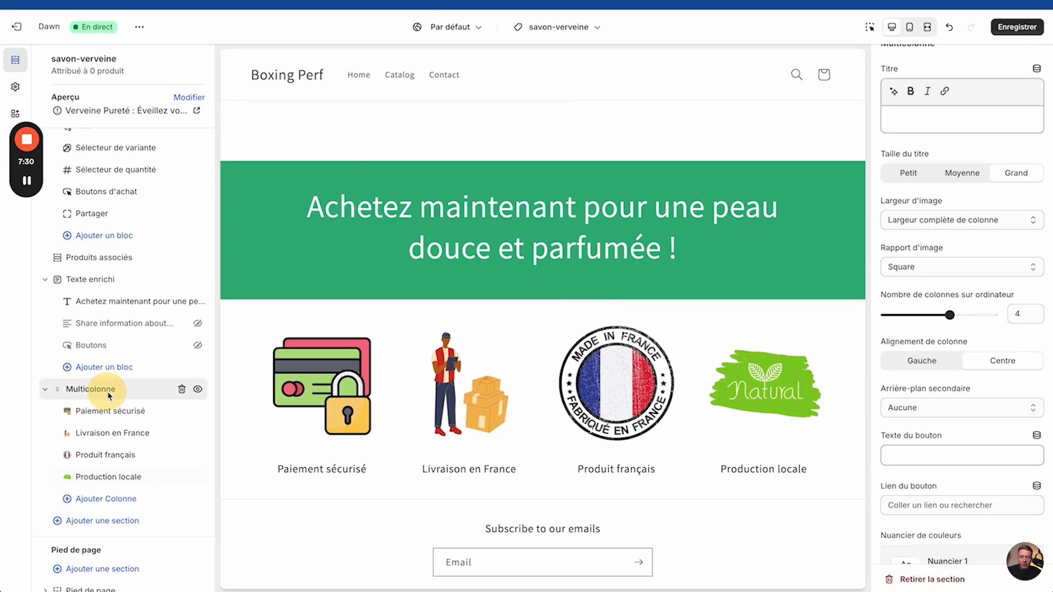
scroll(966, 283, down, 5)
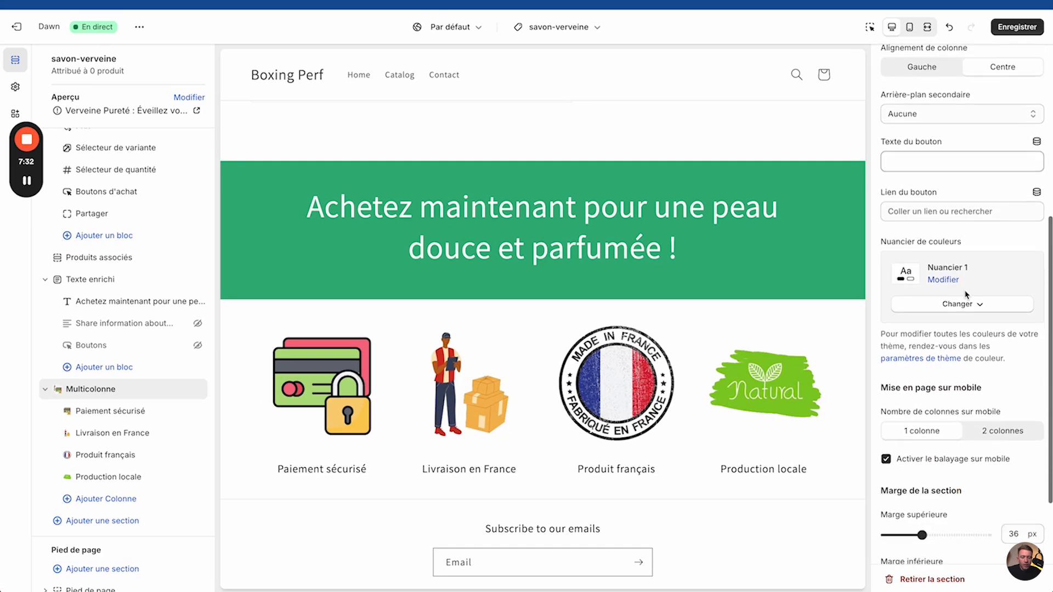
click(957, 303)
click(950, 460)
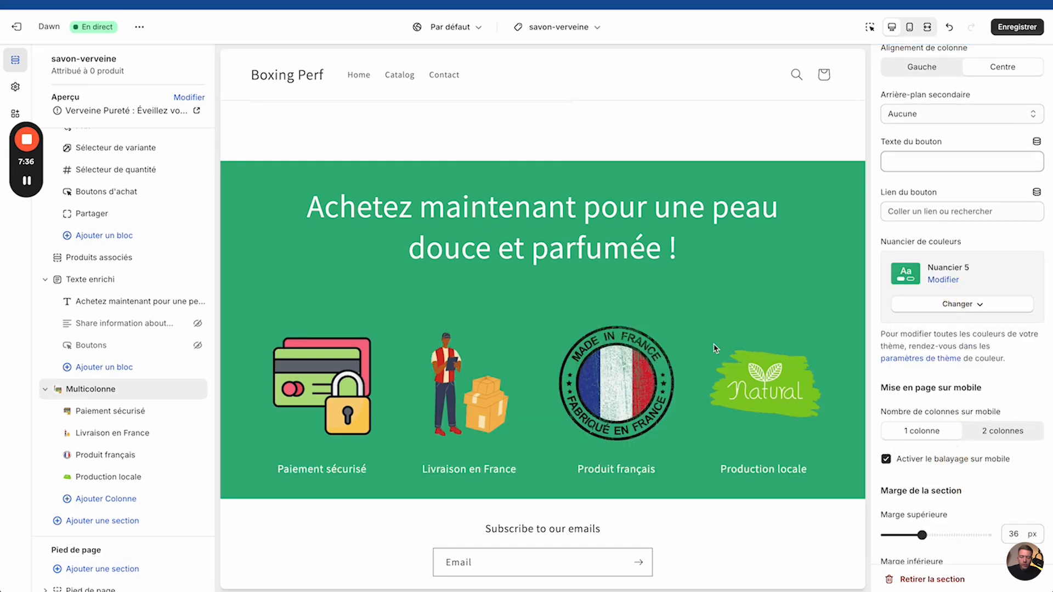
click(925, 33)
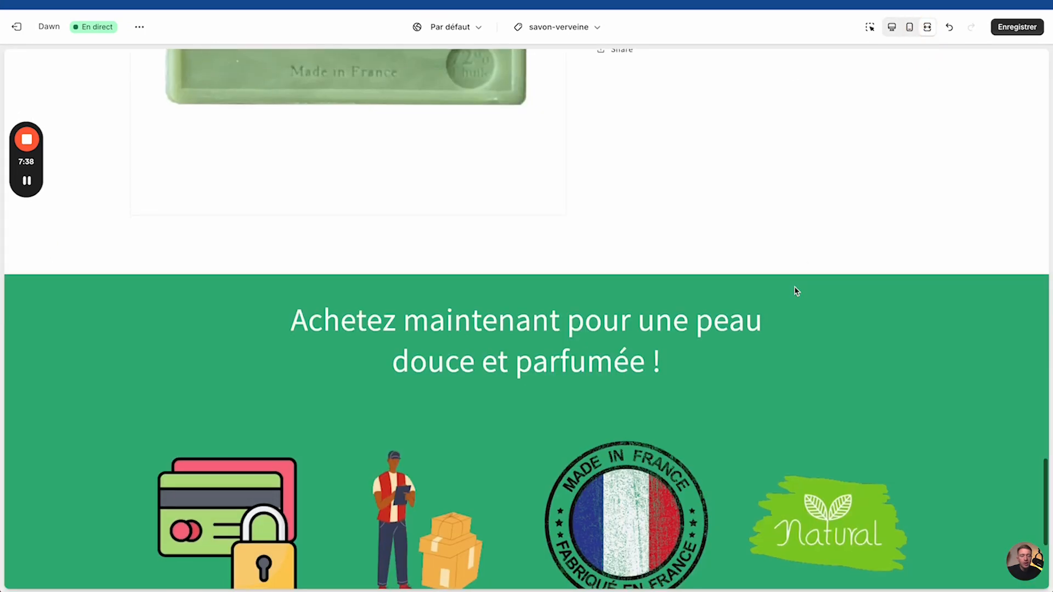
scroll(795, 291, down, 5)
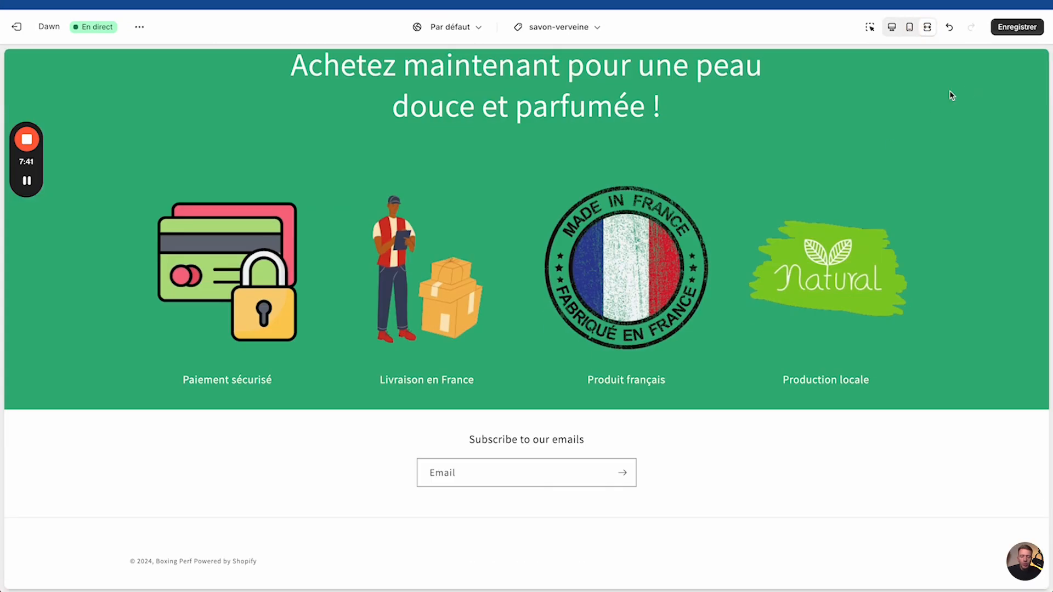
click(891, 27)
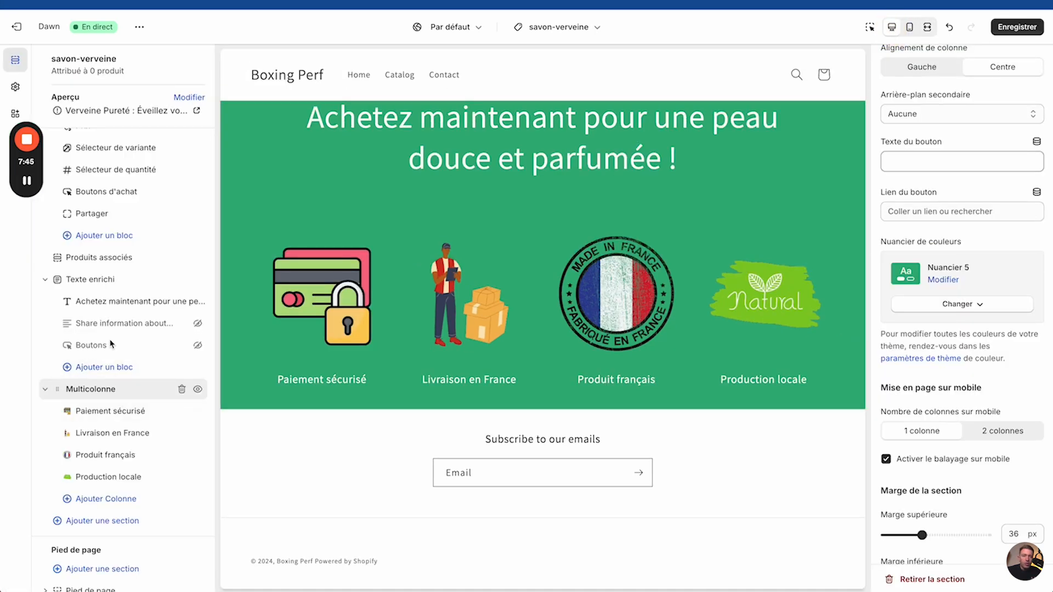
Step: Set the "Achetez maintenant" heading size to Petit and move its Texte enrichi section below Multicolonne
click(181, 301)
click(898, 201)
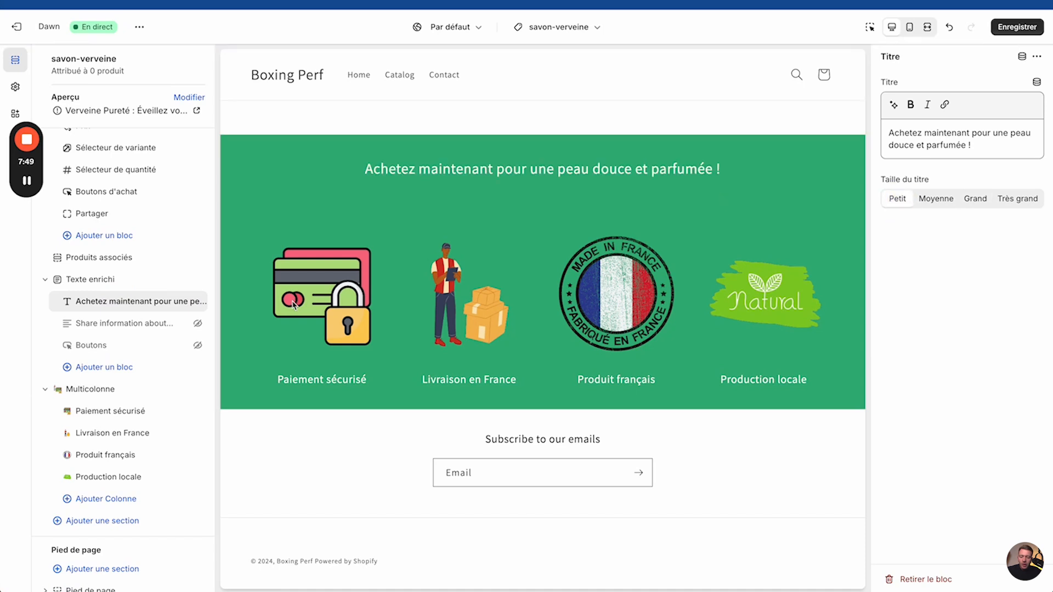
drag(59, 284, 66, 404)
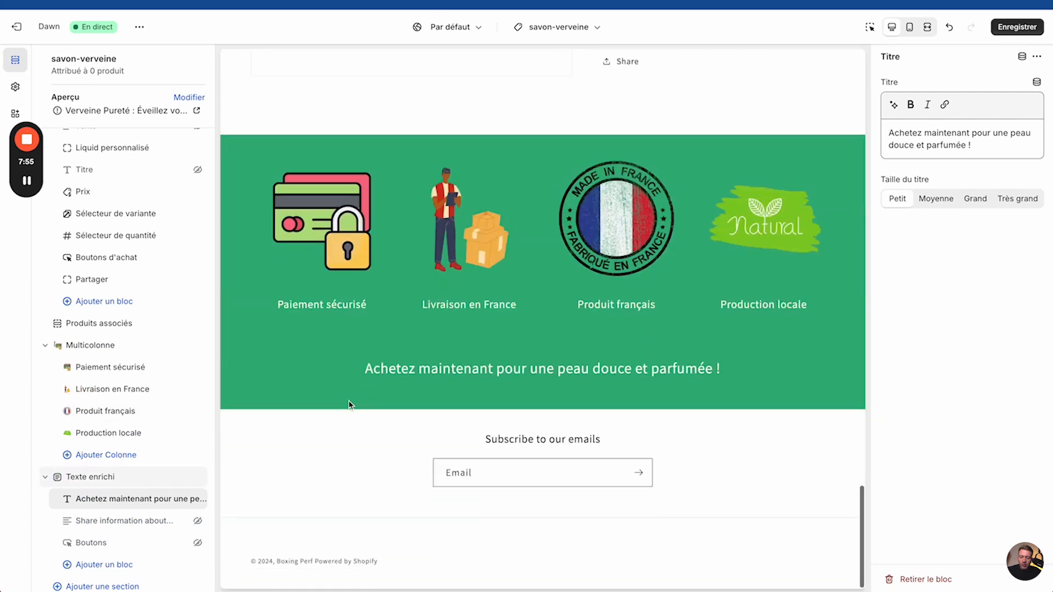
Step: Set the "Achetez maintenant" heading size to Très grand, trying Moyenne first
click(943, 199)
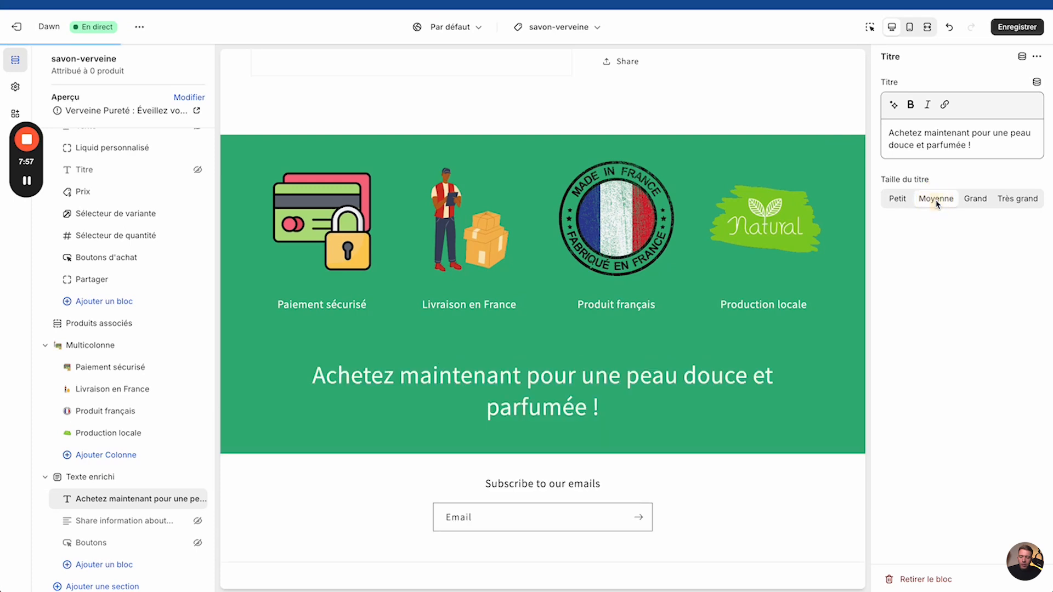
click(1014, 198)
scroll(546, 374, down, 2)
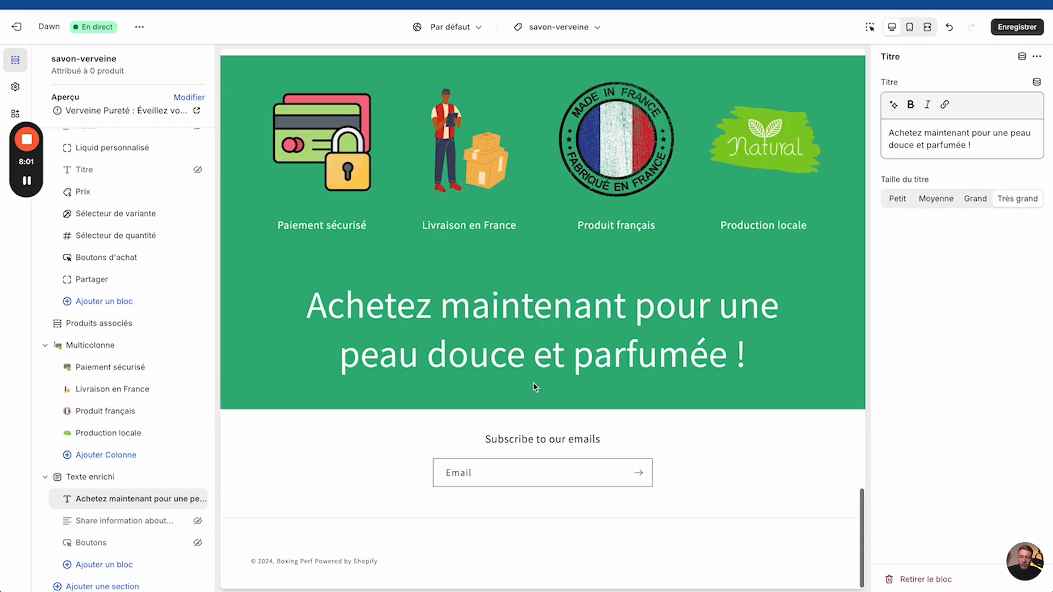
Step: Move the Texte enrichi section back above Multicolonne and set the Multicolonne colour scheme to Nuancier 1
scroll(470, 384, up, 5)
drag(47, 478, 59, 344)
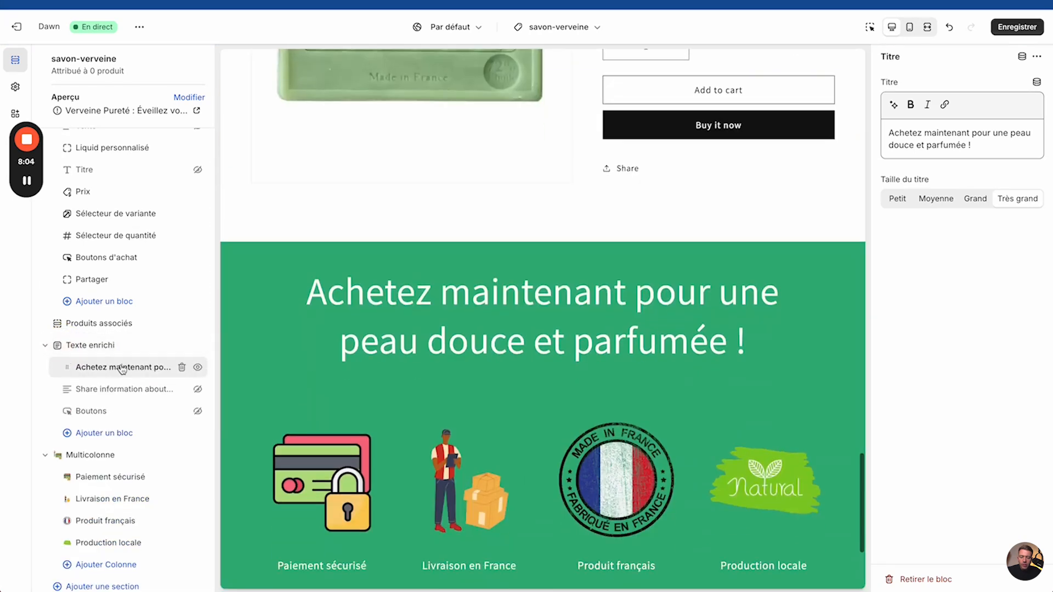
click(94, 454)
scroll(989, 354, down, 5)
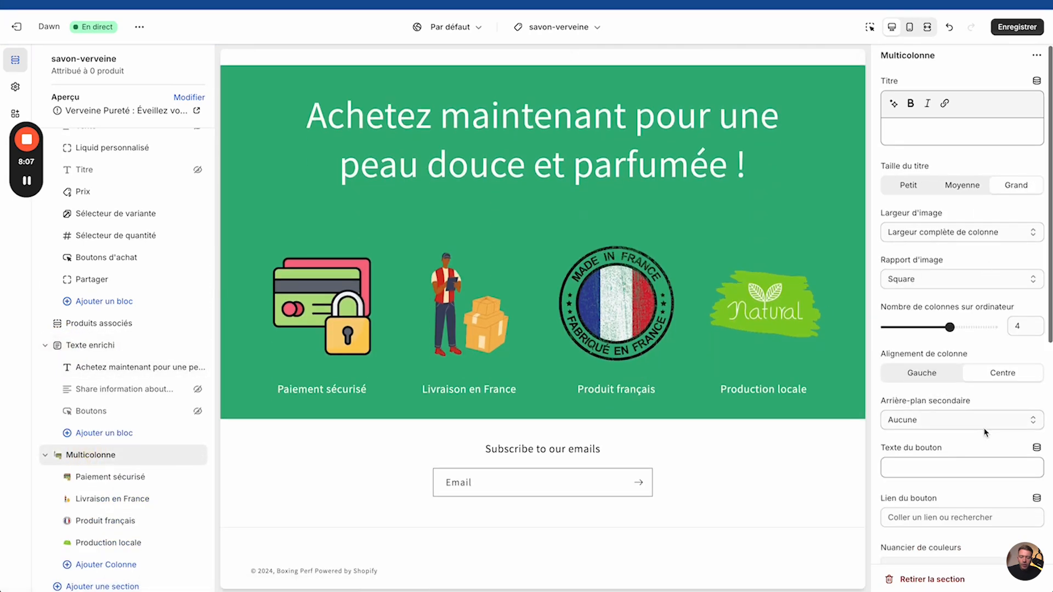
click(982, 322)
click(949, 348)
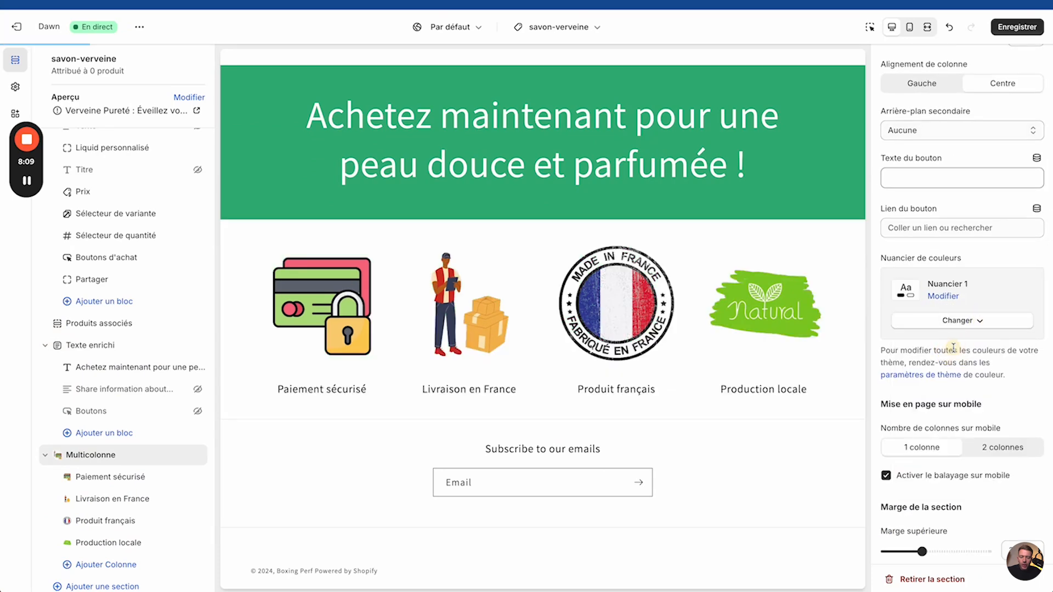
Step: Add a Rangée réductible block after the Partager block in the product information
scroll(589, 277, up, 4)
scroll(589, 277, up, 5)
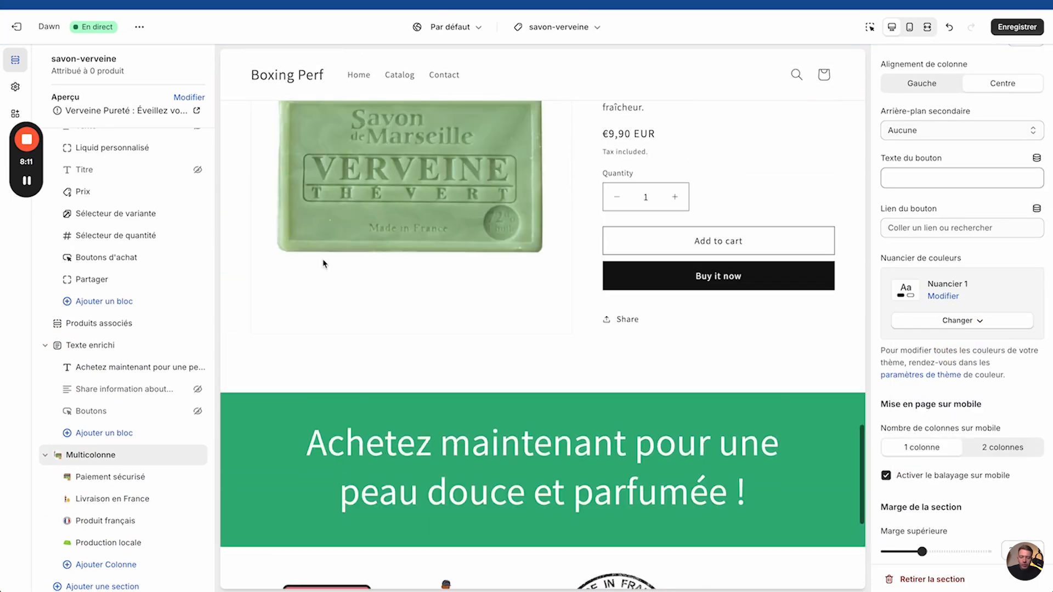
click(109, 301)
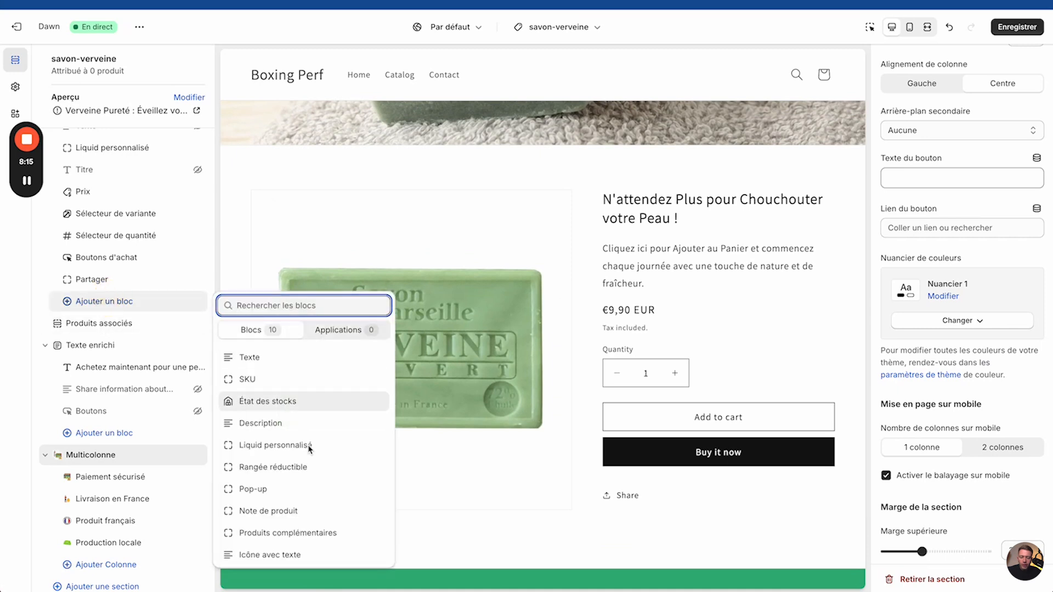
click(287, 468)
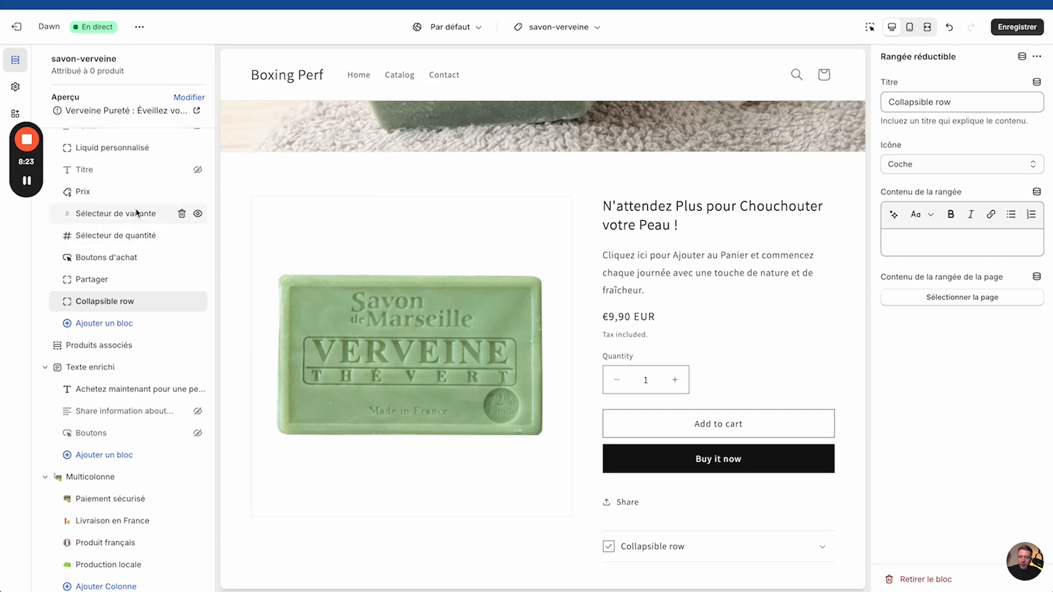
Step: Set the variant selector's style to Menu déroulant and its swatch shape to Carré
click(101, 192)
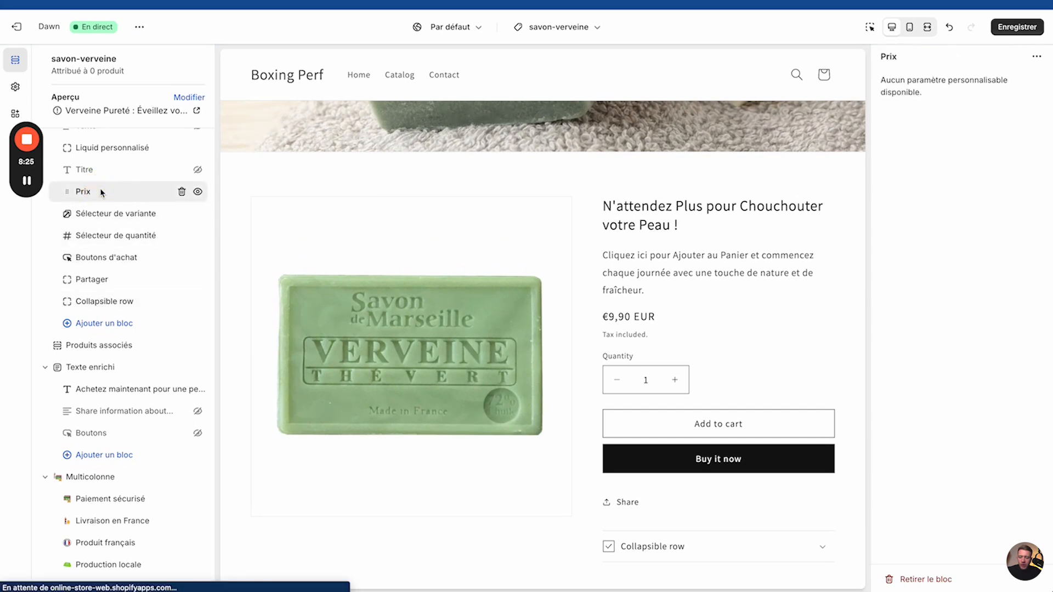
click(110, 218)
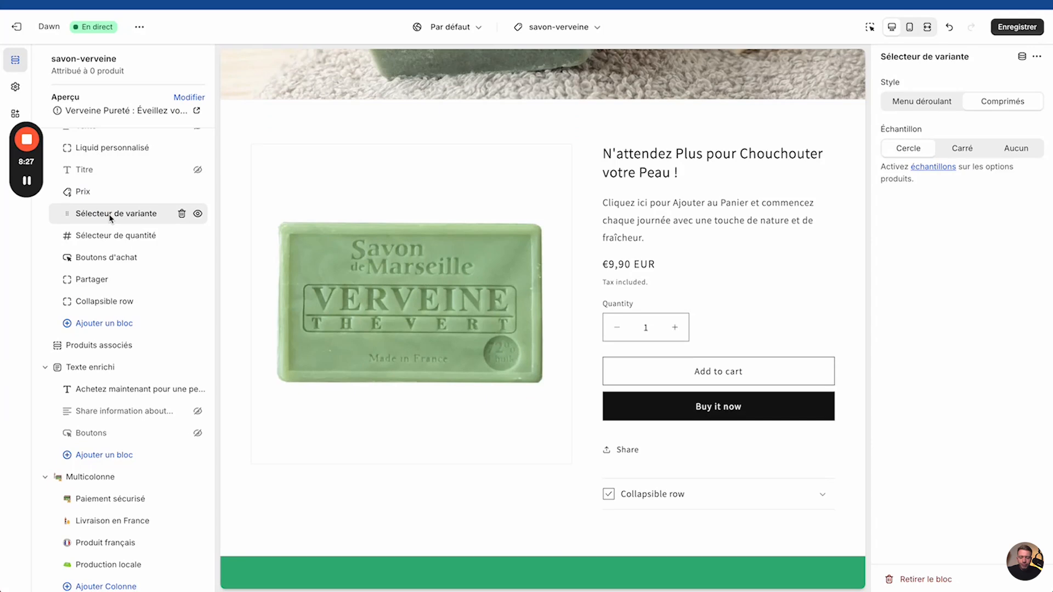
click(975, 150)
click(1005, 147)
click(963, 154)
click(924, 101)
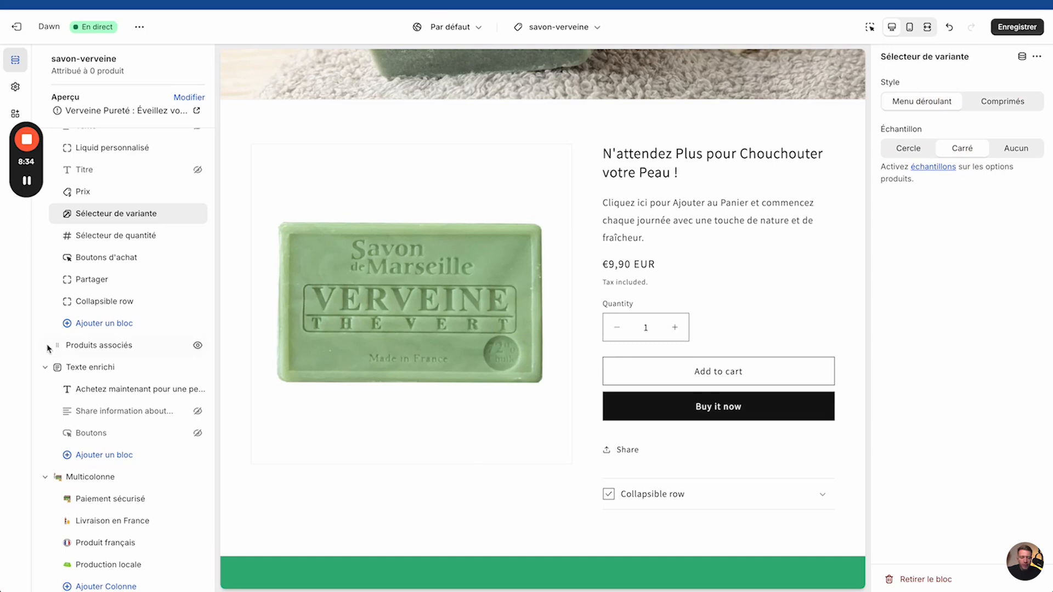
Step: Remove the Partager block from the product information
click(122, 241)
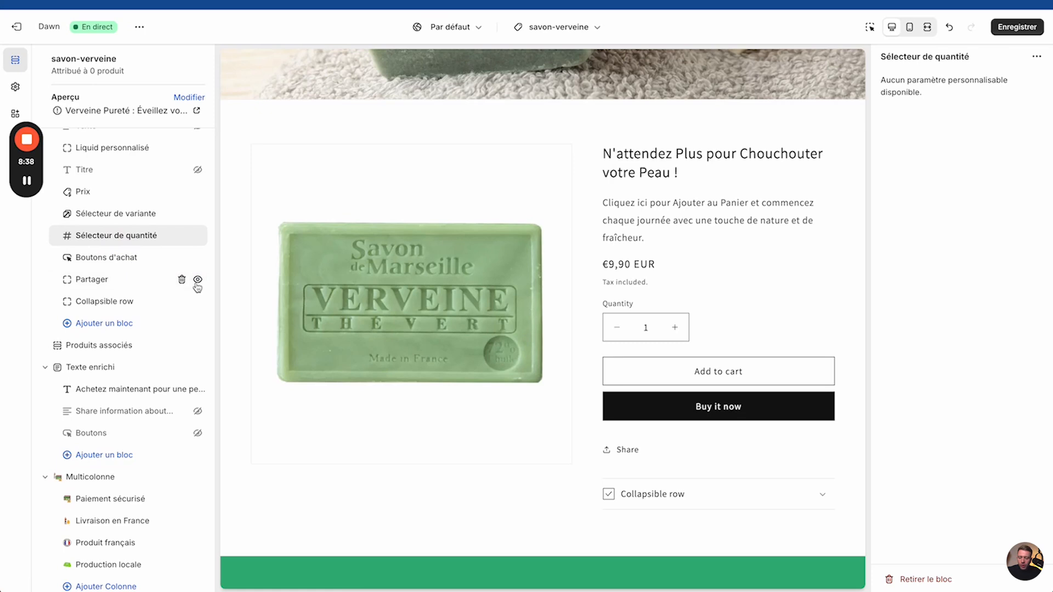
click(181, 279)
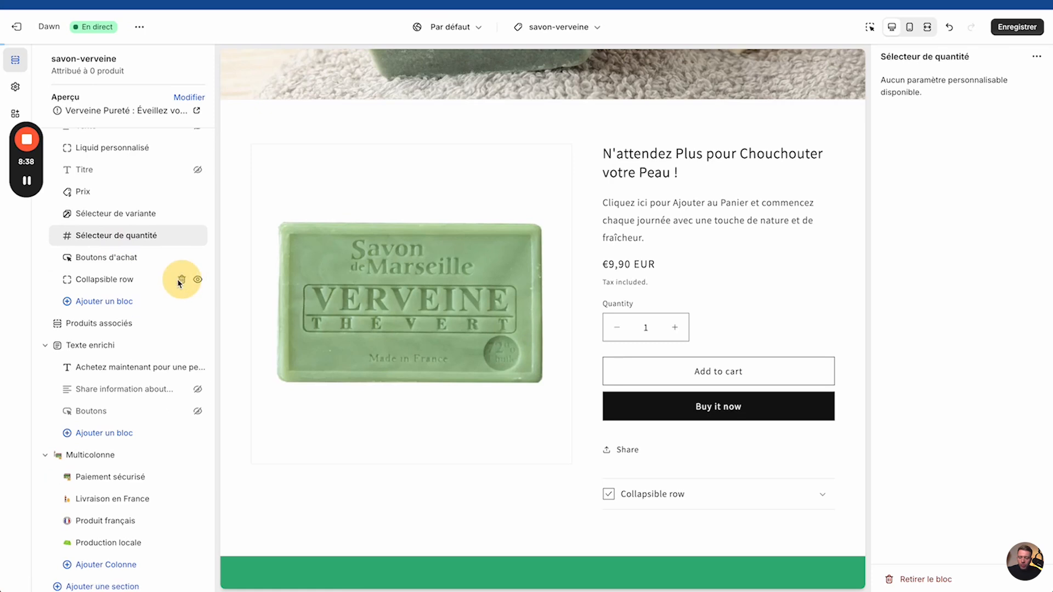
Step: Title the collapsible row "Livrez-vous en France ?" and set its icon to Camion
click(109, 280)
triple_click(929, 106)
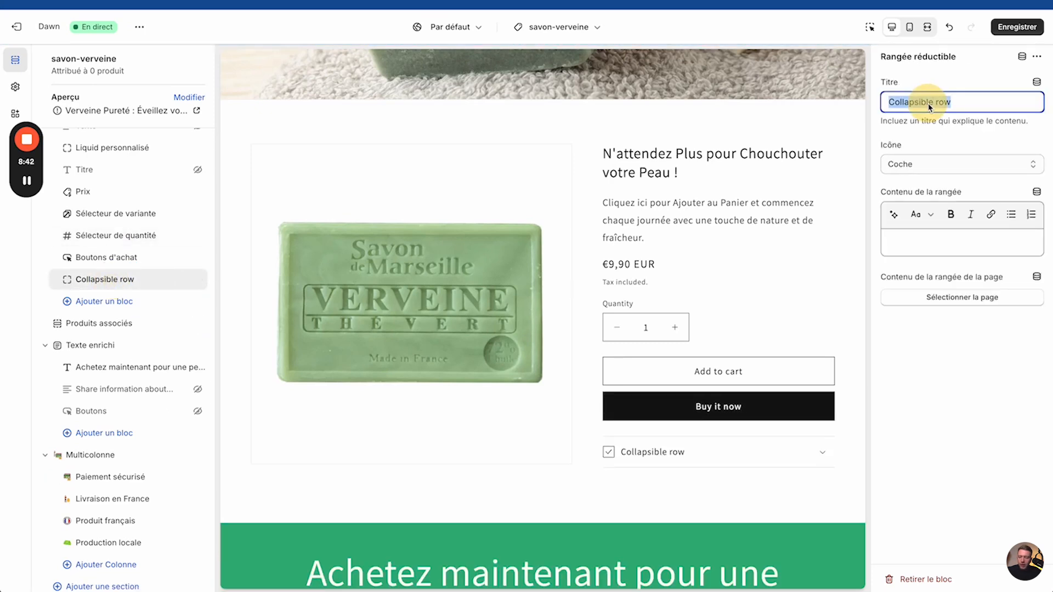
click(916, 167)
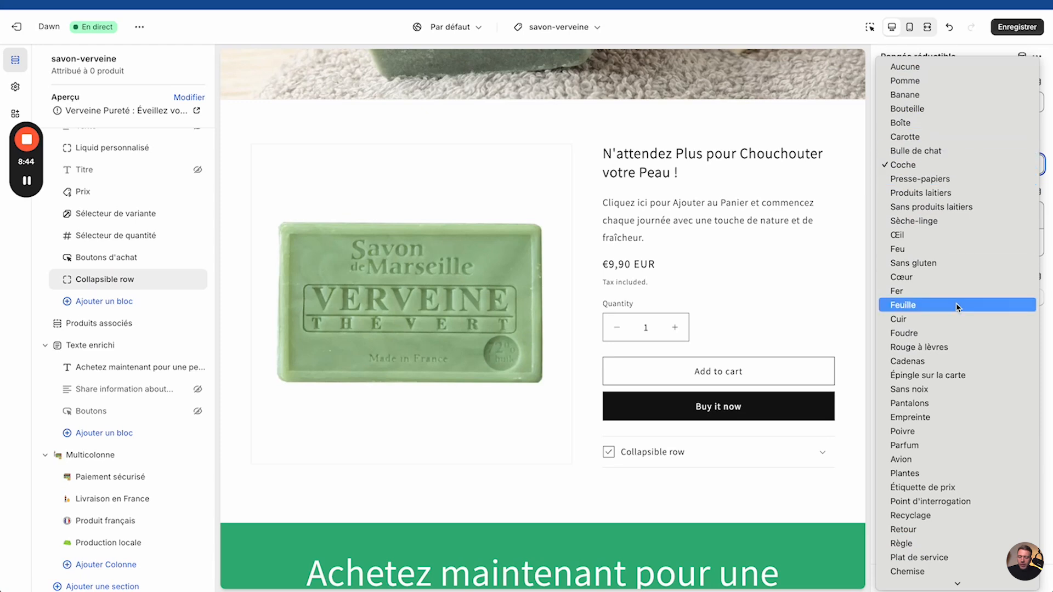
scroll(935, 301, down, 3)
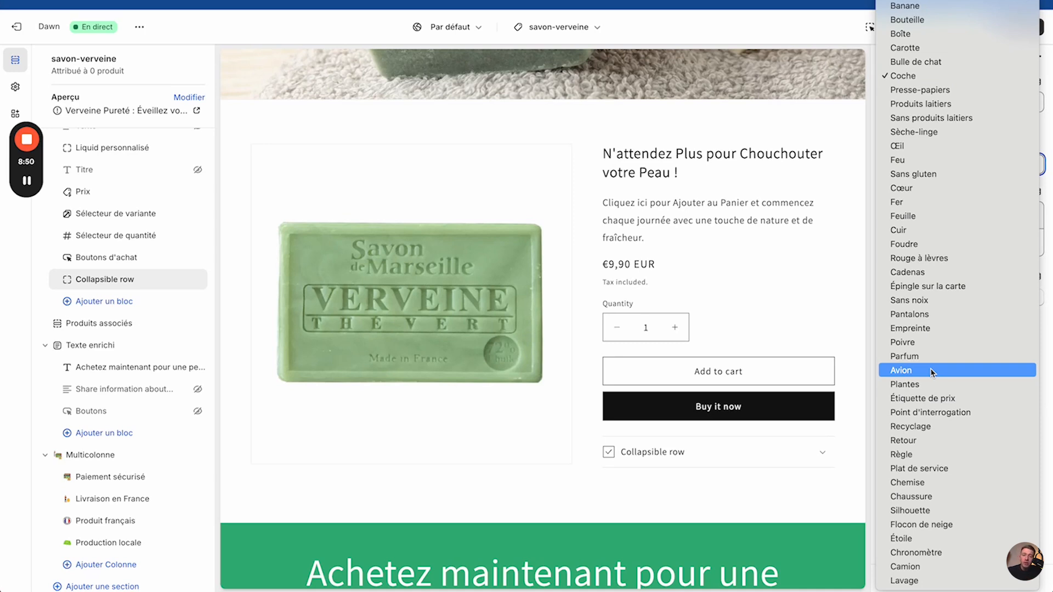
click(929, 566)
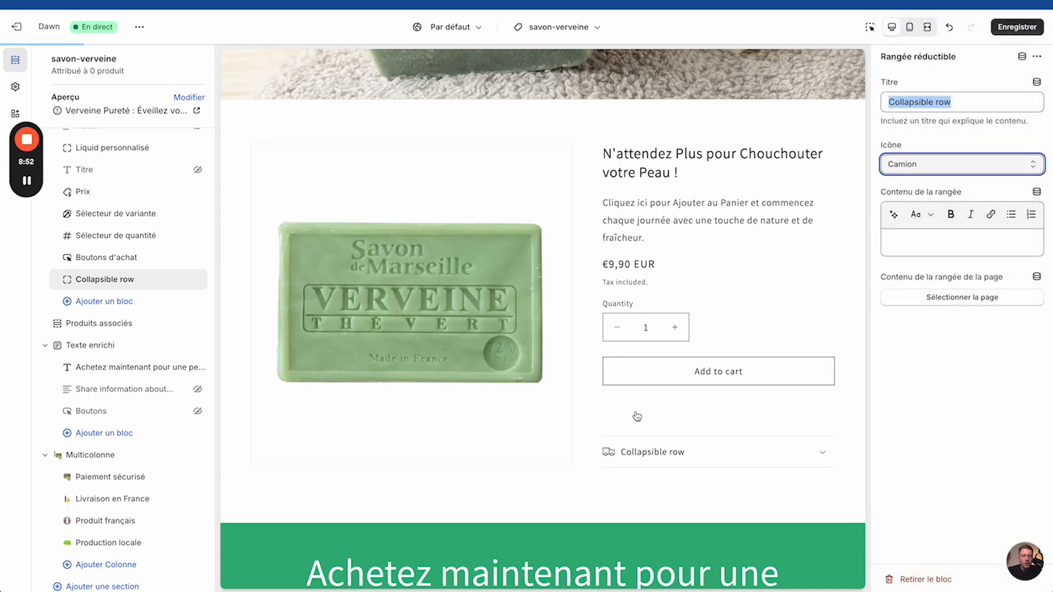
key(Down)
triple_click(938, 104)
text(Livrez)
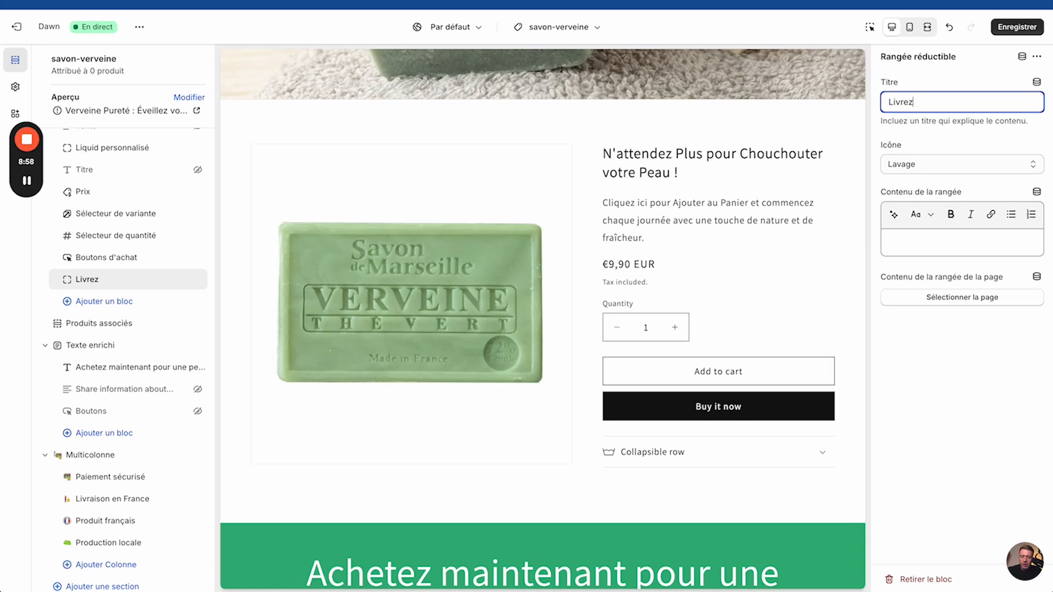
text(-vous en France ?)
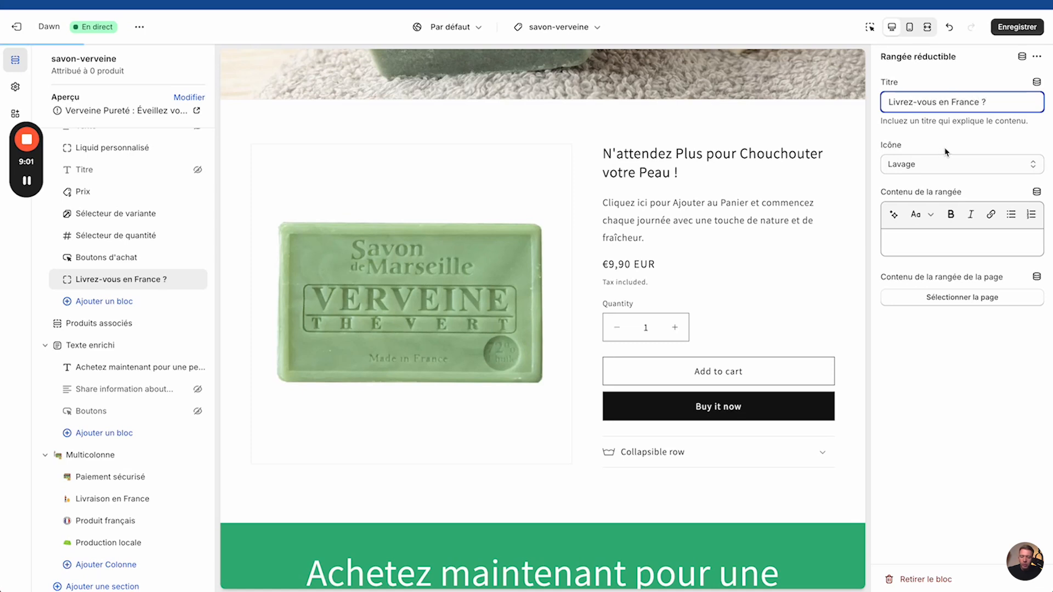
click(914, 164)
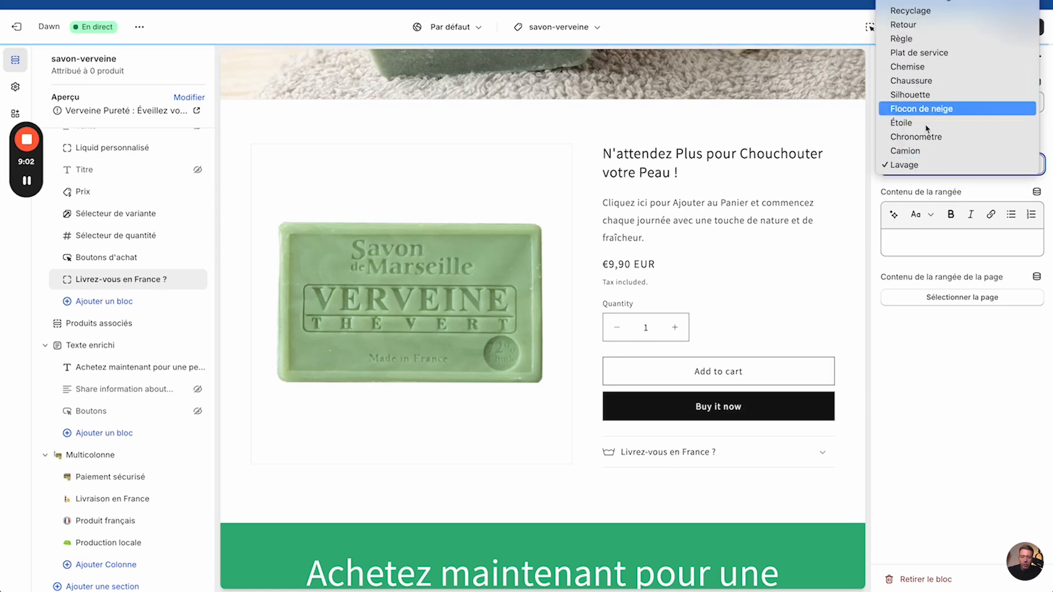
click(913, 154)
Step: Enter "Oui nous livrons sous 24h en France." as the row's content and test expanding and collapsing it in the preview
click(934, 242)
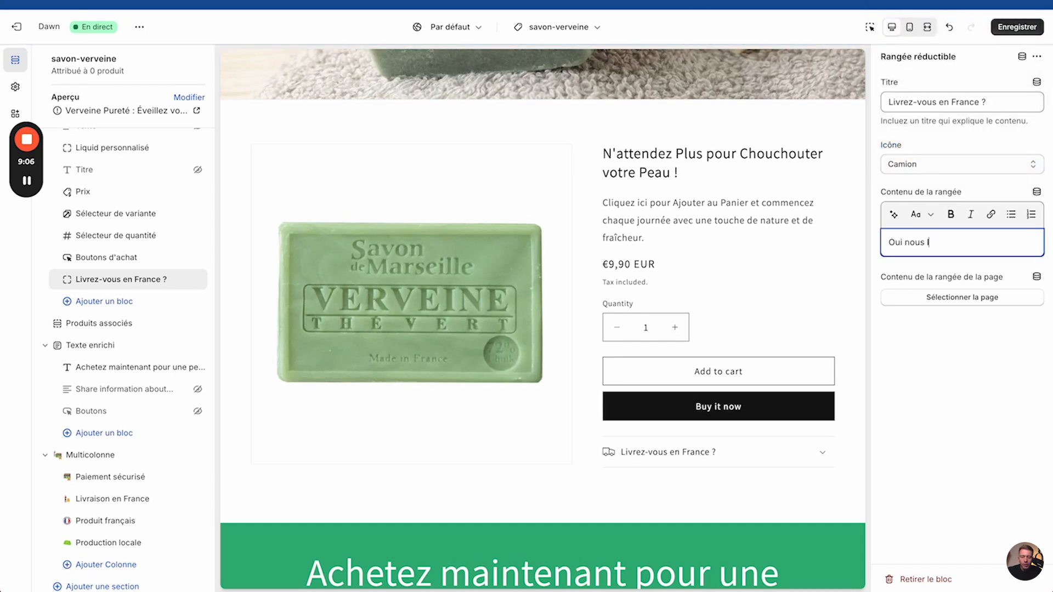
text(Oui nous livrons sous 24)
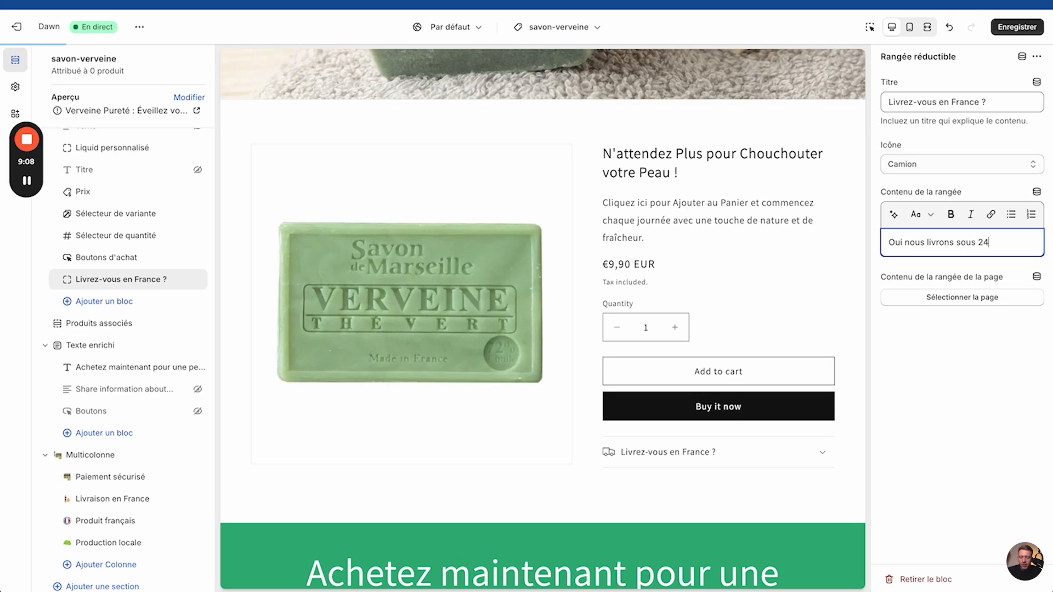
text(h en France.)
click(821, 454)
click(820, 455)
scroll(536, 301, up, 2)
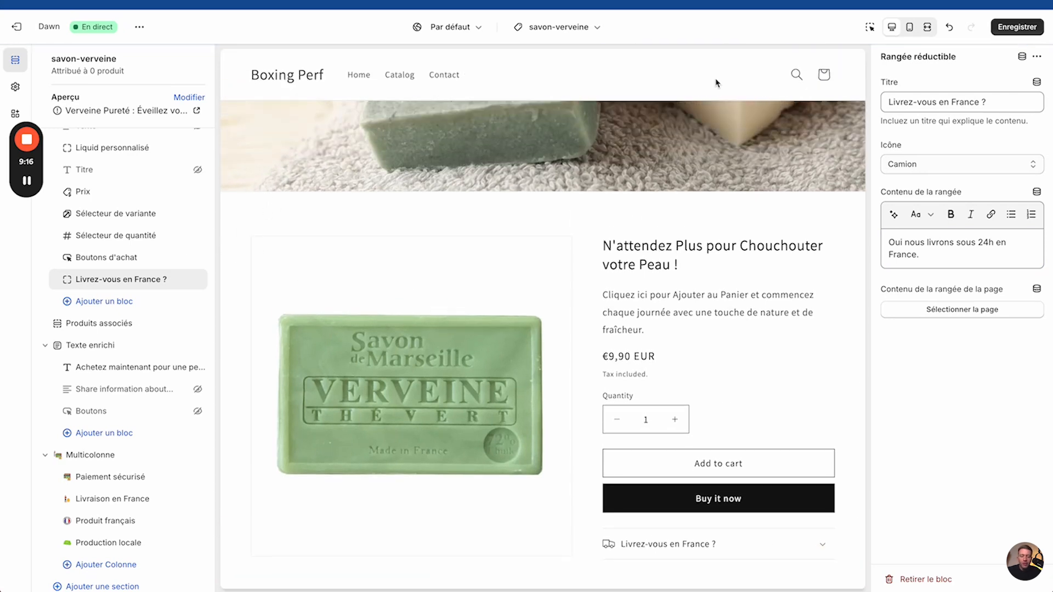
Step: Save the changes to the savon-verveine template
click(1016, 27)
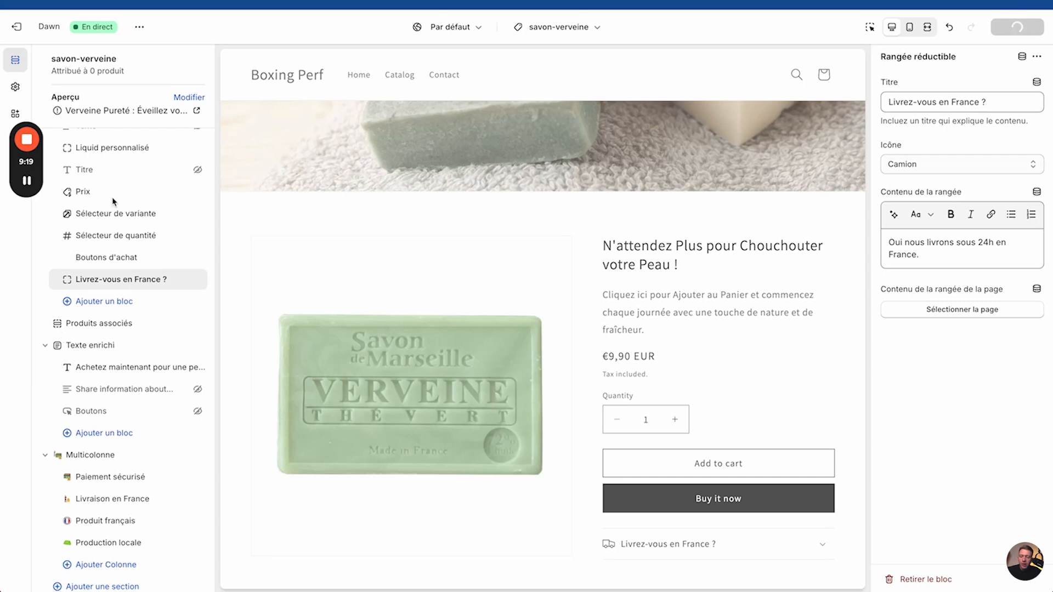
scroll(114, 202, up, 1)
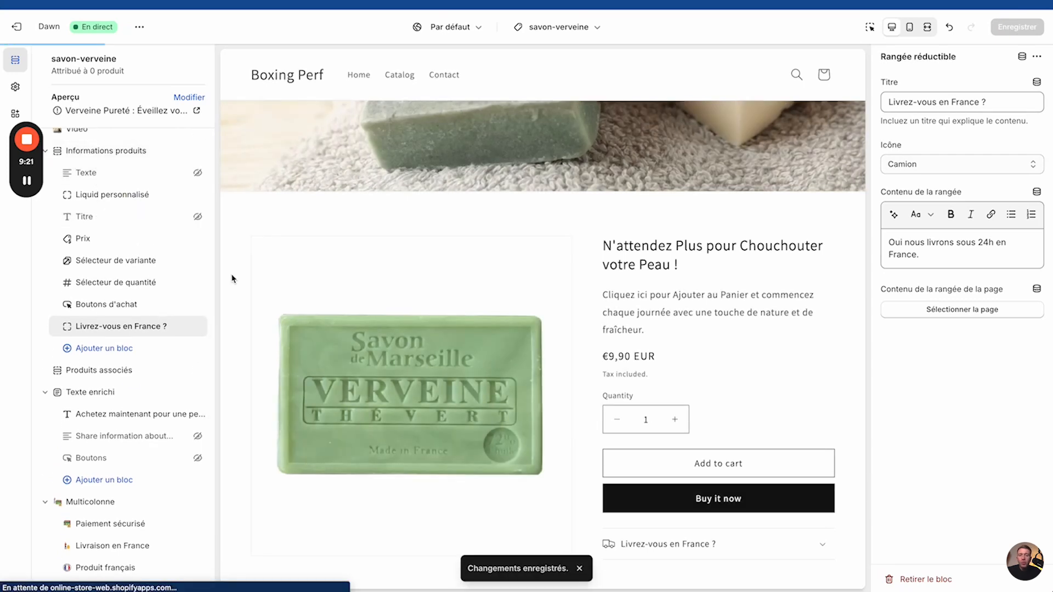
scroll(654, 243, up, 8)
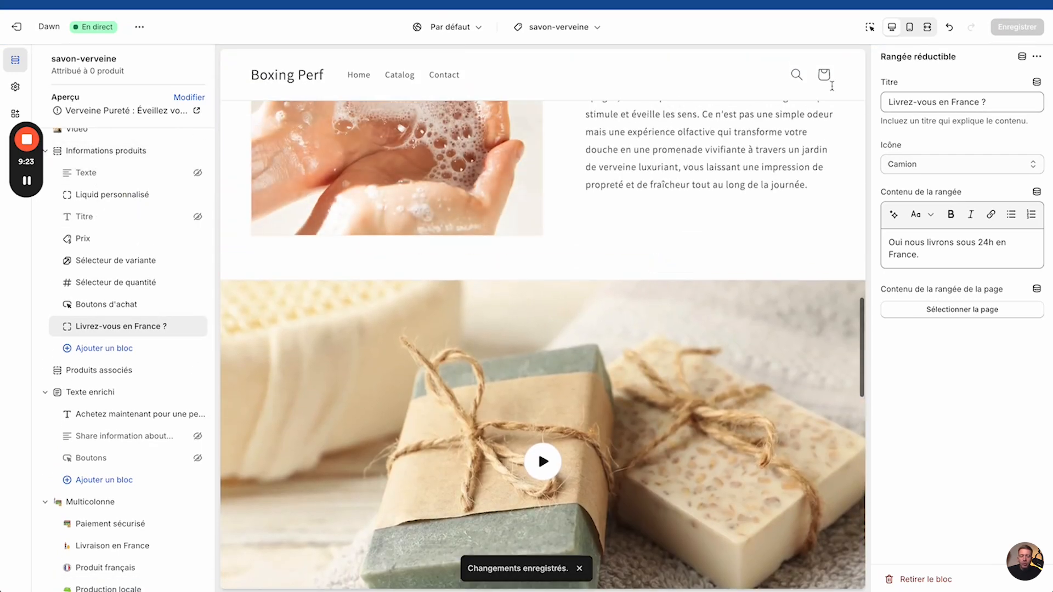
Step: Show the preview at full width and examine the opening product image, the green banner and the first image-with-text rows
click(926, 27)
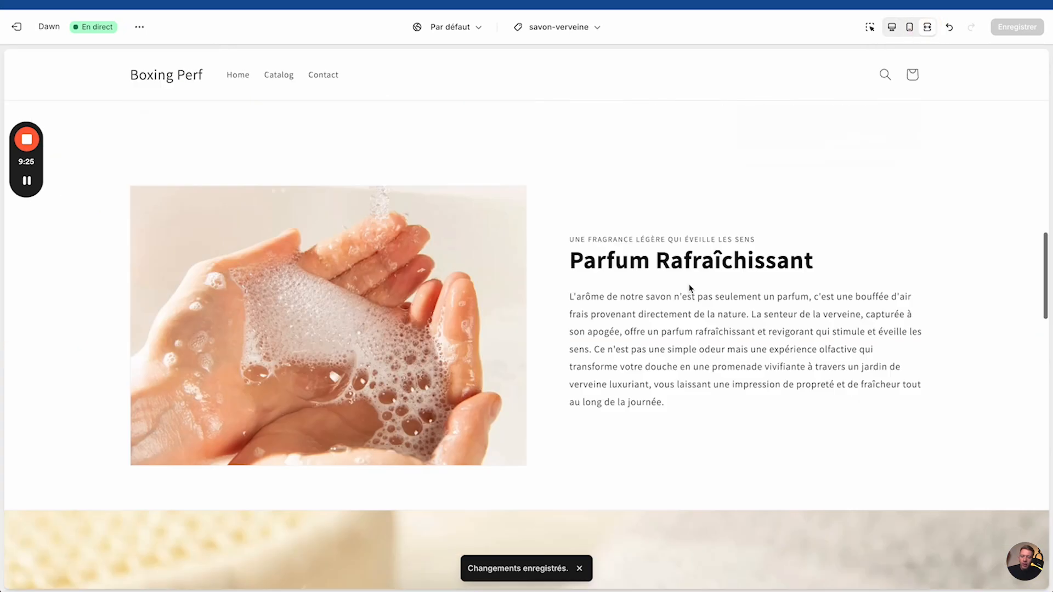
scroll(658, 199, down, 3)
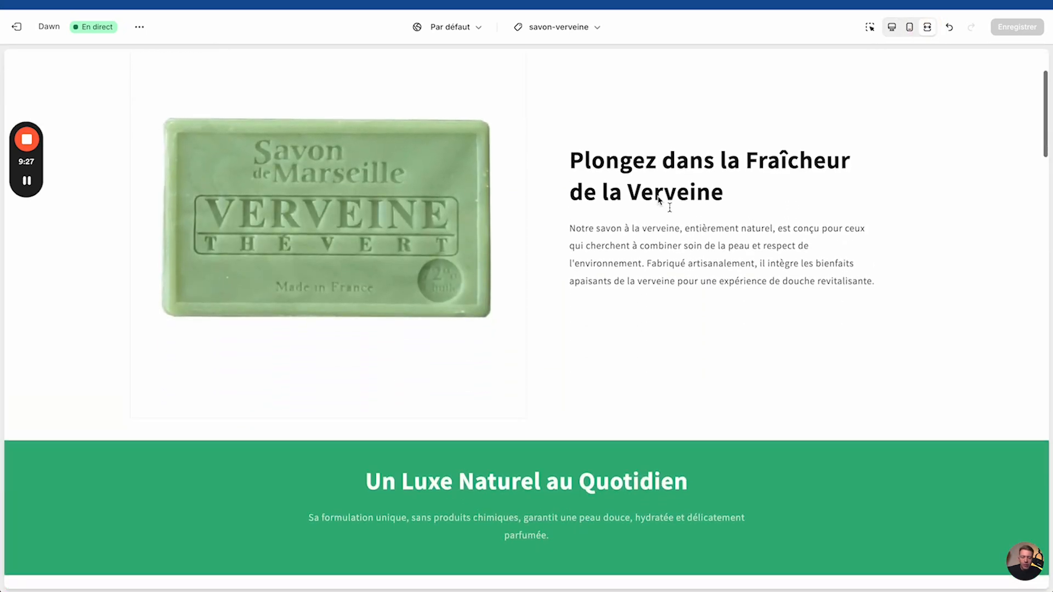
scroll(331, 193, up, 3)
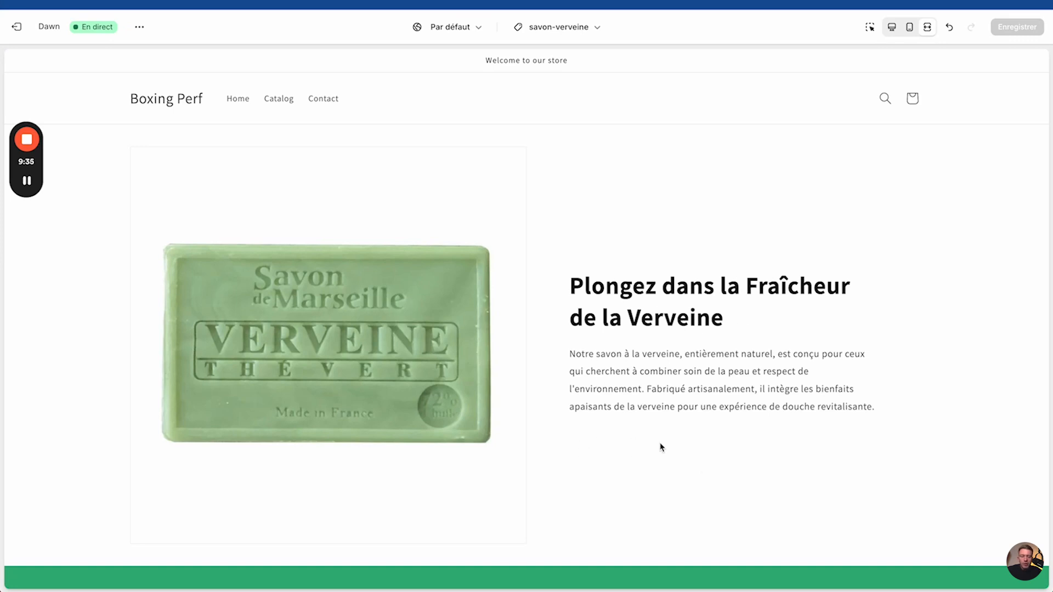
scroll(670, 417, down, 10)
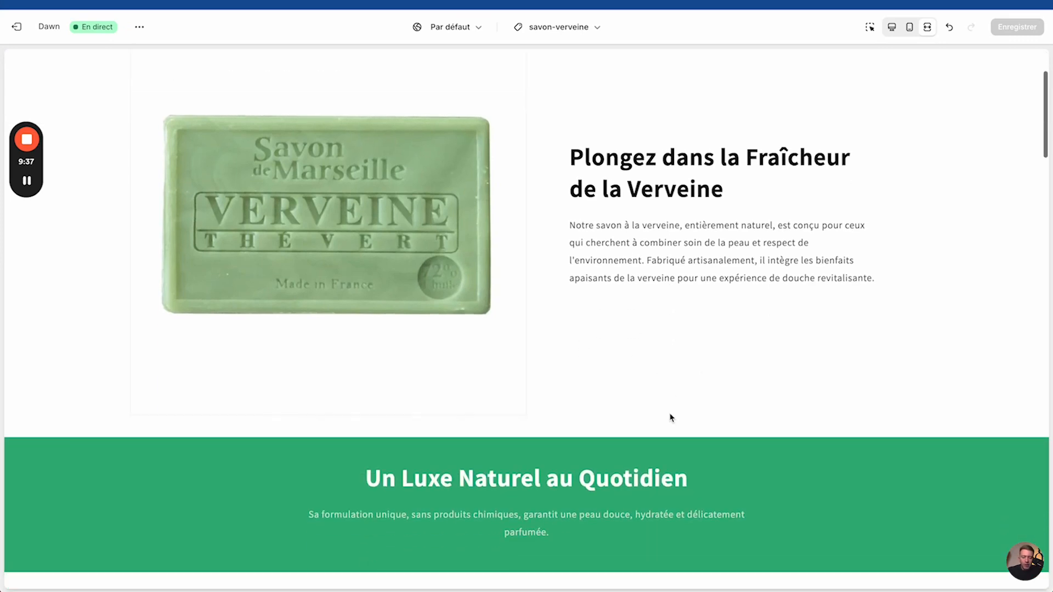
scroll(670, 414, down, 2)
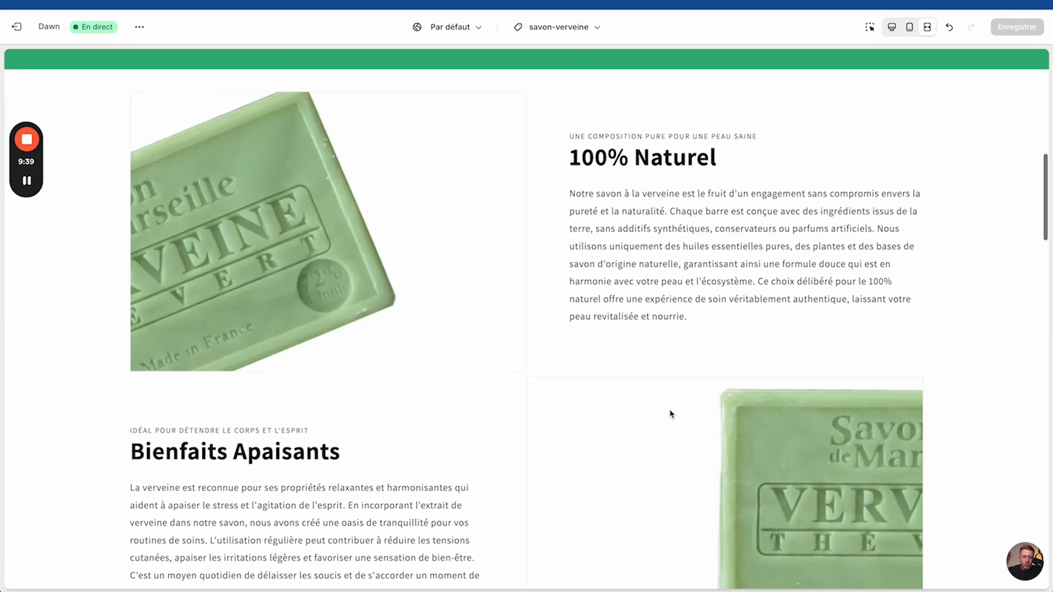
scroll(669, 414, up, 2)
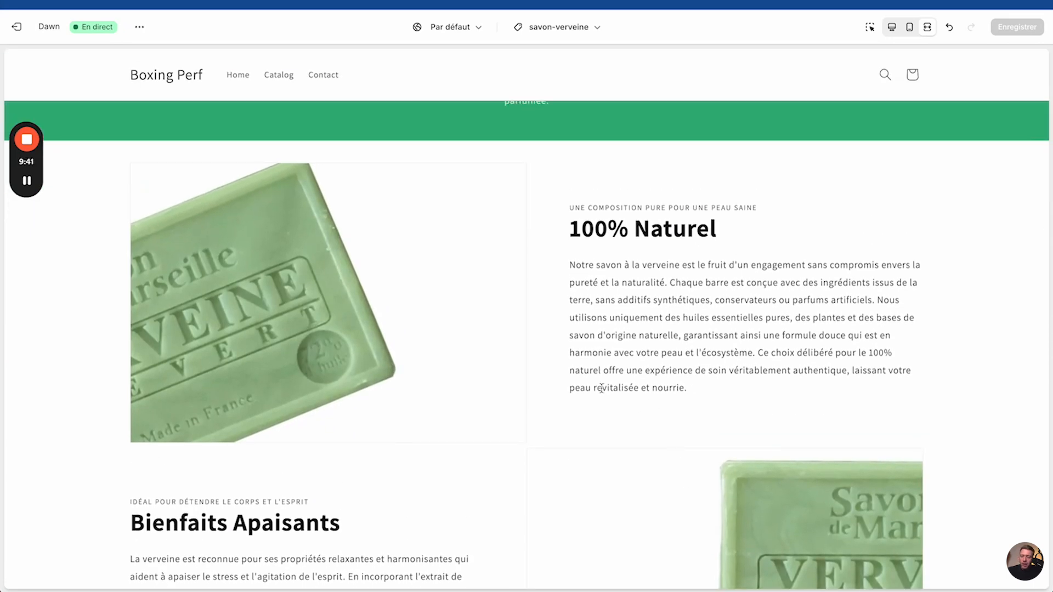
scroll(608, 406, down, 15)
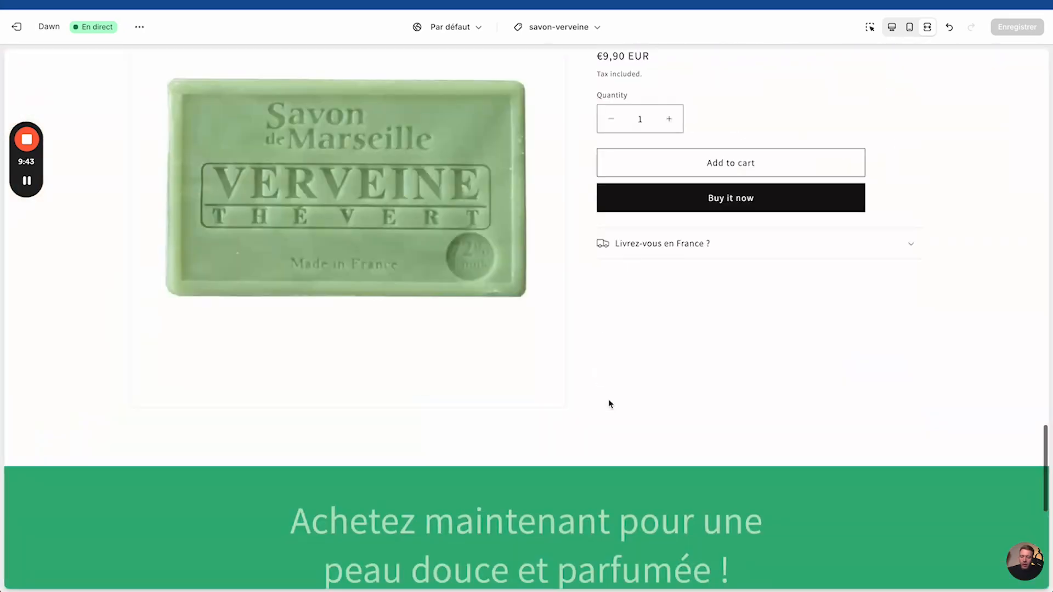
scroll(658, 263, up, 3)
scroll(616, 215, up, 15)
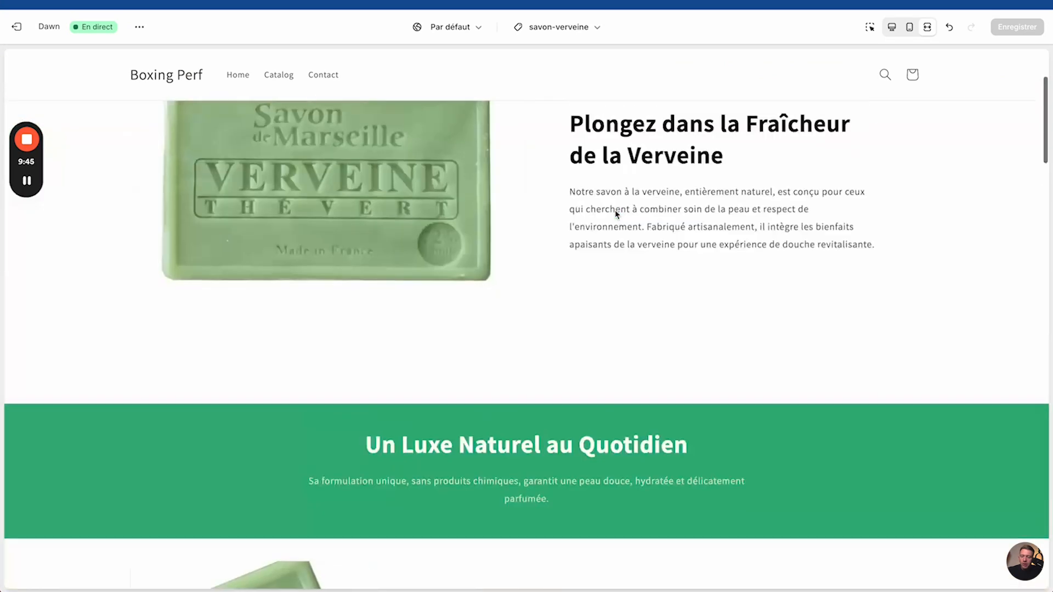
scroll(617, 215, down, 6)
scroll(488, 211, up, 3)
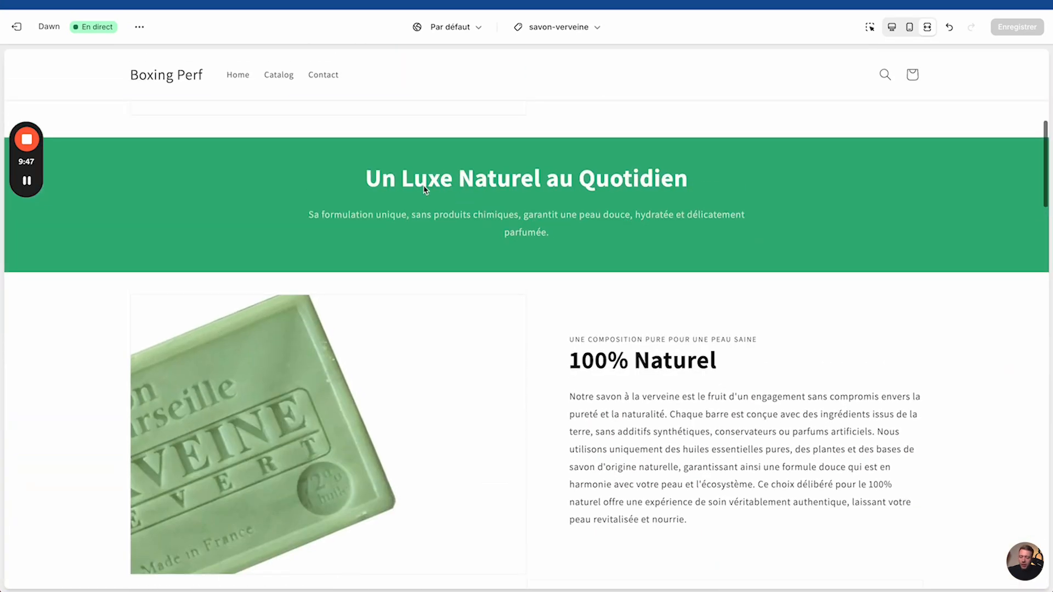
scroll(425, 230, down, 4)
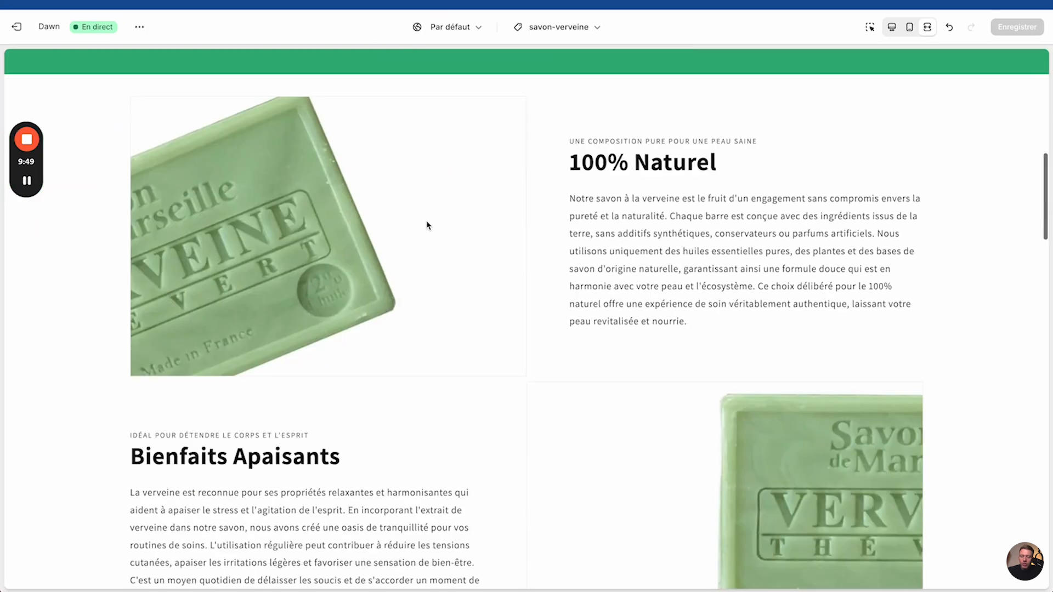
scroll(299, 282, down, 1)
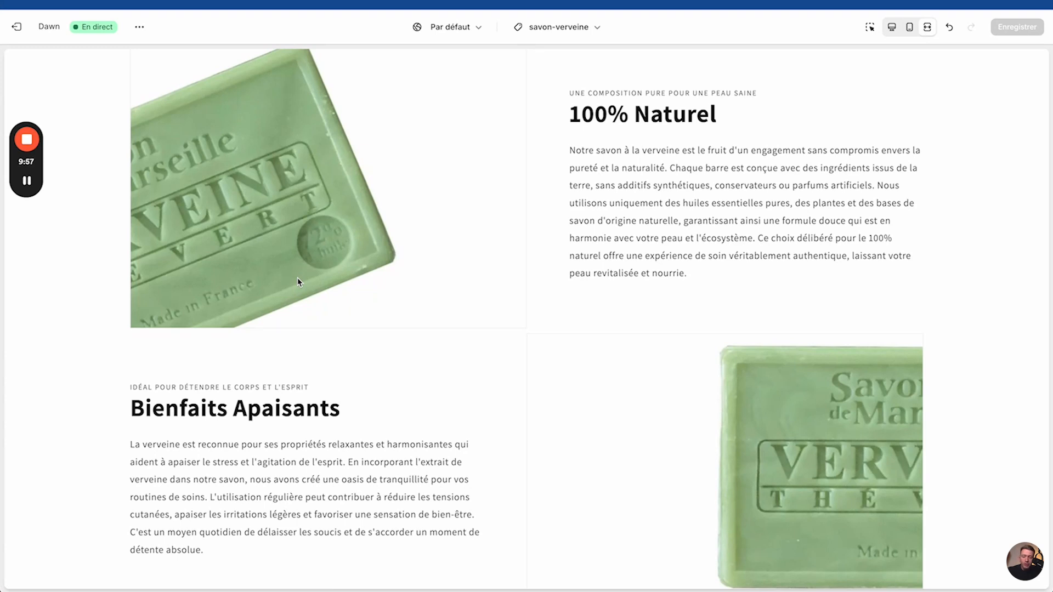
Step: Examine the rest of the full-width page, from the Parfum Rafraîchissant row and video to the purchase block, reassurance columns and footer
scroll(299, 282, down, 13)
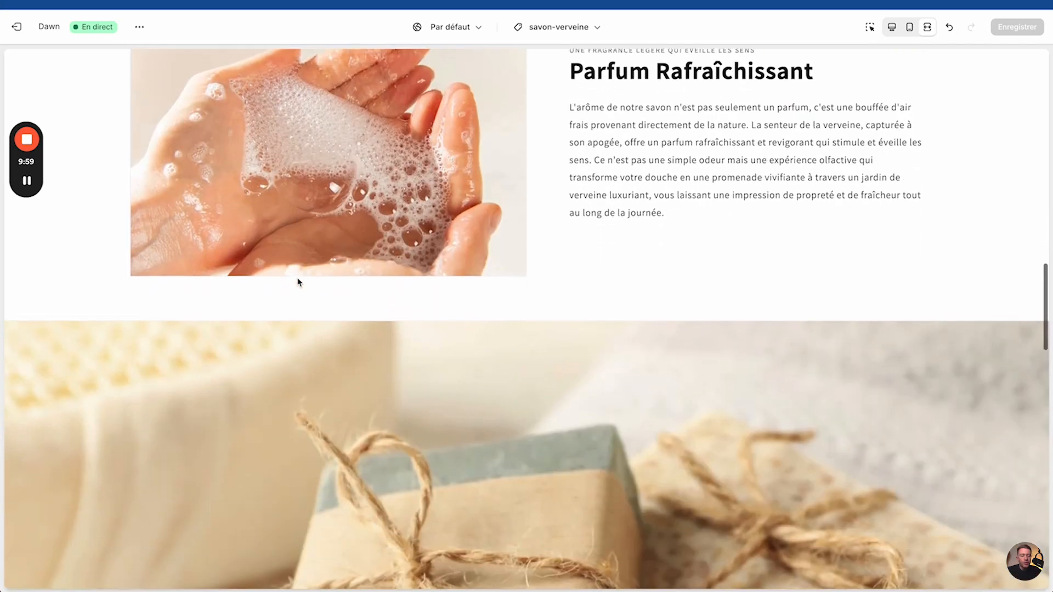
scroll(299, 283, down, 9)
scroll(299, 283, up, 4)
scroll(374, 323, down, 14)
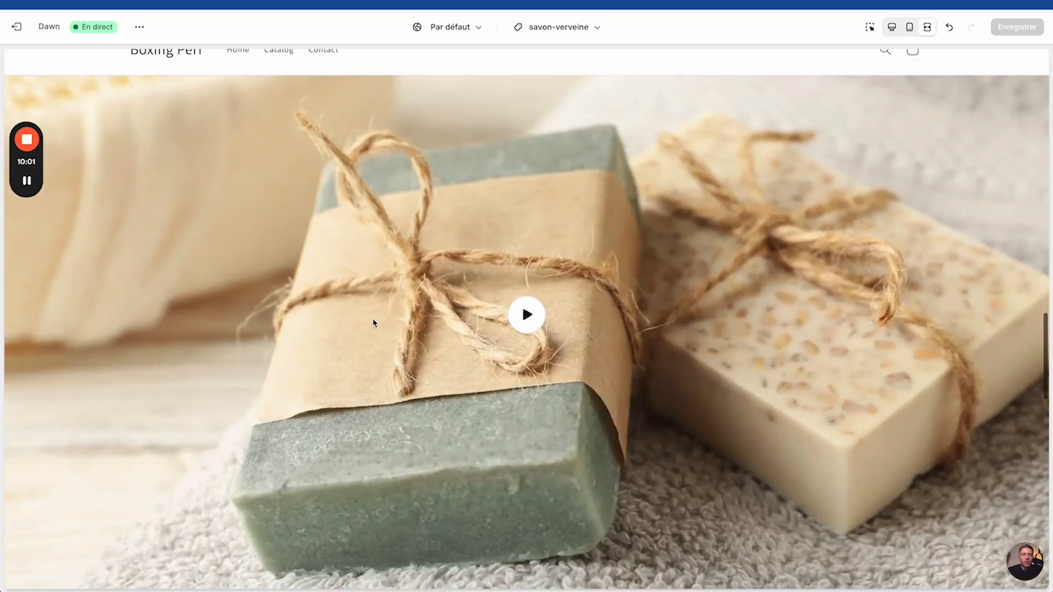
scroll(374, 322, up, 4)
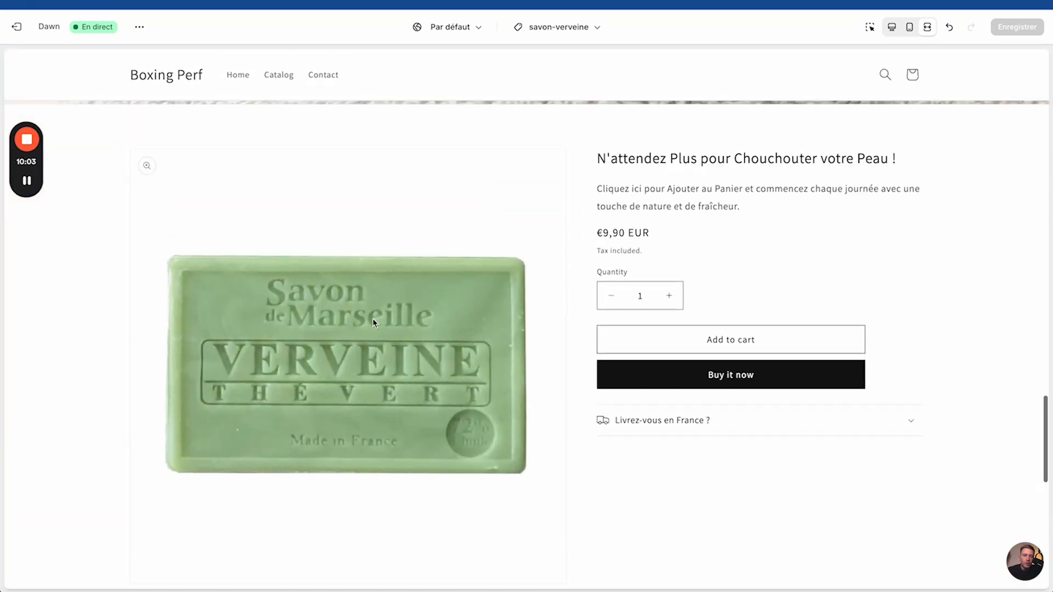
scroll(455, 387, down, 10)
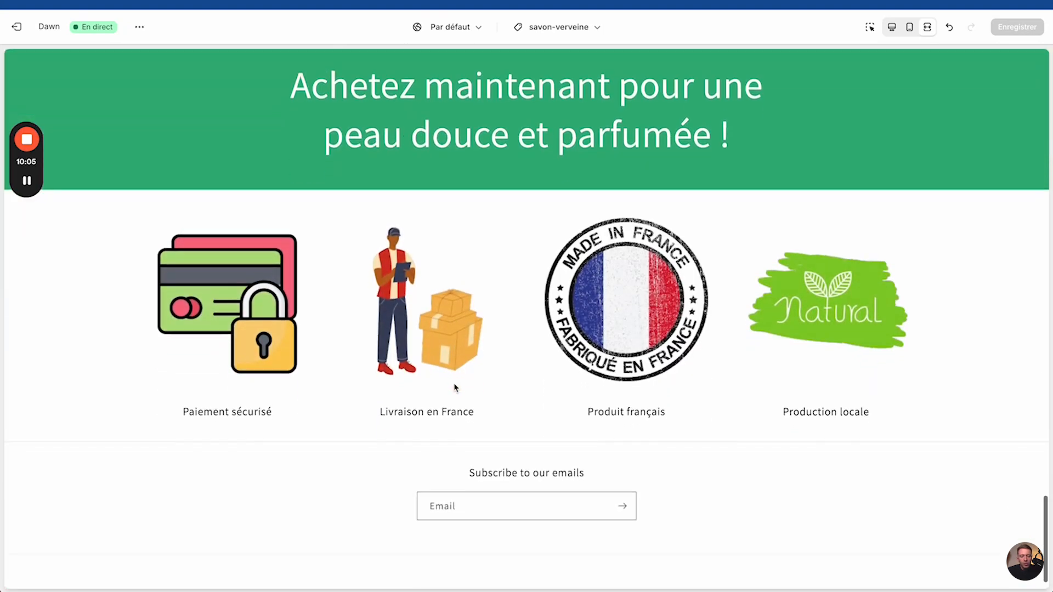
scroll(501, 160, down, 1)
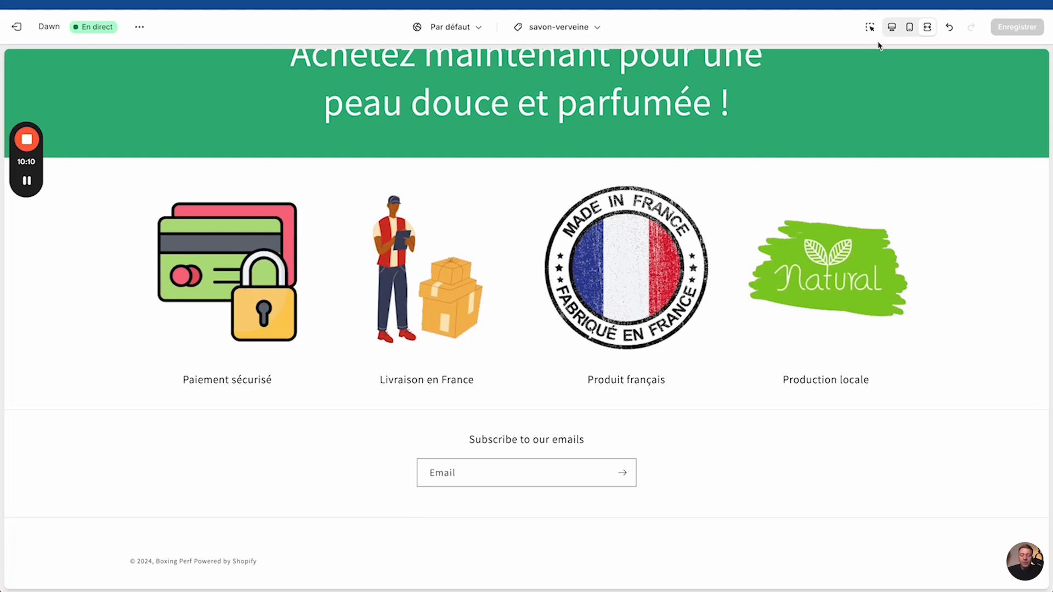
Step: Switch the preview to mobile and examine the whole page, from the product image to the purchase block and call-to-action banner
click(908, 28)
scroll(525, 322, down, 10)
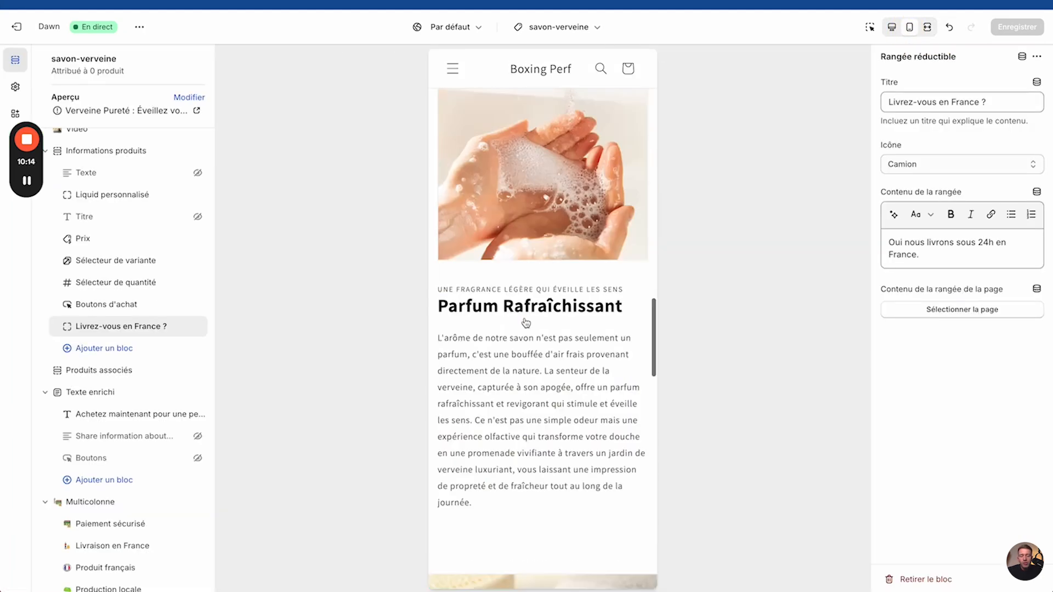
scroll(525, 322, up, 5)
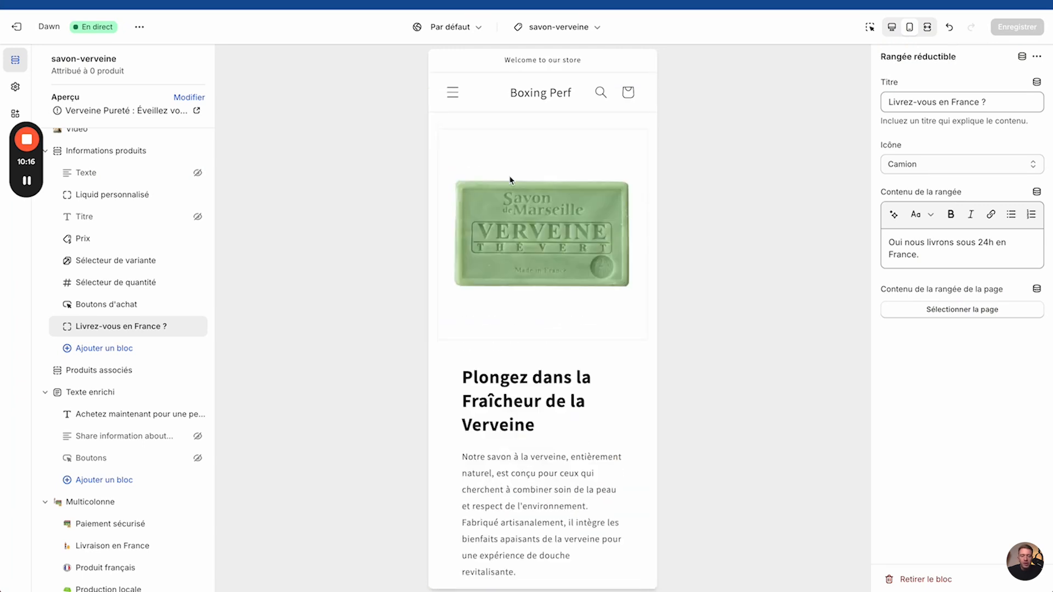
scroll(510, 180, down, 5)
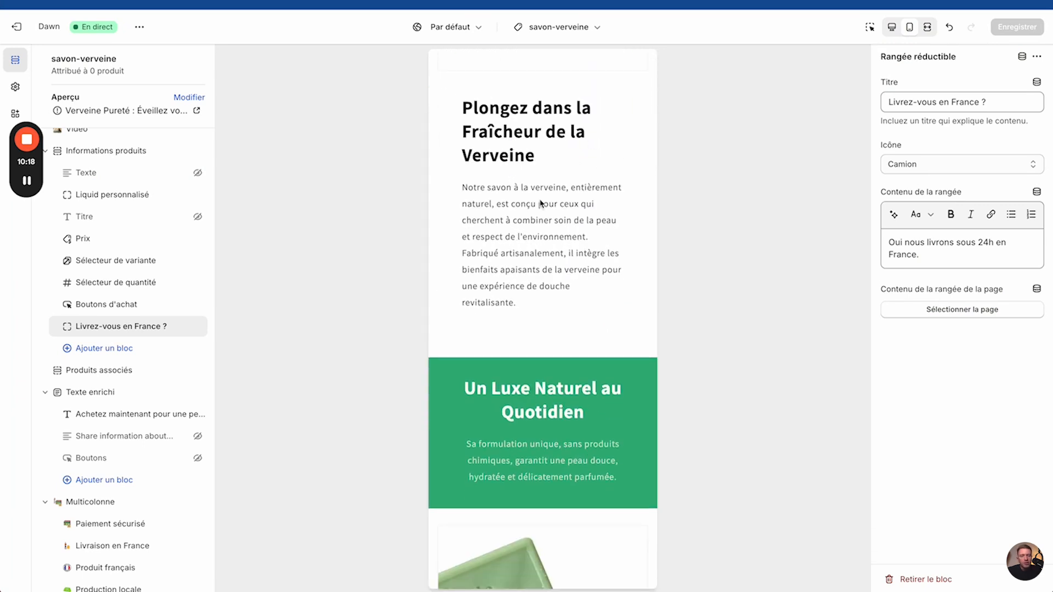
scroll(540, 203, down, 7)
scroll(585, 267, down, 10)
scroll(585, 267, down, 10)
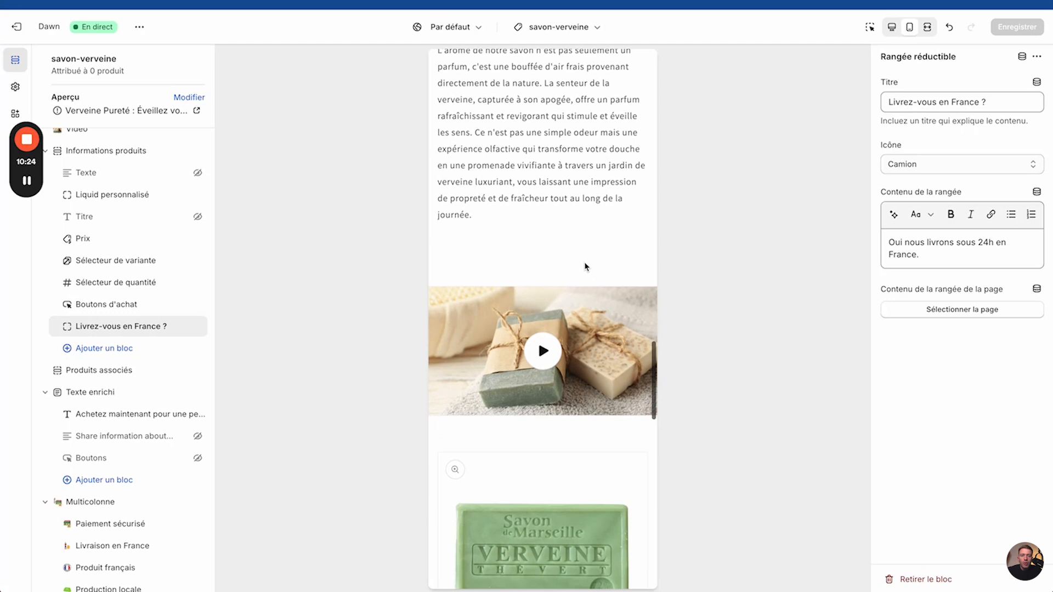
scroll(585, 267, down, 10)
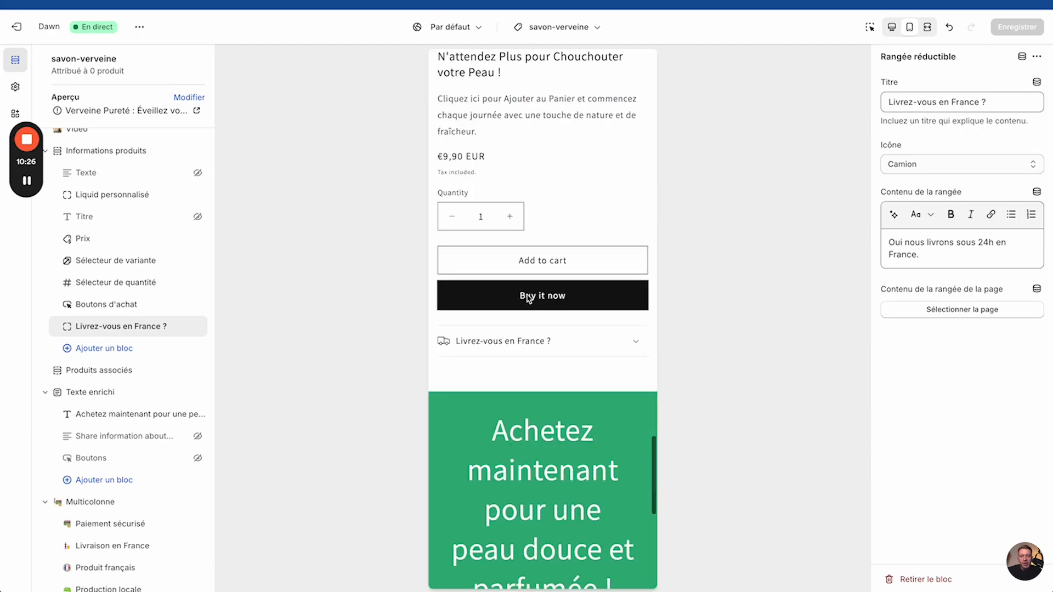
scroll(529, 301, up, 2)
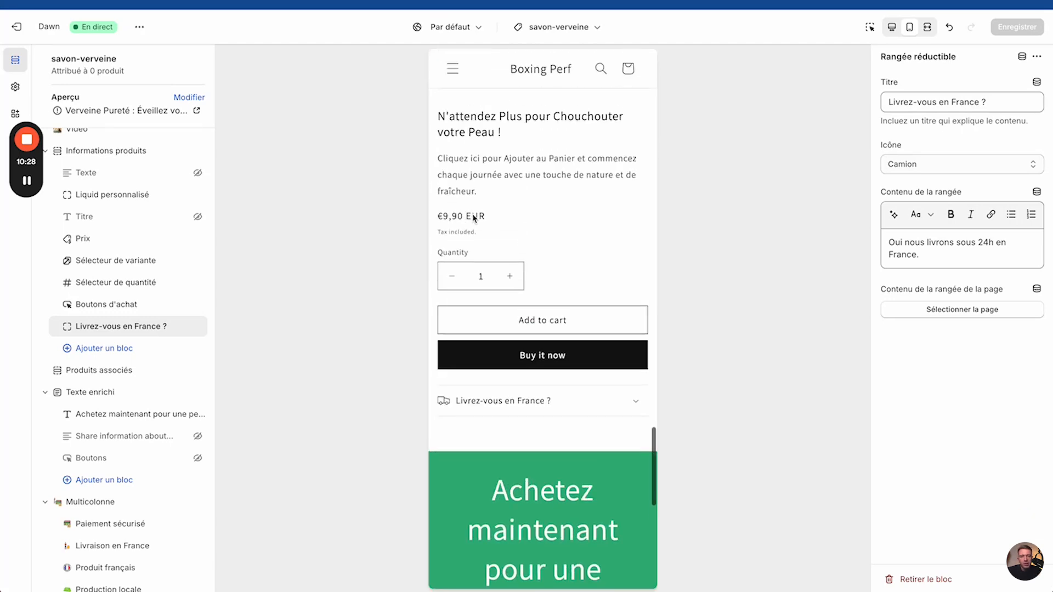
scroll(585, 344, down, 11)
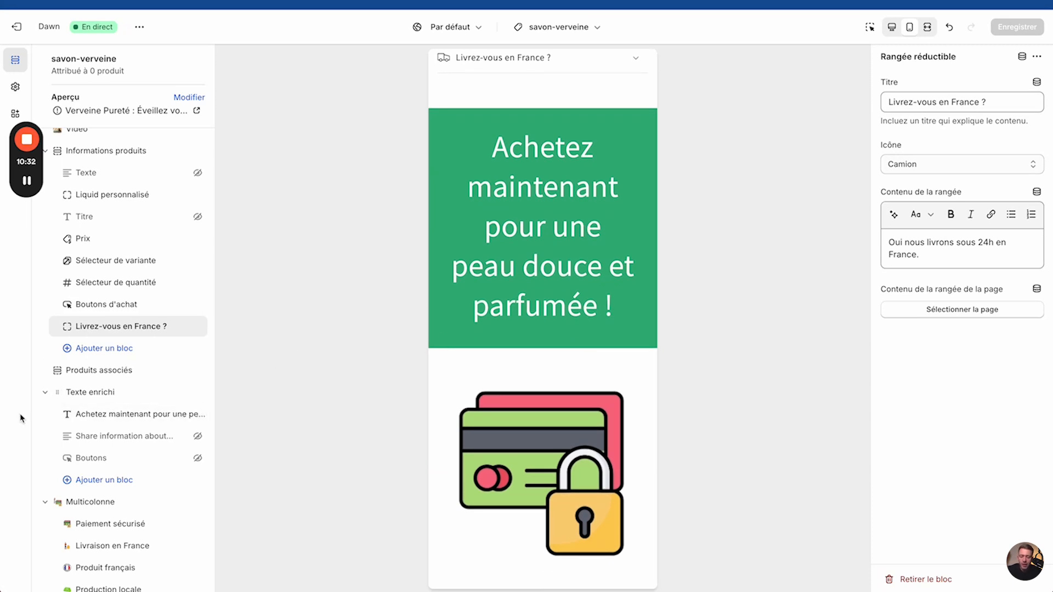
Step: Set the size of the "Achetez maintenant pour une peau douce et parfumée !" heading to Grand and compare it in full-width and mobile previews
click(113, 393)
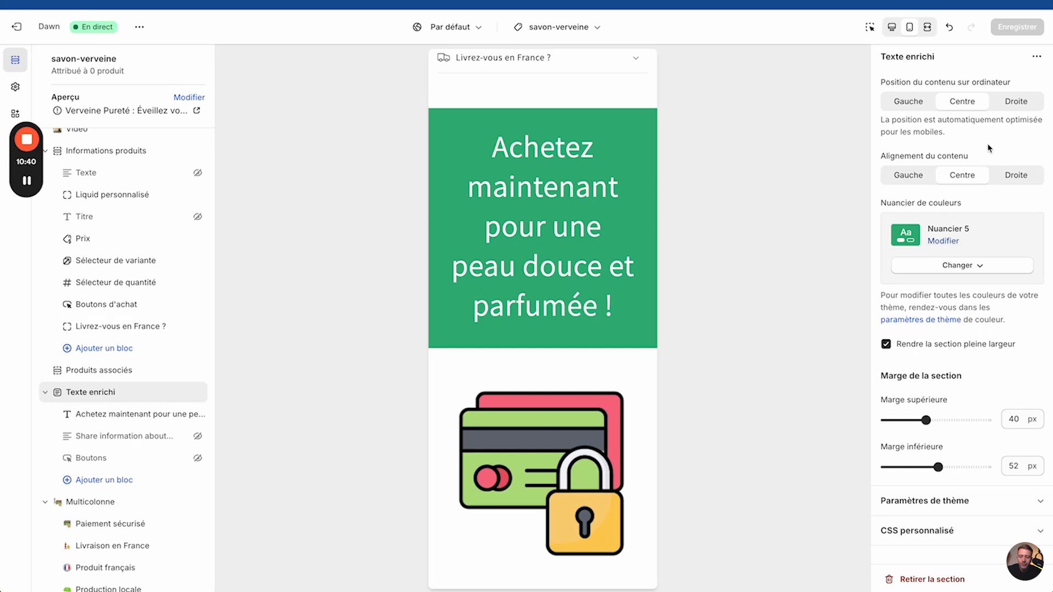
click(92, 415)
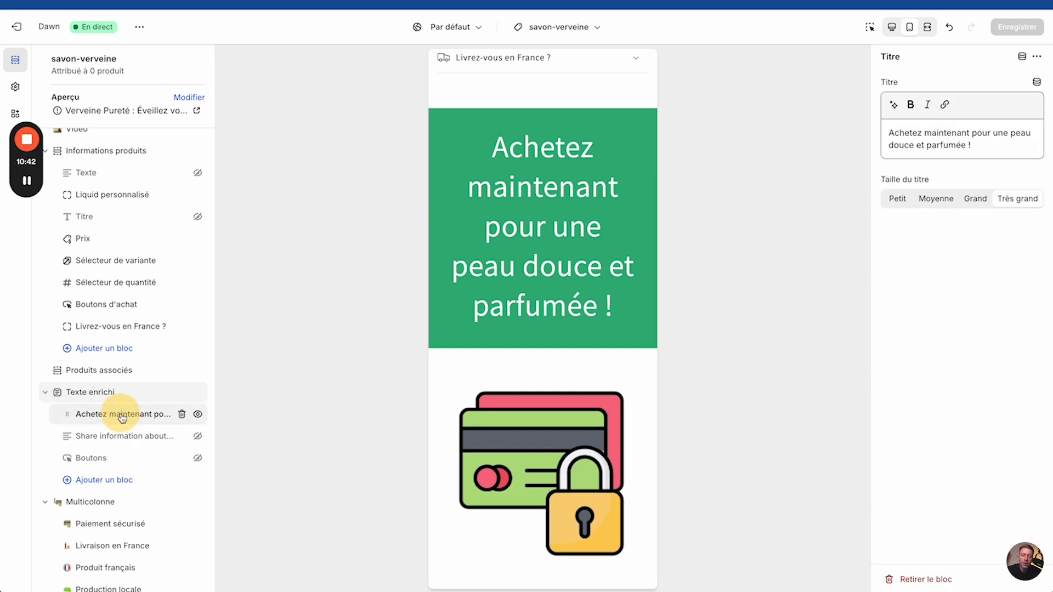
click(970, 199)
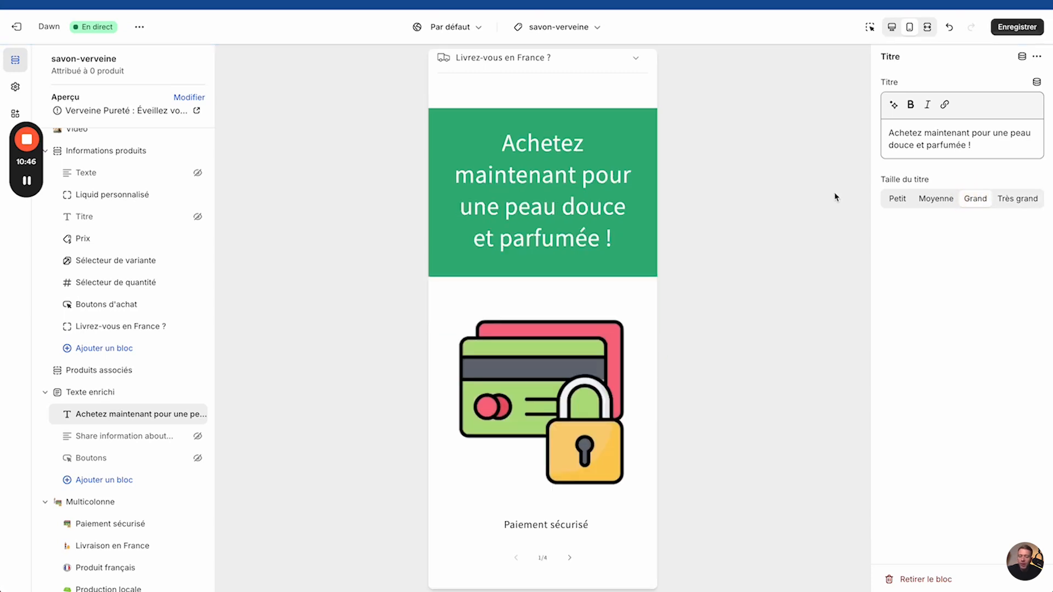
click(926, 27)
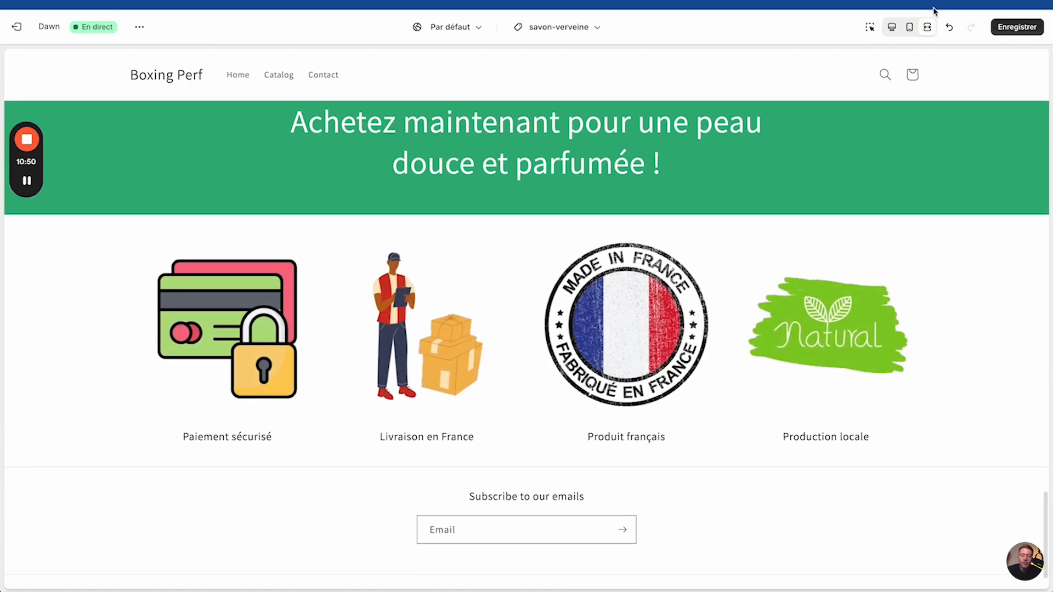
click(909, 27)
Step: Browse through the reassurance column slider in the mobile preview
scroll(587, 285, down, 4)
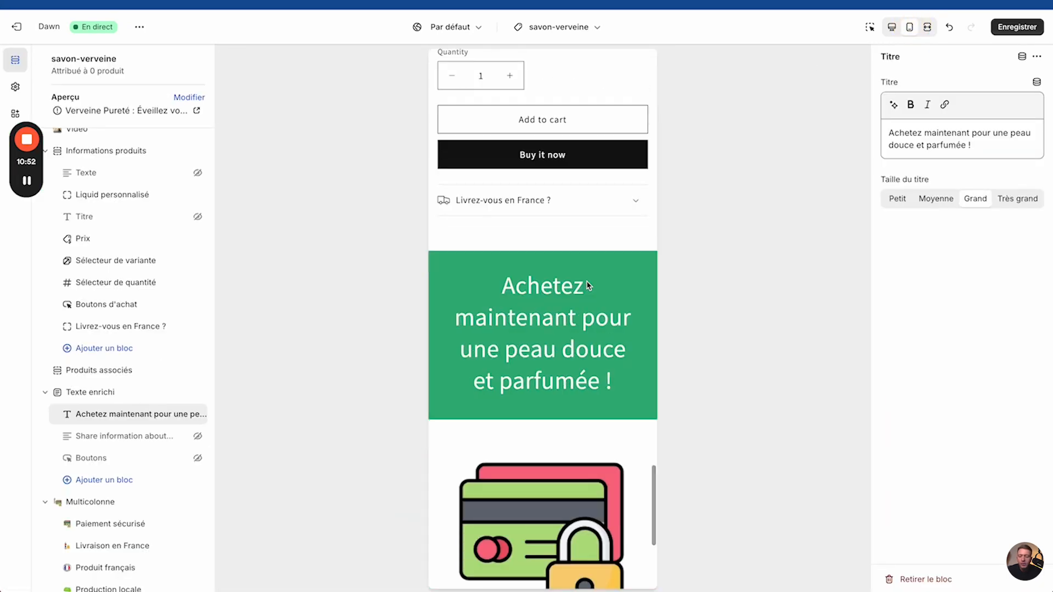
scroll(578, 421, down, 5)
click(570, 423)
click(570, 423)
Step: Set the Multicolonne section to 2 colonnes on mobile, and compare its layout with mobile swiping disabled and re-enabled
click(109, 507)
scroll(958, 378, down, 10)
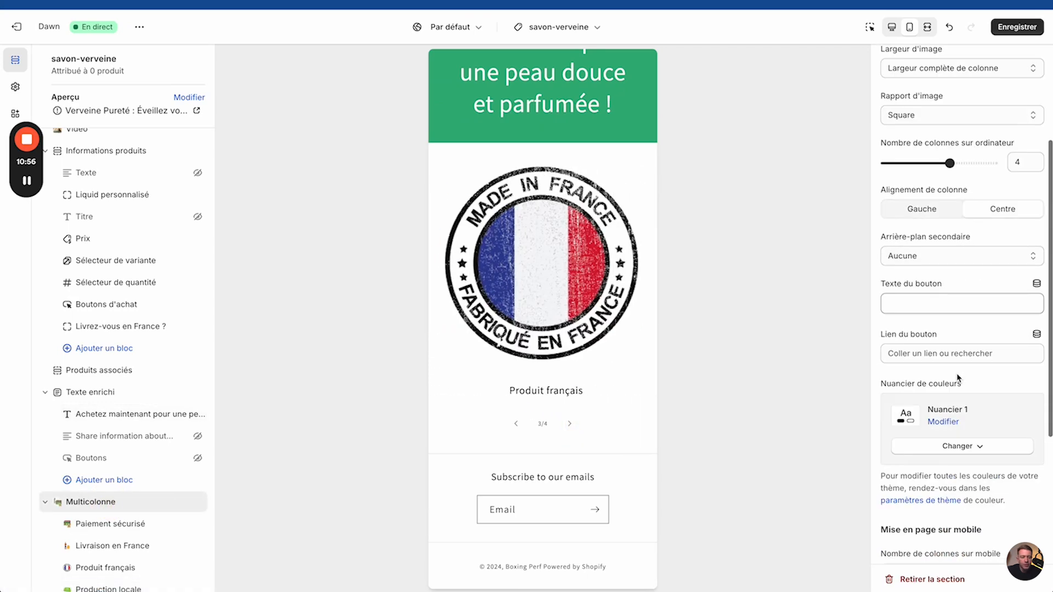
click(998, 355)
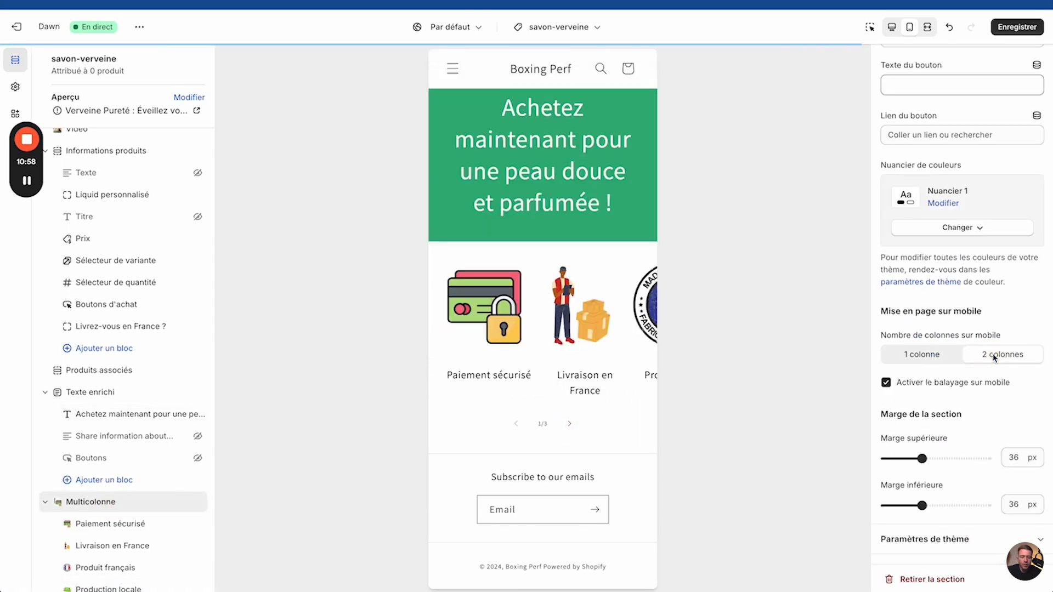
click(887, 382)
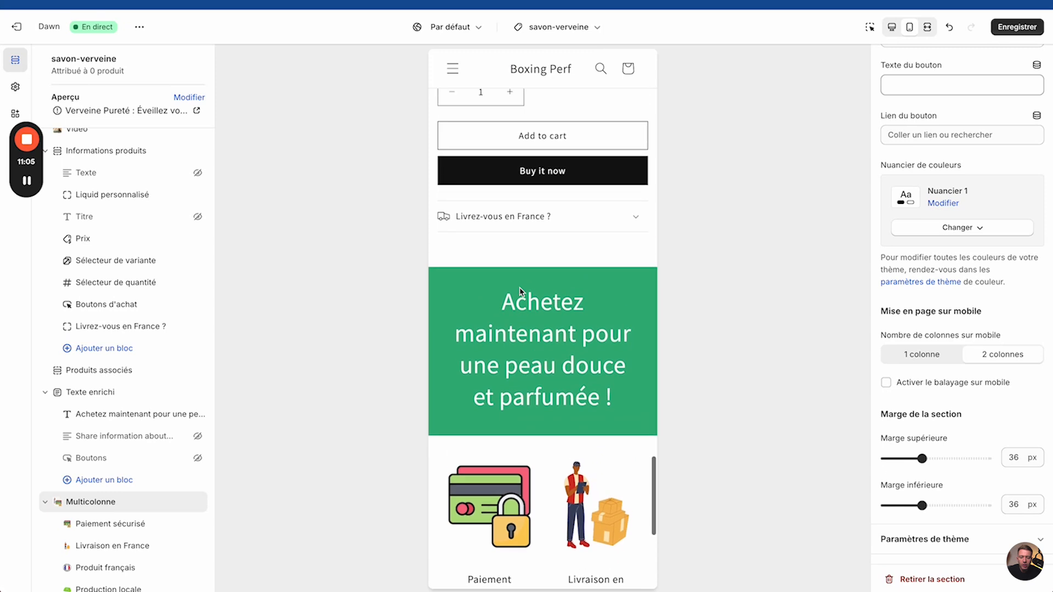
click(886, 382)
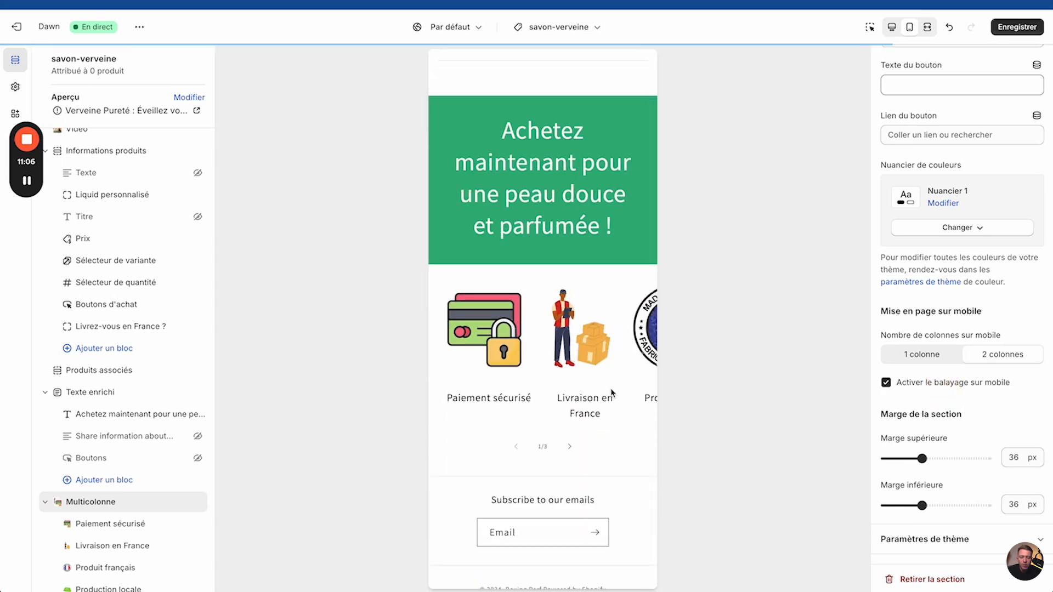
Step: Check the remaining reassurance columns in the slider, disable mobile swiping for the Multicolonne section, and save the template
click(569, 447)
click(569, 447)
click(886, 382)
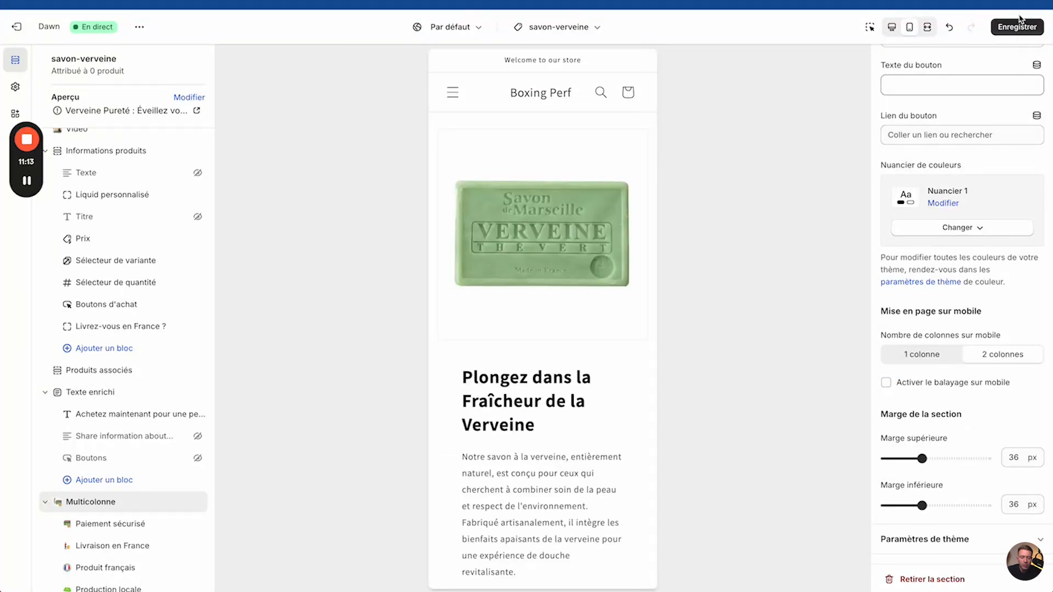
click(1018, 25)
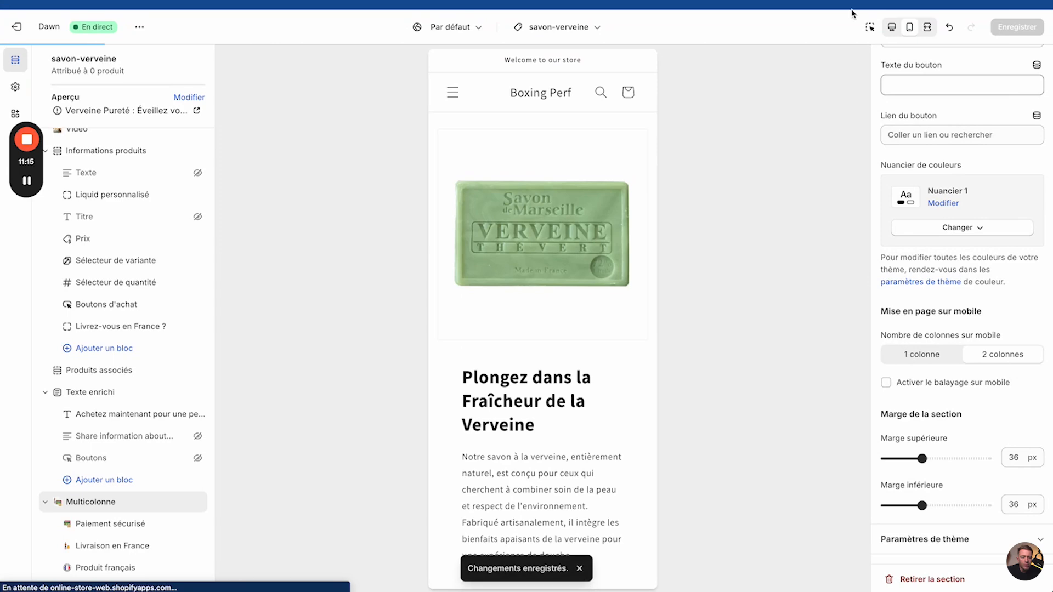
Step: Switch the preview to full width and review the whole page, from the soap introduction to the purchase block and call-to-action banner
click(928, 27)
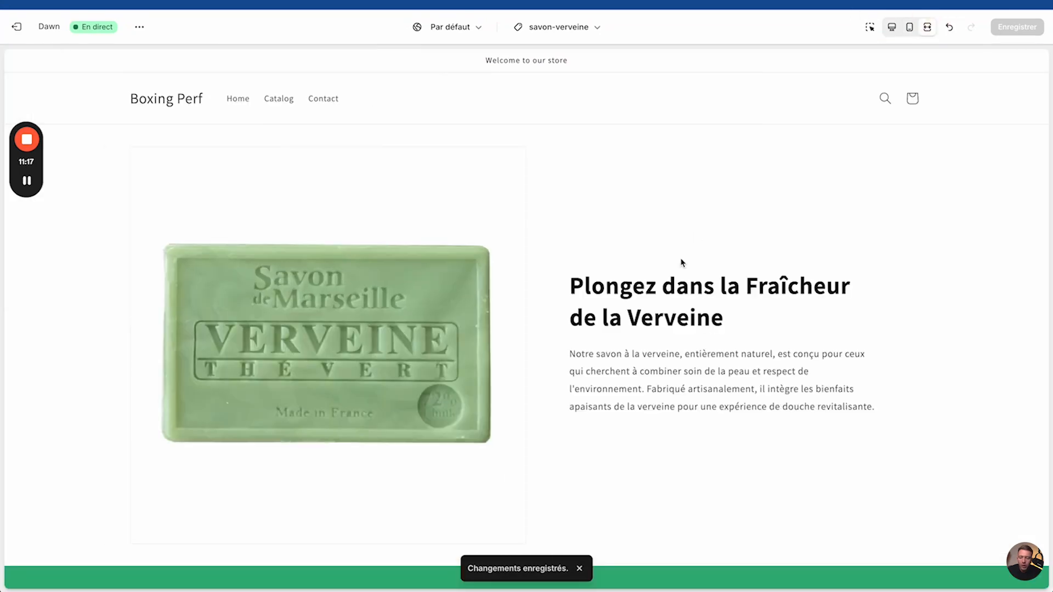
scroll(682, 263, down, 20)
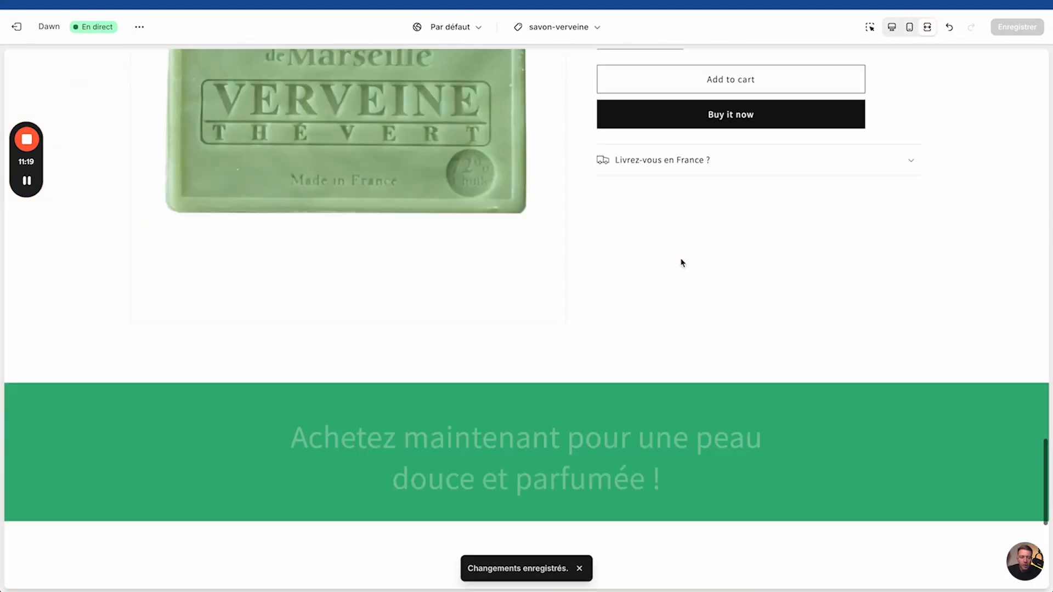
scroll(682, 263, down, 10)
scroll(682, 263, up, 20)
scroll(682, 263, down, 10)
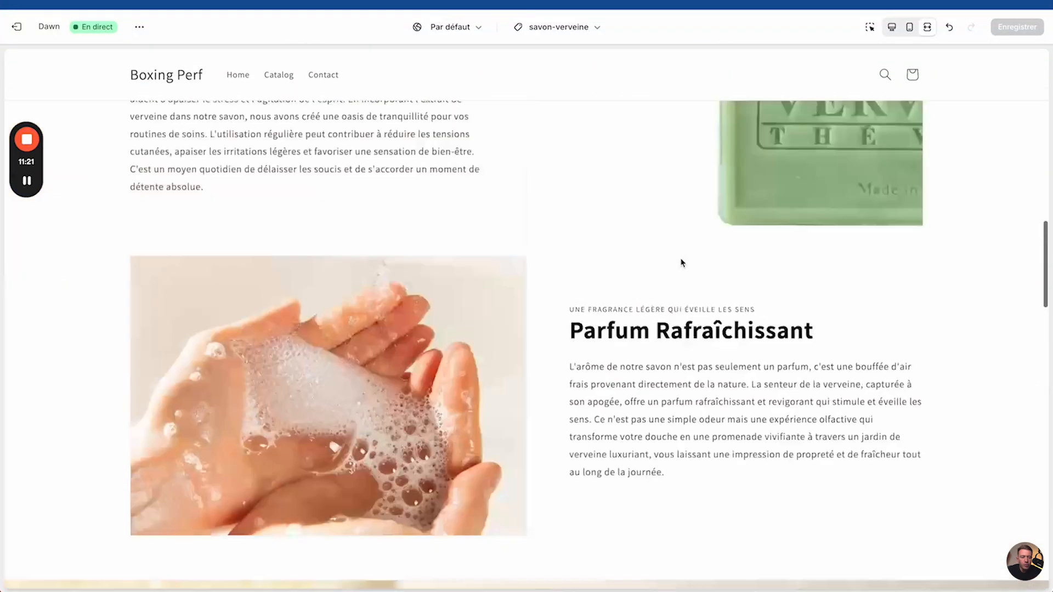
scroll(683, 263, up, 10)
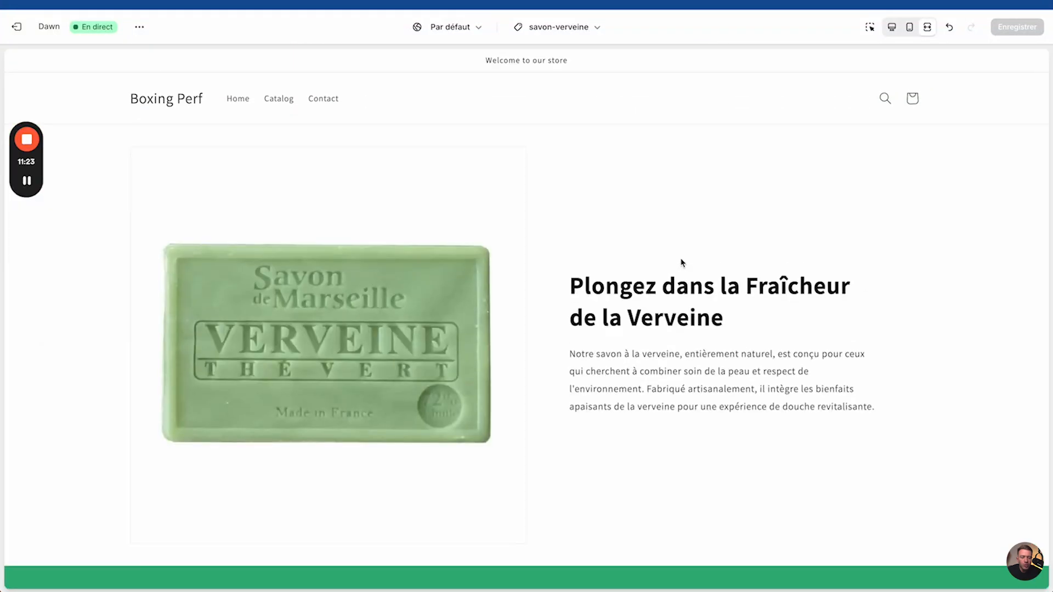
scroll(683, 263, down, 2)
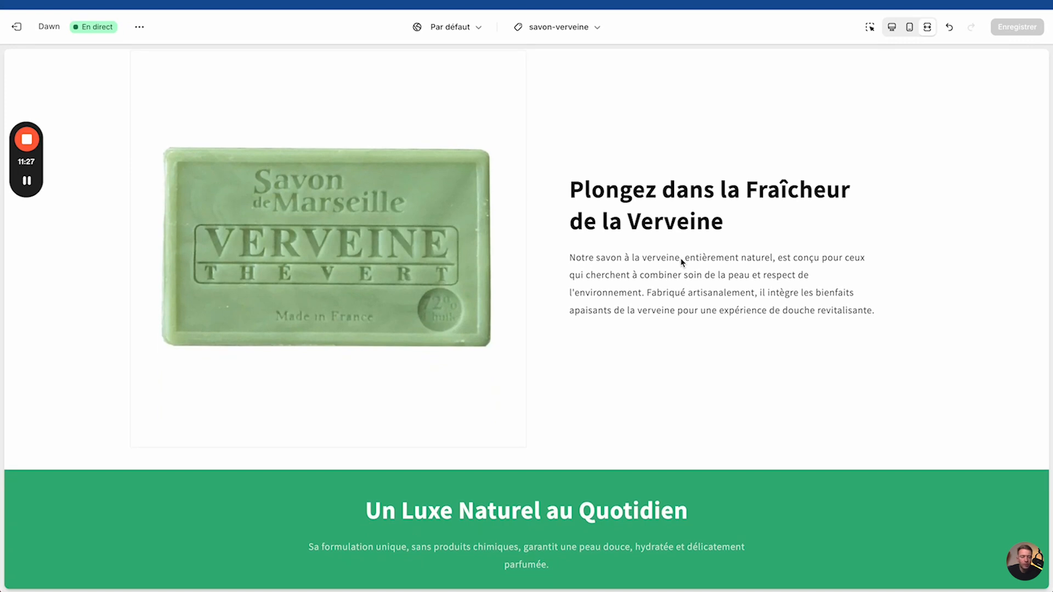
scroll(682, 263, down, 15)
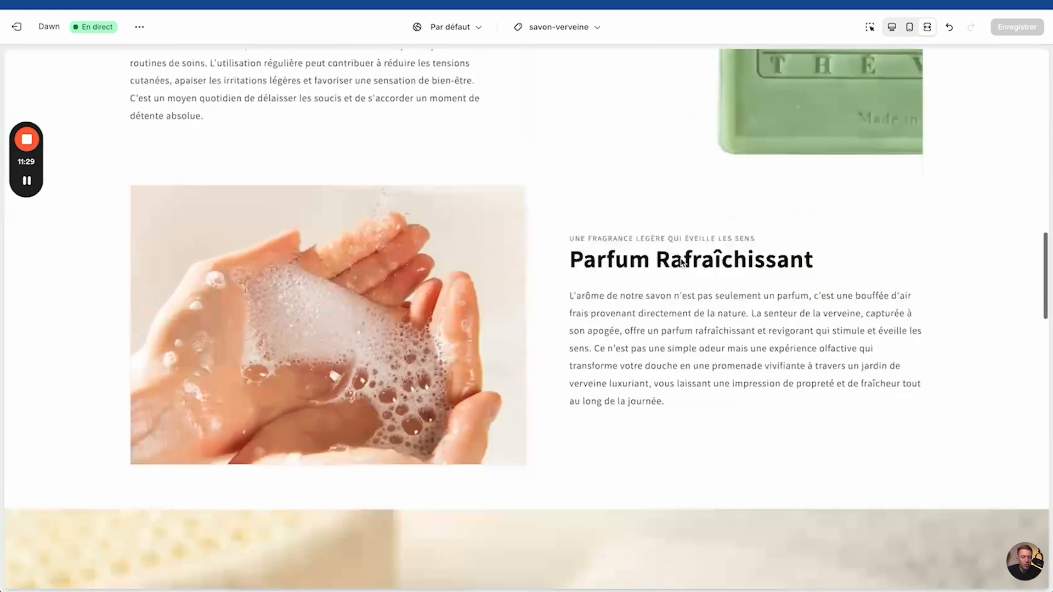
scroll(682, 263, down, 3)
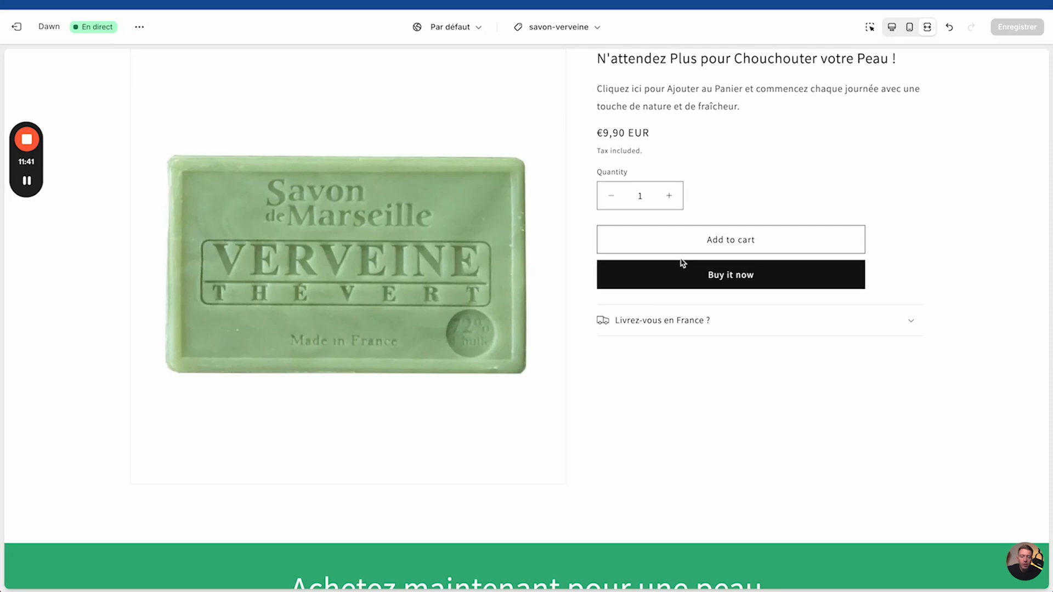
scroll(683, 263, up, 2)
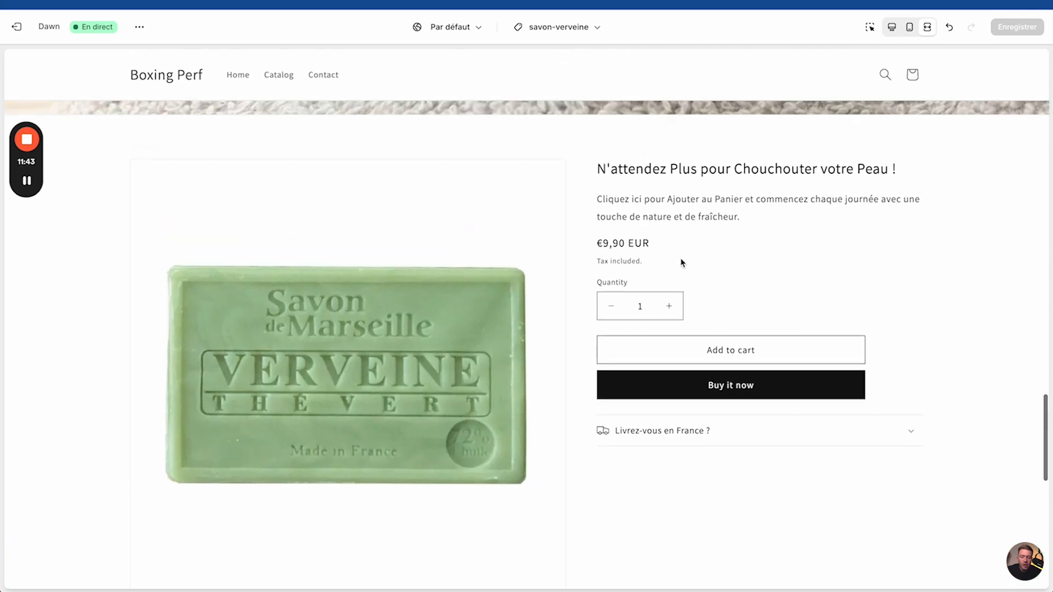